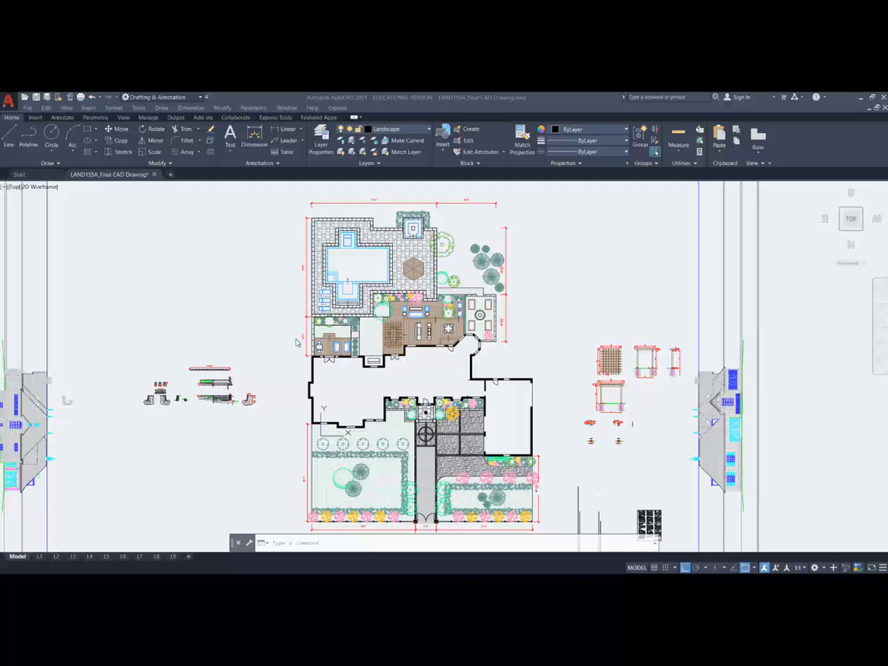
Step: Rotate the user coordinate system 180 degrees about the Z axis
scroll(317, 340, up, 6)
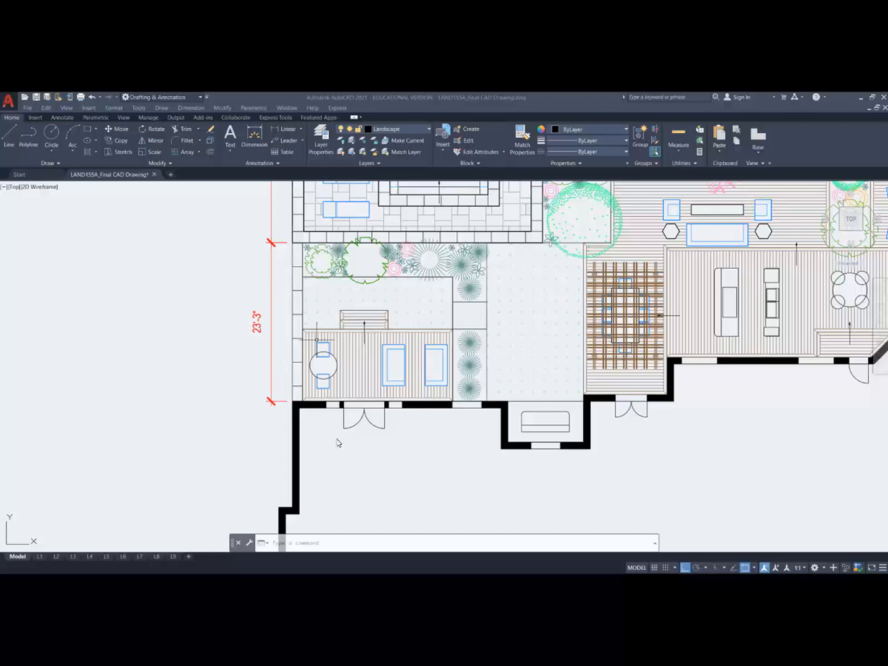
scroll(337, 443, down, 4)
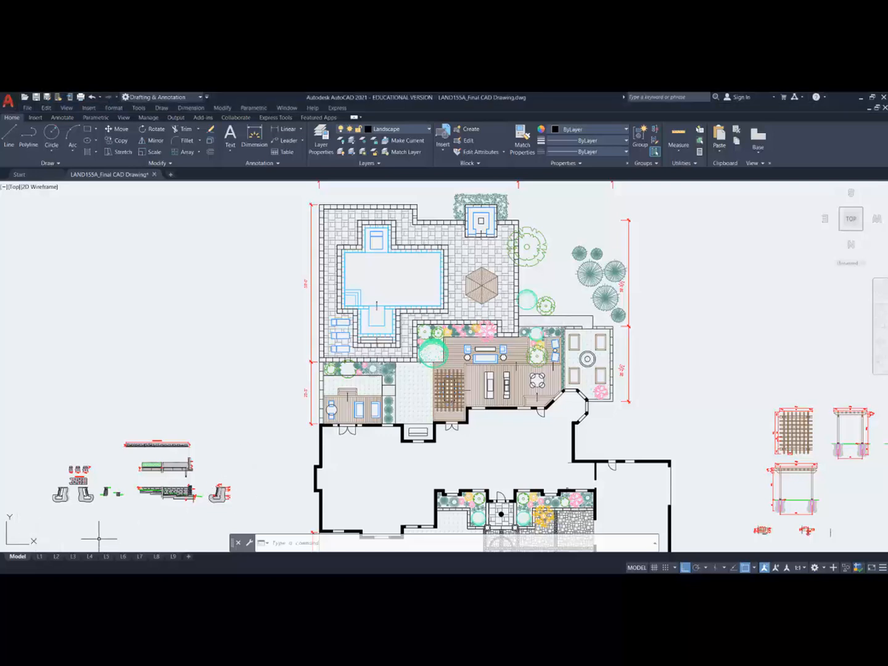
text(l)
key(Return)
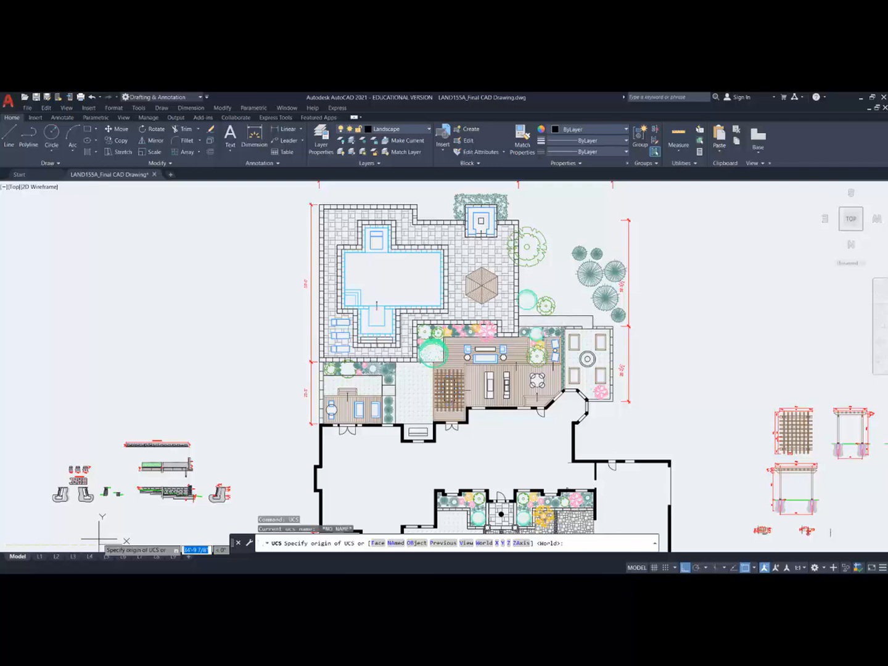
text(z)
key(Return)
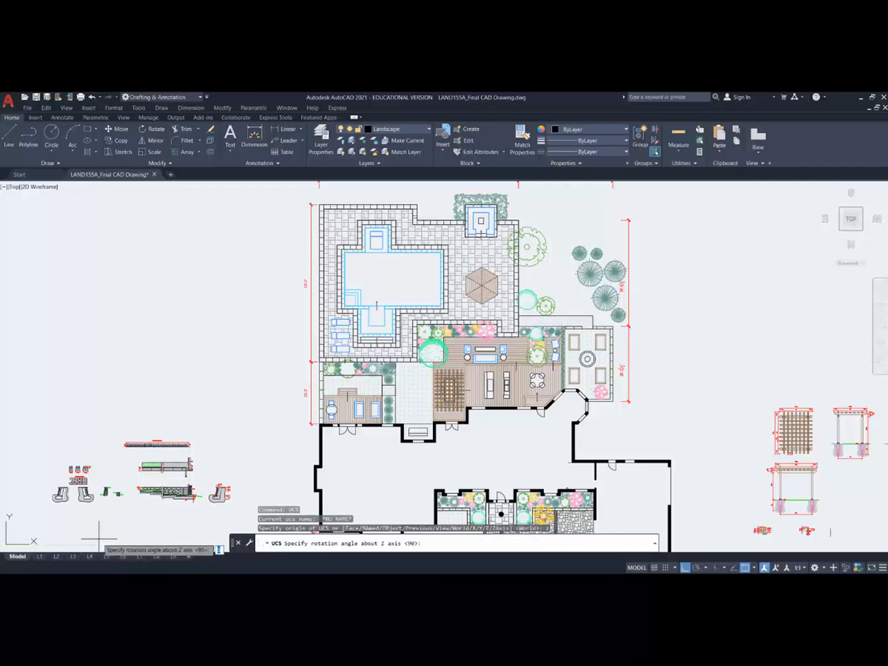
text(180)
key(Return)
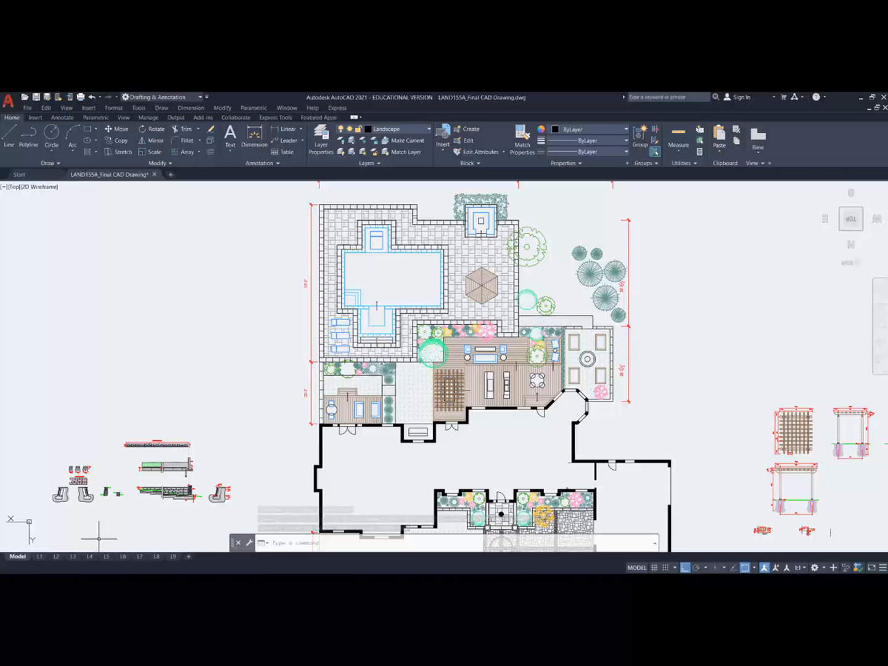
Step: Set the model to a plan view of the current UCS
text(pl)
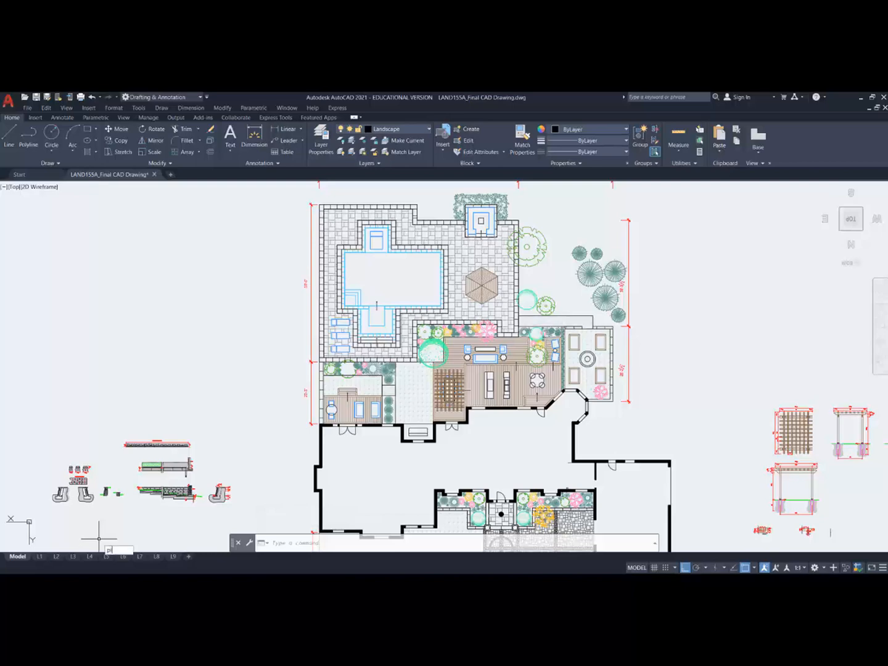
text(an)
key(Return)
key(Return)
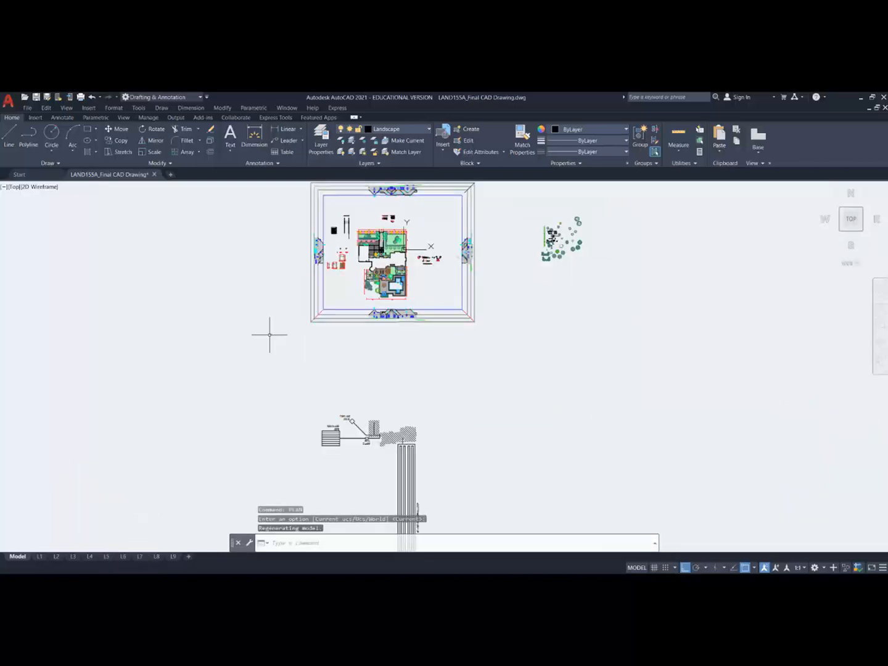
Step: Copy the small side deck with its steps, lawn, plants and dimension to the empty area east of the site plan, with Ortho off
scroll(407, 259, up, 8)
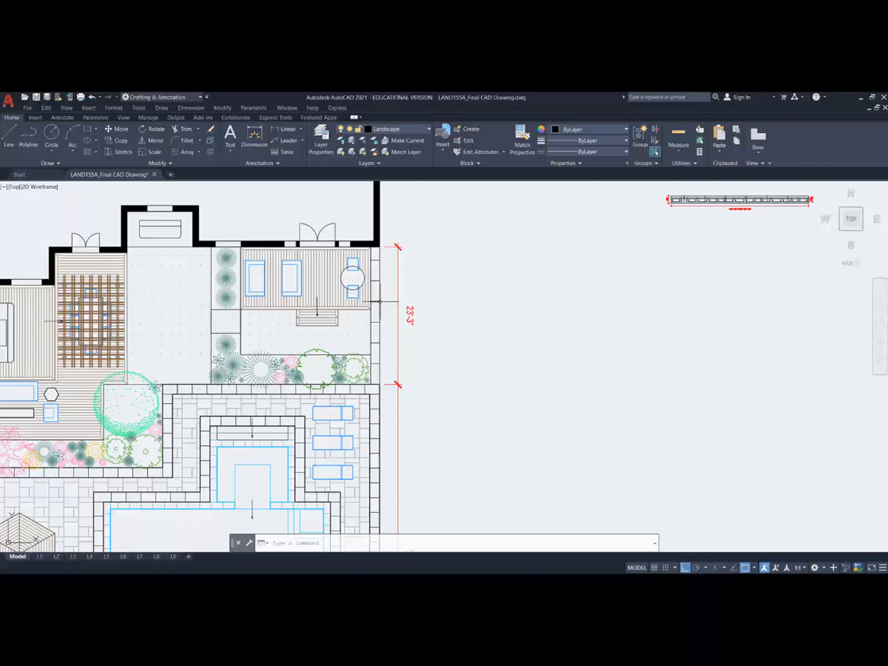
scroll(383, 306, up, 2)
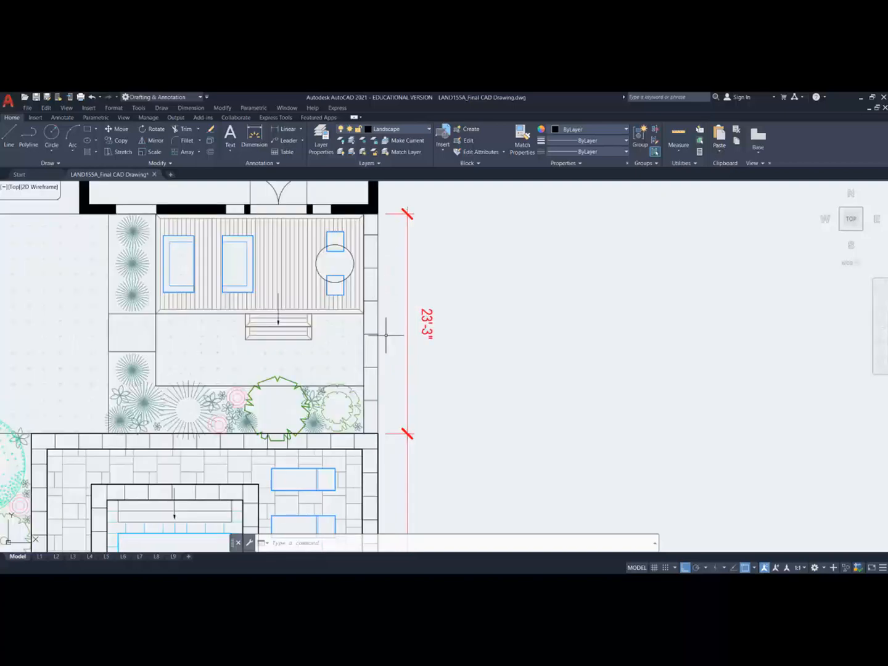
scroll(382, 331, down, 2)
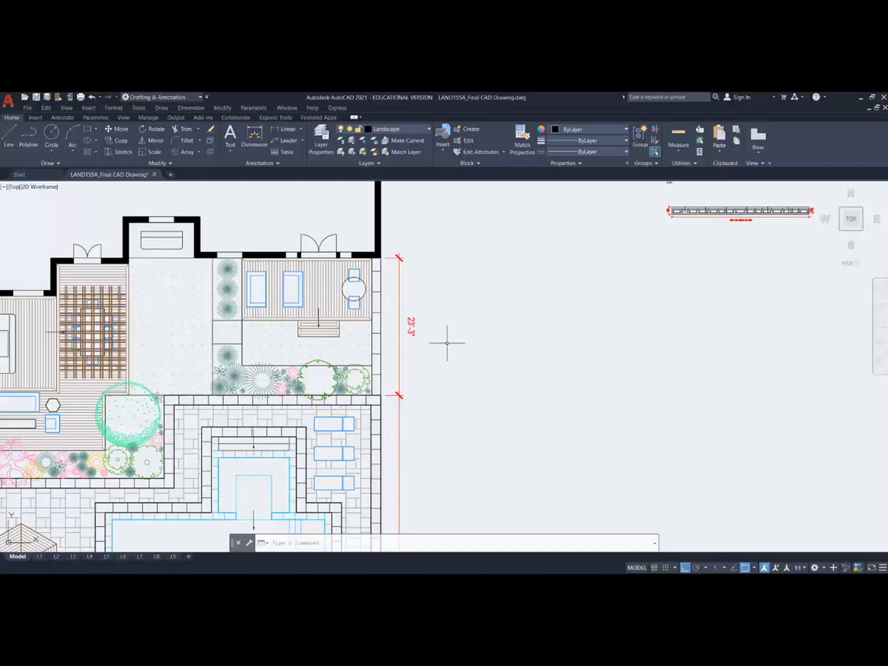
scroll(447, 343, down, 3)
scroll(573, 264, up, 3)
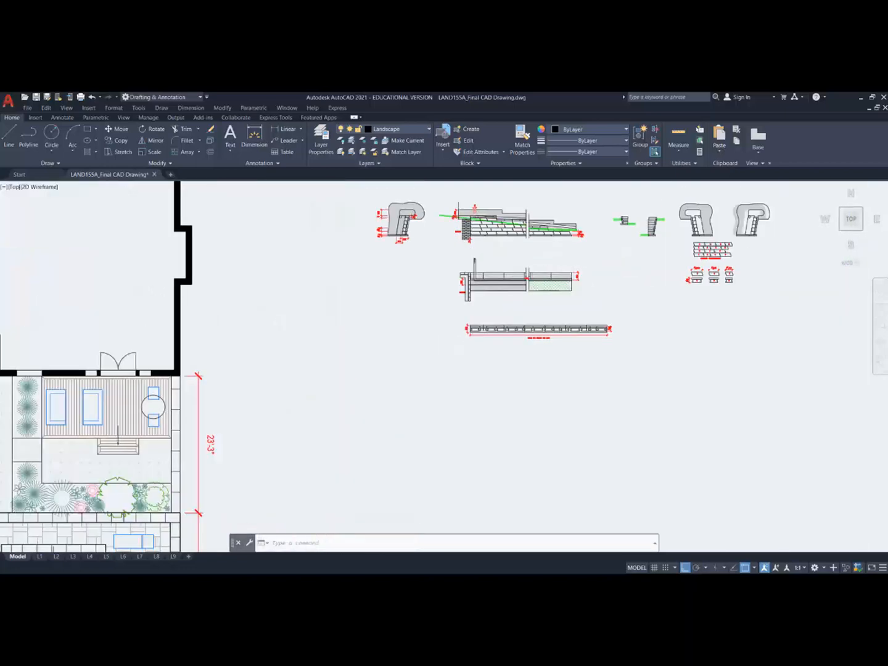
scroll(574, 266, down, 2)
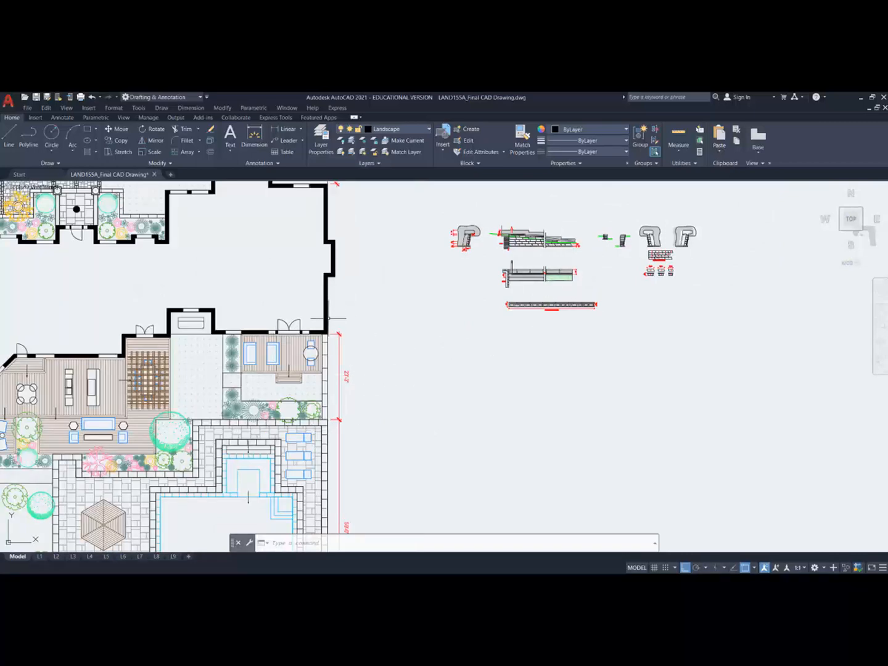
click(118, 140)
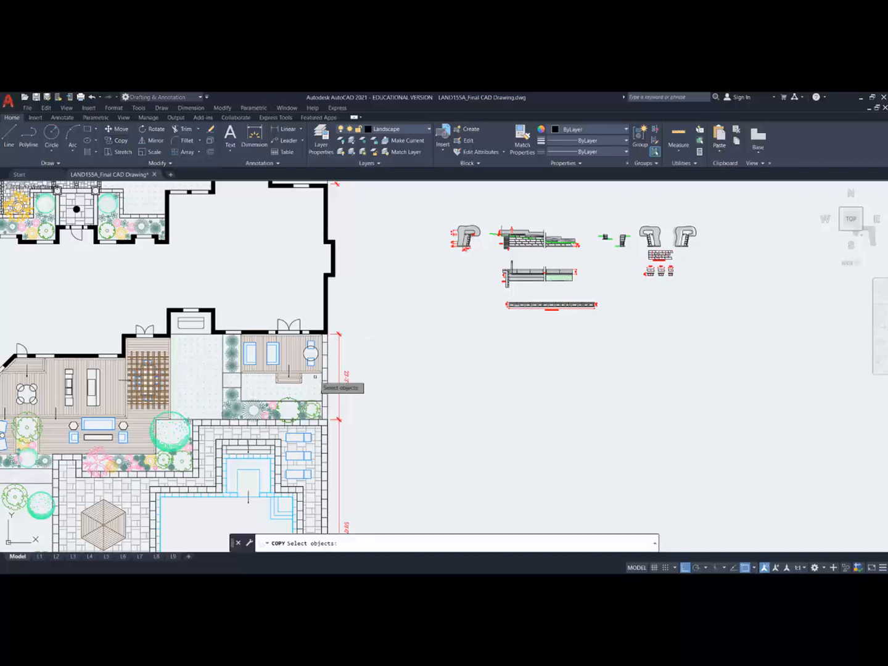
click(353, 413)
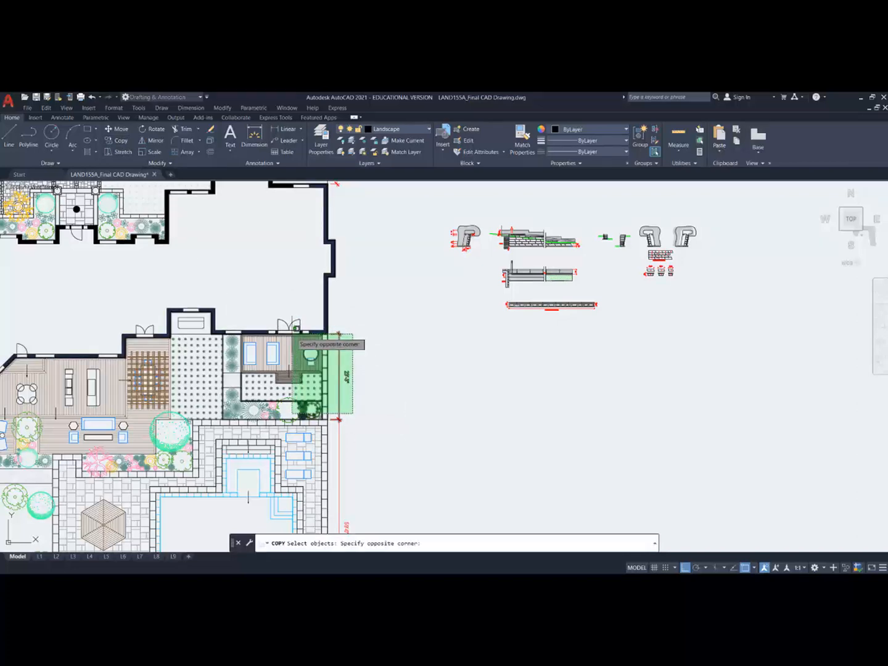
click(295, 333)
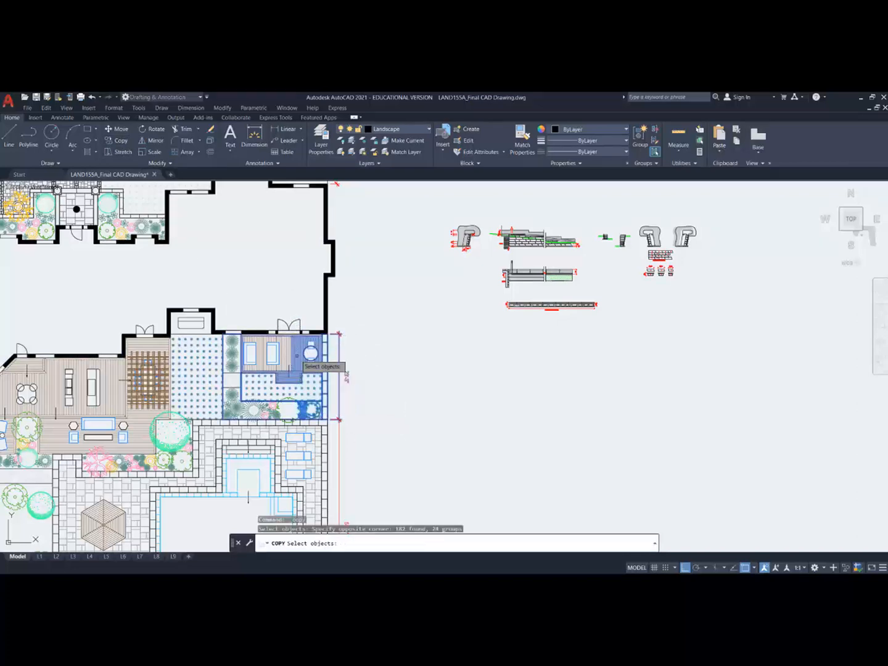
key(Return)
click(297, 361)
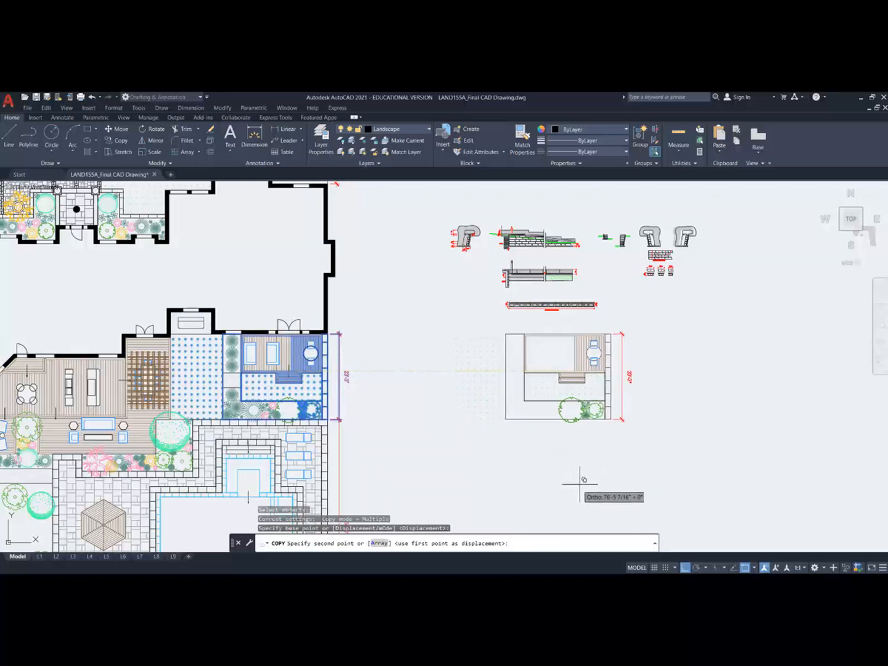
key(F8)
click(631, 432)
key(shift)
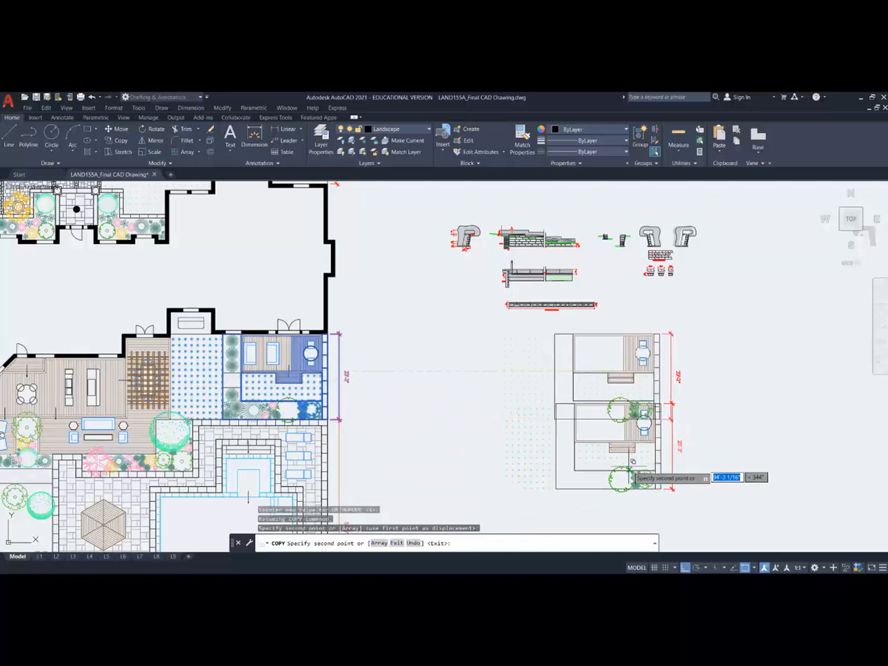
key(Escape)
Step: Delete the lawn hatch and the planting symbols from the copied deck plan
scroll(623, 459, up, 4)
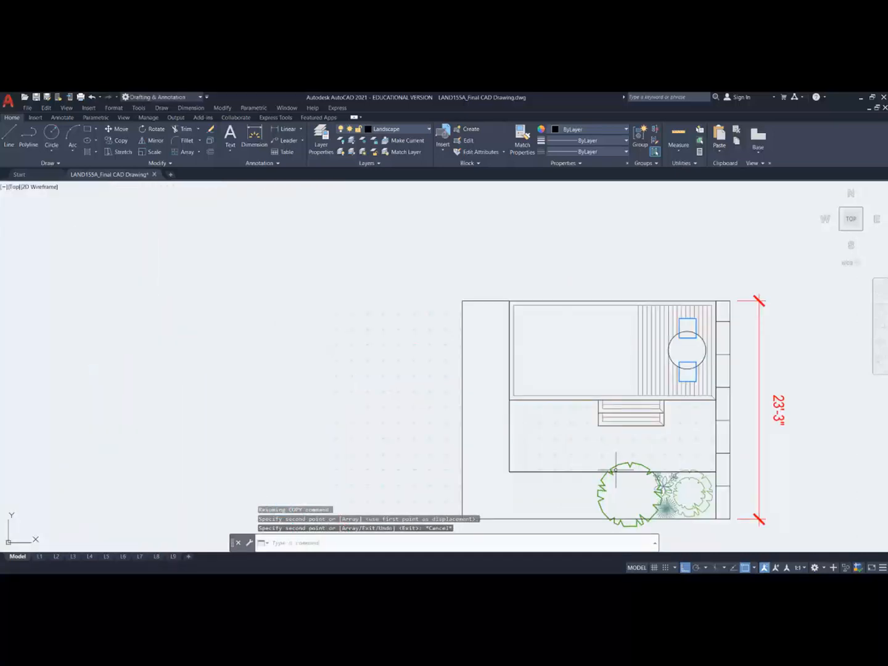
click(604, 439)
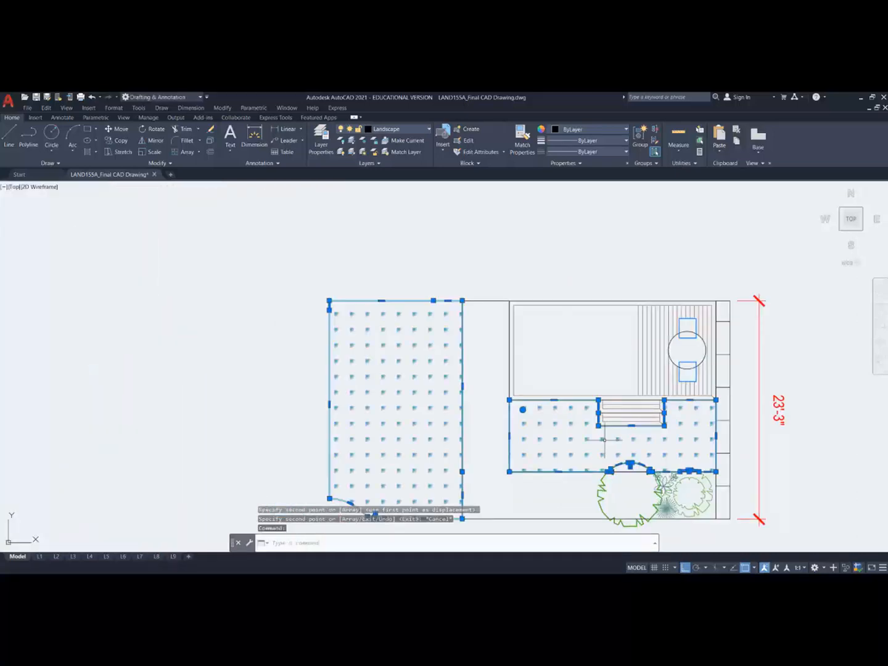
key(Delete)
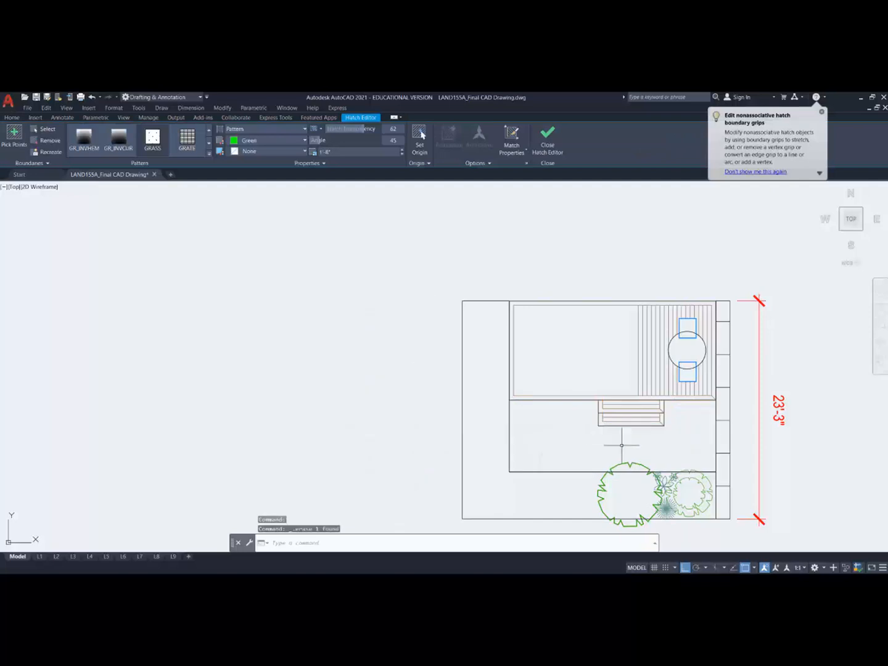
click(686, 490)
click(647, 476)
key(Delete)
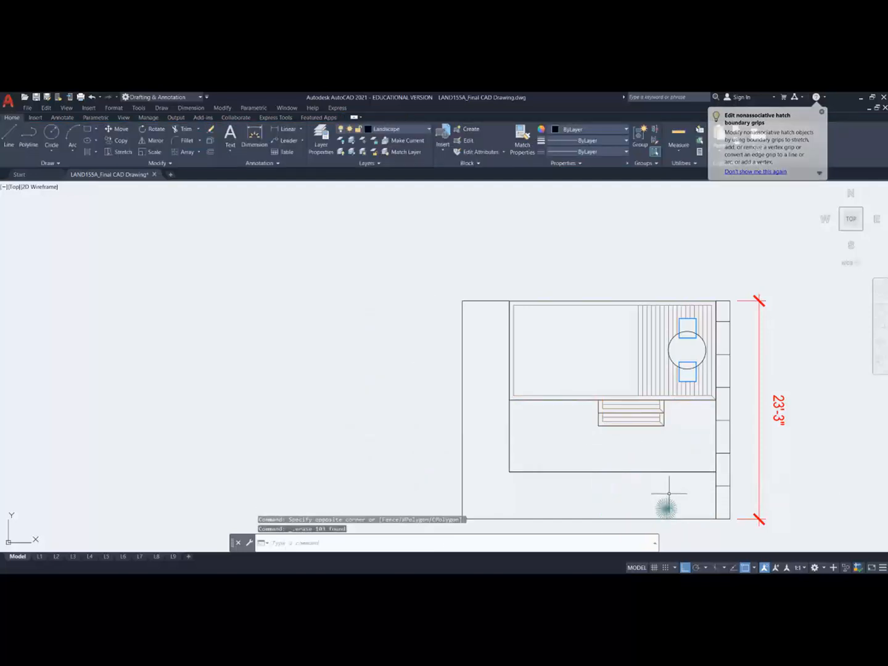
Step: Examine the original deck area on the site plan and the grade line at the matching house corner in the south elevation
scroll(683, 445, down, 2)
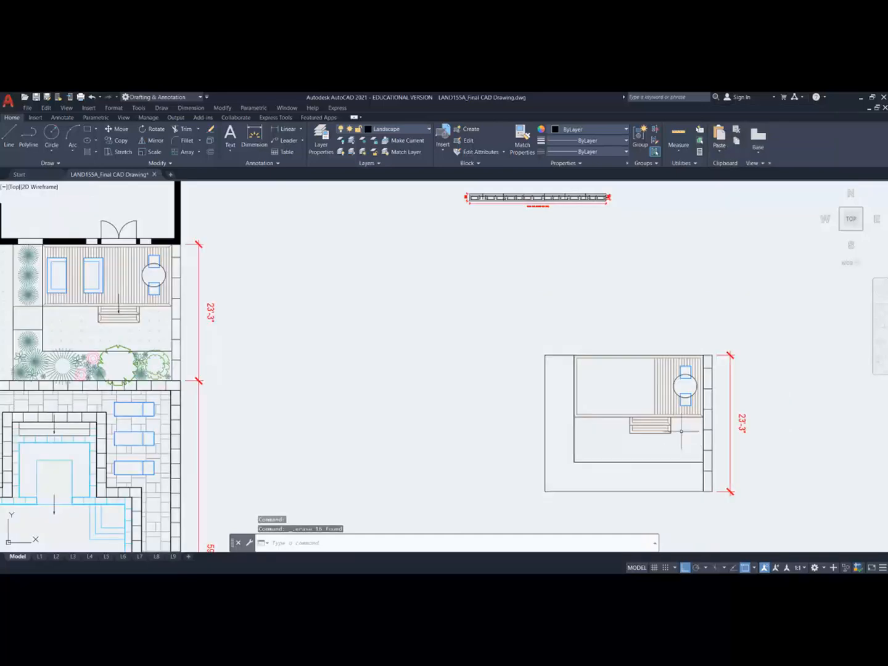
middle_drag(680, 452, 451, 363)
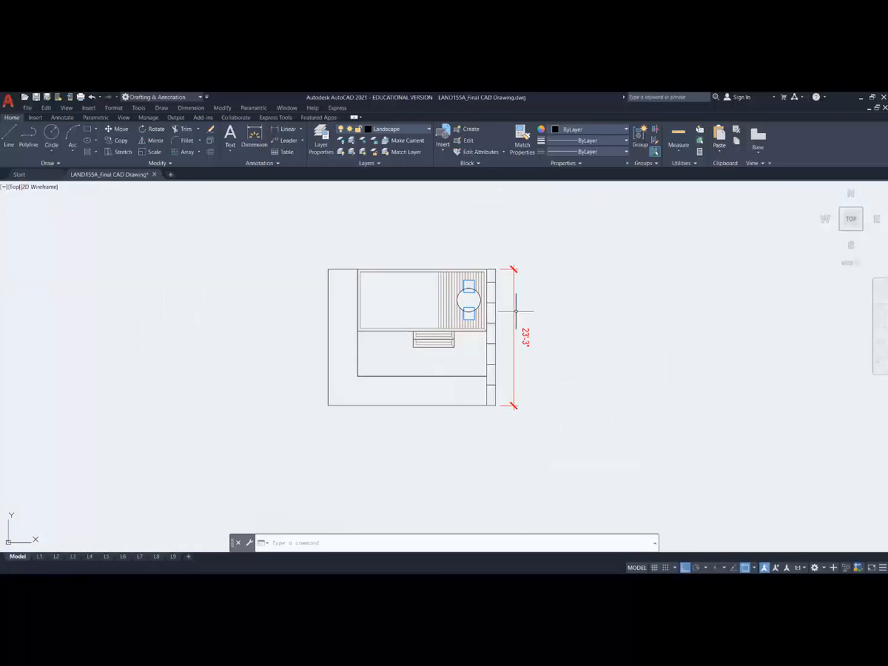
scroll(515, 315, down, 5)
scroll(369, 270, up, 8)
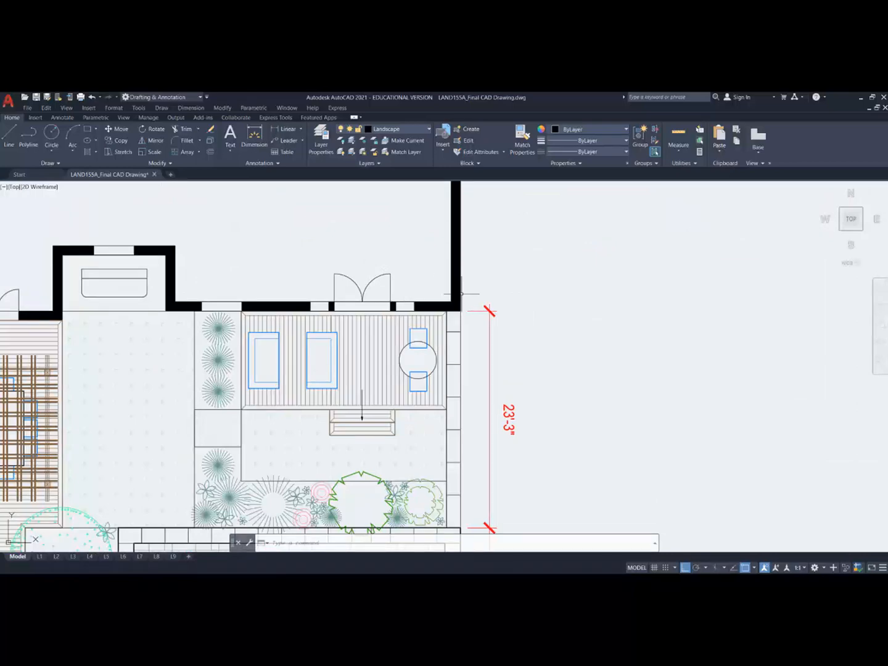
scroll(491, 278, down, 6)
scroll(505, 261, down, 4)
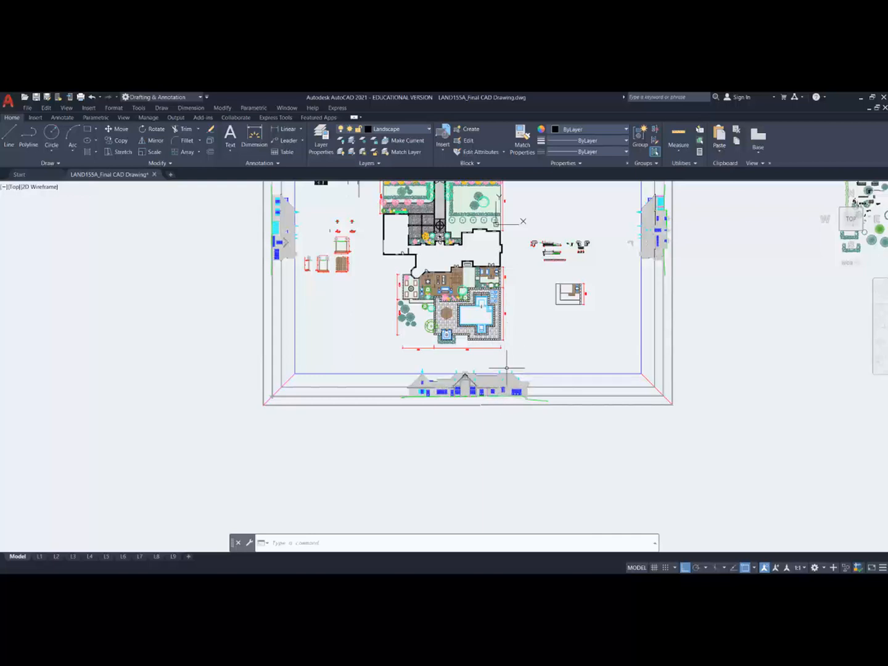
mouse_move(507, 373)
middle_down()
mouse_move(452, 494)
mouse_move(442, 541)
mouse_move(437, 488)
middle_up()
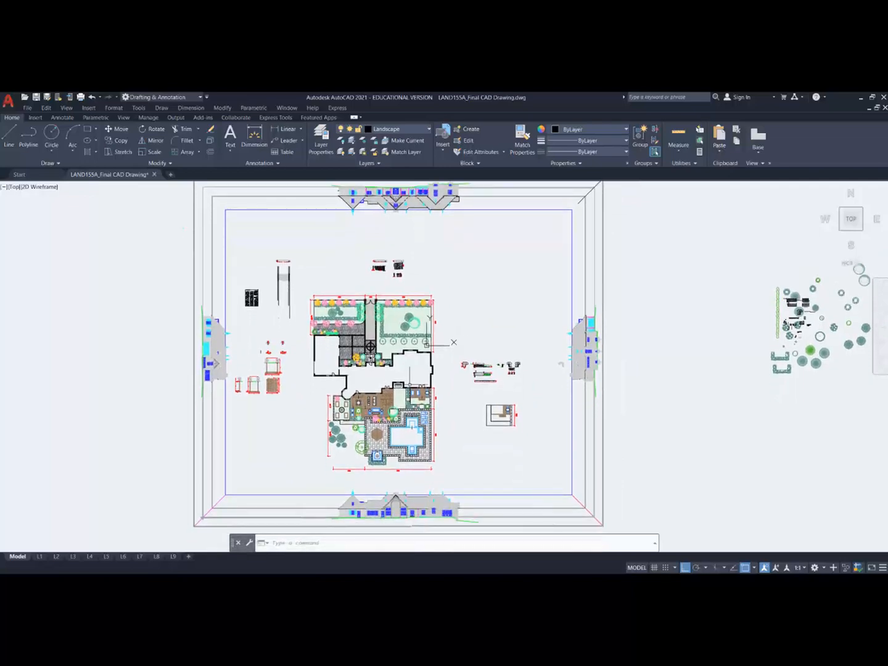
scroll(444, 512, up, 8)
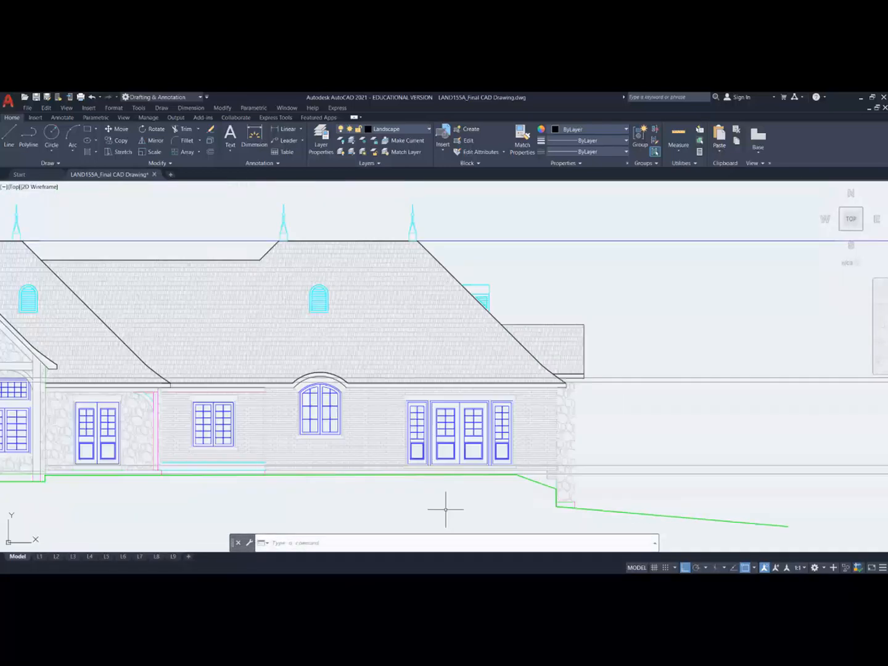
middle_drag(610, 448, 506, 377)
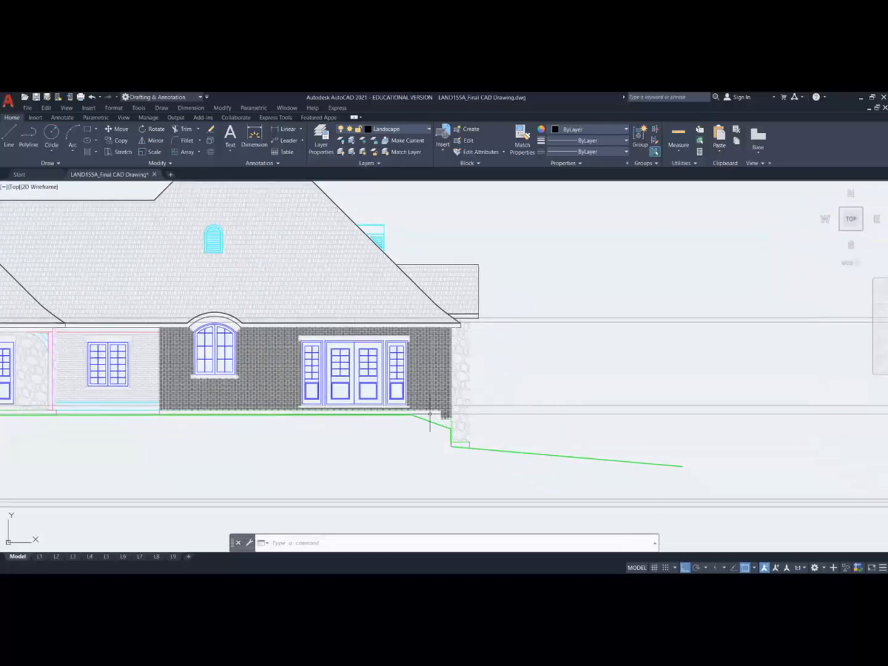
scroll(453, 370, down, 10)
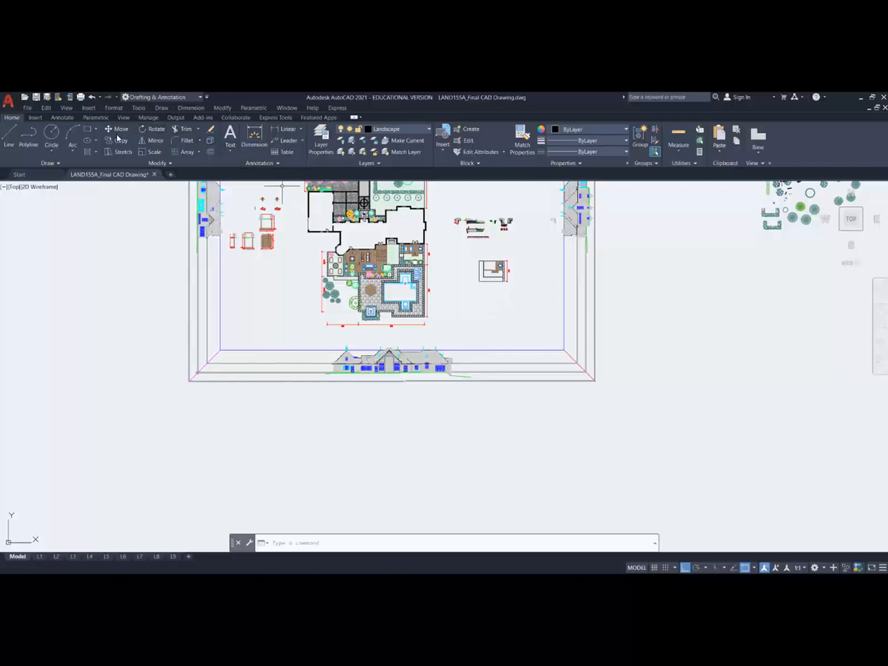
Step: Move the copied deck plan to the empty space below the south house elevation, with Ortho off
click(118, 129)
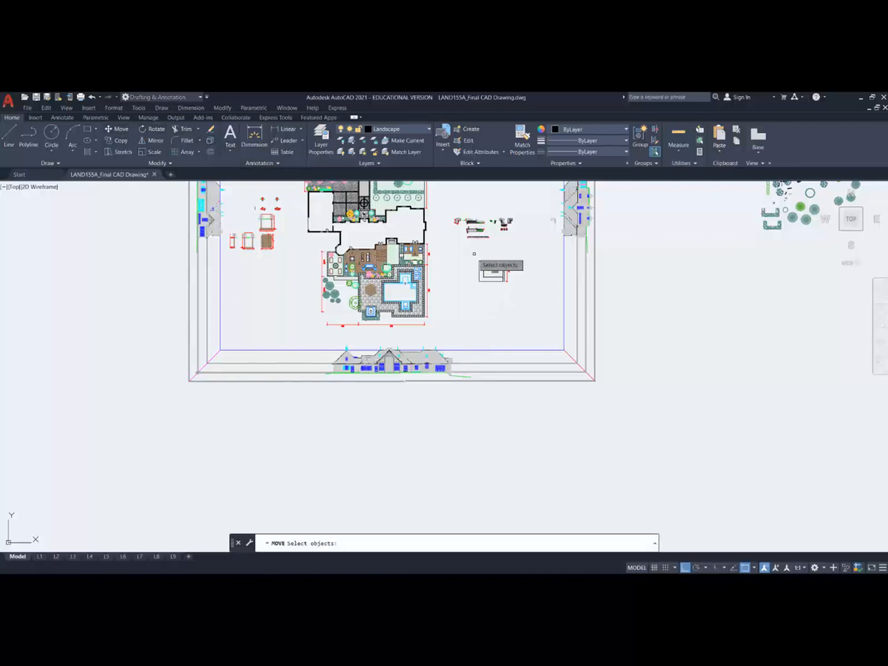
click(474, 254)
click(503, 294)
key(Return)
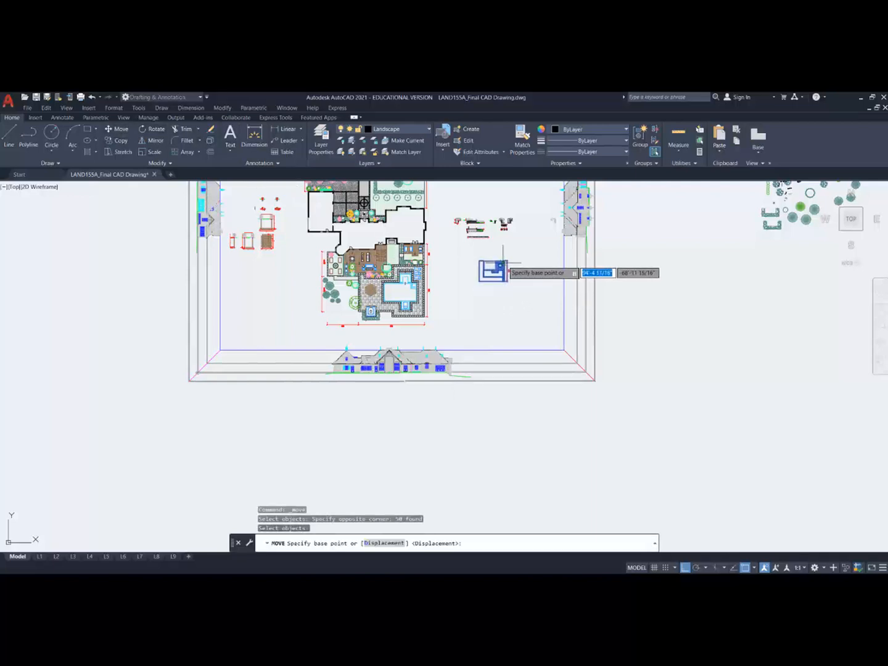
click(508, 255)
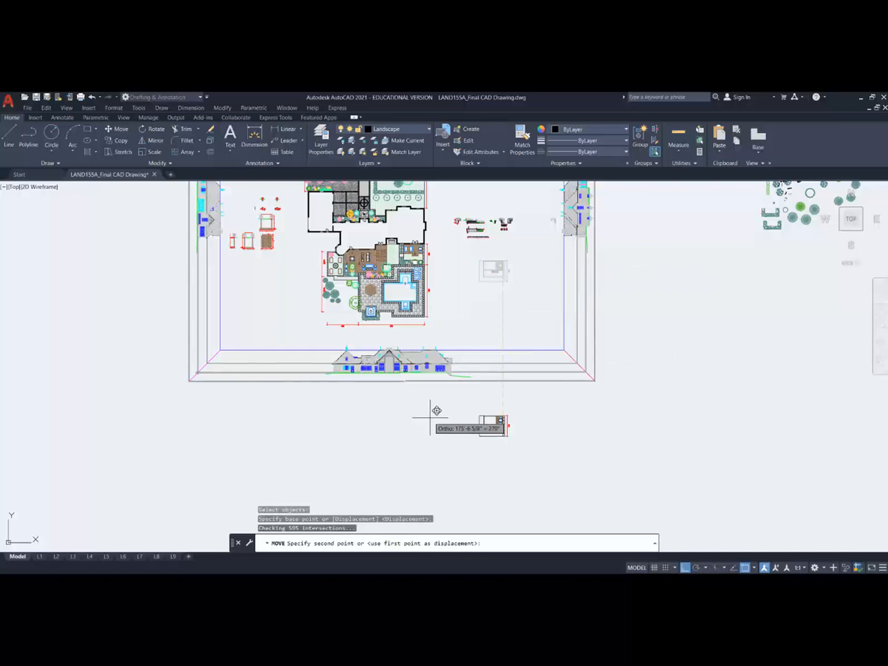
key(F8)
click(440, 429)
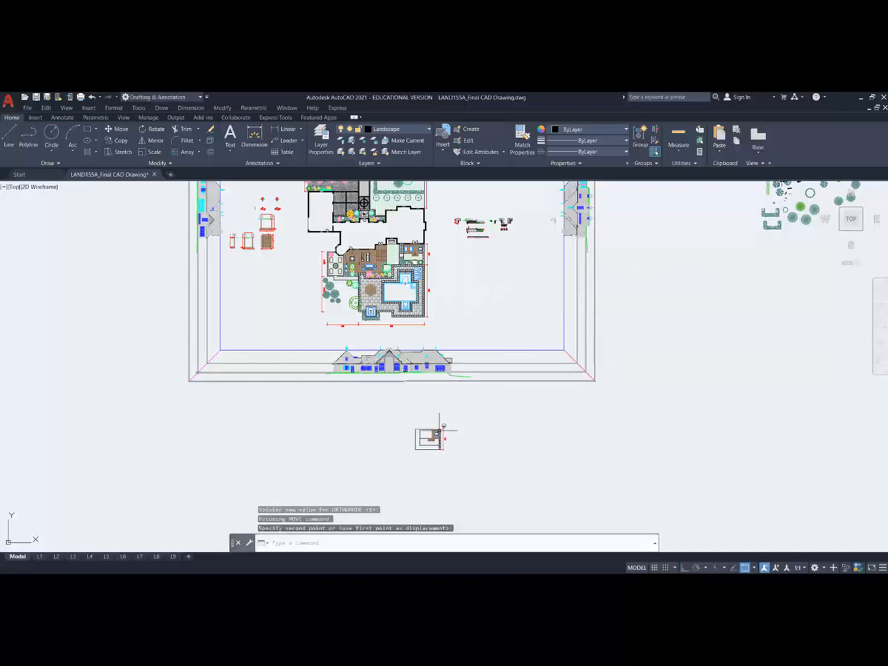
Step: Draw a vertical construction line through the wall's bottom corner at the east end of the south elevation, extending past the copied deck plan
scroll(453, 379, up, 12)
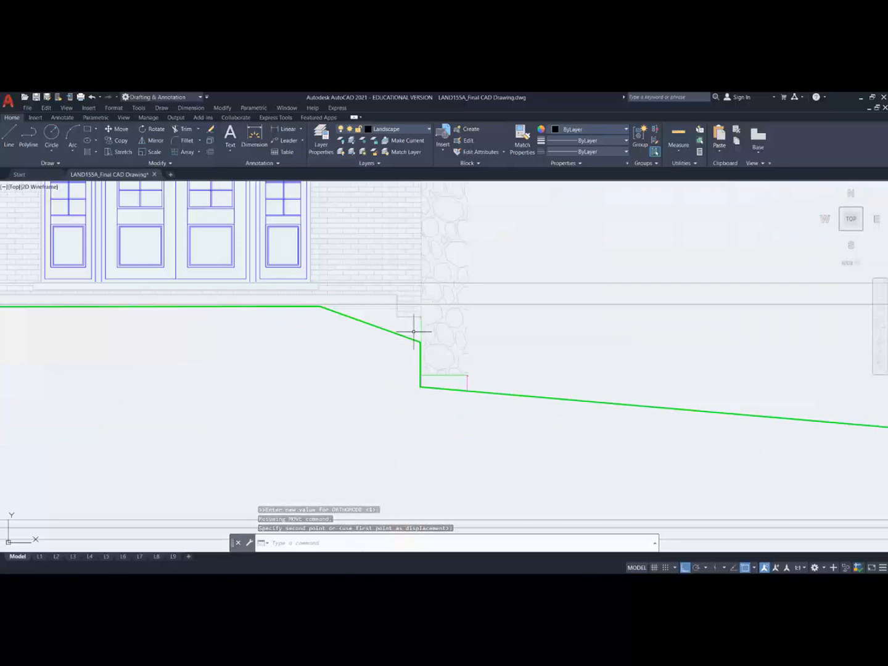
click(422, 271)
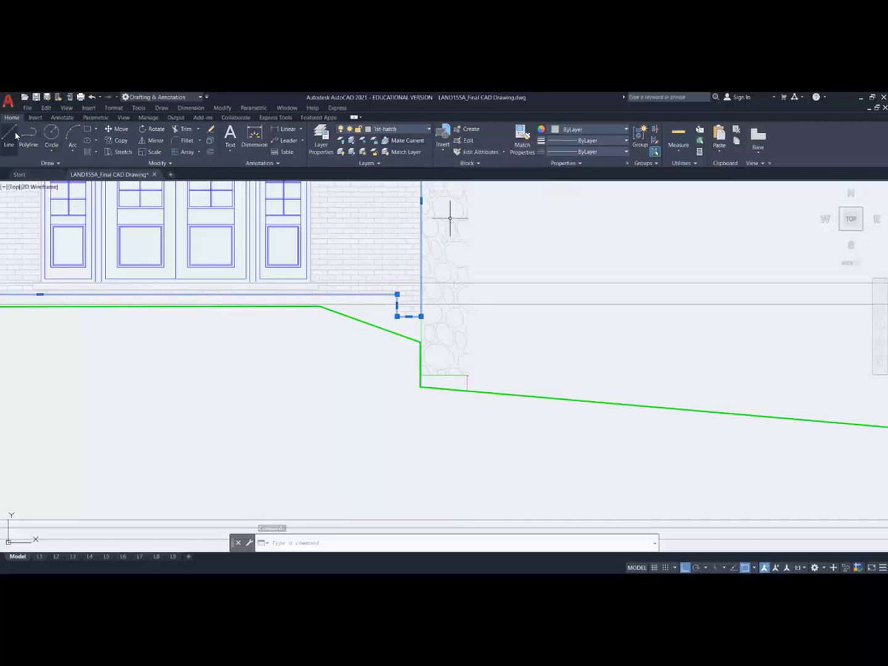
click(48, 163)
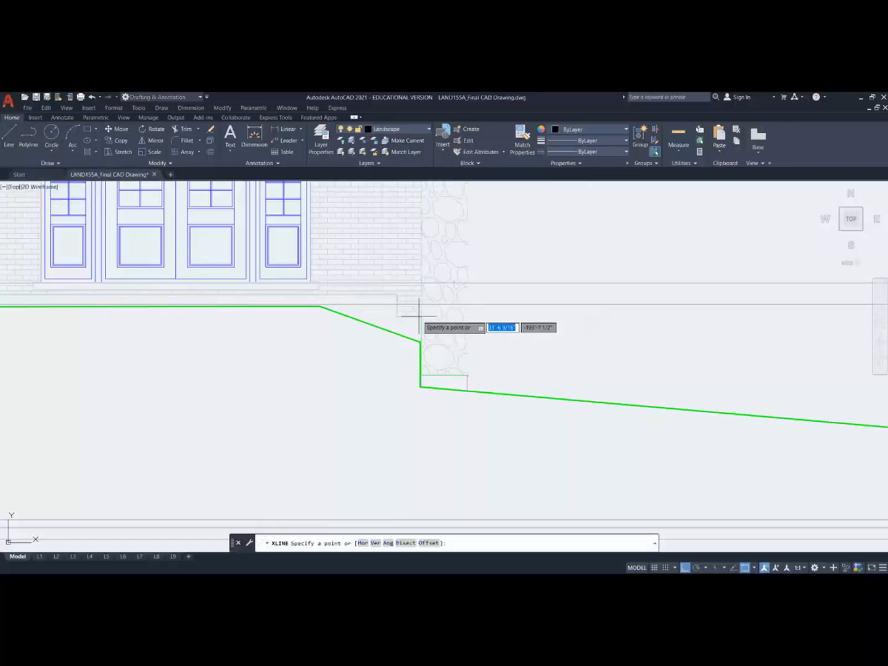
scroll(420, 314, up, 8)
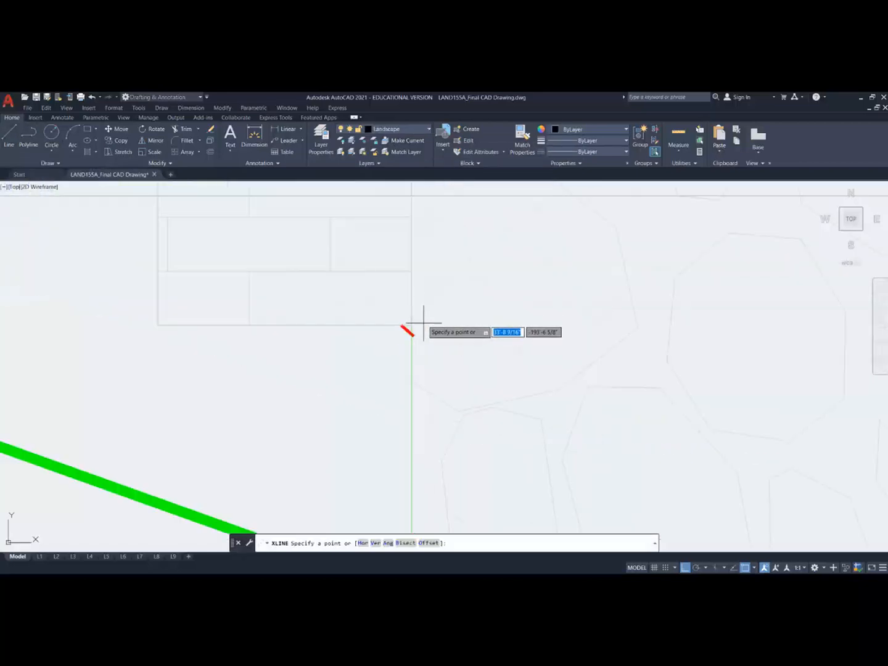
scroll(413, 320, up, 6)
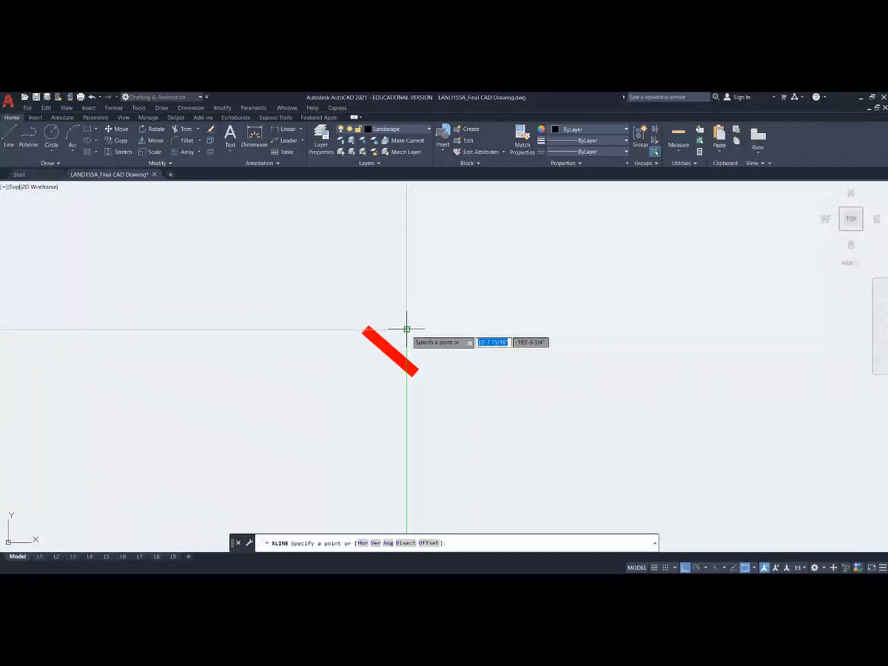
click(407, 329)
scroll(408, 329, down, 10)
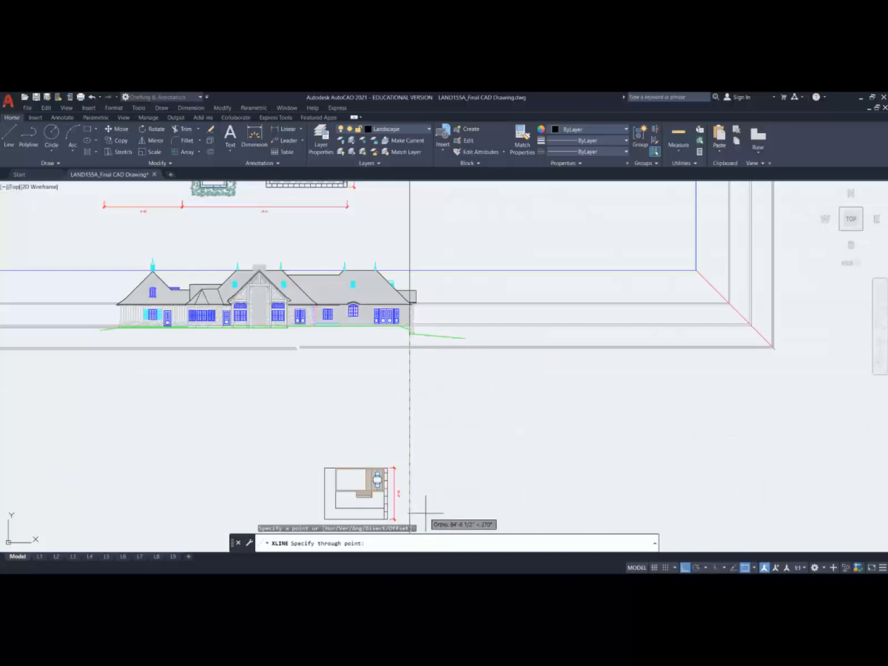
click(425, 513)
key(Return)
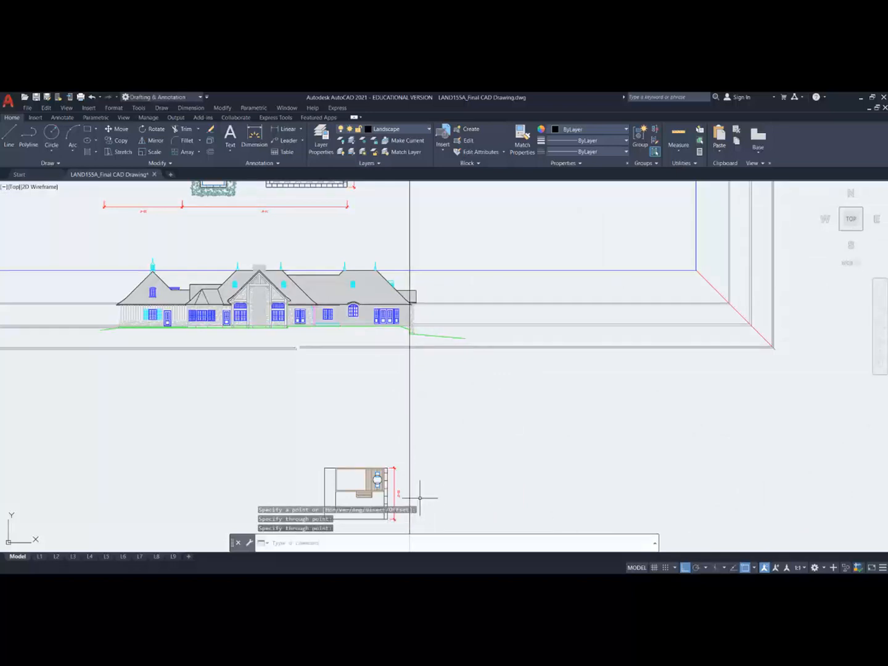
middle_drag(419, 484, 410, 410)
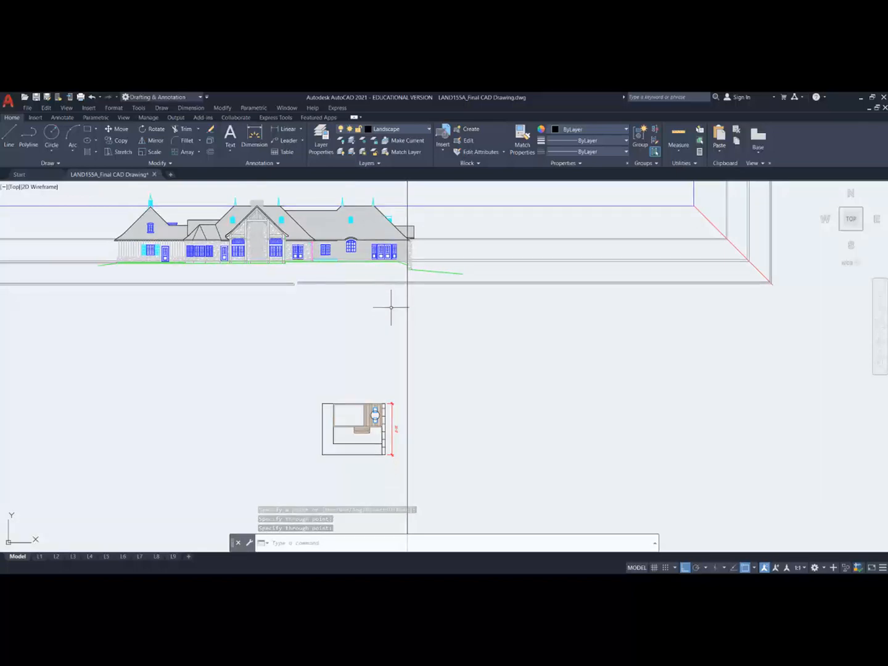
middle_drag(393, 302, 381, 345)
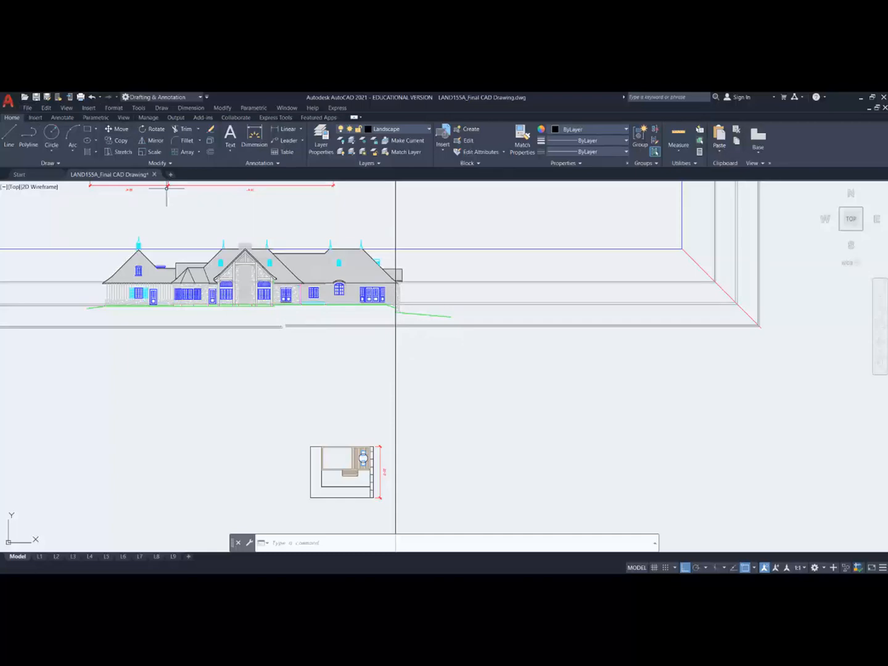
Step: Open AB-02-Gravity-Typical.dwg from the Week 9 folder and bring the whole gravity wall detail into view
mouse_move(0, 235)
mouse_down()
mouse_move(216, 177)
mouse_move(284, 179)
mouse_move(294, 197)
mouse_move(266, 213)
mouse_up()
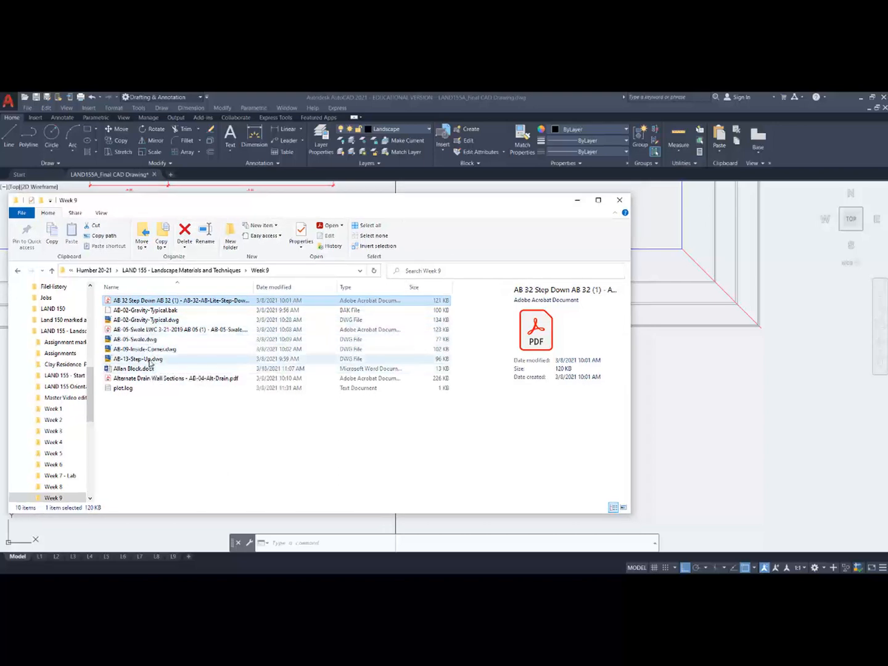
double_click(158, 320)
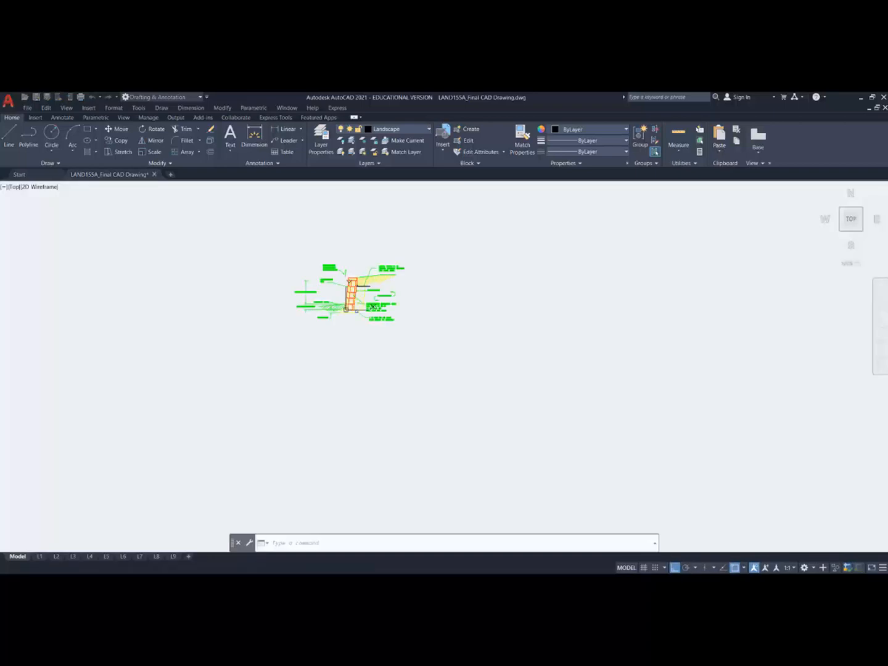
scroll(353, 302, up, 9)
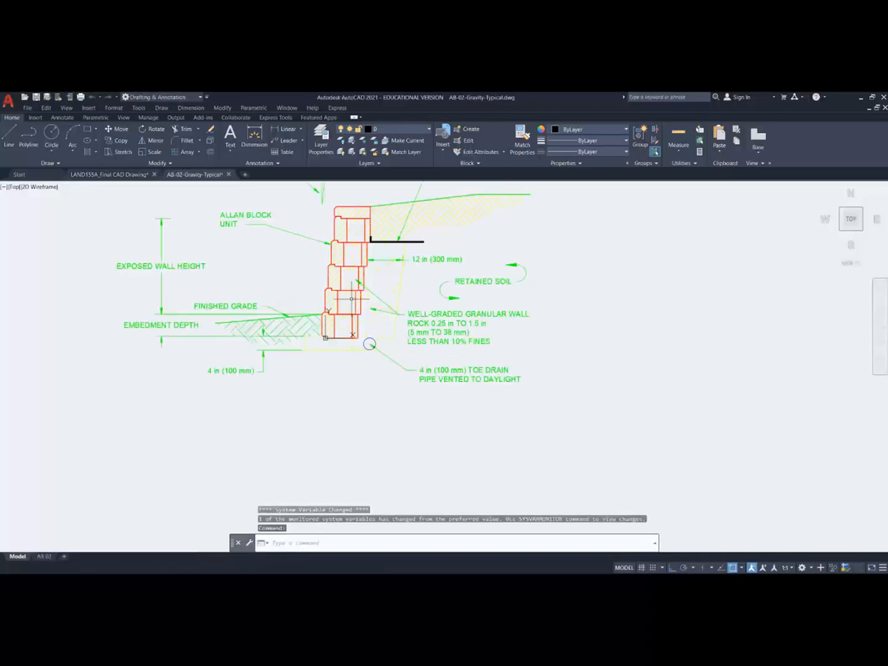
scroll(353, 302, down, 5)
middle_drag(353, 302, 335, 376)
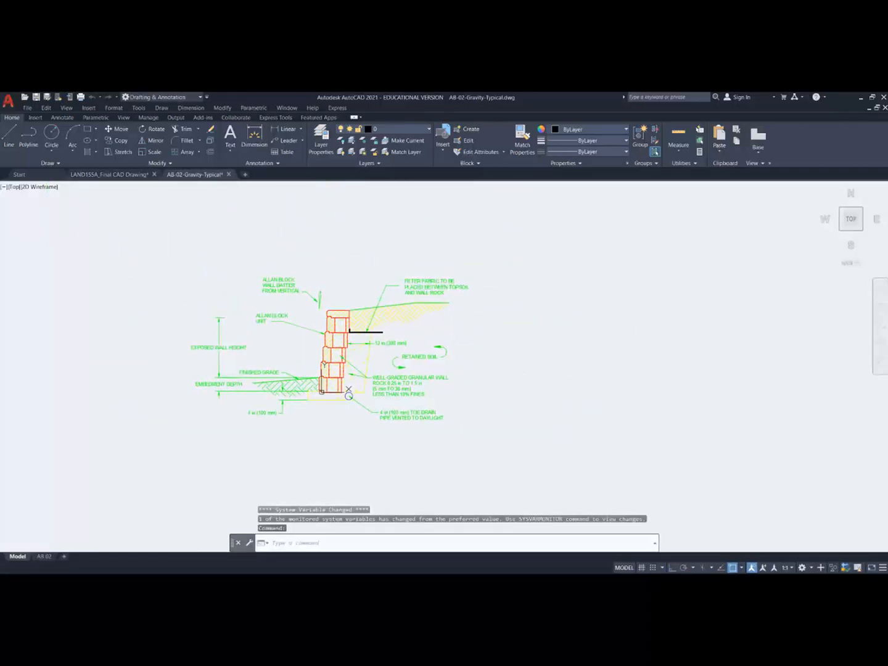
Step: Assign every object of the gravity wall detail, including its notes, to layer 0
click(493, 435)
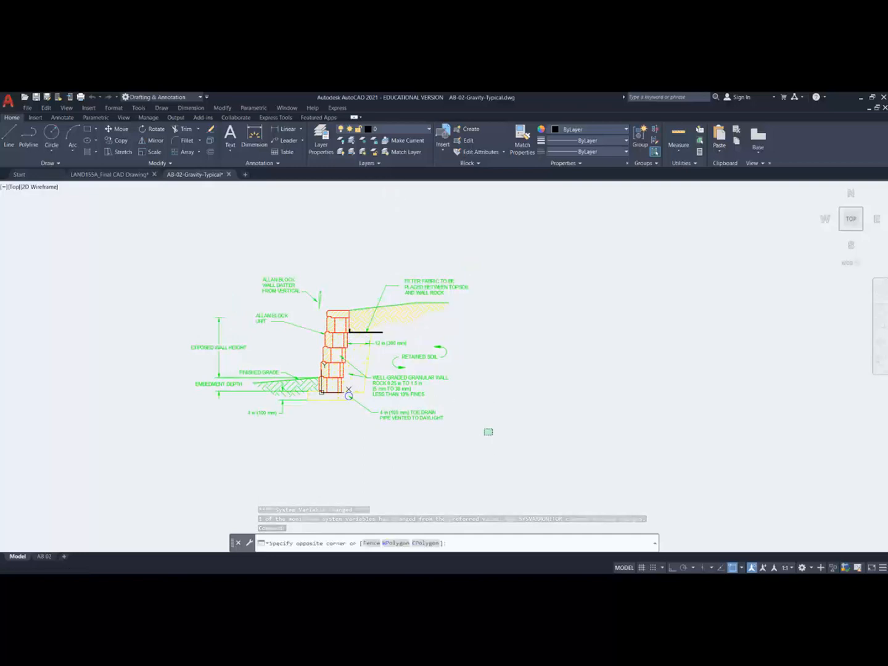
click(170, 249)
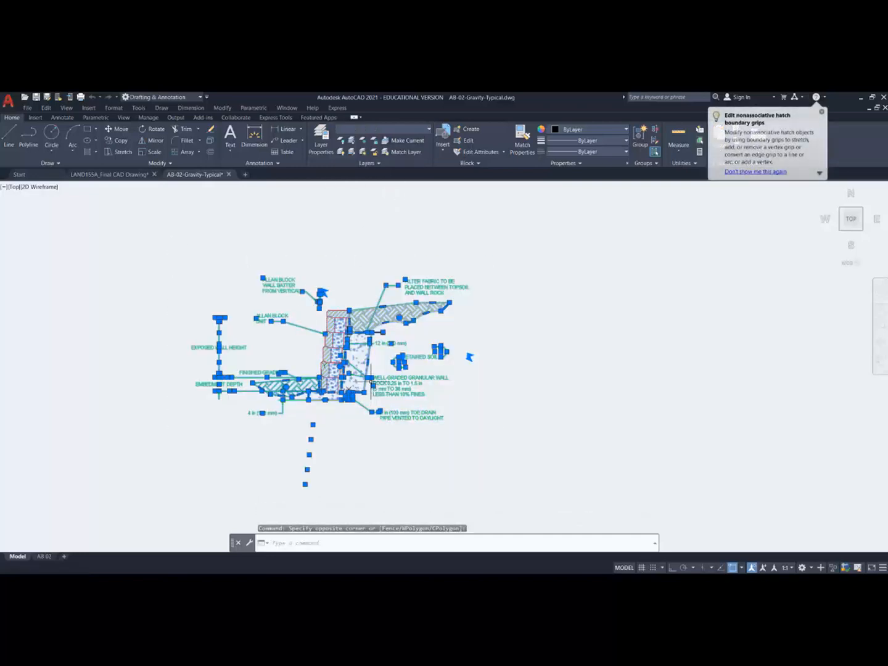
click(430, 130)
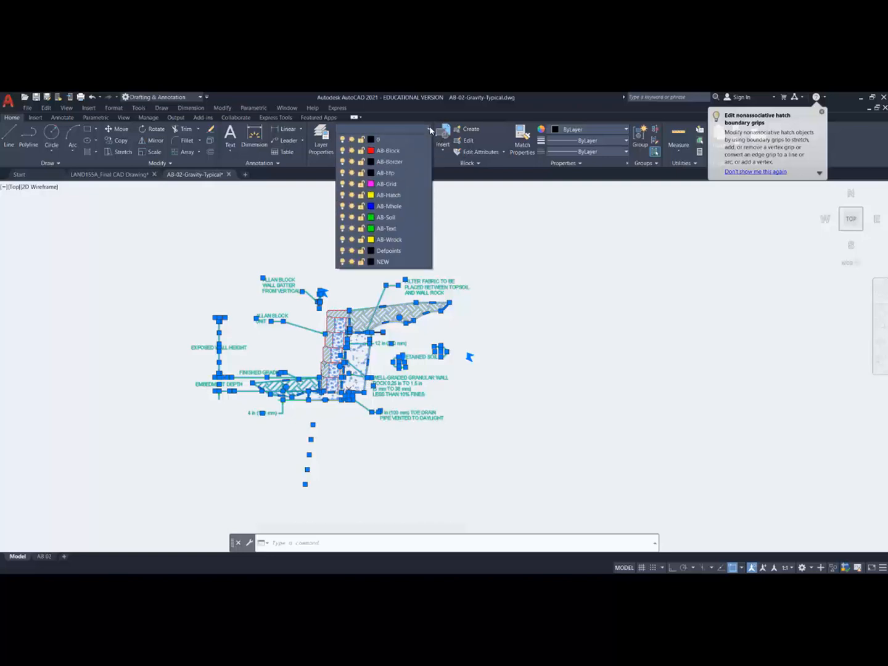
click(388, 140)
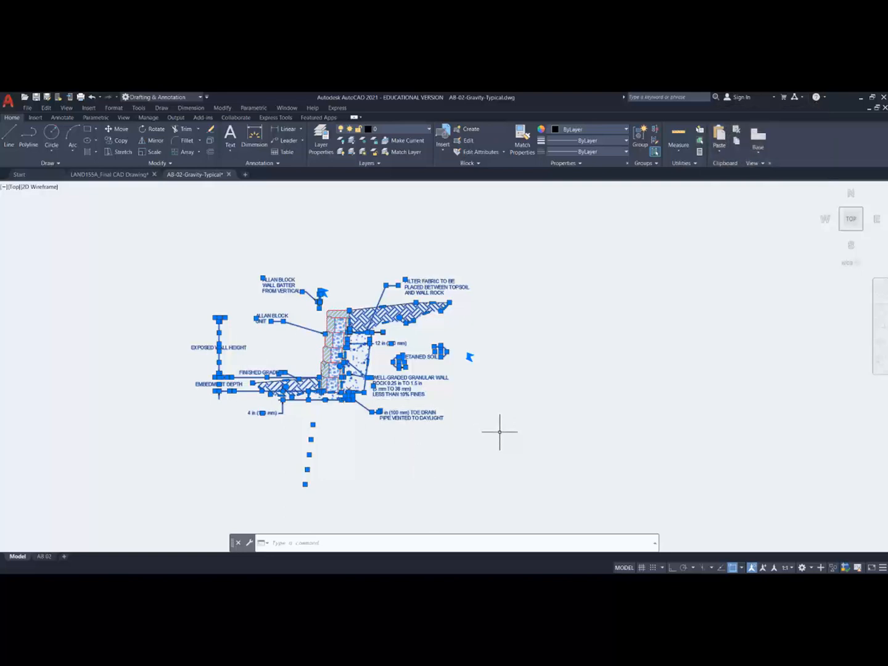
key(Escape)
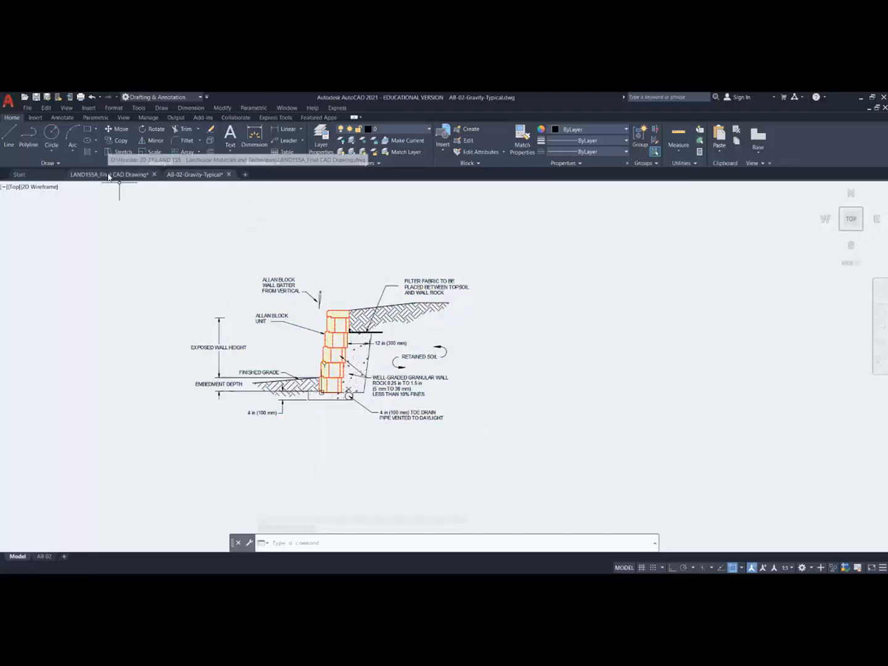
Step: Return to the Week 9 folder and open AB-09-Inside-Corner.dwg
mouse_move(115, 175)
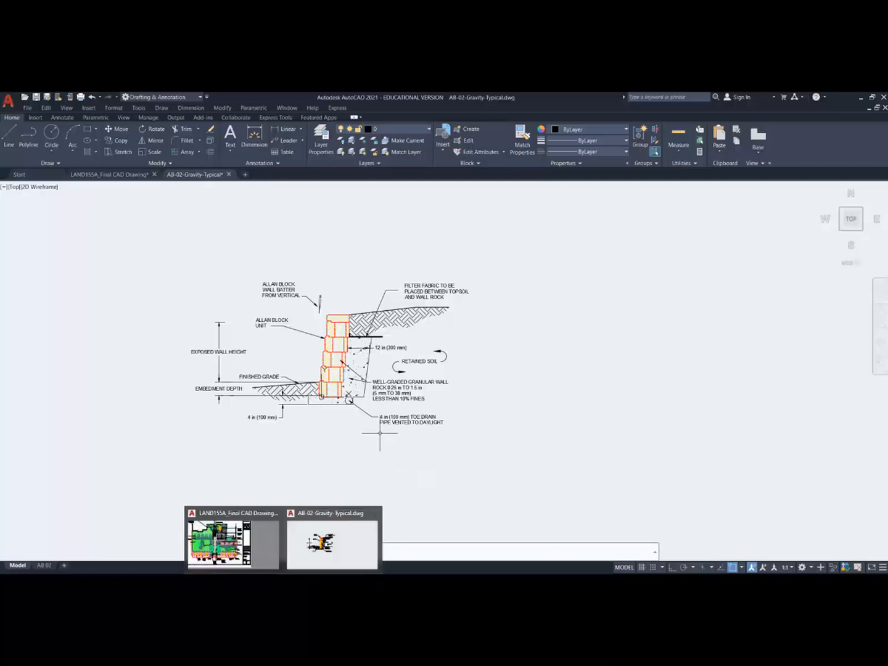
click(861, 98)
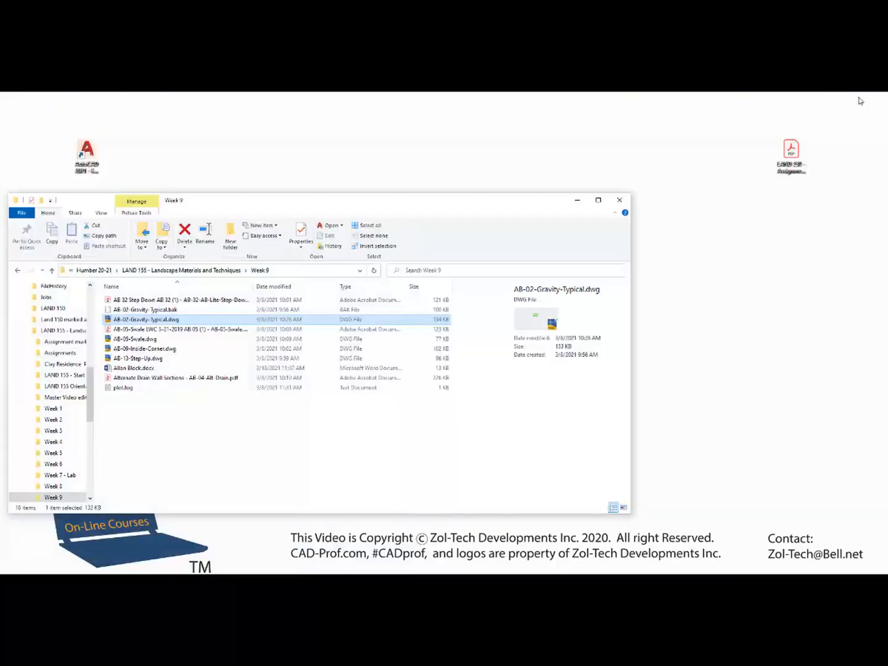
double_click(139, 350)
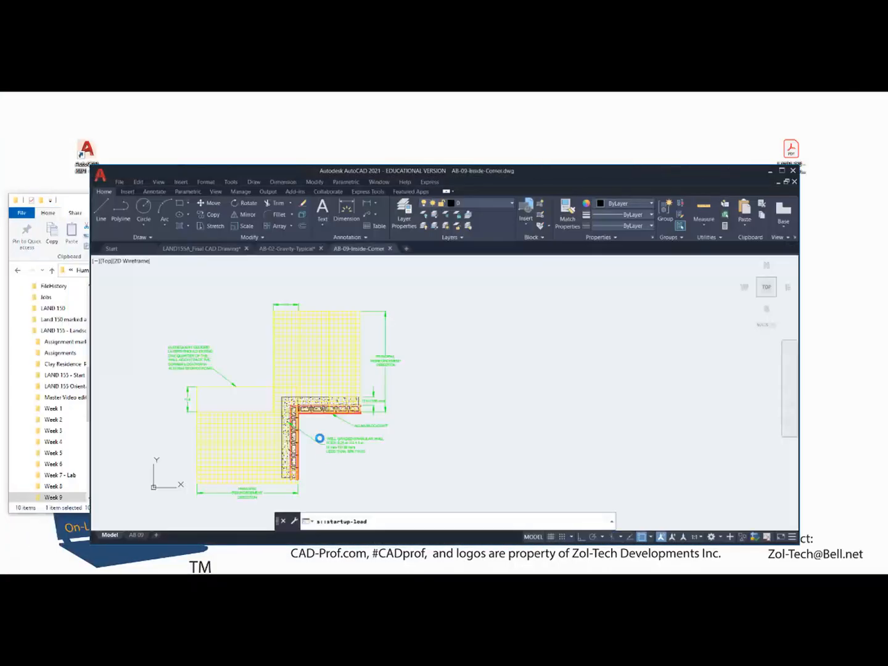
middle_drag(326, 400, 338, 398)
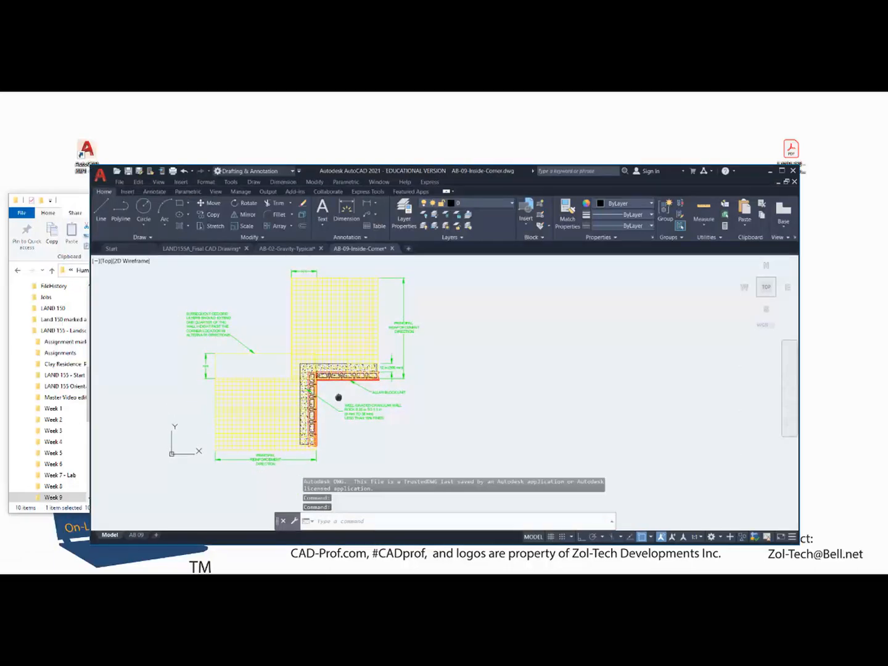
Step: Assign every object of the inside corner detail to layer 0
click(427, 471)
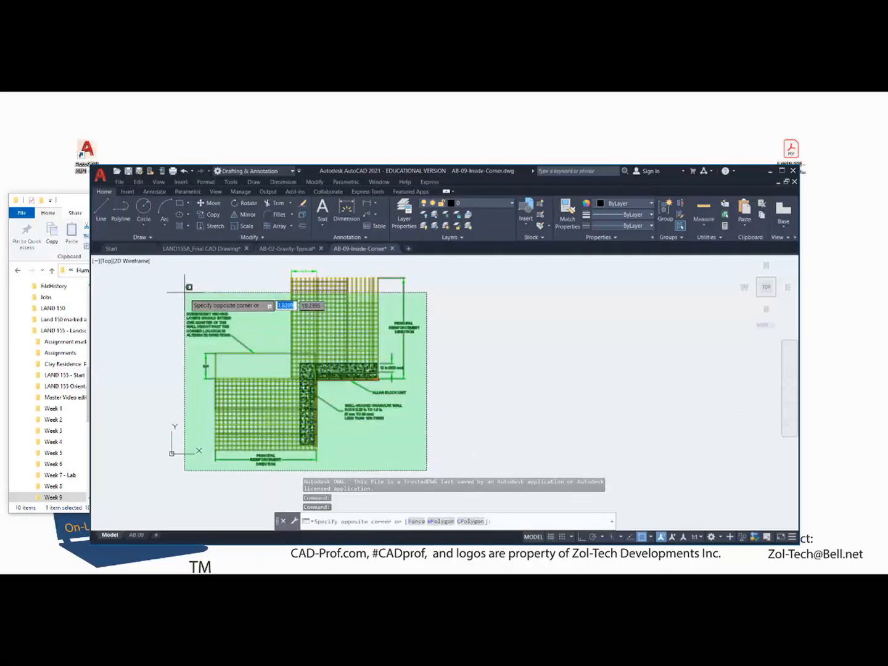
click(178, 265)
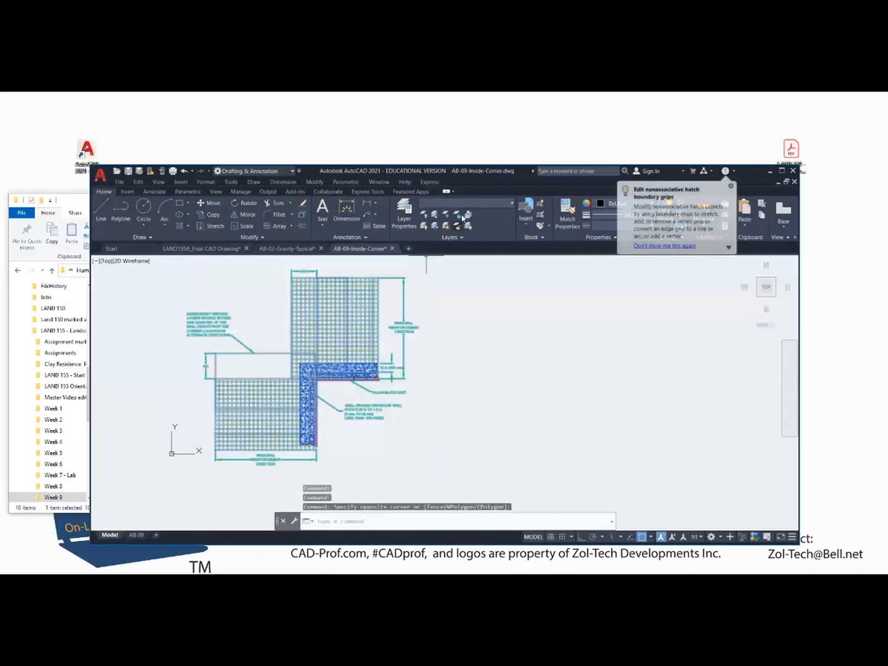
click(477, 206)
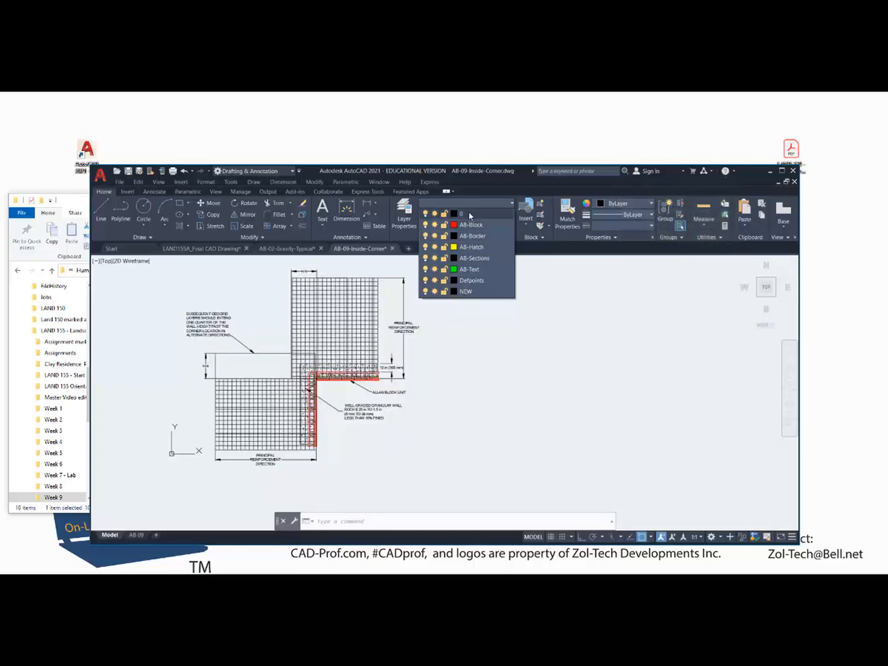
key(Escape)
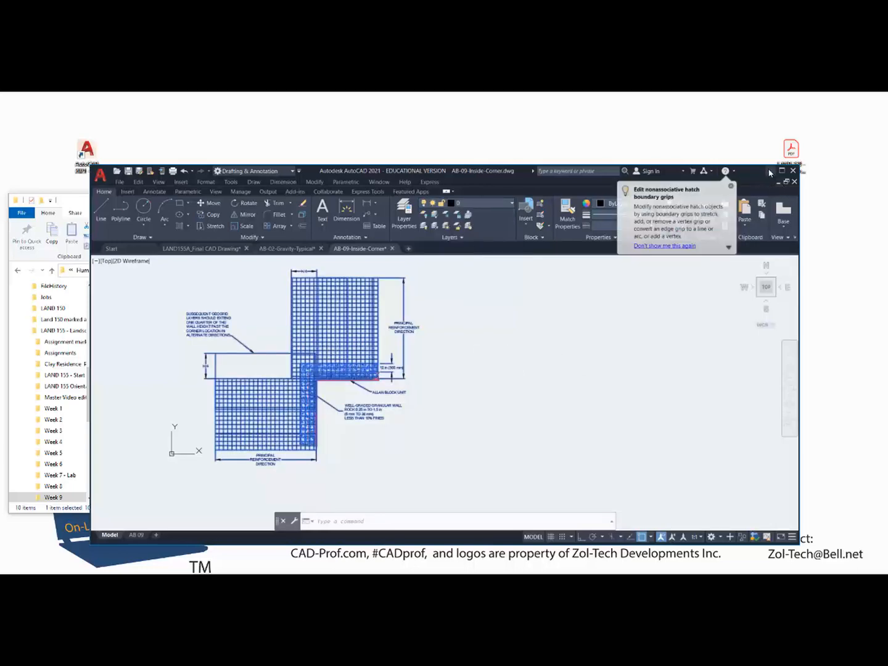
Step: Open AB-05-Swale.dwg from the Week 9 folder and display both swale details in model space
click(769, 171)
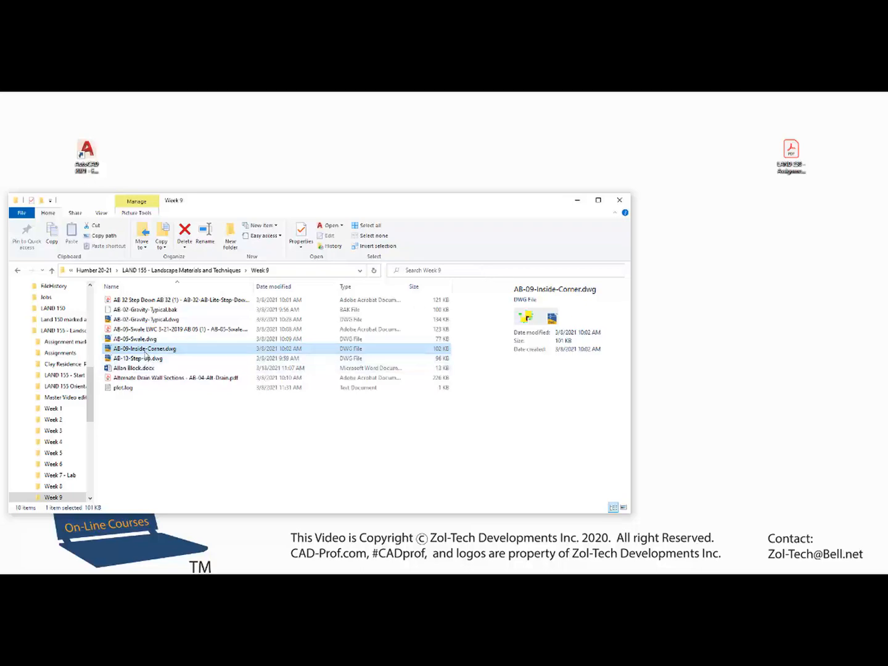
double_click(137, 339)
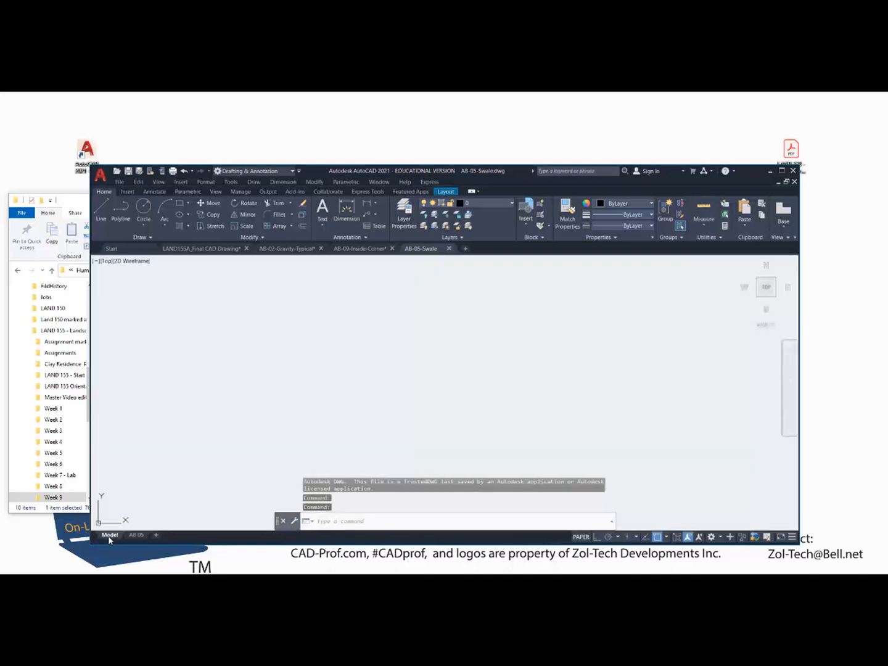
click(109, 537)
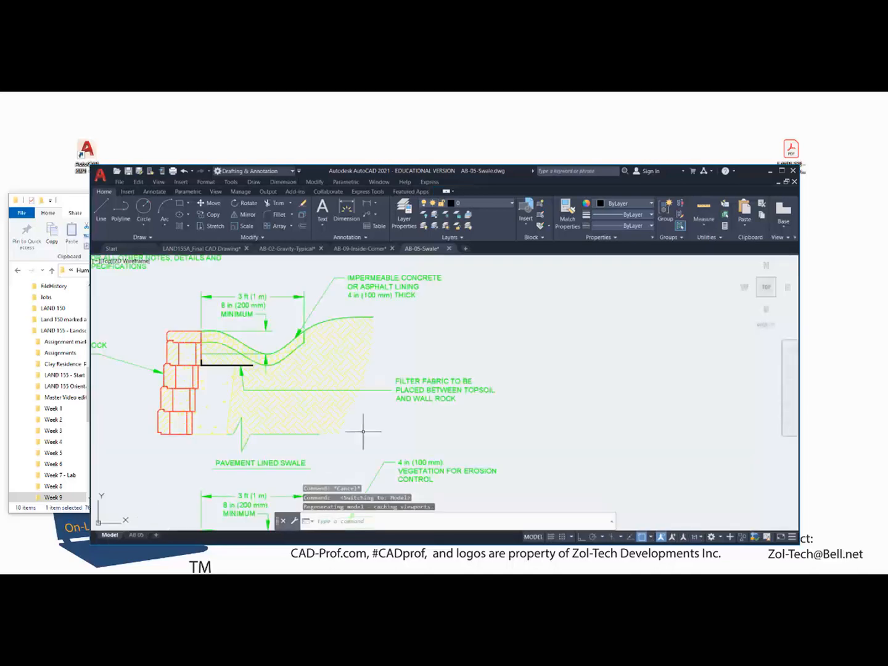
scroll(352, 421, down, 3)
middle_drag(356, 418, 377, 342)
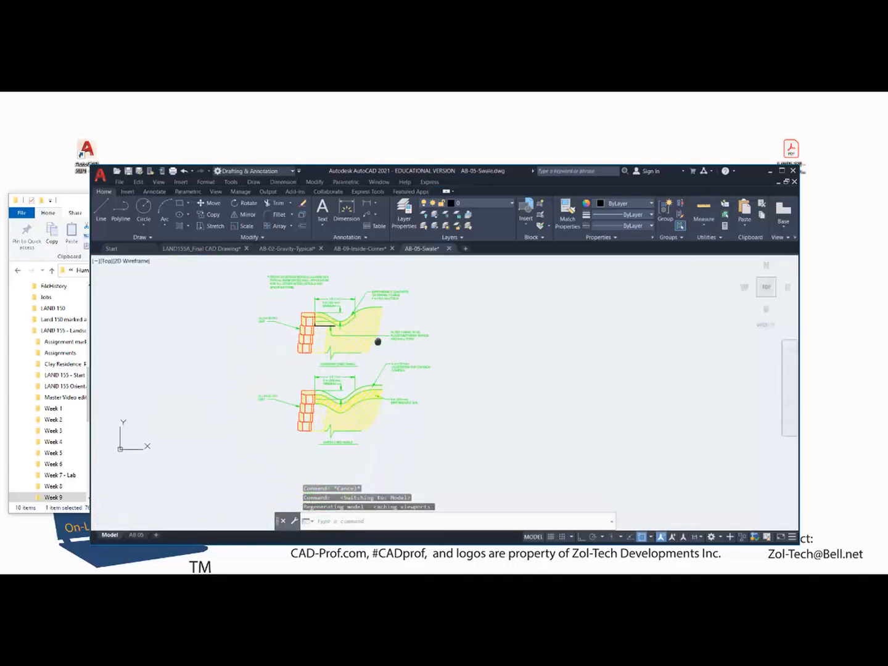
scroll(376, 341, down, 2)
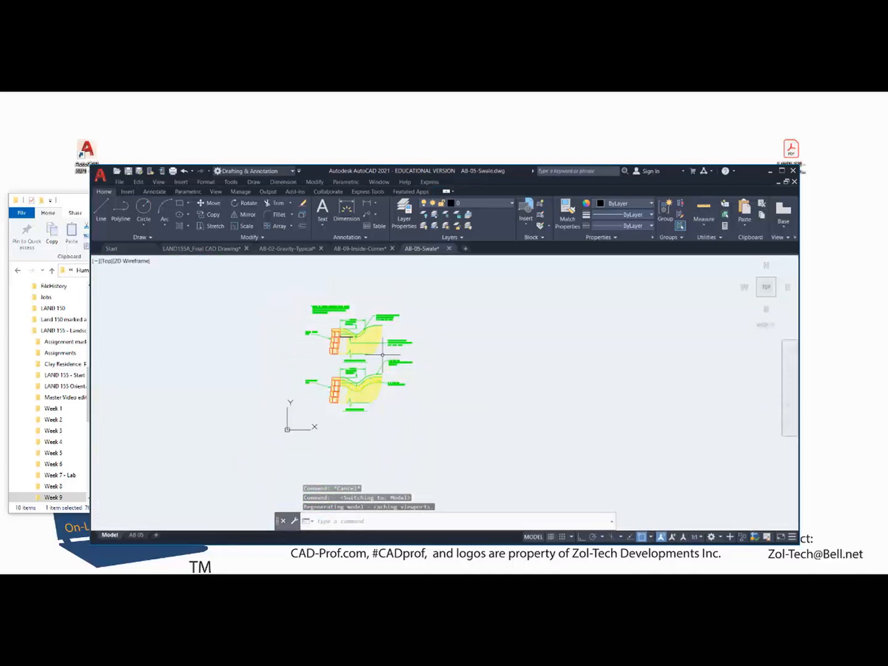
Step: Assign every object of the two swale details to layer 0, then return to the Week 9 folder
click(441, 432)
click(289, 288)
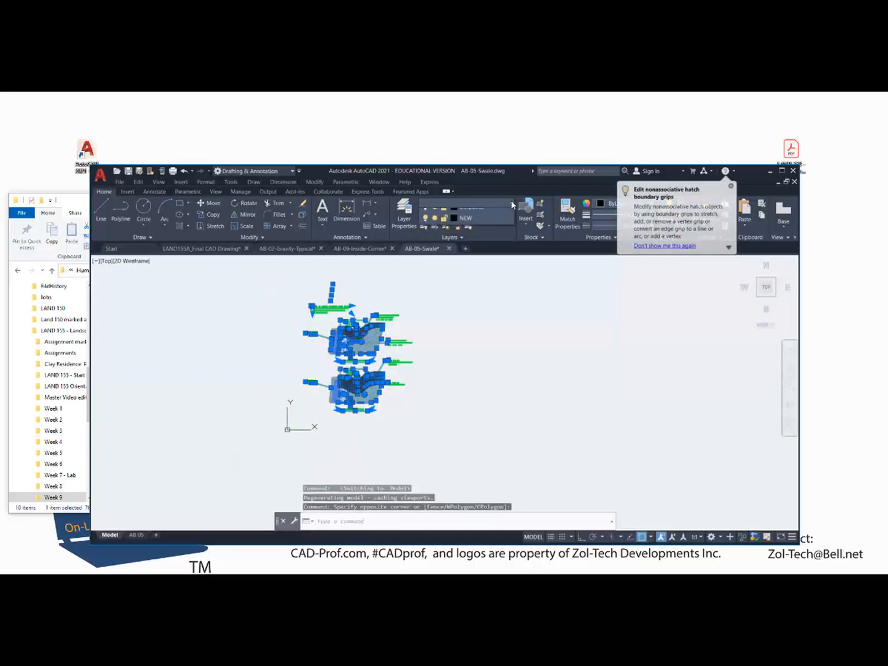
click(511, 207)
click(463, 216)
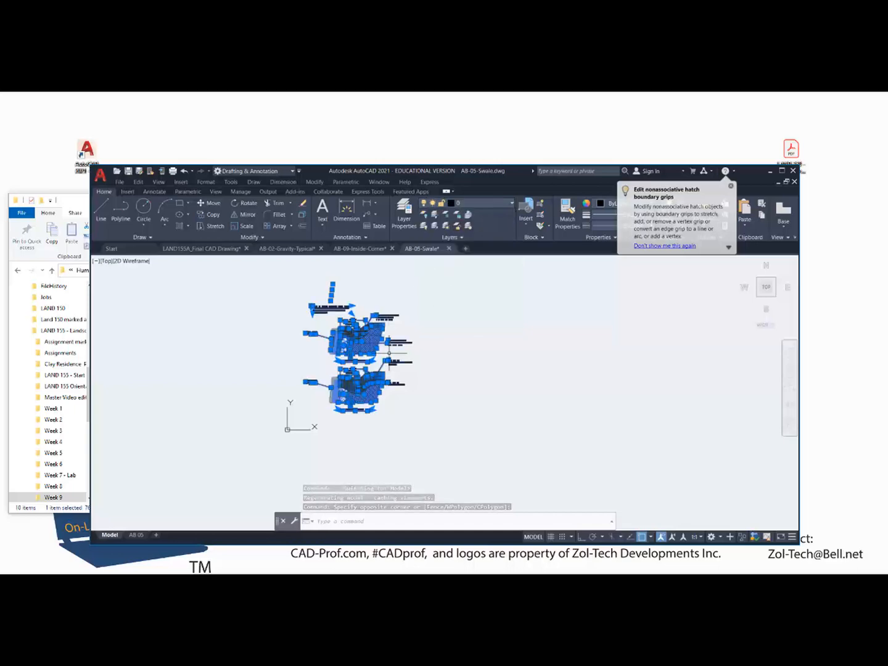
click(451, 370)
key(Escape)
scroll(381, 356, up, 3)
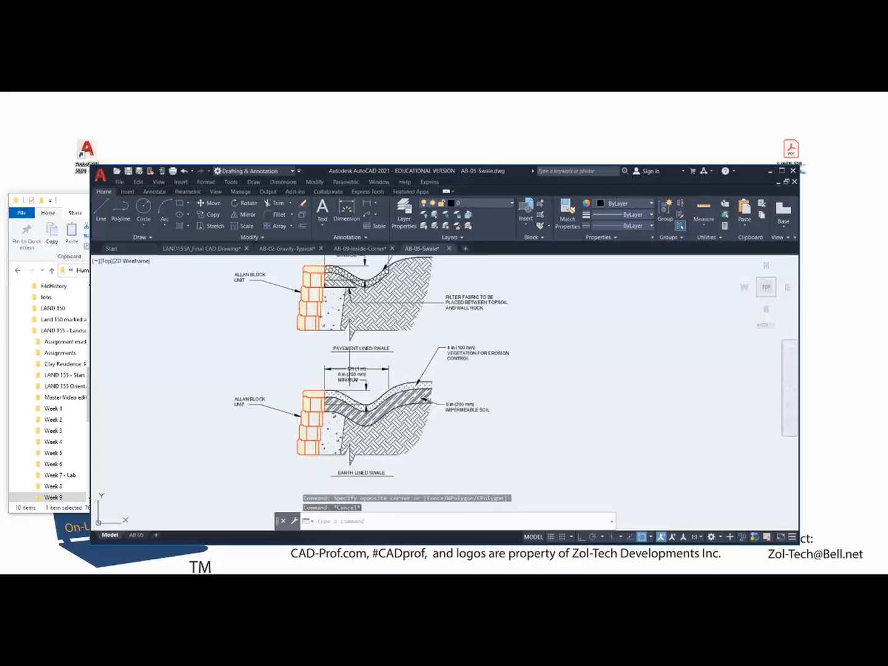
click(771, 170)
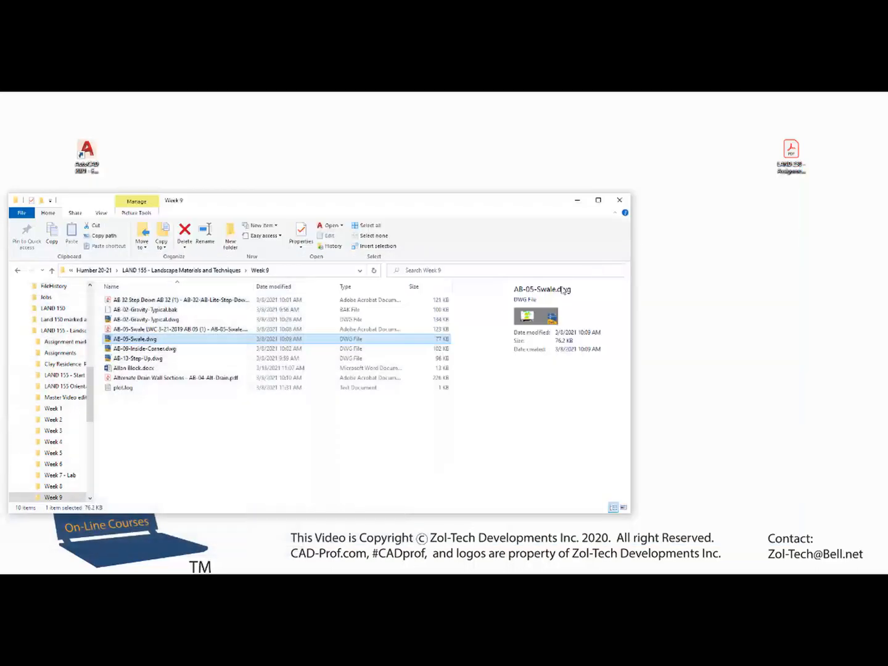
Step: Open AB-13-Step-Up.dwg from the Week 9 folder and assign every object of the step-up detail to layer 0
double_click(146, 359)
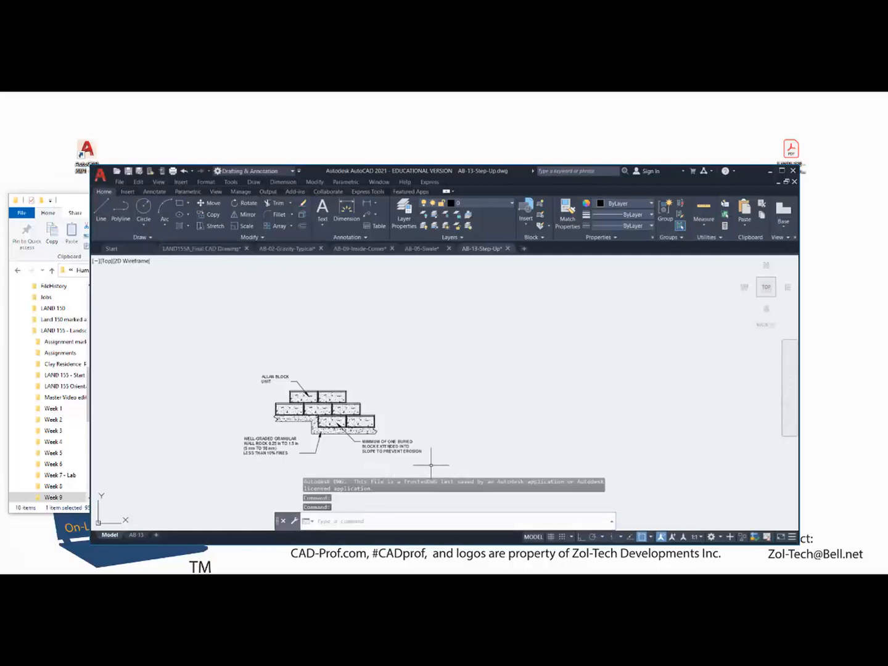
click(432, 465)
click(206, 325)
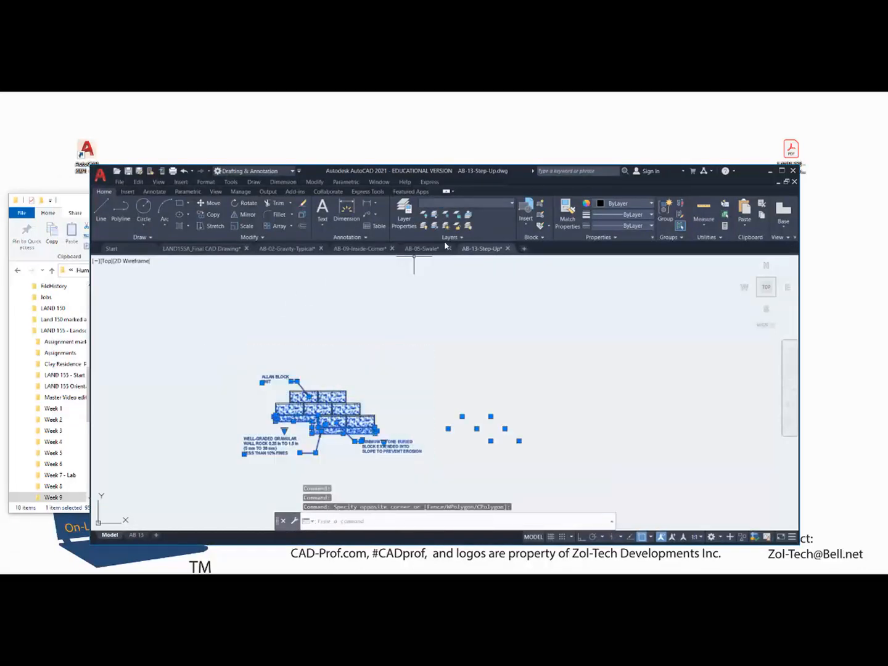
click(493, 207)
click(473, 222)
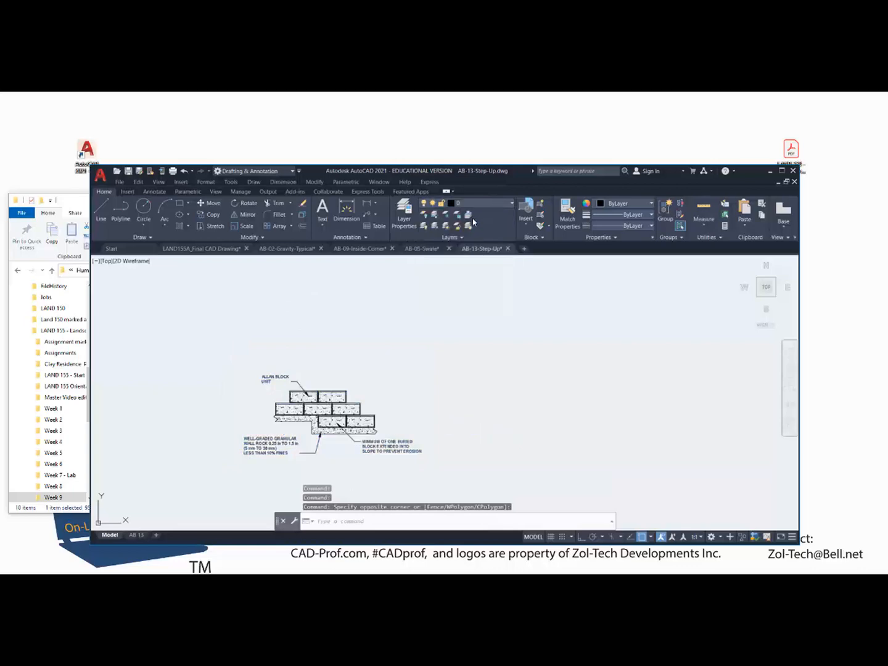
key(ctrl+a)
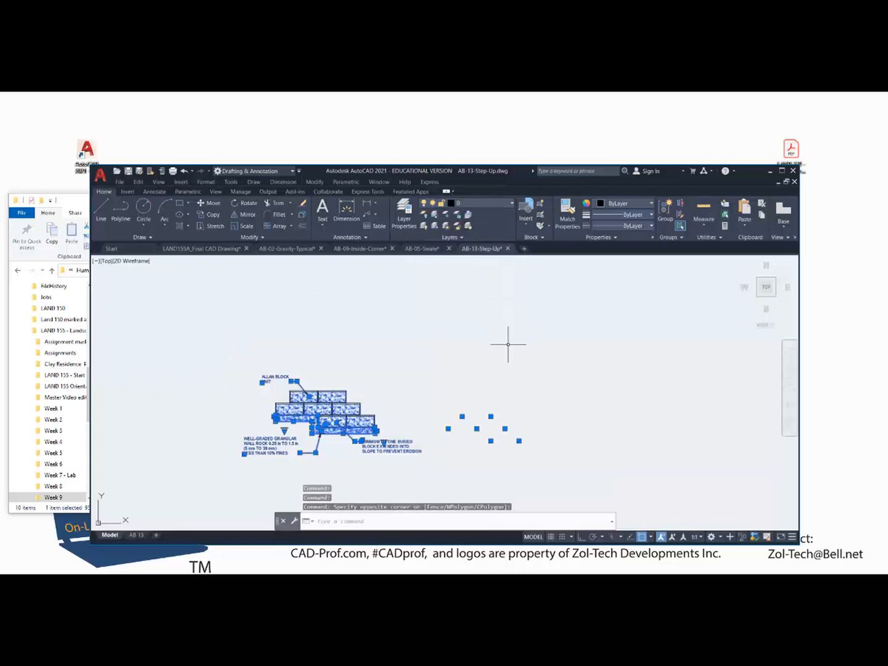
Step: Maximize the program window and show the house elevation and copied side deck plan in model space of LAND155A_Final CAD Drawing
click(781, 172)
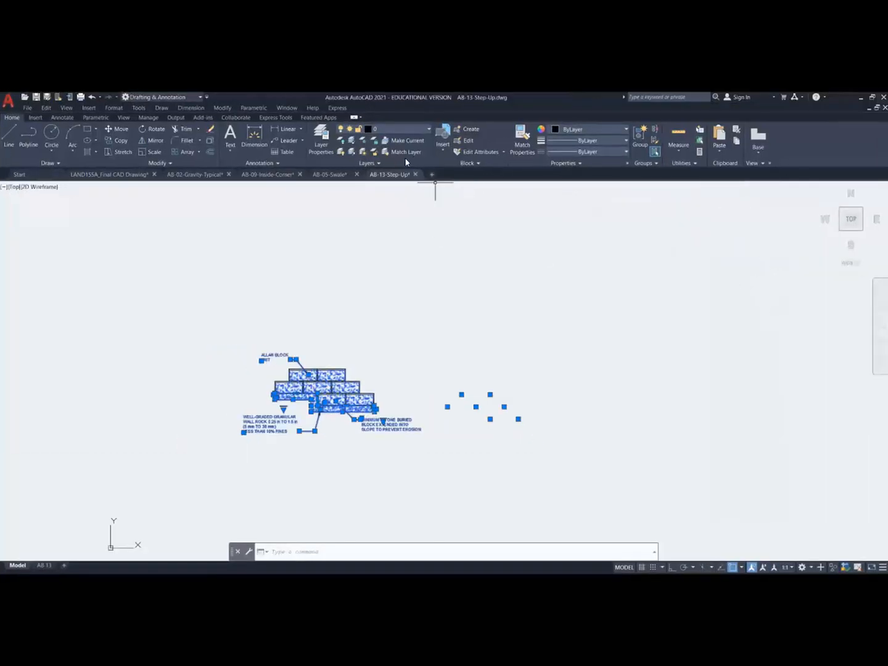
click(131, 178)
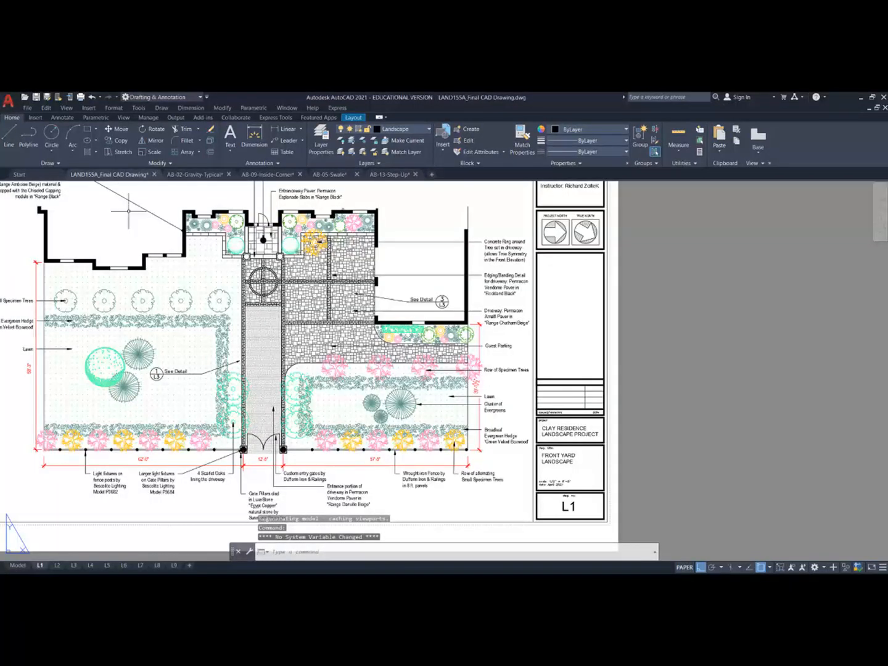
click(18, 566)
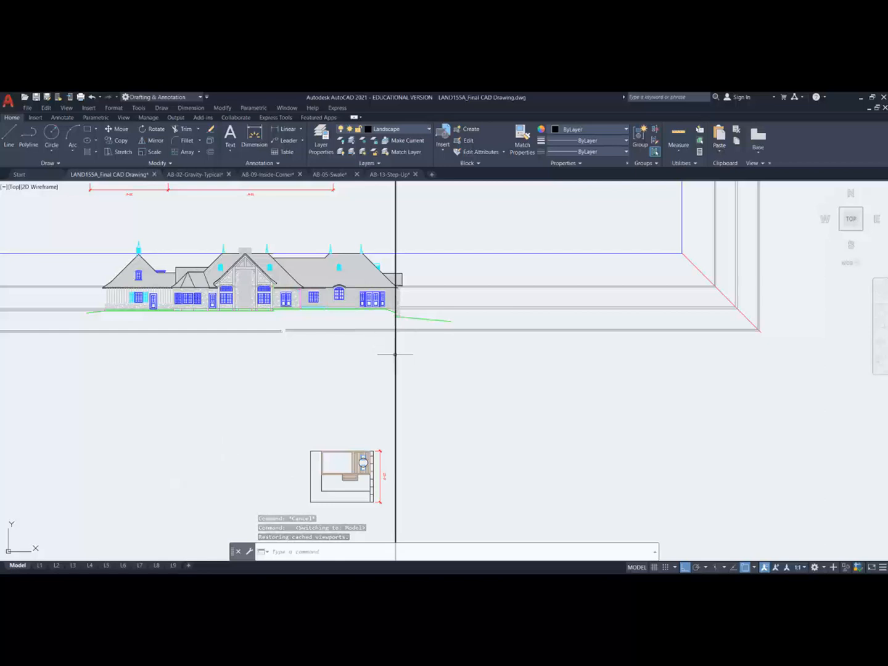
scroll(394, 320, up, 2)
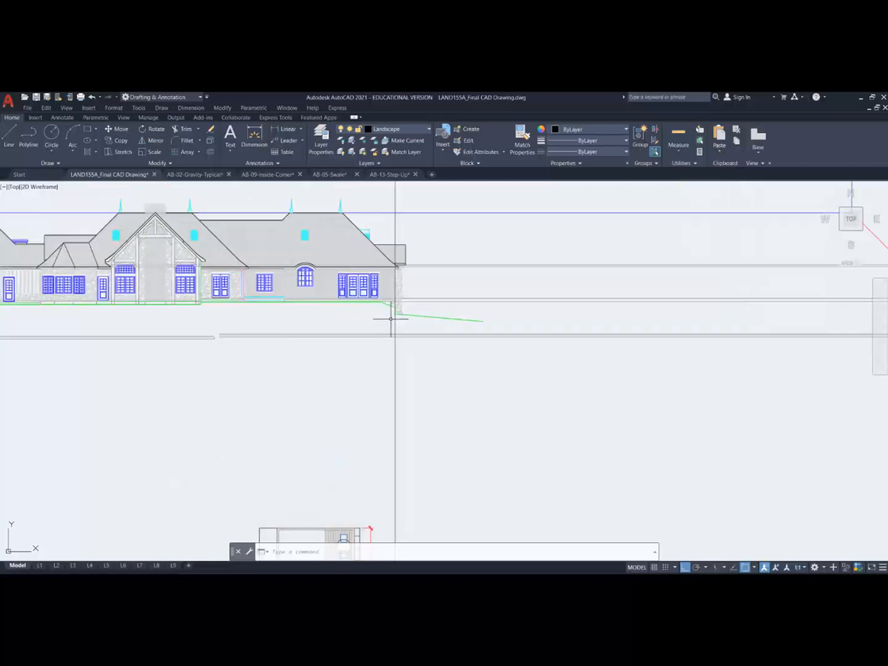
scroll(370, 415, down, 3)
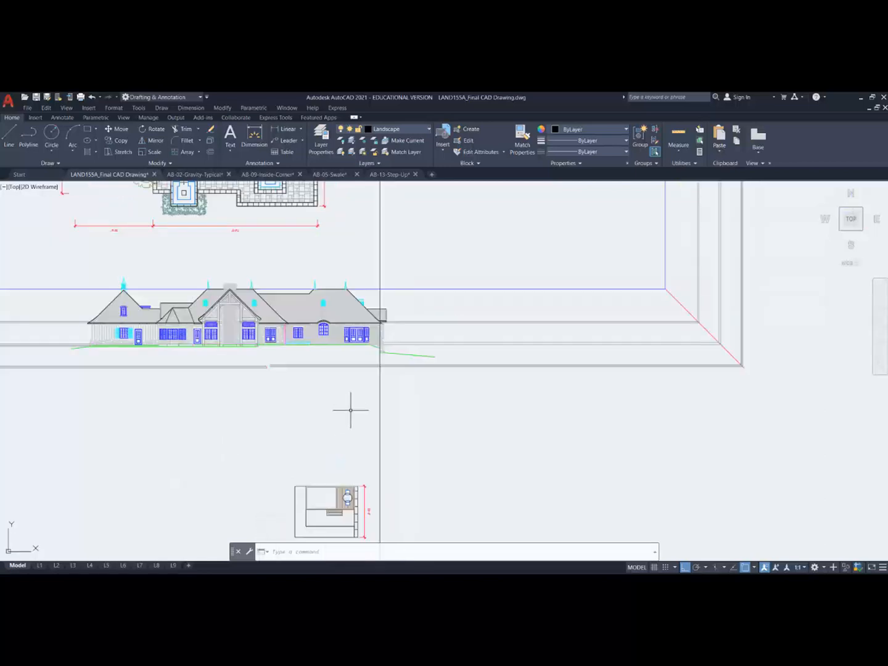
middle_drag(349, 410, 339, 348)
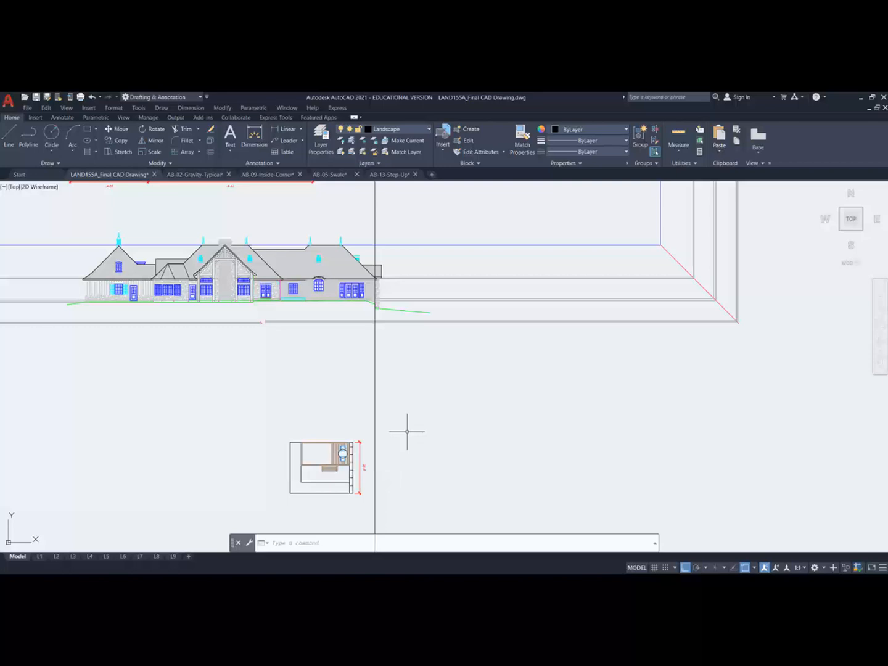
Step: In AB-02-Gravity-Typical, copy the whole gravity wall detail with a base point at the toe drain pipe
mouse_move(193, 177)
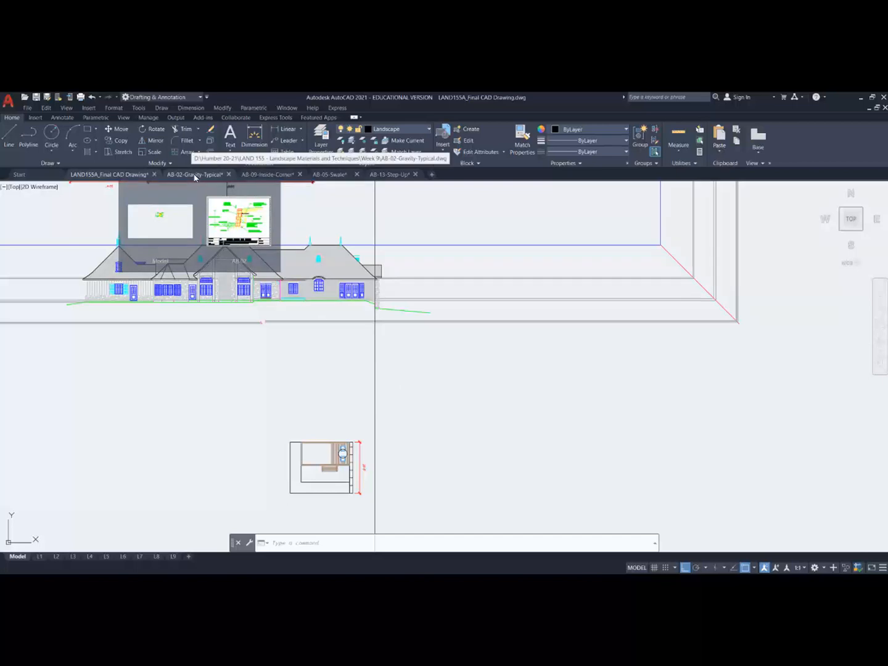
click(195, 176)
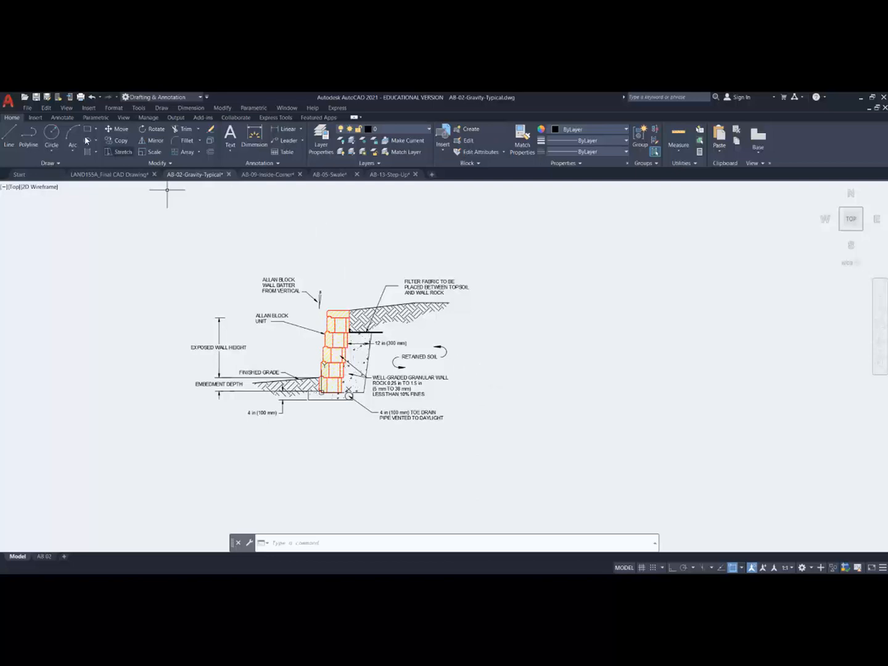
click(47, 109)
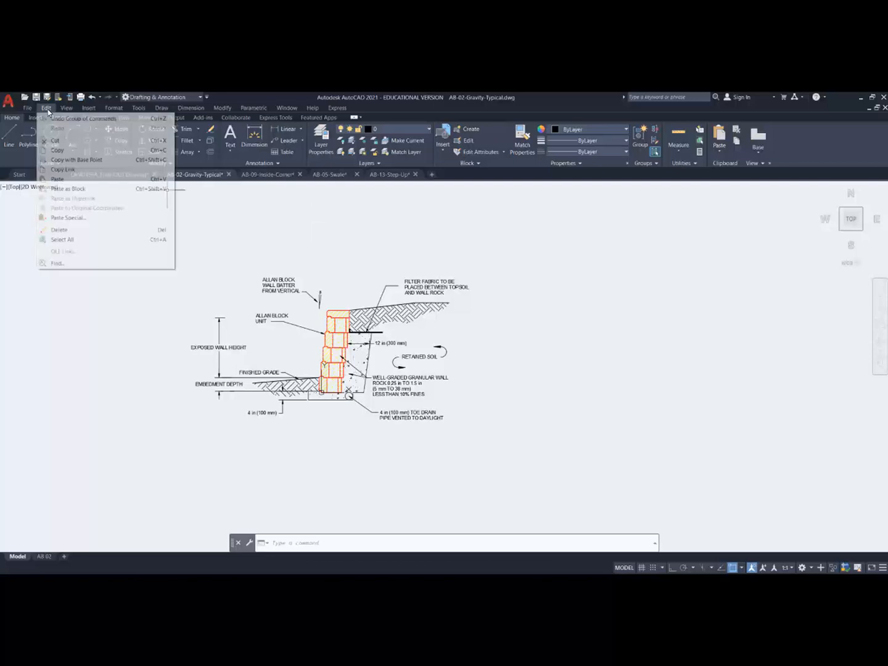
click(78, 160)
click(350, 398)
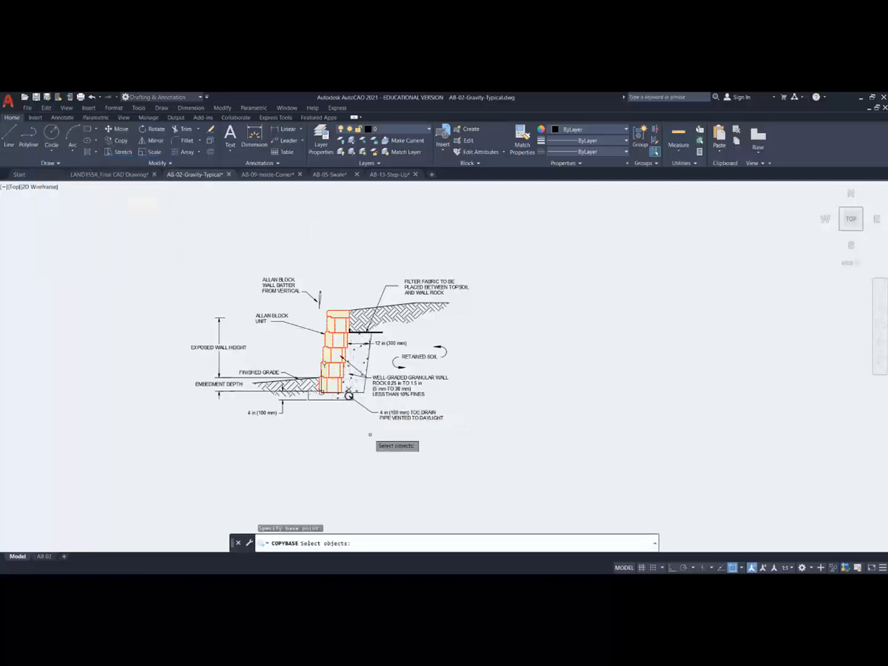
click(177, 242)
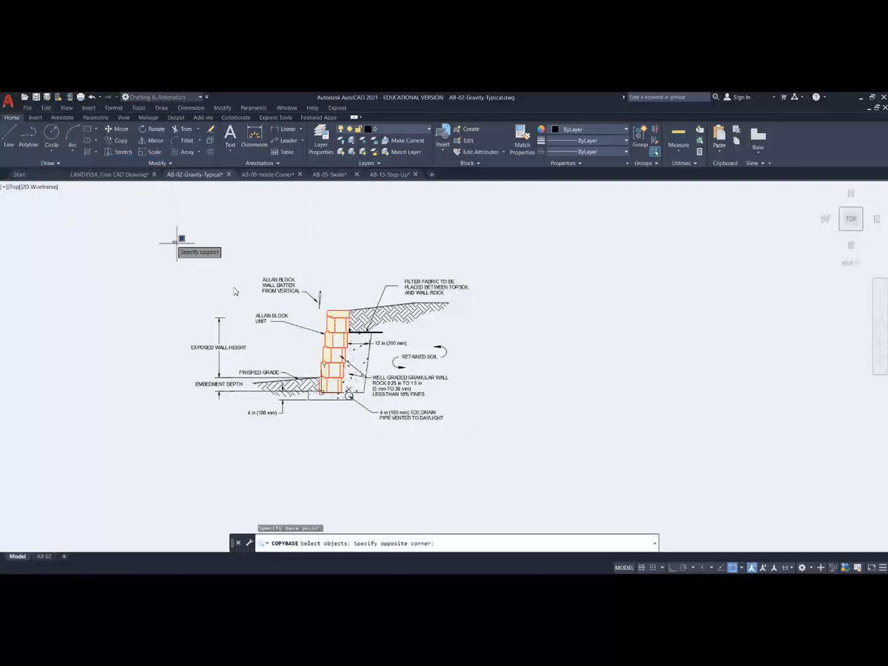
click(481, 445)
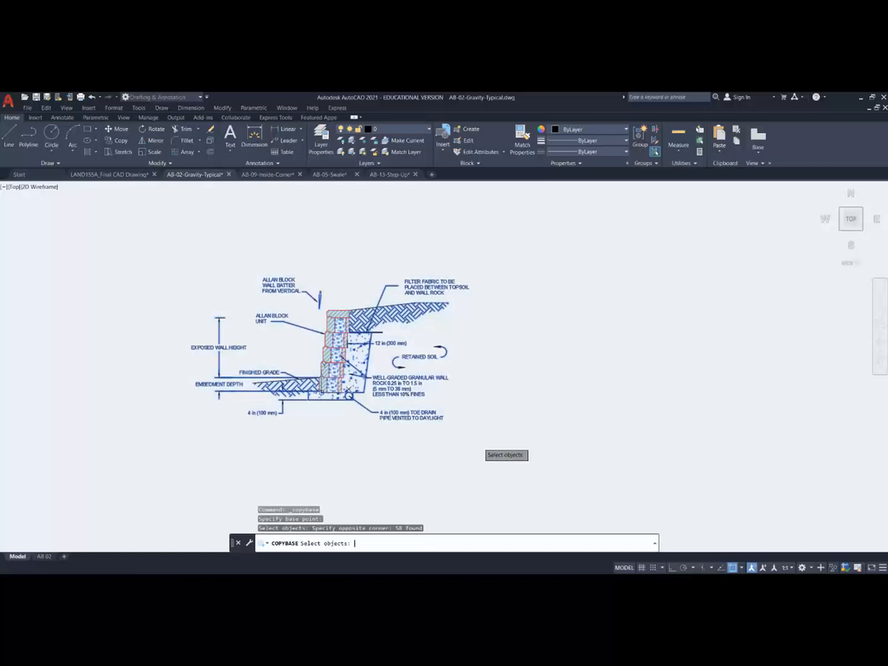
key(Return)
Step: Paste the gravity wall detail into the model space of LAND155A_Final CAD Drawing, just below the house elevation
click(114, 175)
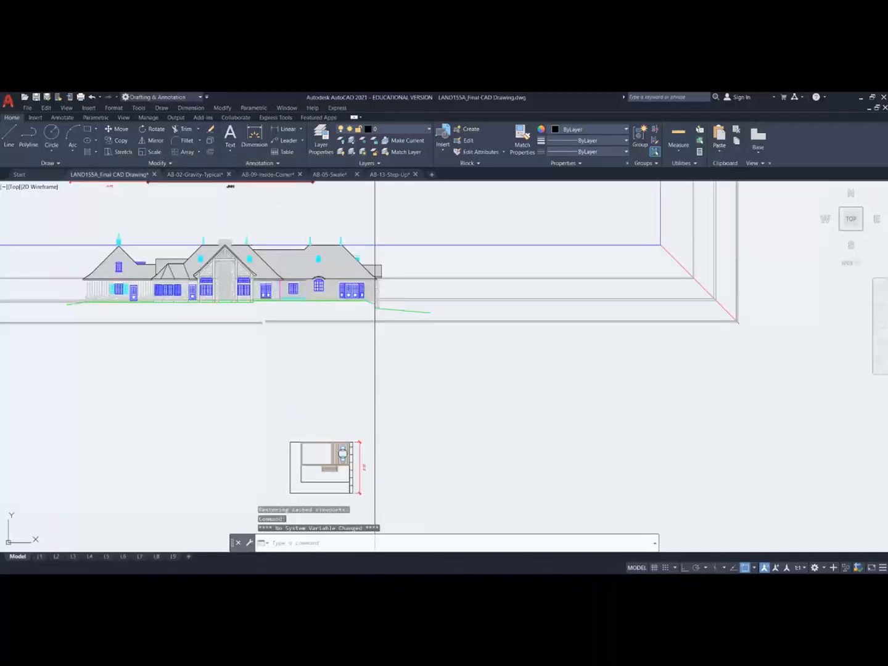
click(46, 108)
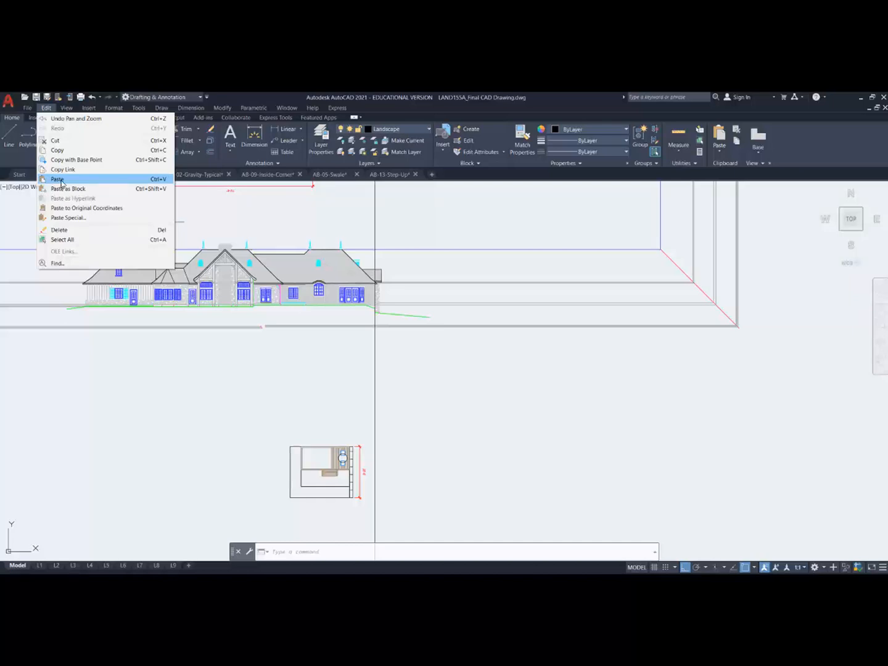
click(57, 180)
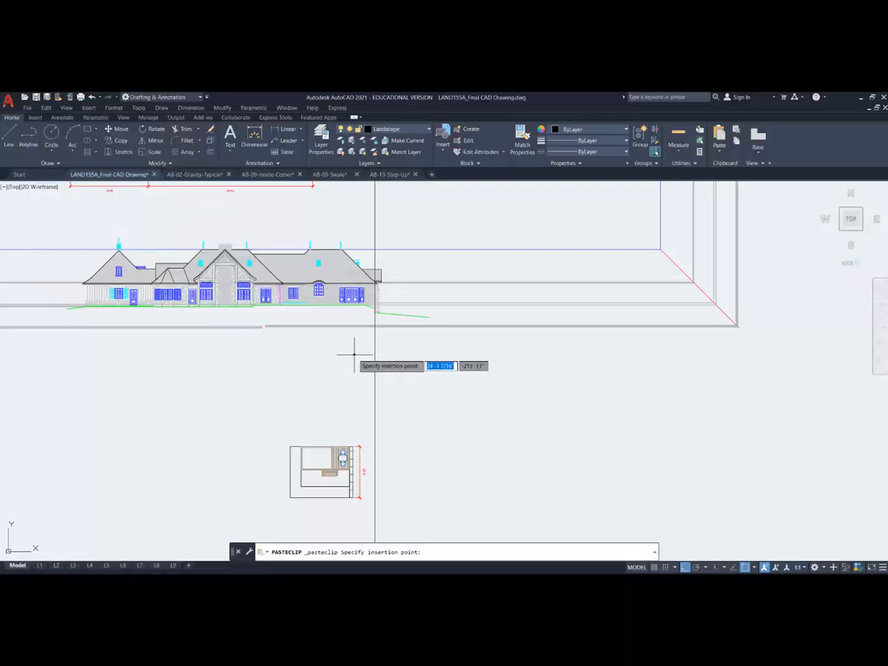
click(369, 340)
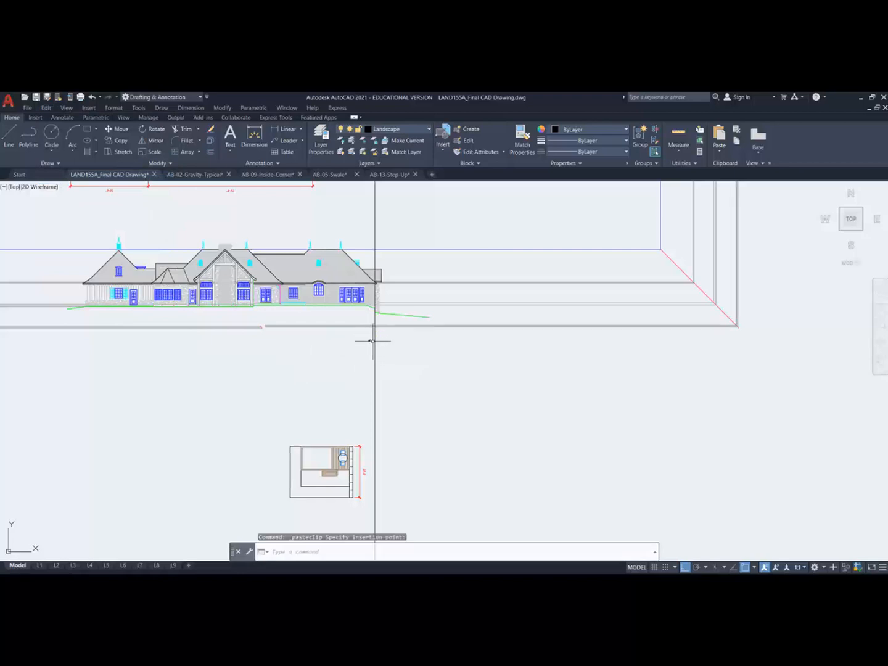
scroll(373, 338, up, 5)
scroll(351, 312, up, 5)
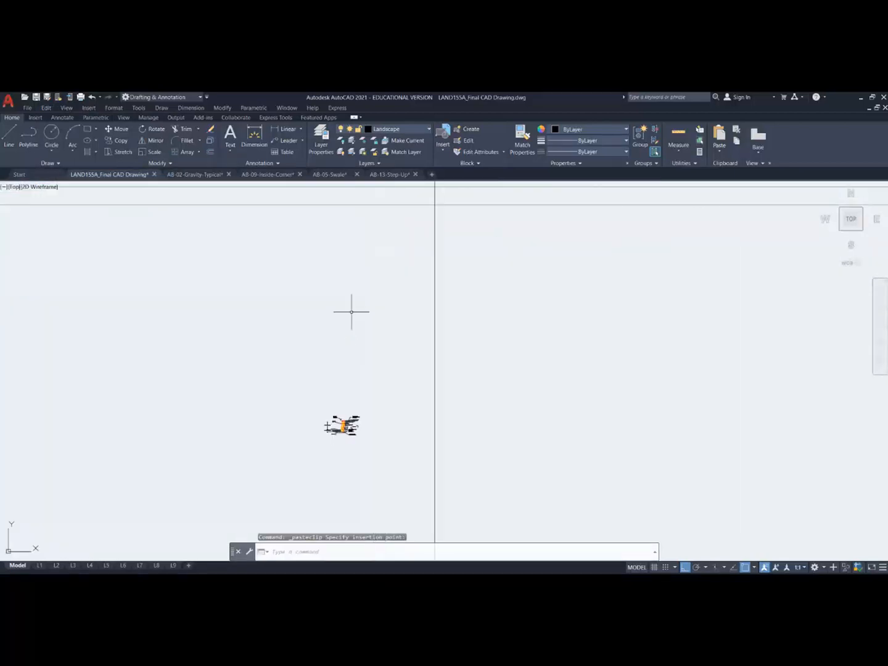
scroll(357, 441, up, 5)
scroll(320, 413, up, 4)
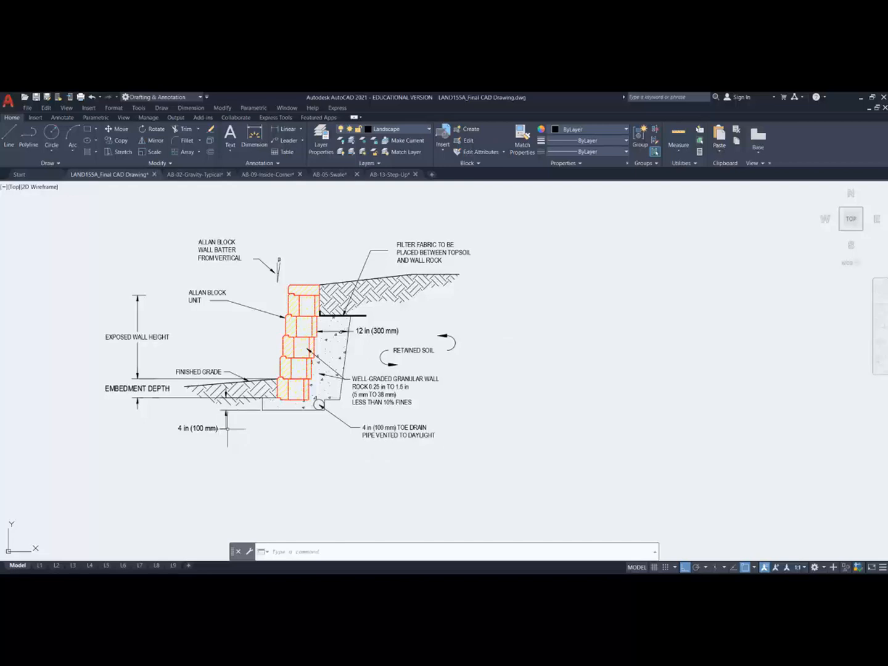
Step: Draw a 4-inch vertical reference line upward from the lower front corner of the wall's granular base
scroll(204, 441, up, 4)
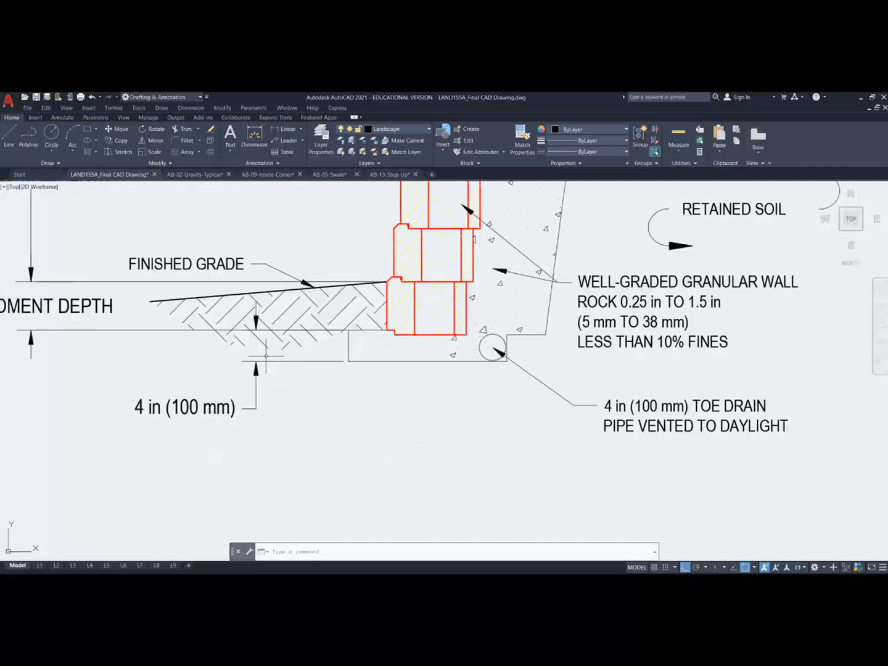
scroll(353, 390, down, 10)
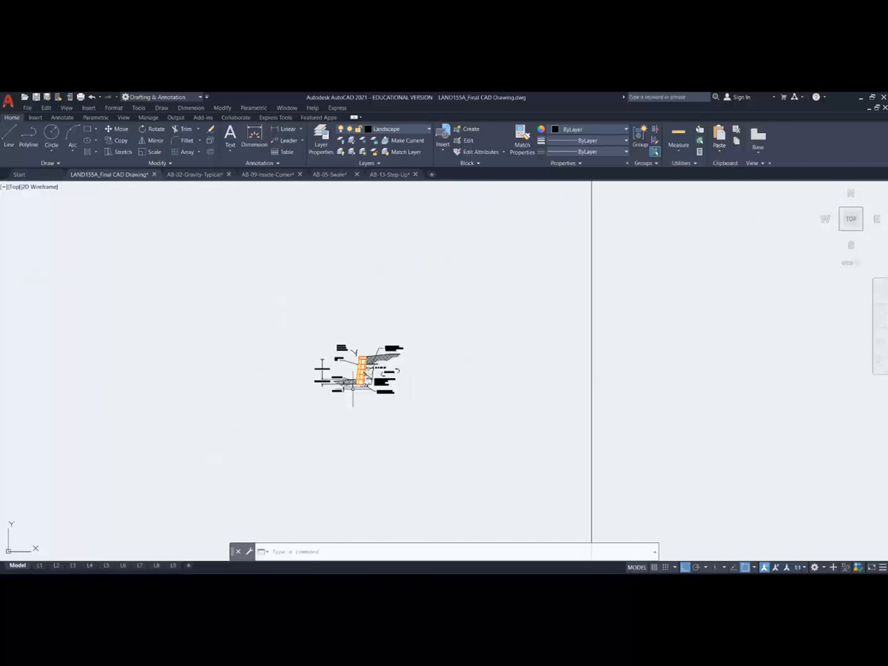
scroll(363, 418, up, 4)
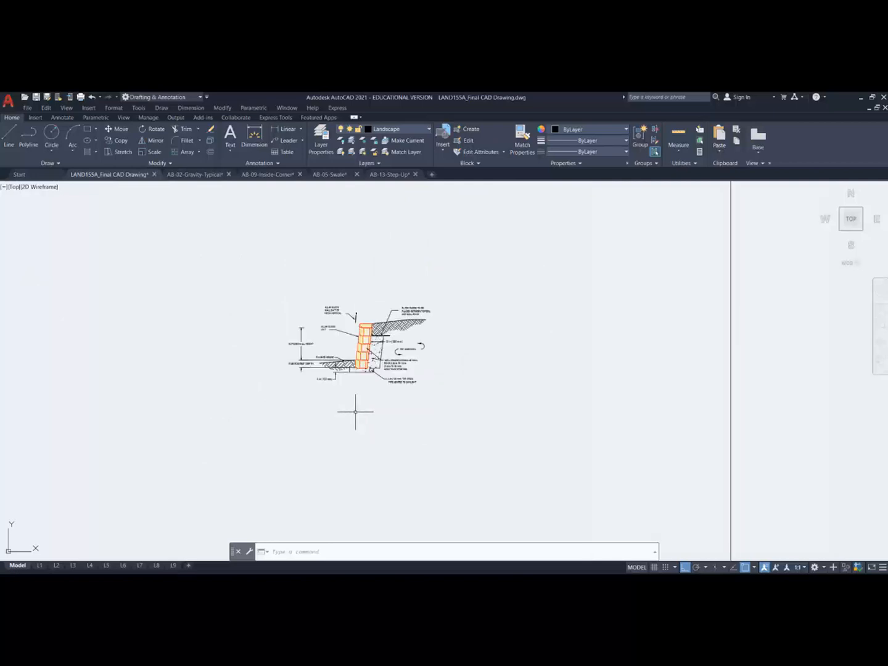
click(9, 133)
scroll(319, 325, up, 4)
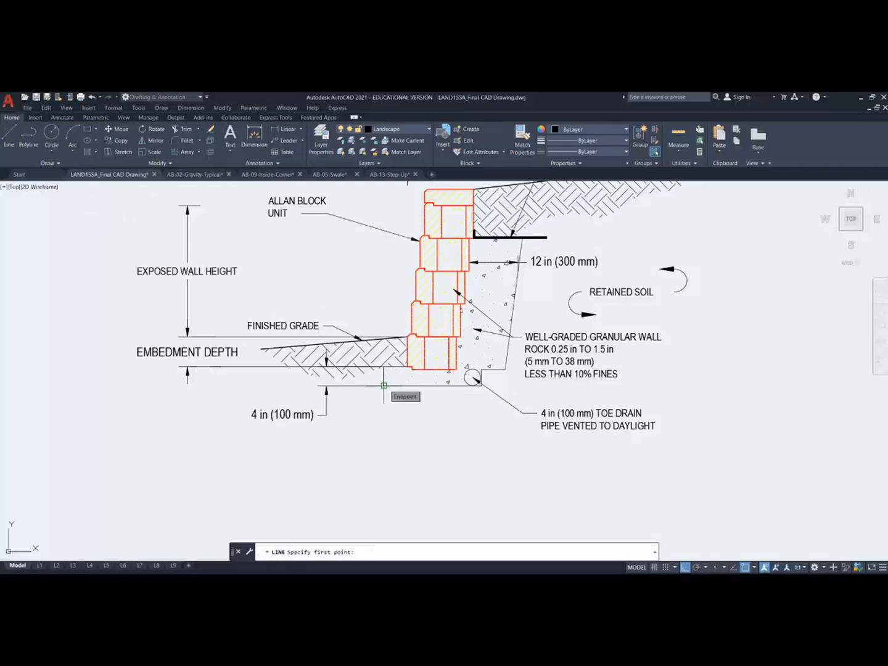
click(383, 385)
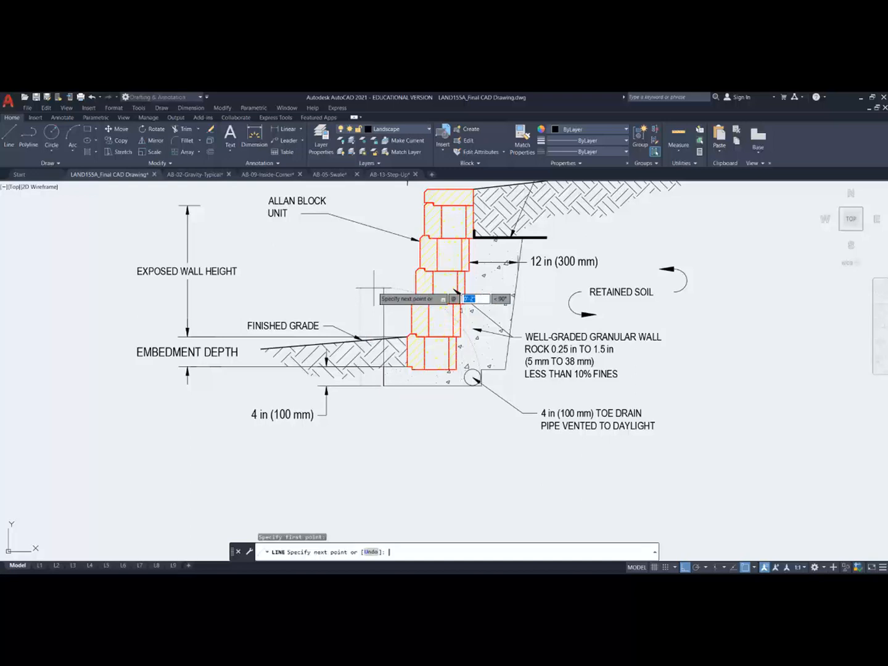
key(Tab)
key(Return)
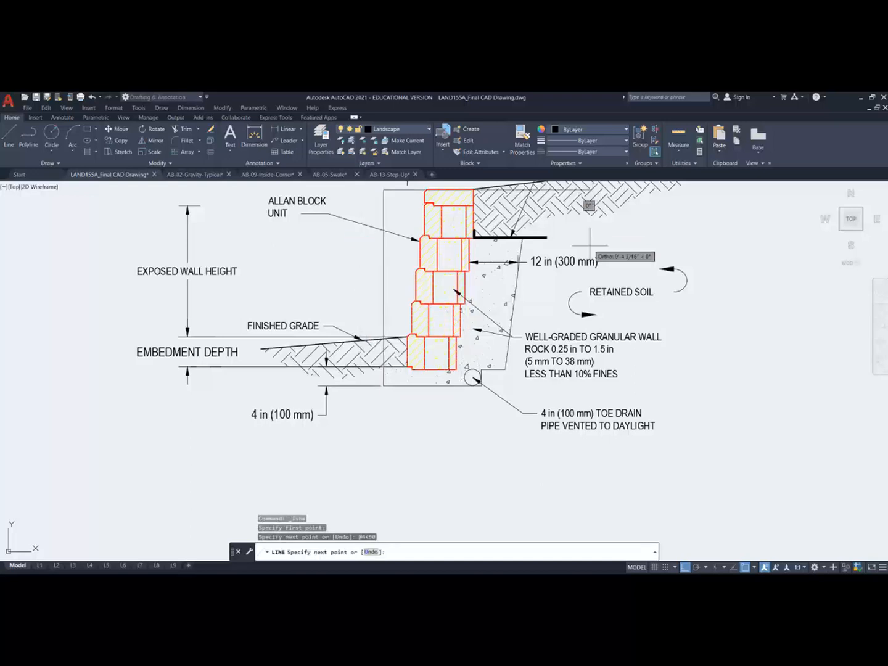
key(Return)
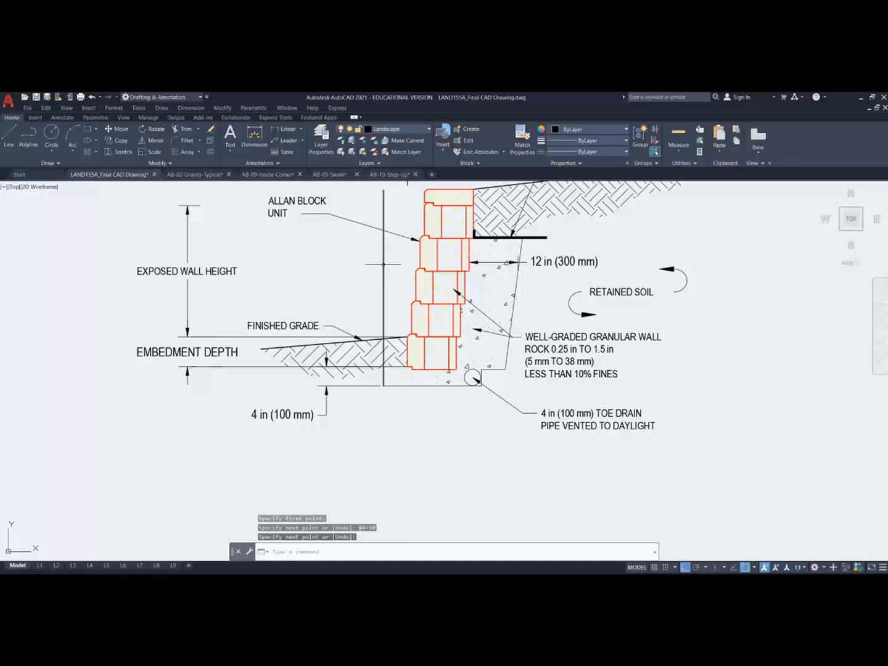
Step: Start scaling the whole gravity wall detail, removing the 4-inch vertical reference line from the selection
scroll(393, 356, down, 3)
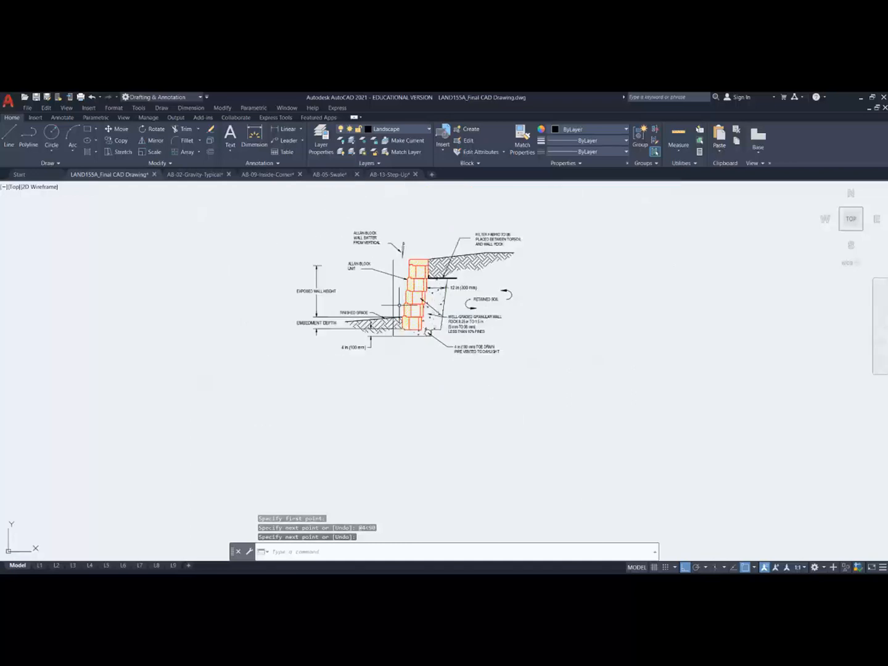
scroll(388, 323, down, 1)
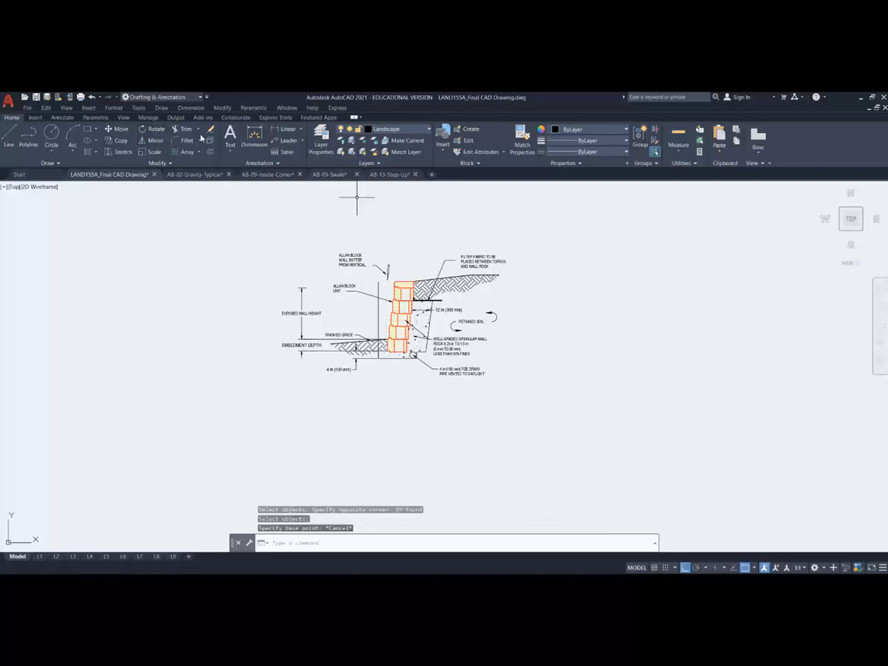
click(150, 152)
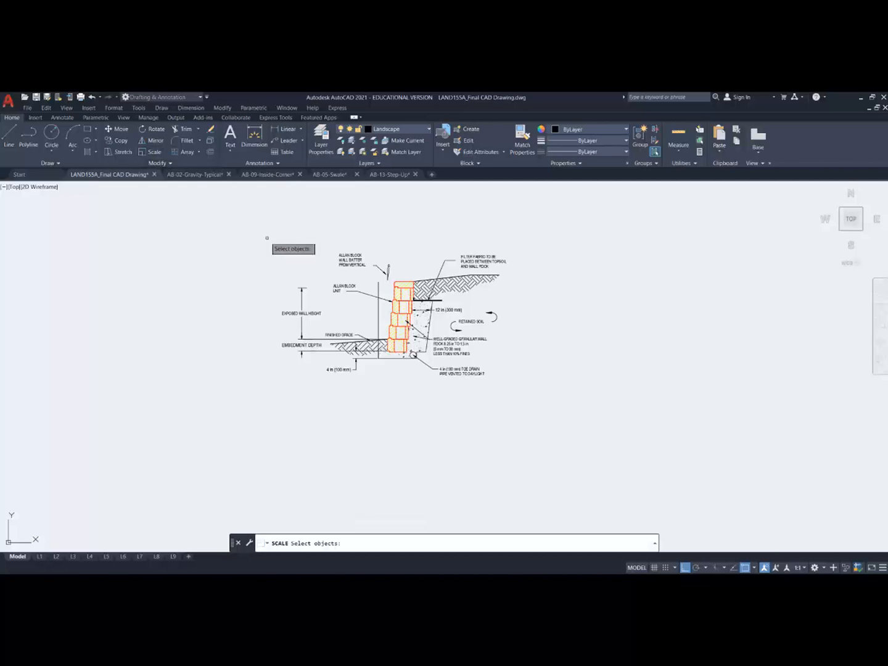
click(264, 230)
click(528, 392)
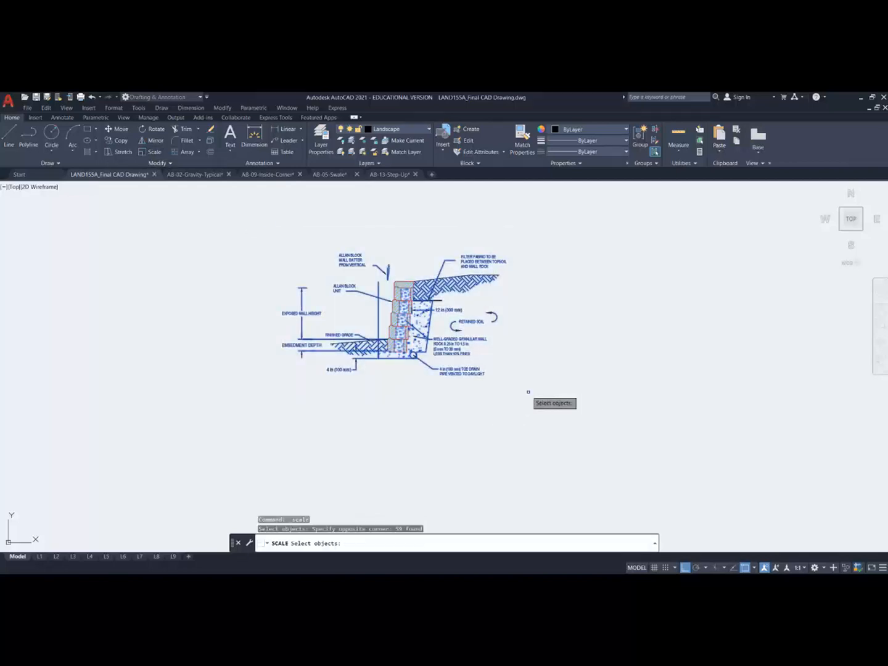
text(r)
key(Return)
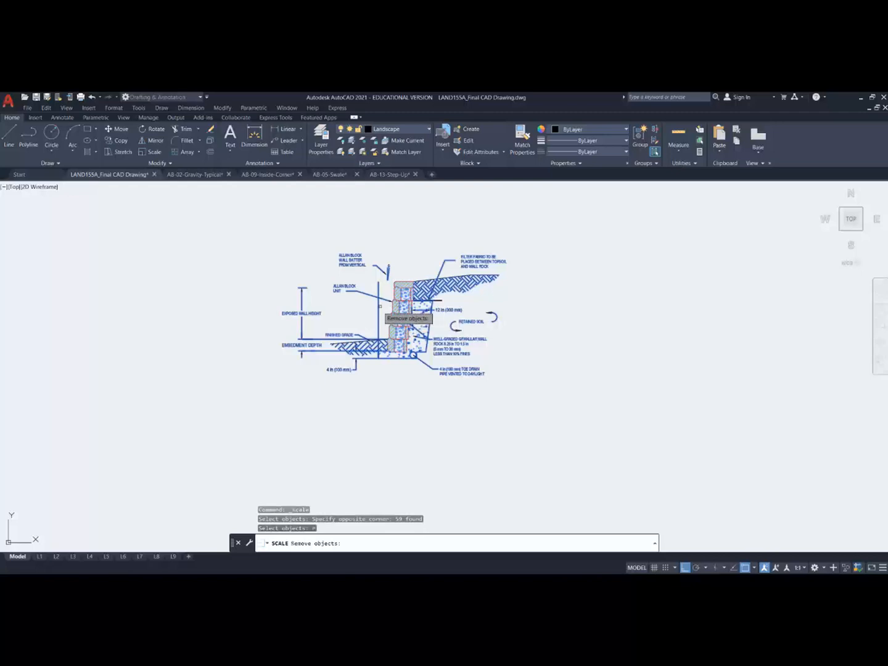
click(379, 307)
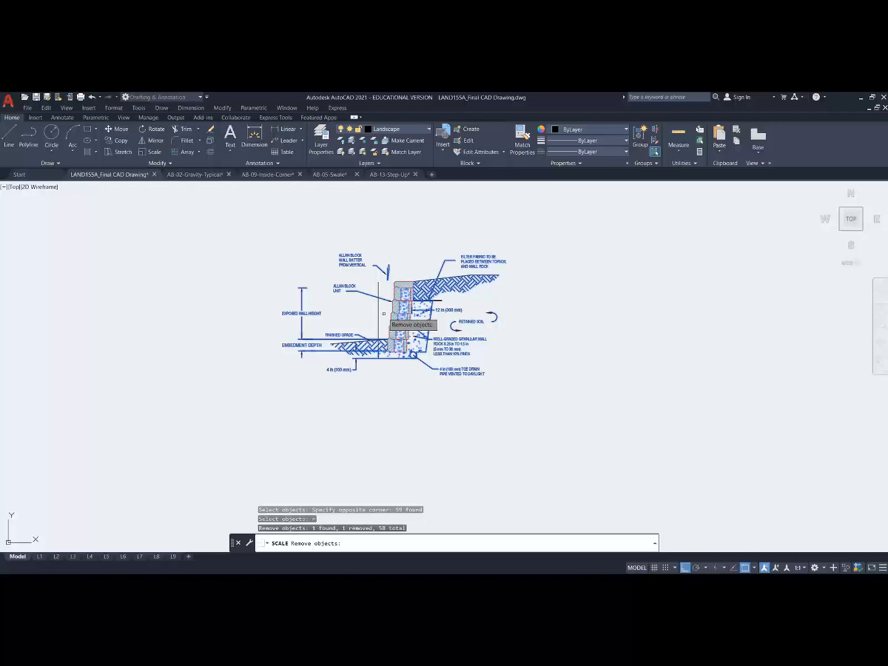
key(Return)
Step: Scale the detail by reference from the base's lower front corner, matching the base thickness to the top endpoint of the 4-inch line
scroll(382, 359, up, 4)
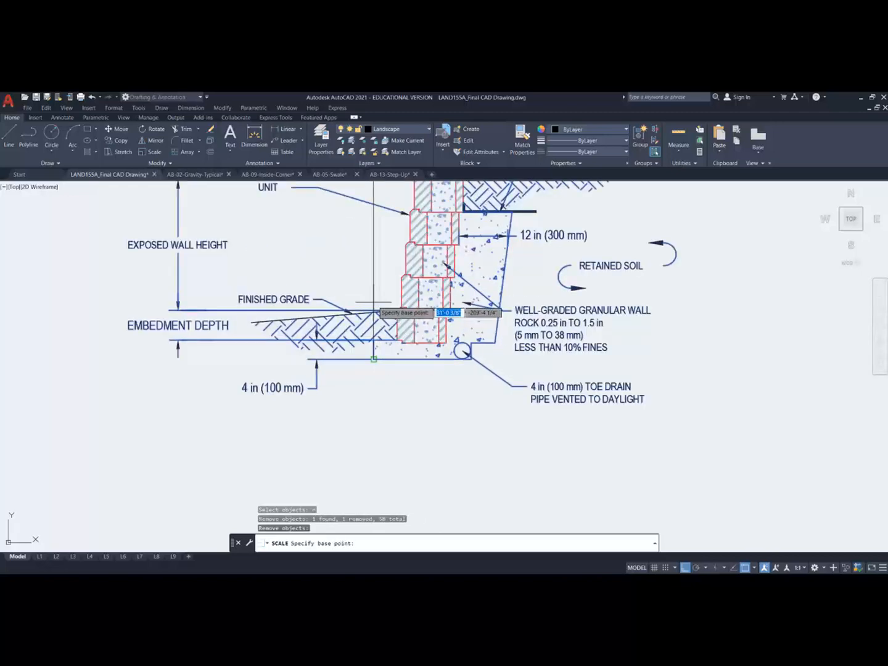
click(374, 359)
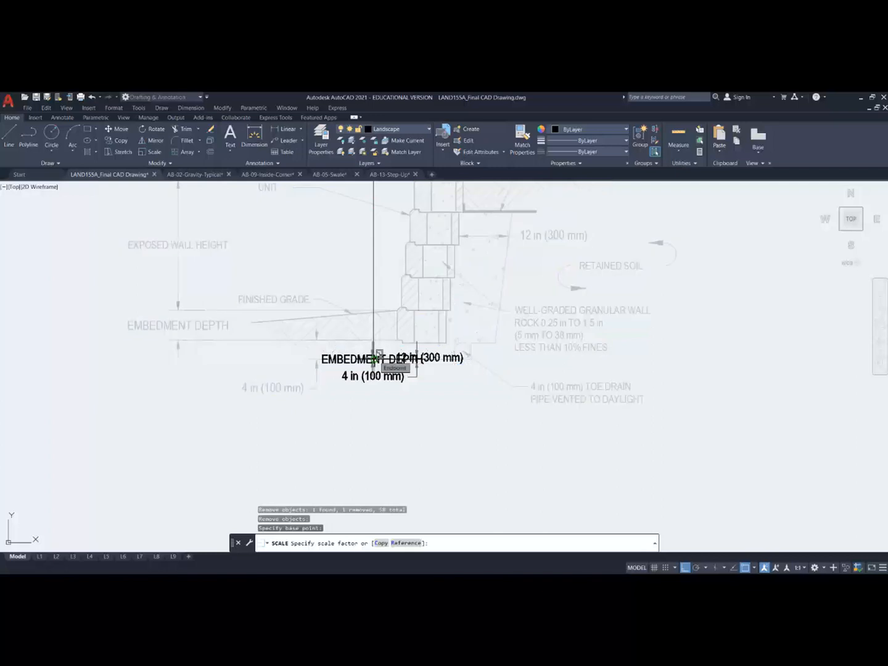
text(ref)
key(Return)
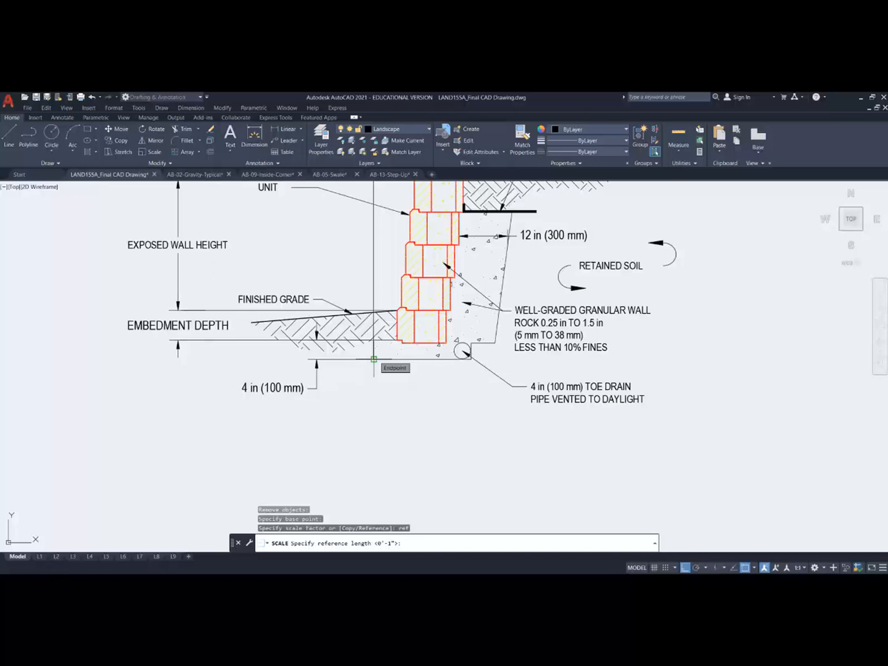
click(373, 359)
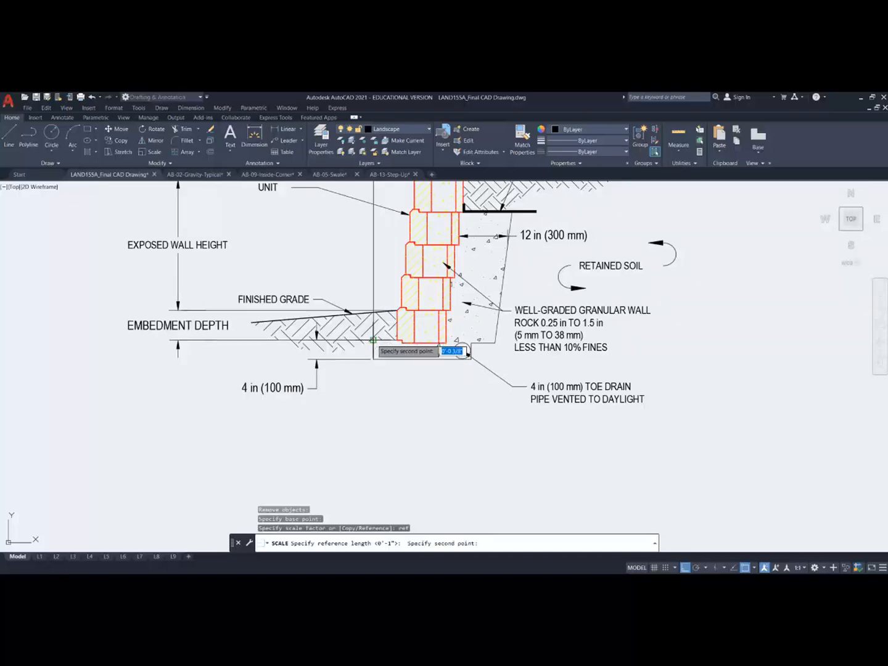
scroll(373, 340, up, 6)
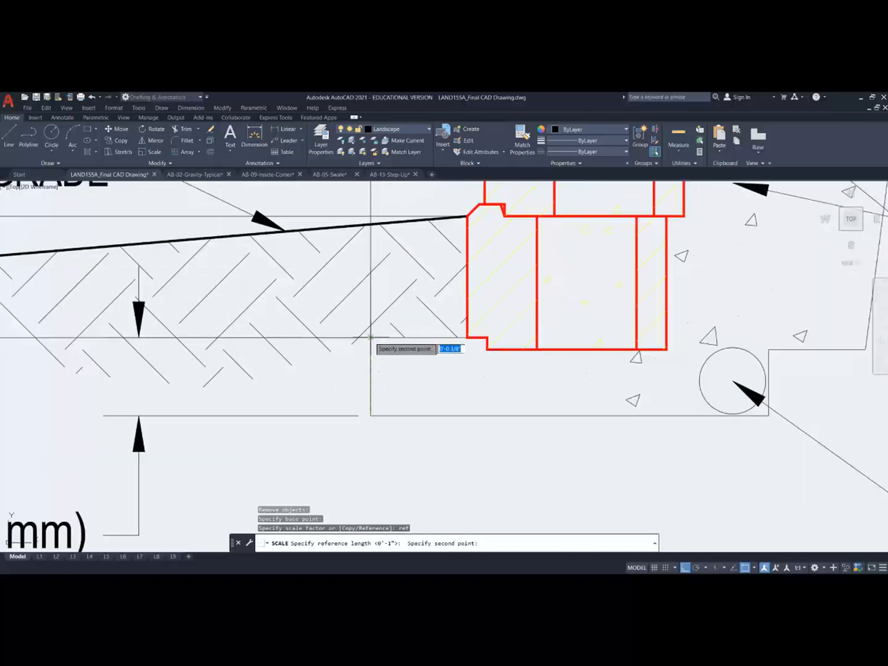
click(371, 338)
scroll(373, 337, down, 6)
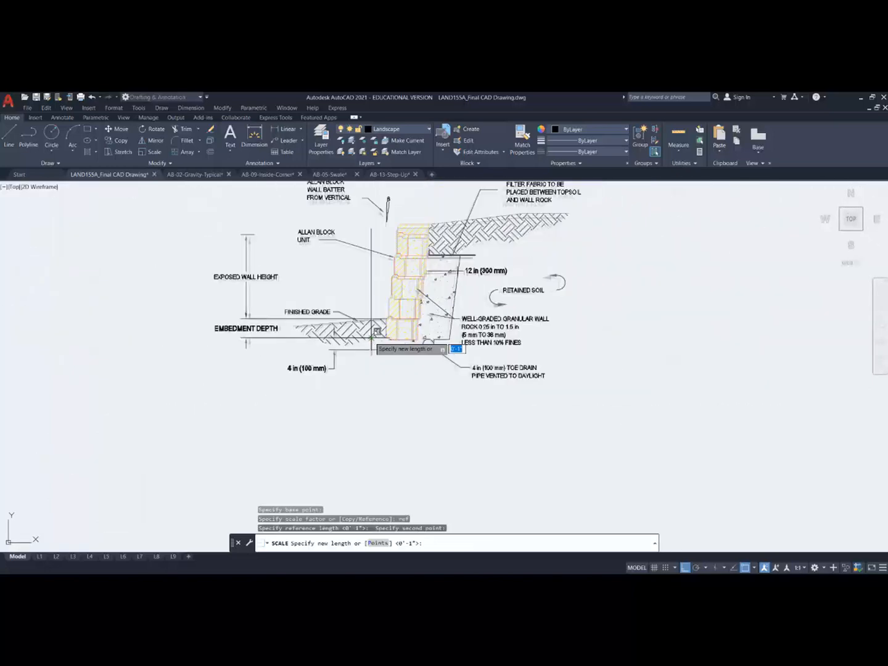
scroll(372, 269, up, 4)
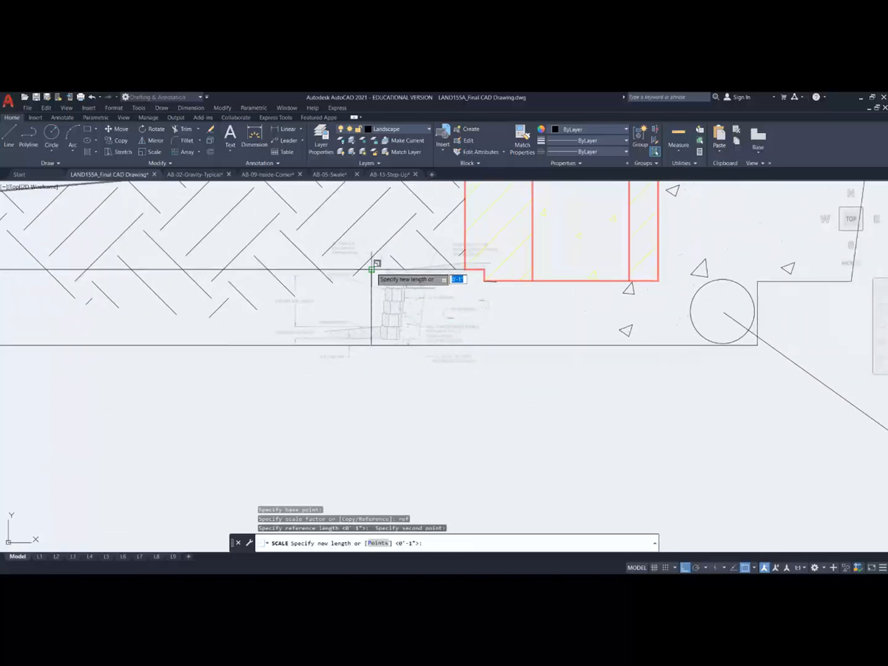
click(371, 270)
scroll(409, 355, up, 3)
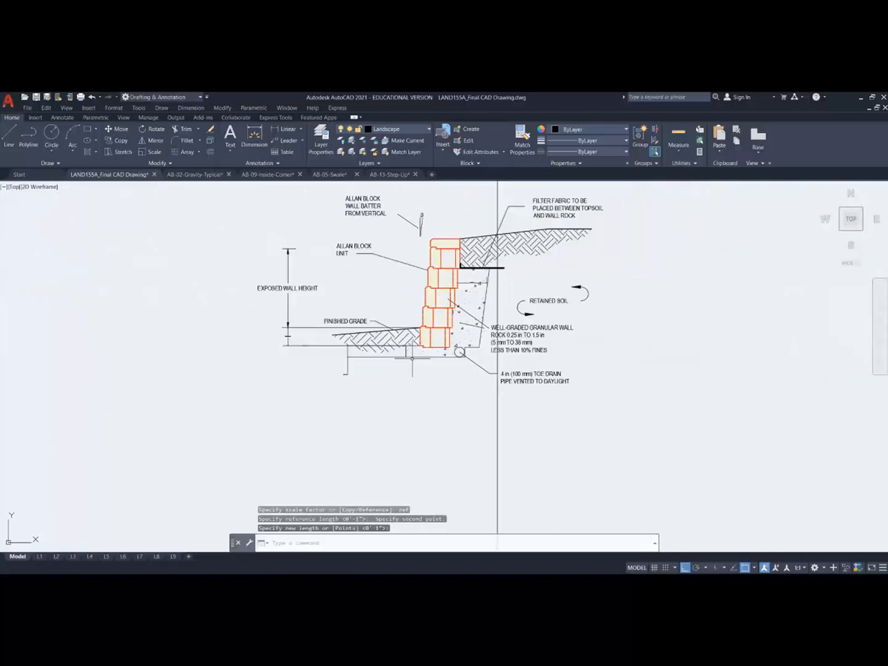
Step: Delete the long vertical line crossing the scaled wall detail below the house elevation
scroll(421, 372, down, 8)
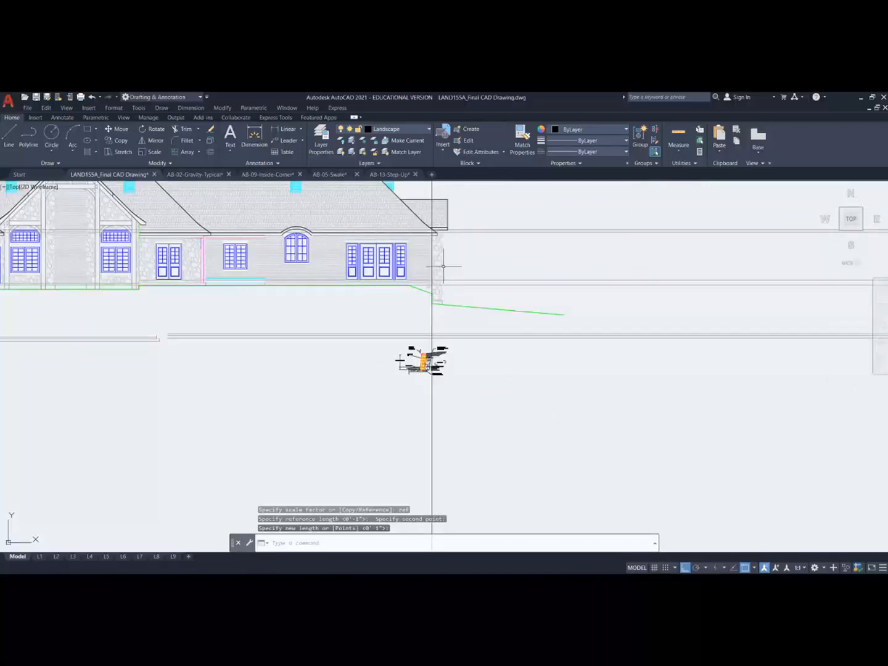
scroll(432, 377, up, 8)
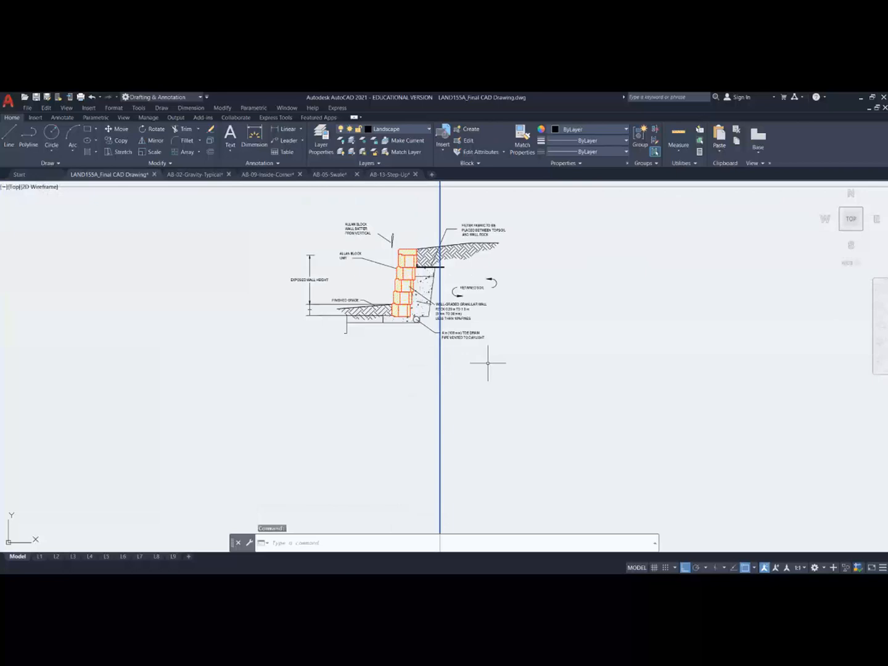
key(Delete)
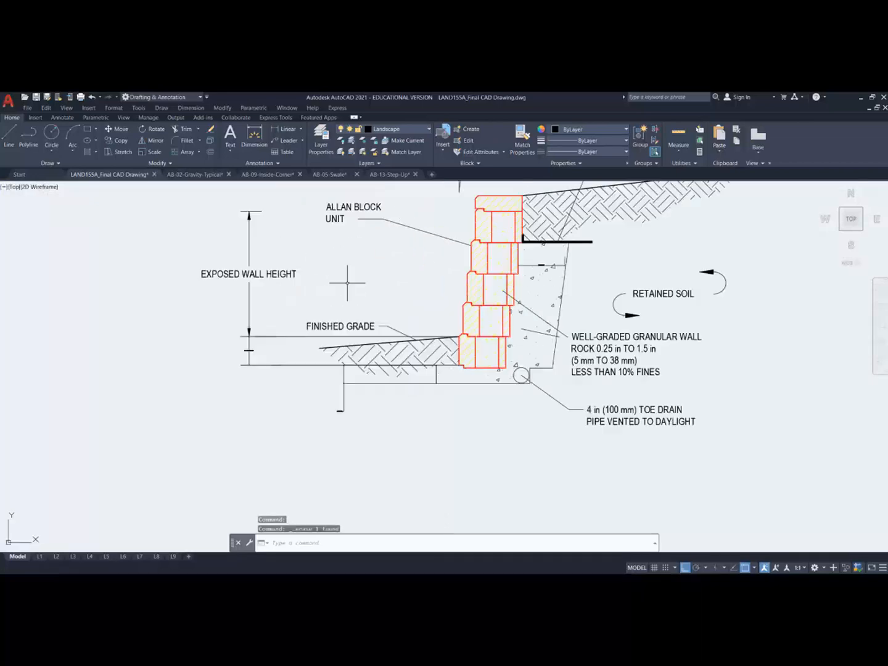
Step: Examine the scaled wall detail, its 12 in dimension behind the blocks and its size relative to the house elevation
scroll(348, 284, up, 4)
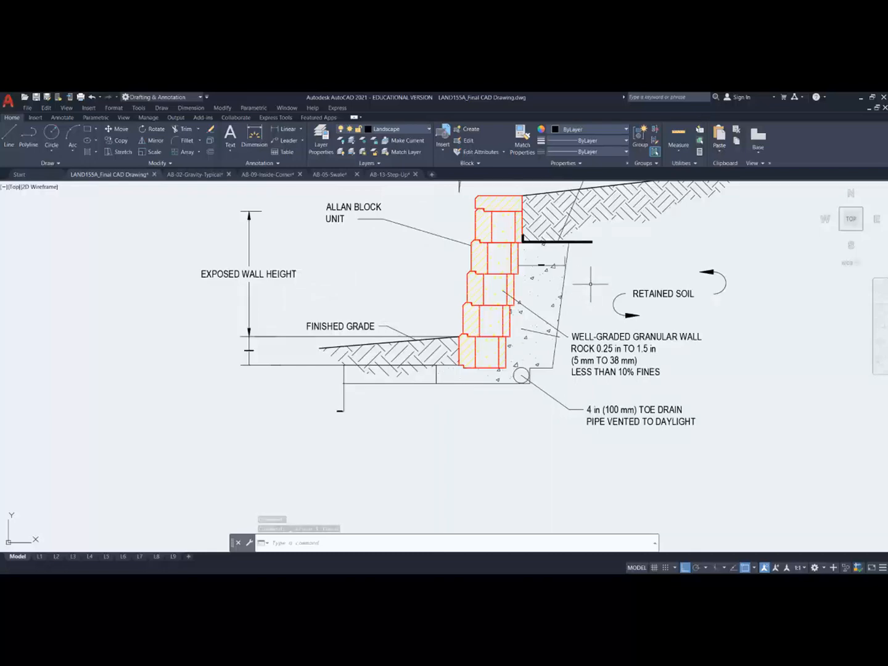
middle_drag(591, 284, 537, 315)
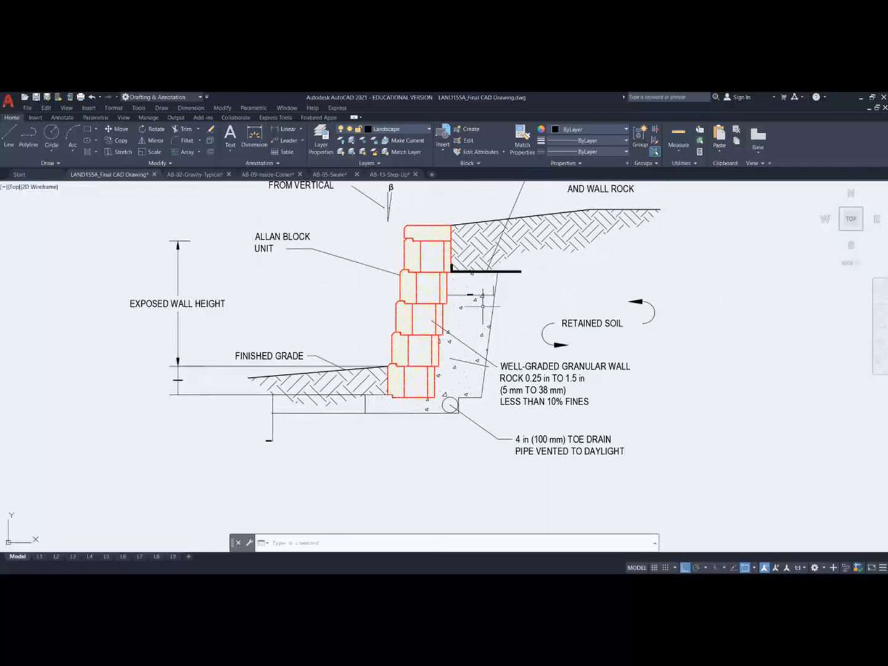
scroll(478, 288, up, 5)
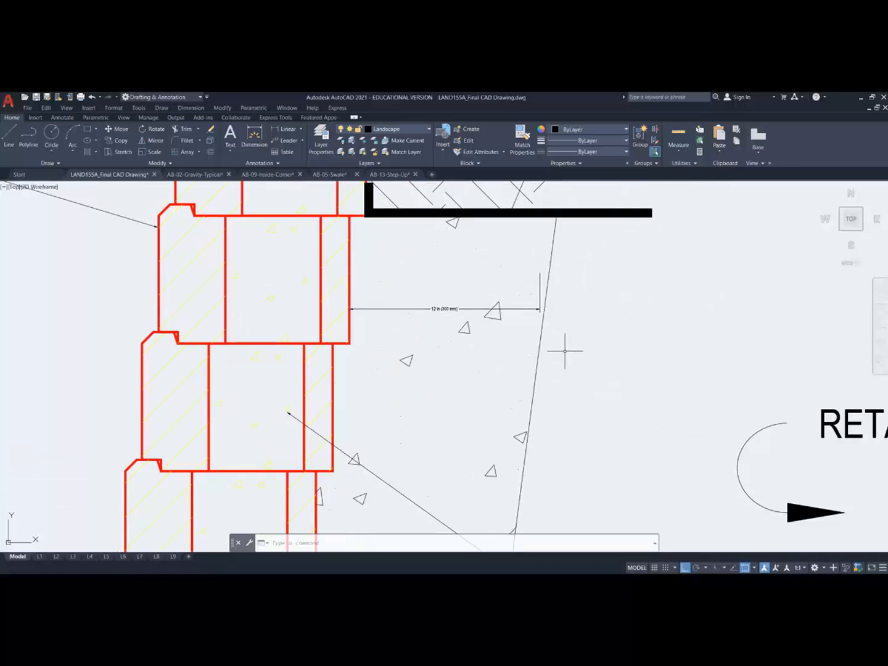
scroll(457, 401, down, 10)
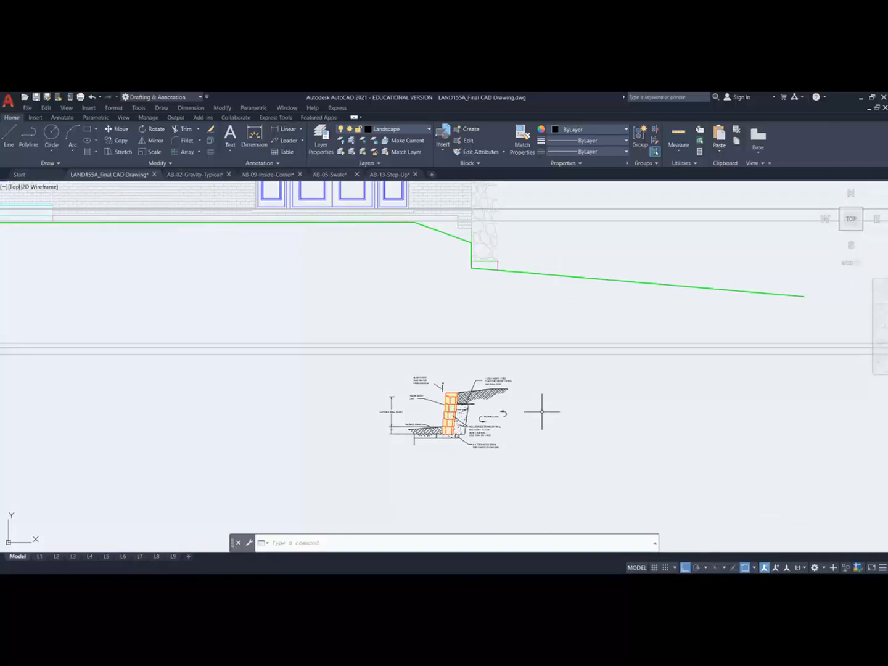
scroll(446, 425, up, 6)
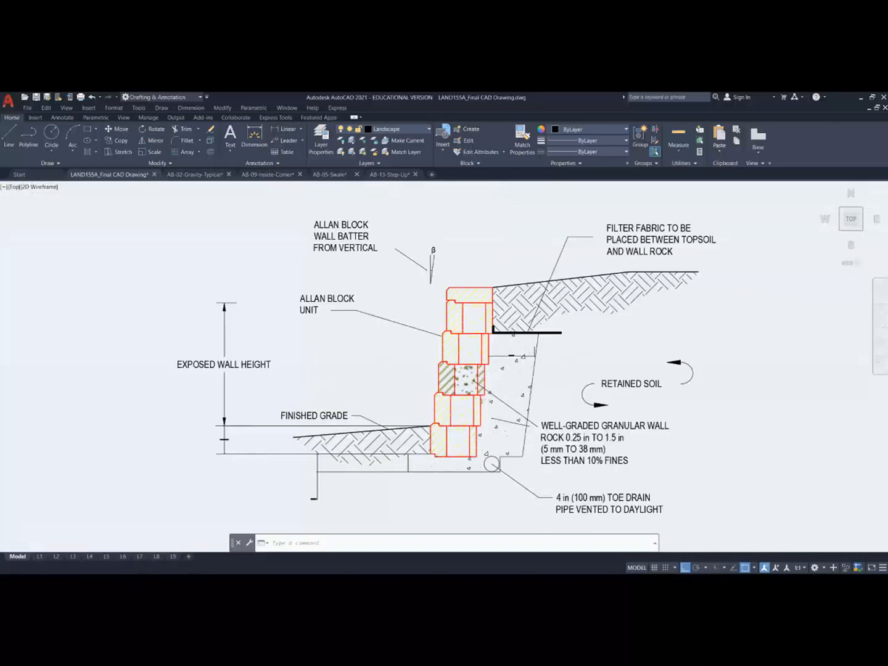
scroll(457, 377, down, 6)
scroll(457, 376, down, 2)
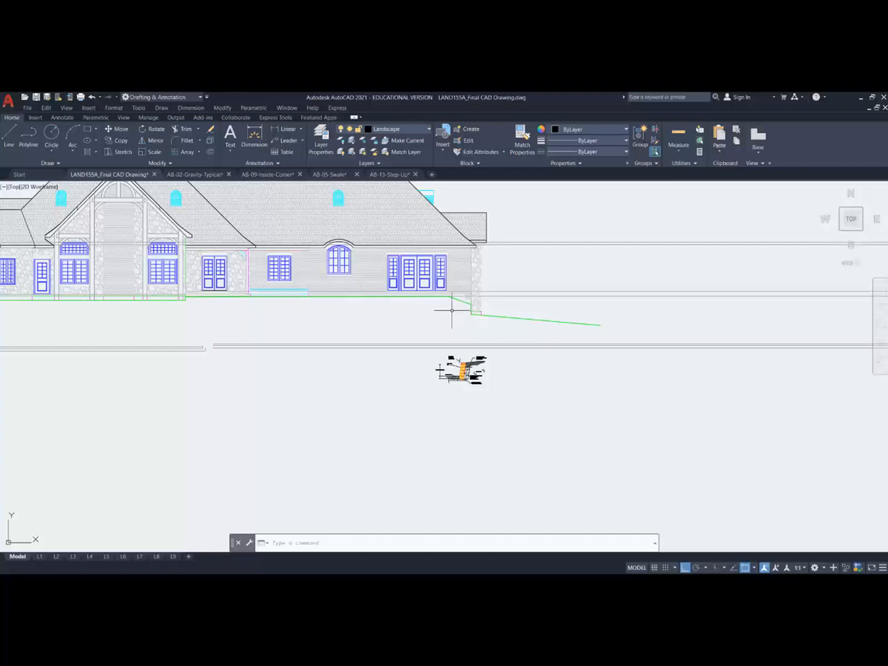
scroll(470, 388, up, 4)
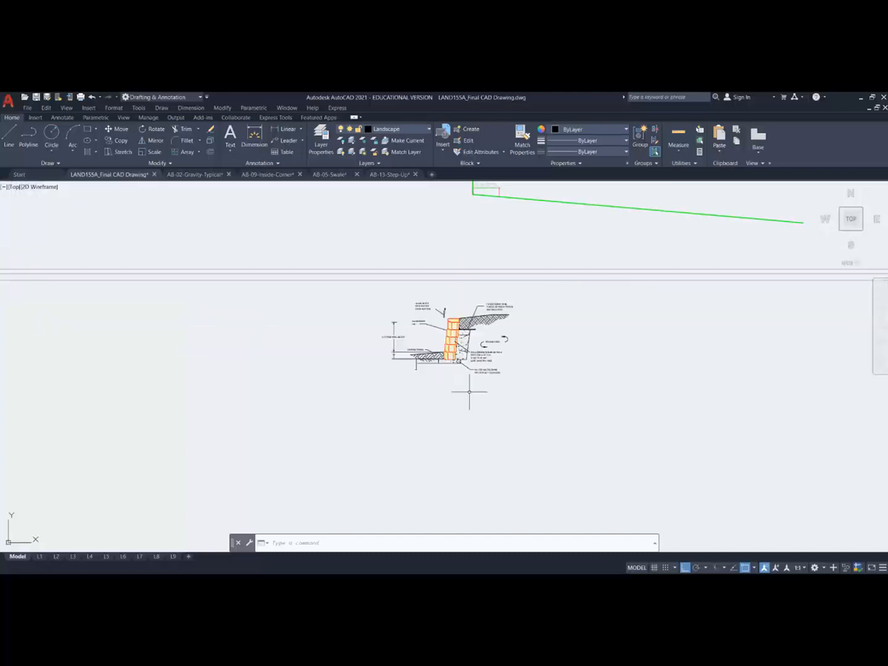
Step: Try mirroring the wall detail about a line near its 4-inch reference line with the source objects erased, and undo the mirror
click(149, 141)
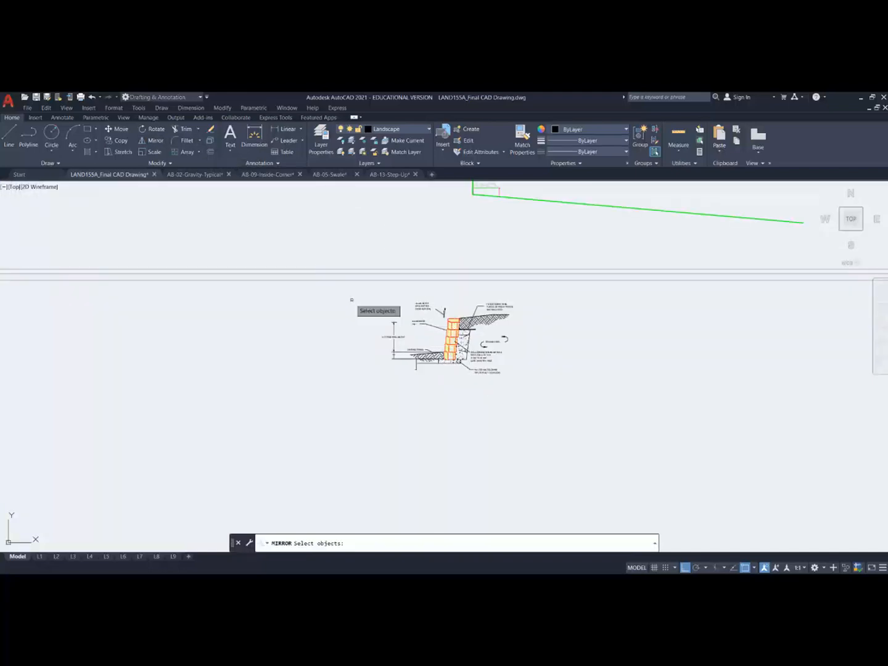
click(361, 289)
click(590, 422)
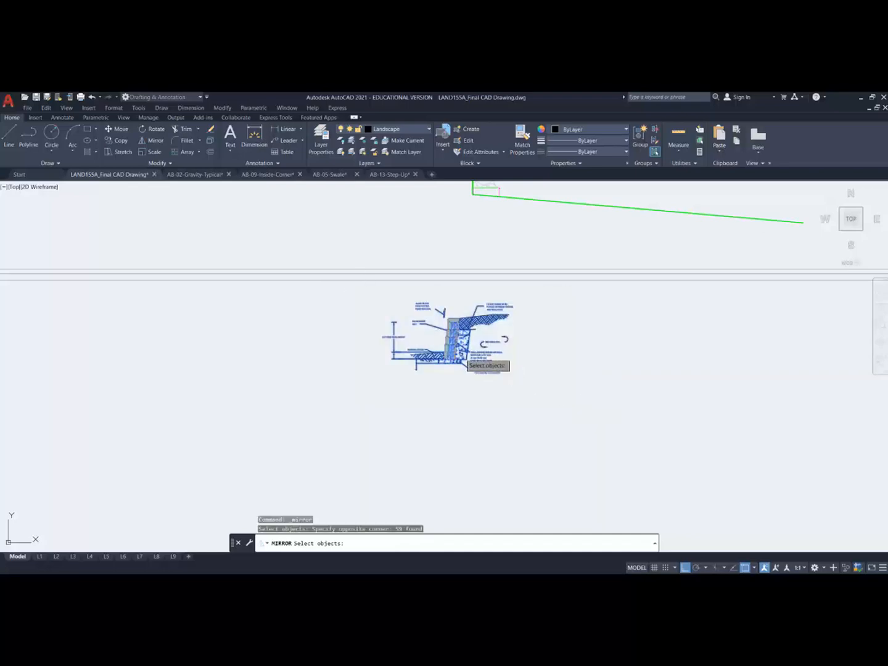
key(Return)
scroll(456, 364, up, 4)
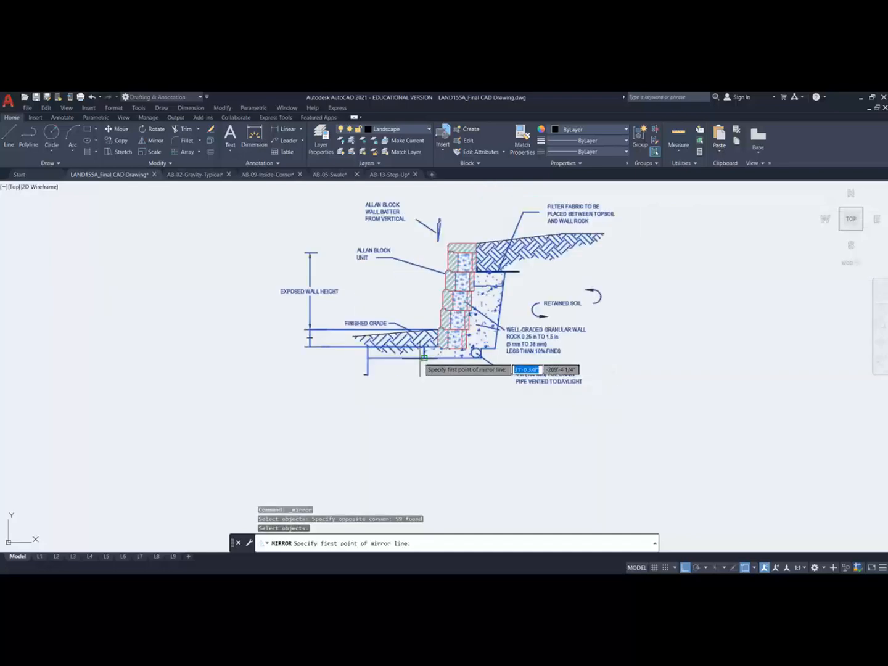
scroll(420, 356, up, 5)
click(421, 358)
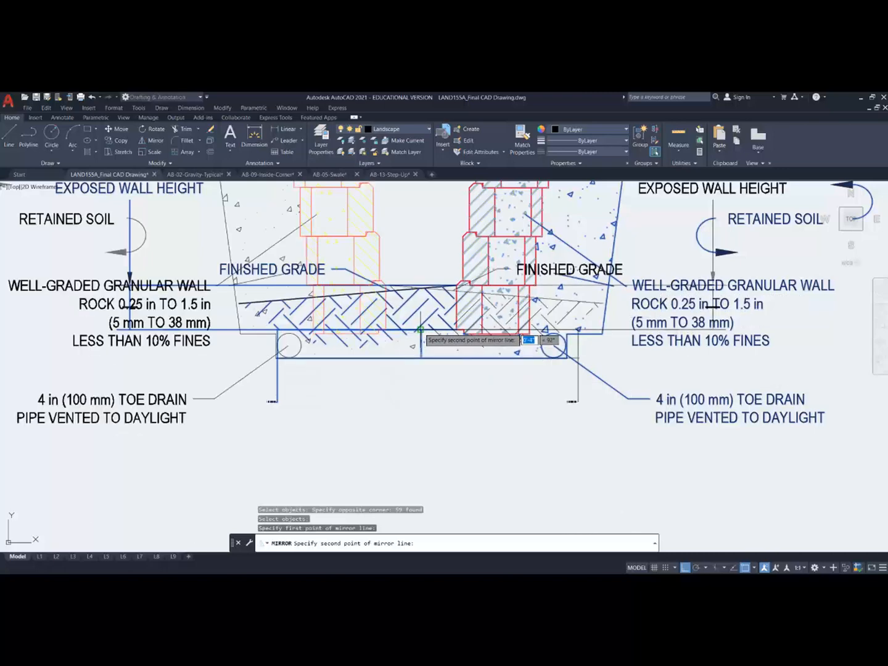
click(423, 336)
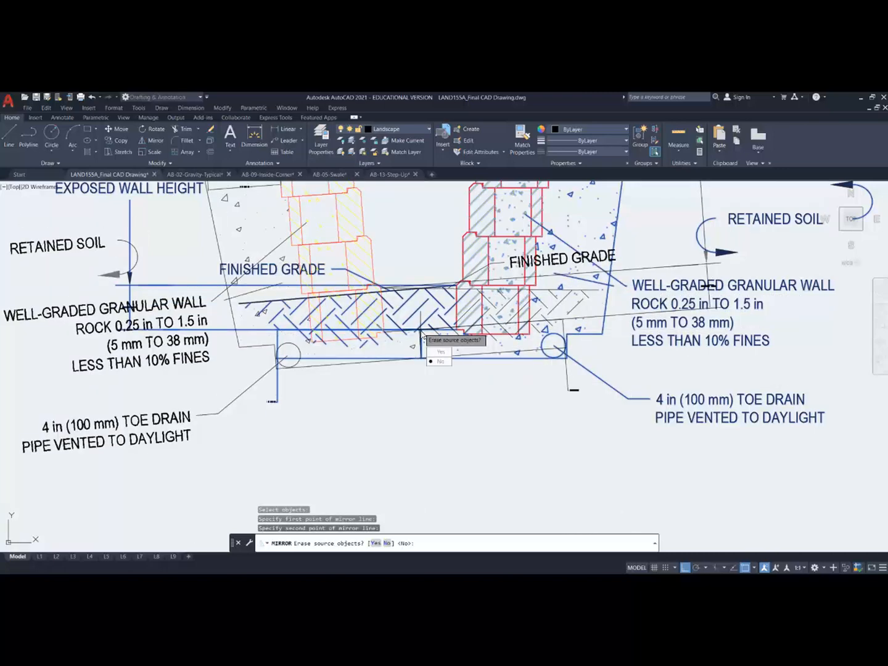
text(y)
key(Return)
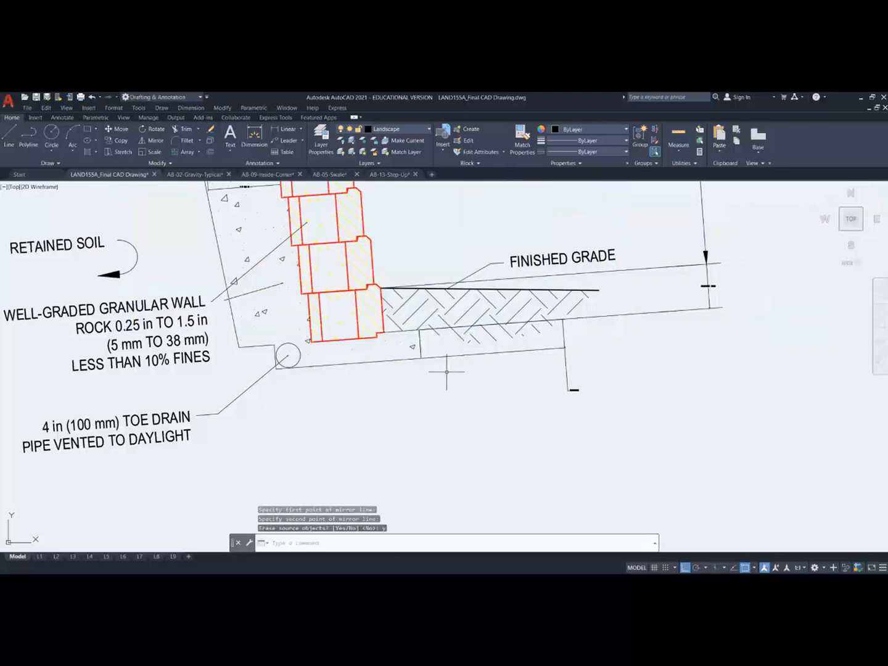
key(ctrl+z)
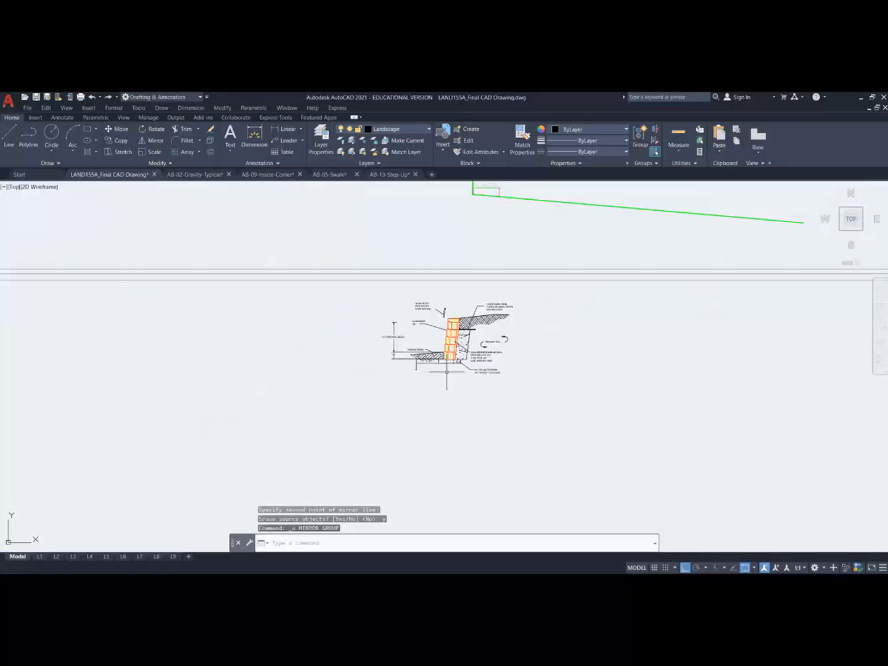
Step: Draw a vertical line from the lower front corner of the granular base up past the top of the wall detail
scroll(464, 348, up, 4)
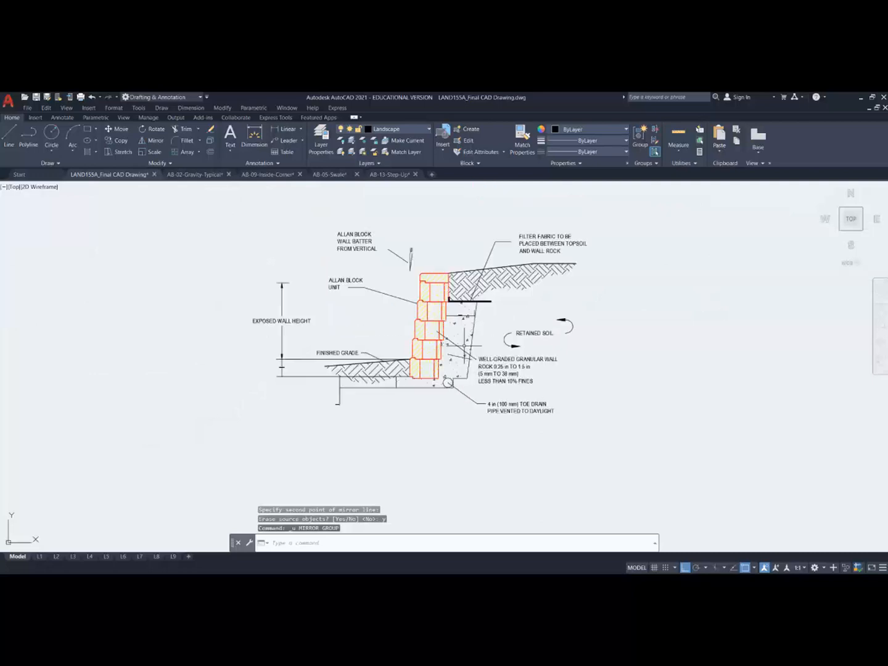
click(9, 135)
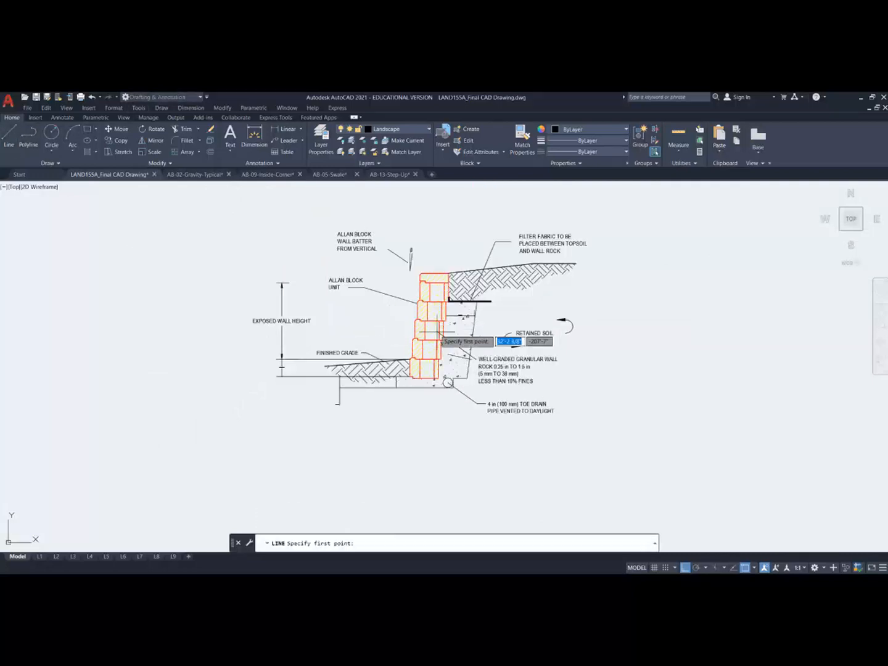
click(396, 387)
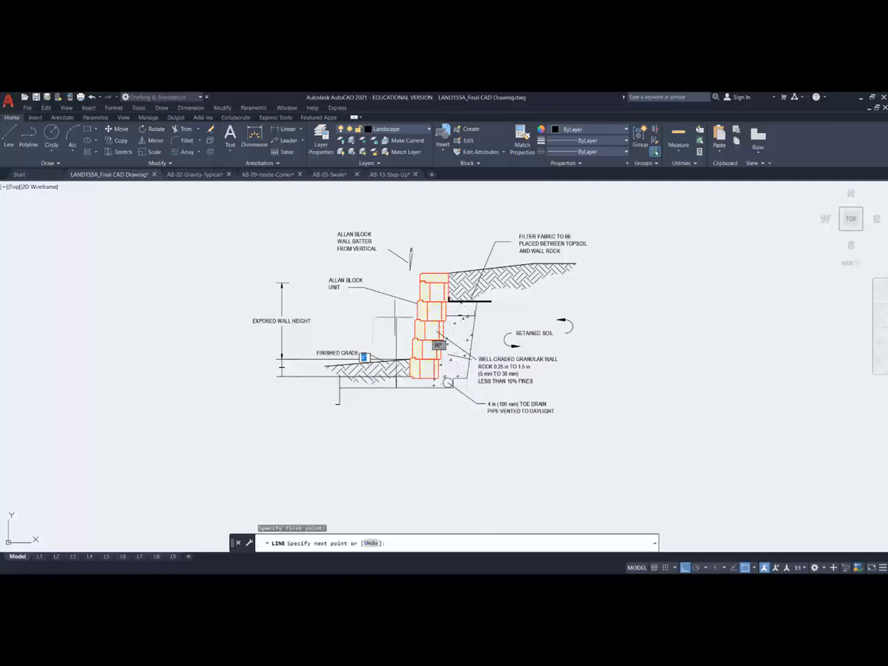
click(396, 201)
key(Return)
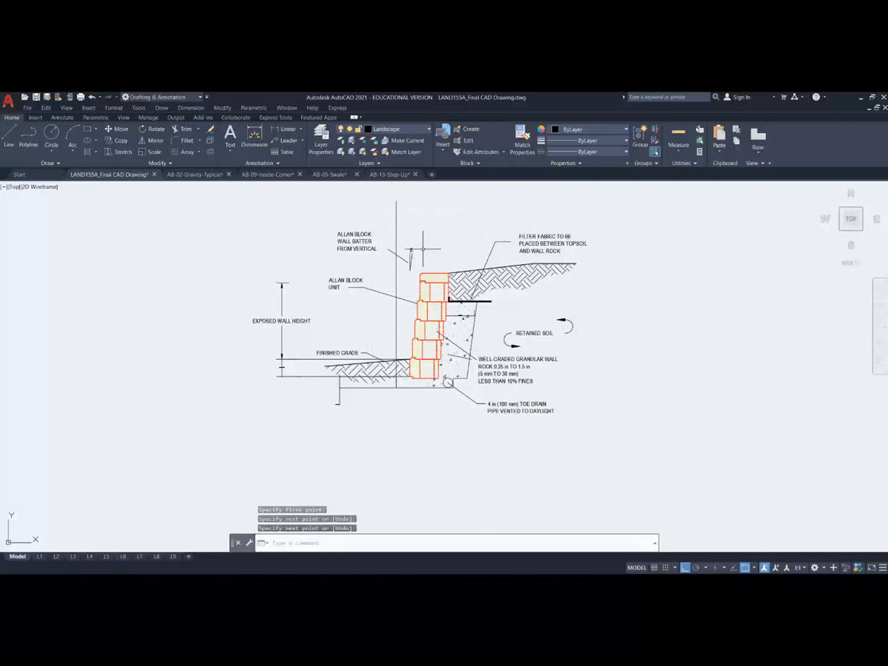
Step: Mirror the whole wall detail about the vertical line at the granular base's front corner, erasing the source objects
click(155, 141)
click(226, 207)
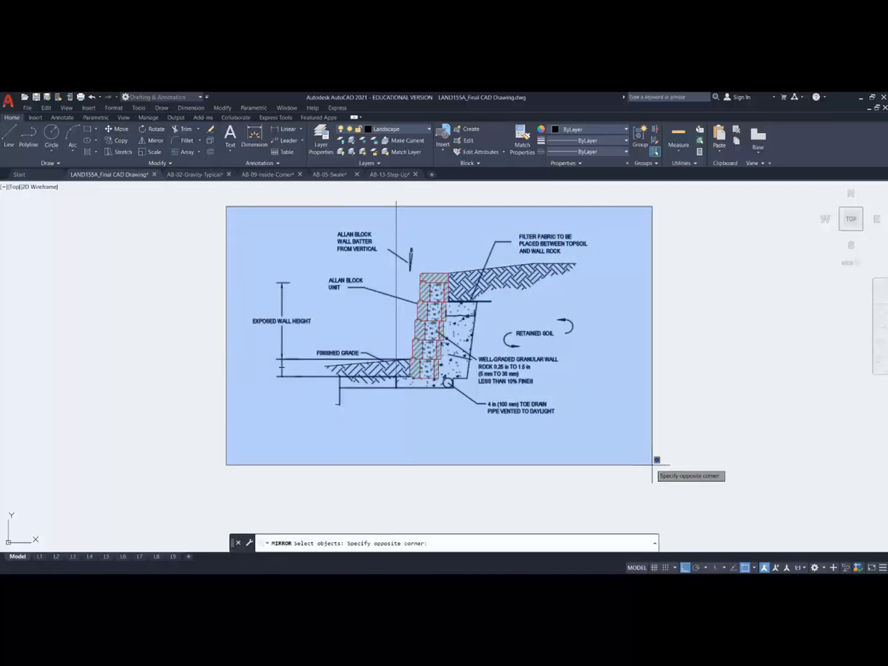
click(653, 465)
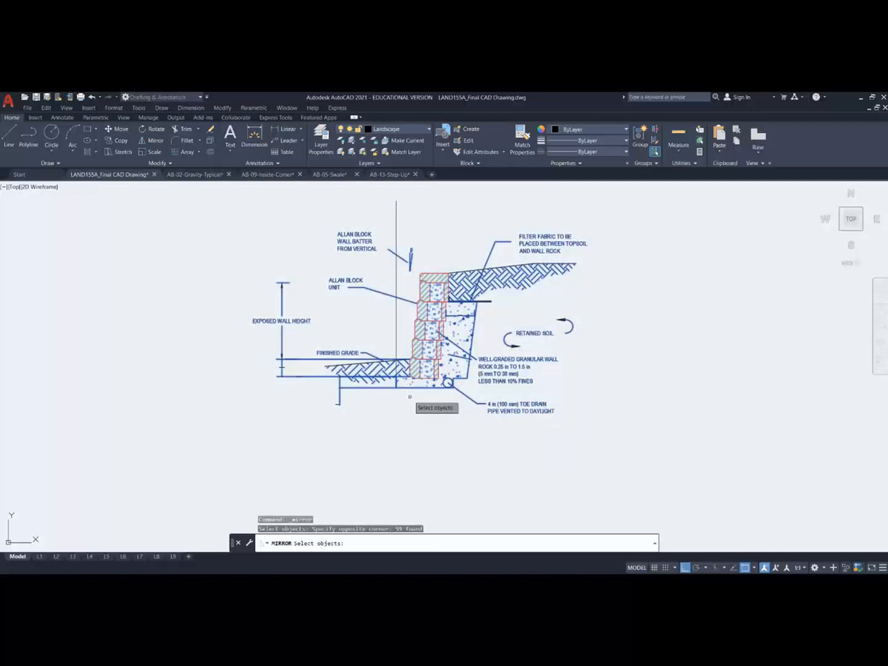
key(Return)
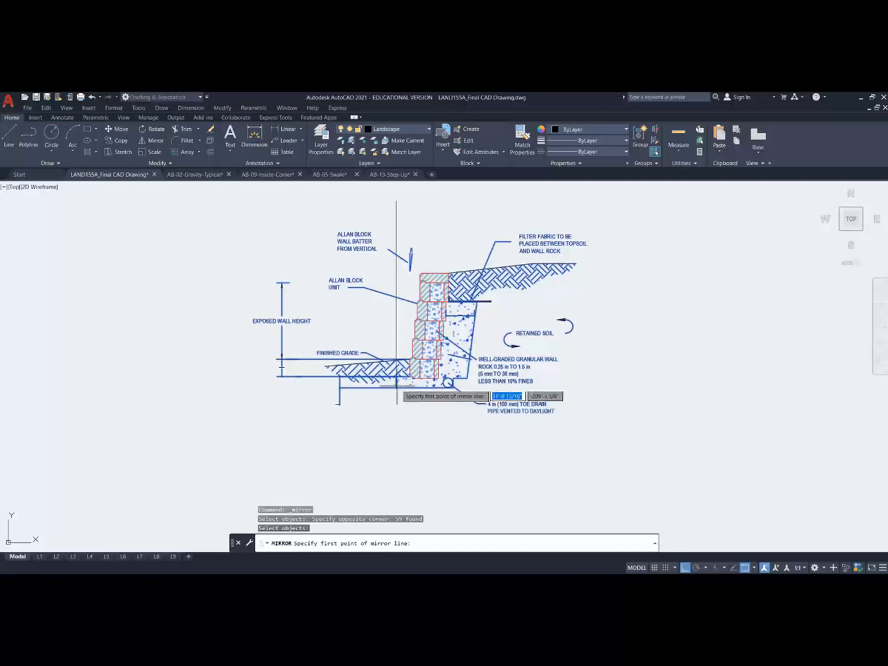
click(396, 389)
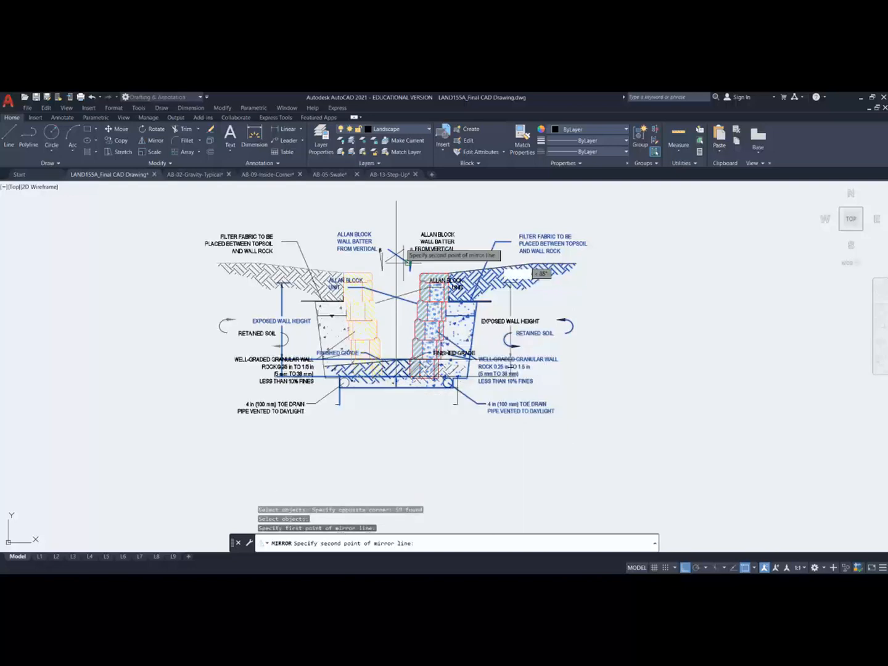
click(395, 202)
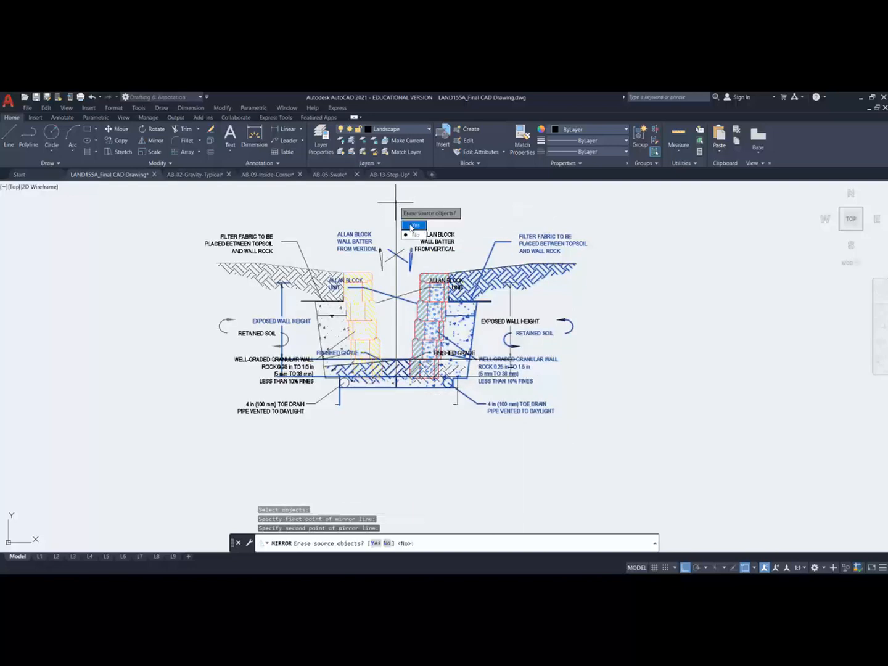
click(412, 226)
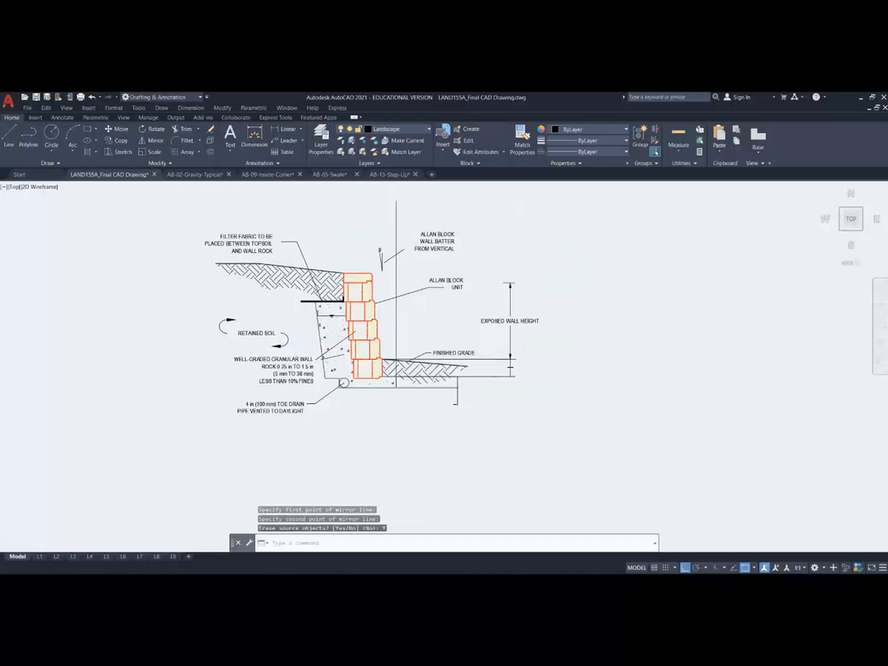
Step: Measure the vertical height from the top of the cap block to finished grade at the wall's front face
scroll(429, 308, down, 5)
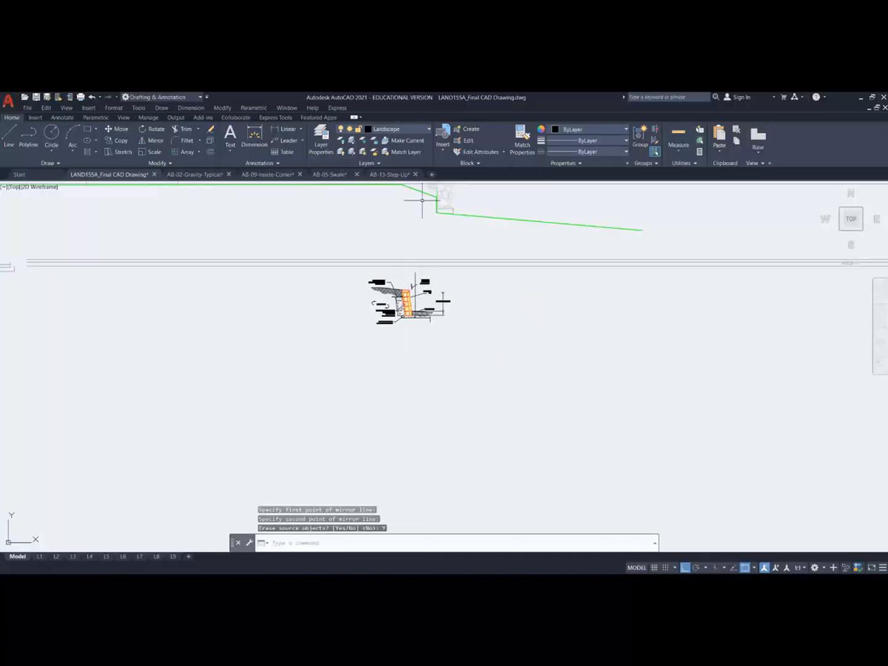
middle_drag(415, 246, 397, 302)
scroll(384, 369, up, 8)
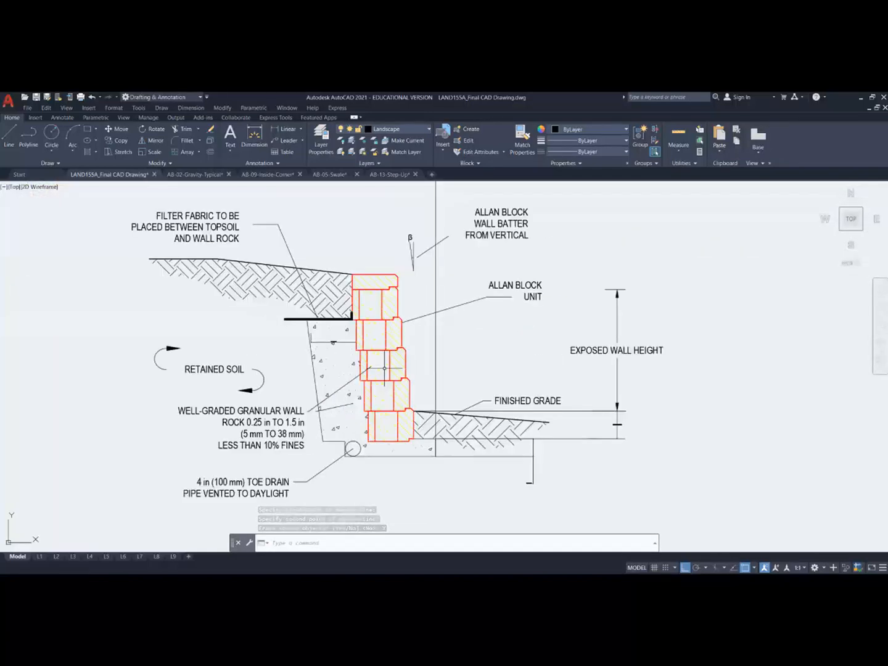
click(285, 129)
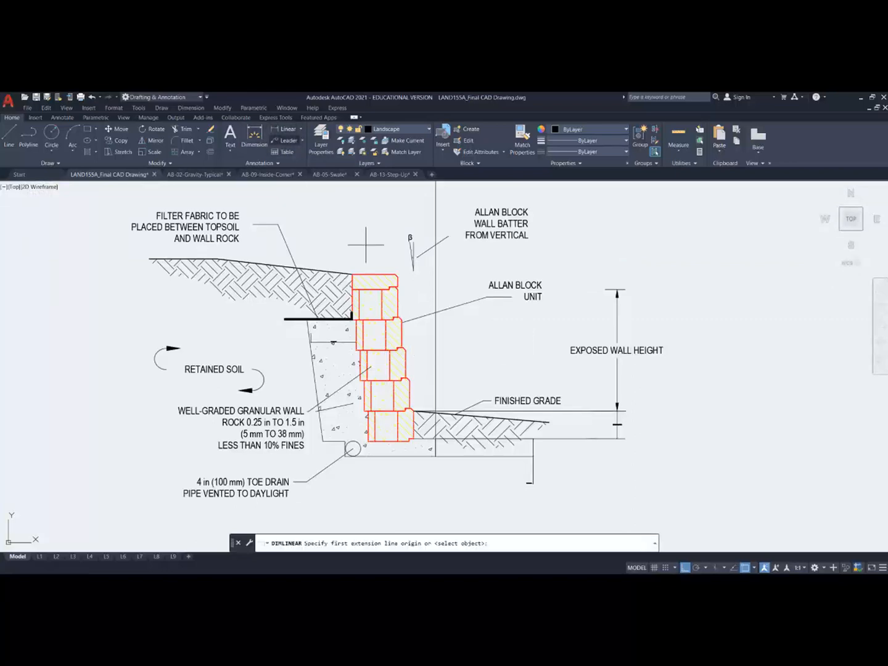
click(396, 274)
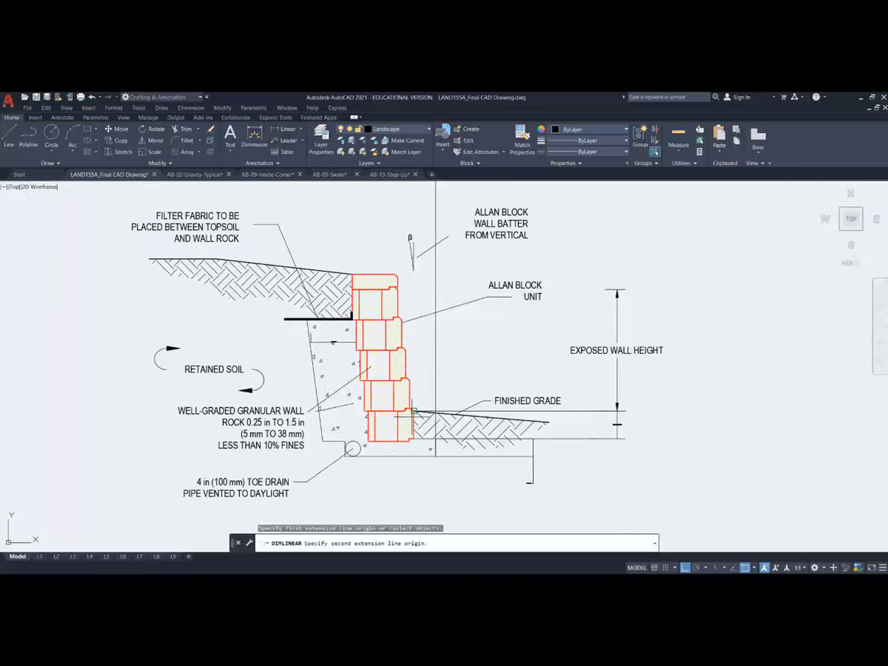
click(413, 411)
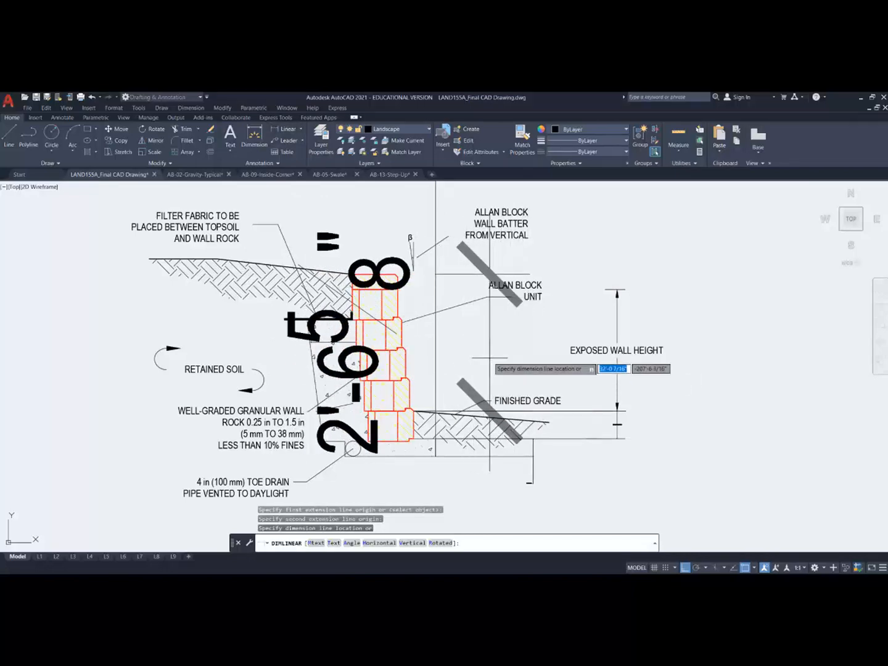
key(Escape)
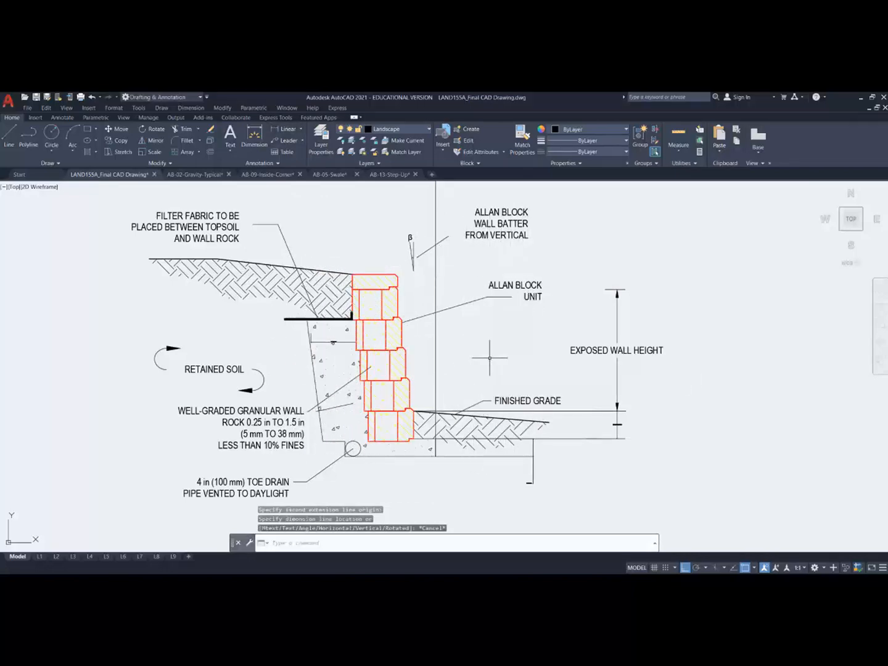
Step: Examine the mirrored wall detail and where the retained soil's surface line meets the cap block
scroll(489, 358, down, 7)
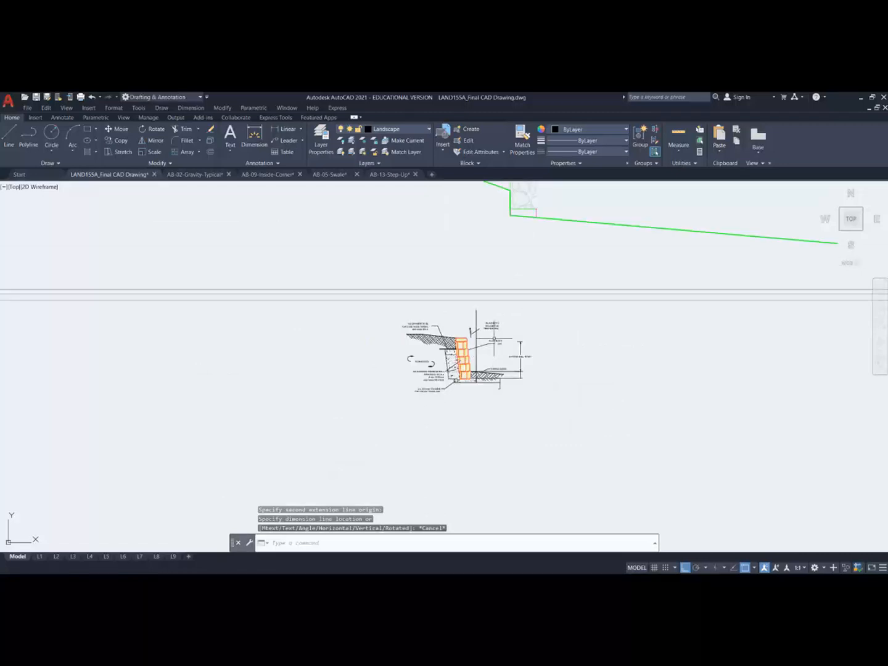
scroll(484, 351, up, 6)
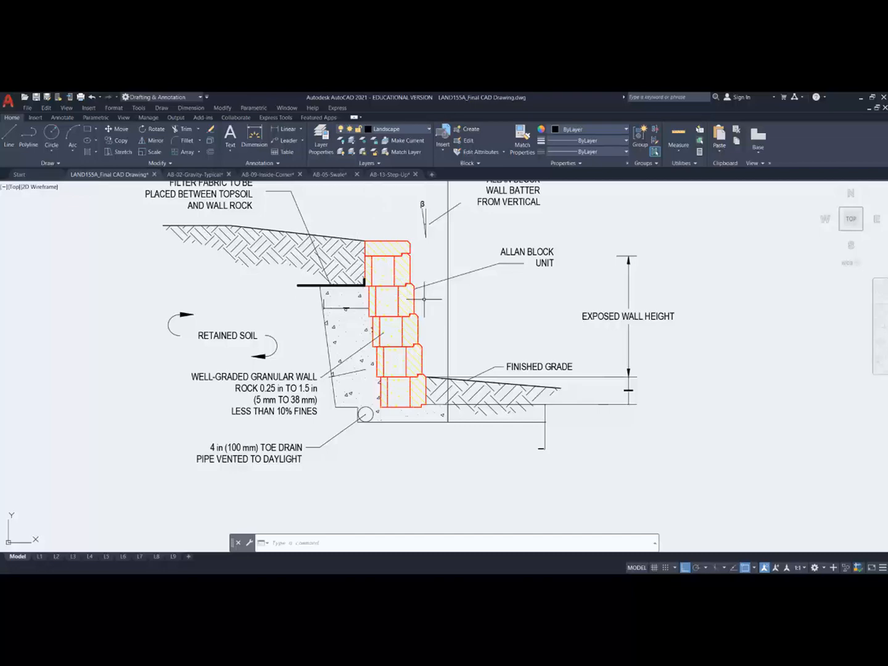
scroll(378, 240, down, 5)
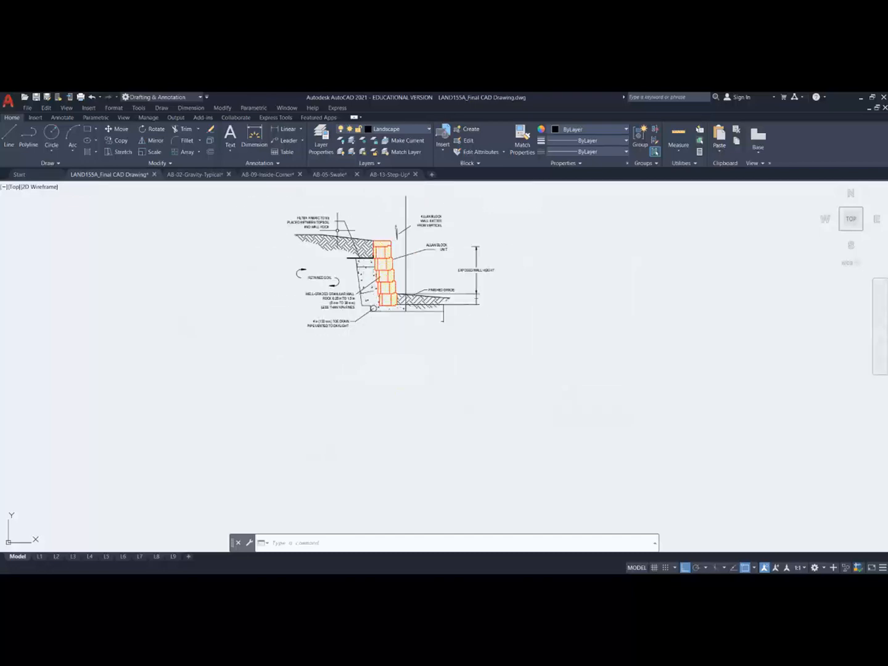
scroll(384, 253, up, 5)
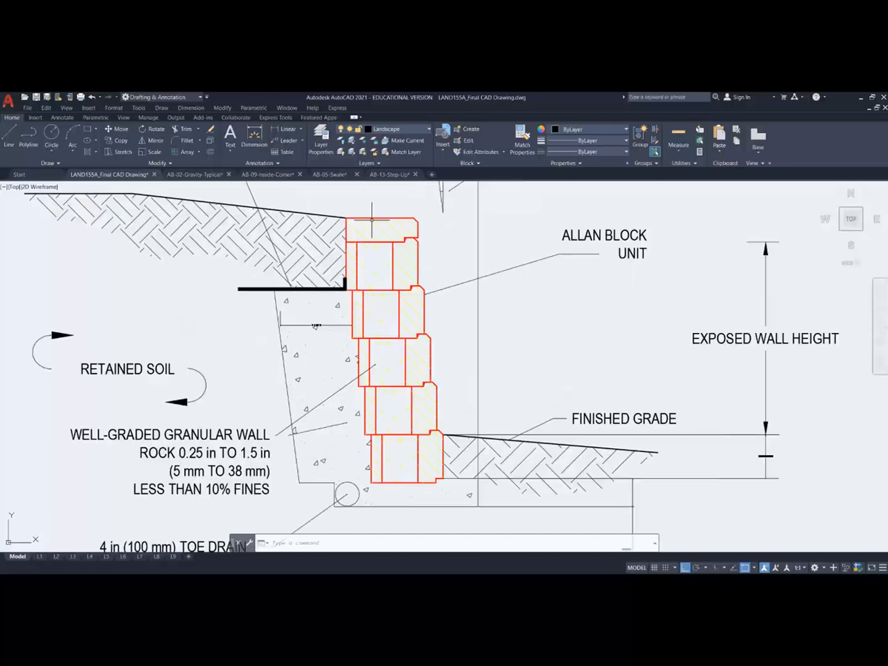
click(338, 217)
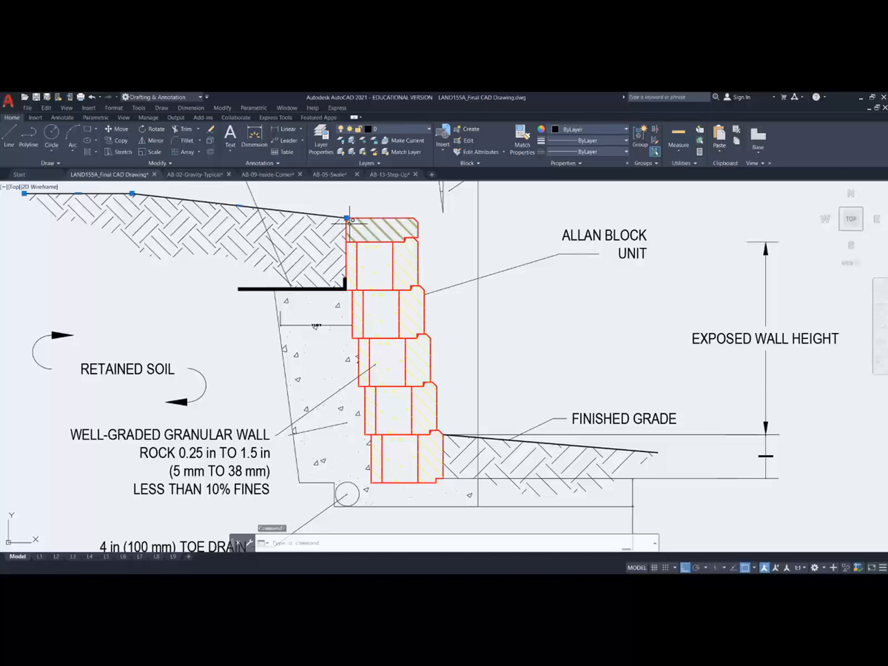
scroll(348, 239, down, 4)
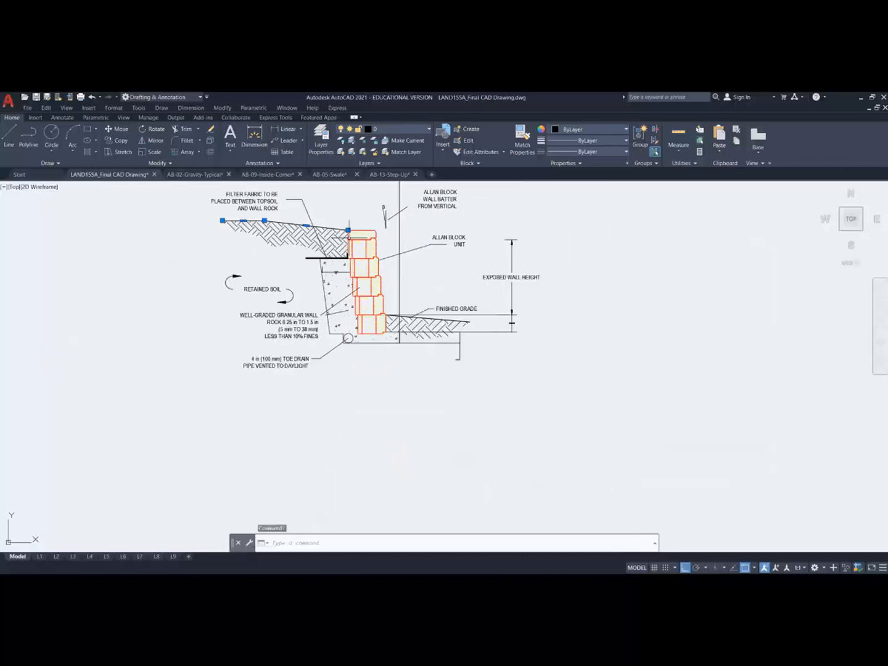
scroll(297, 199, up, 6)
scroll(310, 225, down, 4)
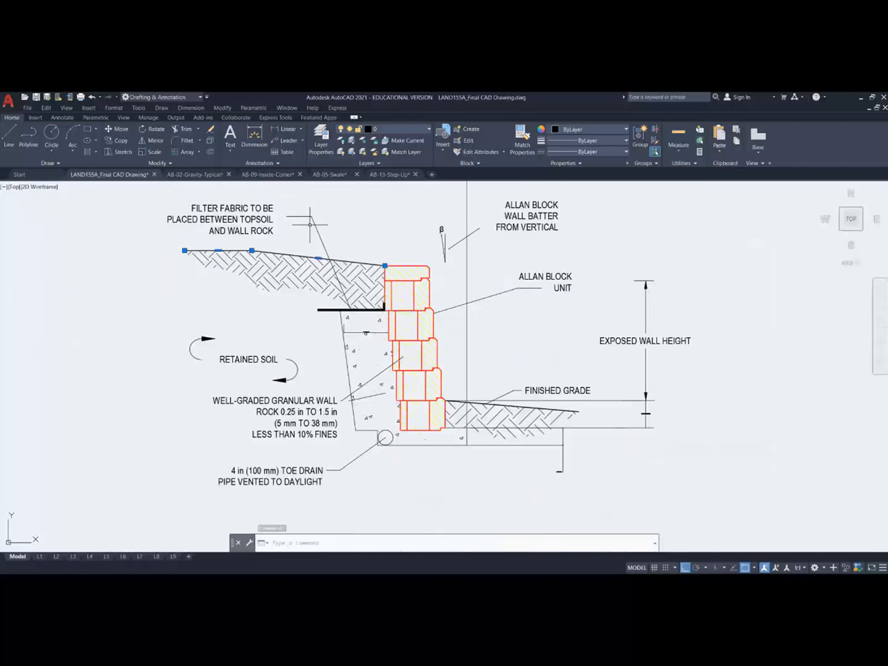
key(Escape)
Step: Move the topsoil surface line and its earth hatch down from the cap block's top back corner to its bottom back corner
click(117, 129)
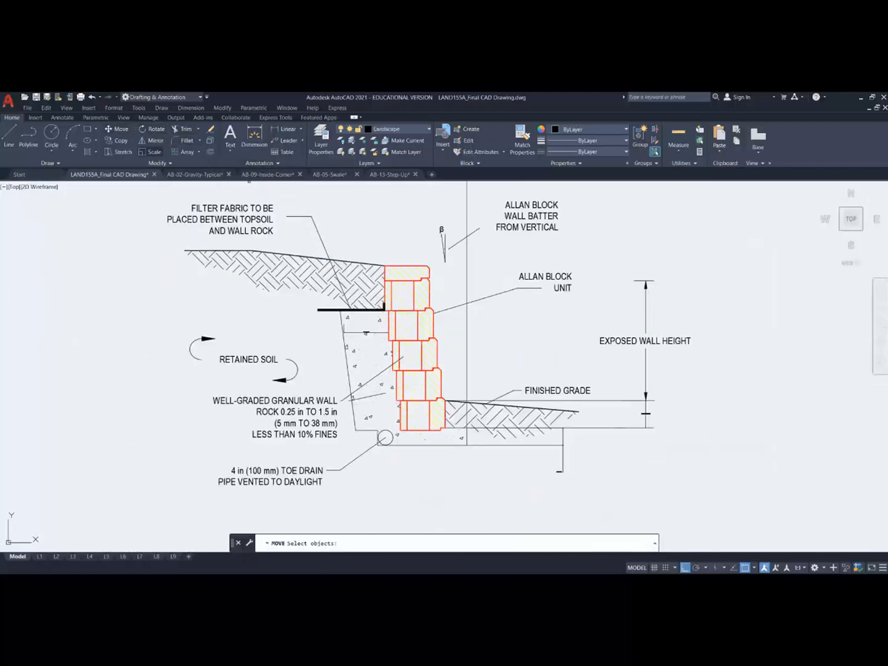
click(372, 264)
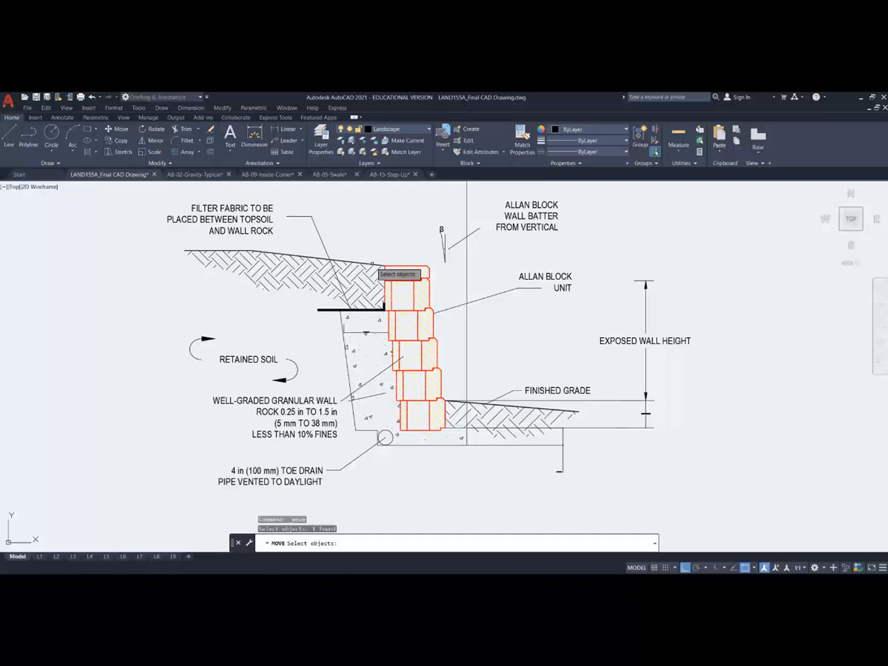
click(371, 264)
scroll(373, 265, up, 3)
scroll(376, 263, up, 2)
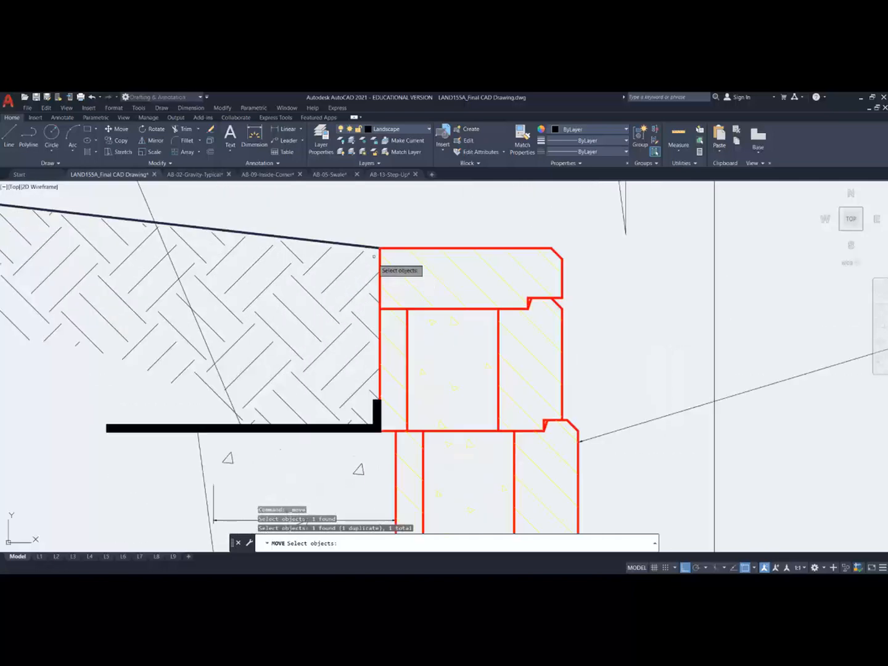
click(376, 259)
click(367, 235)
key(Return)
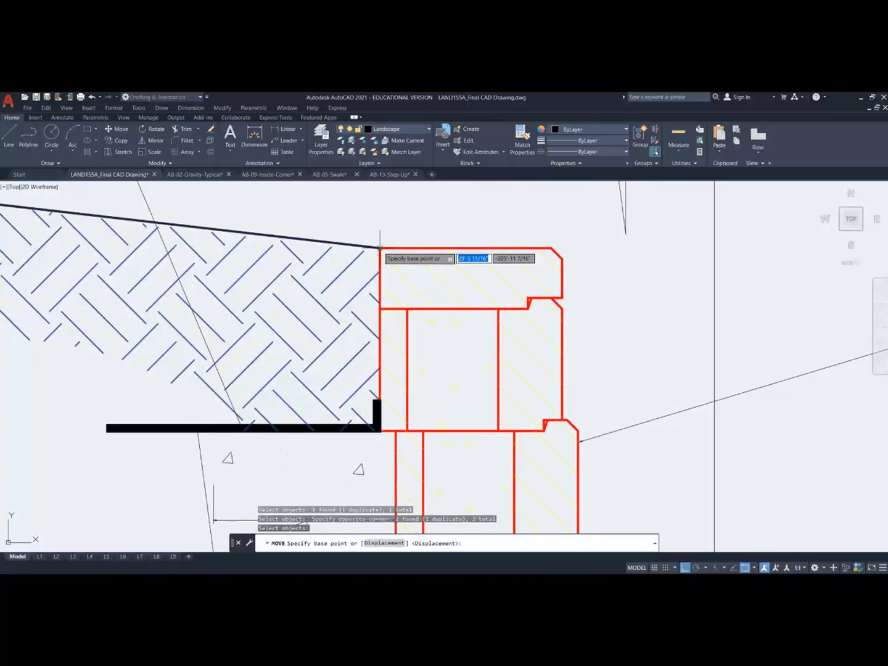
click(379, 249)
click(380, 307)
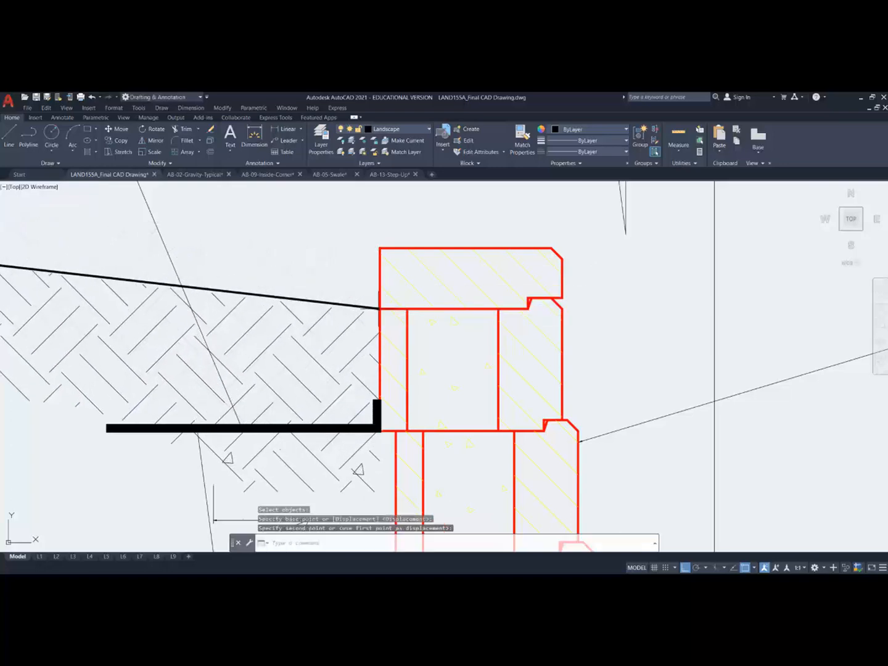
Step: Stretch the bottom edge of the topsoil hatch up perpendicular to the filter fabric line behind the wall
scroll(380, 308, down, 4)
click(349, 370)
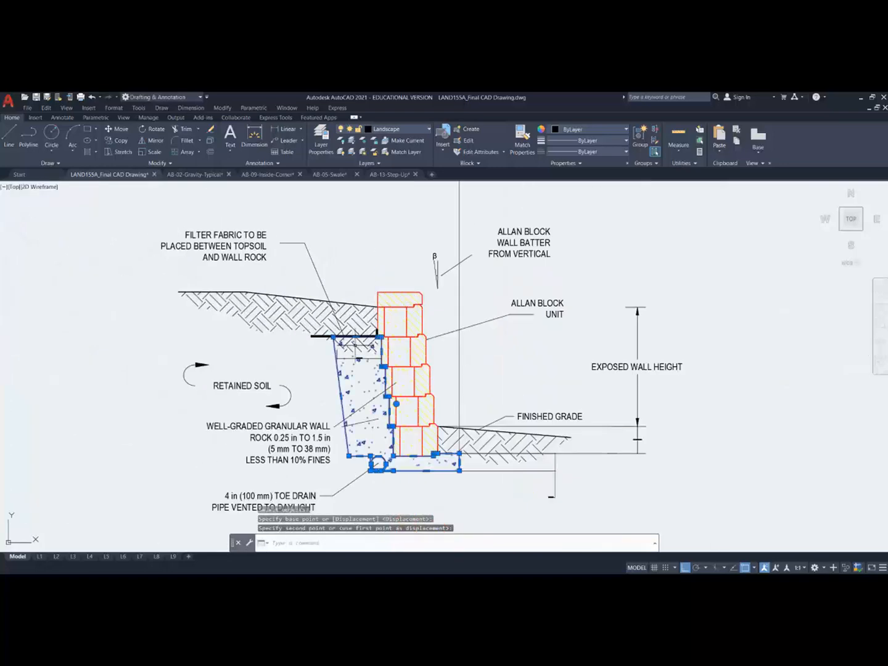
key(Escape)
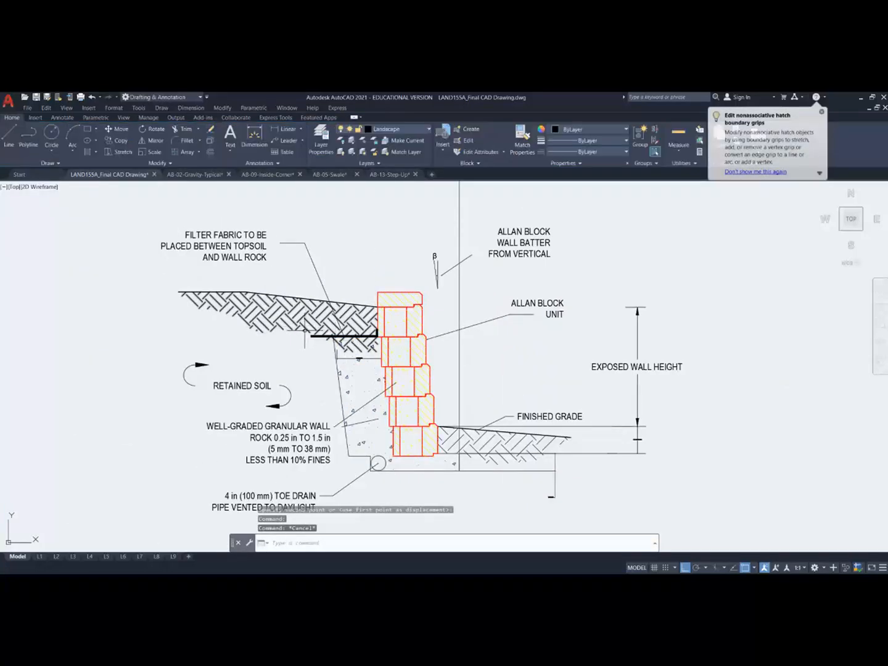
click(361, 345)
scroll(362, 352, up, 5)
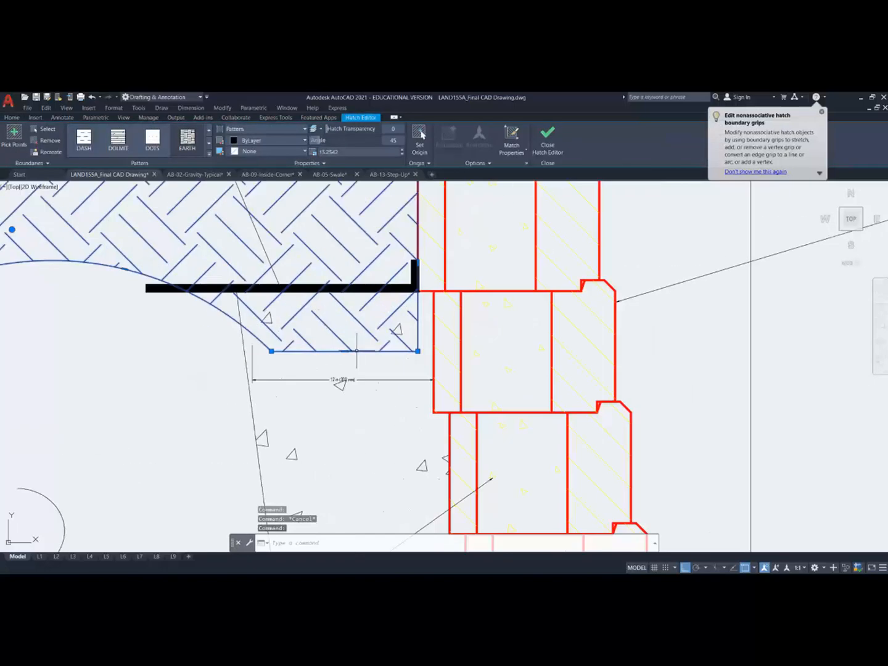
click(345, 352)
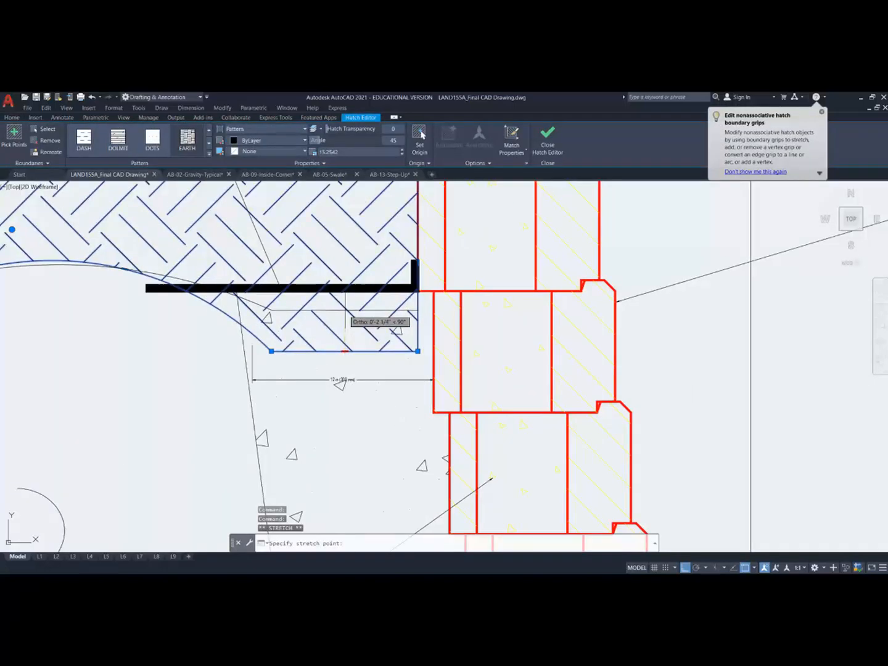
shift+right_click(348, 309)
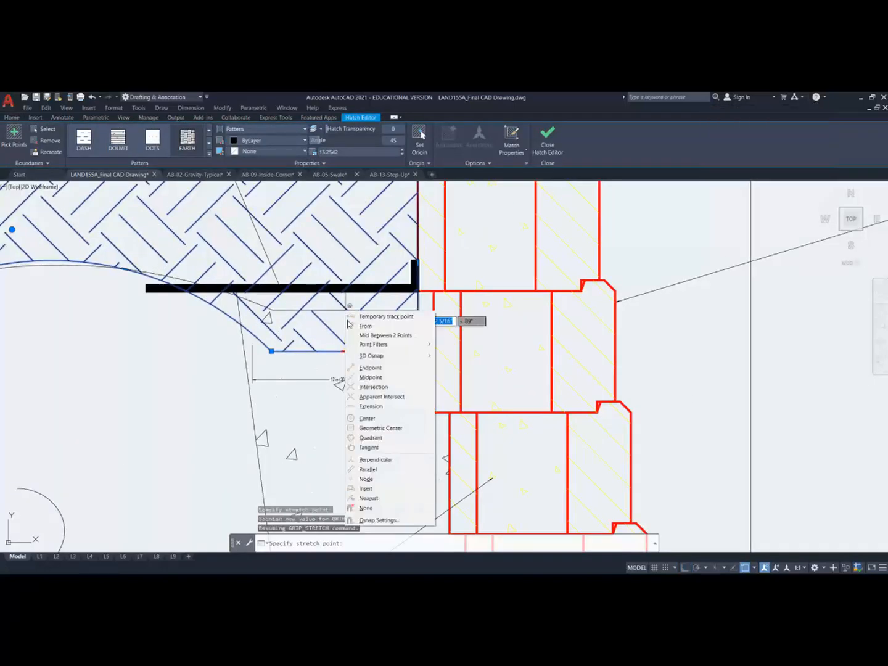
click(369, 459)
click(349, 286)
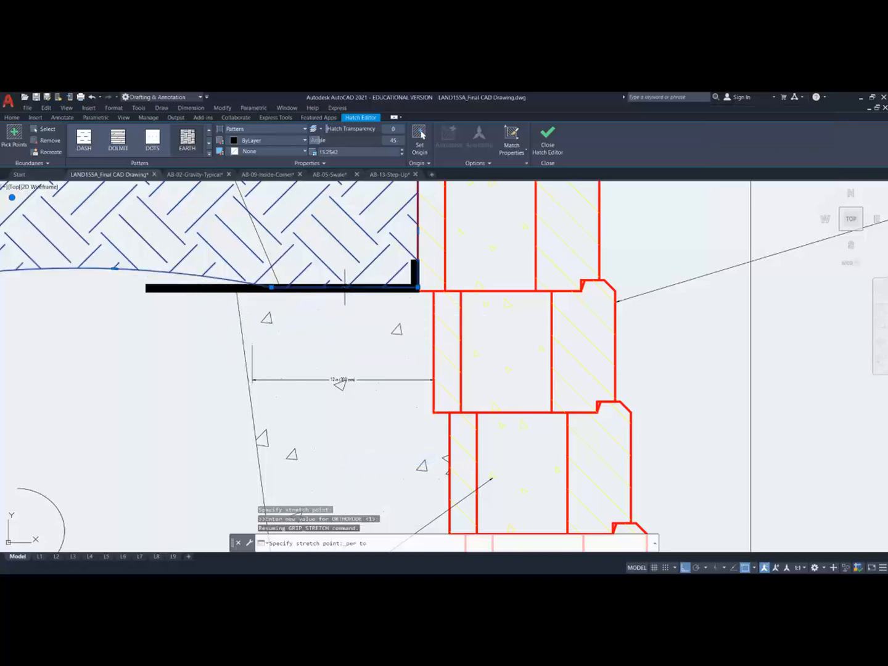
scroll(350, 337, down, 5)
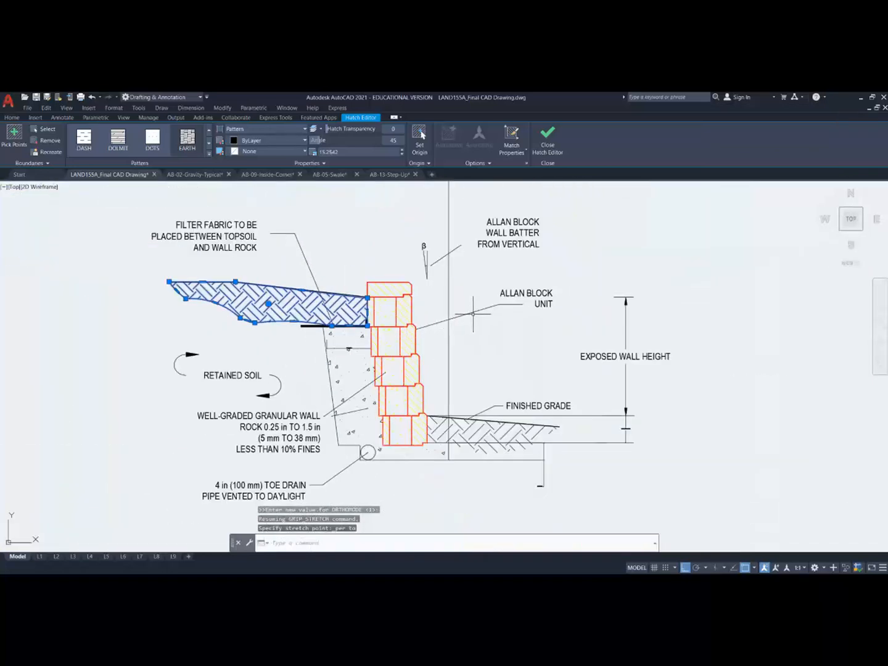
key(Escape)
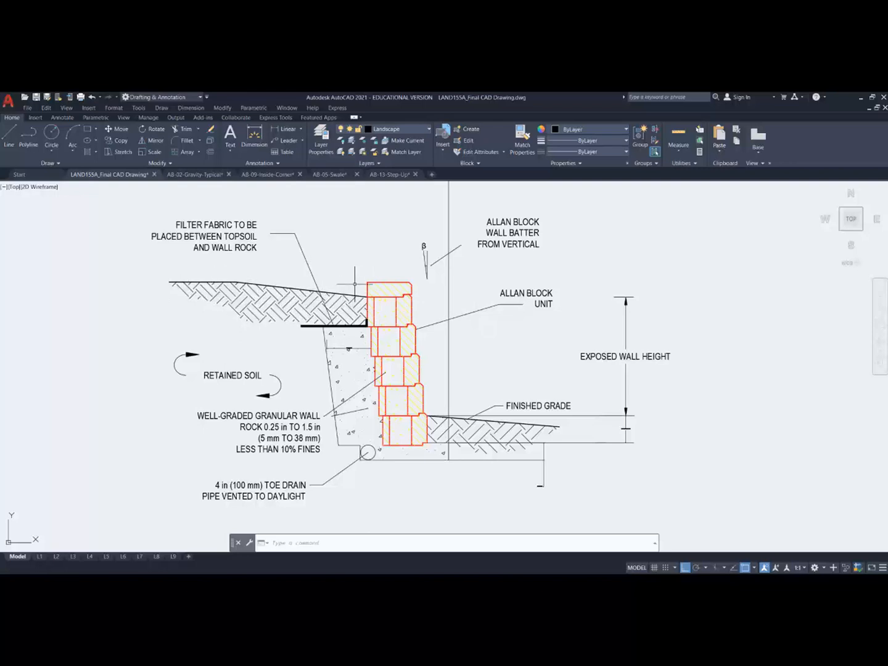
Step: Examine the step in the green grade line below the elevation's stone column in relation to the wall detail
scroll(355, 284, down, 8)
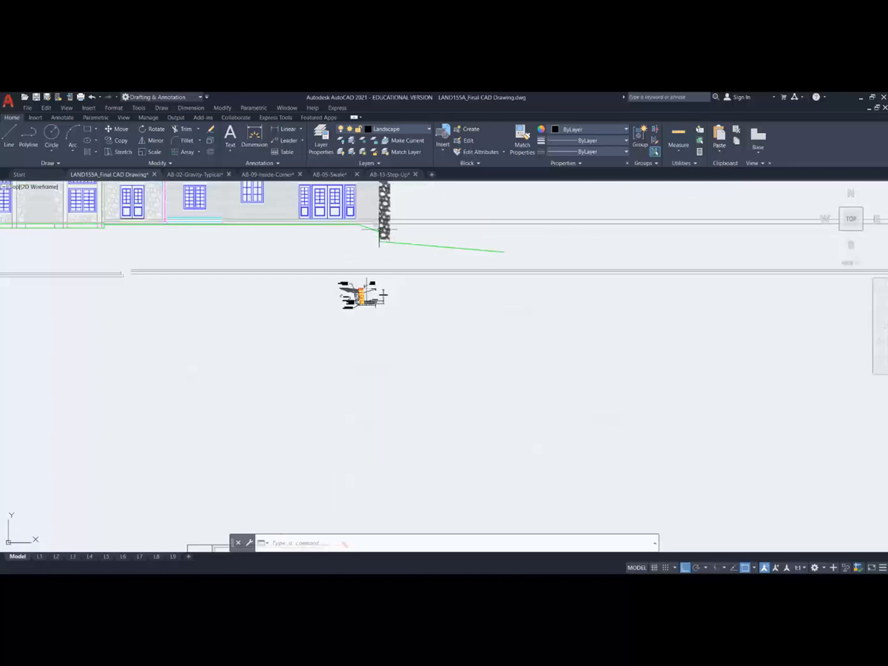
scroll(333, 289, up, 8)
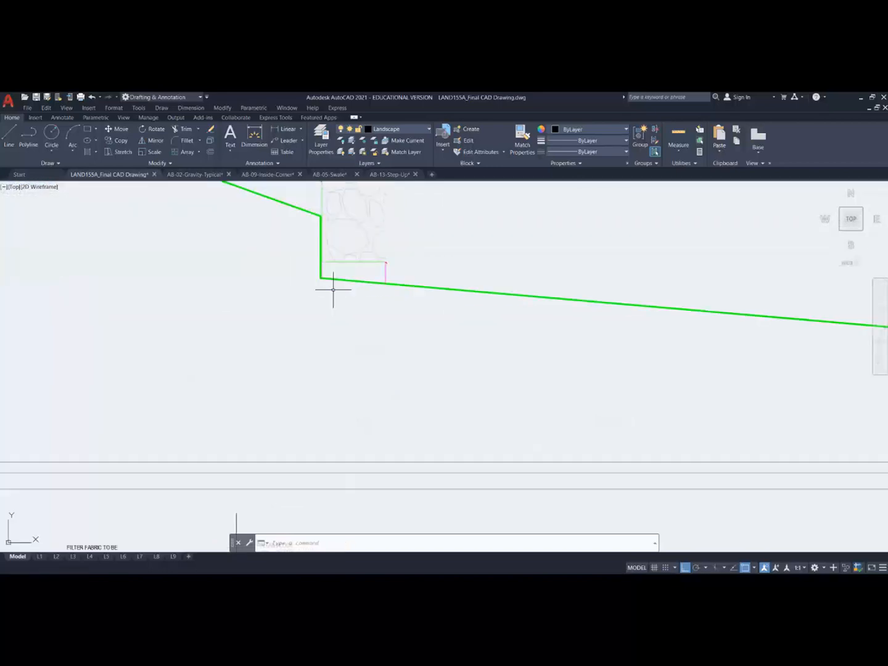
scroll(340, 289, down, 3)
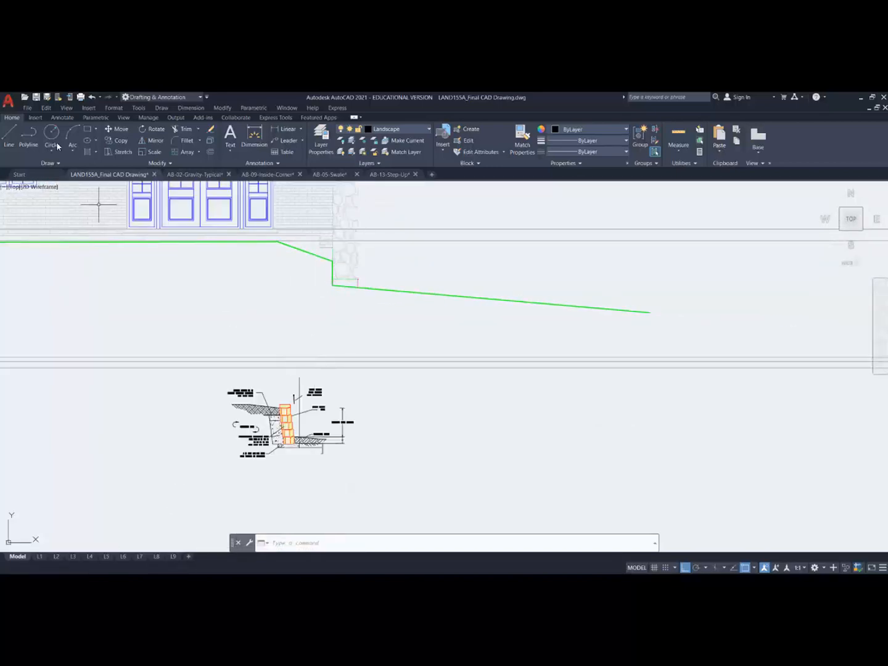
Step: Draw a vertical construction line through the brickwork's bottom corner, where it meets the elevation's stone column
click(59, 161)
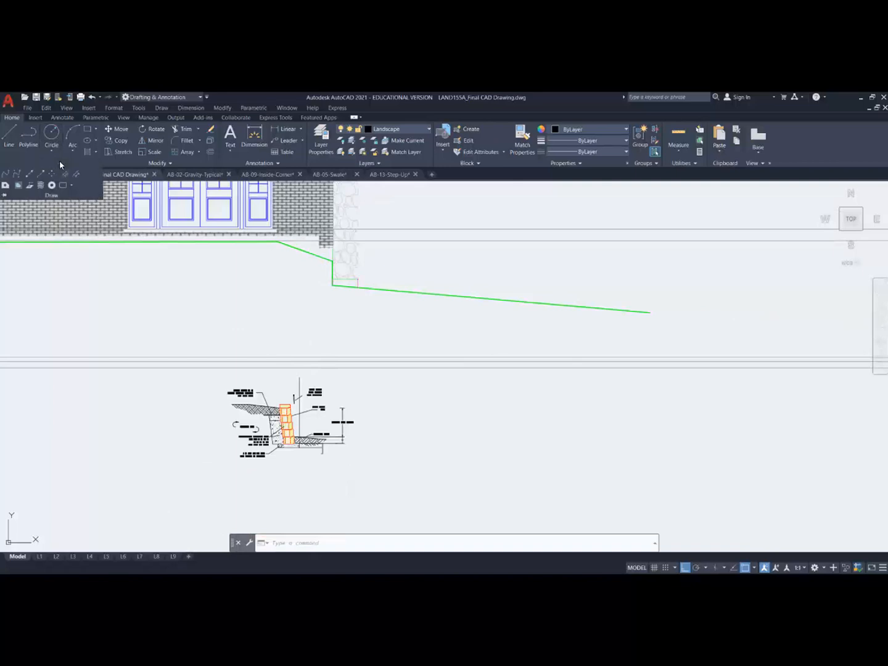
click(30, 177)
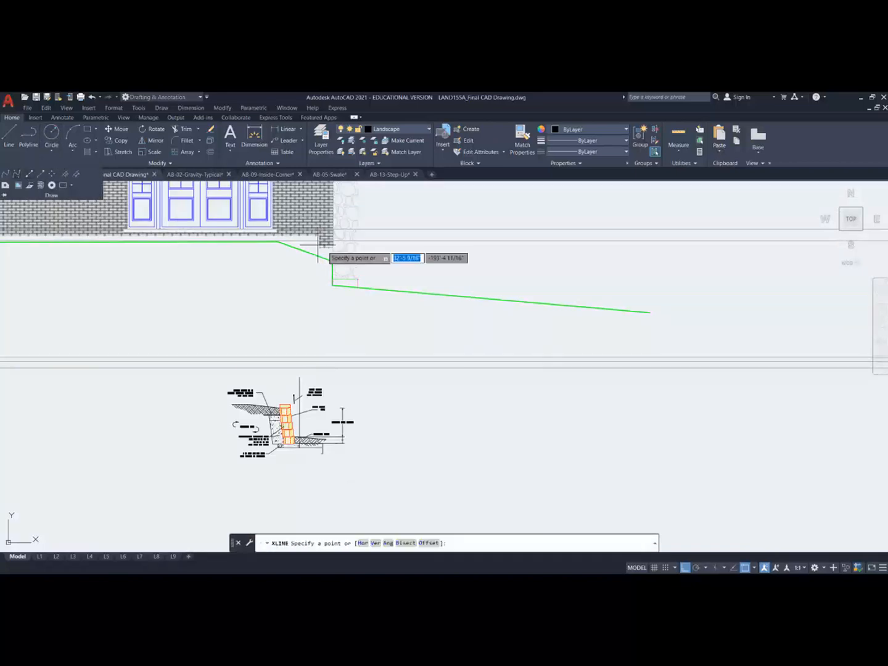
scroll(336, 256, up, 4)
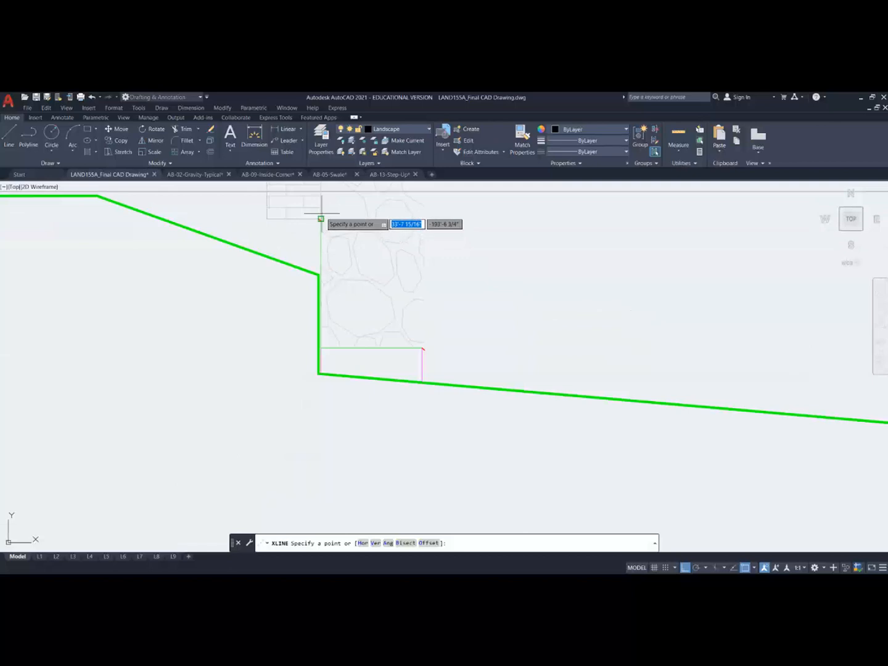
scroll(320, 218, up, 3)
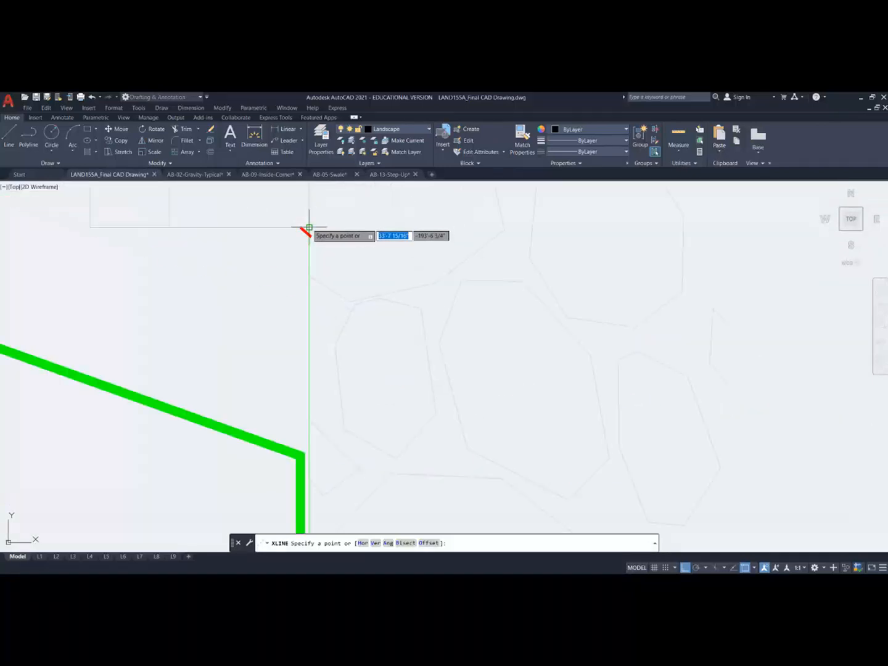
click(309, 228)
scroll(309, 228, down, 5)
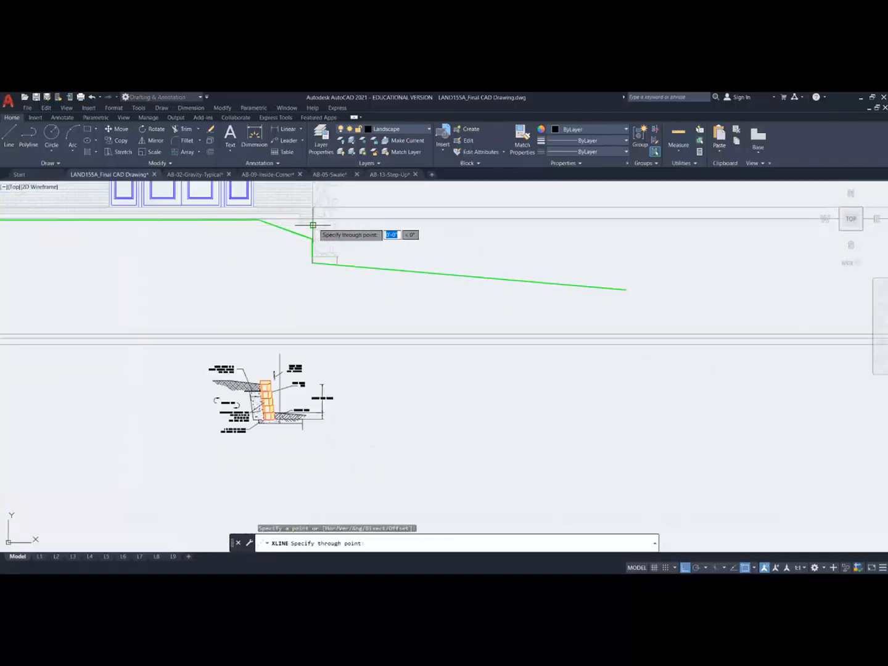
click(351, 457)
key(Return)
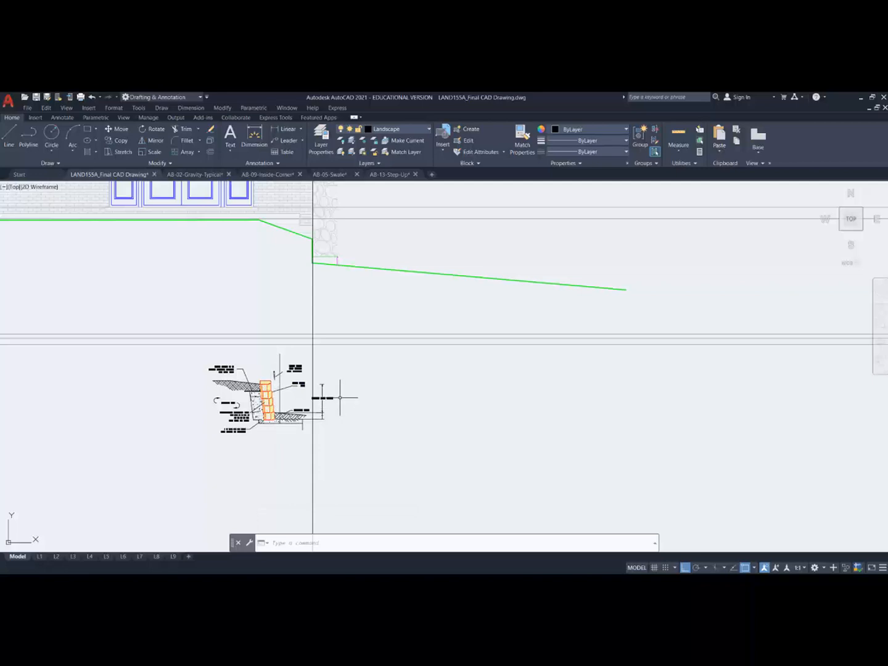
Step: Move the whole wall detail horizontally, from the finished grade point on the bottom block's front face perpendicular to the construction line
click(115, 129)
click(175, 315)
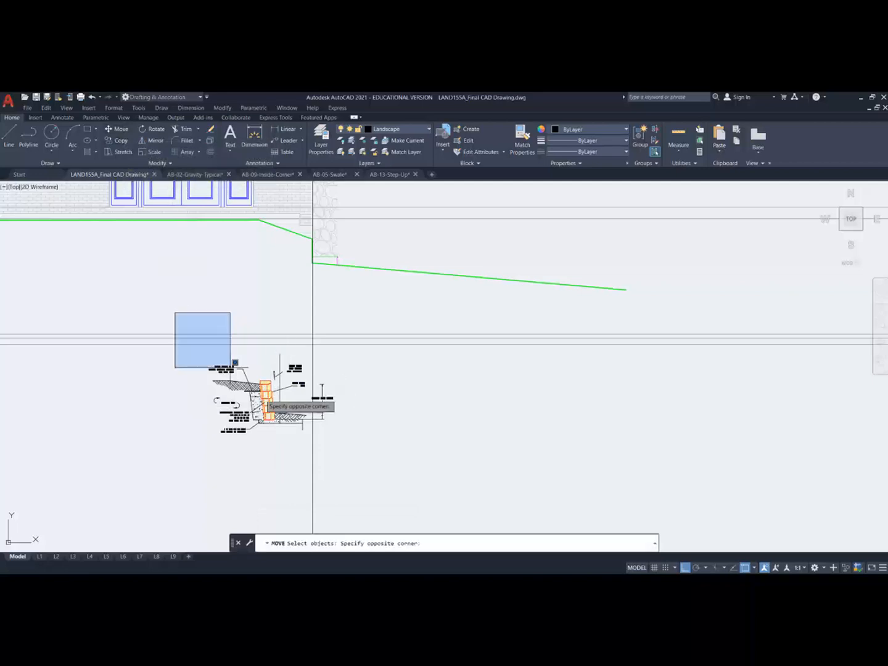
click(395, 477)
scroll(278, 438, up, 5)
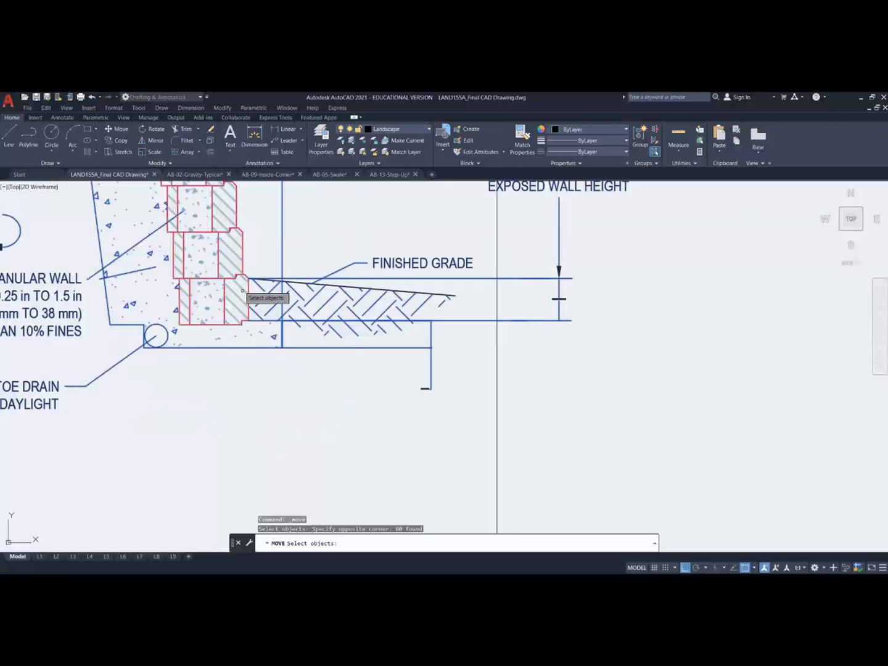
key(Return)
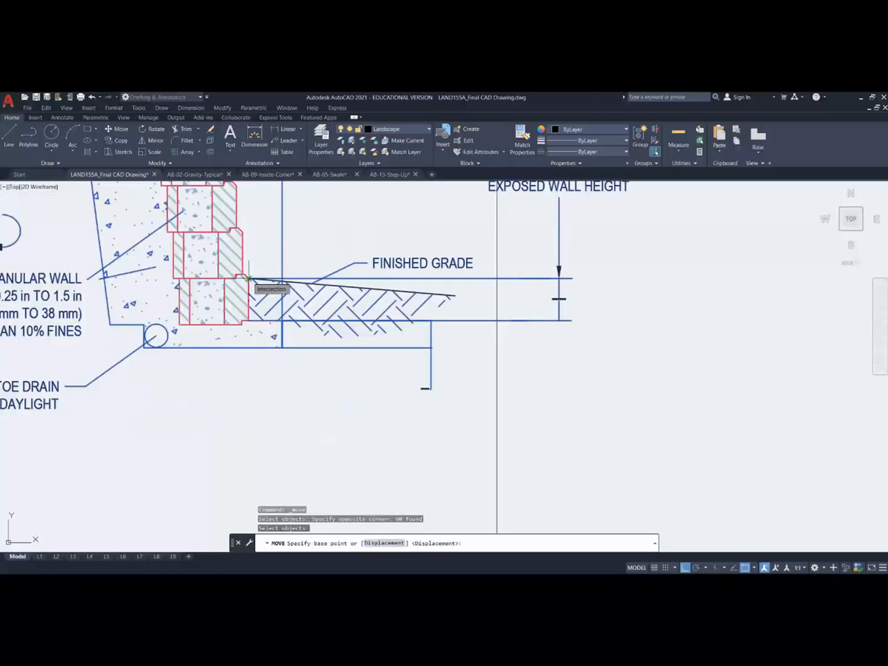
click(248, 279)
shift+right_click(492, 323)
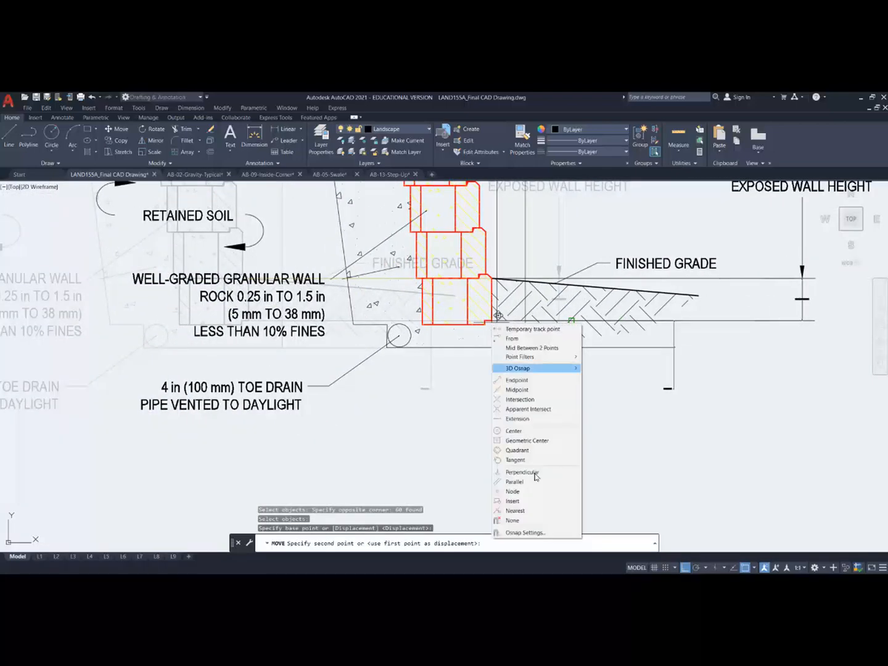
click(536, 474)
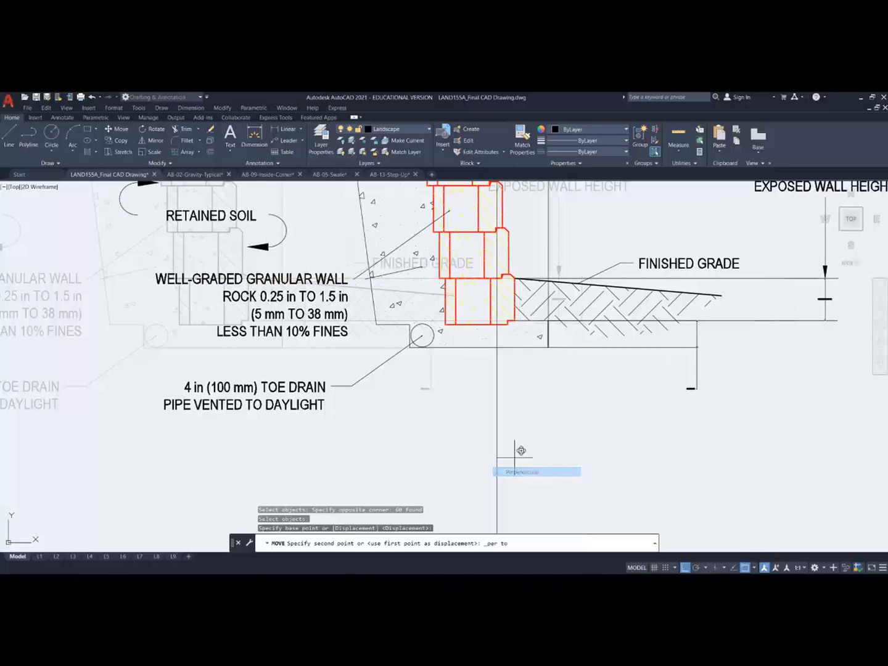
click(503, 384)
scroll(497, 376, down, 10)
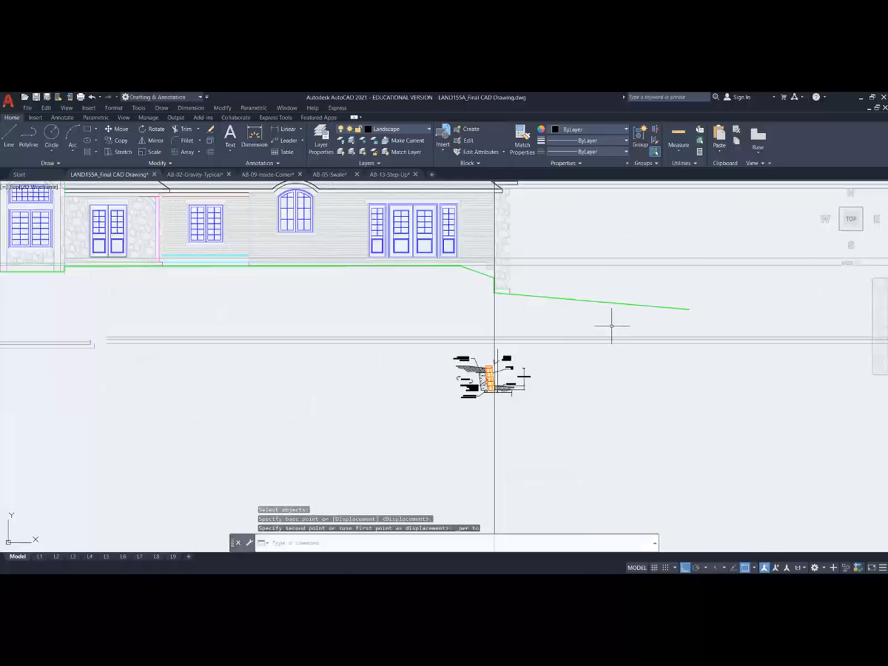
Step: Preview a copy of the block wall straight above the detail to compare it with the green grade step beside the stone column
scroll(592, 316, up, 4)
scroll(587, 315, down, 2)
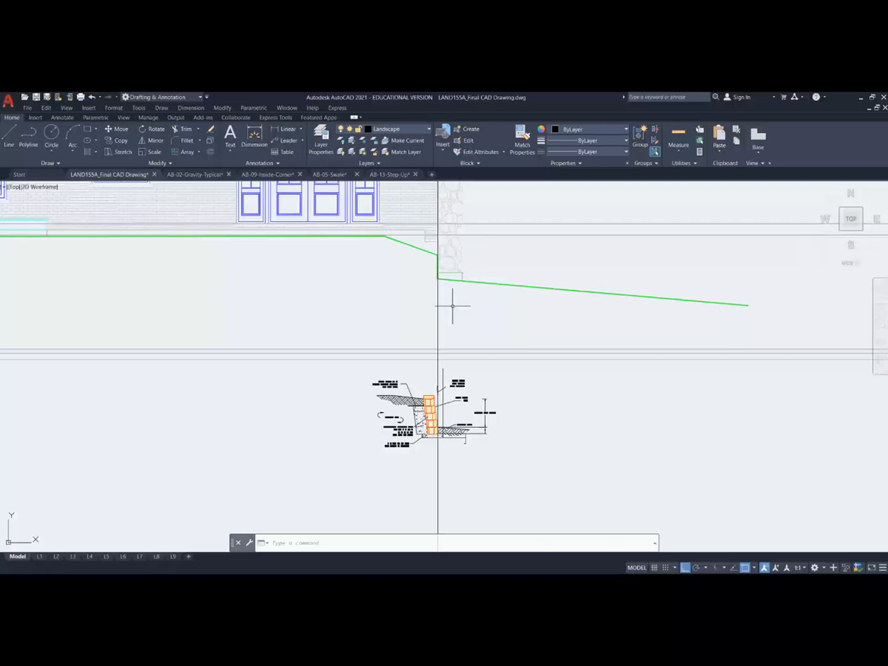
scroll(457, 443, up, 4)
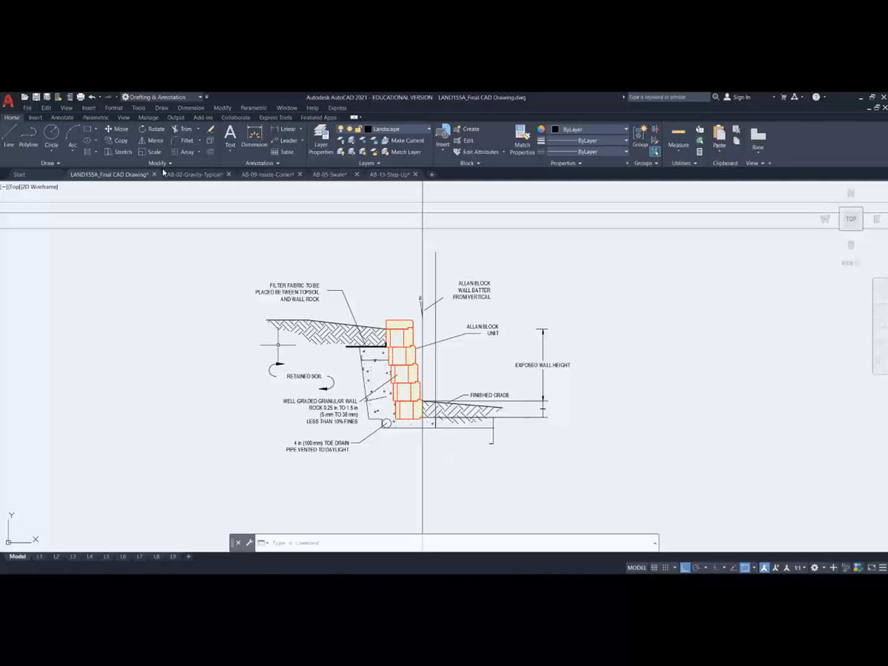
click(117, 140)
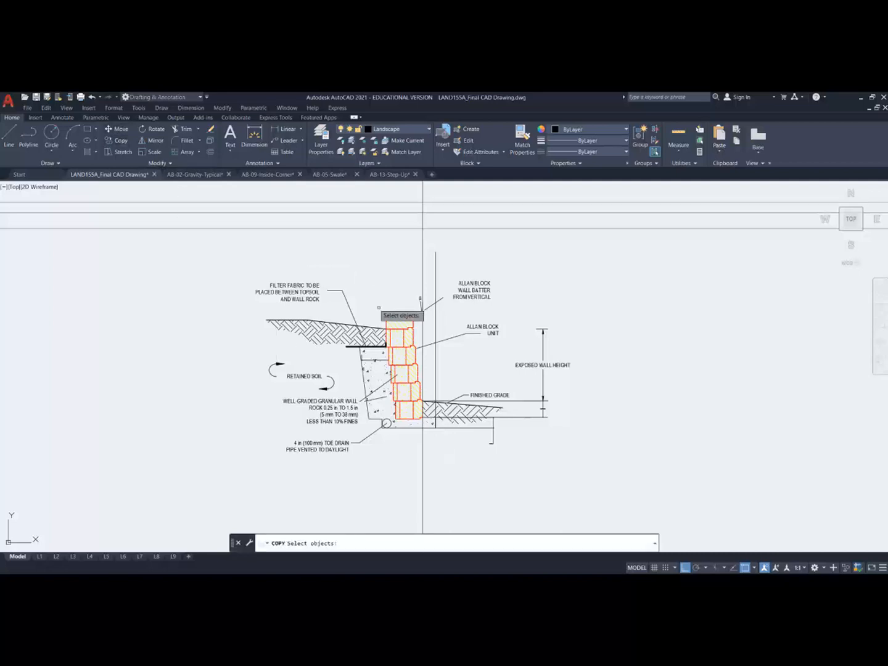
click(379, 306)
click(431, 417)
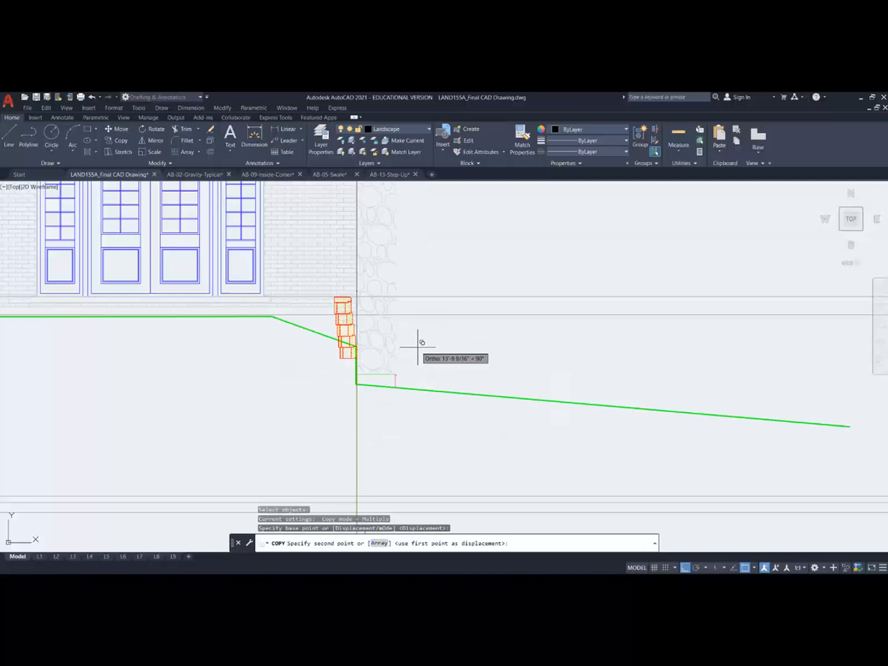
scroll(418, 346, up, 3)
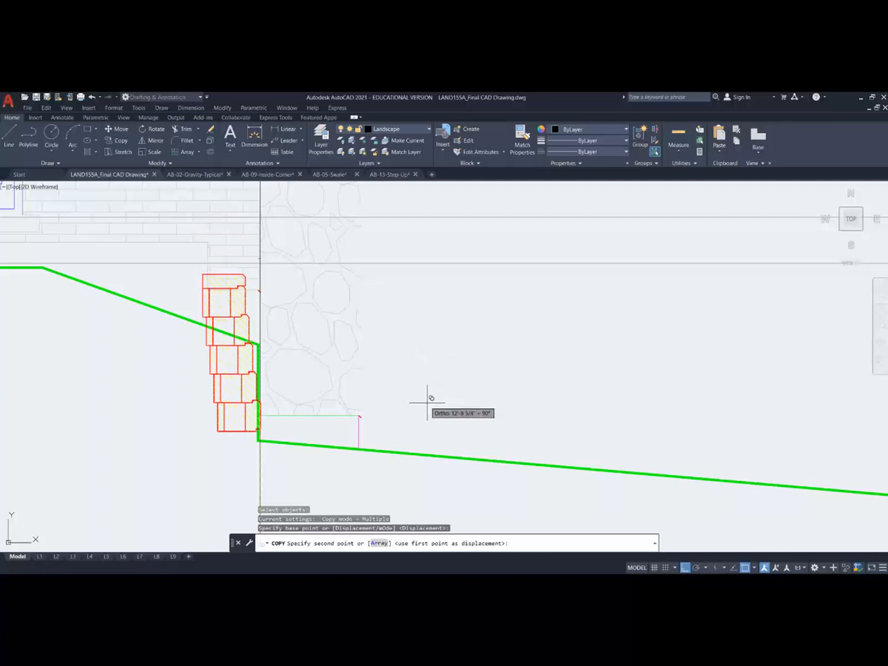
scroll(432, 410, down, 3)
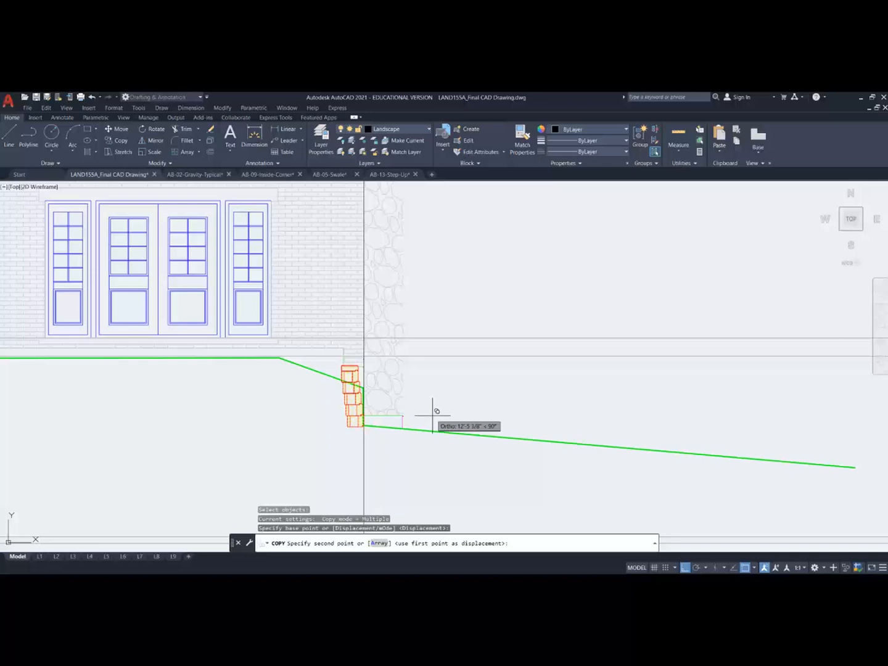
scroll(433, 412, up, 4)
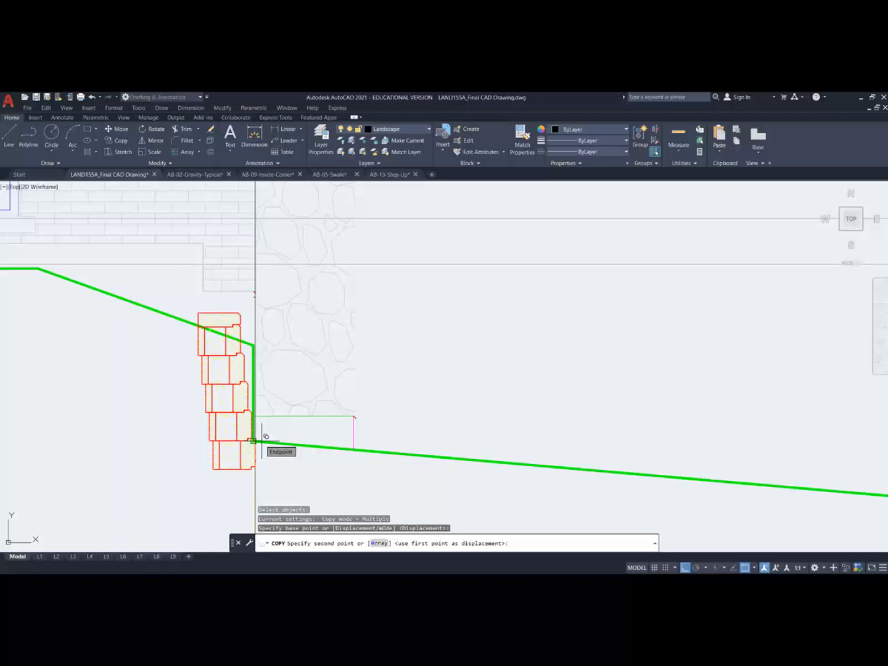
scroll(254, 440, down, 6)
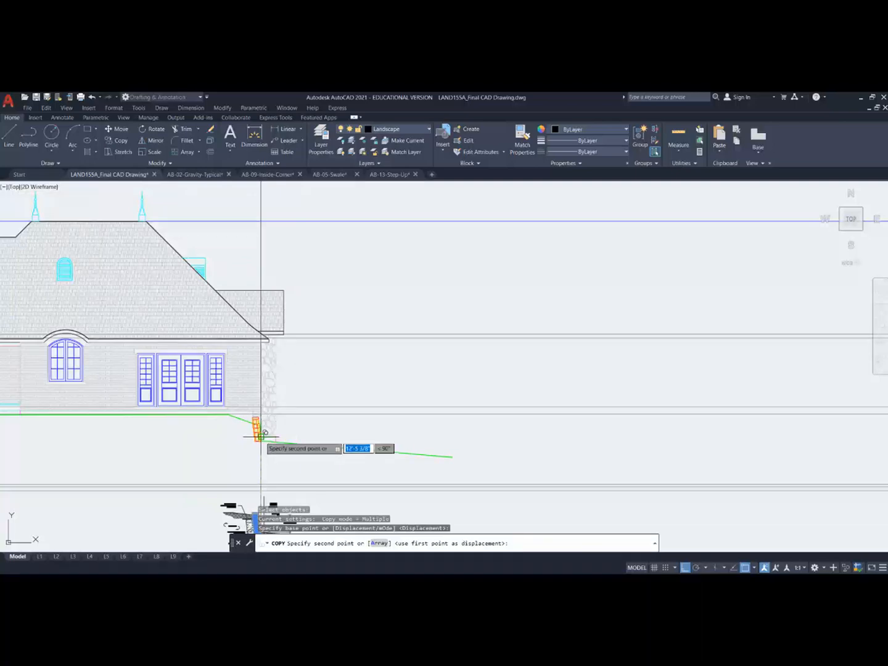
key(Escape)
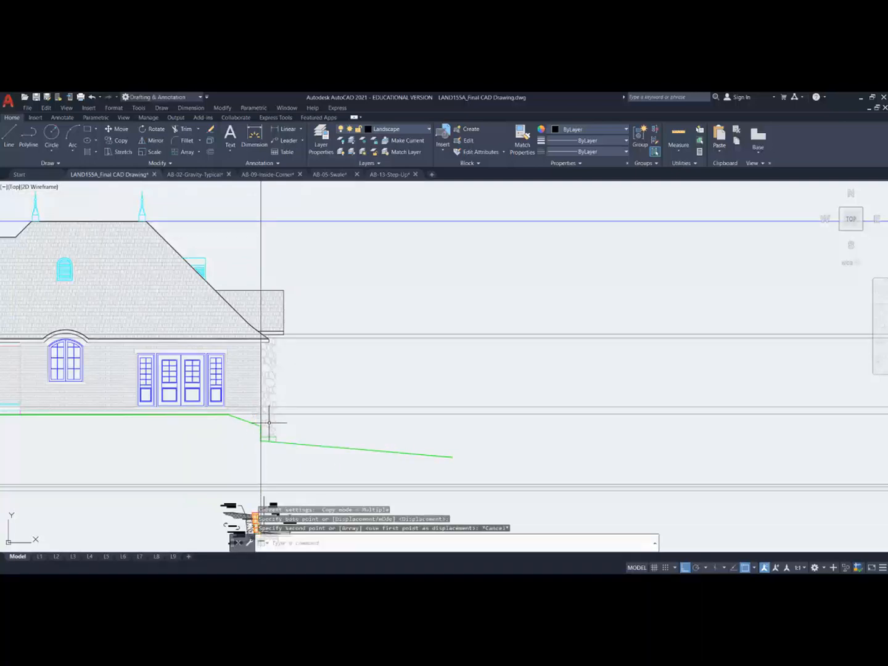
scroll(268, 424, down, 3)
scroll(259, 479, up, 6)
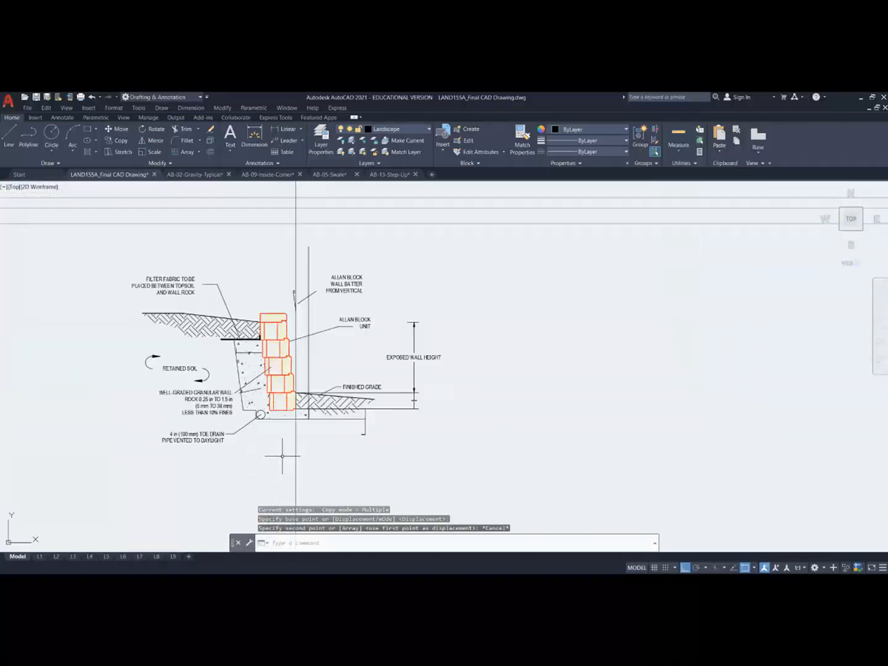
scroll(284, 454, down, 4)
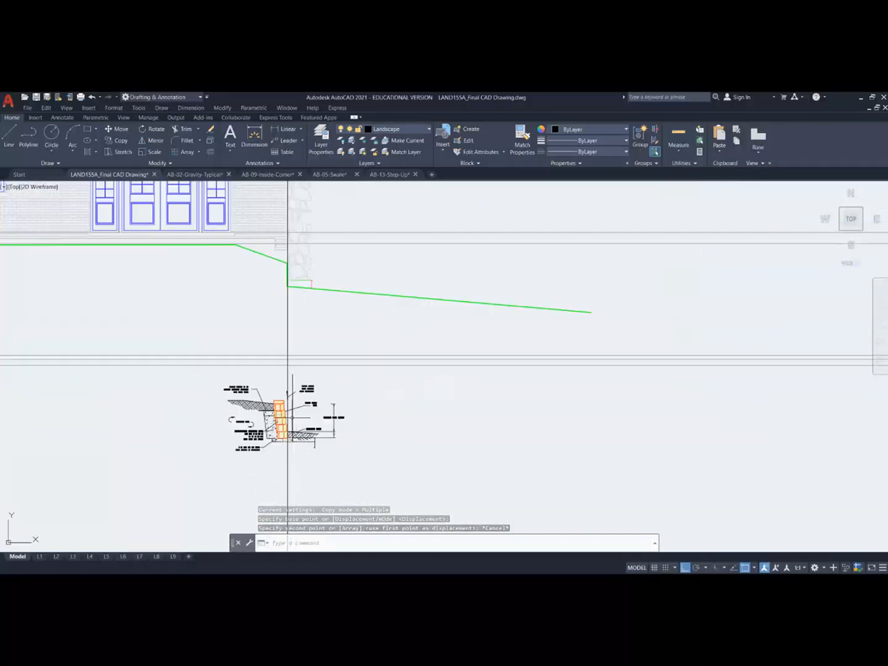
scroll(287, 419, down, 6)
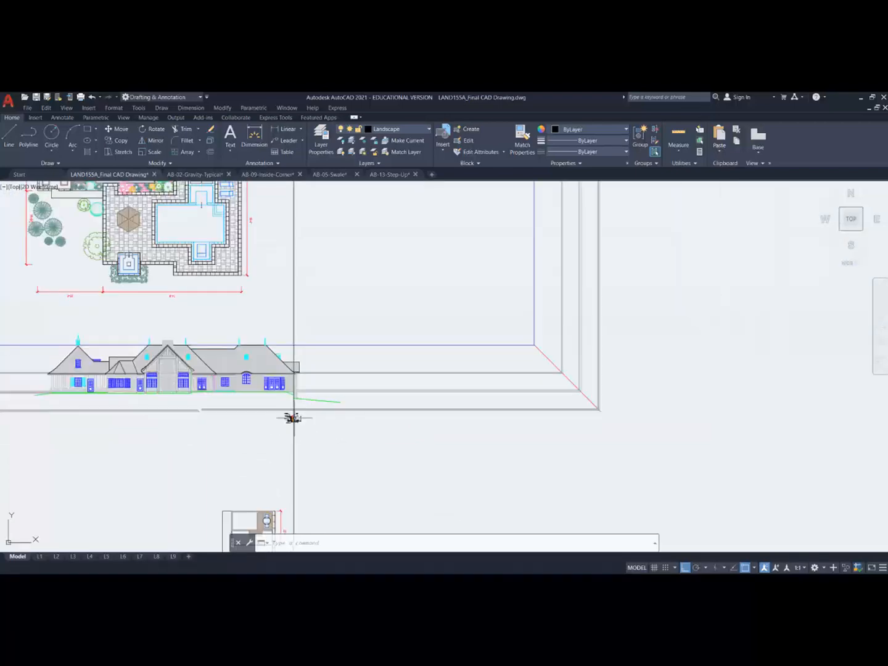
mouse_move(293, 494)
middle_down()
mouse_move(284, 482)
mouse_move(283, 413)
middle_up()
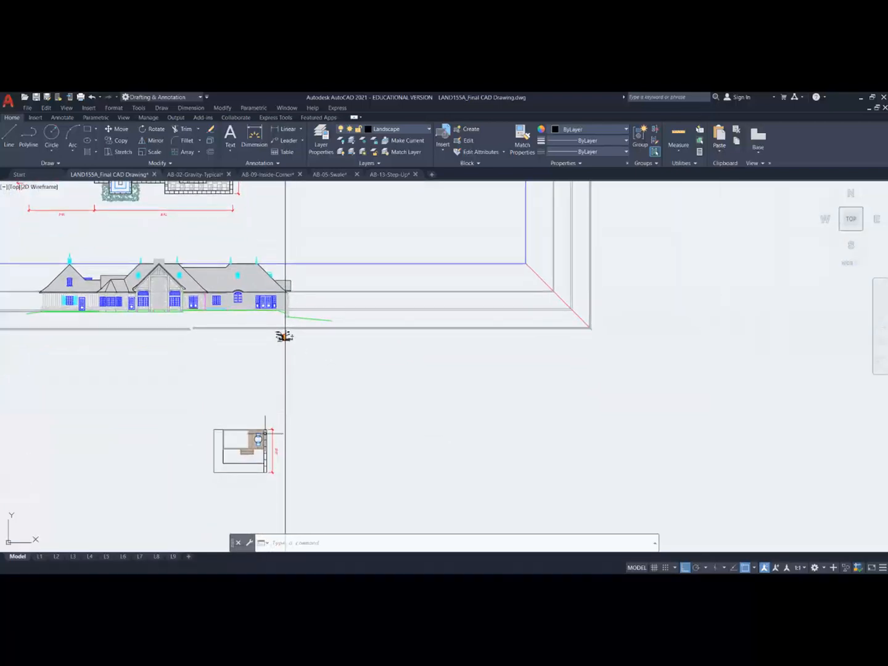
click(120, 129)
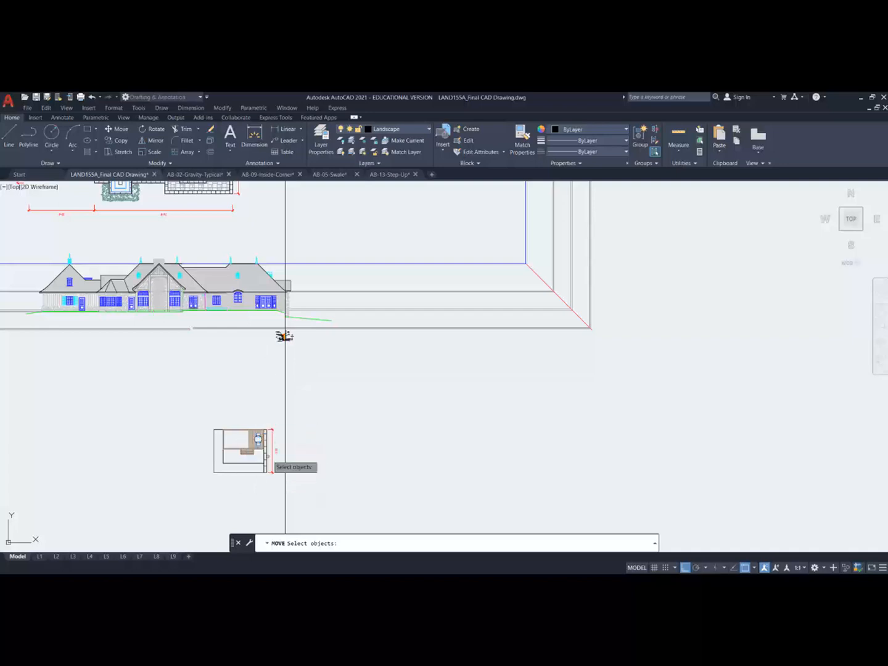
Step: Copy the vertical construction line from the bottom block's front face to the cap block's bottom front corner
scroll(278, 356, up, 6)
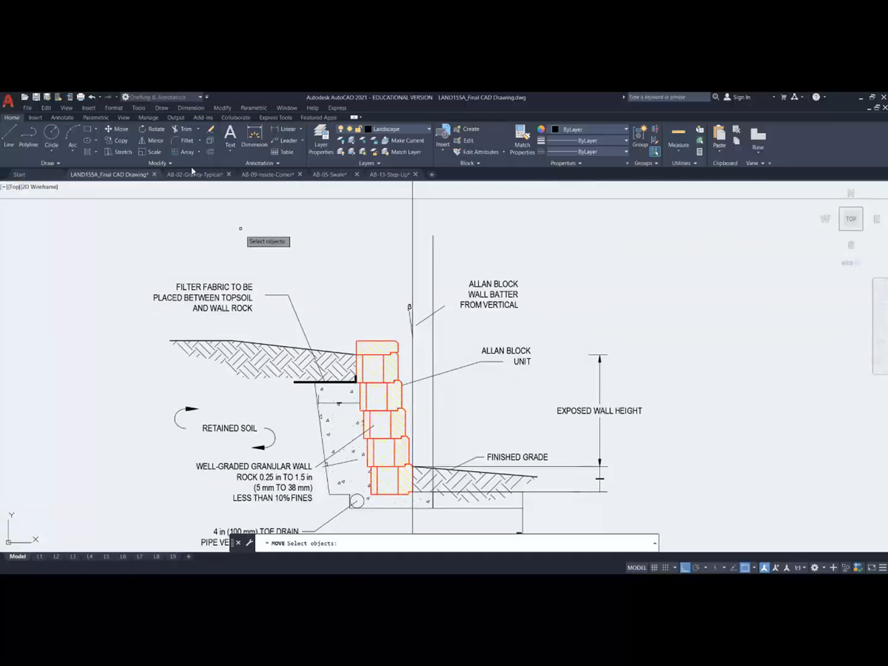
click(116, 140)
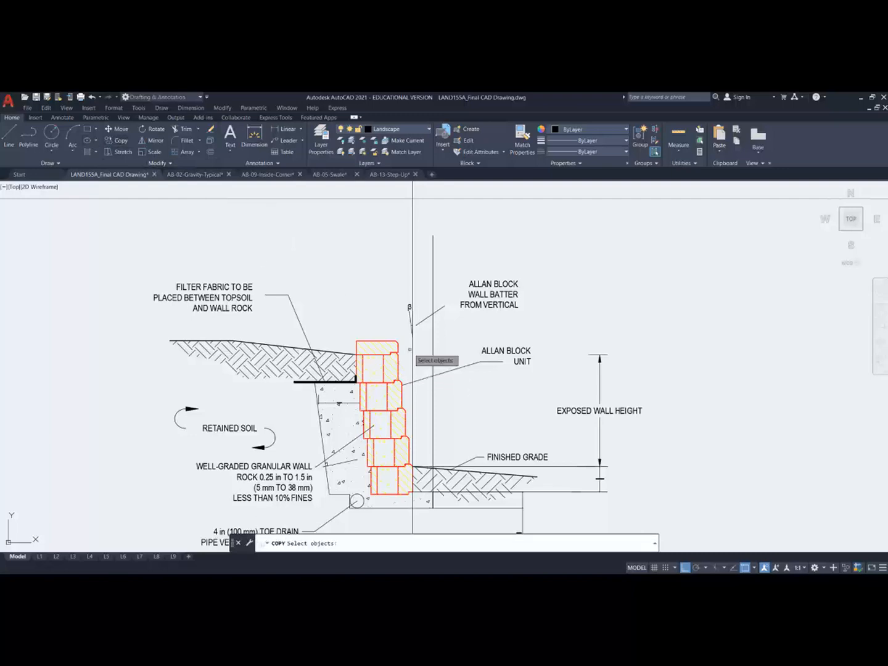
key(Return)
click(413, 373)
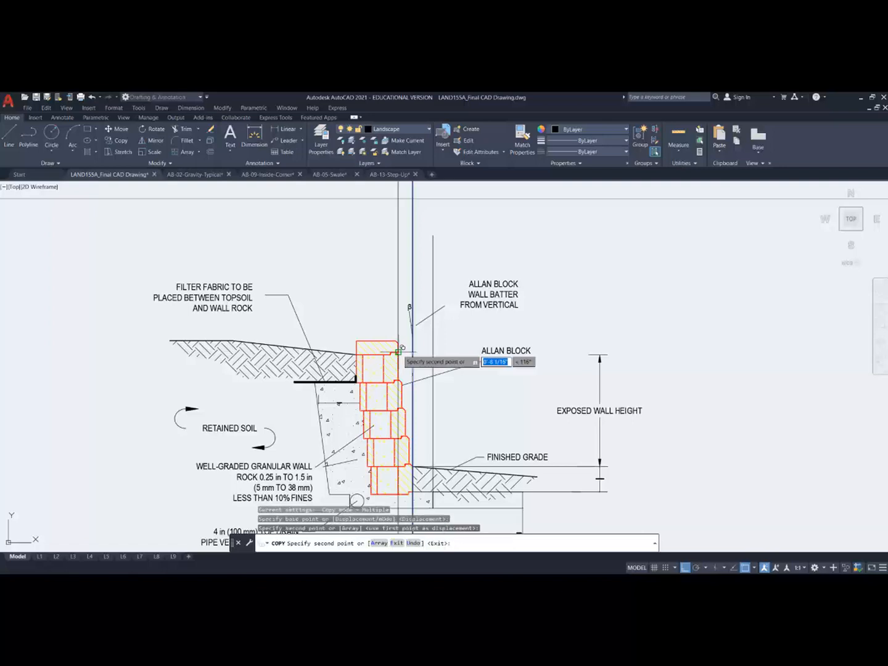
click(399, 352)
scroll(407, 366, down, 10)
key(Escape)
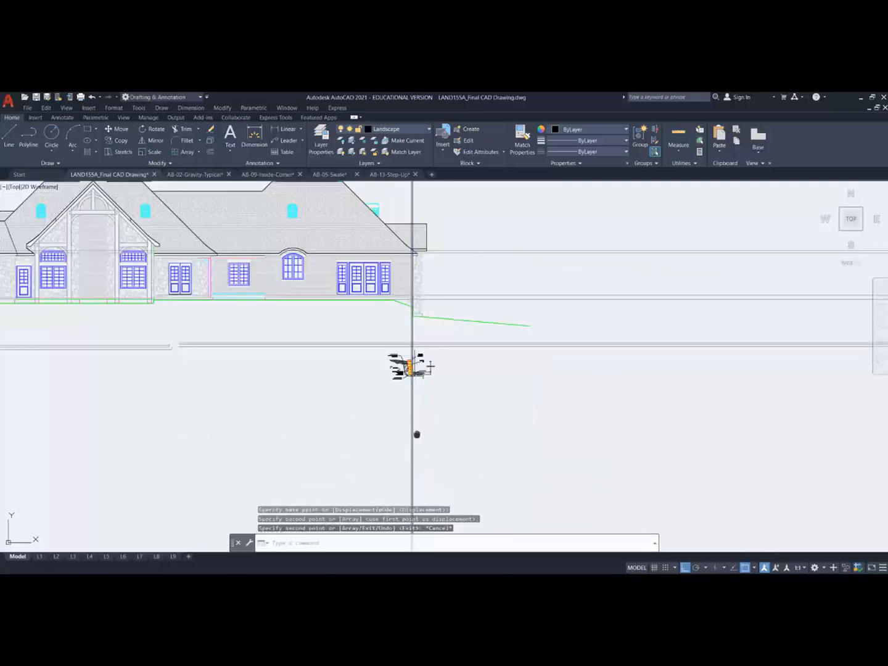
Step: Move the whole deck plan horizontally, from the wall's upper outer corner perpendicular to the cap block's construction line
middle_drag(417, 434, 391, 289)
middle_drag(364, 417, 371, 270)
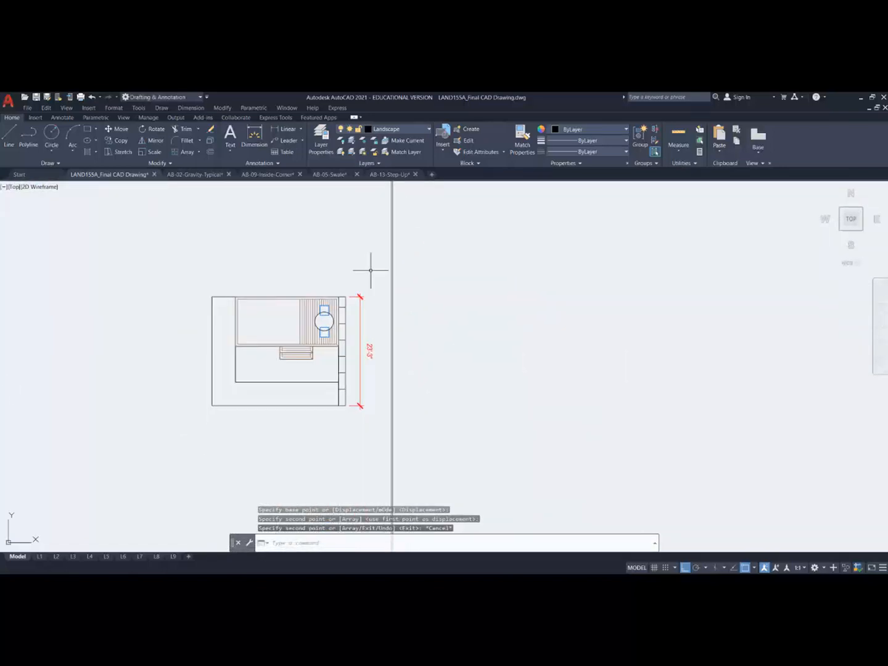
click(118, 129)
click(184, 249)
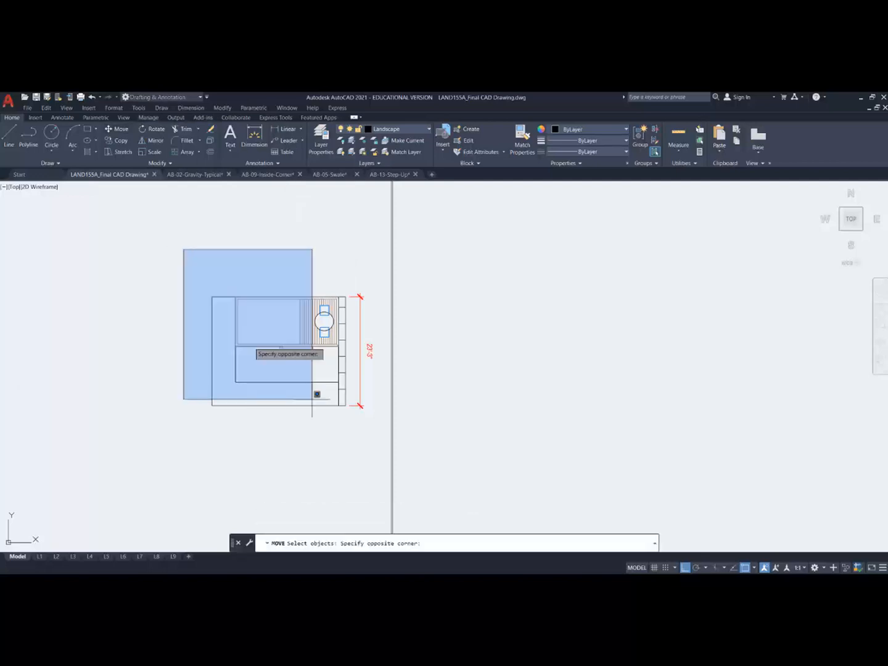
click(390, 441)
key(Return)
click(347, 296)
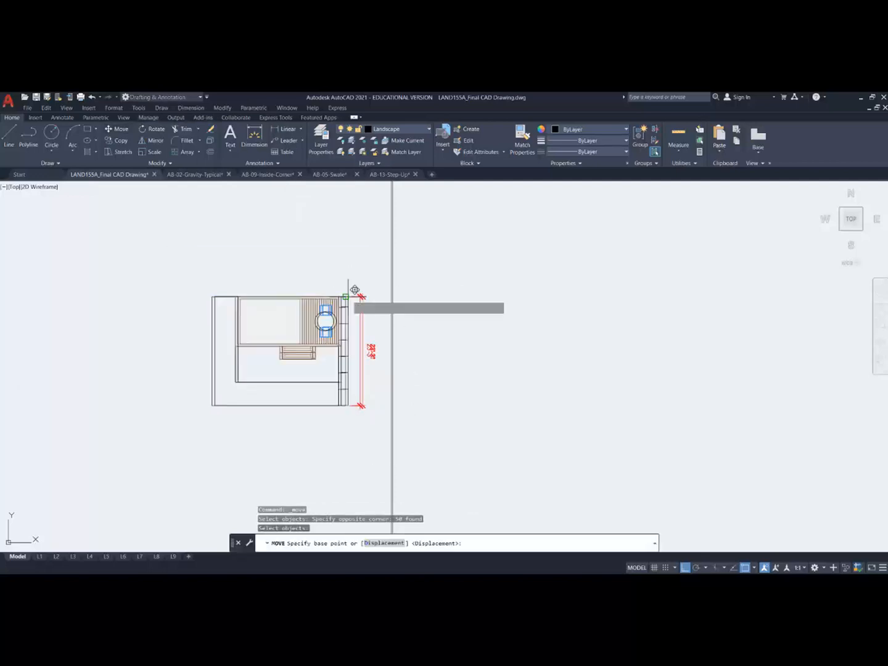
shift+right_click(365, 286)
click(398, 444)
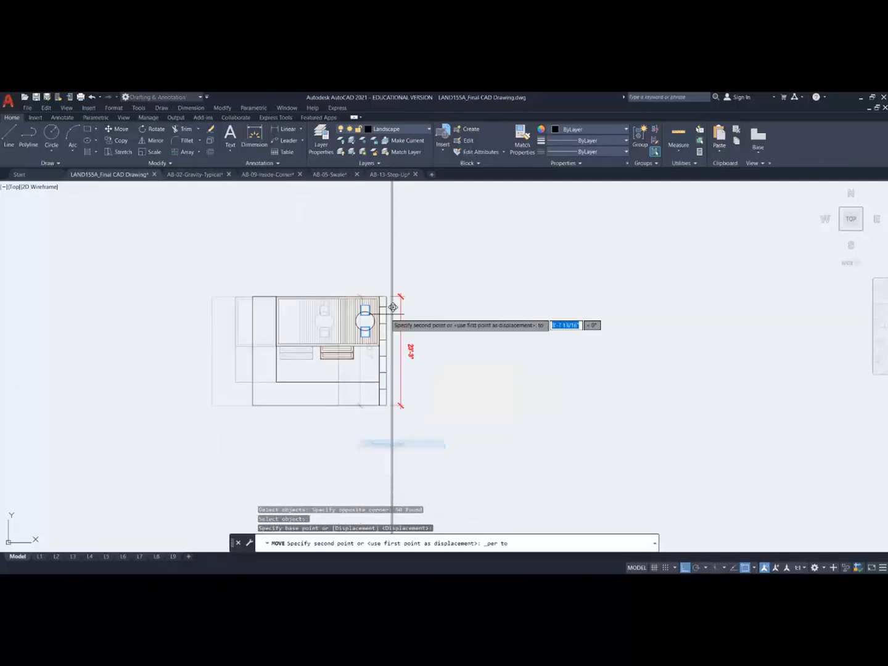
scroll(393, 297, up, 6)
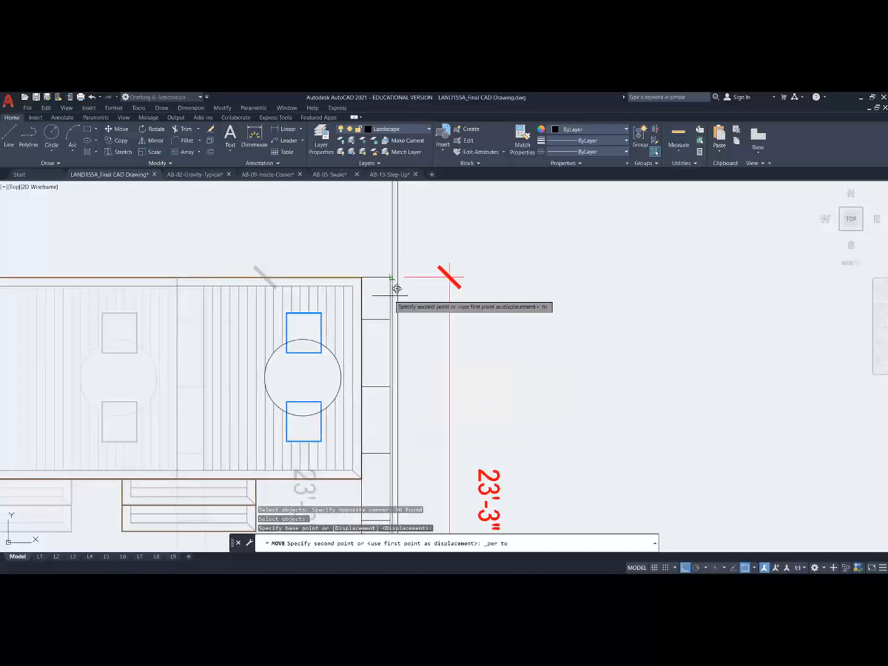
click(397, 289)
Step: Delete the vertical construction line that runs through the cap block's bottom front corner
scroll(406, 336, down, 5)
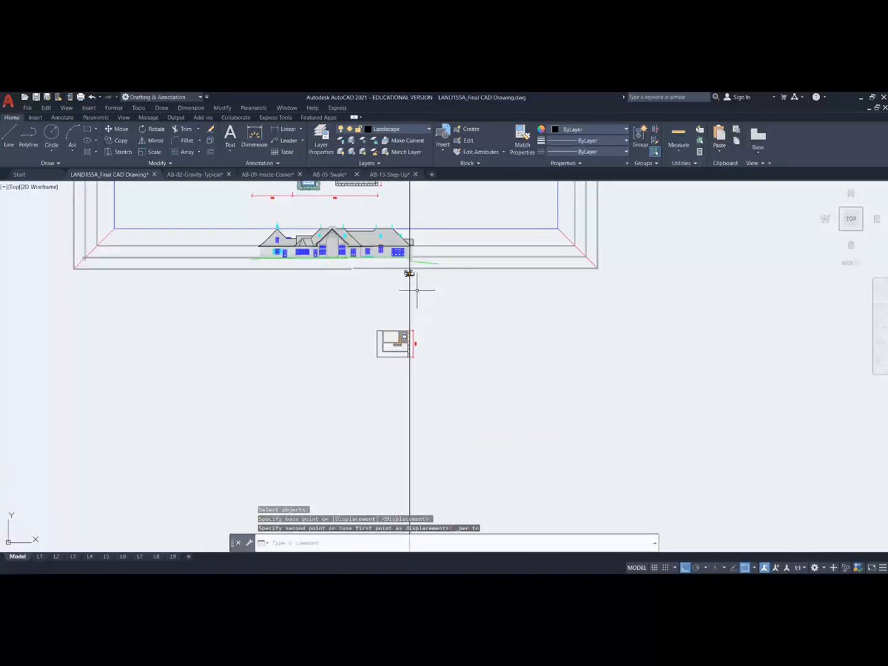
scroll(408, 284, up, 3)
click(357, 278)
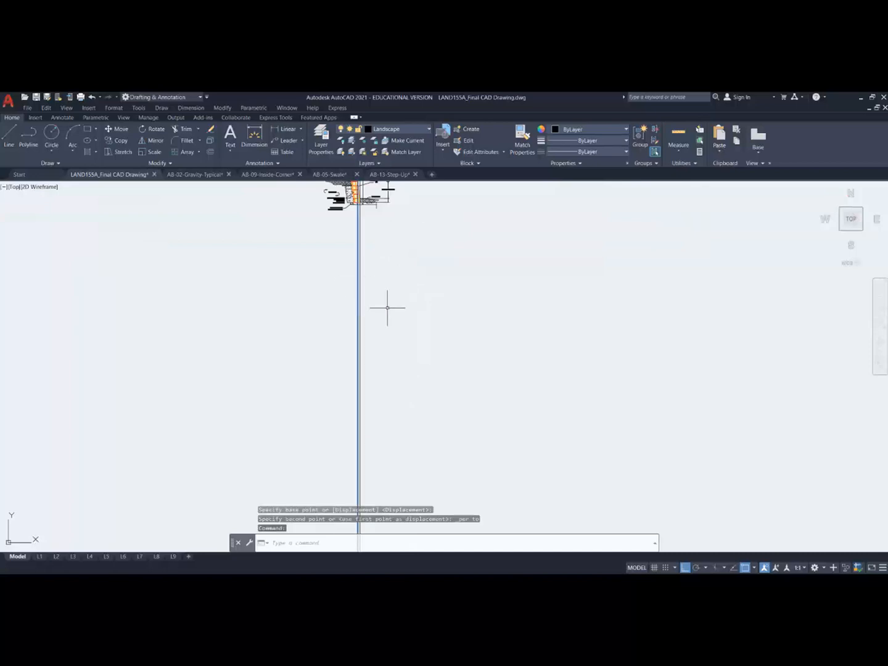
key(Delete)
scroll(471, 309, down, 3)
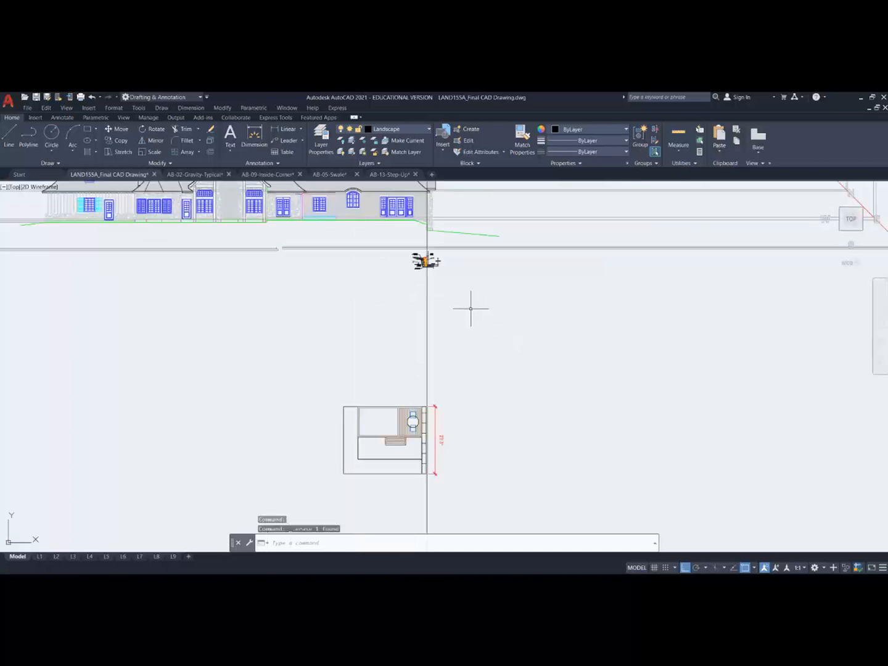
Step: Look over the AB-02-Gravity-Typical and AB-09-Inside-Corner drawings, examining the block layout at the inside corner
click(183, 175)
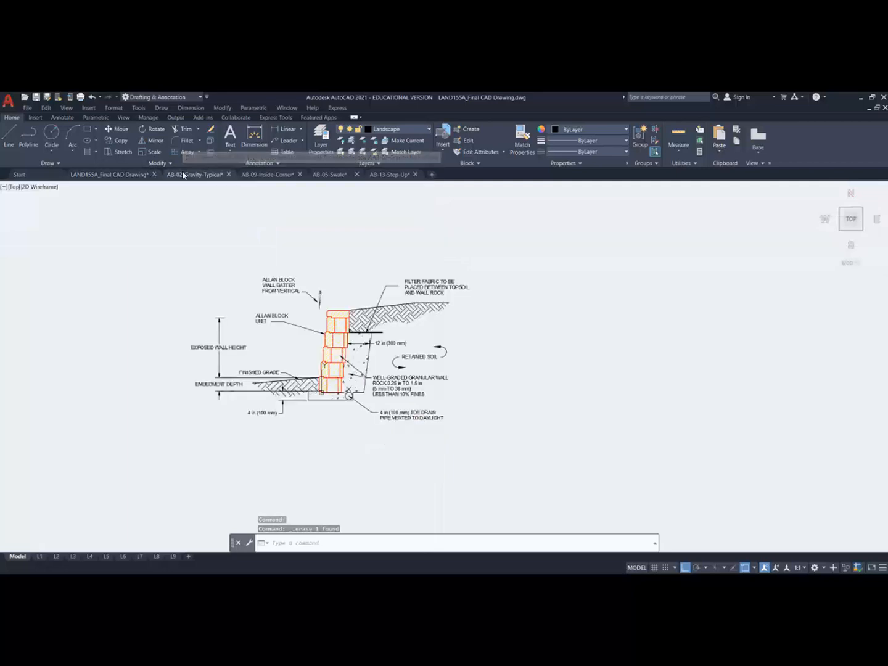
click(277, 175)
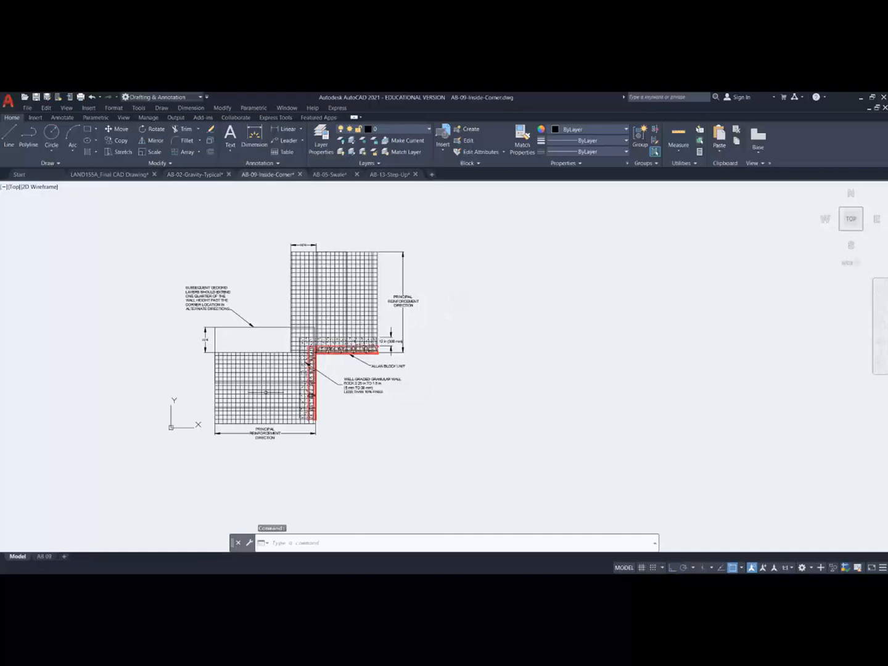
scroll(311, 376, up, 6)
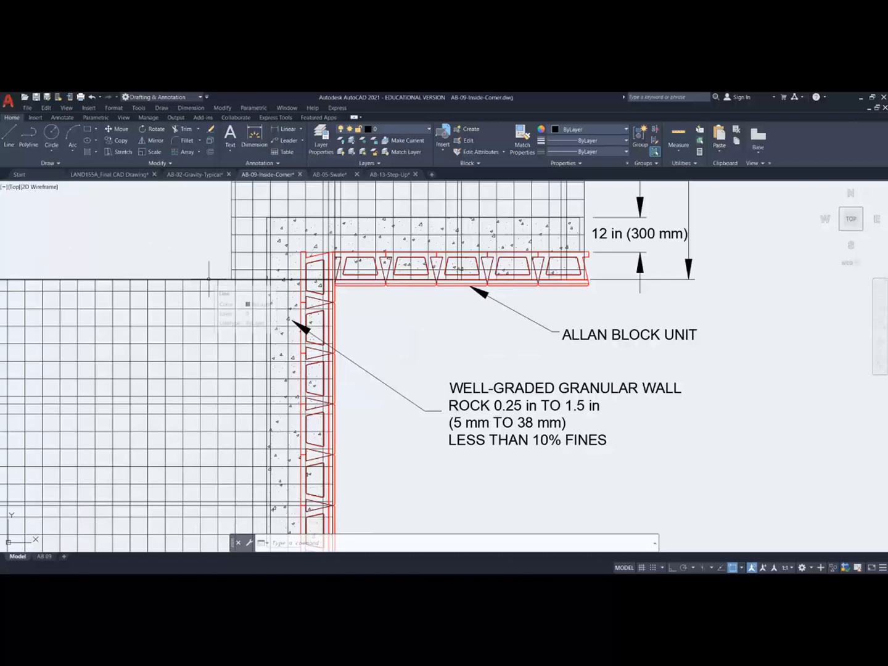
scroll(213, 278, down, 6)
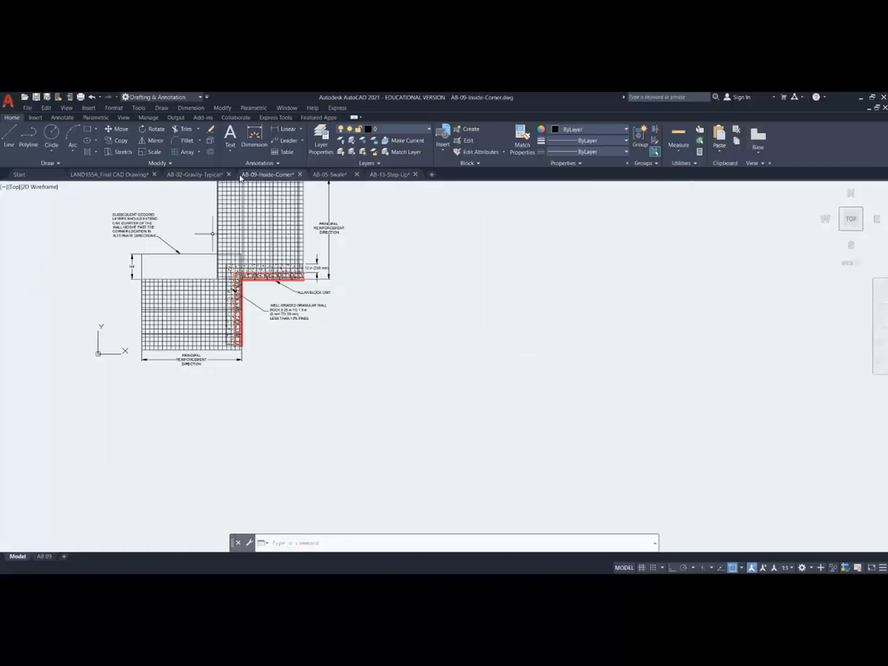
Step: Examine the pavement lined and earth lined swale details in the AB-05-Swale drawing
click(329, 175)
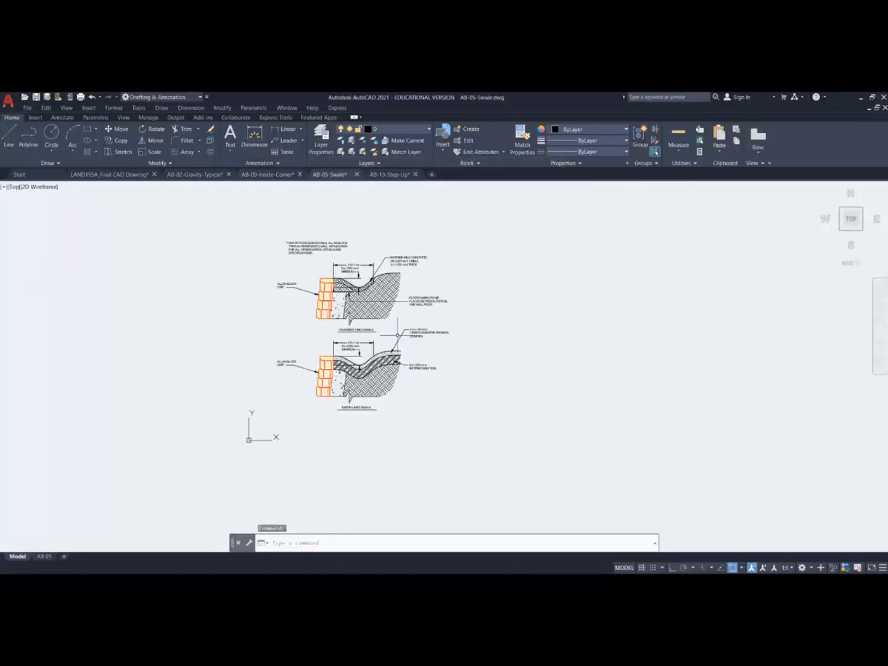
scroll(351, 292, up, 5)
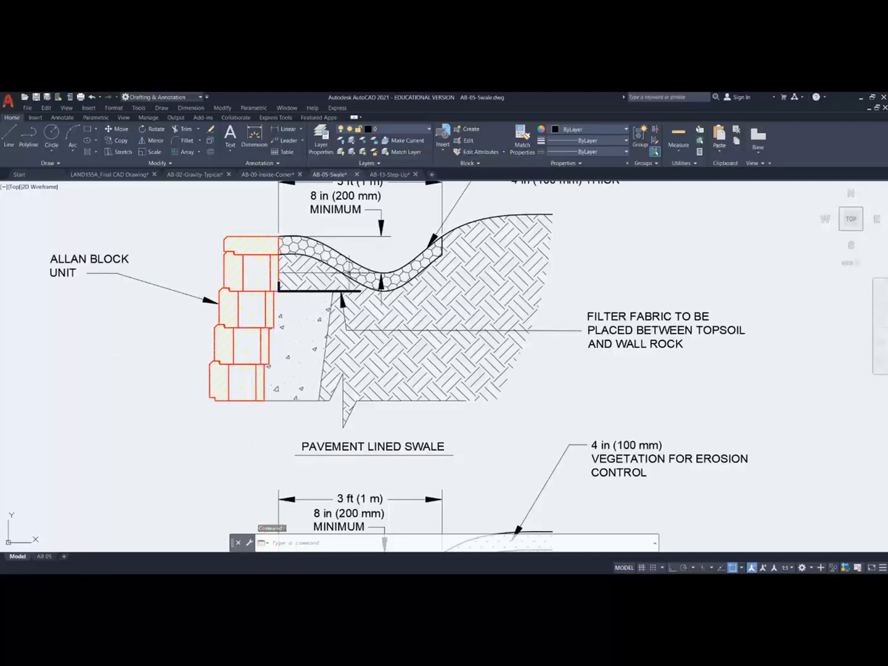
scroll(435, 295, down, 6)
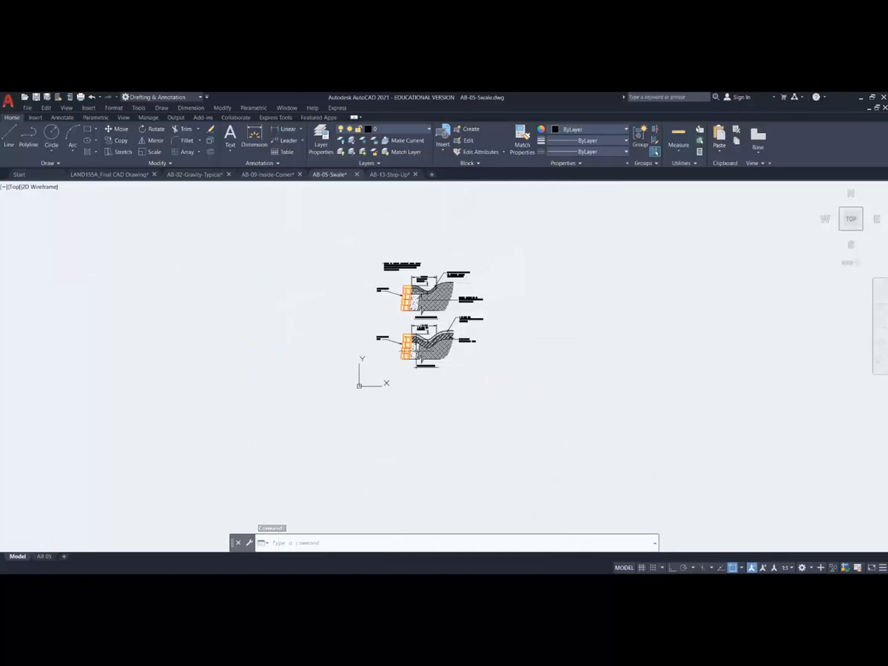
scroll(417, 345, up, 4)
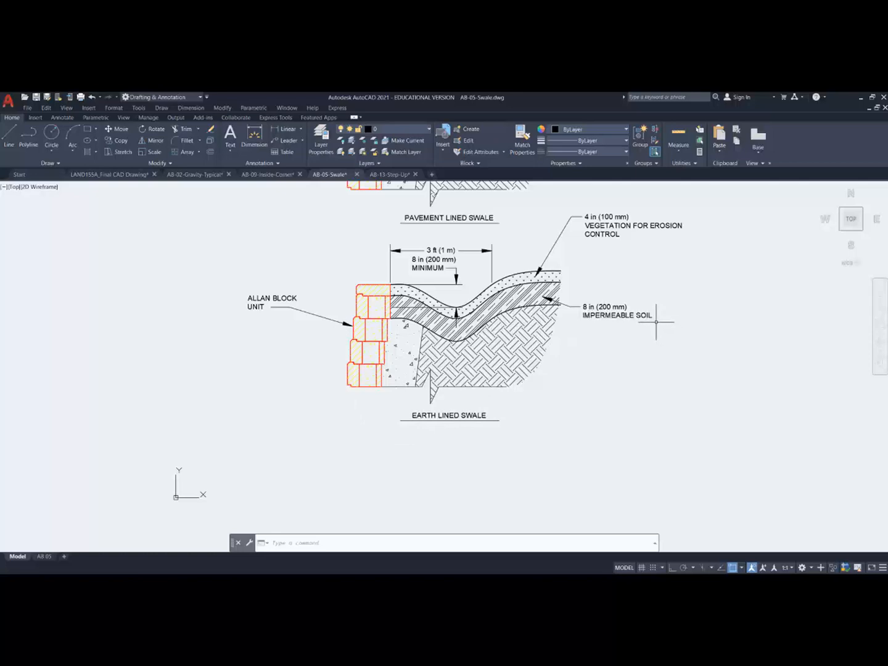
scroll(604, 338, down, 8)
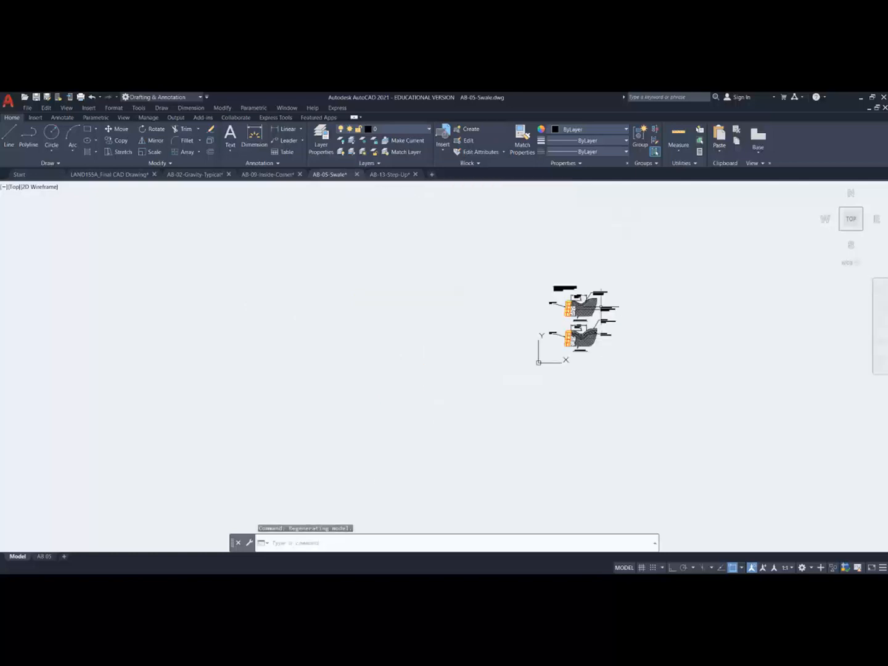
scroll(602, 303, up, 7)
middle_drag(585, 307, 470, 312)
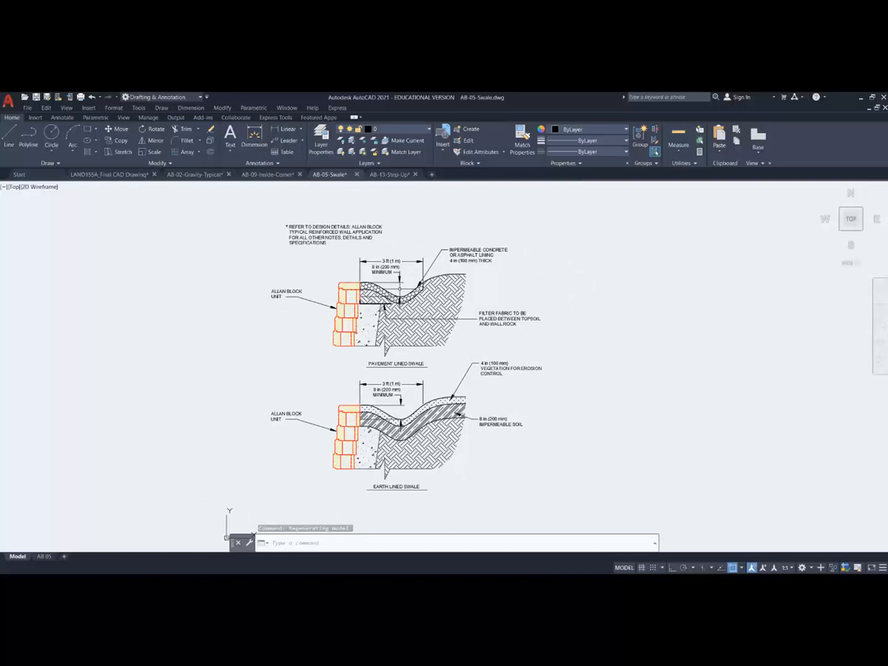
scroll(557, 296, down, 2)
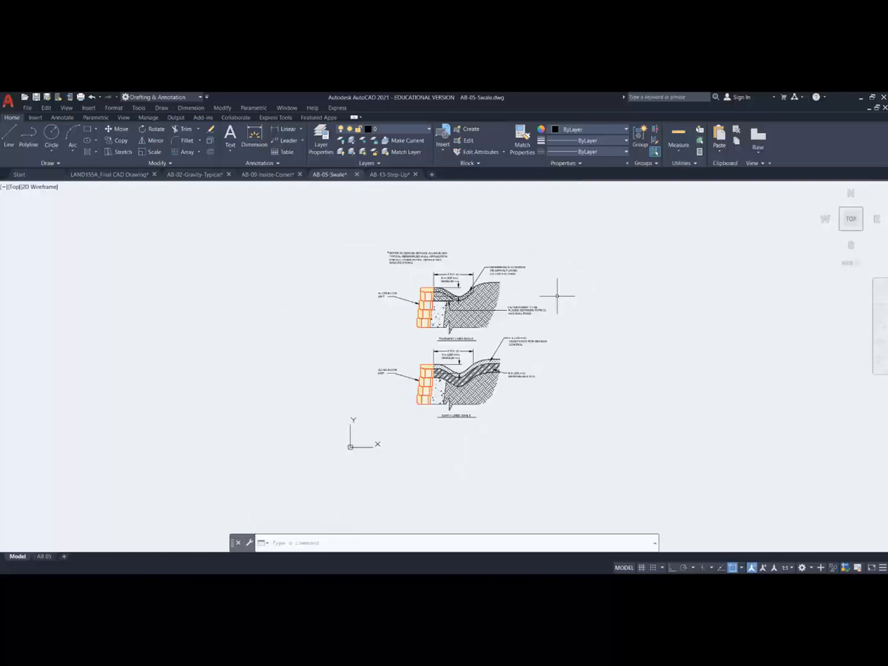
scroll(558, 296, down, 2)
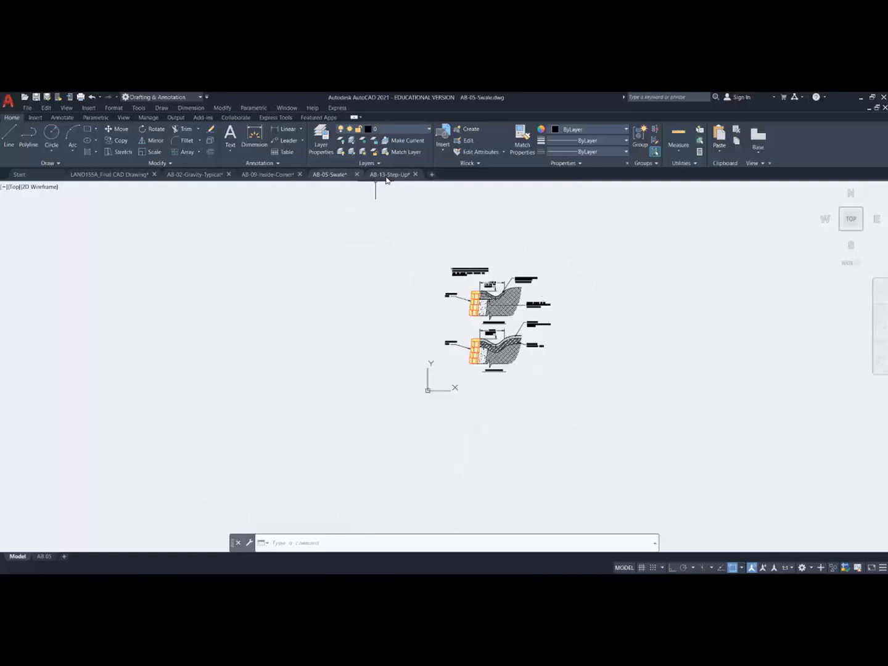
Step: Copy the entire detail in the AB-13-Step-Up drawing with a base point just below the right end of the granular rock base
mouse_move(387, 180)
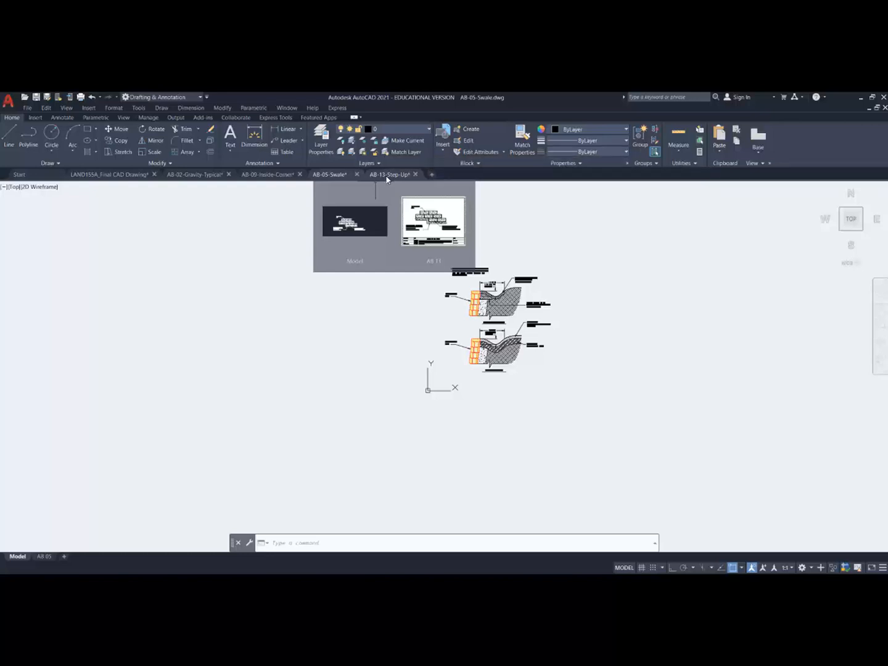
click(387, 176)
scroll(304, 426, up, 6)
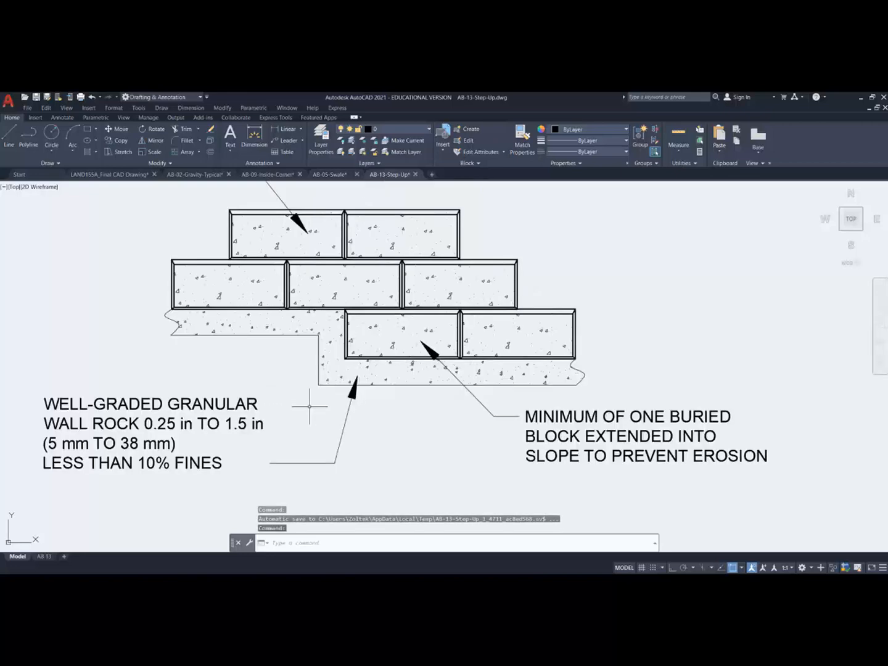
scroll(311, 401, down, 2)
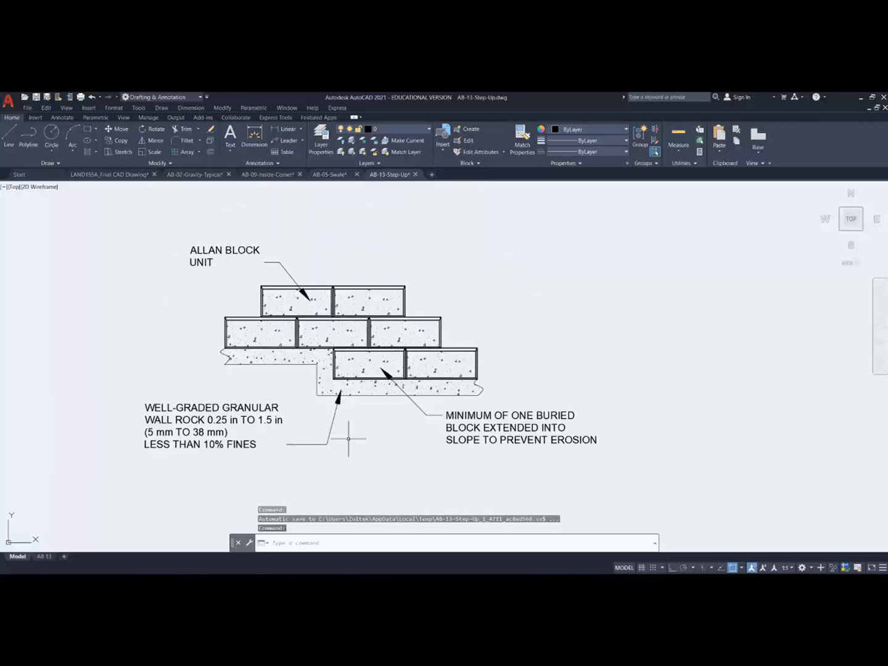
click(47, 108)
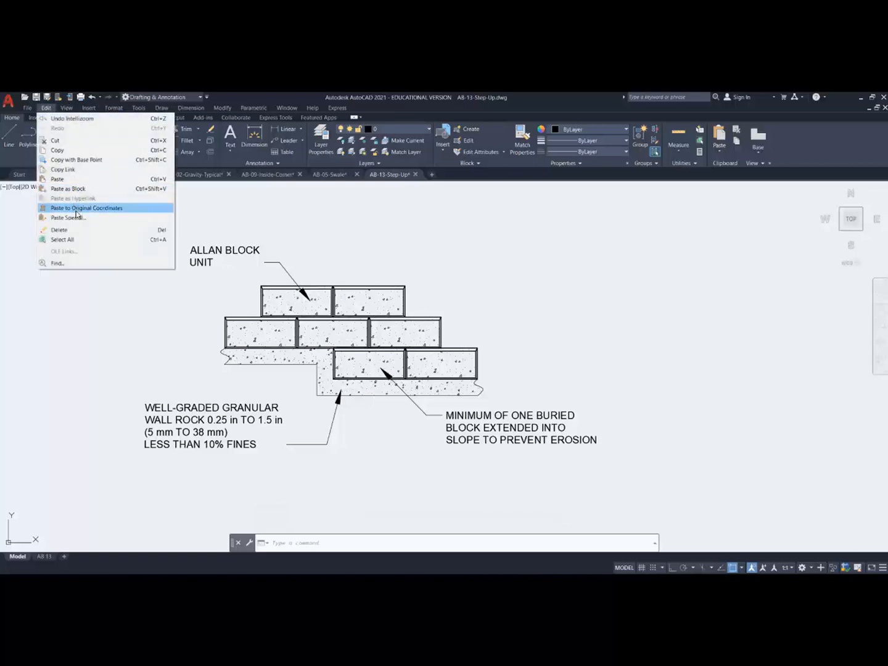
click(76, 159)
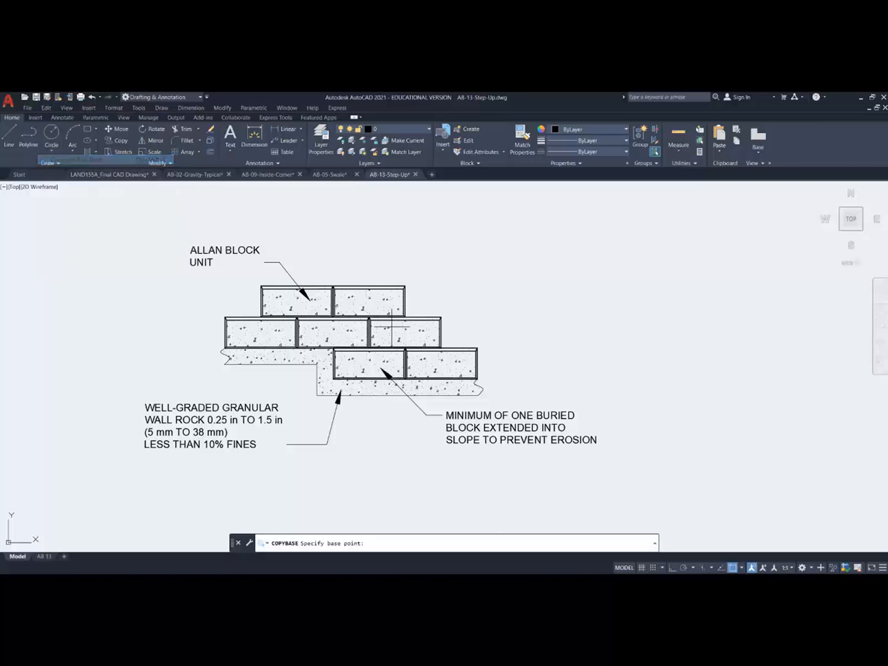
click(483, 402)
click(655, 488)
click(95, 196)
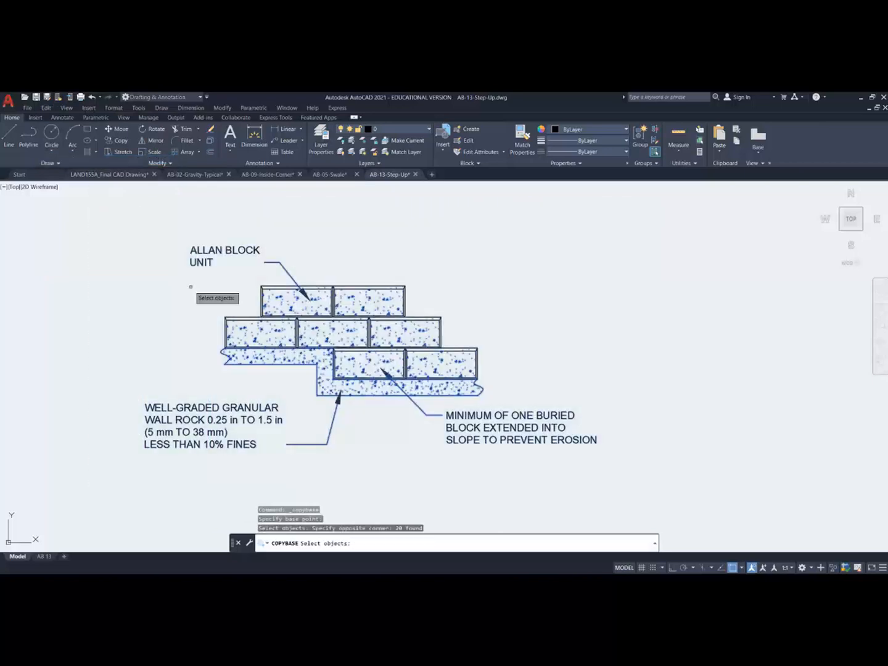
key(Return)
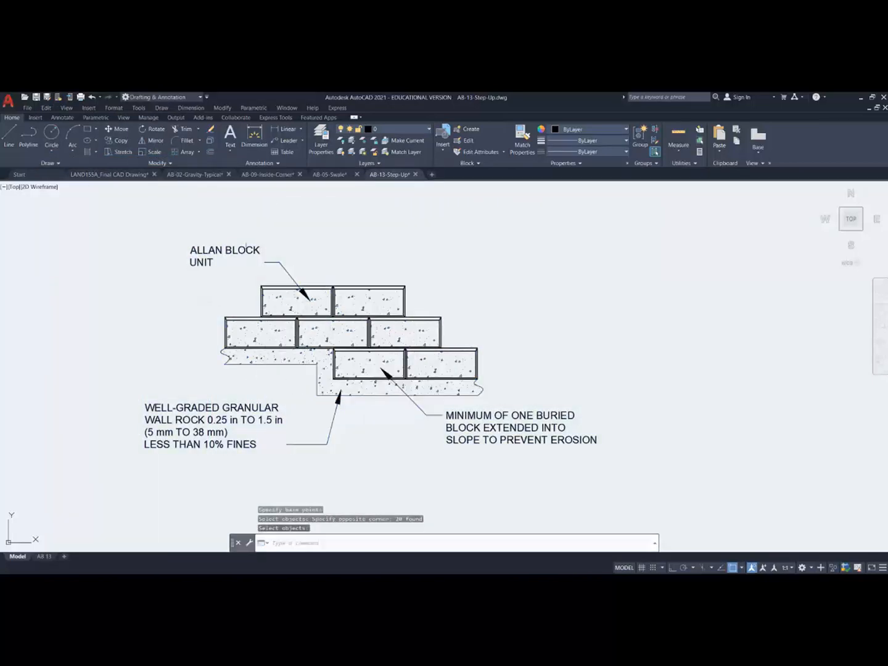
Step: Paste the step-up detail into the LAND155A_Final CAD Drawing, in the empty space to the right of the wall detail
click(120, 175)
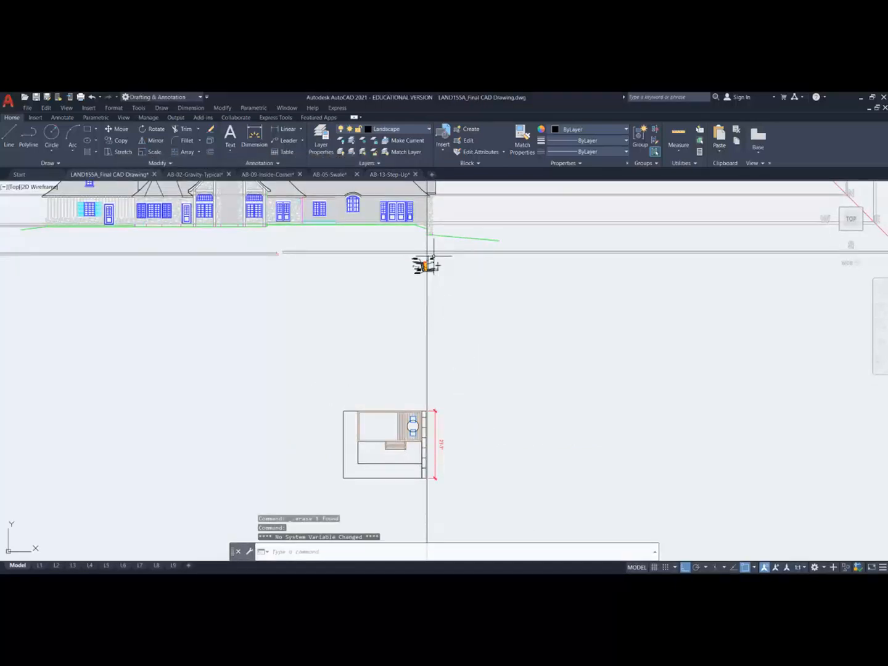
scroll(434, 257, up, 8)
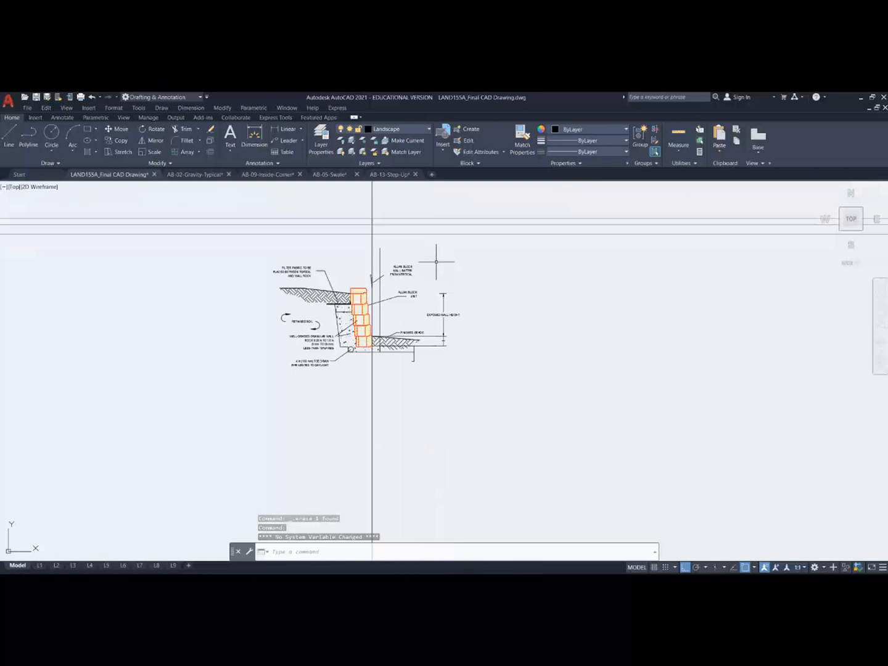
click(46, 108)
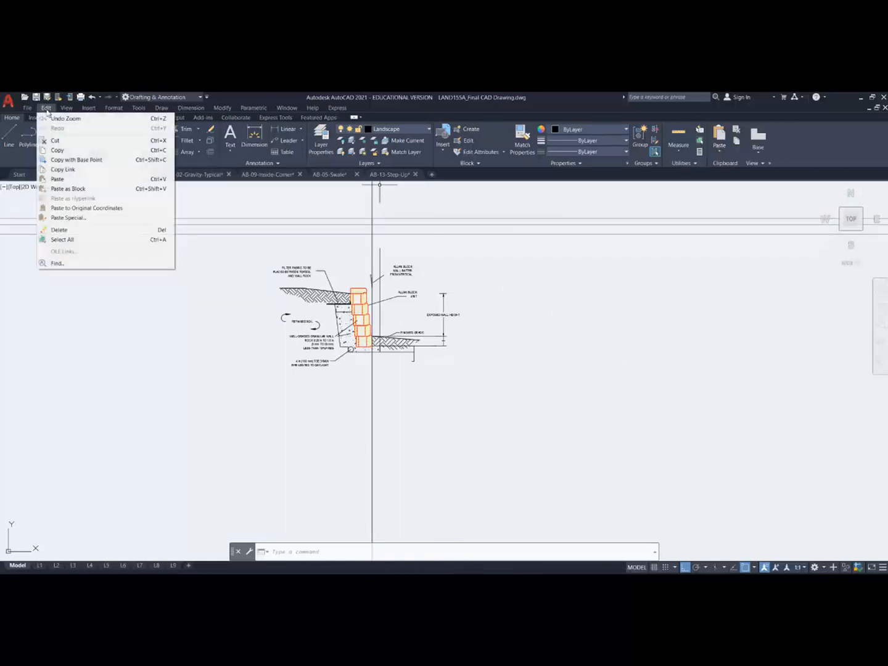
click(63, 181)
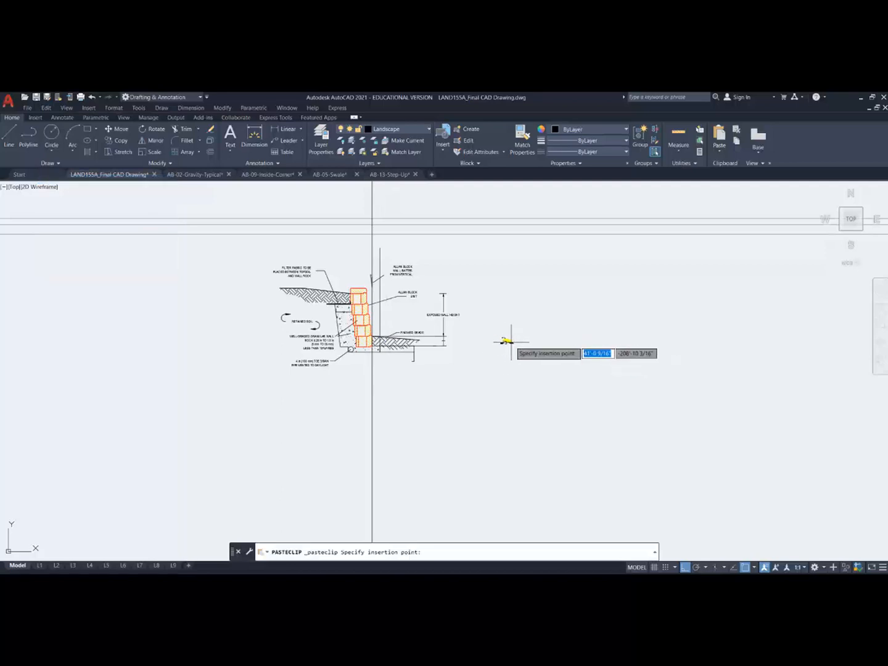
click(511, 341)
Step: Compare the block size in the pasted step-up detail with the block units in the wall detail
scroll(518, 336, up, 2)
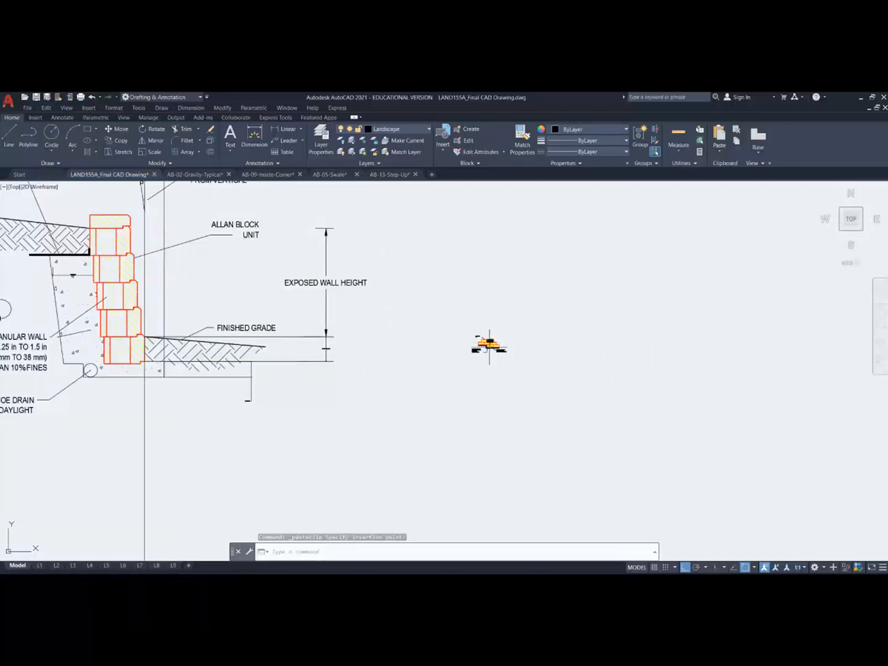
scroll(490, 346, up, 1)
scroll(487, 341, down, 4)
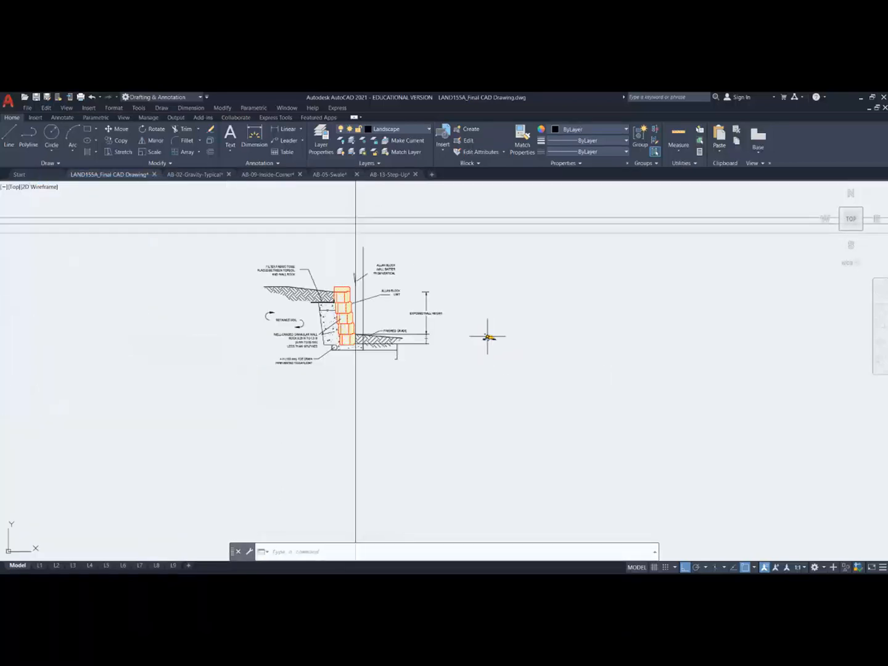
scroll(491, 336, up, 3)
scroll(491, 336, up, 4)
scroll(475, 367, down, 6)
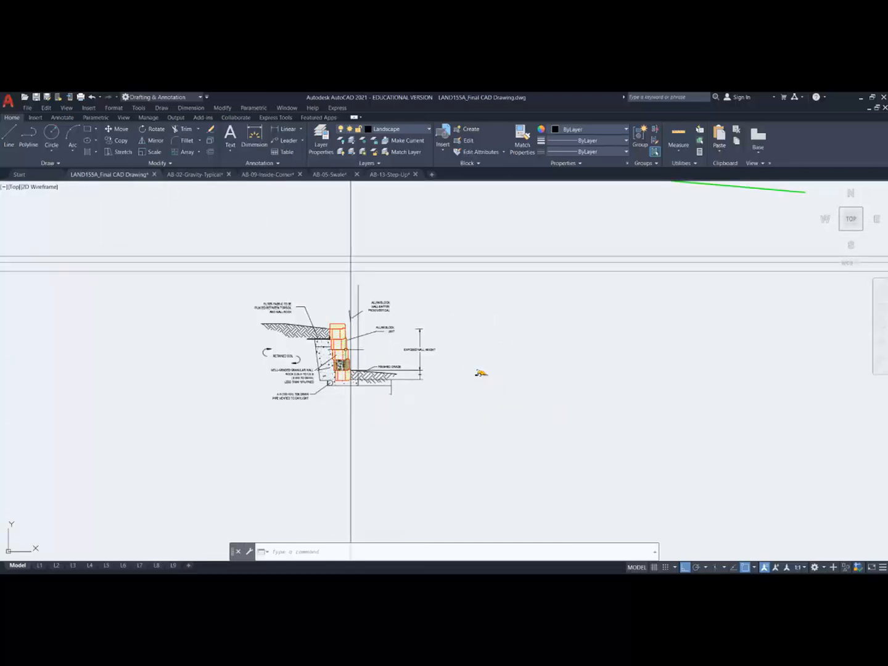
scroll(348, 347, up, 5)
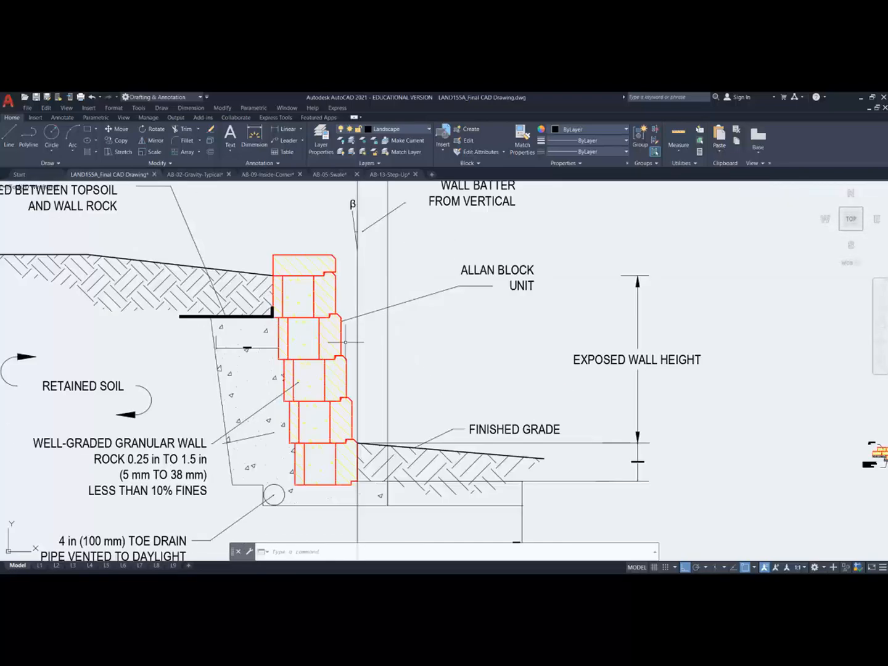
Step: Draw two horizontal construction lines through the top and bottom of the third-from-top exposed block in the wall detail
click(59, 163)
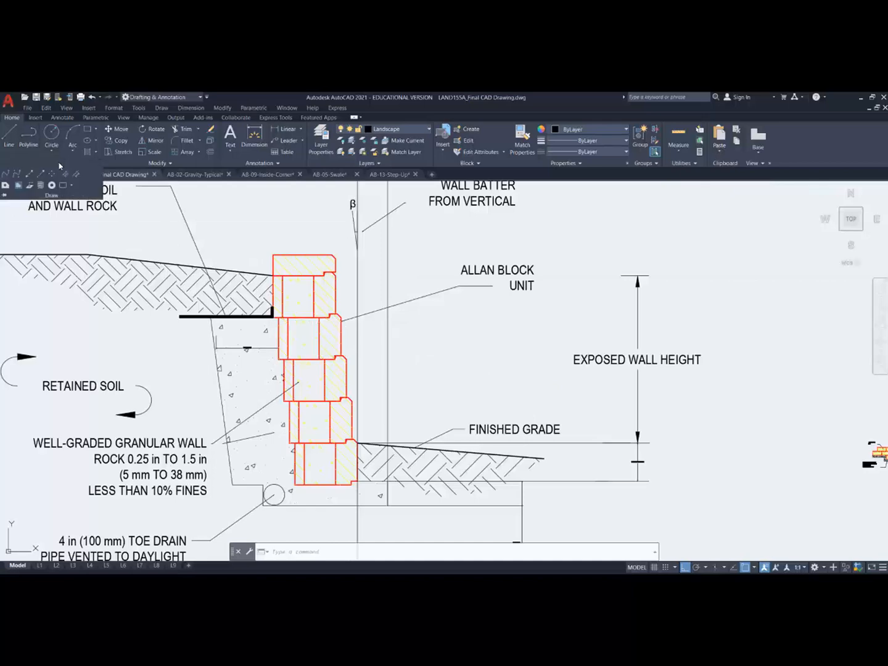
click(28, 176)
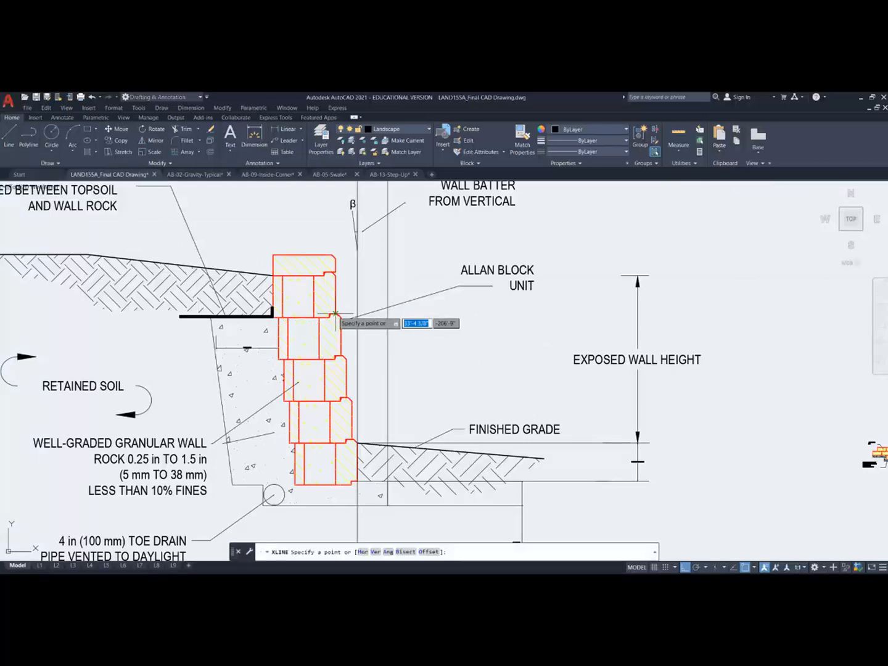
click(335, 313)
click(460, 327)
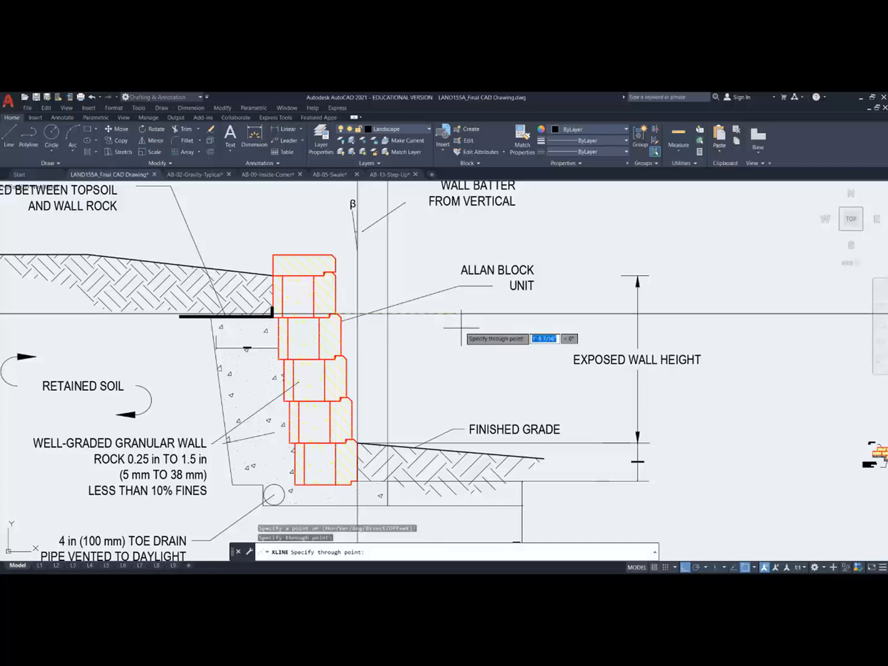
key(Return)
key(Return)
click(343, 356)
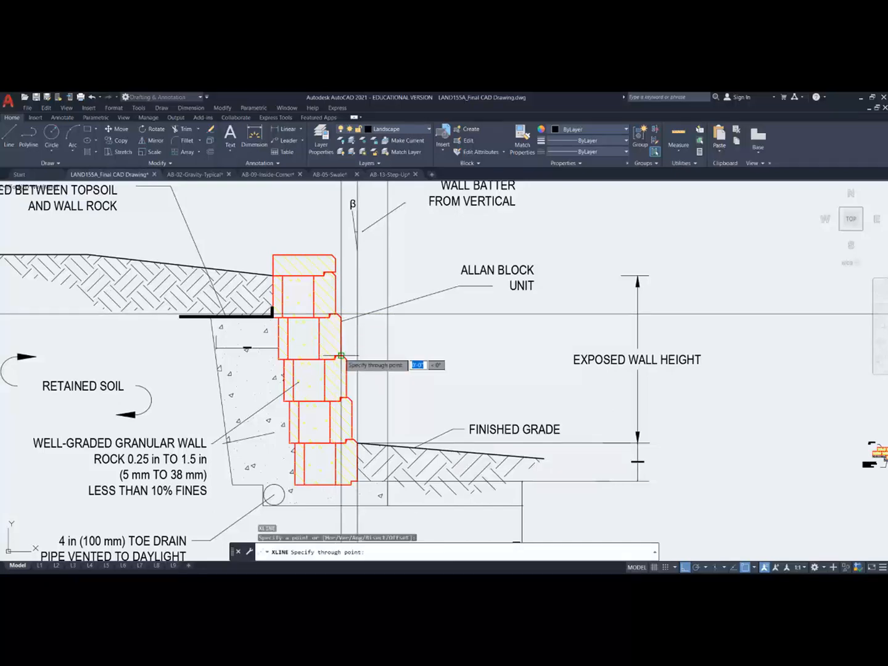
click(512, 350)
key(Return)
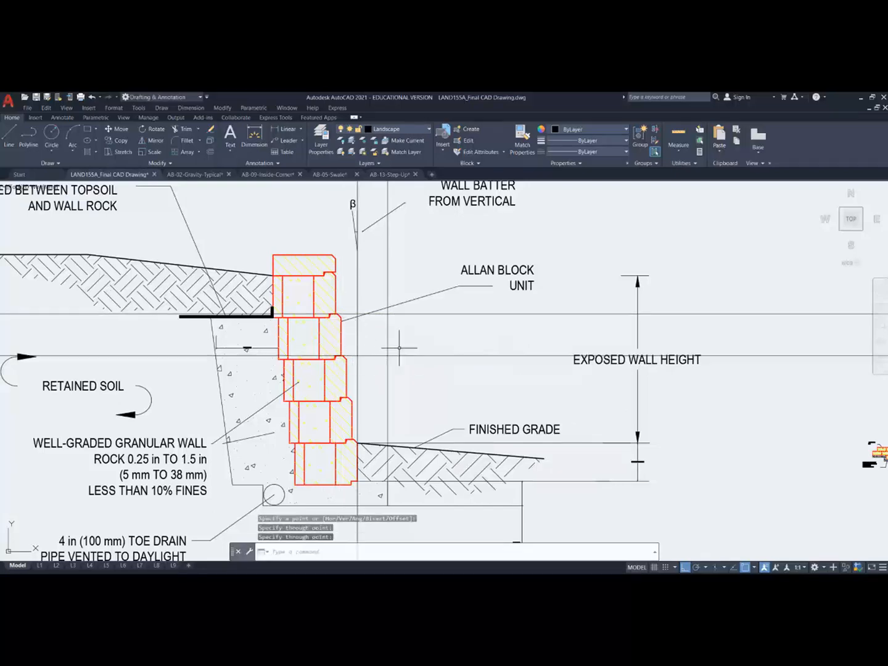
Step: Move the whole step-up detail straight up so its top course's upper right corner meets the upper construction line, using a perpendicular snap
scroll(399, 348, down, 5)
scroll(526, 391, up, 5)
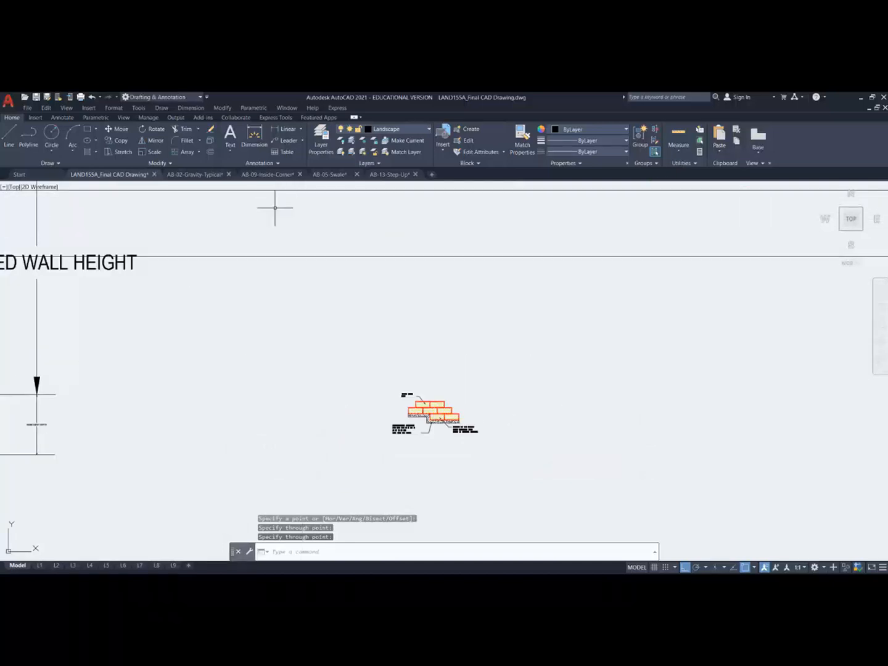
click(118, 129)
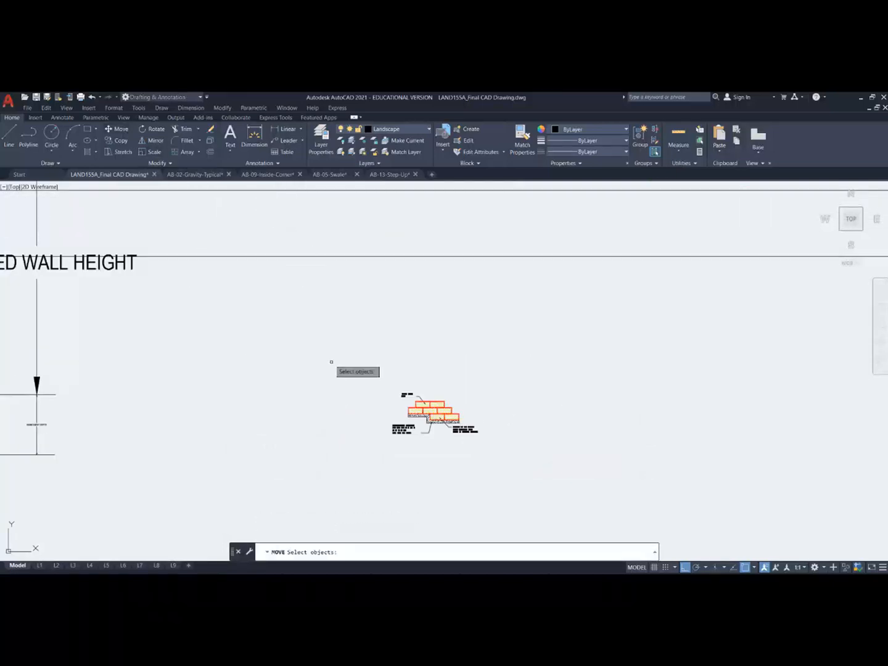
click(336, 366)
click(510, 470)
scroll(440, 389, up, 5)
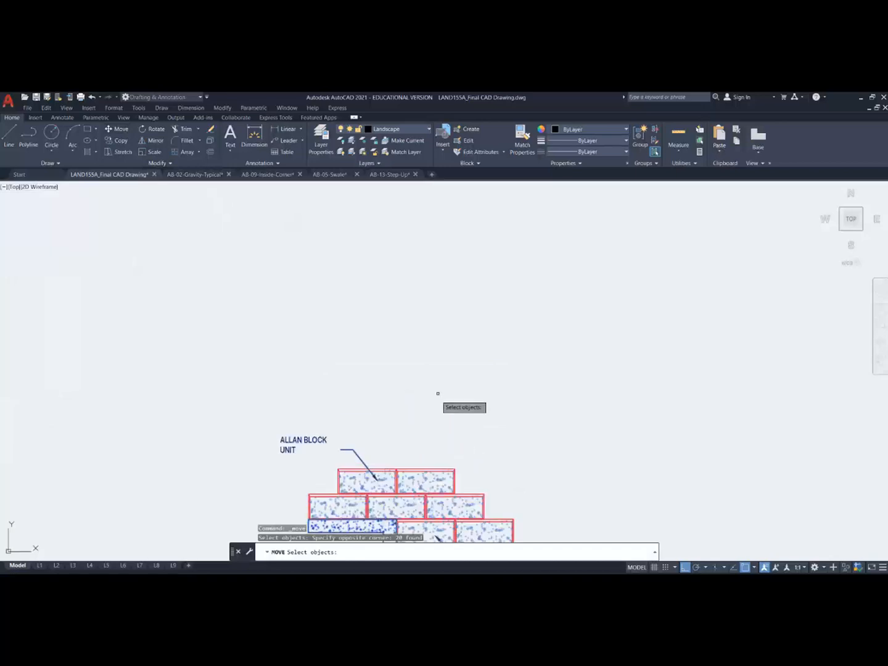
key(Return)
click(454, 469)
scroll(451, 413, down, 5)
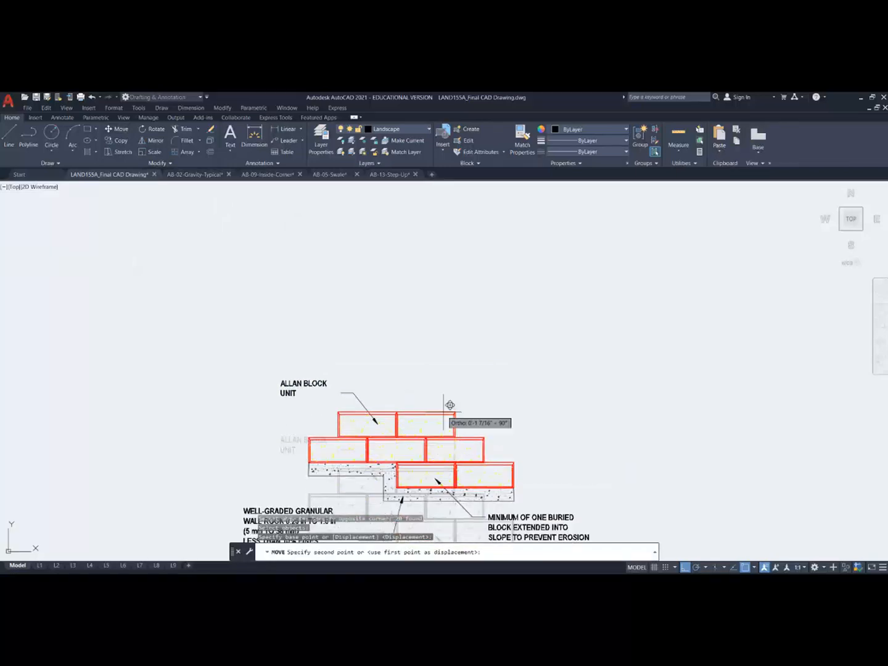
shift+right_click(455, 250)
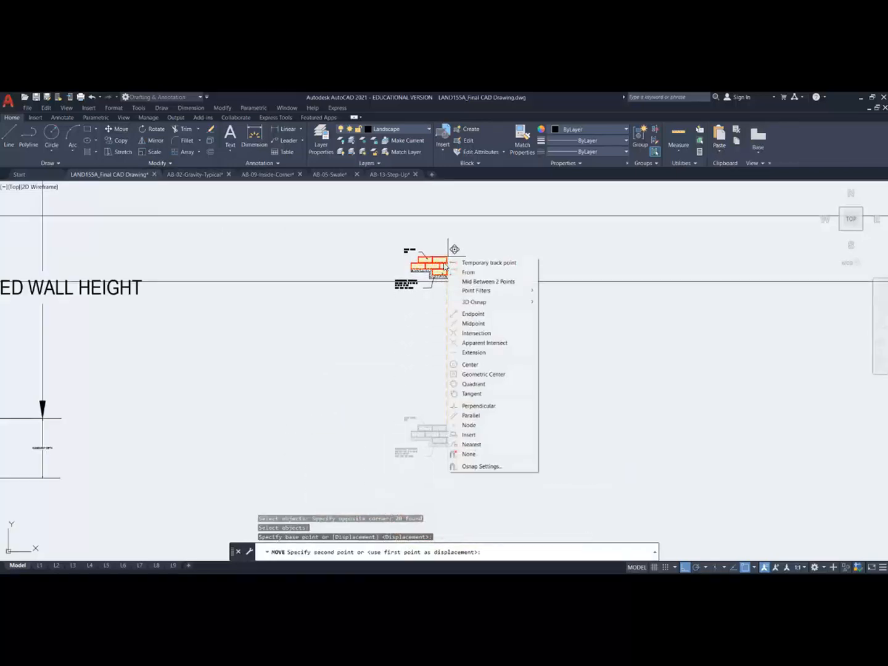
click(480, 406)
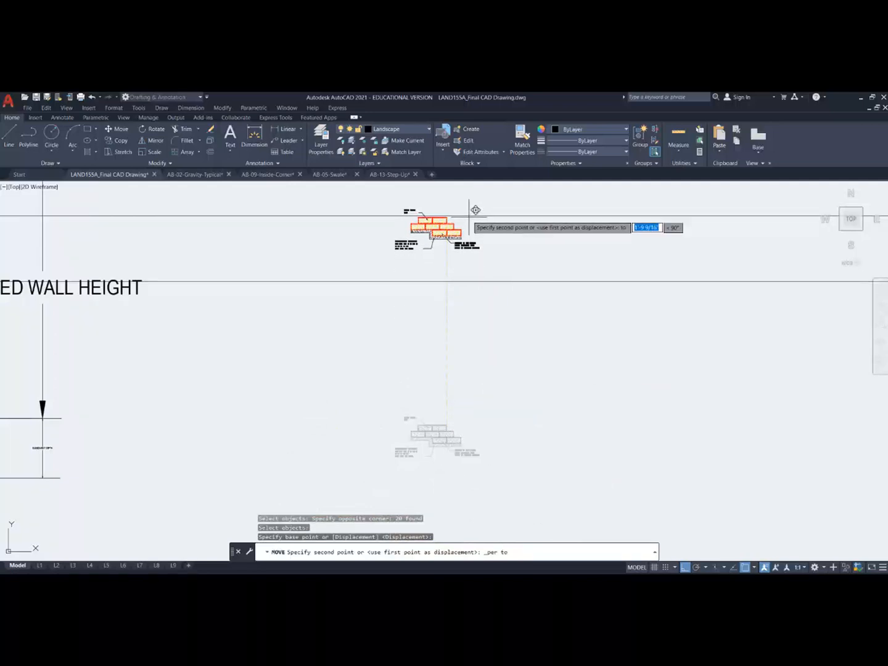
click(469, 220)
scroll(468, 219, up, 5)
scroll(444, 197, down, 4)
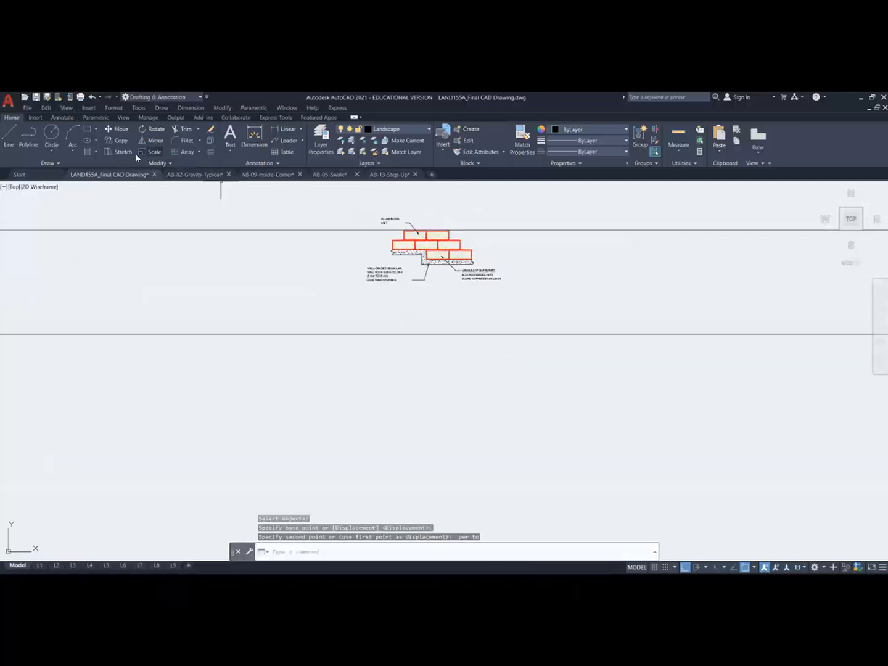
Step: Scale the step-up detail from its top course's upper right corner by reference, fitting one block course height between the two construction lines
click(151, 151)
click(303, 193)
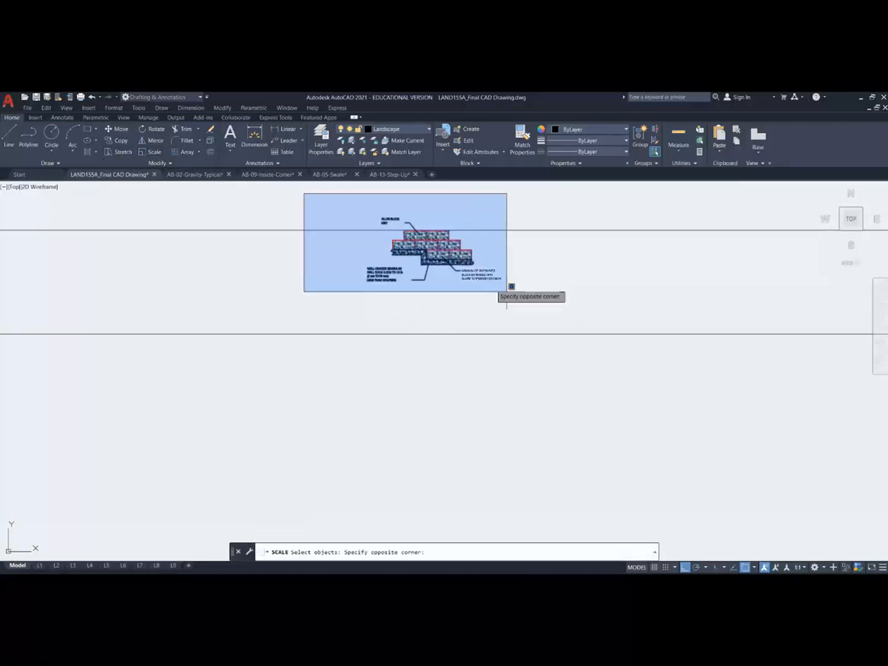
click(562, 322)
scroll(453, 222, up, 8)
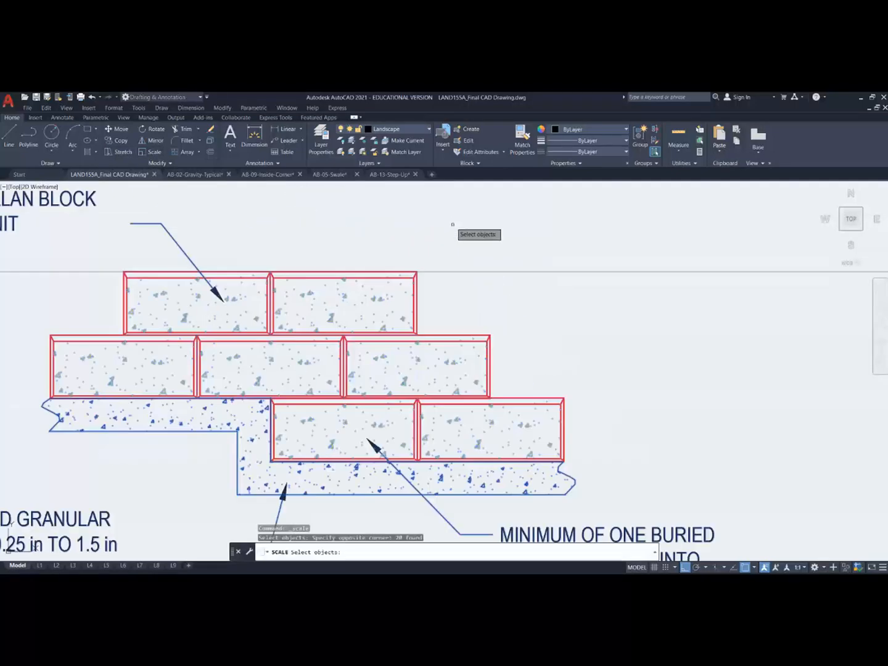
key(Return)
click(417, 272)
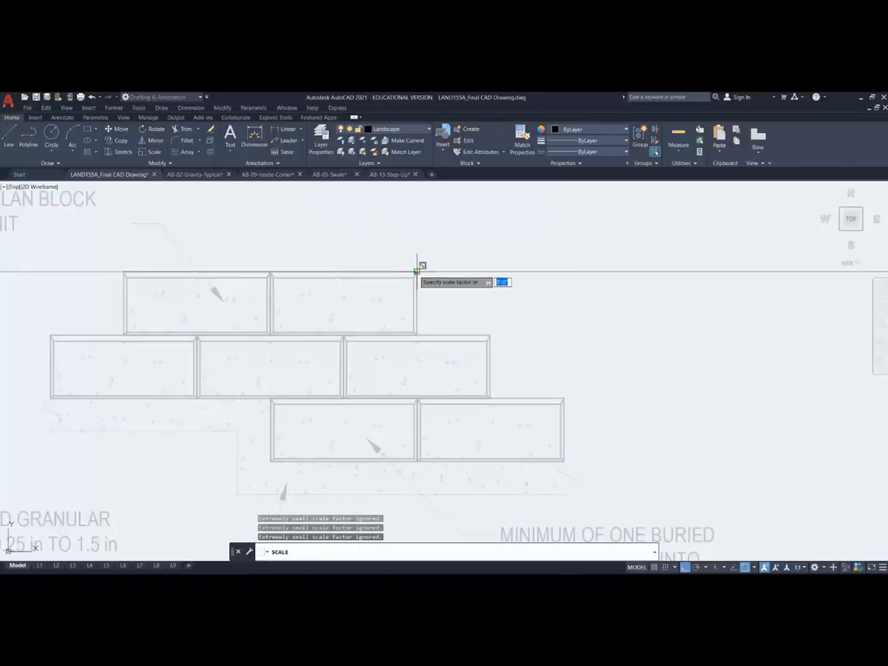
key(Return)
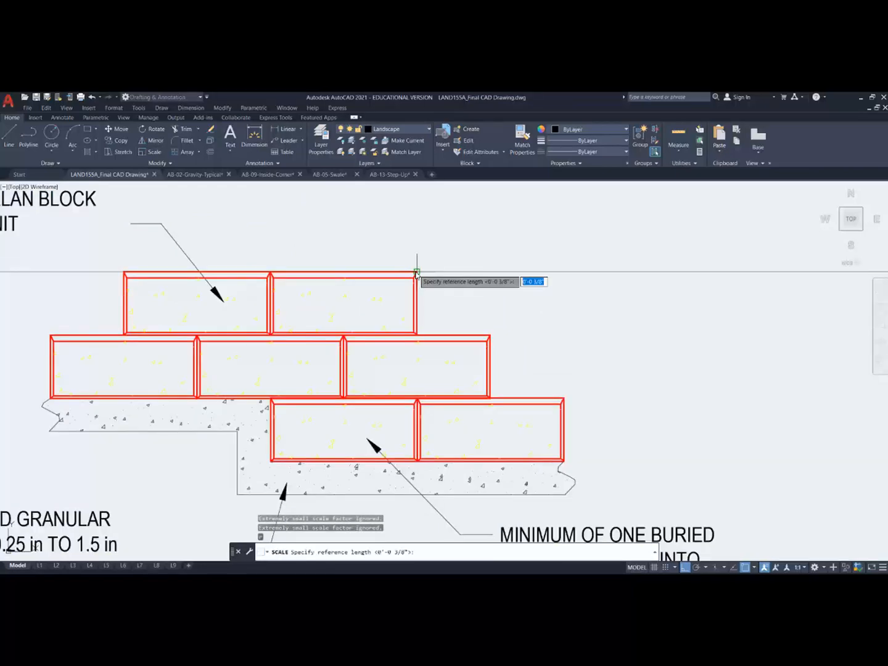
click(416, 272)
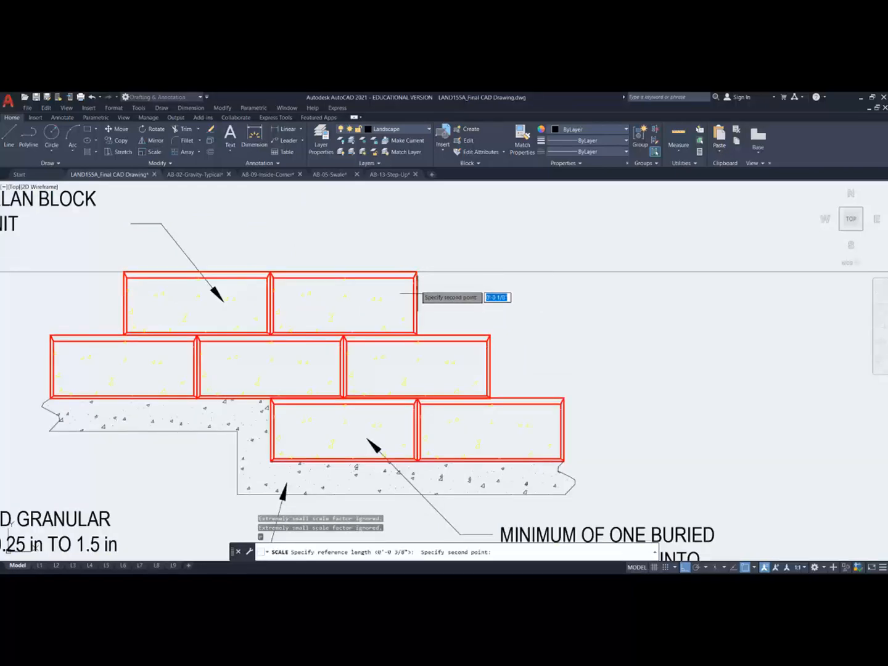
click(420, 335)
scroll(420, 331, down, 6)
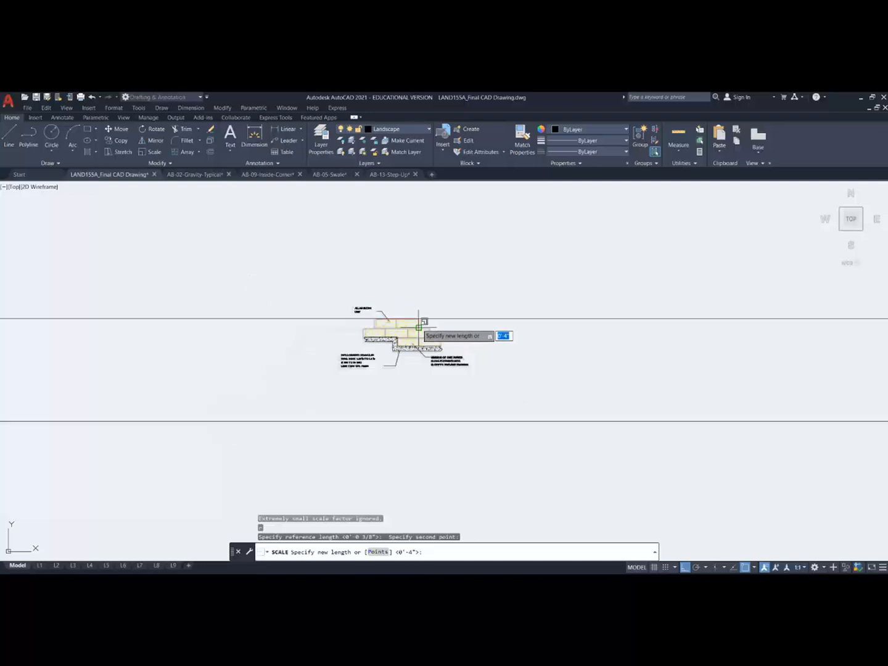
shift+right_click(419, 328)
click(466, 474)
scroll(452, 469, up, 5)
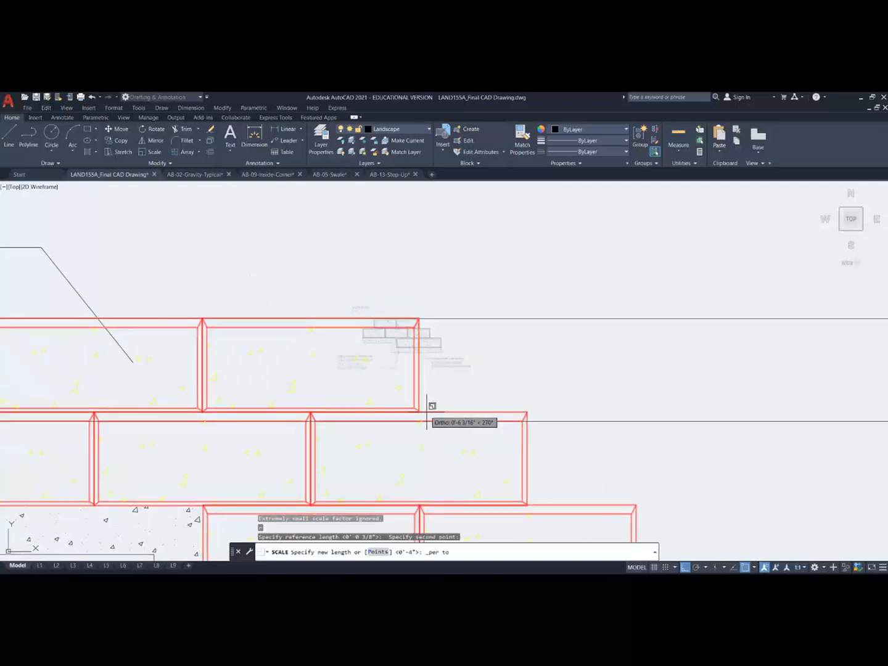
click(427, 422)
scroll(486, 379, down, 7)
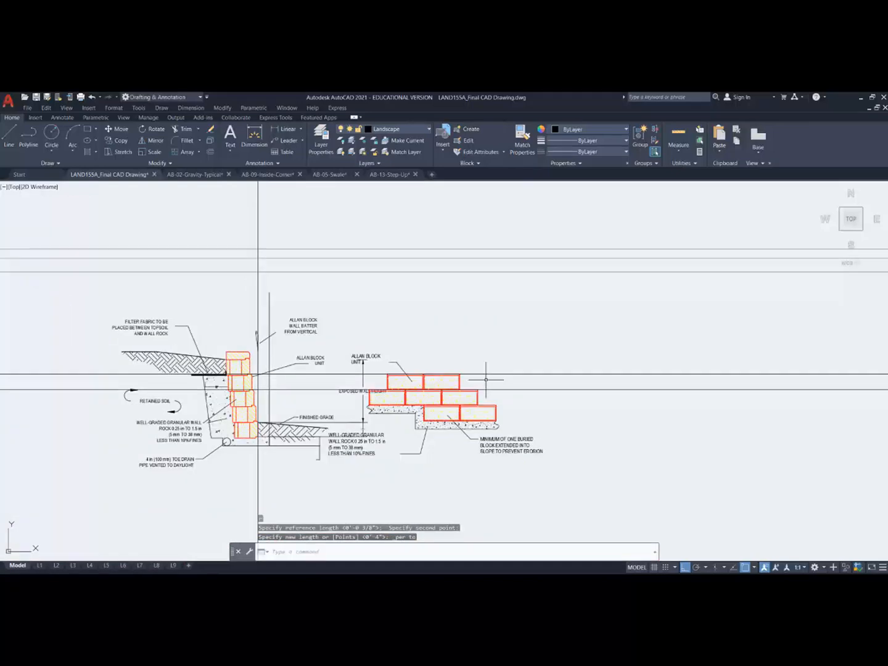
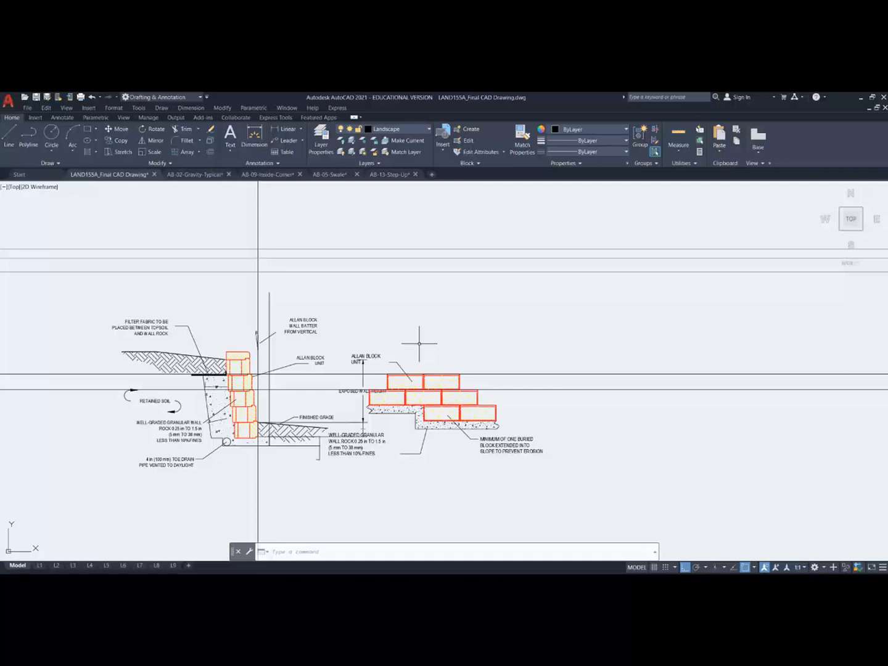
Step: Move the step-up detail horizontally to the right, clear of the wall detail's exposed wall height dimension
click(120, 129)
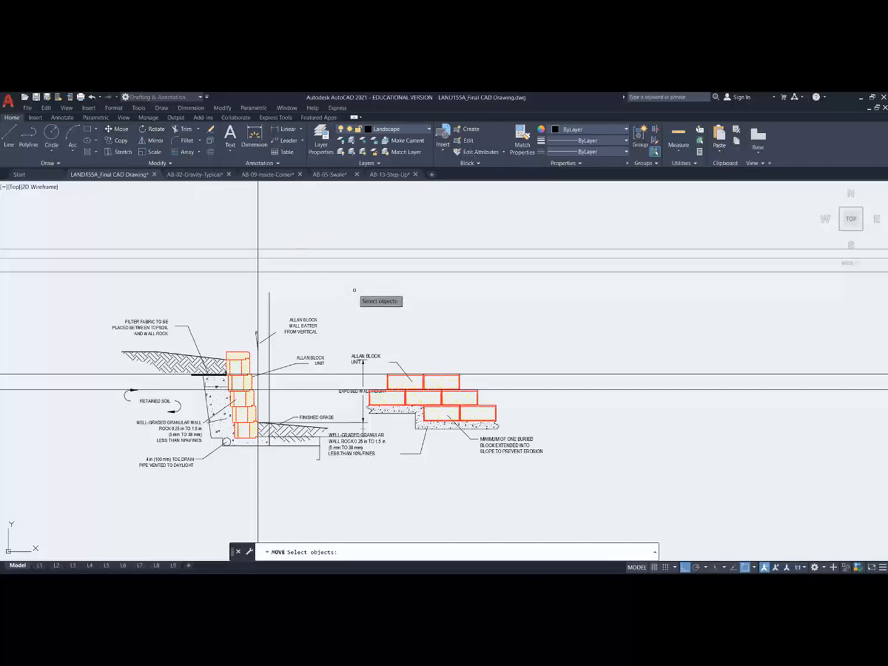
key(Return)
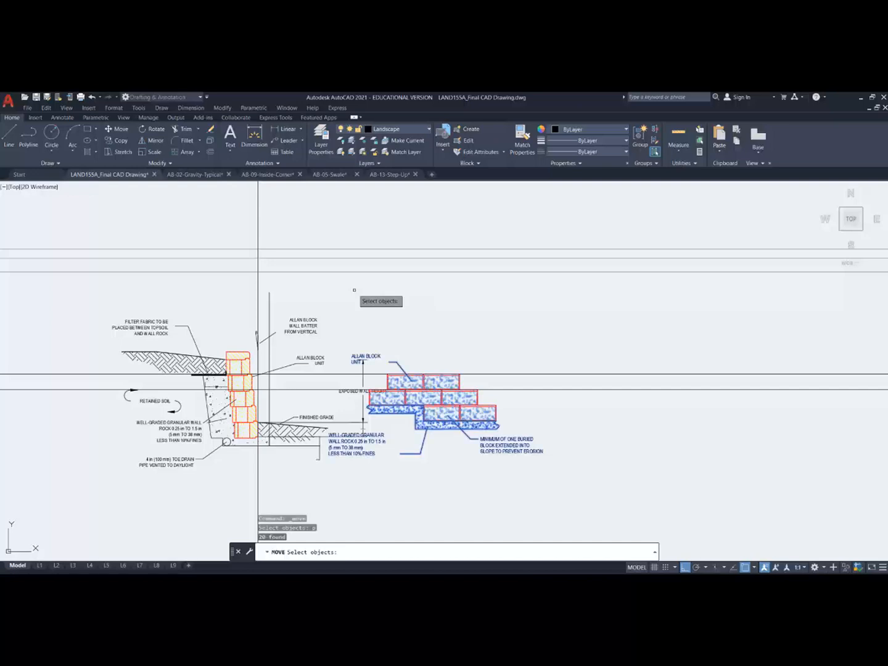
key(Return)
click(433, 334)
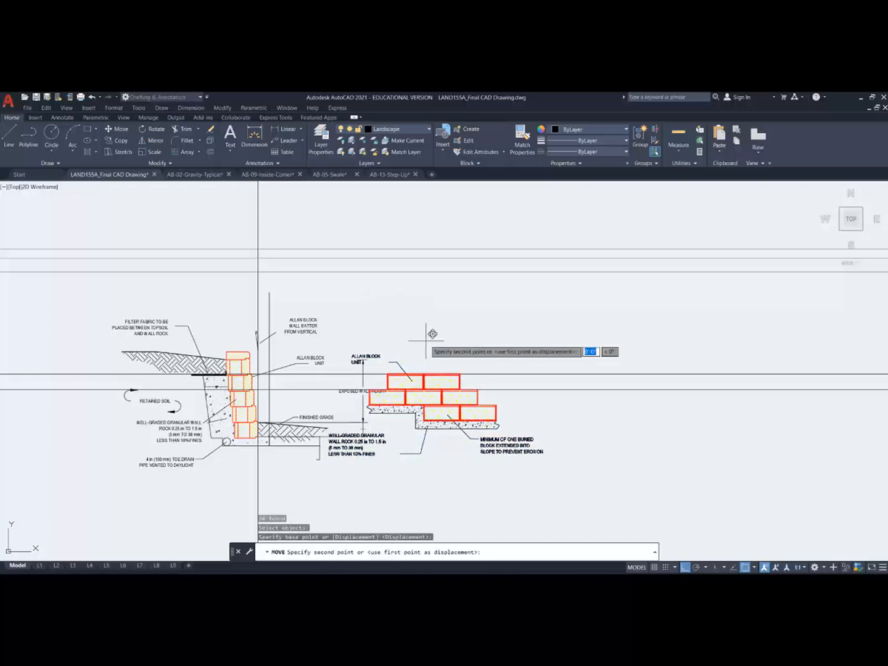
click(519, 335)
Step: Copy the brick hatch from the right-hand side elevation's wall into the empty space to the right of the step-up detail
scroll(512, 341, down, 5)
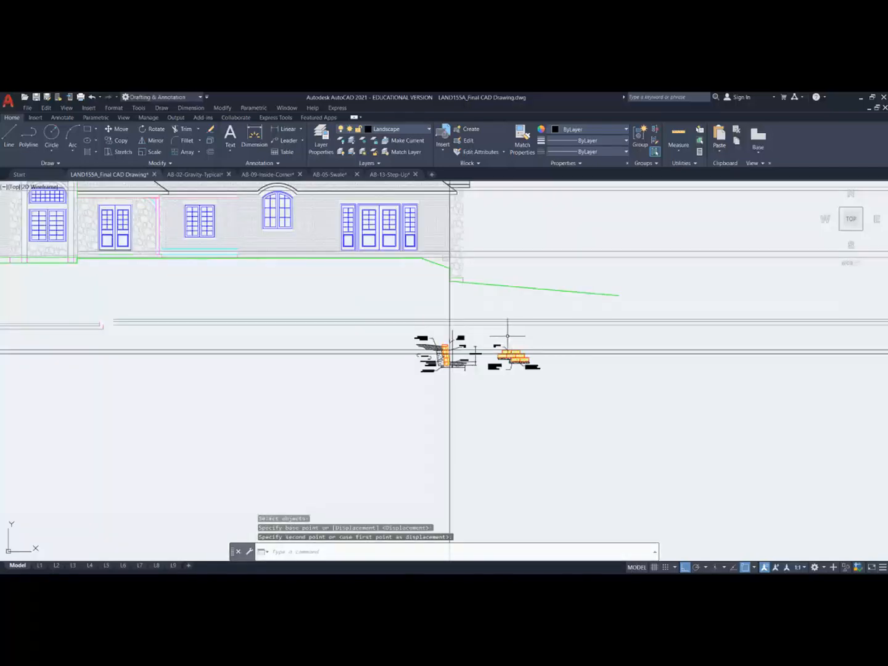
scroll(509, 337, down, 3)
middle_drag(503, 312, 195, 571)
middle_drag(235, 308, 272, 483)
scroll(659, 290, up, 8)
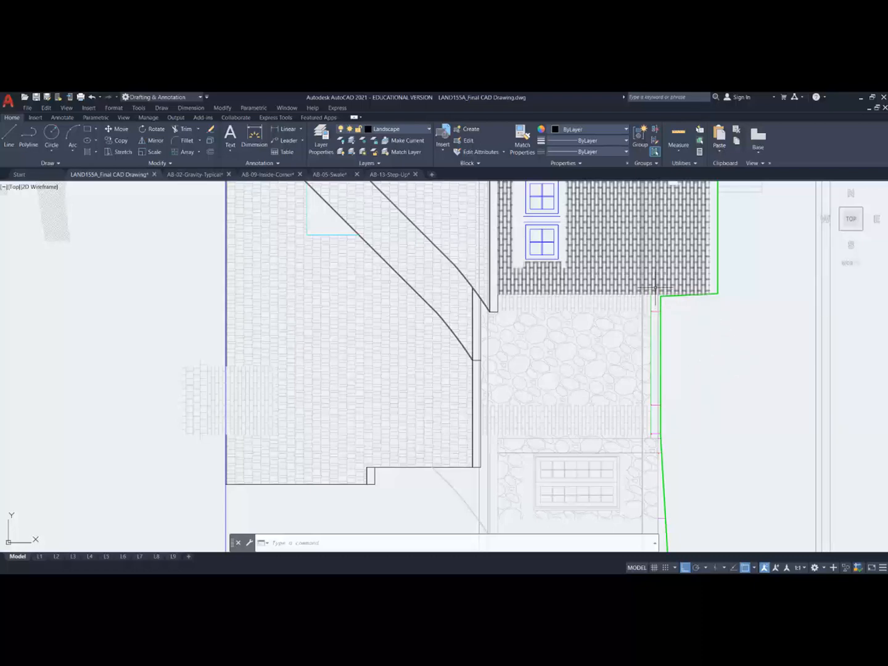
scroll(655, 288, up, 4)
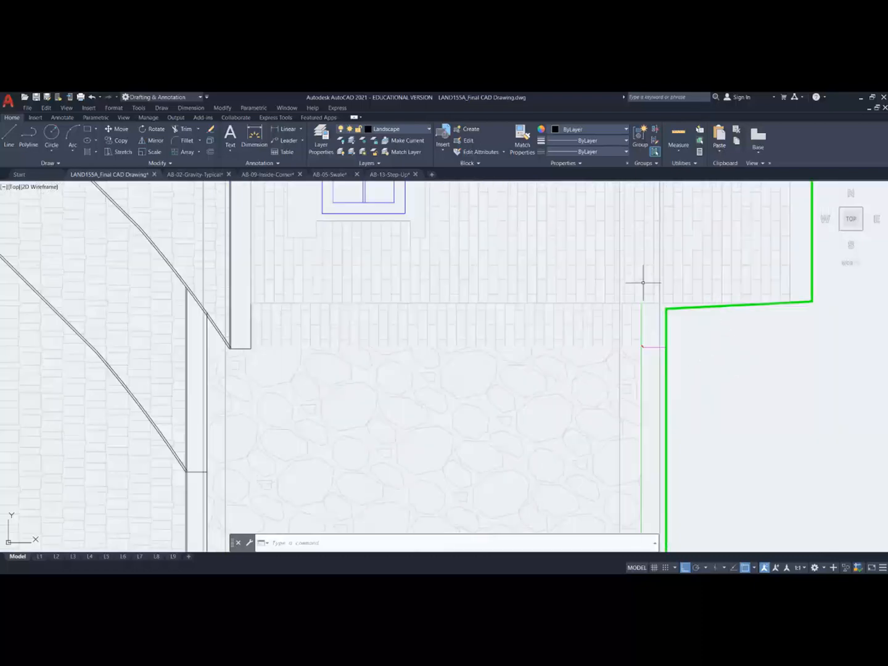
click(121, 141)
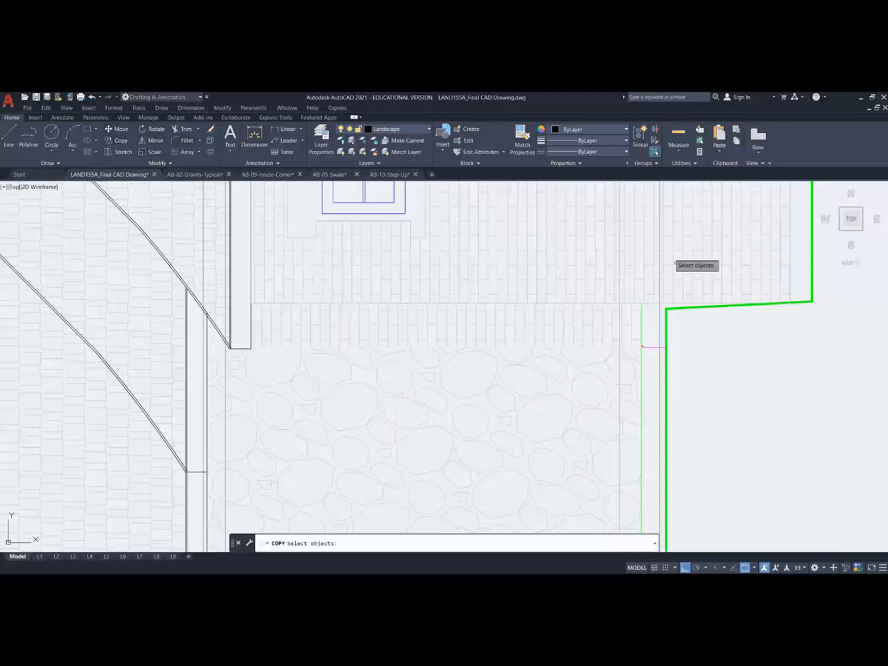
click(679, 305)
click(673, 287)
key(Return)
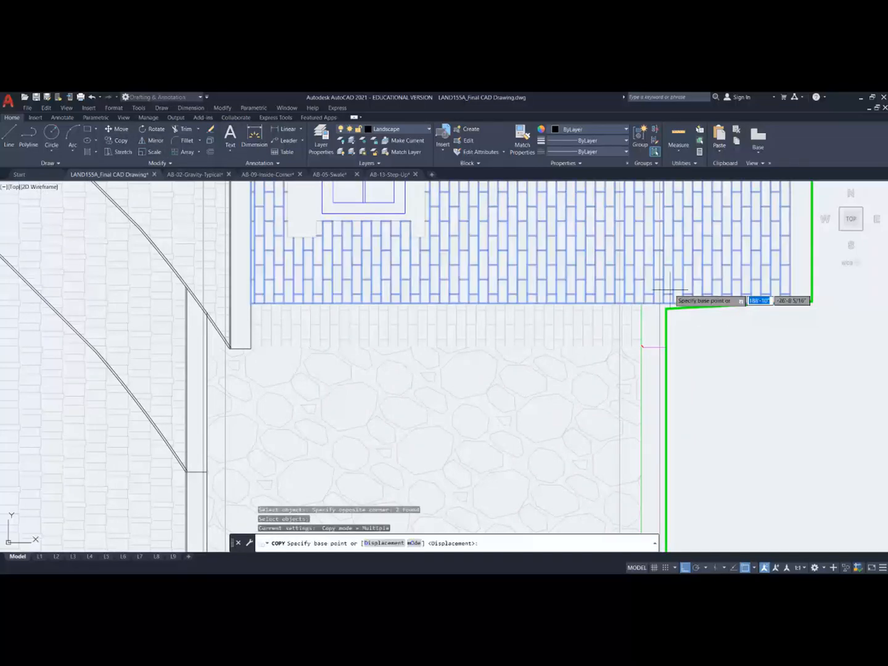
click(670, 290)
scroll(676, 293, down, 6)
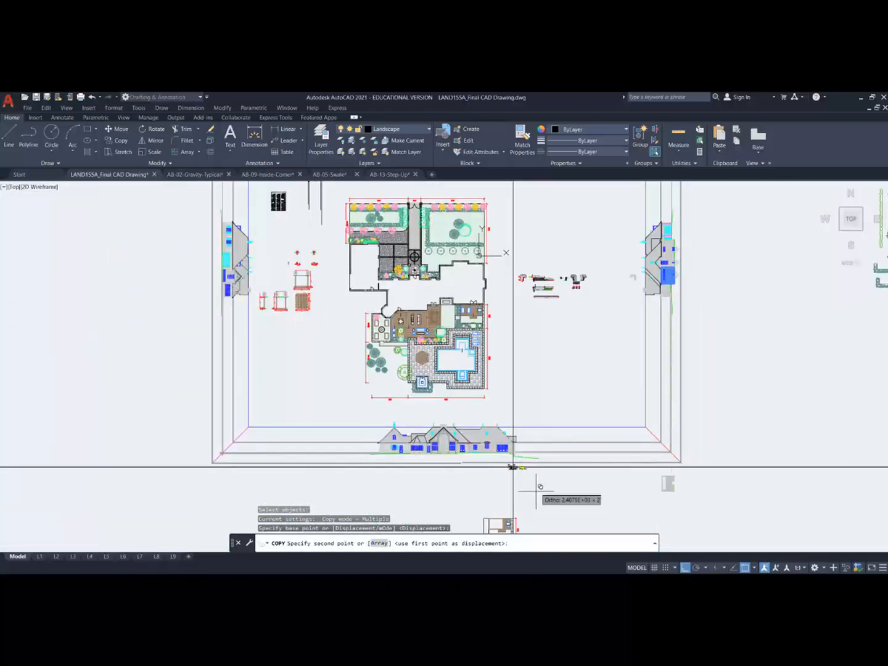
middle_drag(531, 476, 435, 404)
scroll(418, 383, up, 8)
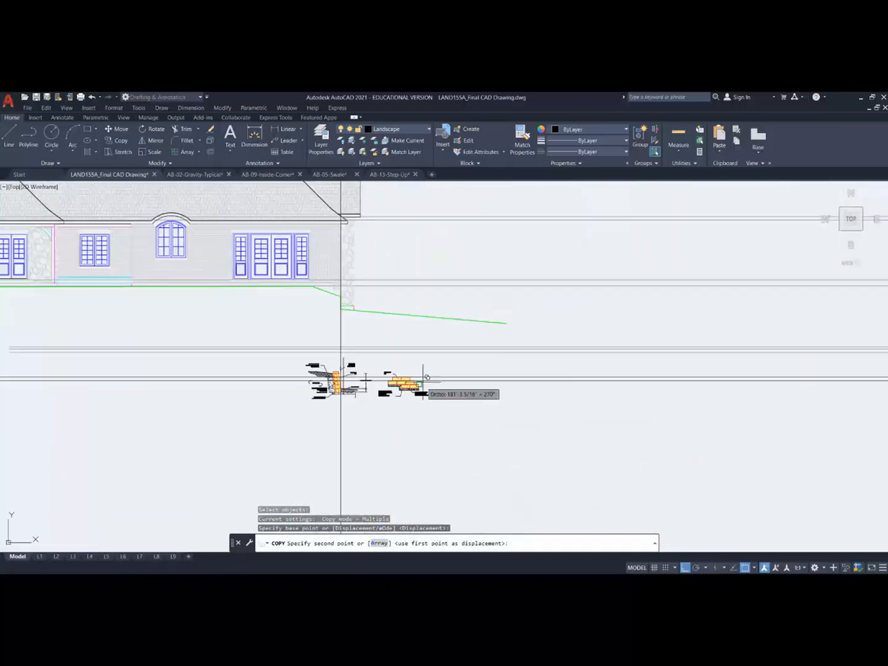
scroll(445, 387, up, 5)
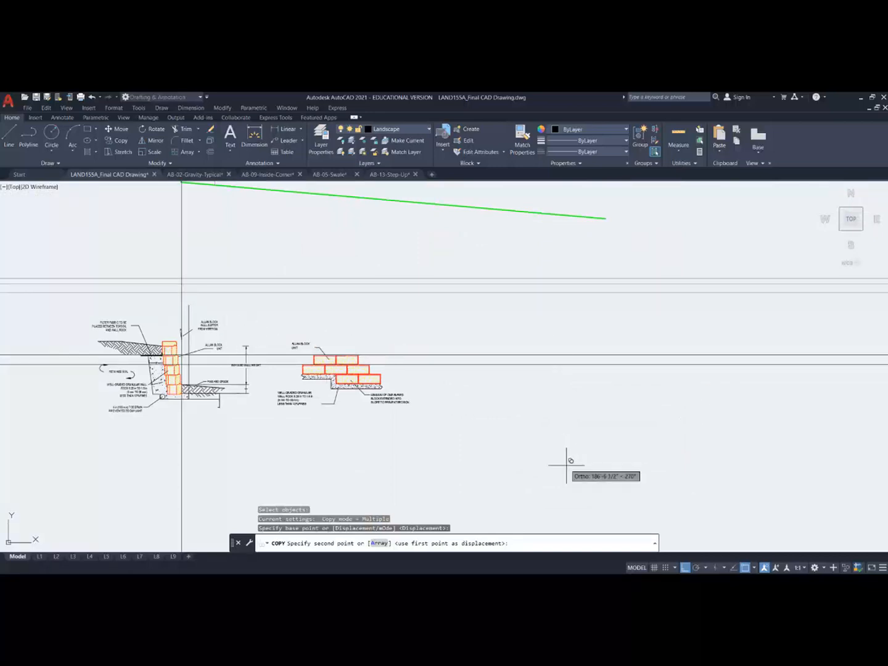
key(F8)
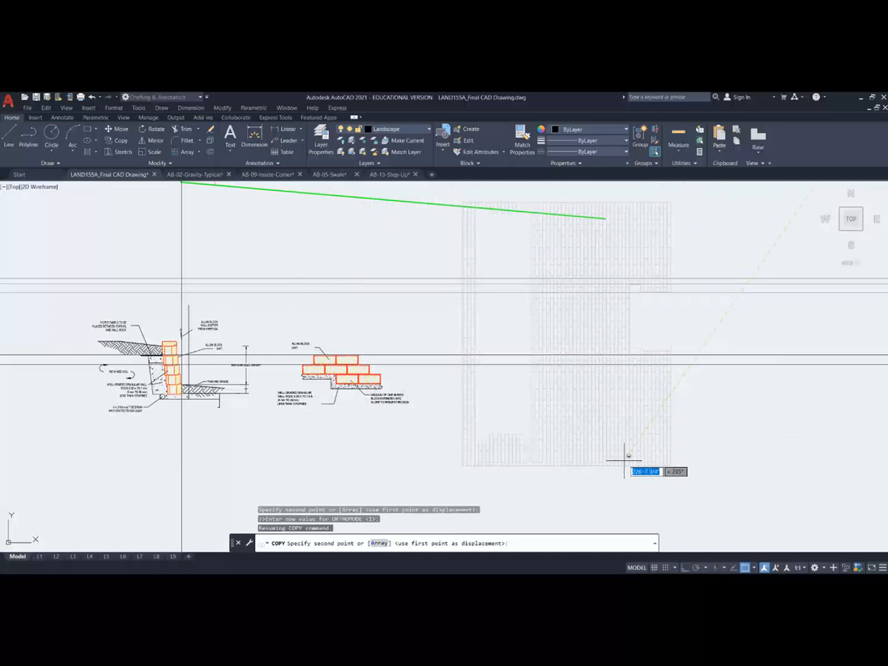
key(F8)
click(626, 450)
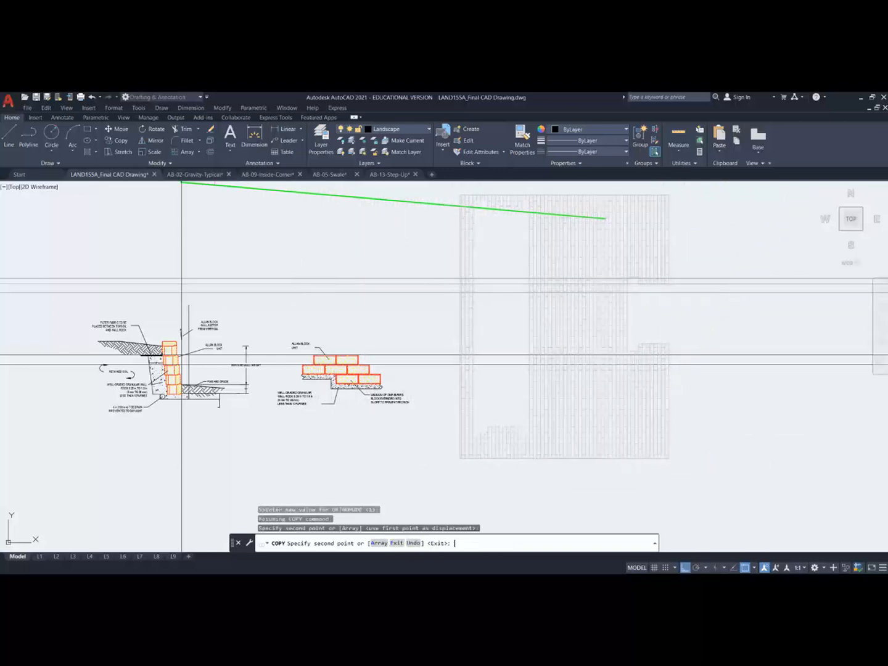
key(Return)
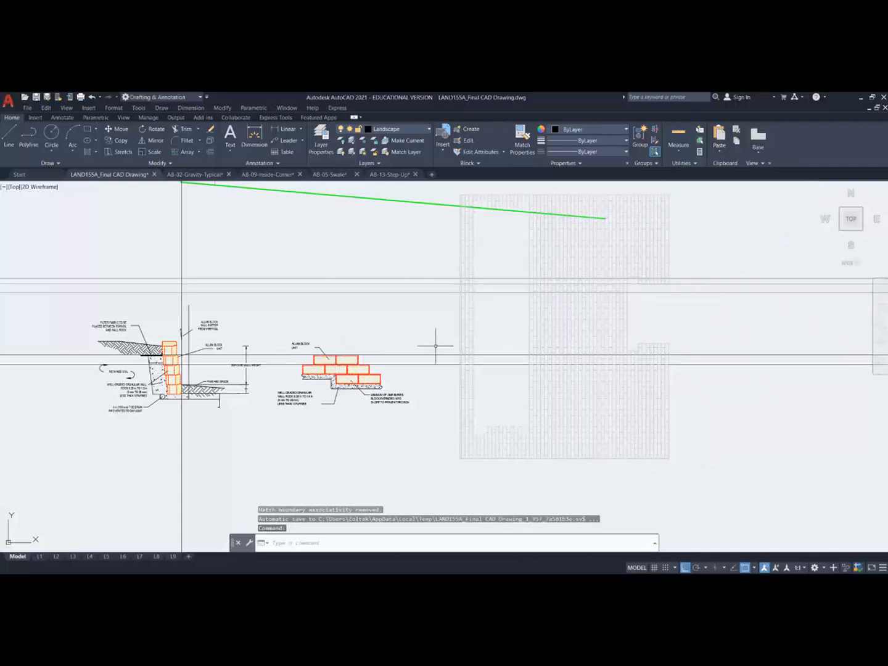
click(153, 129)
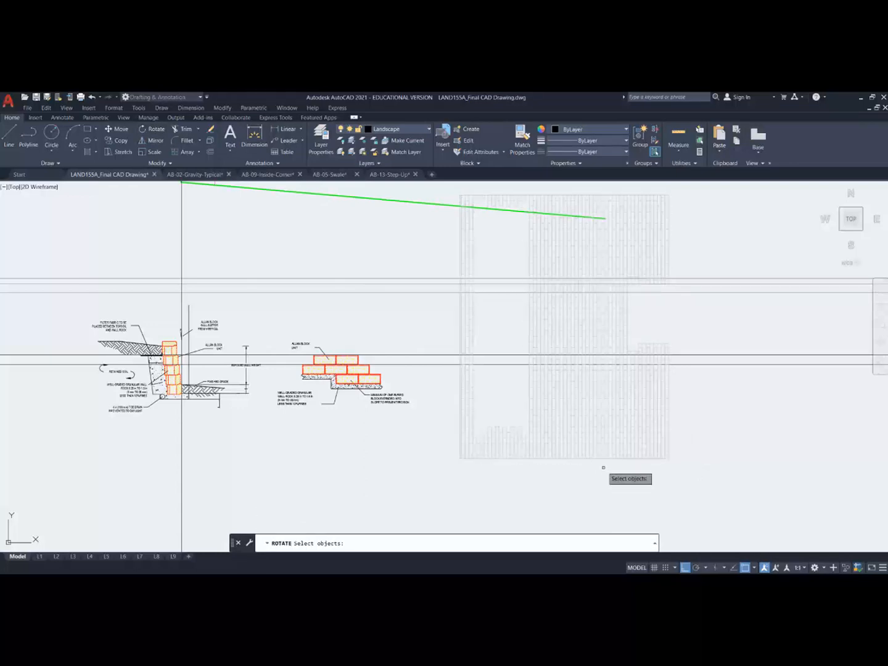
key(Return)
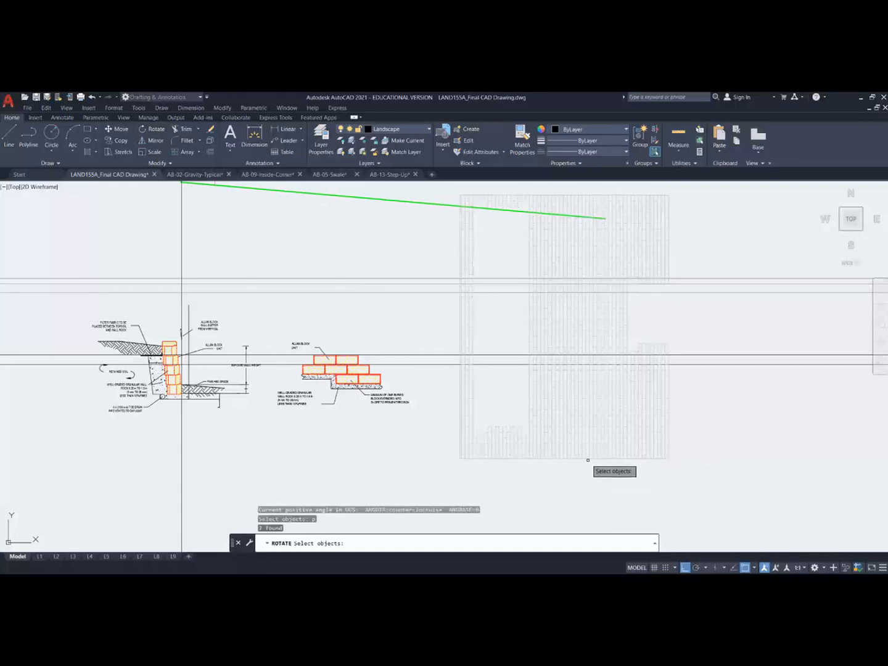
key(Escape)
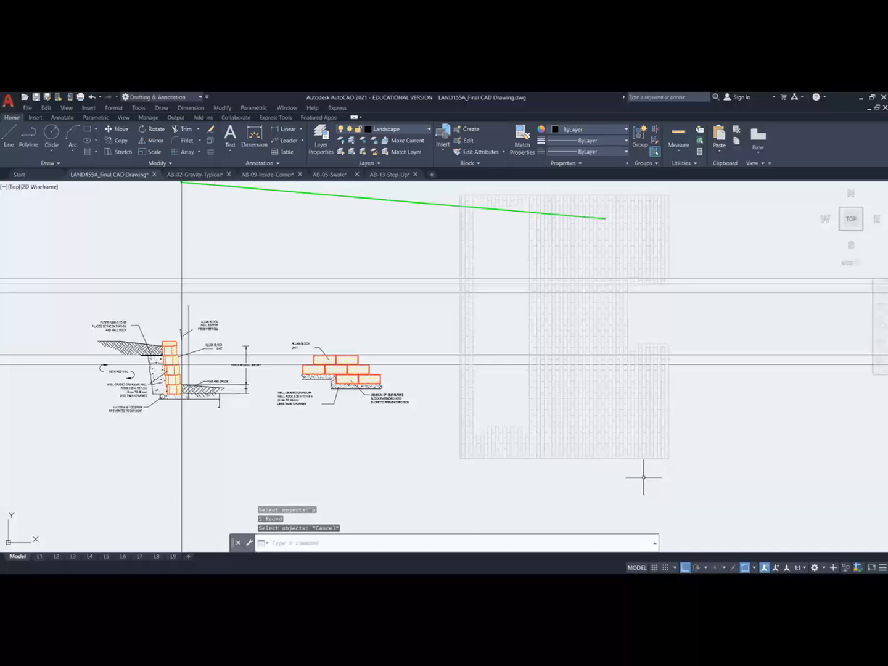
Step: Rotate the copied brick hatch and its outline by -90 degrees about a point inside the hatch
click(157, 131)
click(763, 475)
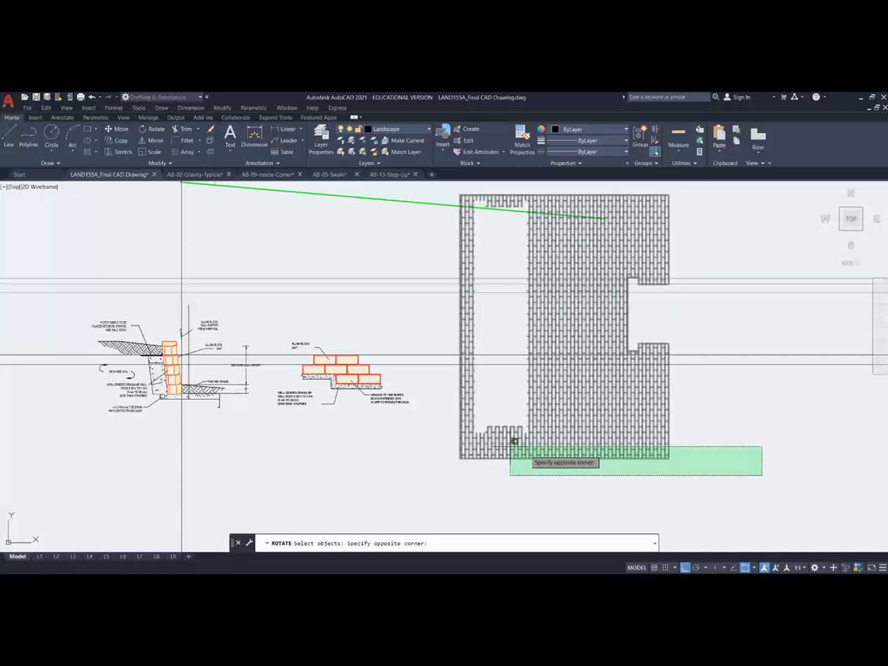
click(457, 423)
key(Return)
click(551, 428)
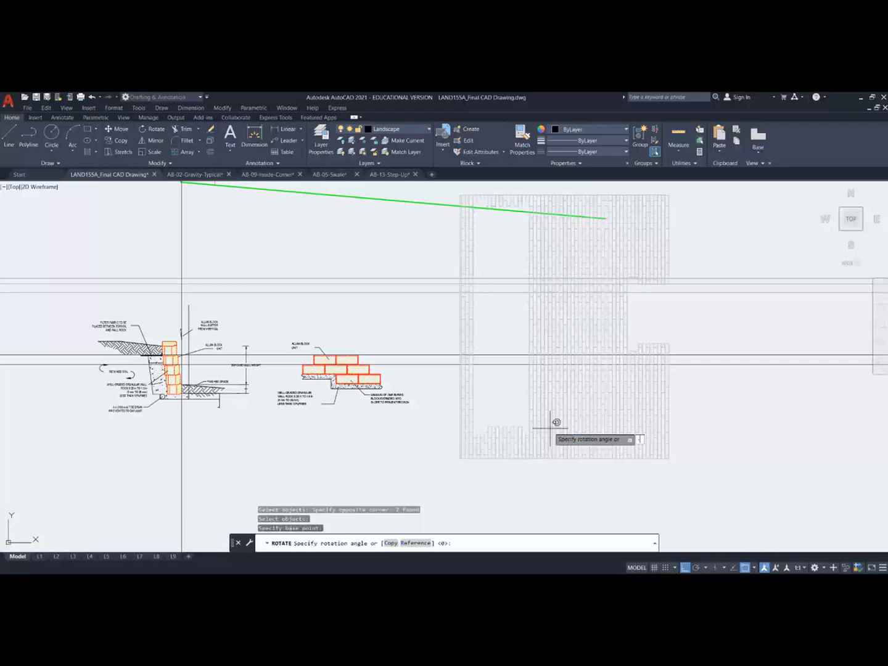
text(-90)
key(Return)
scroll(555, 425, down, 2)
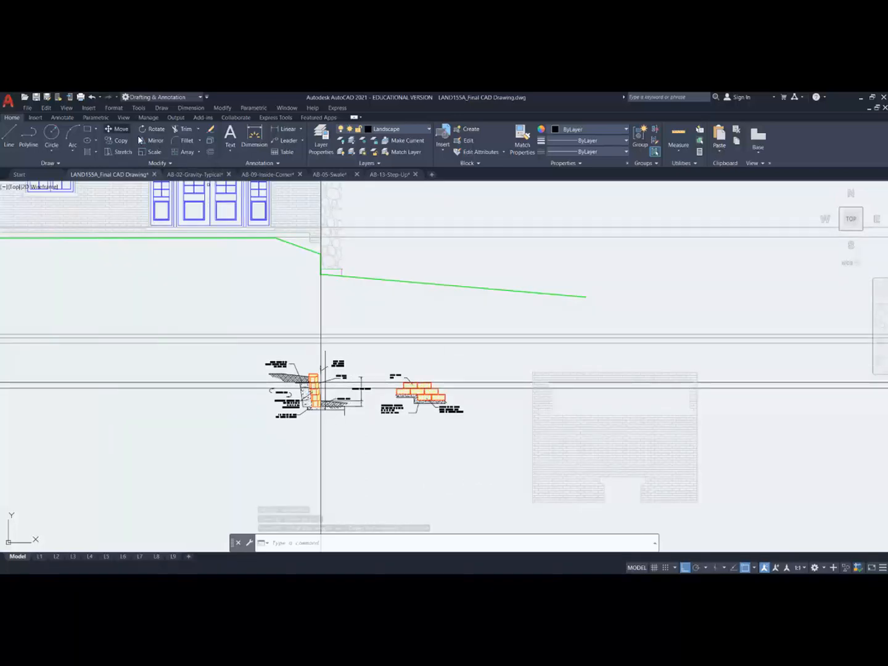
click(117, 130)
click(531, 481)
key(Return)
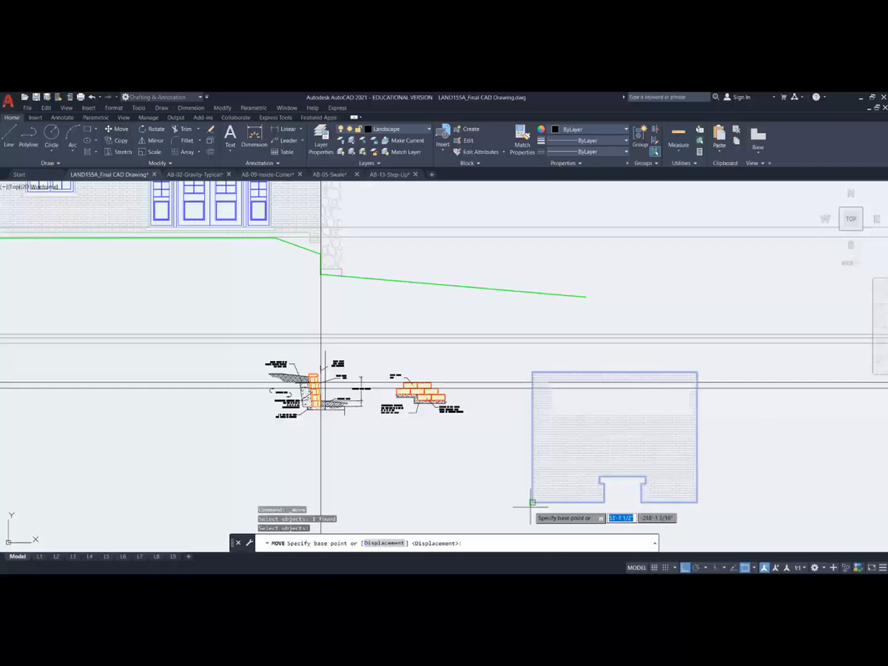
key(Escape)
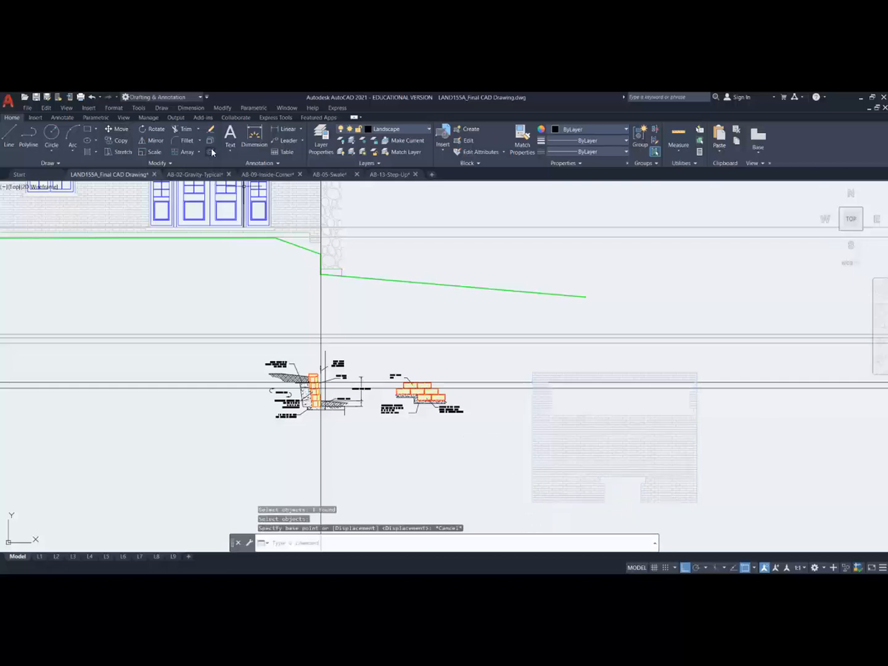
Step: Move the rotated brick hatch and its outline so their lower left corner meets the upper right corner of the step-up detail's bottom course
click(126, 129)
text(p)
key(Return)
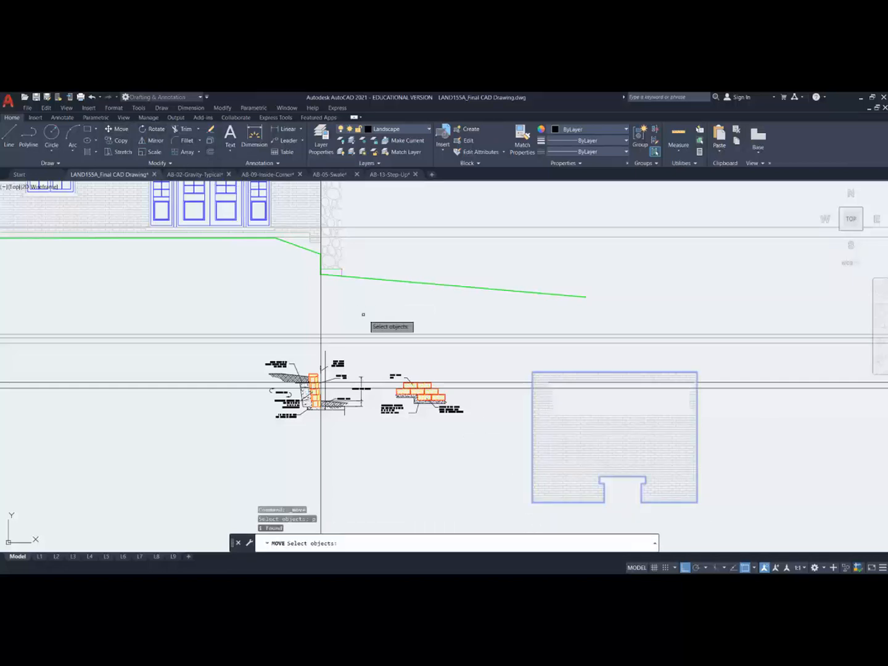
click(647, 501)
click(540, 457)
key(Return)
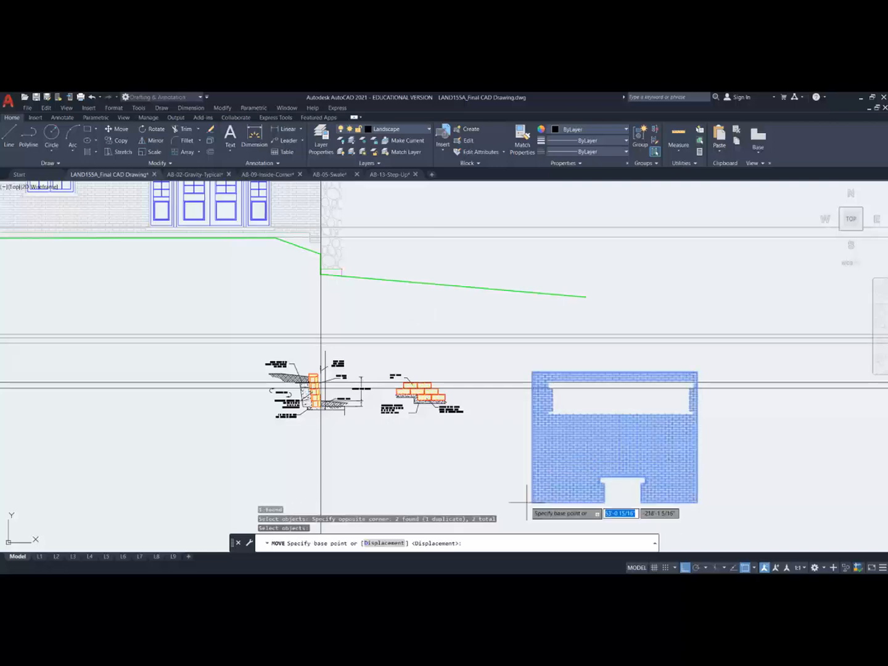
click(532, 502)
scroll(444, 388, up, 5)
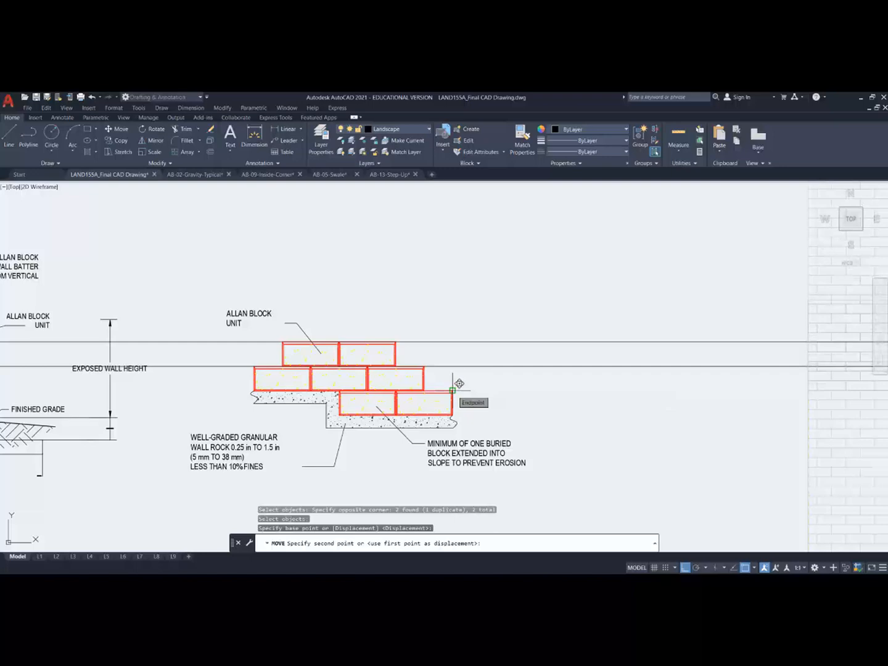
click(459, 384)
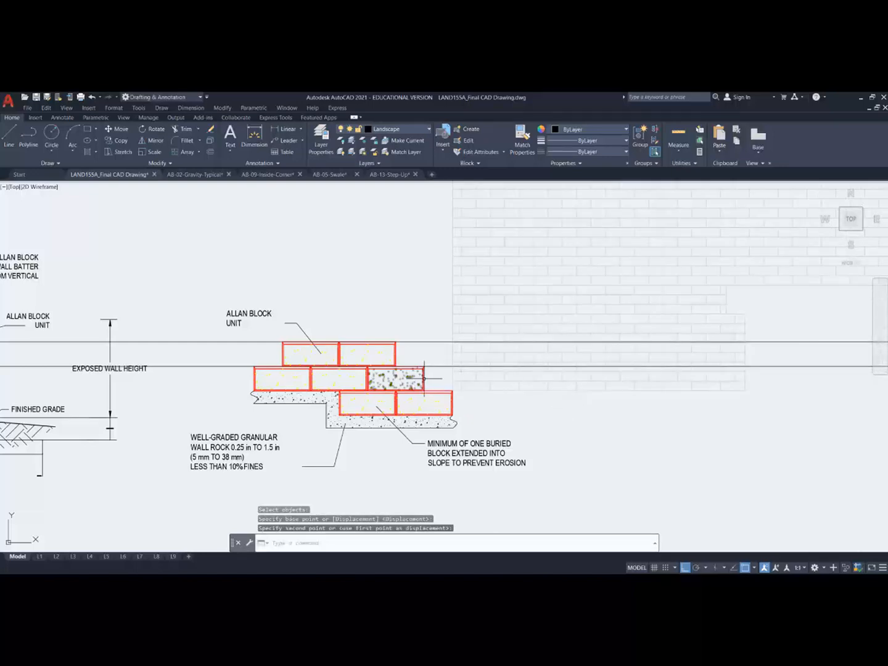
Step: Copy the middle course's right-hand block onto the right ends of the middle and top courses of the step-up detail
scroll(417, 376, up, 6)
scroll(496, 342, down, 3)
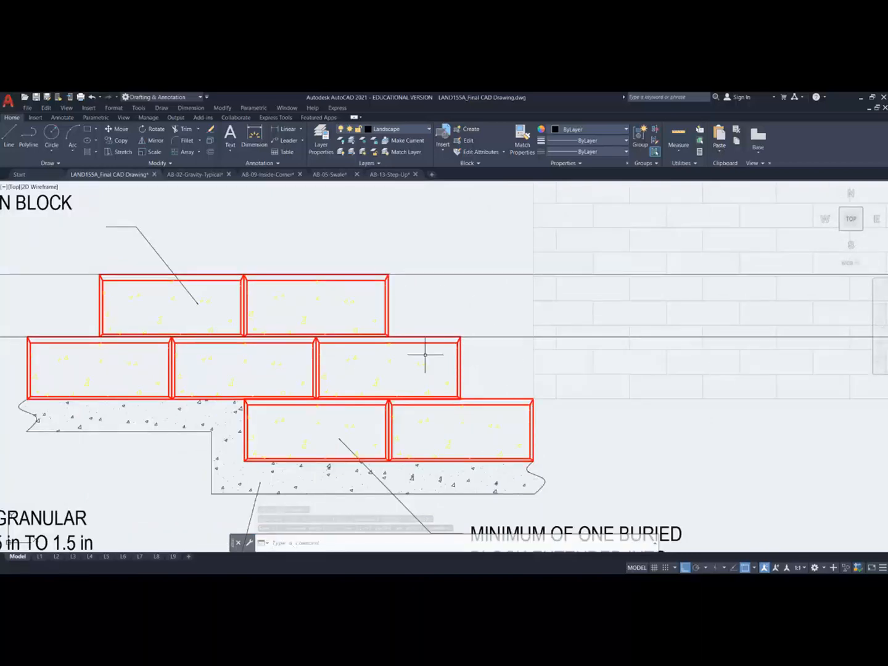
click(118, 141)
click(484, 370)
click(432, 353)
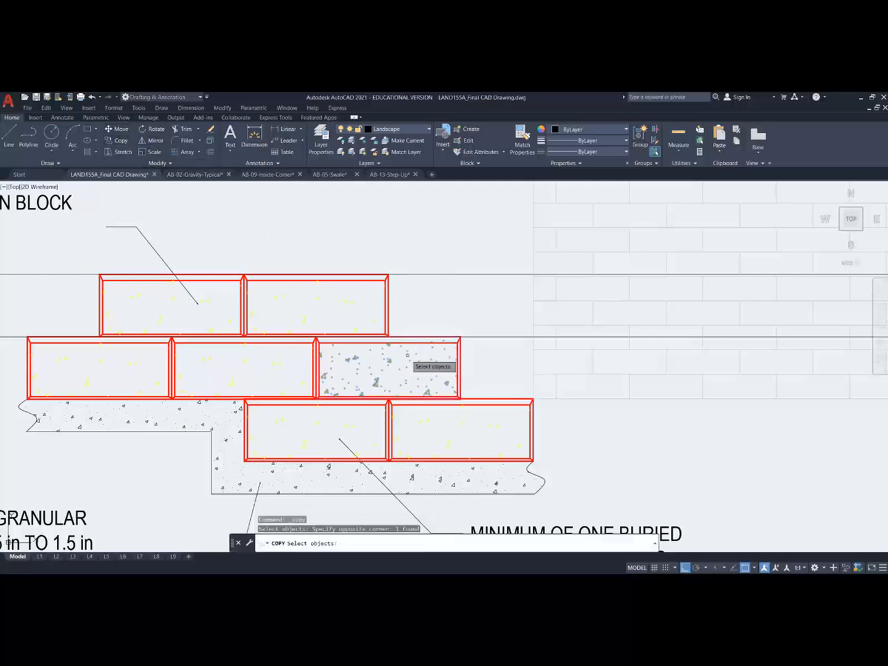
key(Return)
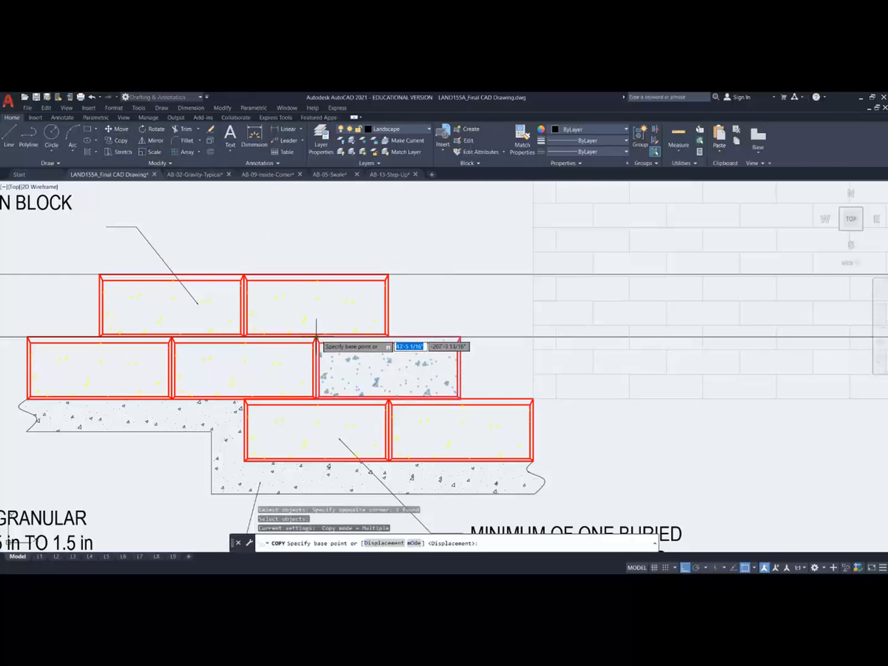
click(316, 338)
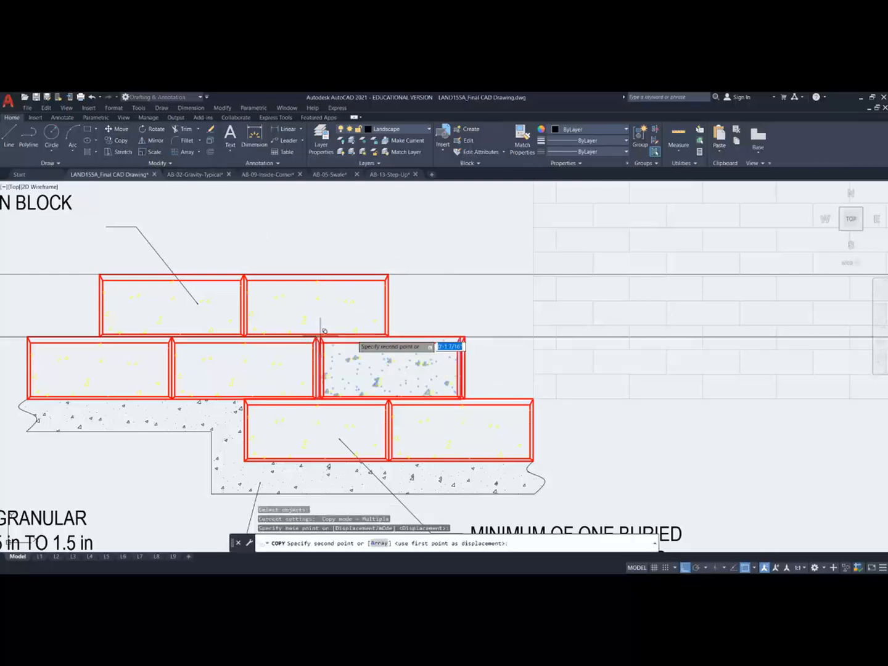
click(459, 338)
click(389, 276)
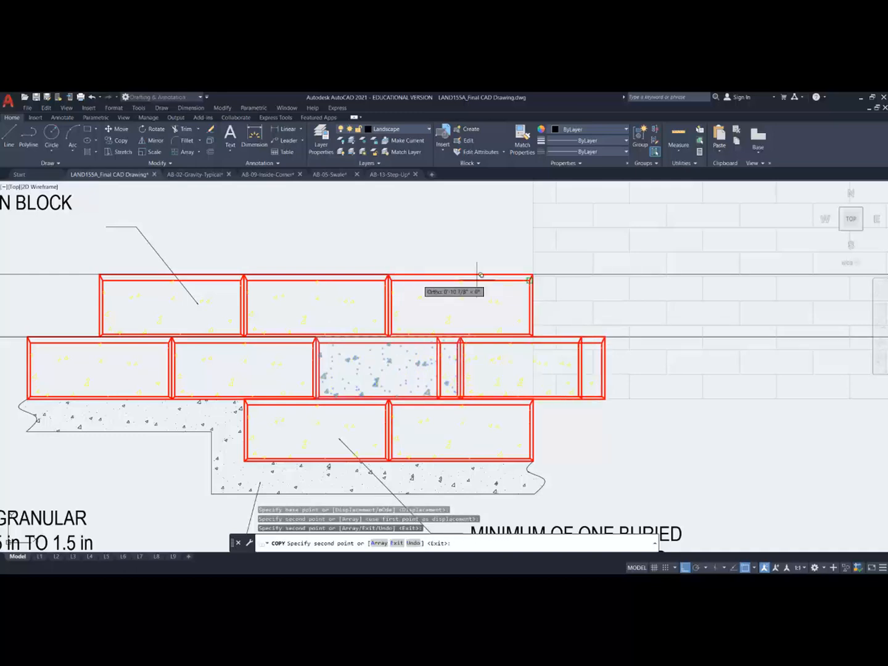
key(Escape)
Step: Try to trim the copied middle-course block at the left edge of the brick hatch outline
scroll(568, 395, up, 4)
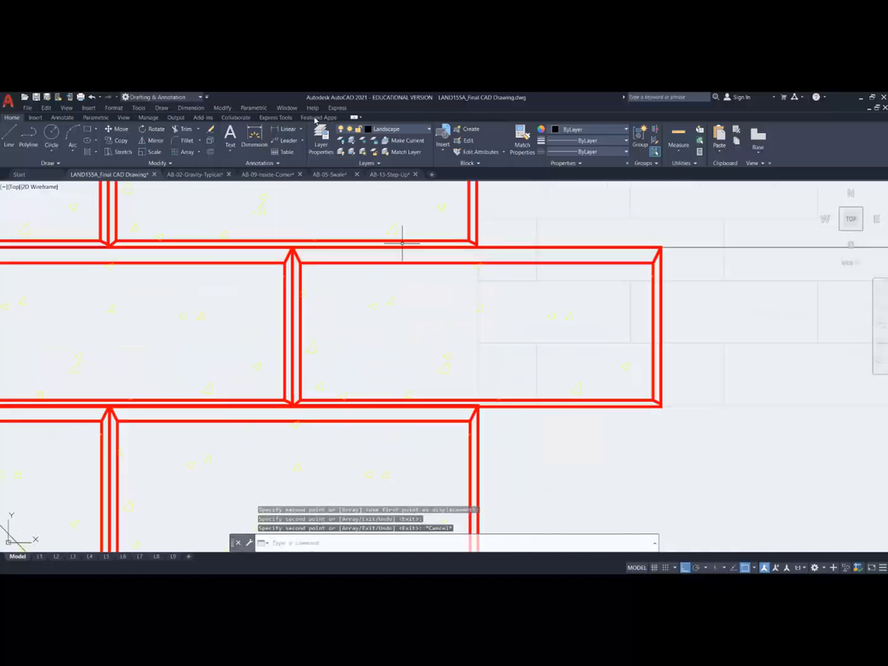
click(194, 132)
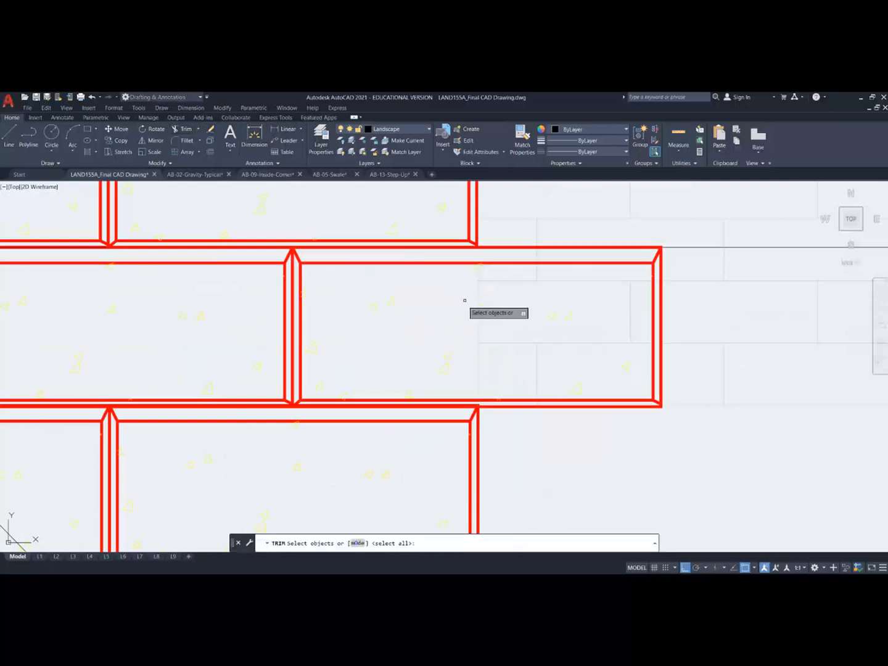
click(478, 287)
key(Return)
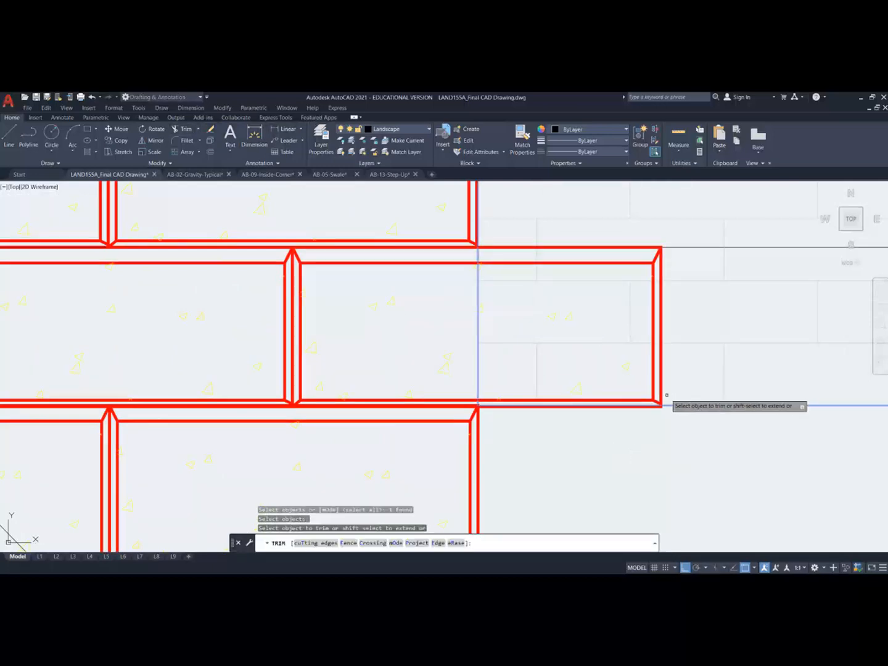
click(655, 400)
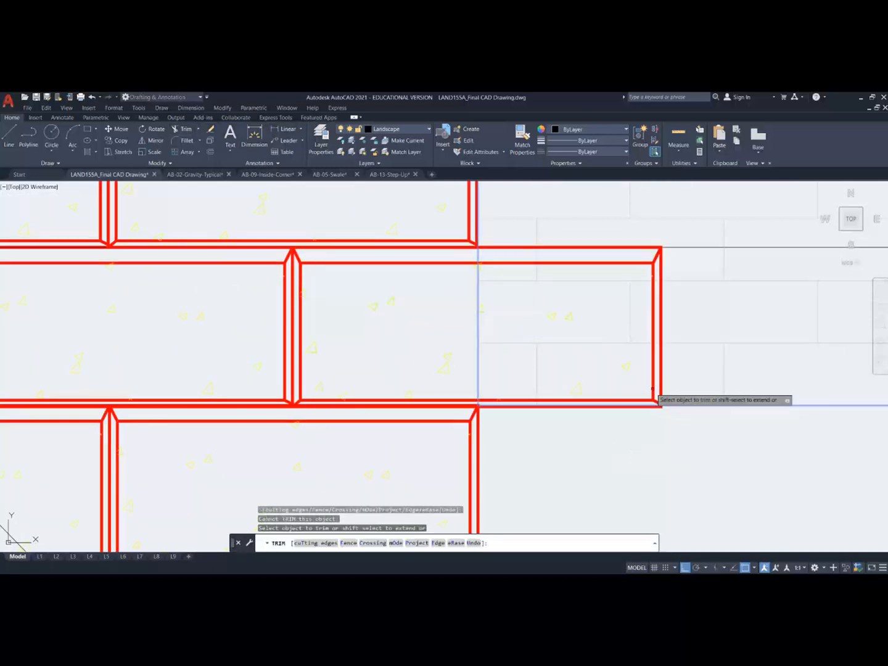
click(658, 375)
key(Escape)
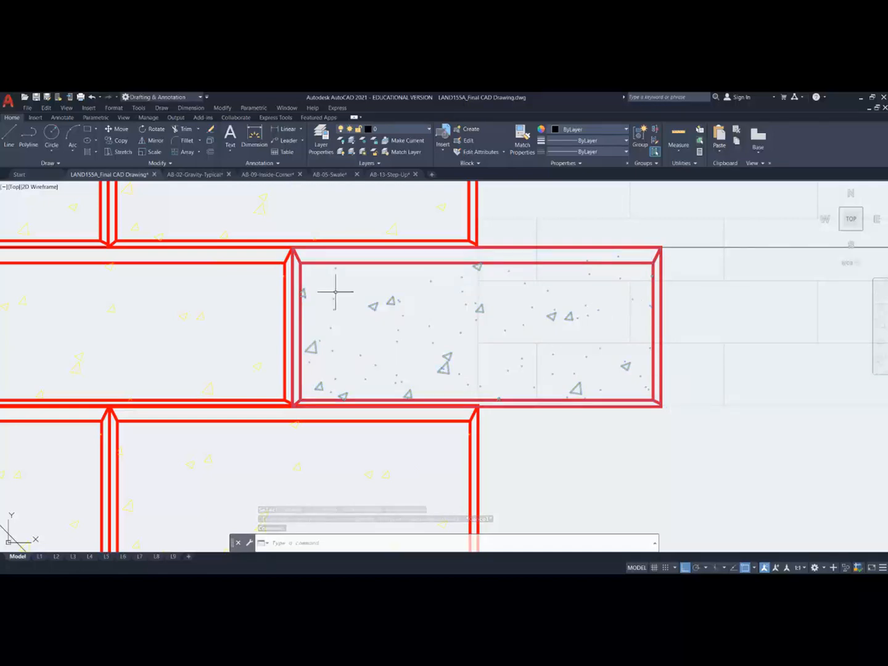
key(Escape)
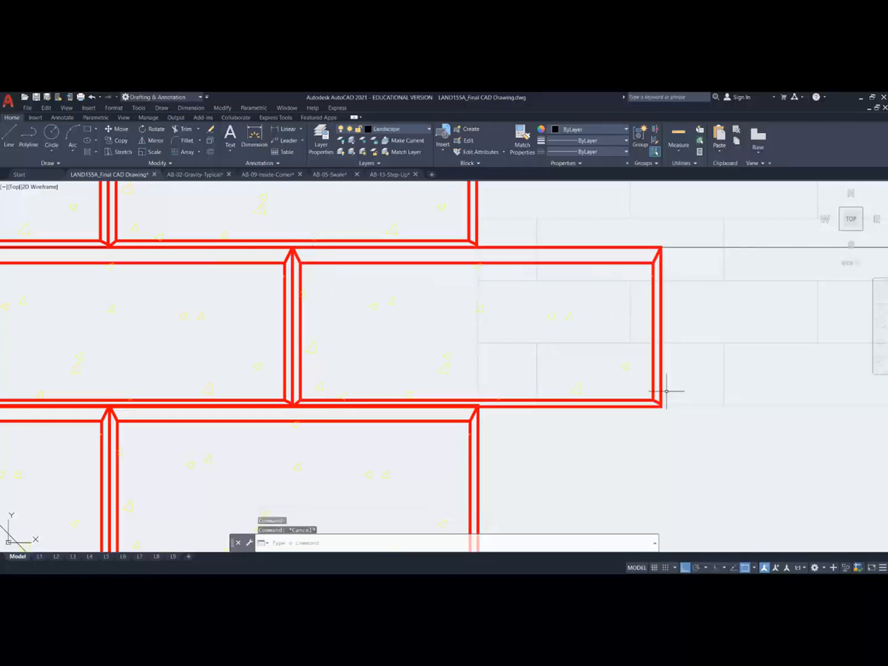
Step: Explode the copied block at the right end of the middle course into separate objects
click(660, 382)
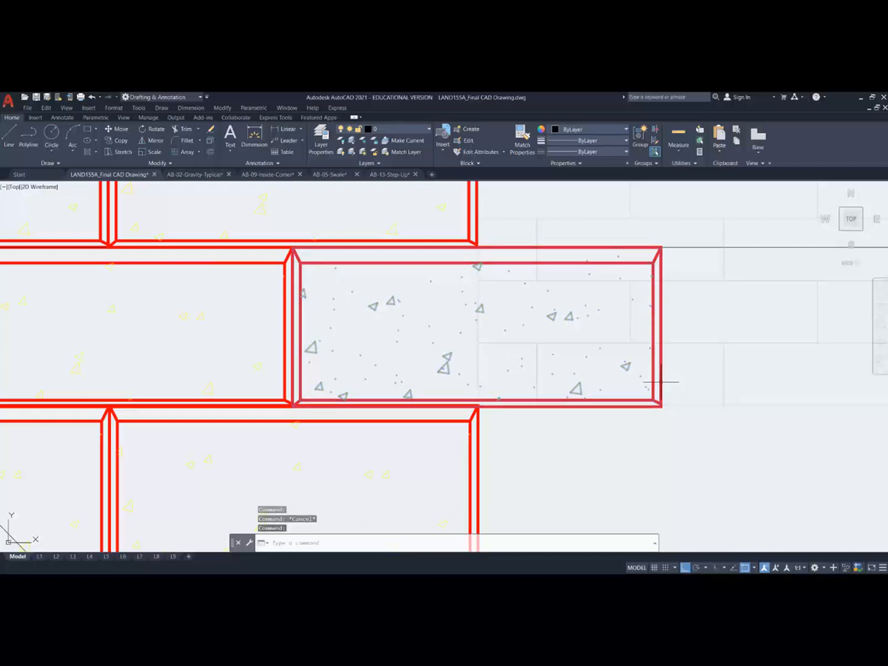
right_click(661, 381)
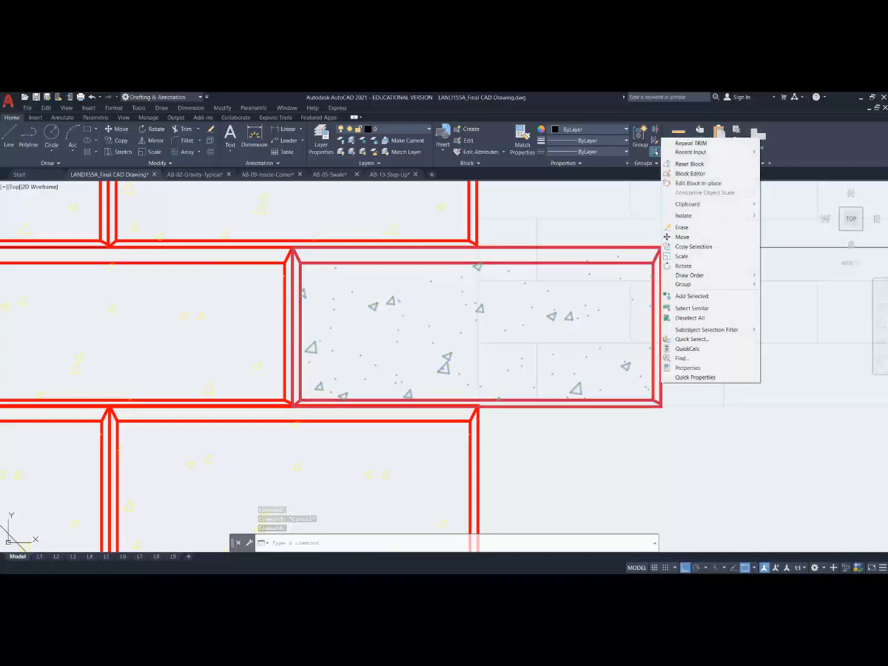
mouse_move(692, 288)
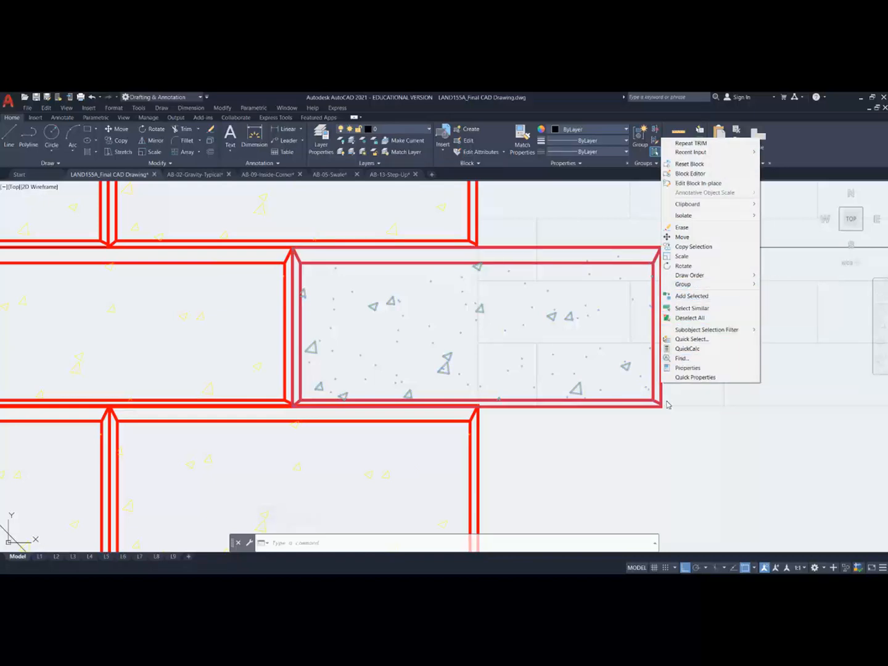
click(676, 417)
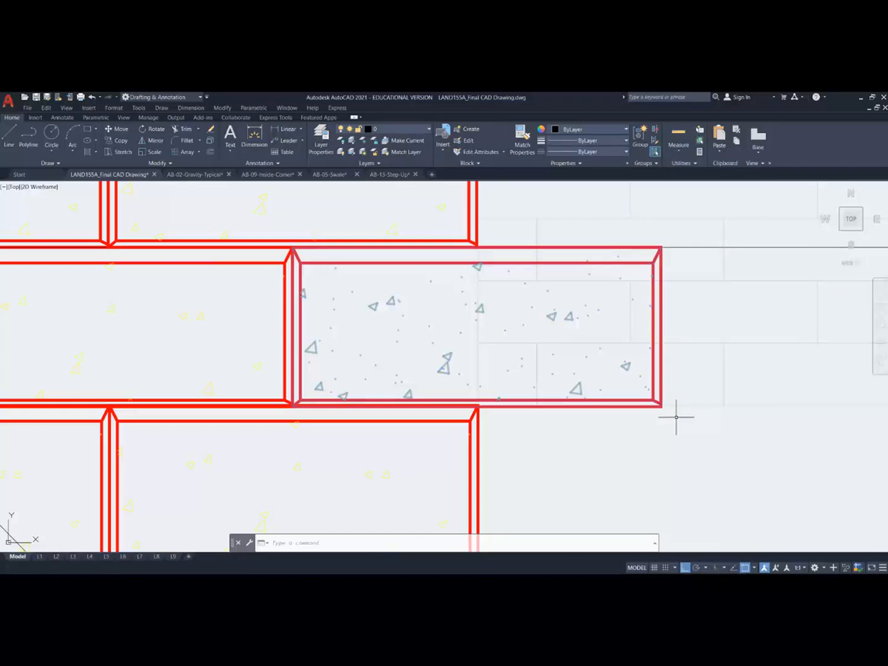
text(explode)
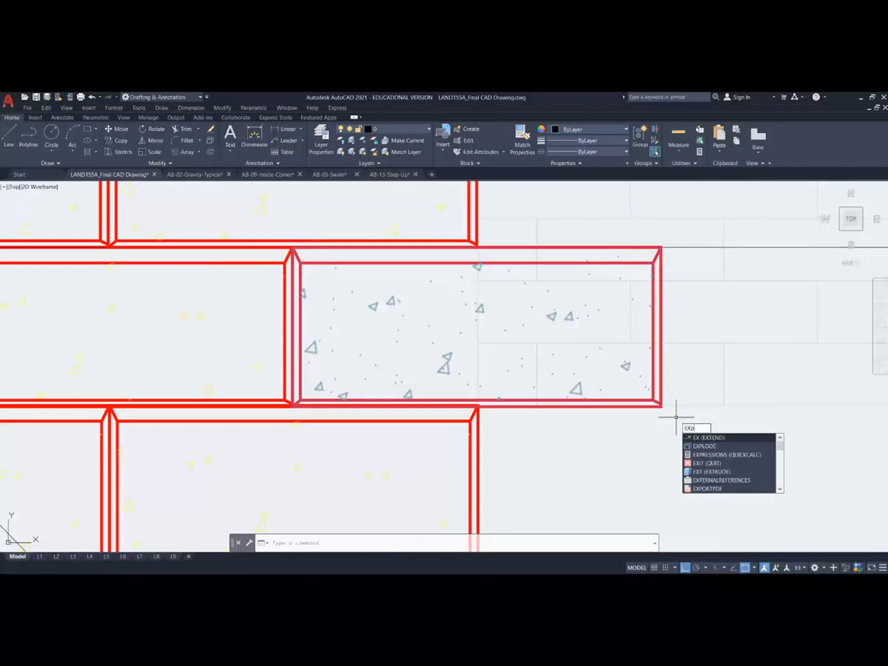
key(Return)
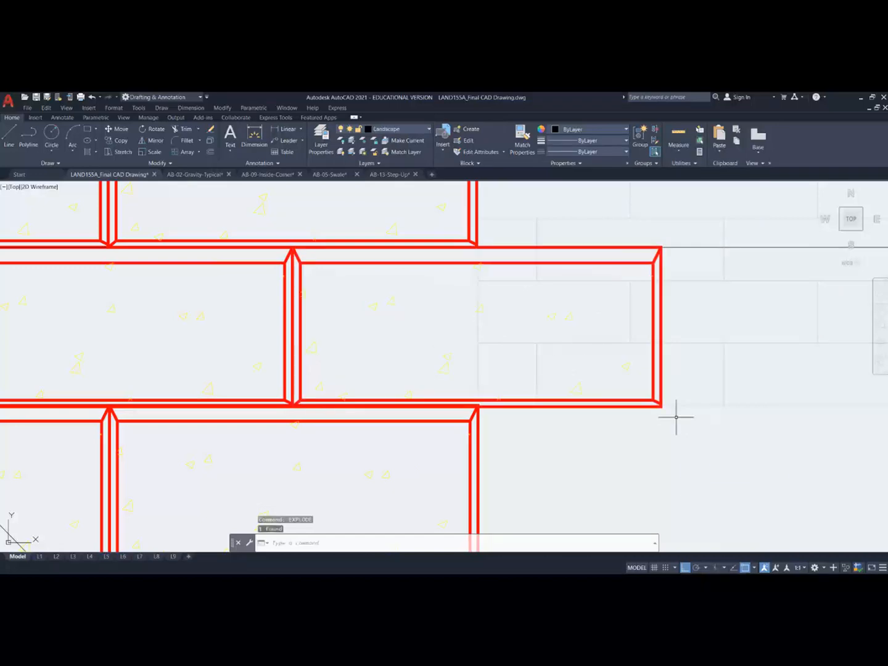
click(661, 372)
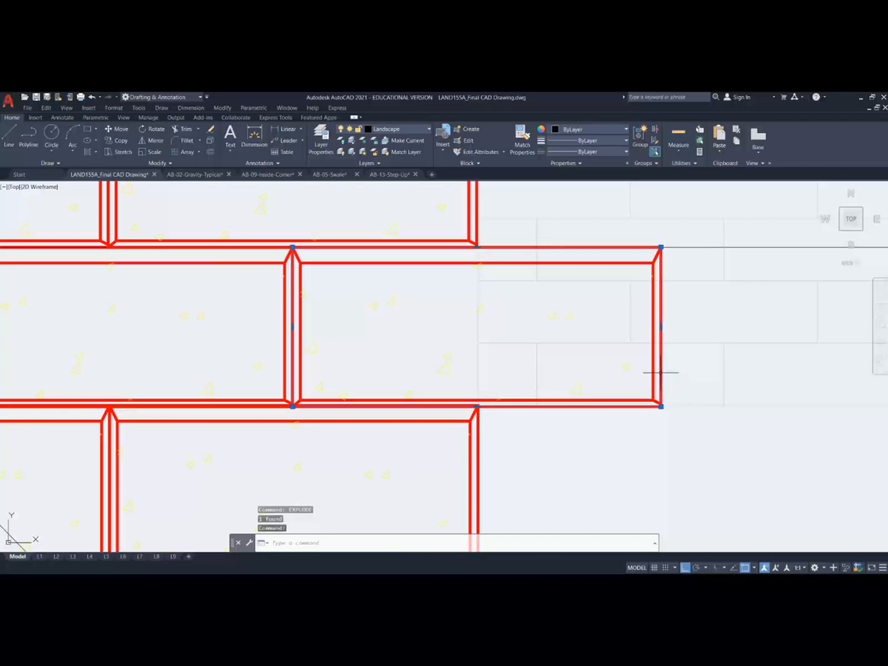
key(Escape)
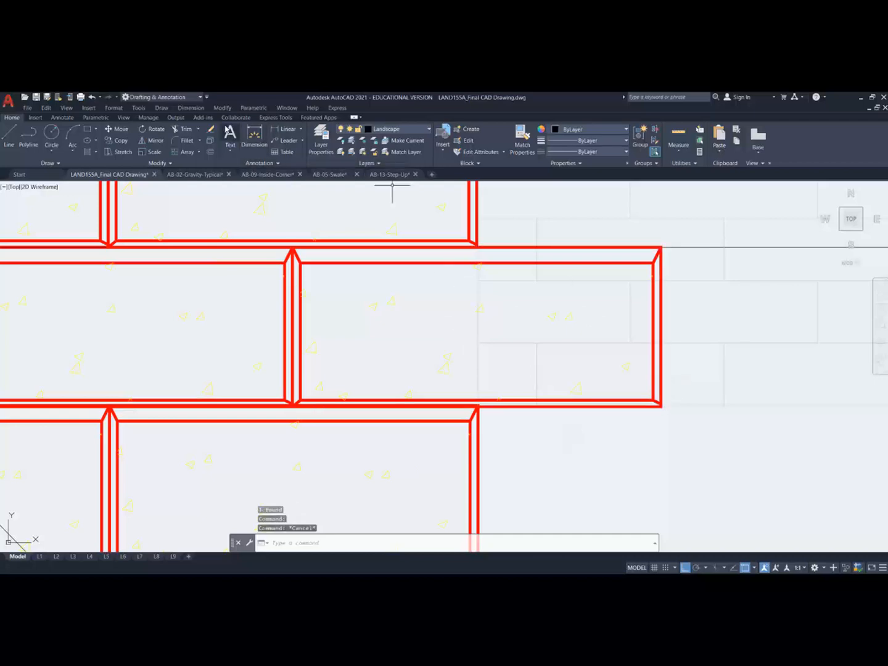
Step: Trim the exploded middle-course block's lines that extend beyond the left edge of the brick hatch outline
click(185, 131)
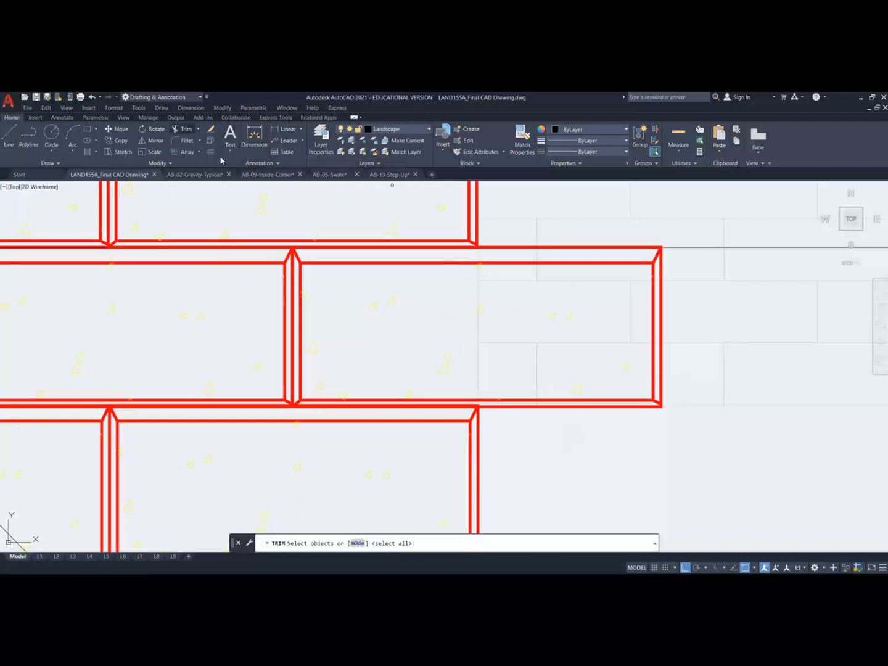
click(479, 323)
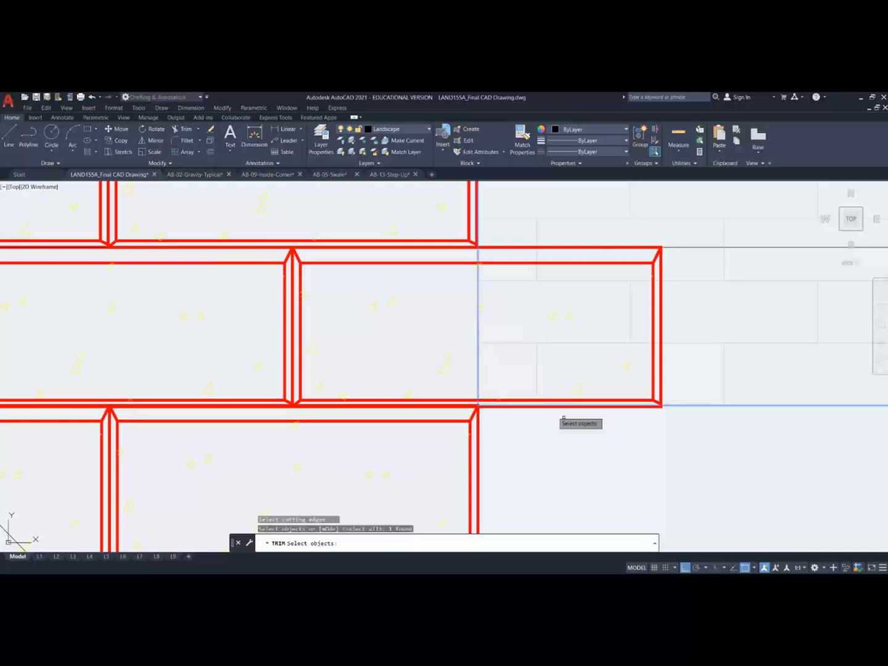
key(Return)
mouse_move(665, 390)
mouse_down()
mouse_move(652, 380)
mouse_move(657, 399)
mouse_up()
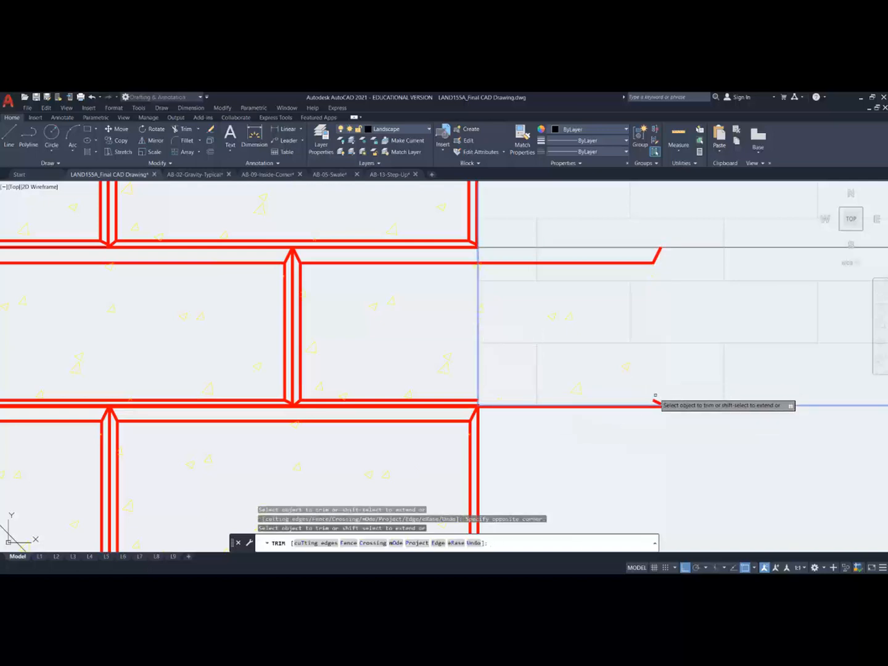
click(659, 403)
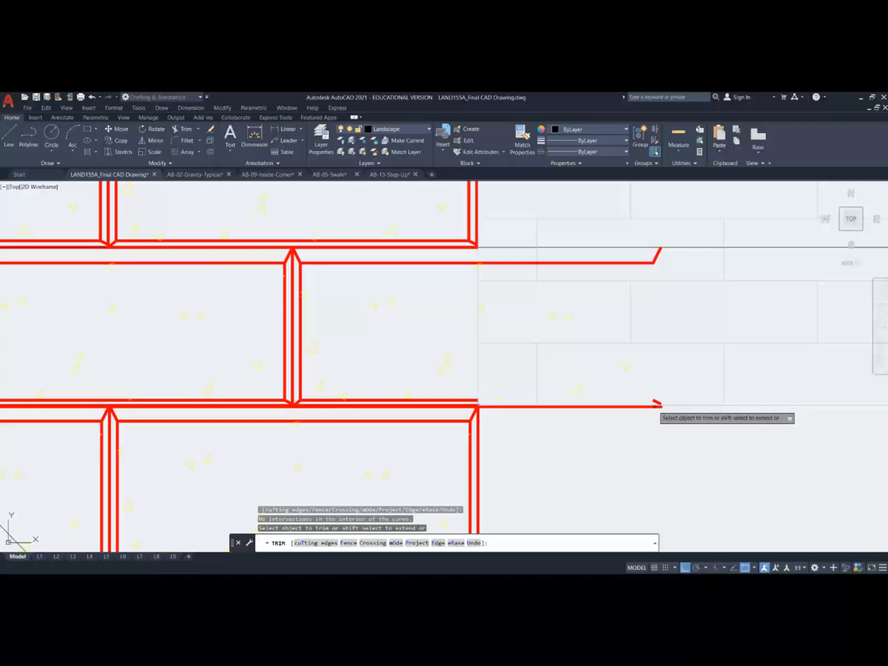
click(624, 262)
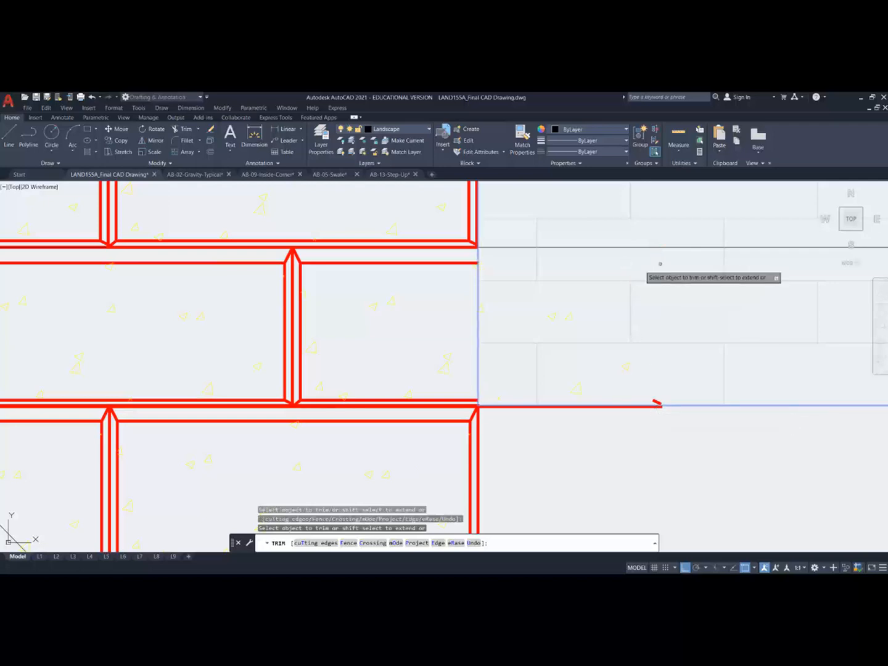
scroll(507, 432, up, 5)
key(Escape)
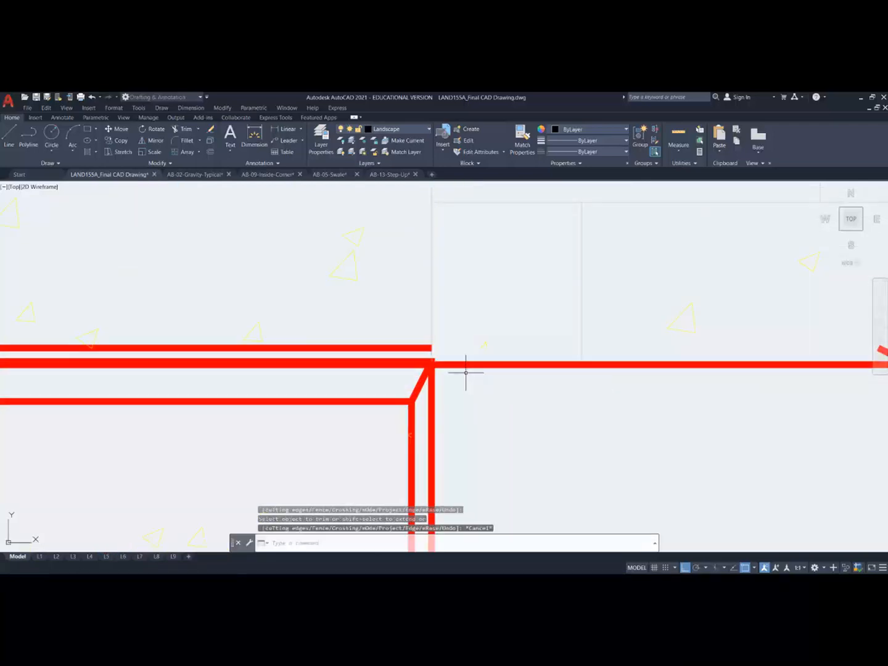
Step: Delete the leftover bottom line of the cut middle-course block that runs past the brick wall's edge
click(466, 366)
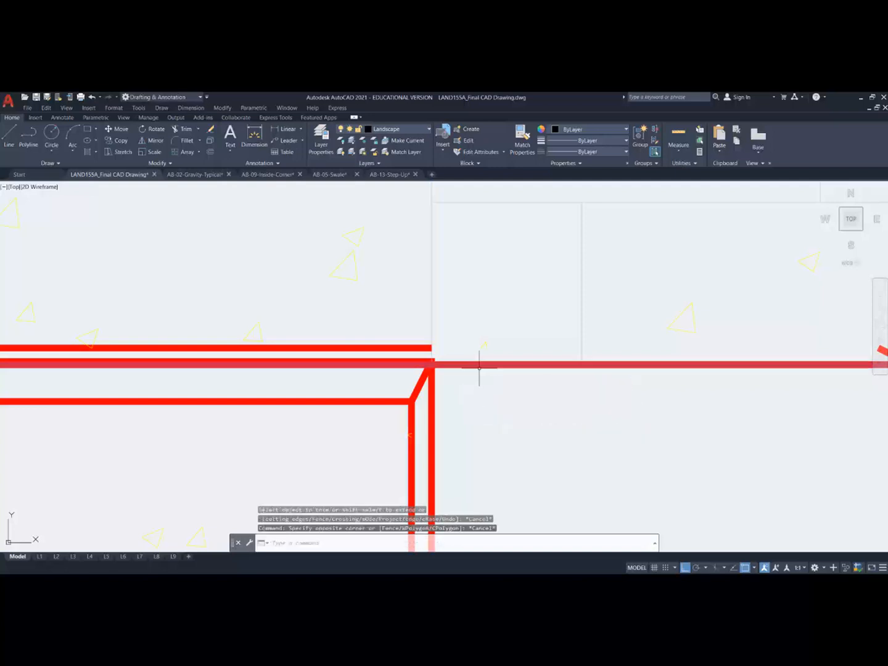
key(Escape)
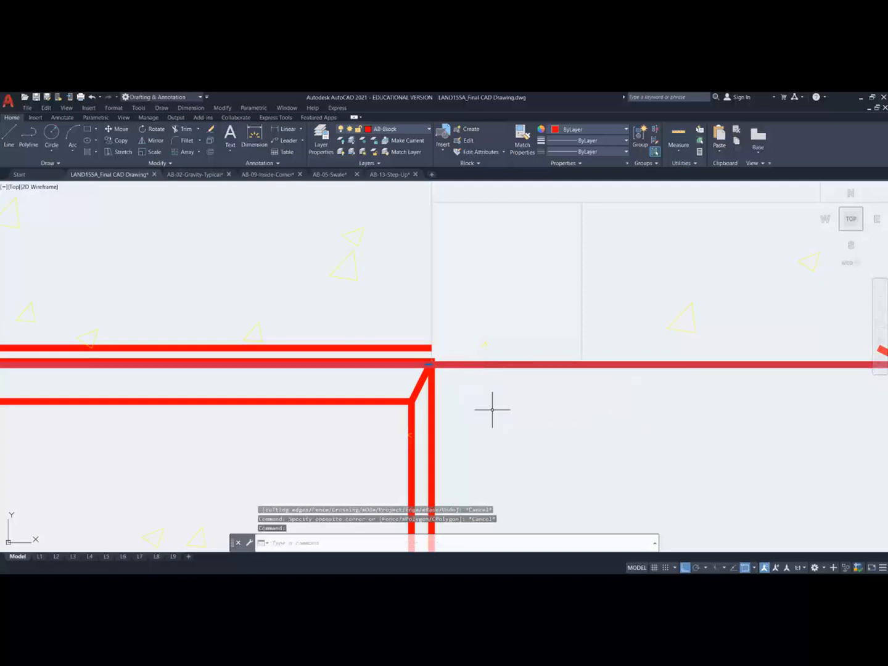
key(Delete)
Step: Stretch the leftover corner segment into a vertical line that closes the cut middle-course block along the brick wall's left edge
scroll(492, 409, down, 3)
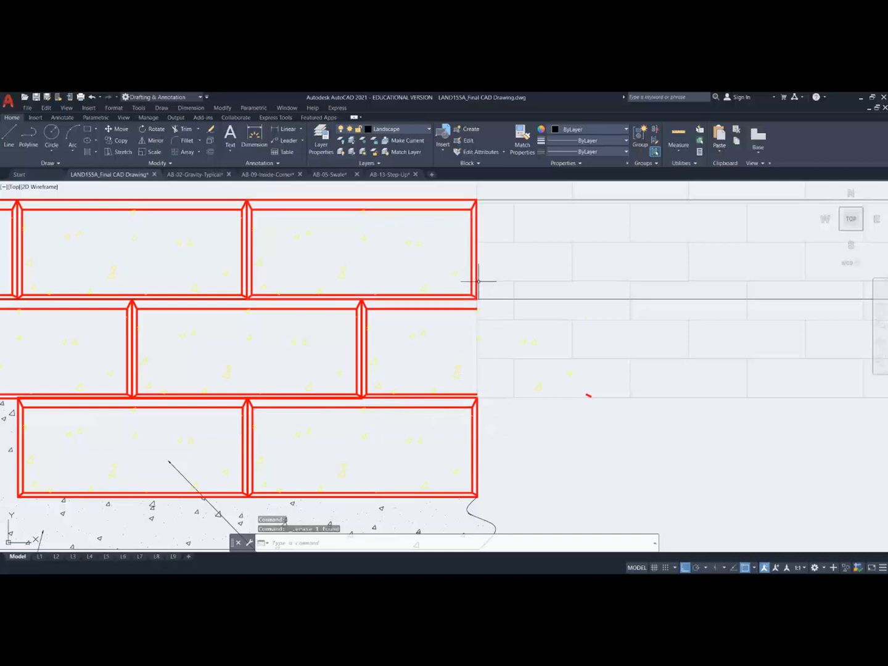
click(574, 388)
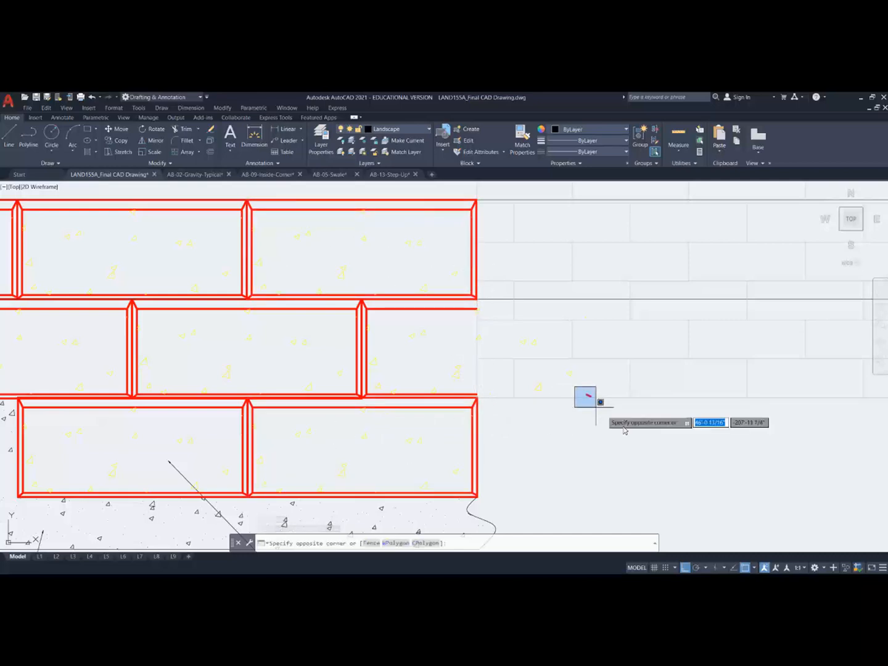
key(Escape)
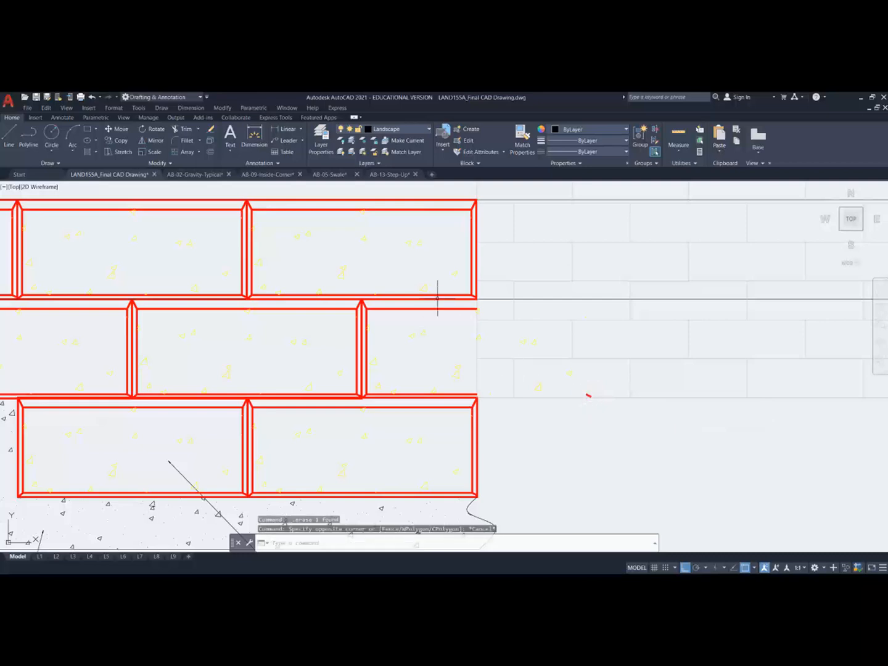
click(589, 396)
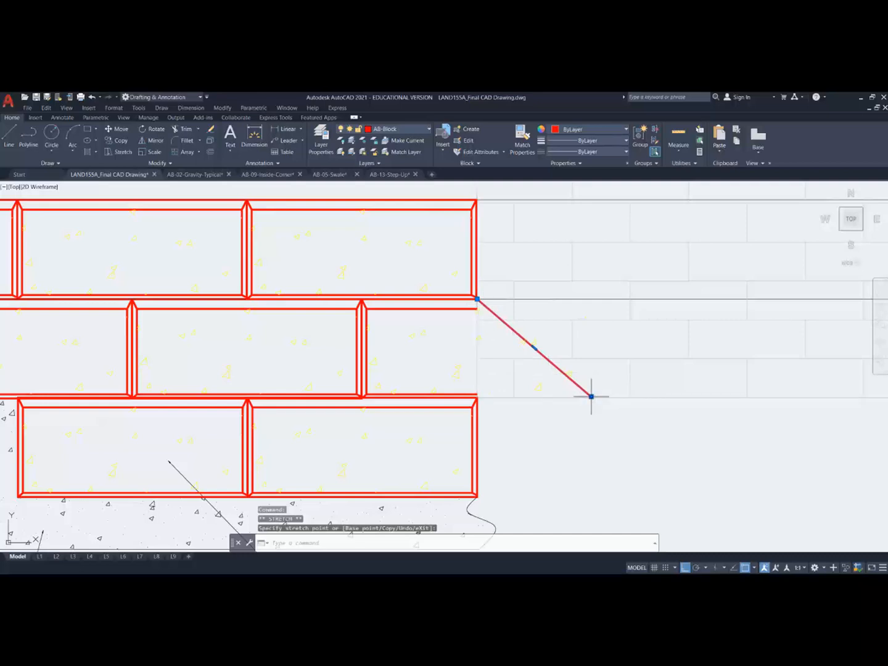
click(478, 397)
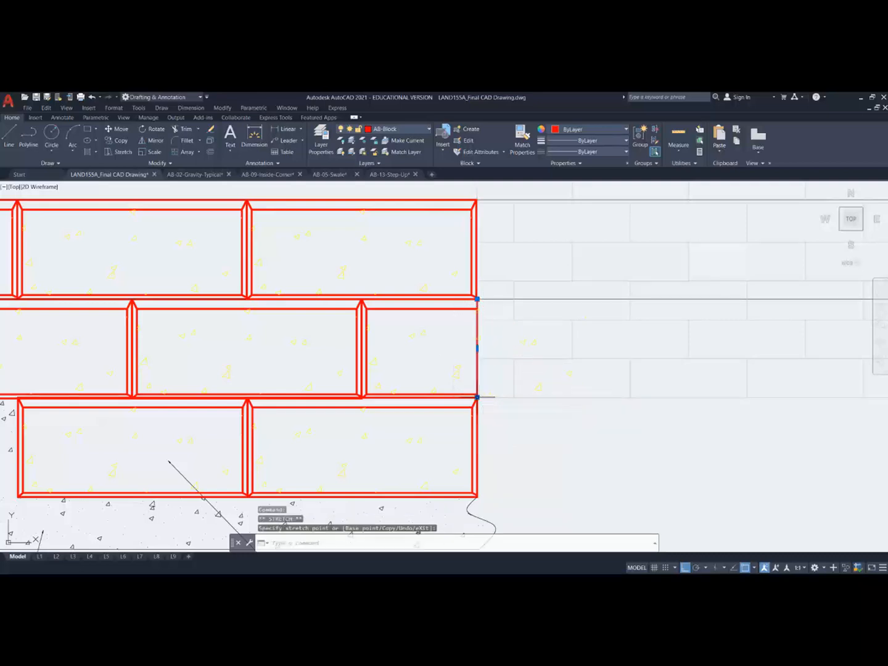
key(Escape)
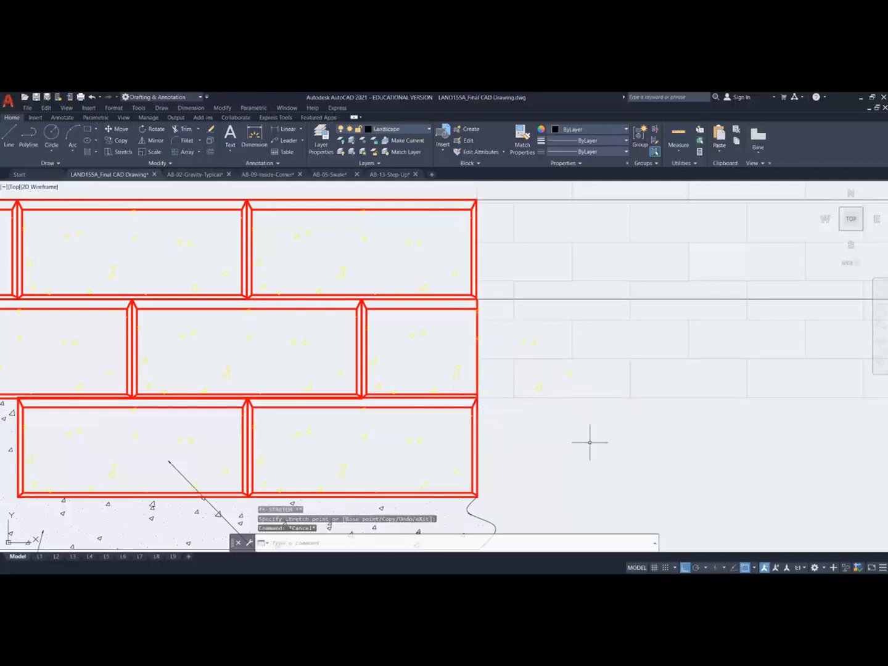
click(533, 341)
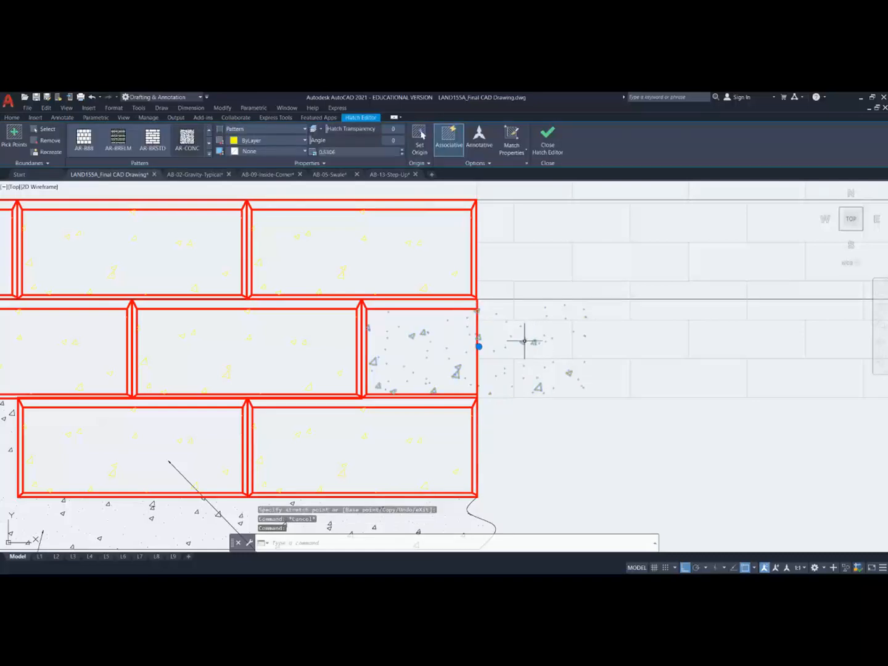
double_click(525, 342)
key(Escape)
double_click(526, 341)
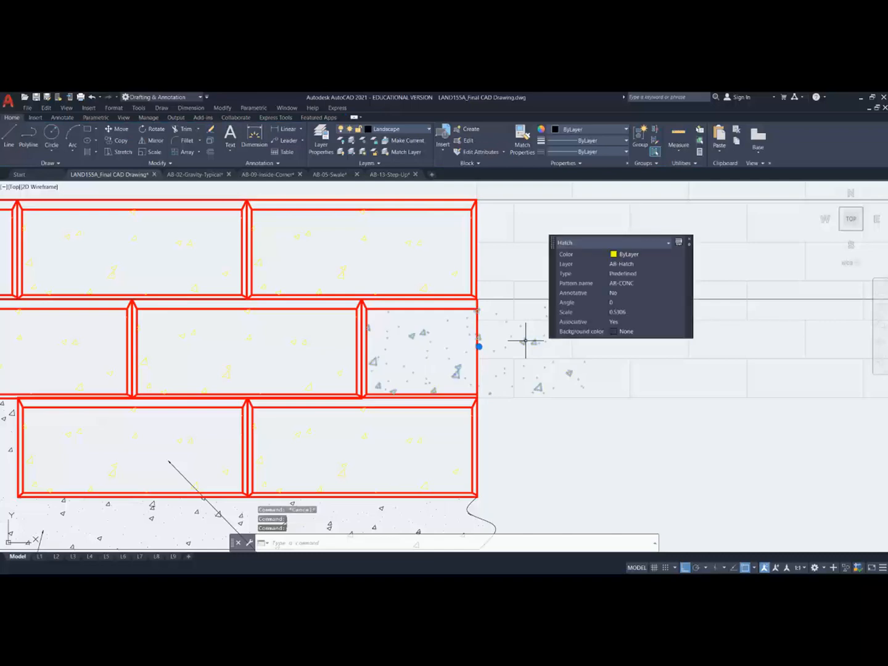
key(Escape)
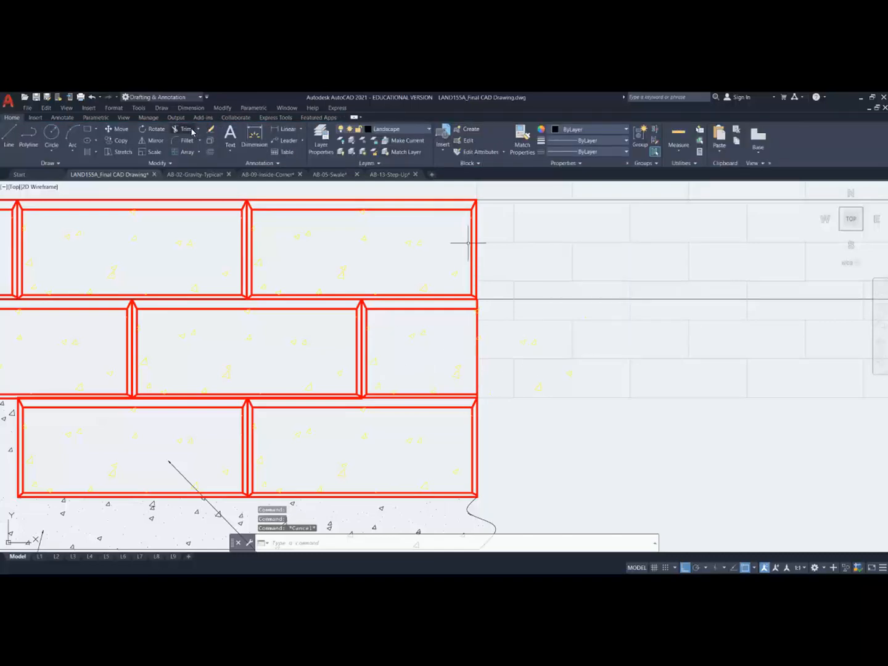
Step: Try to trim the cut block's concrete hatch where it overlaps the brick wall
click(191, 130)
click(525, 341)
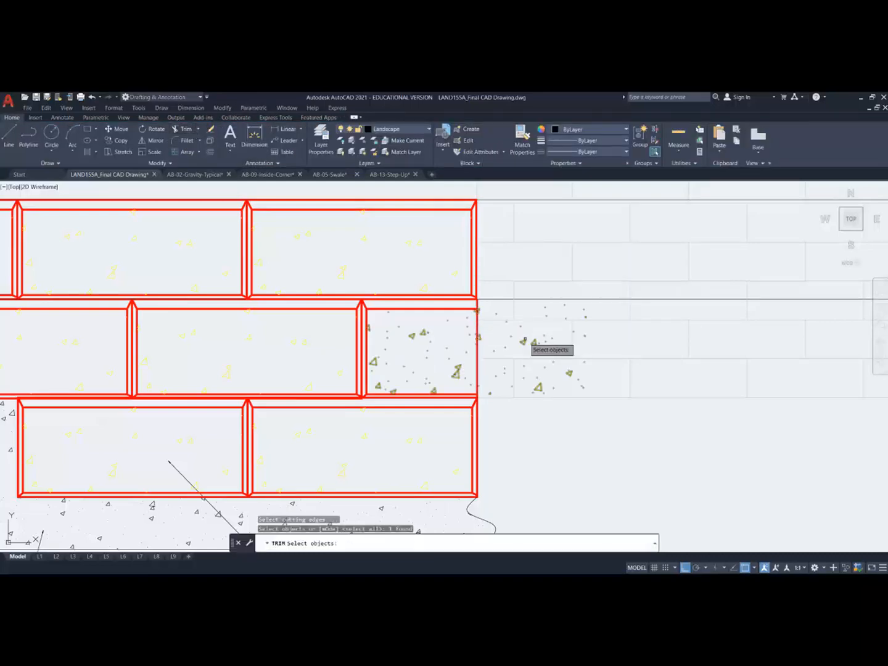
key(Return)
click(525, 340)
click(528, 338)
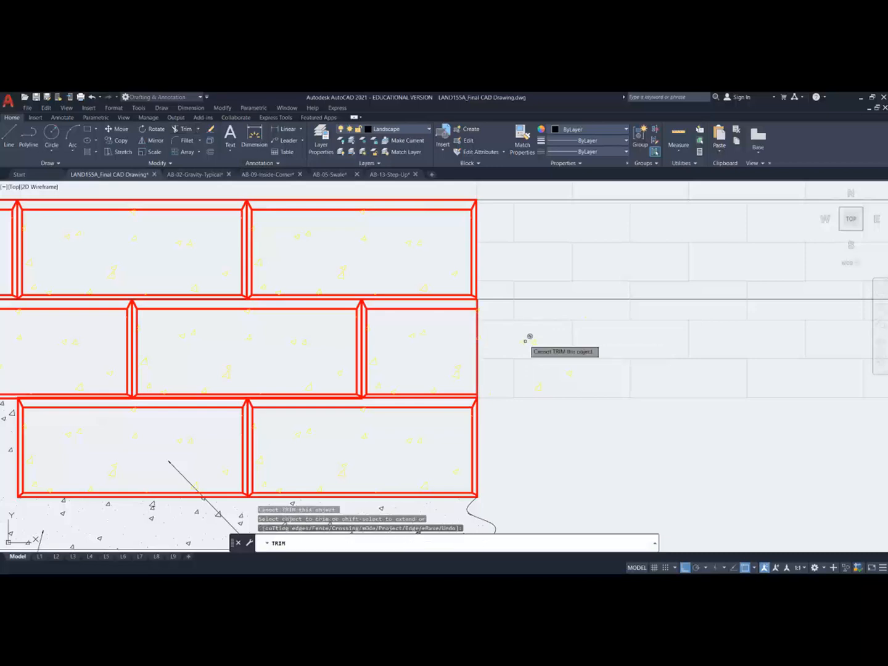
click(557, 352)
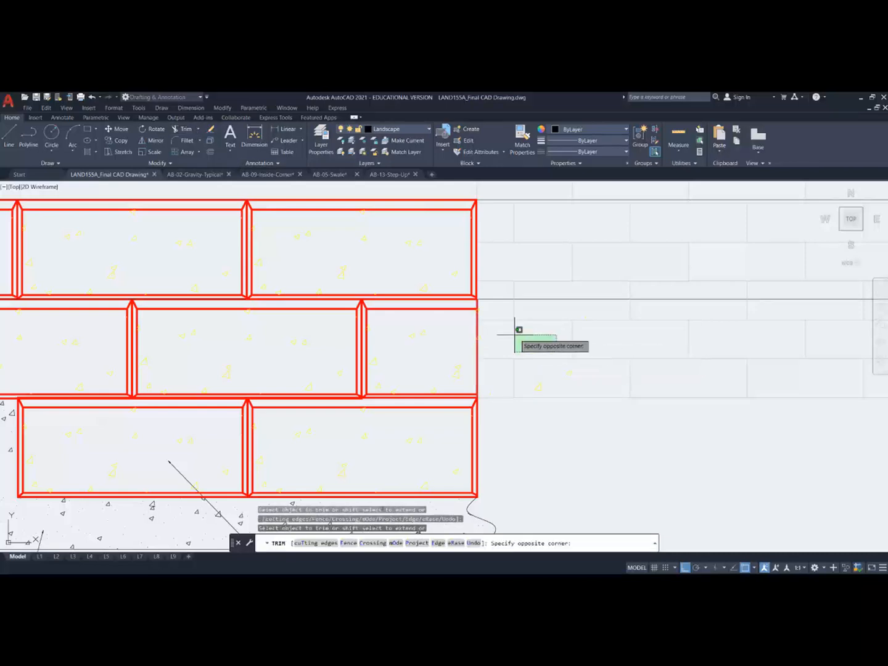
click(517, 338)
key(Escape)
Step: Explode the AR-CONC concrete hatch of the cut middle-course block into separate objects
click(525, 340)
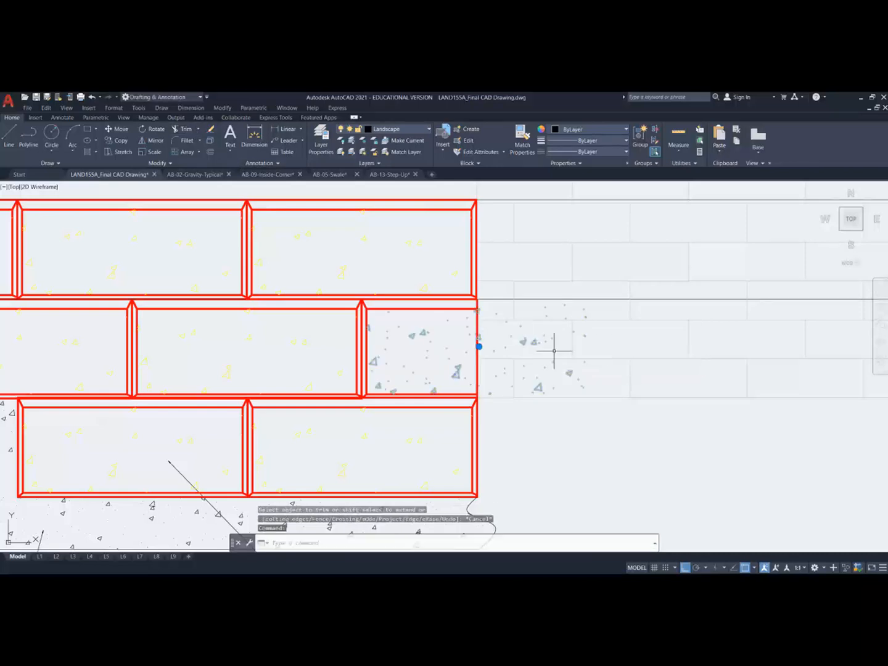
right_click(479, 347)
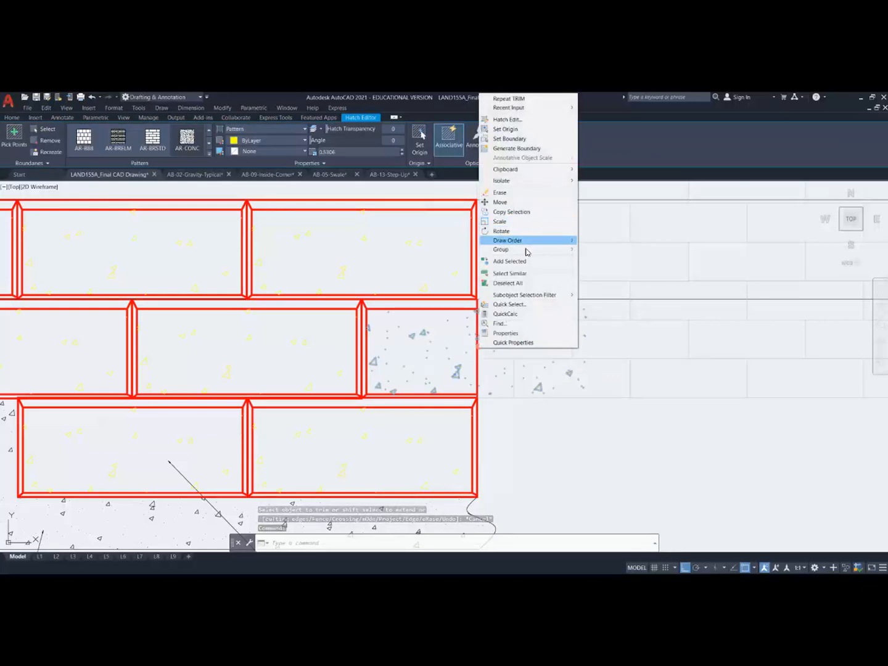
click(638, 459)
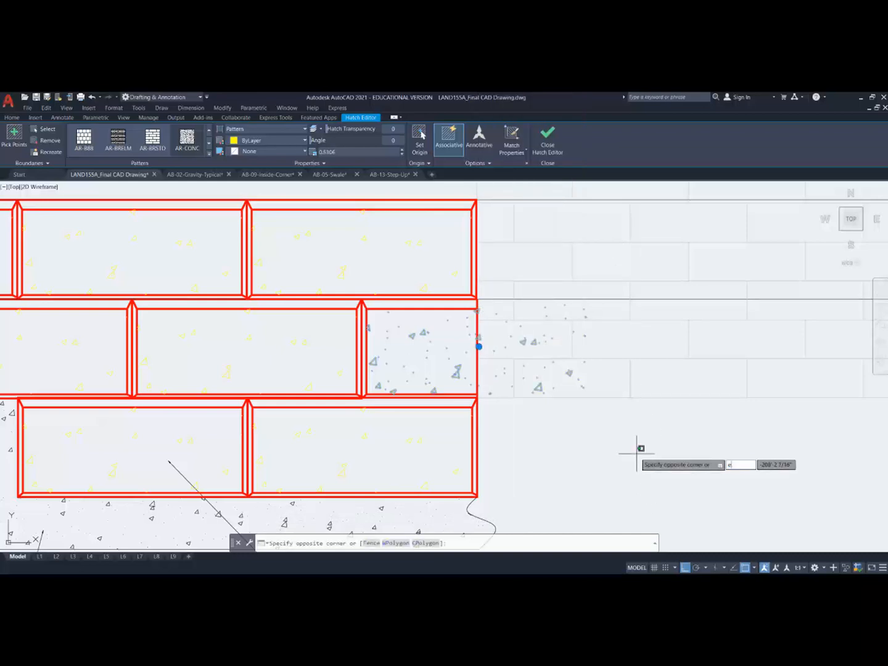
key(Return)
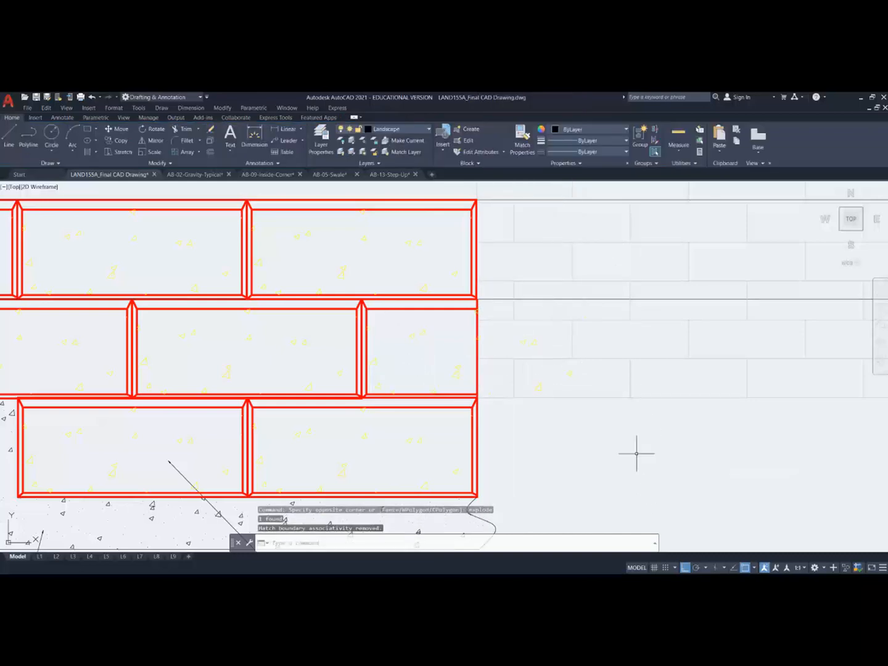
key(Escape)
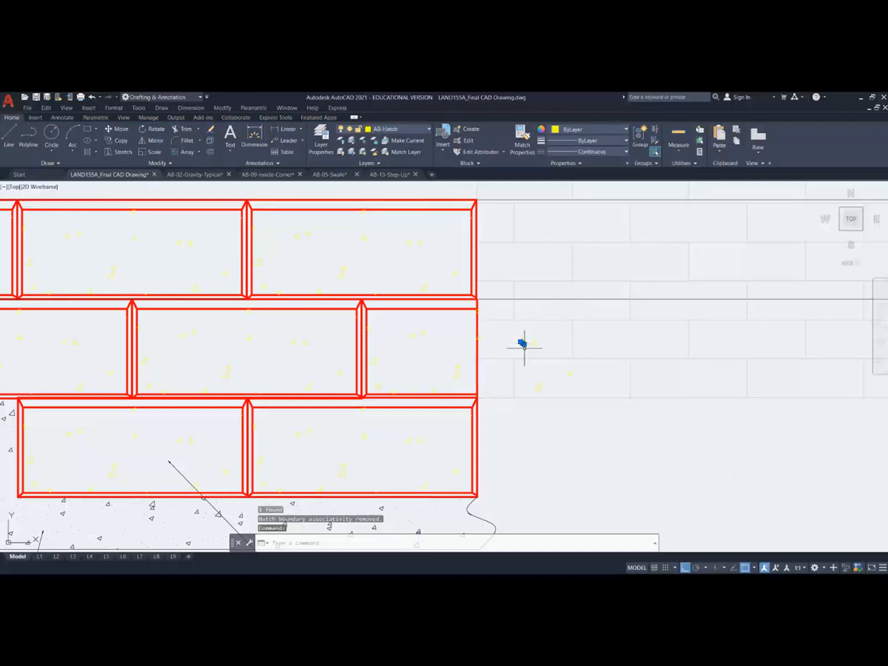
Step: Delete the exploded concrete hatch marks that lie beyond the cut block's right edge, over the brick wall
scroll(494, 319, up, 2)
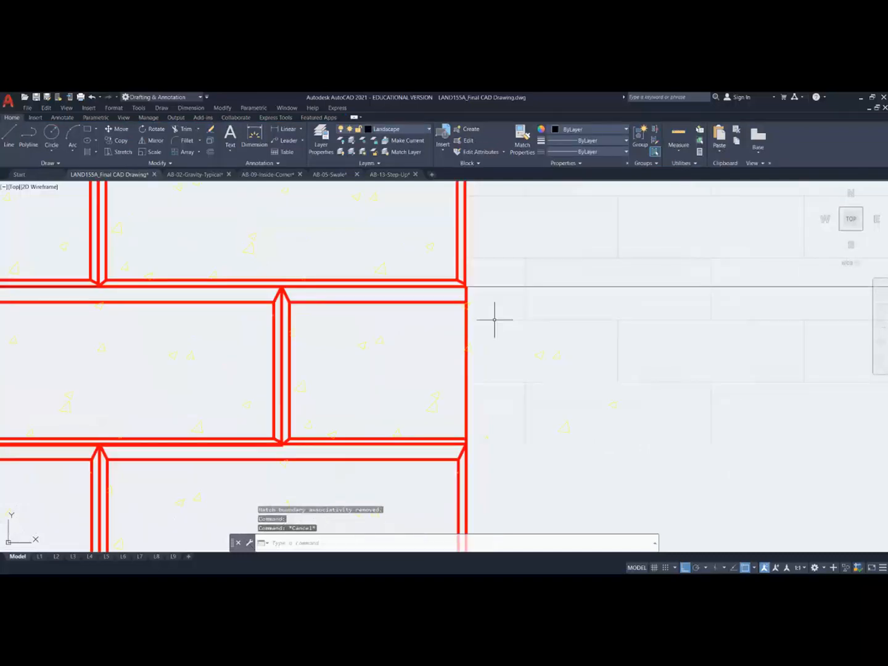
click(458, 292)
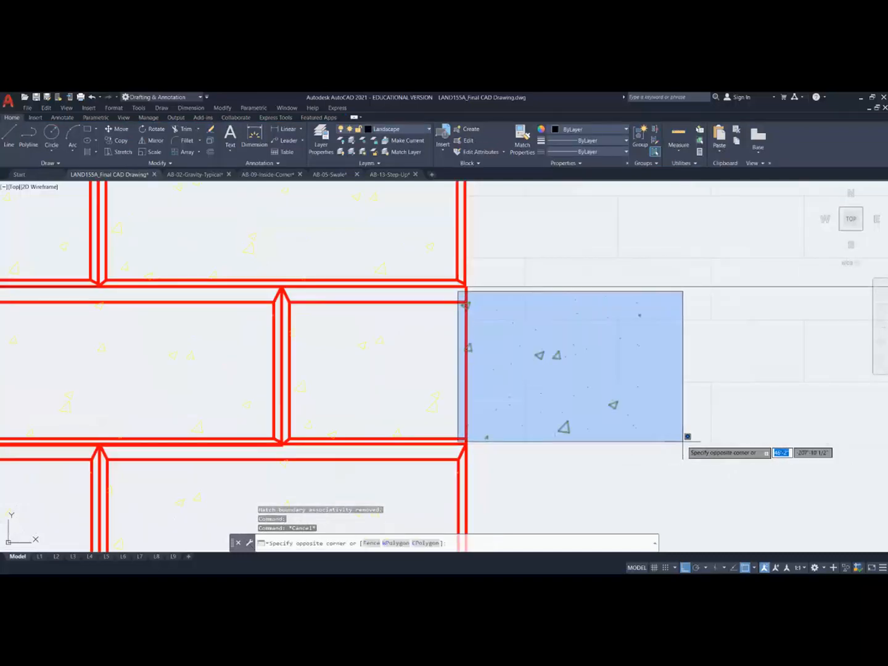
click(684, 441)
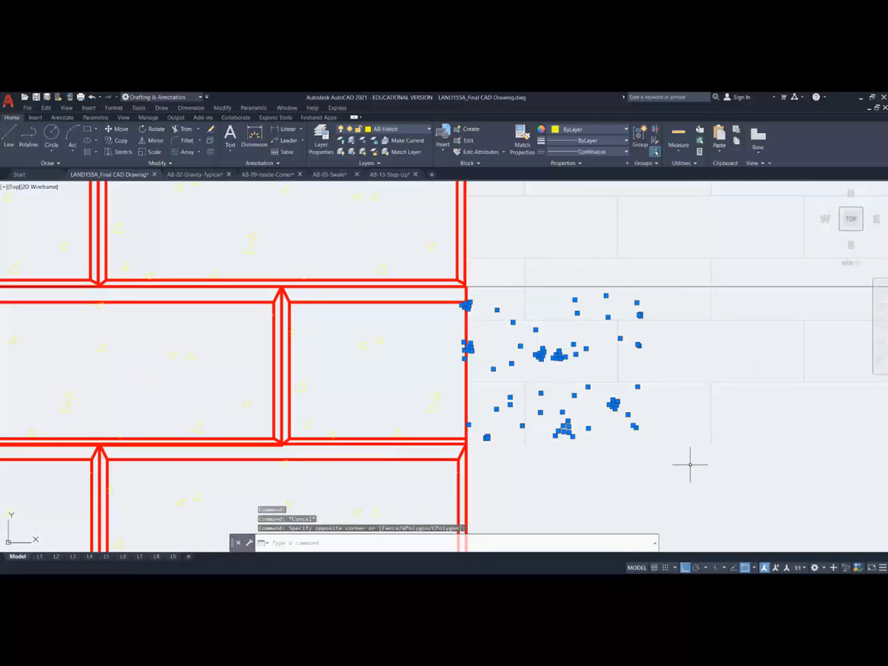
key(Delete)
scroll(648, 448, down, 3)
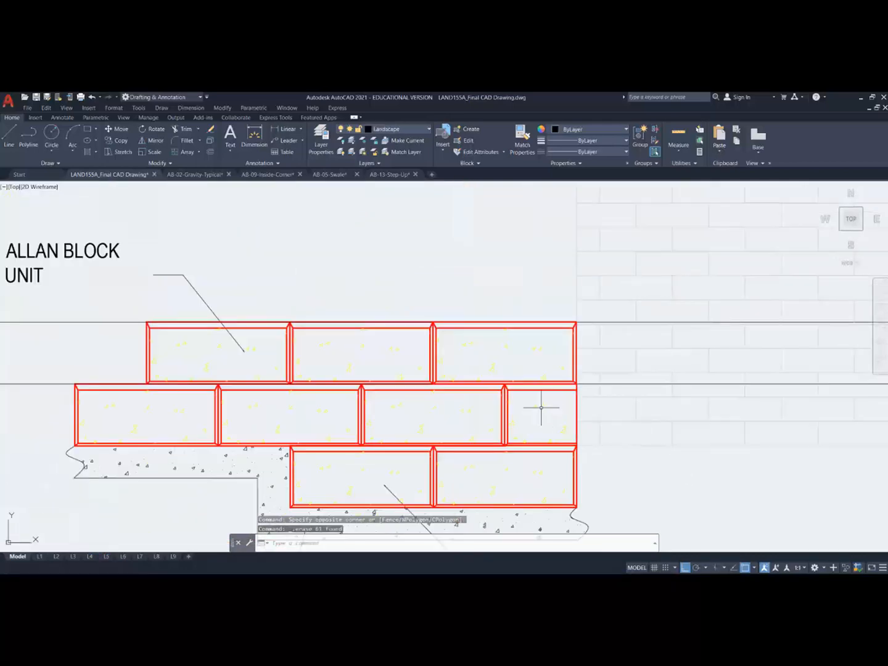
Step: Draw a horizontal line from the finished grade point at the gravity wall's bottom block across and beyond the step-up detail
scroll(648, 464, down, 8)
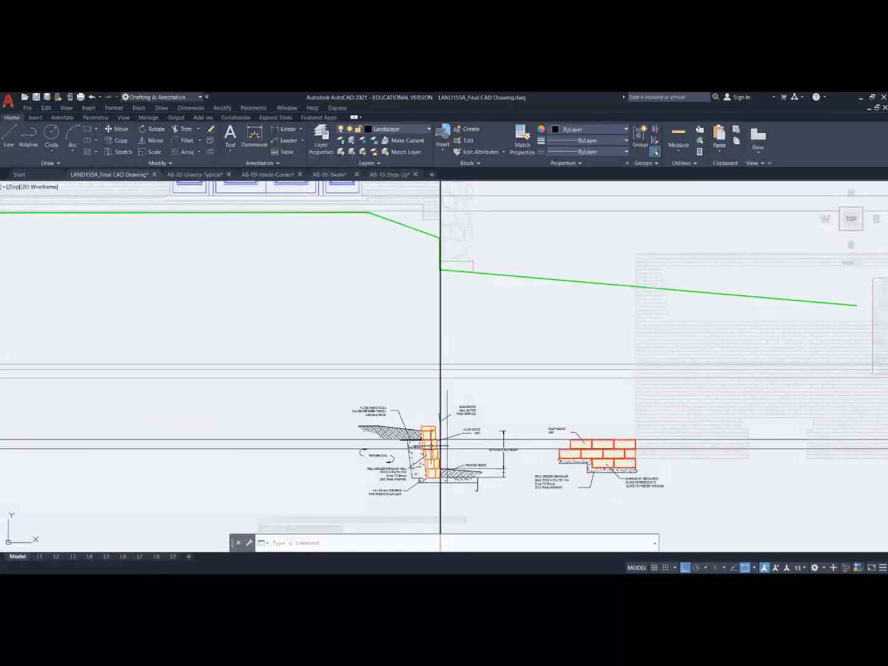
scroll(541, 493, up, 4)
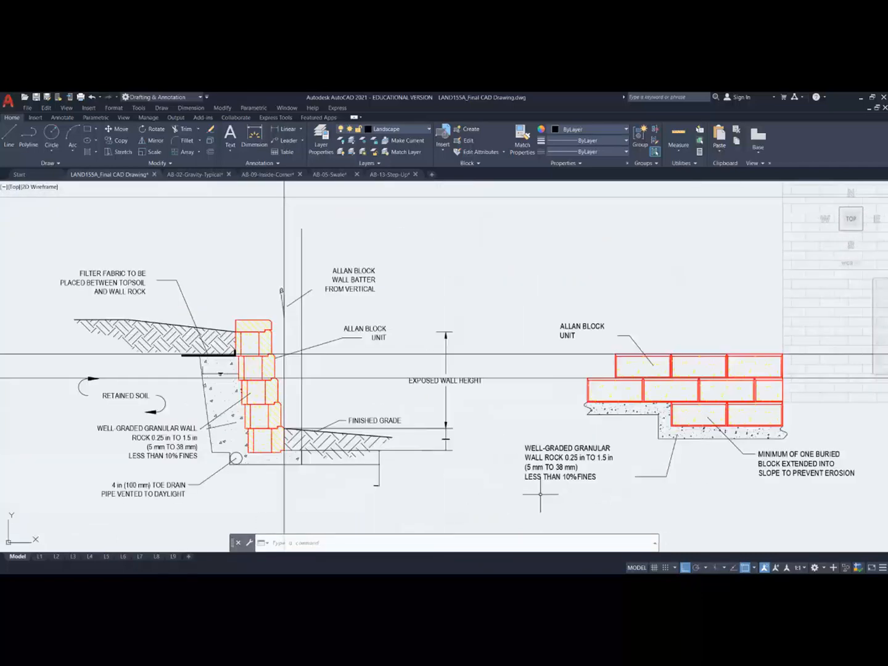
middle_drag(510, 451, 425, 383)
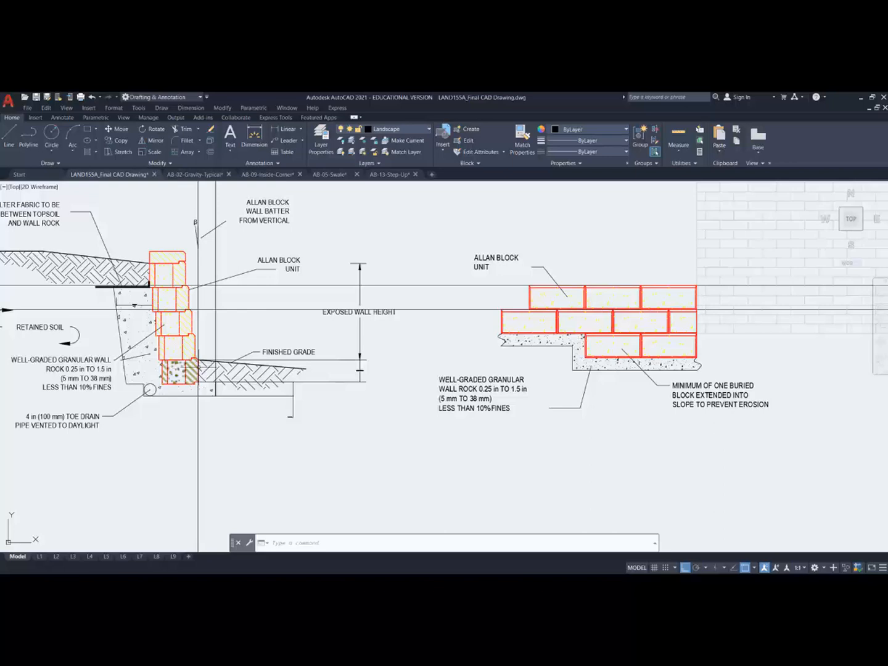
click(10, 135)
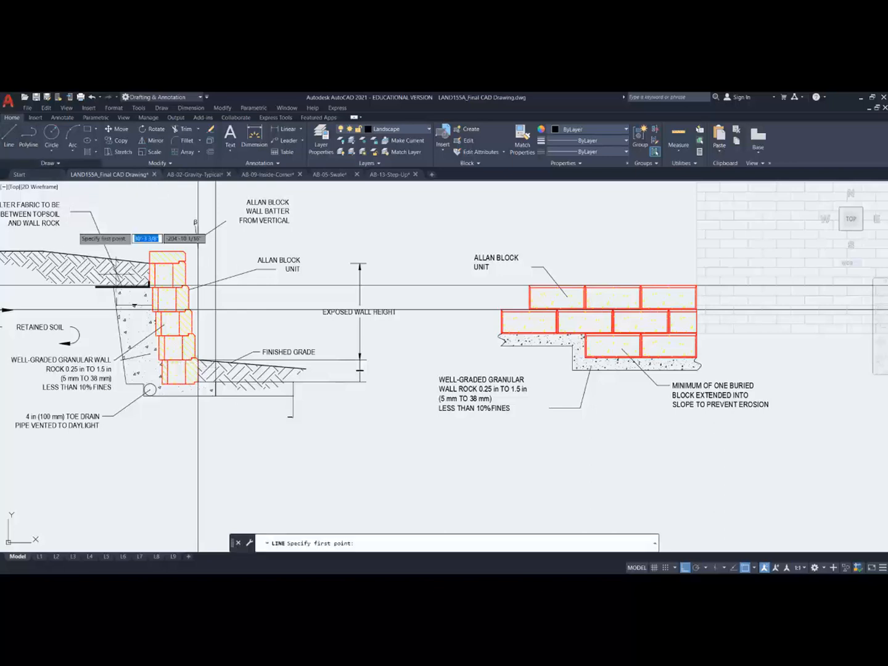
click(197, 359)
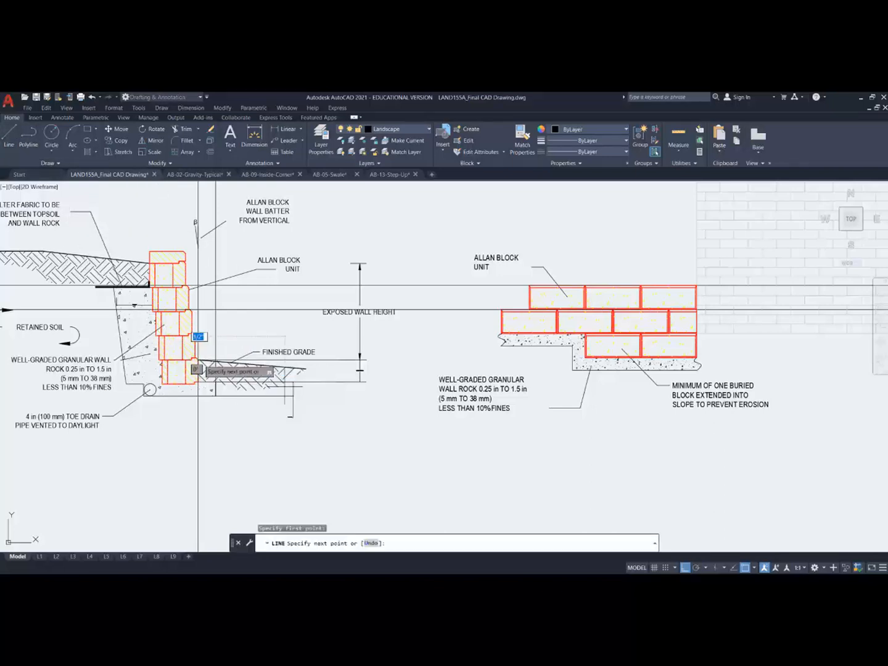
click(792, 452)
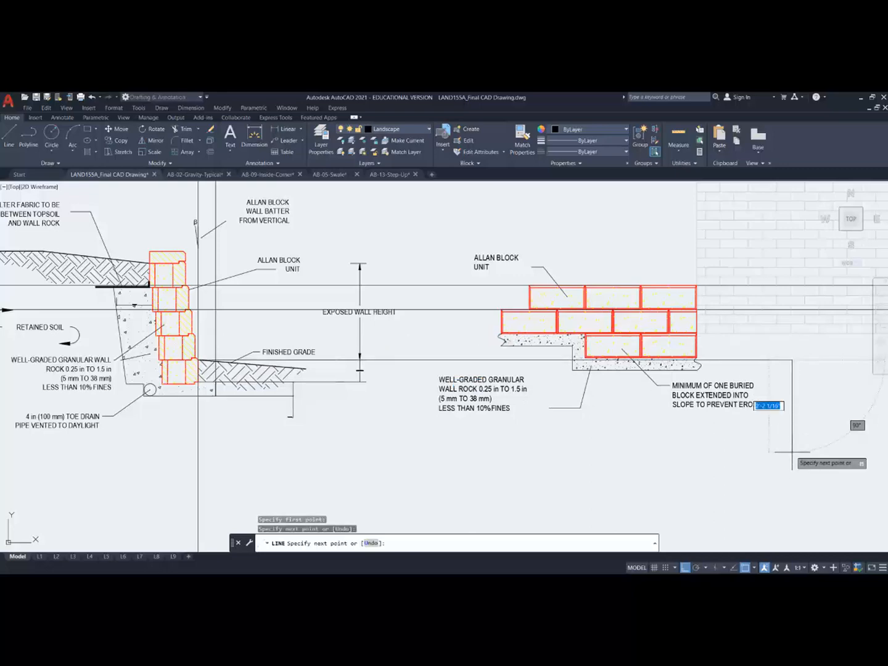
key(Escape)
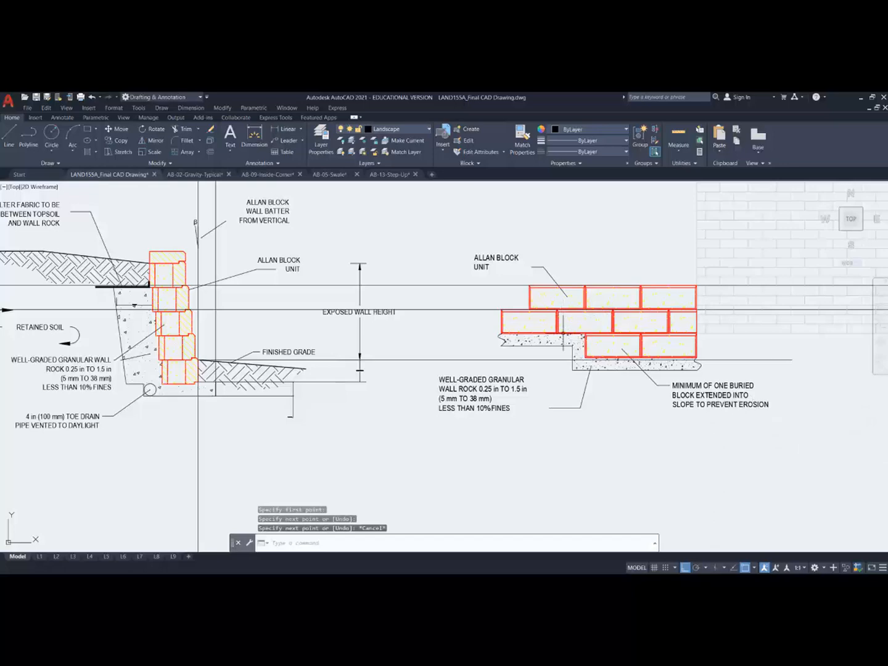
Step: Move the whole step-up detail with its notes straight down by one block course, placing the bottom course at the projected finished grade
click(121, 131)
click(408, 219)
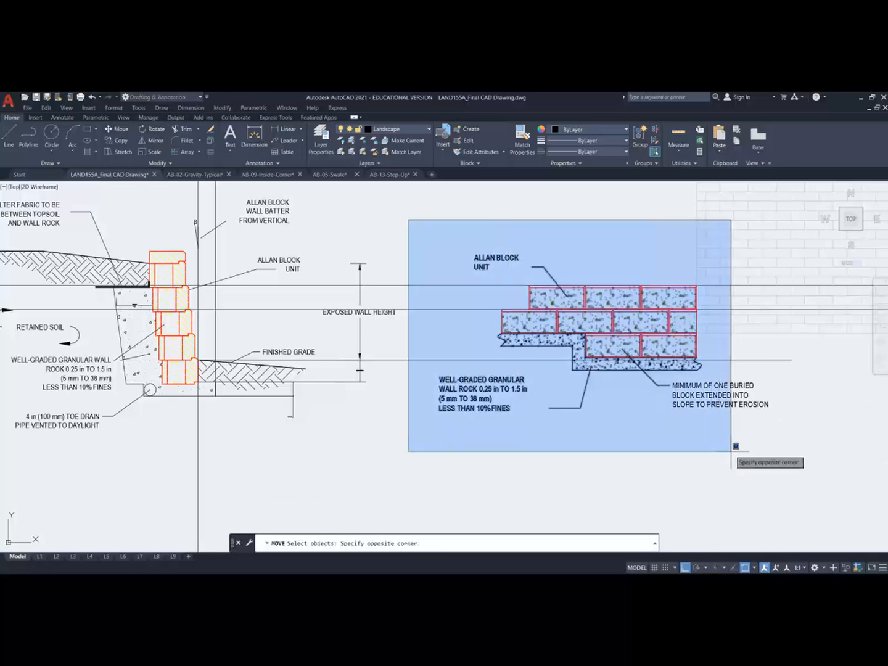
click(736, 446)
click(781, 429)
click(719, 369)
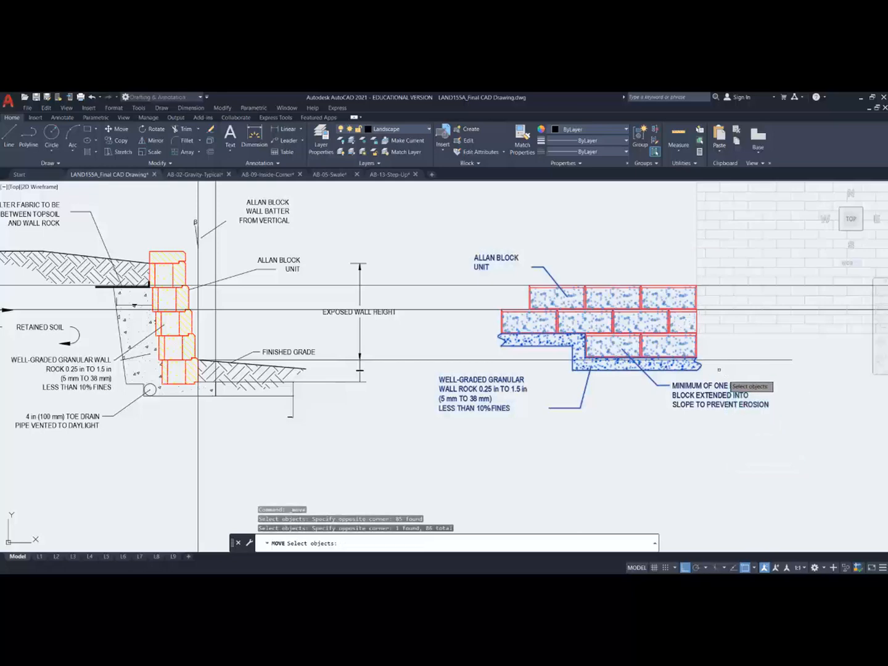
scroll(719, 370, up, 5)
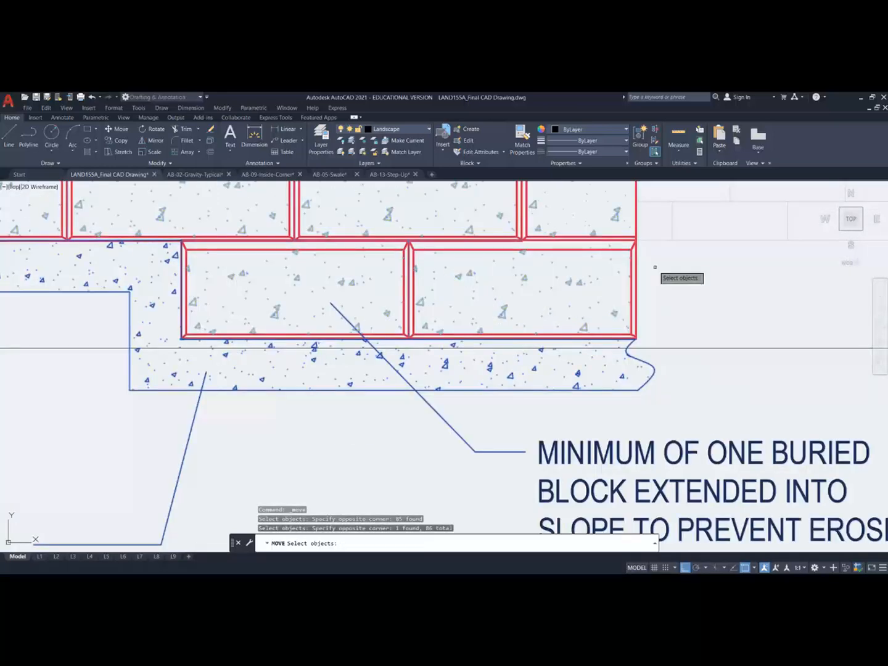
scroll(658, 263, down, 6)
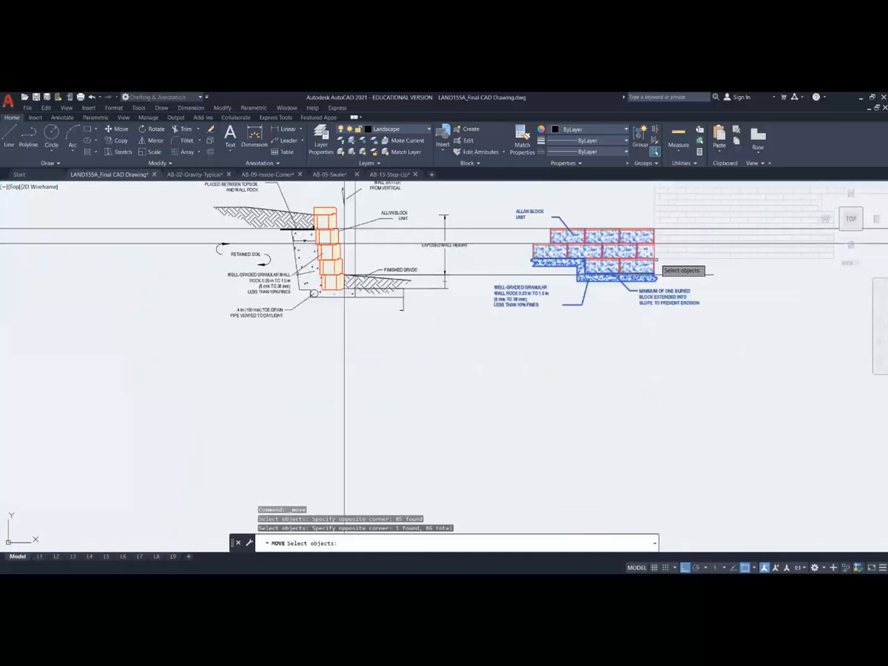
scroll(344, 276, up, 6)
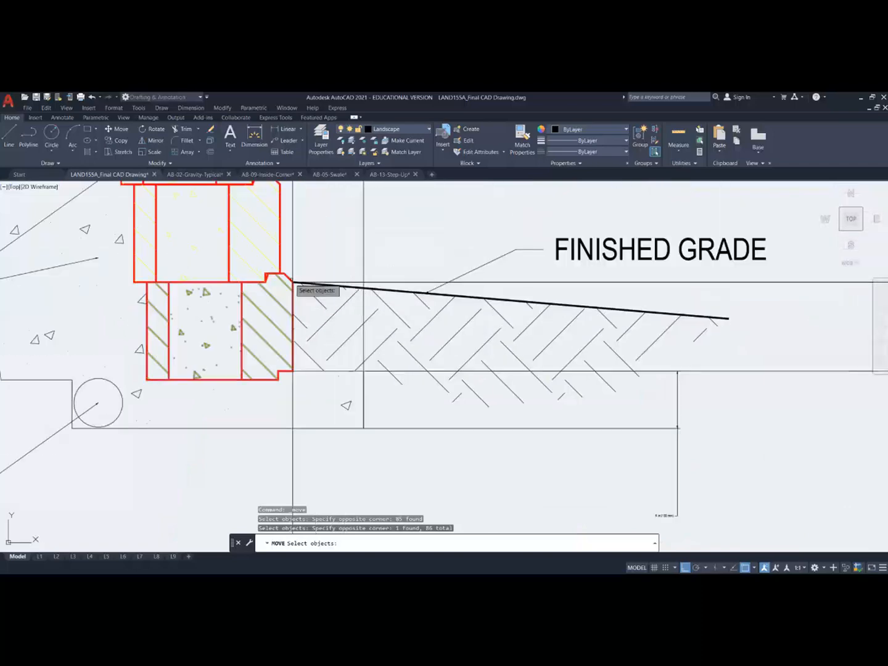
scroll(451, 278, down, 6)
scroll(715, 265, up, 6)
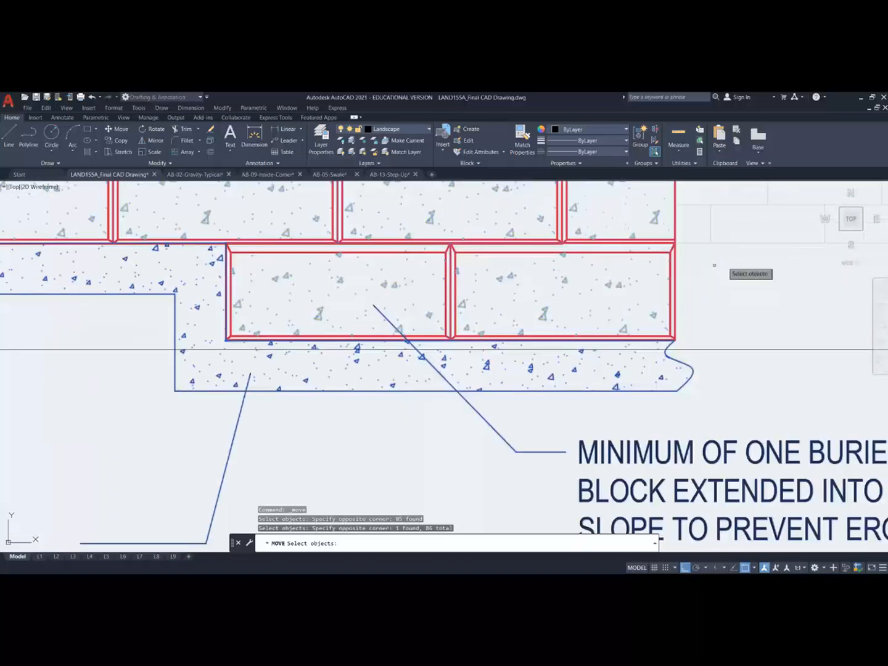
key(Return)
click(674, 244)
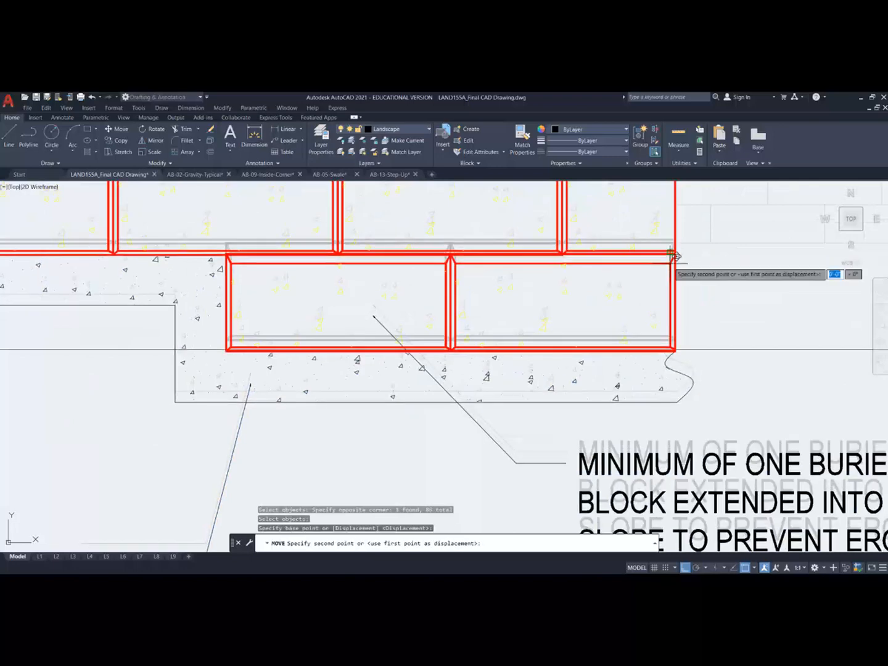
shift+right_click(675, 254)
click(700, 413)
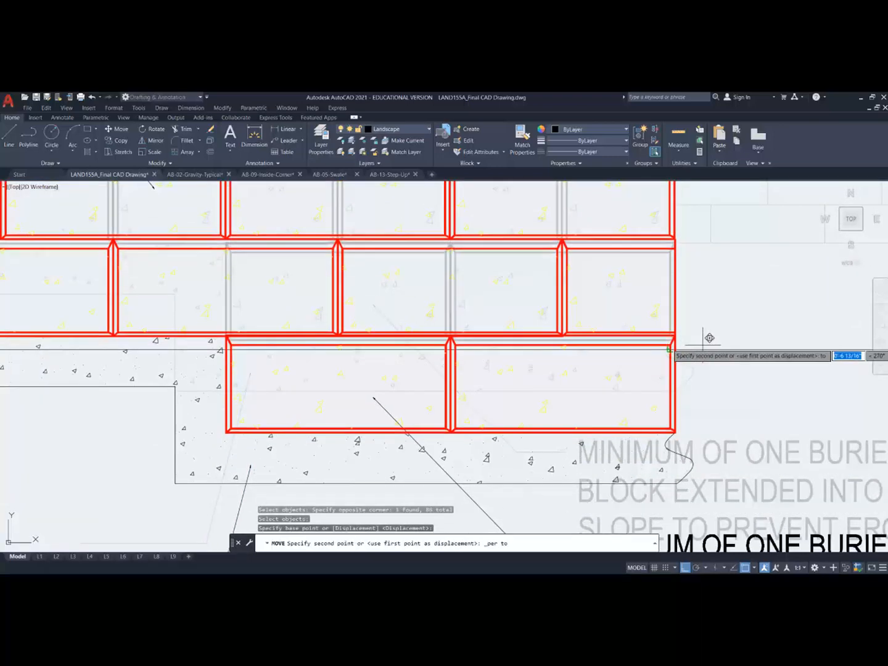
click(703, 346)
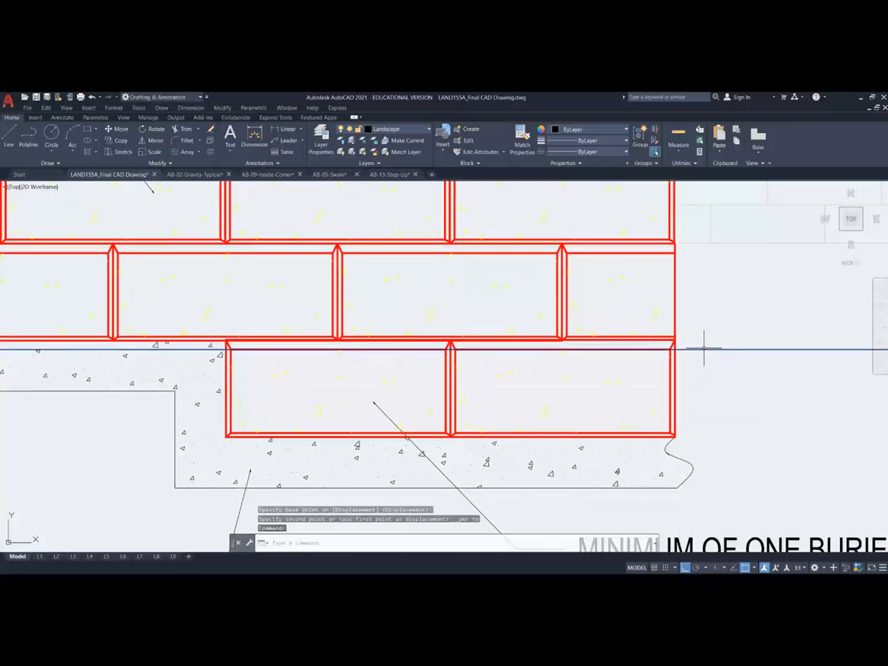
Step: Delete the horizontal finished grade projection line that crosses the step-up detail
scroll(720, 369, down, 8)
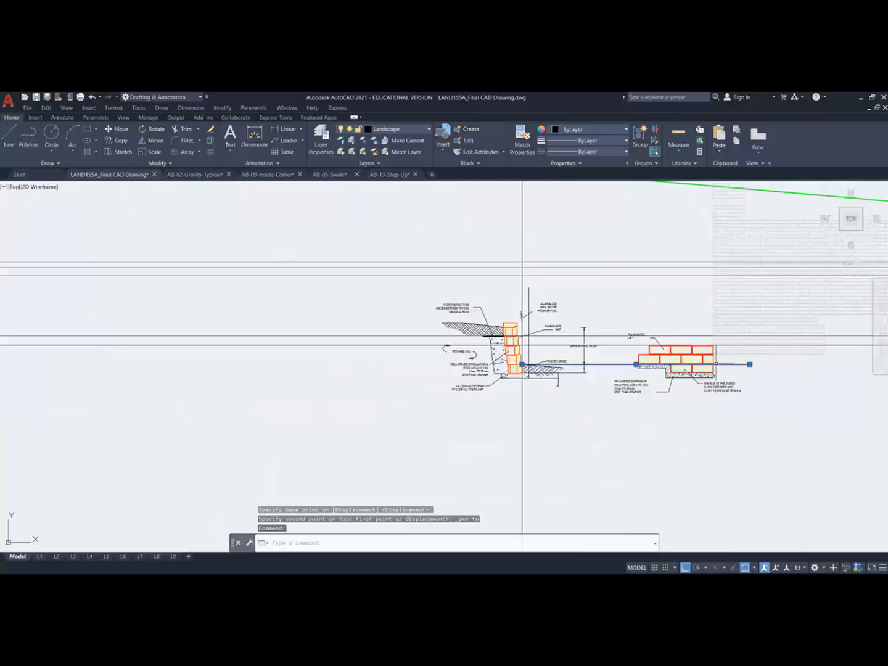
scroll(721, 373, up, 4)
key(Delete)
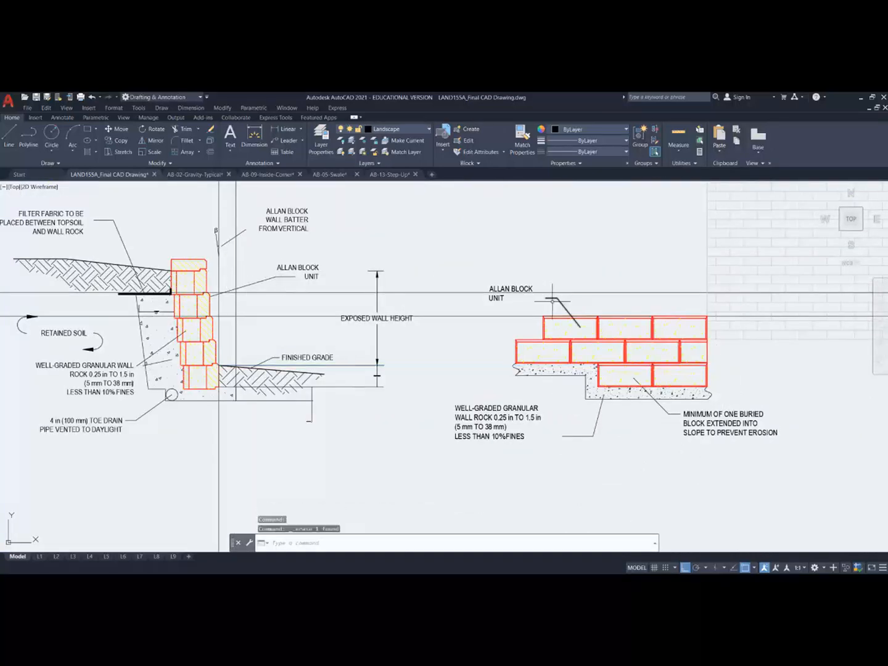
Step: Examine the wall's overall length dimension on the deck plan below the elevation and compare it with the step-up detail
scroll(482, 317, down, 6)
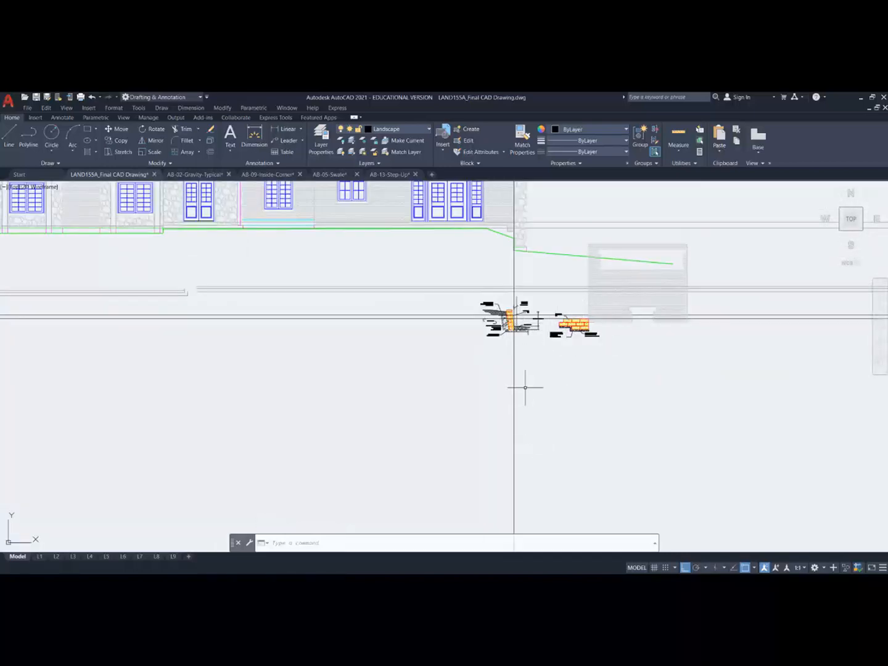
middle_drag(524, 387, 467, 326)
scroll(468, 325, down, 3)
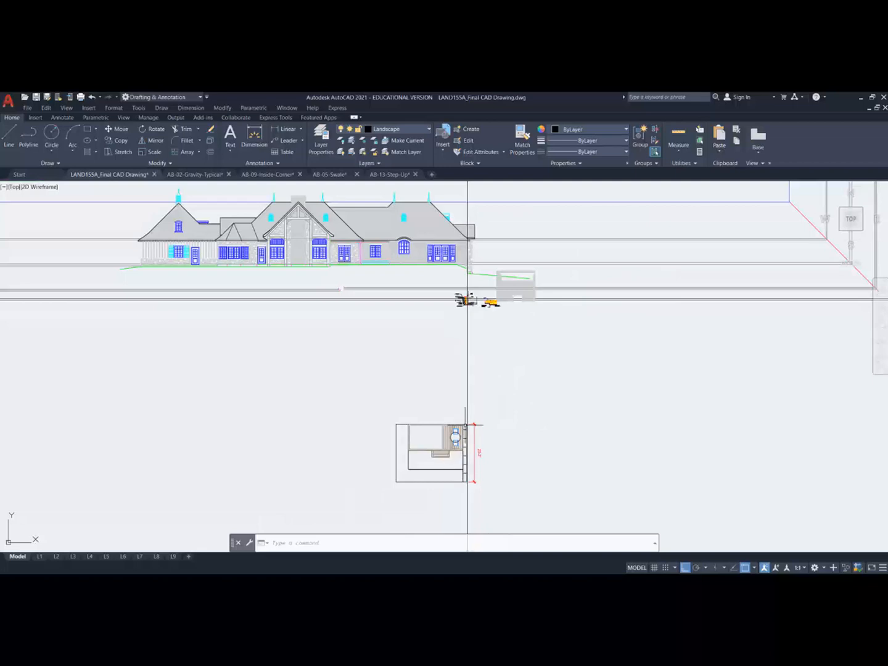
scroll(480, 459, up, 4)
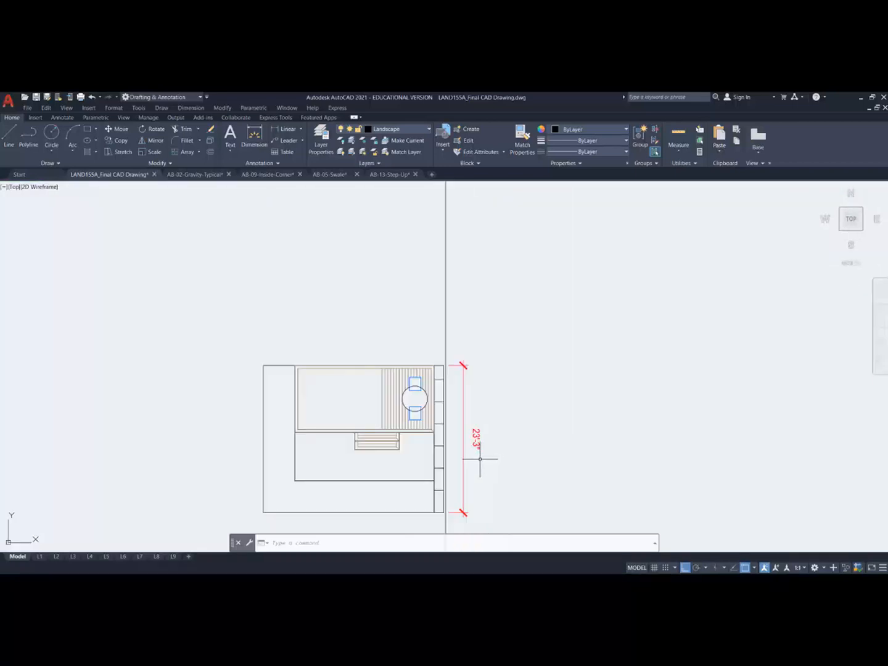
scroll(545, 315, down, 3)
middle_drag(561, 247, 492, 403)
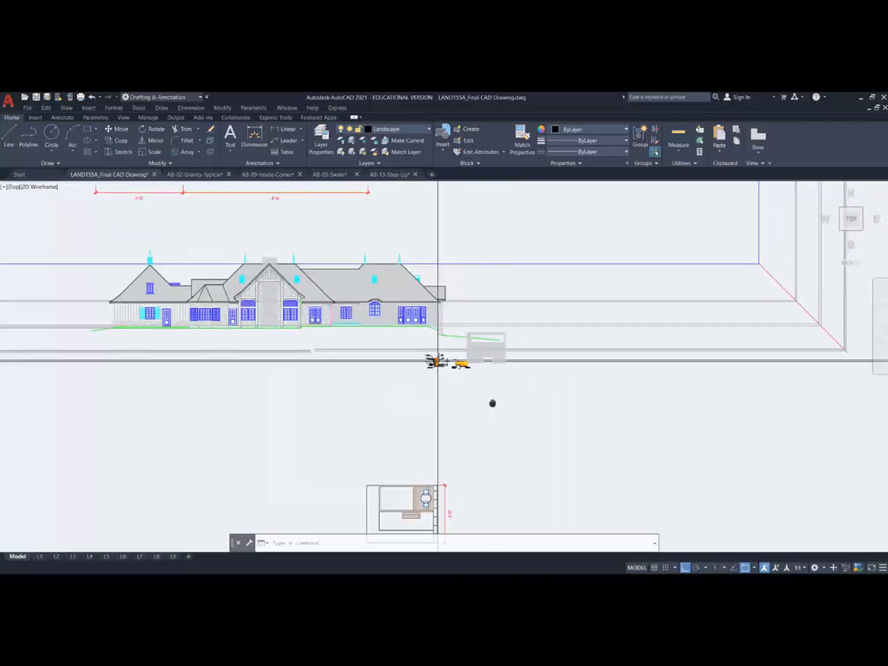
scroll(470, 380, up, 6)
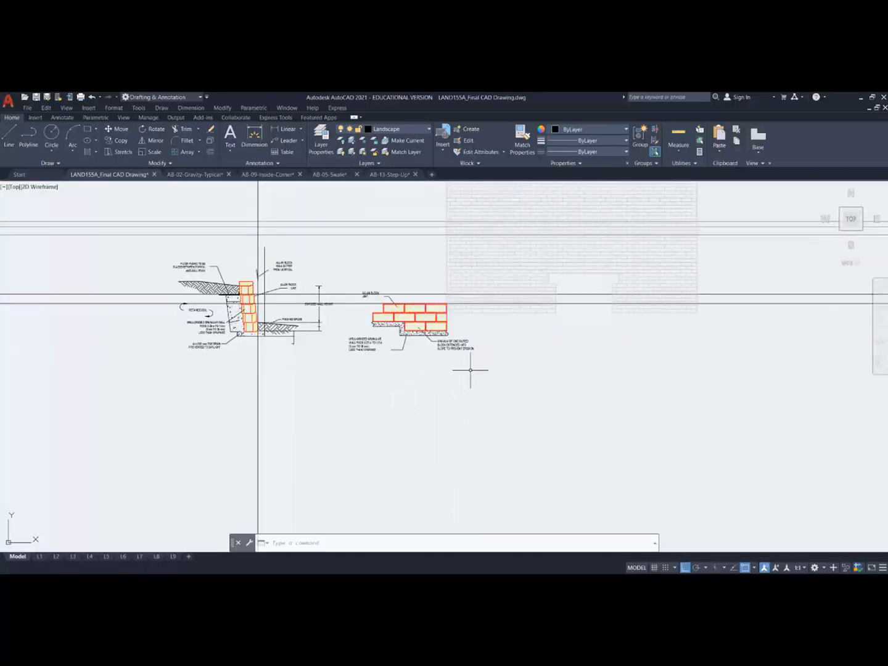
Step: Copy the vertical construction line from the gravity wall section's face to the left end of the step-up detail's middle course
scroll(469, 370, down, 2)
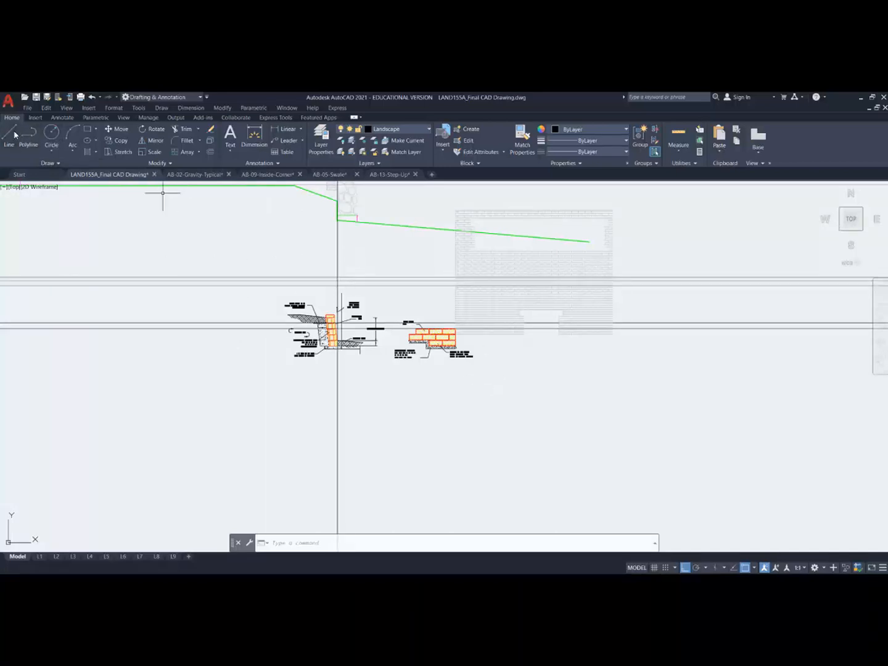
click(108, 146)
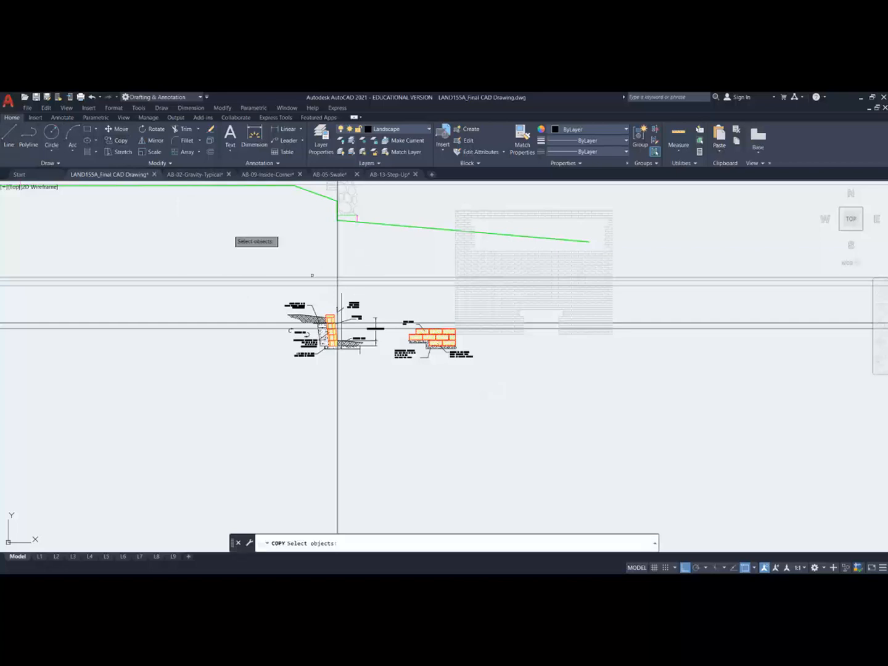
scroll(349, 297, up, 4)
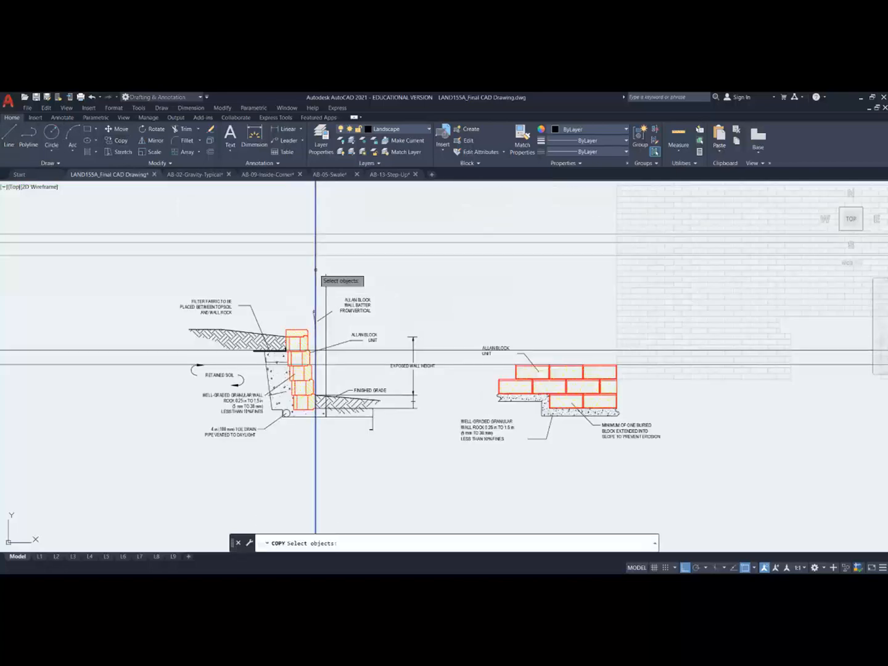
click(316, 270)
key(Return)
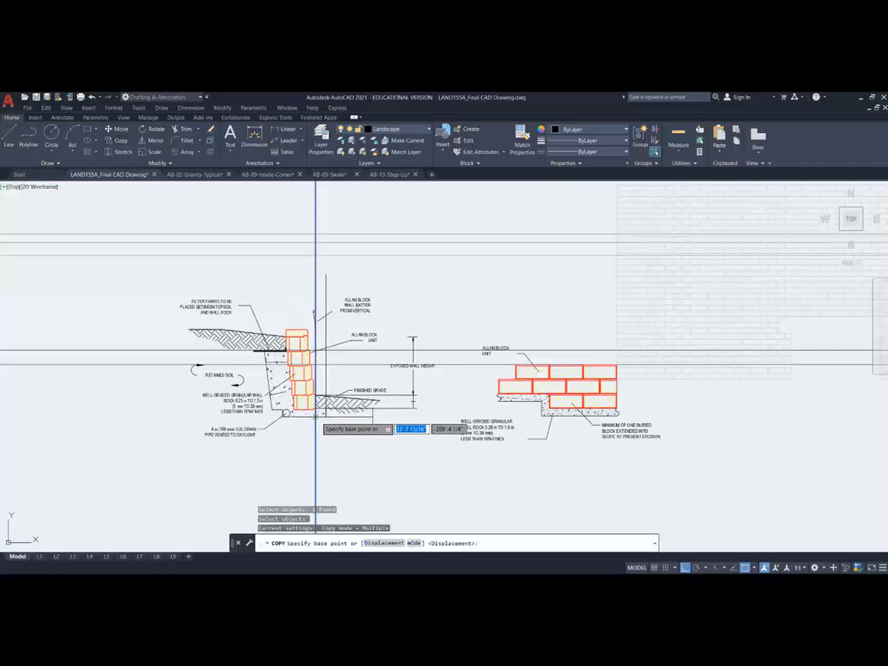
click(315, 417)
scroll(500, 393, up, 4)
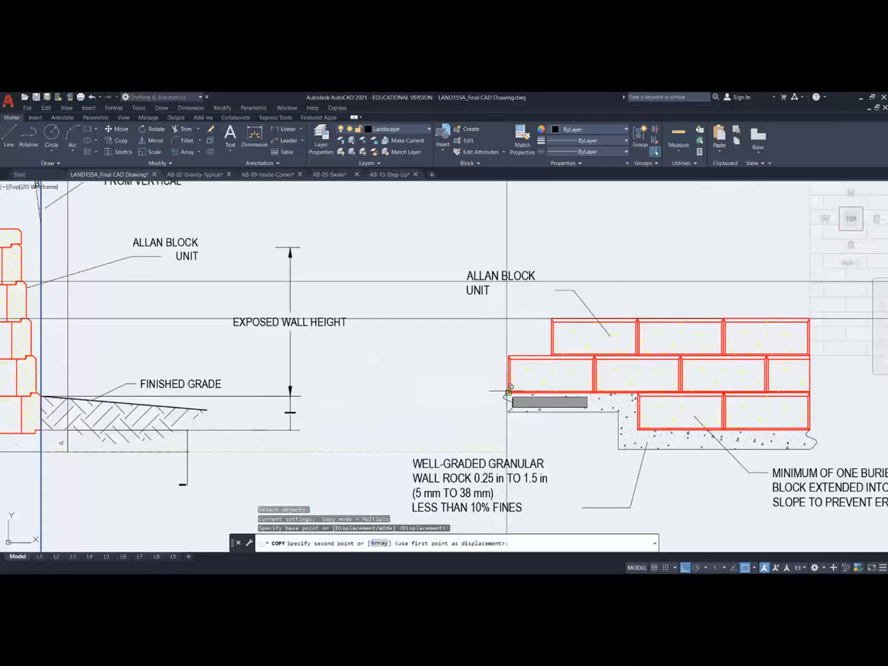
click(487, 393)
scroll(464, 392, down, 5)
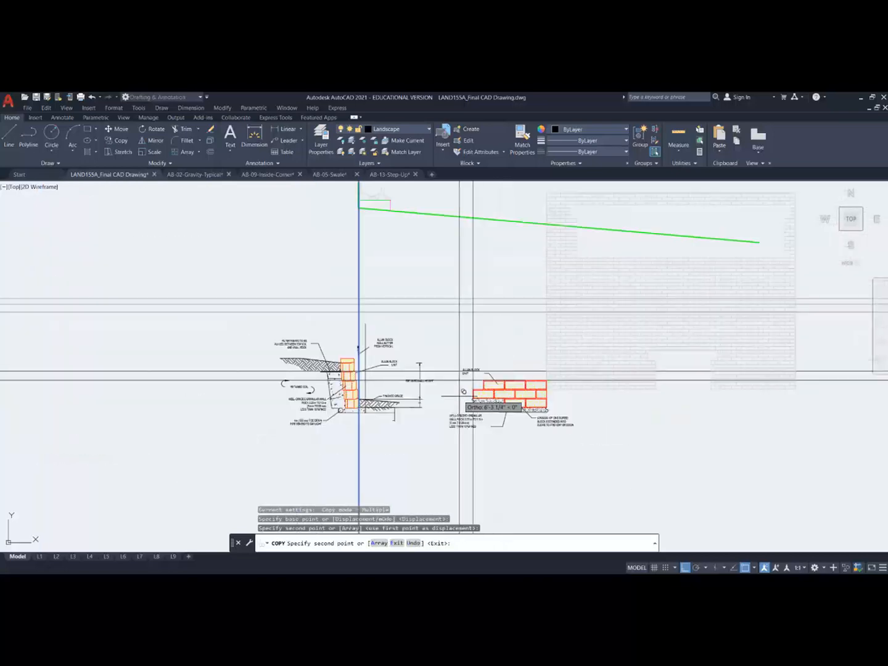
scroll(464, 391, down, 4)
key(Escape)
Step: Offset the copied vertical construction line 22'3 to the right, past the brick wall
mouse_move(446, 464)
middle_down()
mouse_move(386, 378)
mouse_move(373, 141)
middle_up()
middle_drag(400, 203, 368, 497)
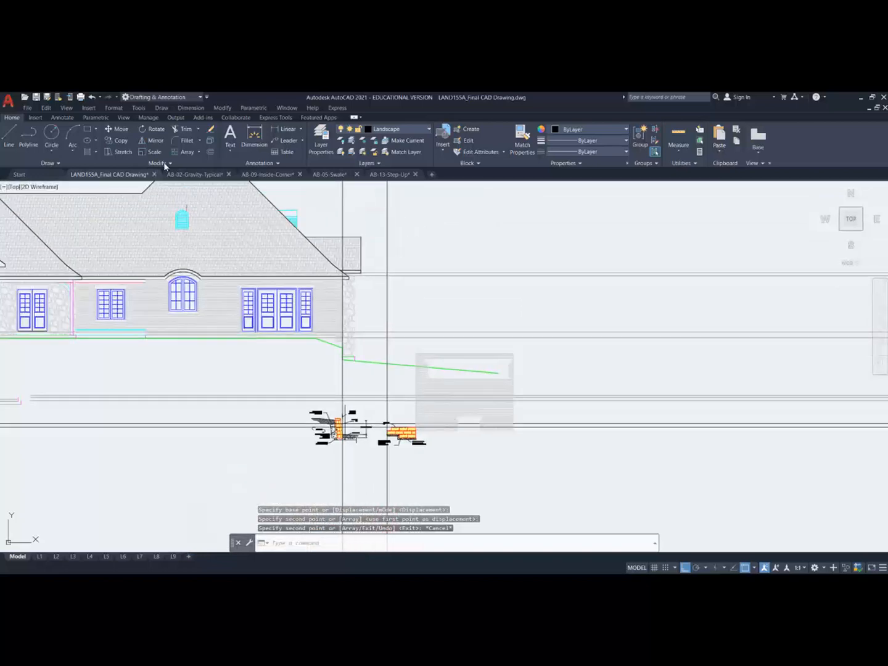
click(211, 152)
text(2)
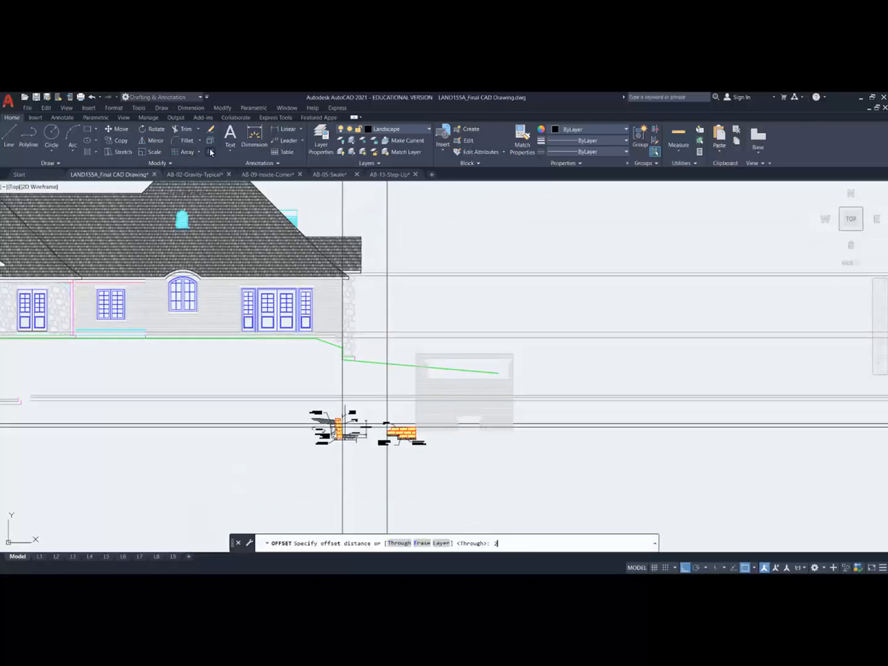
text(2'3)
key(Return)
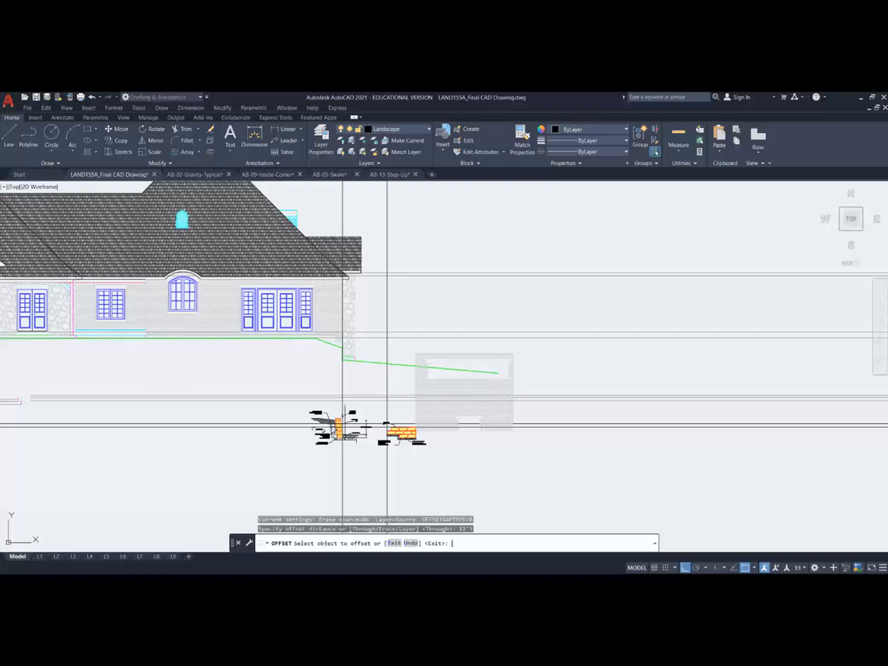
click(387, 466)
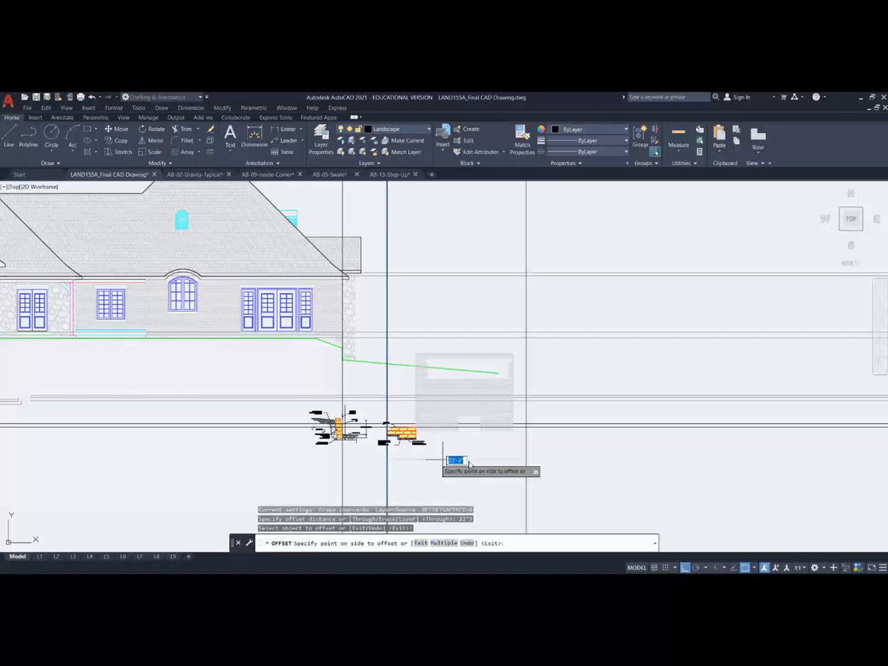
click(459, 460)
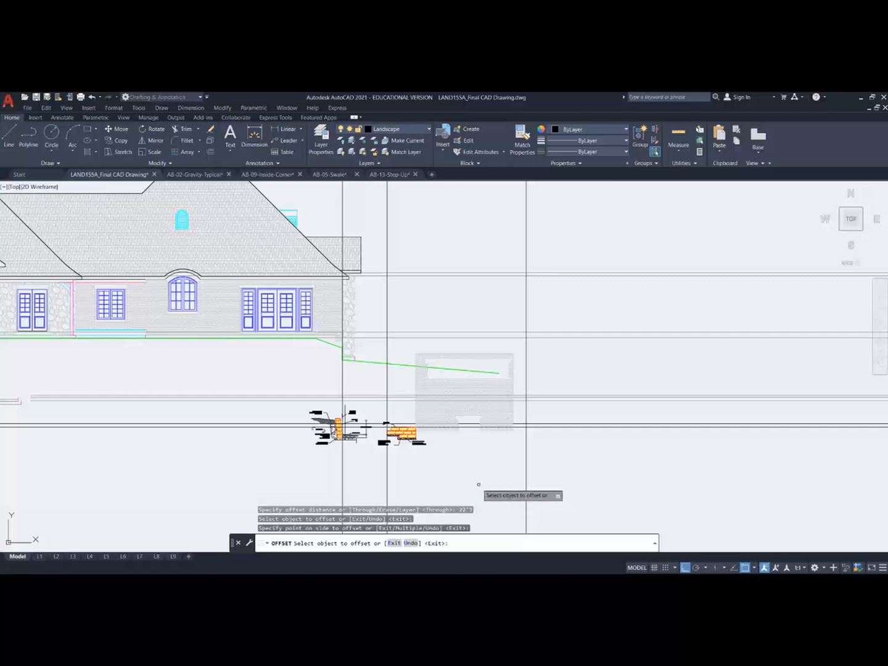
key(Escape)
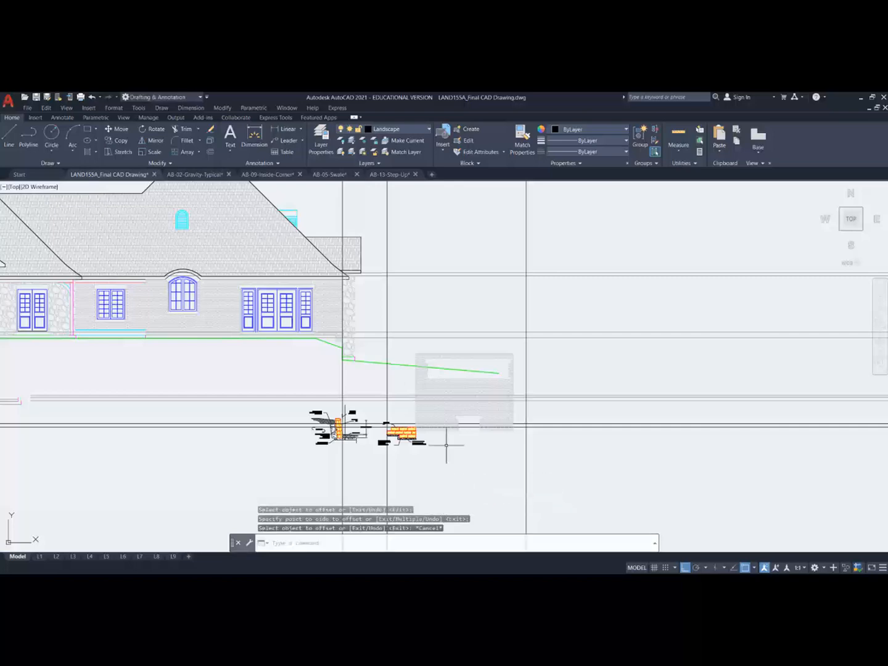
Step: Move the step-up detail and brick wall, excluding the gravity wall's dimension, until the detail's top right corner is perpendicular to the offset vertical construction line
click(120, 130)
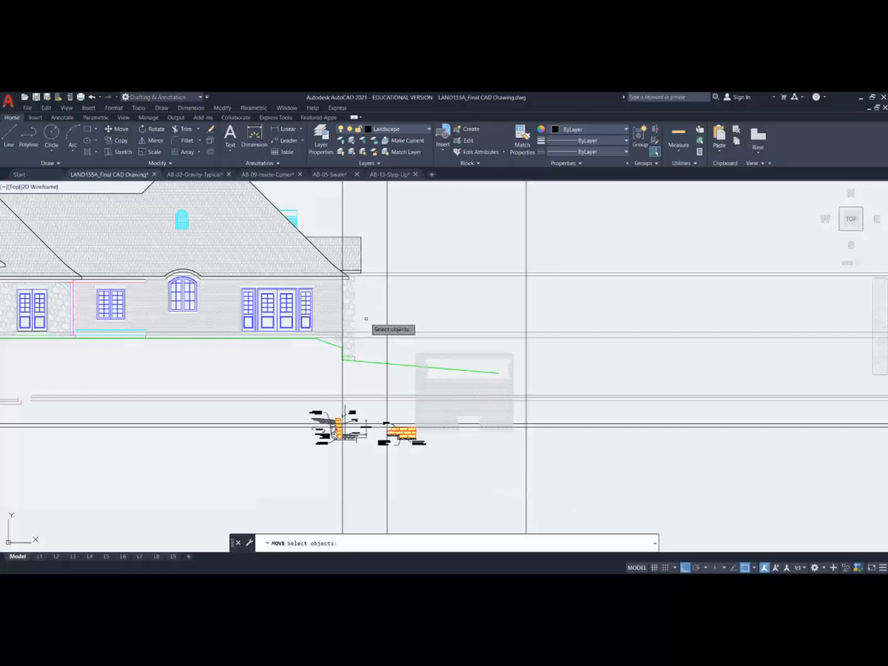
click(367, 319)
click(557, 484)
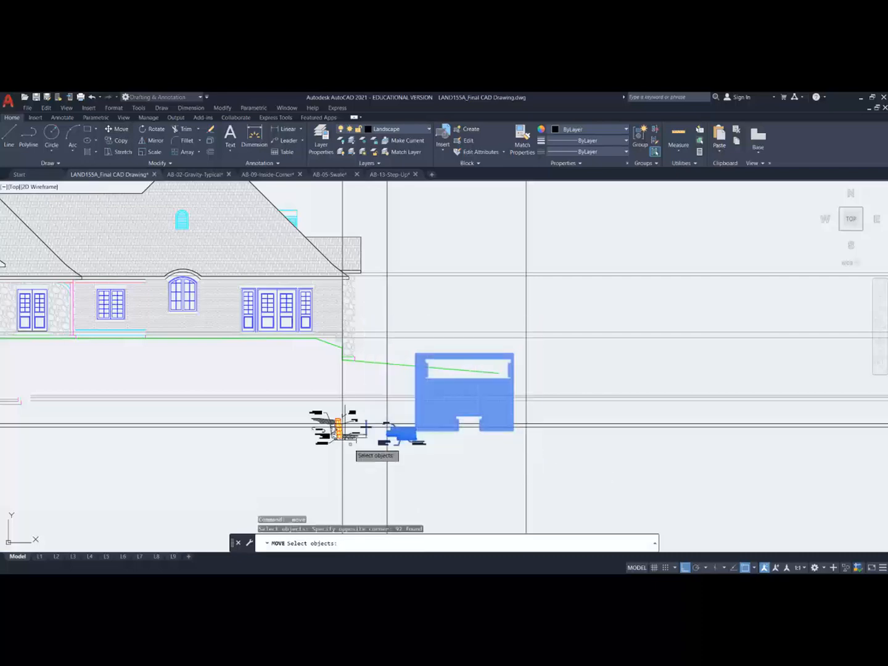
scroll(351, 443, up, 6)
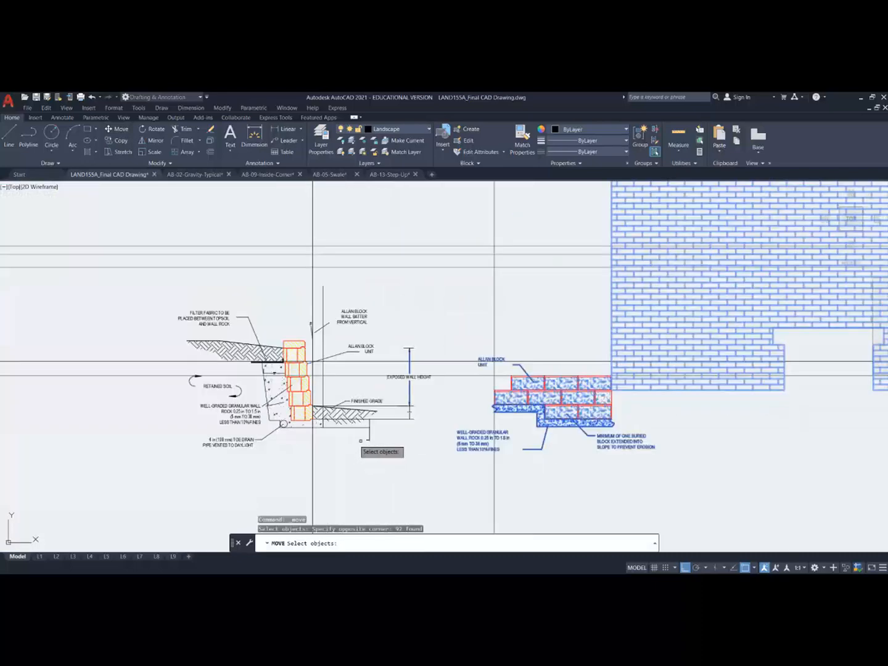
text(r)
key(Return)
click(435, 409)
click(369, 363)
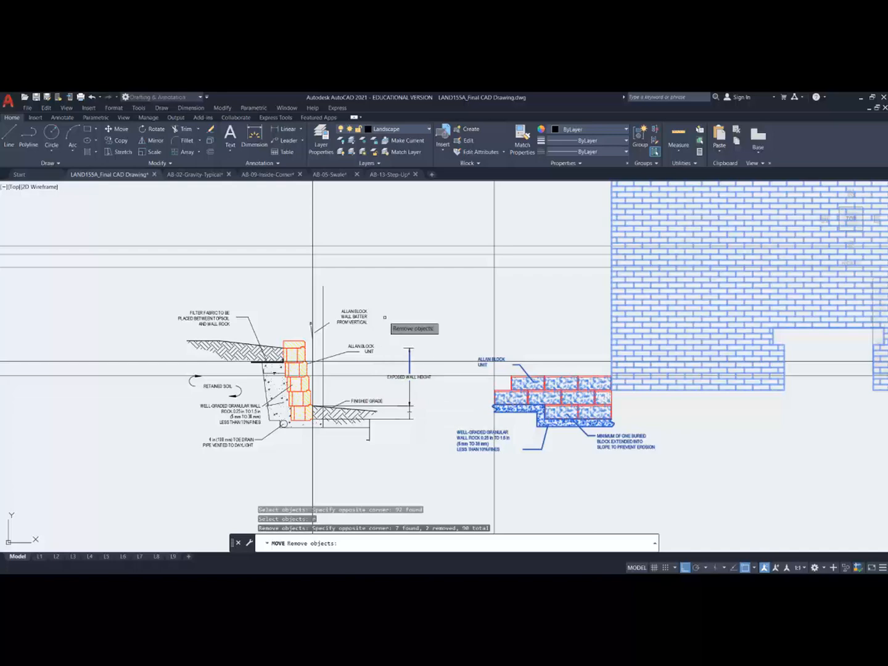
click(385, 317)
click(426, 395)
scroll(425, 389, down, 5)
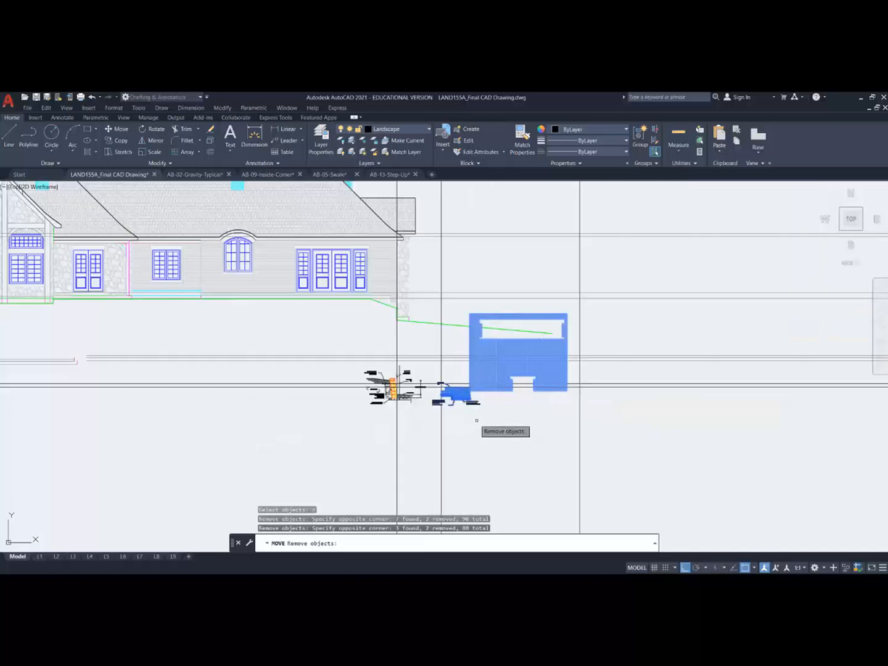
scroll(476, 420, up, 5)
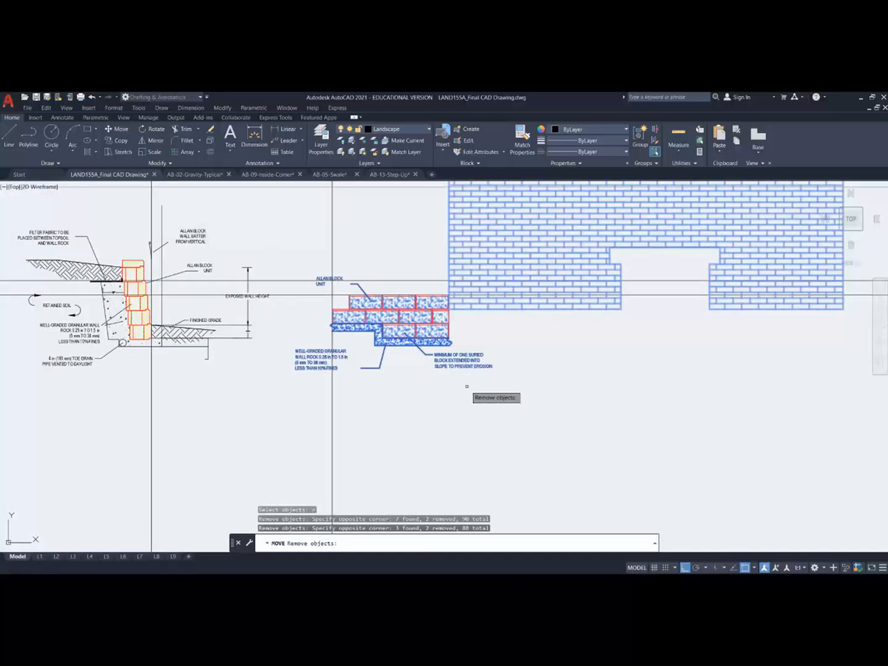
scroll(327, 296, up, 4)
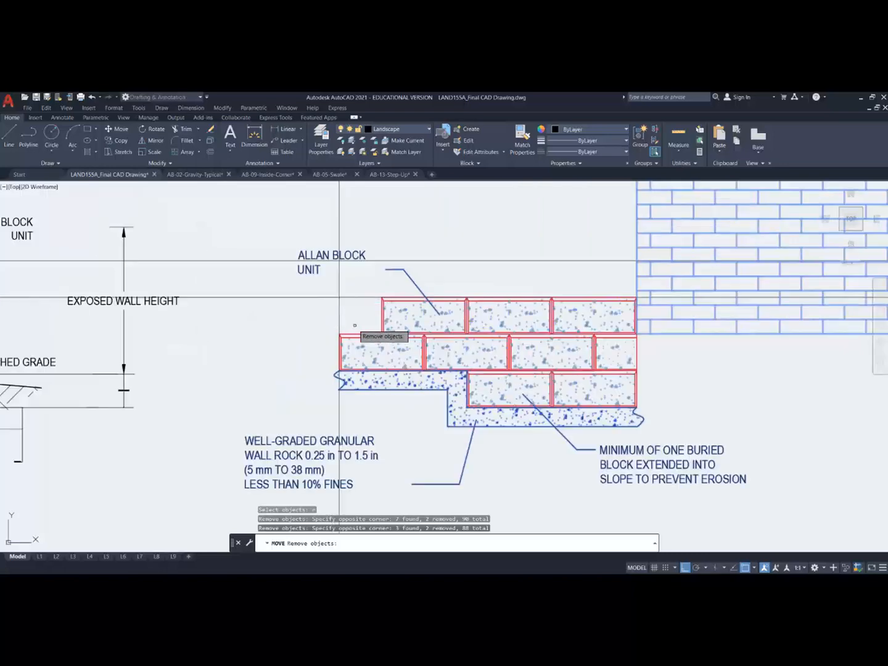
key(Return)
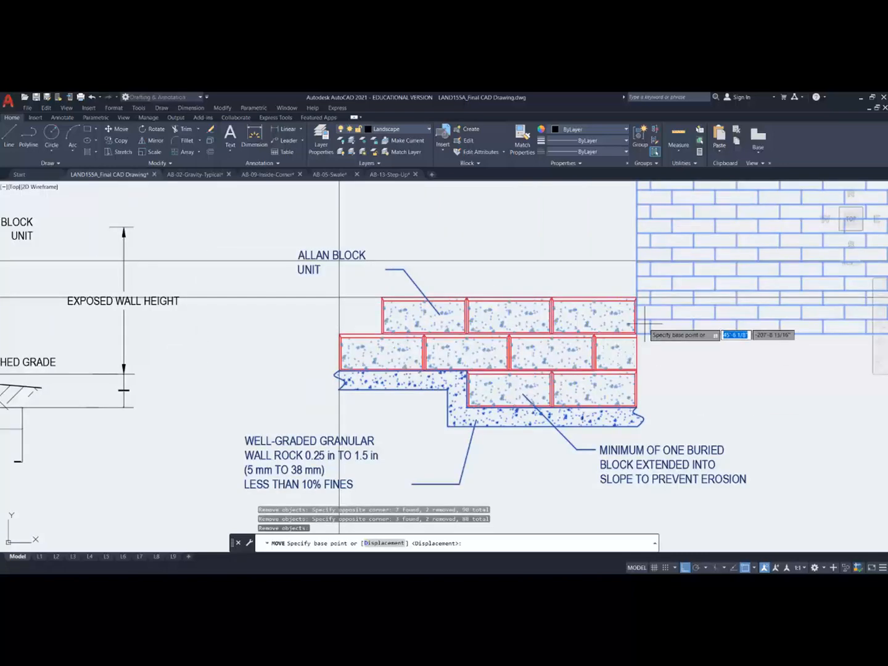
click(636, 298)
scroll(637, 297, down, 5)
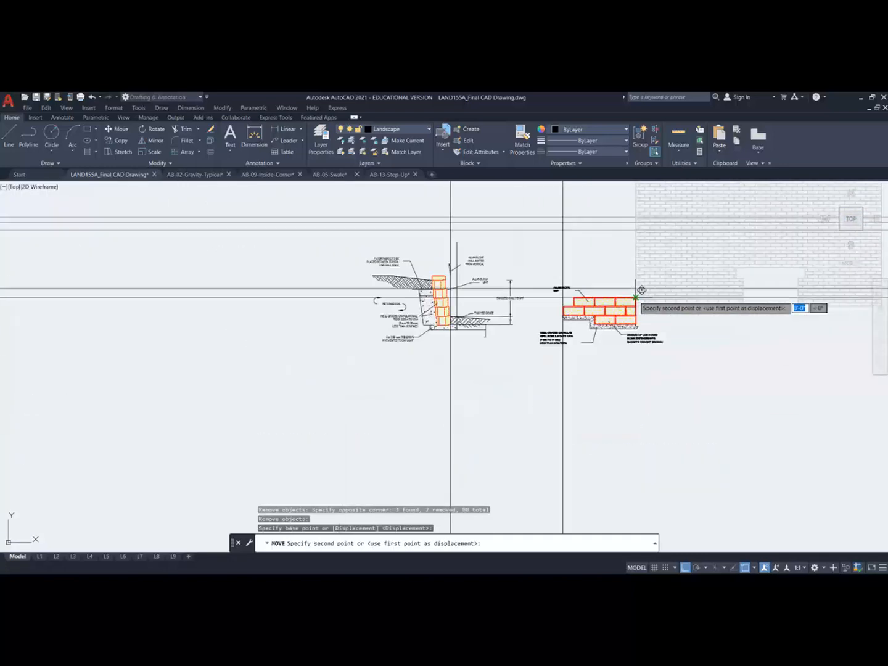
middle_drag(769, 356, 334, 400)
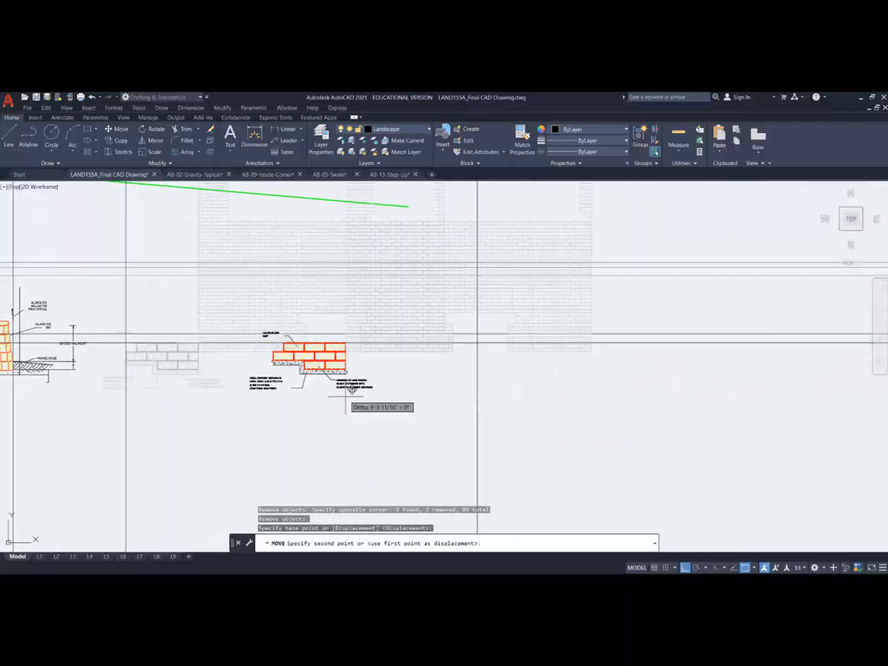
shift+right_click(346, 397)
click(390, 332)
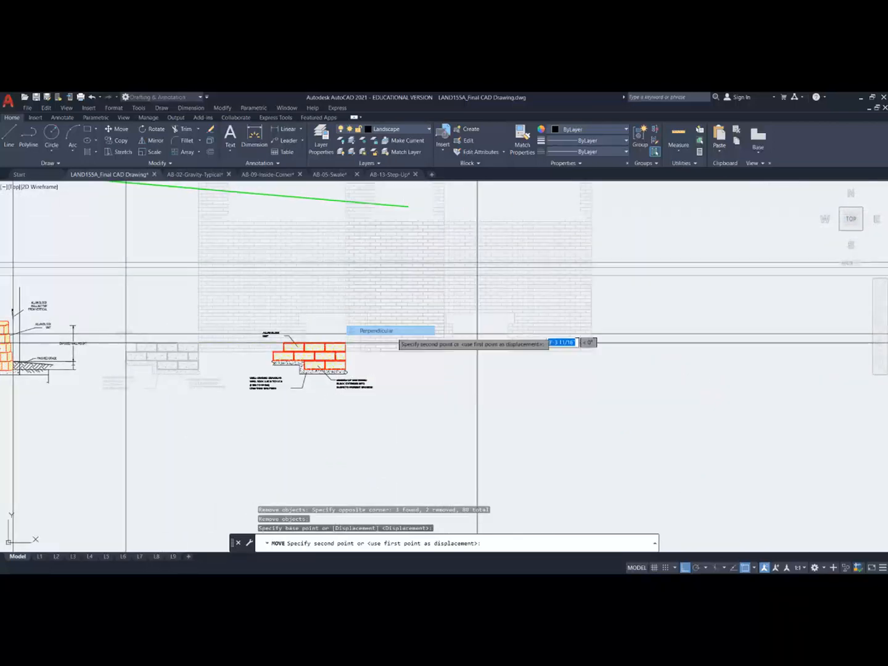
click(480, 357)
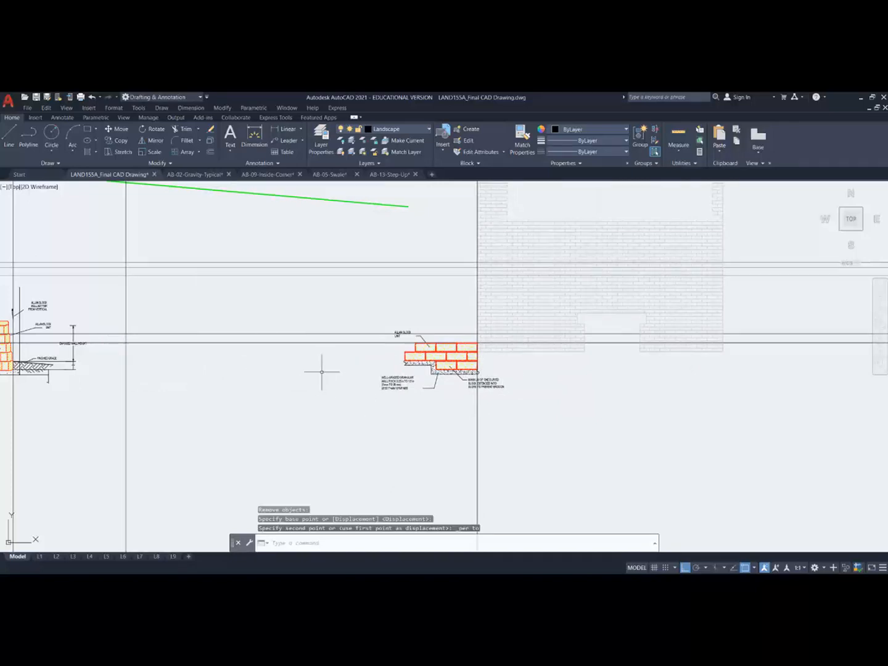
Step: Draw a horizontal line from the back corner of the gravity wall's top full block, just under the cap, toward the step-up detail
middle_drag(329, 373, 435, 386)
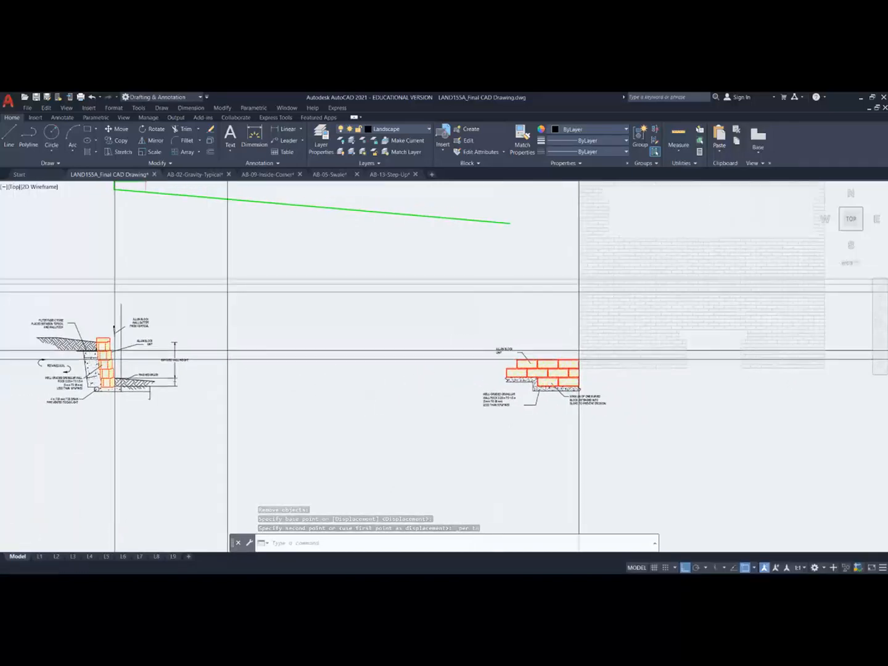
scroll(335, 382, up, 2)
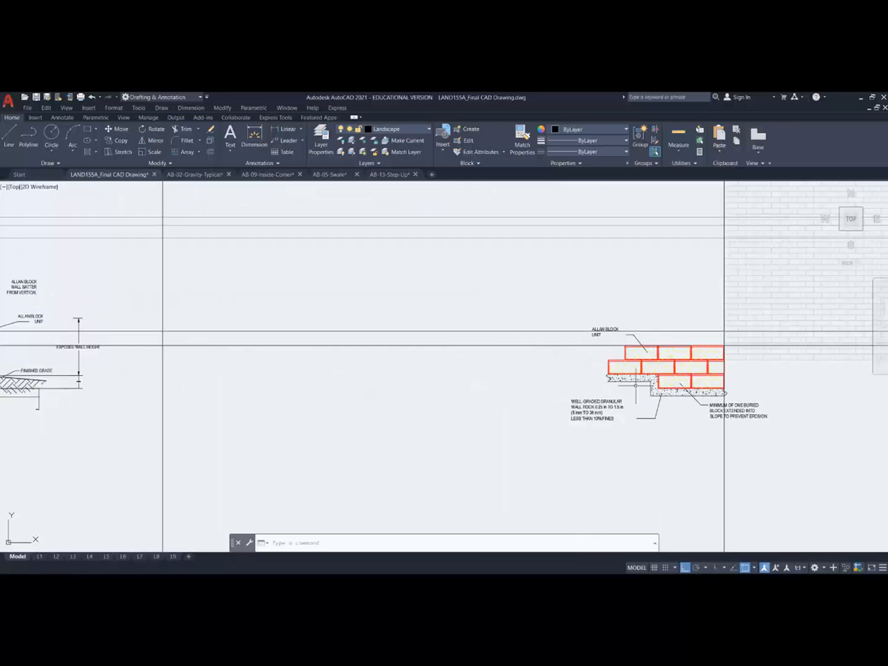
scroll(657, 380, up, 4)
scroll(656, 392, down, 2)
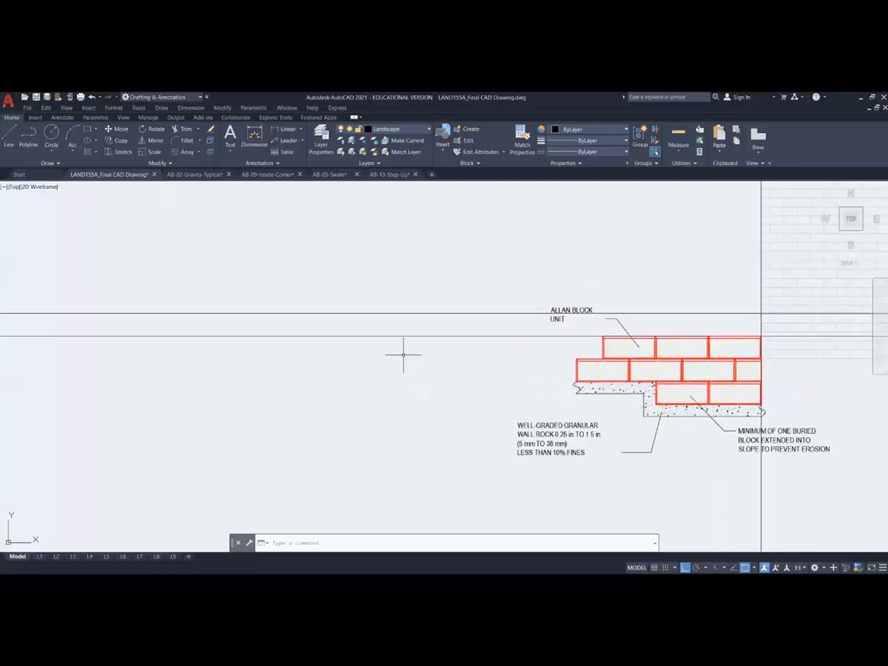
scroll(662, 423, down, 4)
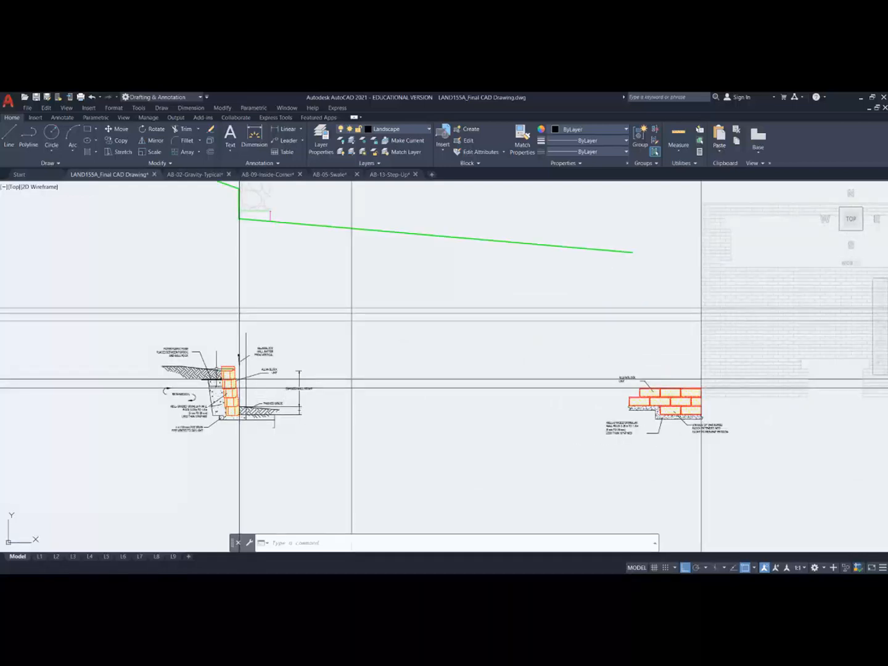
scroll(217, 369, up, 4)
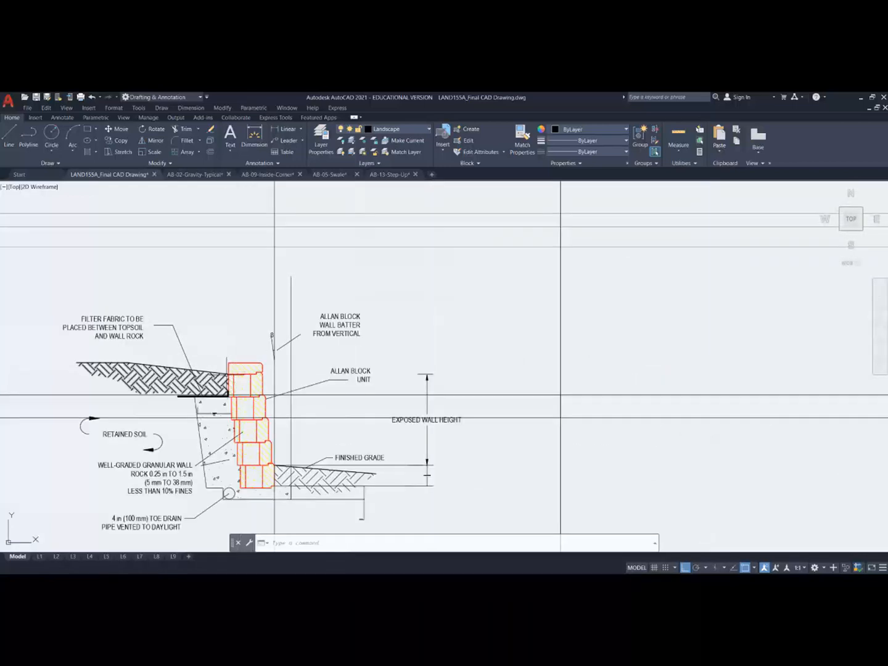
click(15, 130)
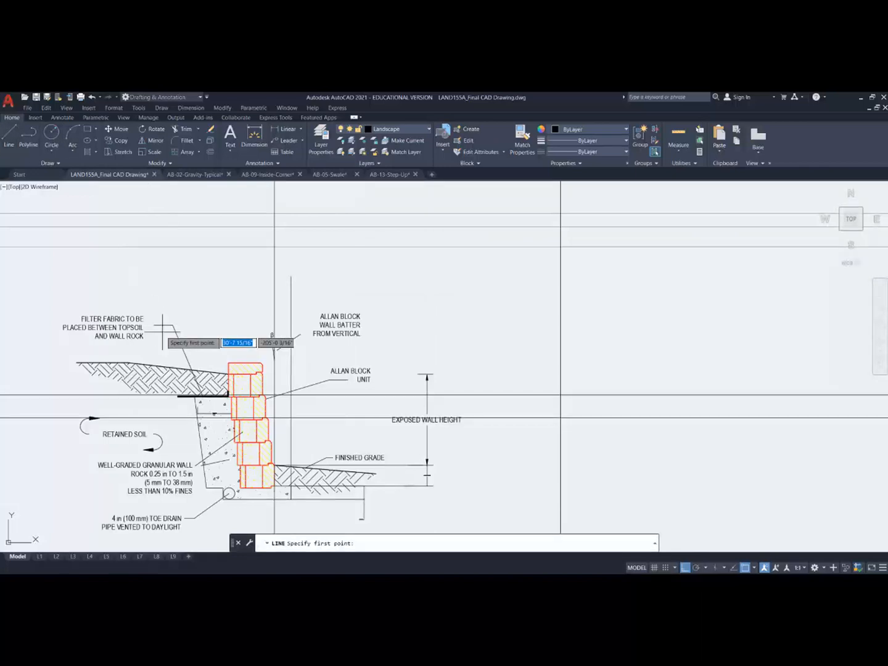
click(232, 374)
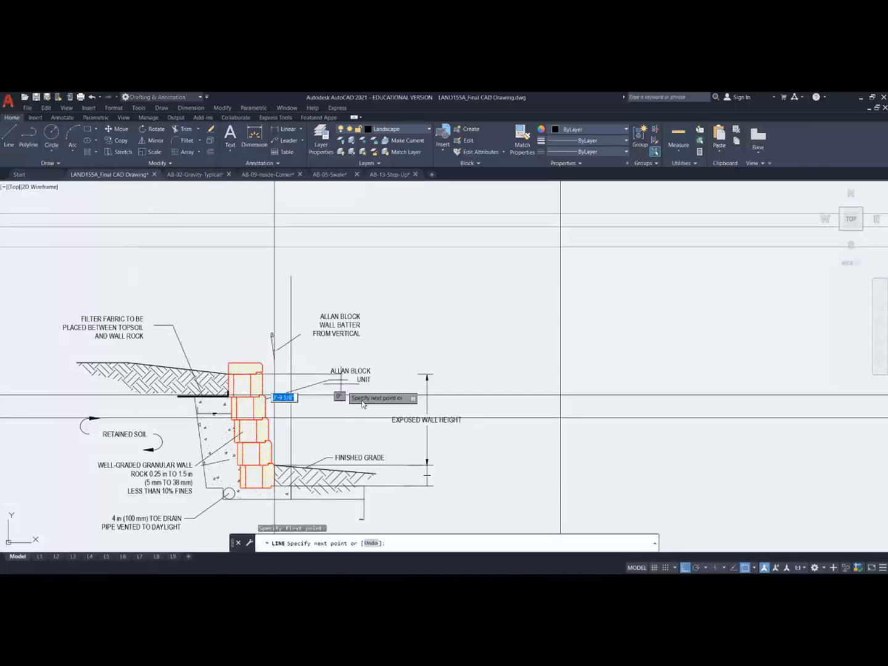
scroll(463, 395, down, 5)
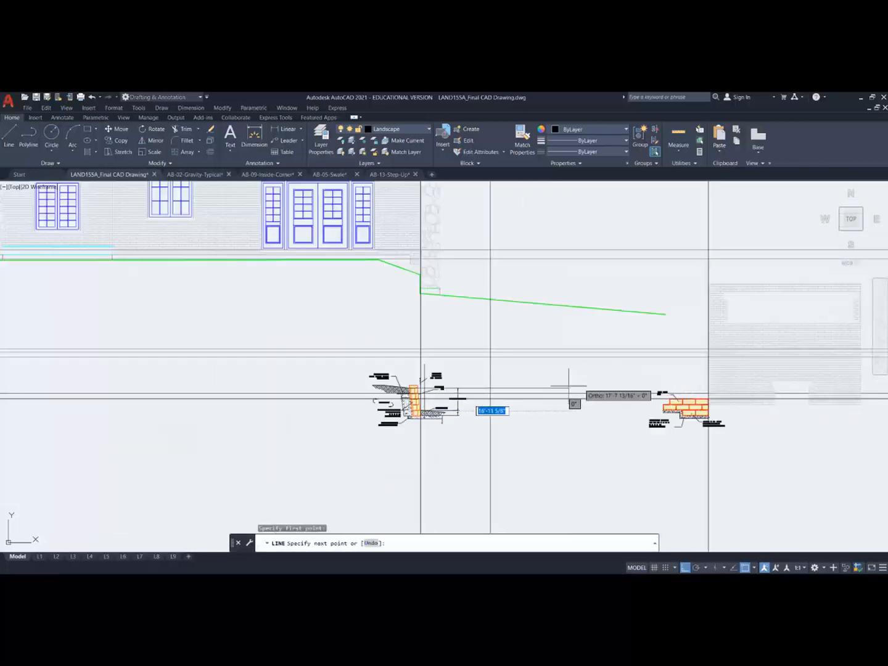
click(512, 383)
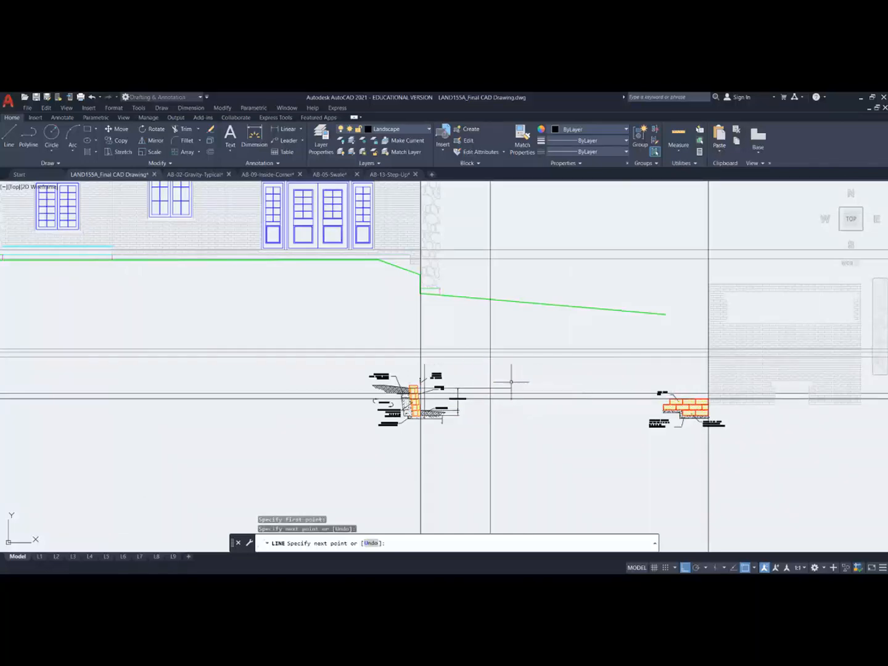
key(Escape)
Step: Delete the two long horizontal construction lines crossing the gravity wall section and running to the step-up detail
click(561, 410)
click(544, 385)
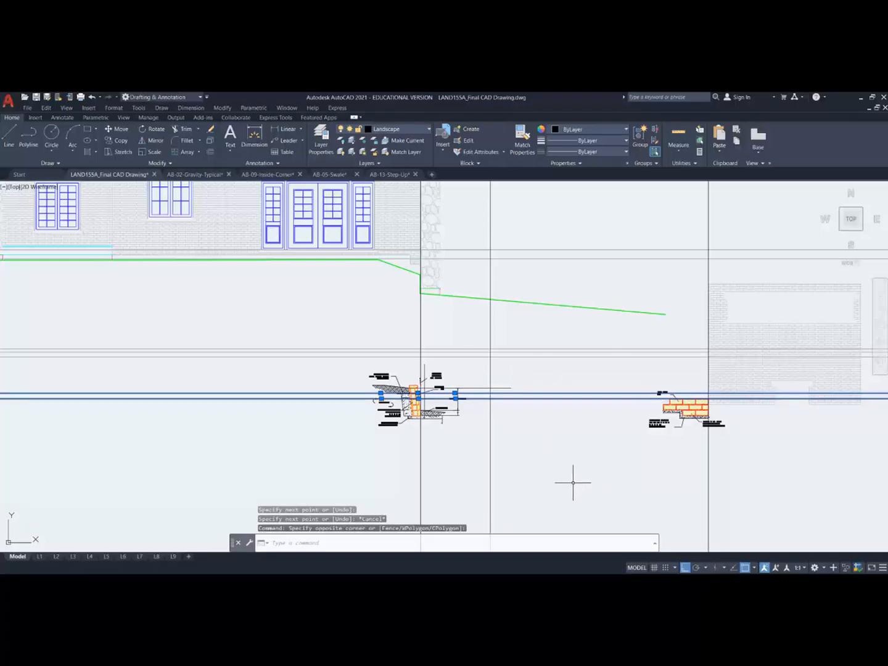
key(Delete)
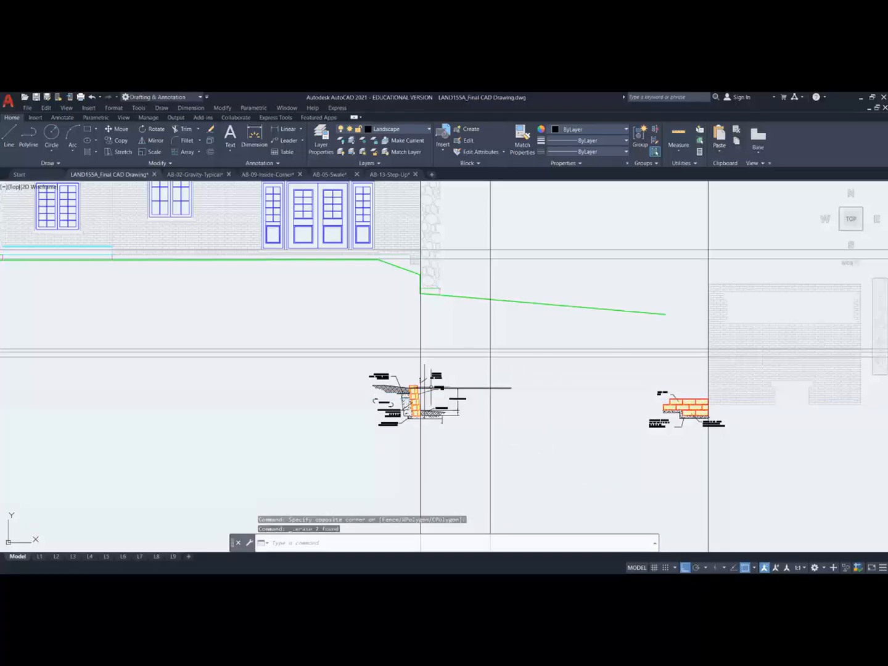
Step: Copy the step-up detail's upper two block courses upward, using the middle course's lower right corner as the base point
scroll(714, 414, up, 8)
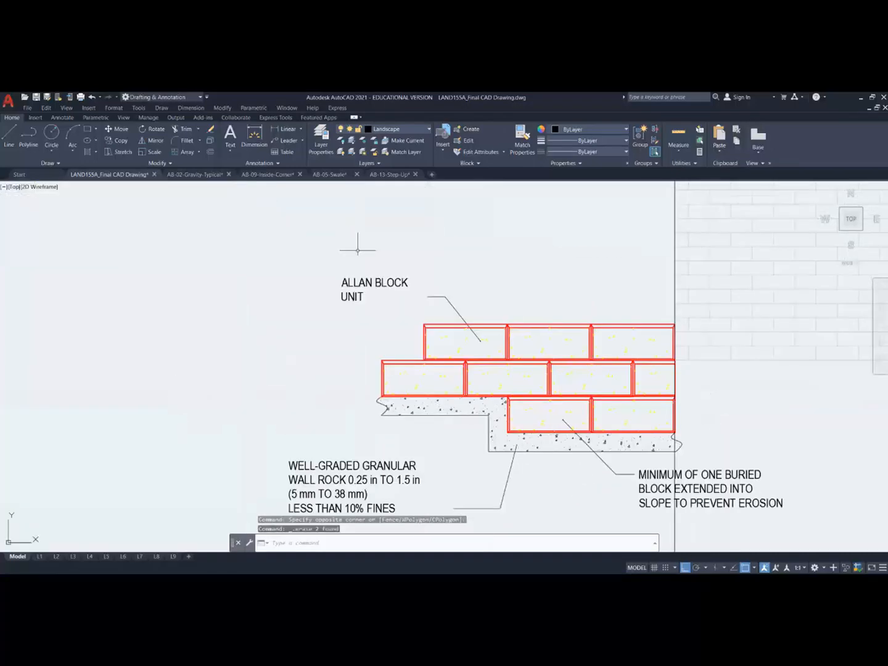
click(112, 136)
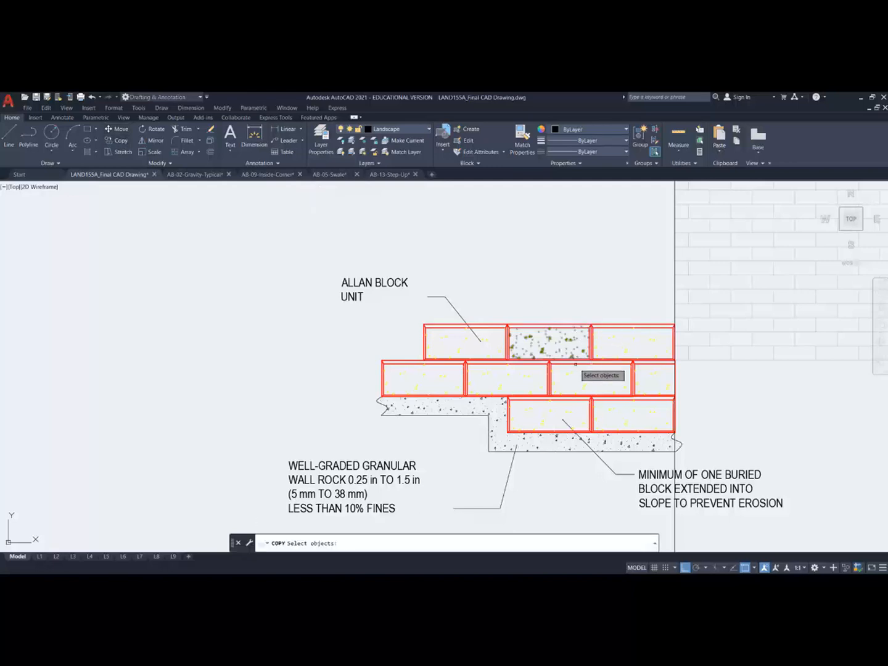
click(363, 313)
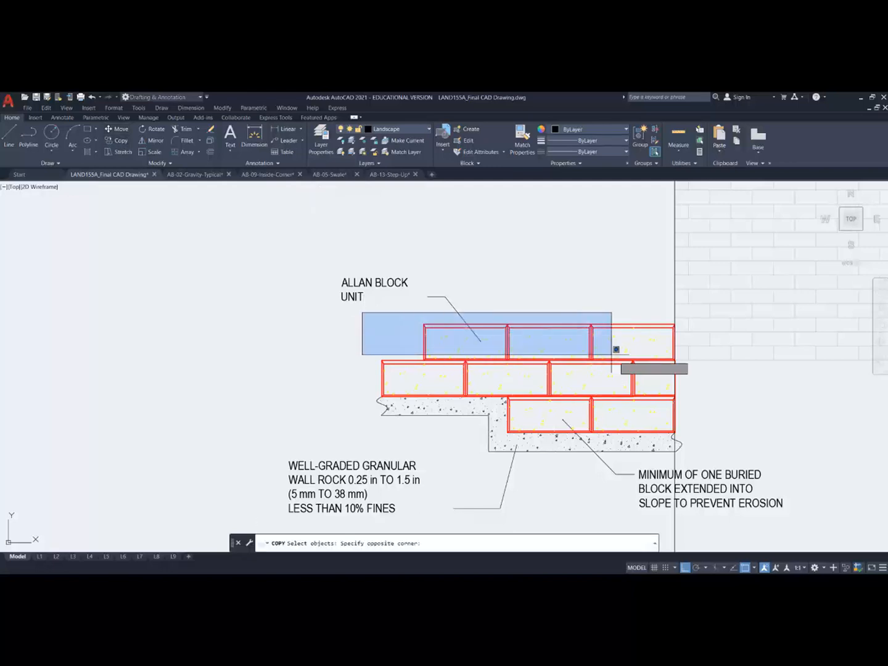
click(682, 388)
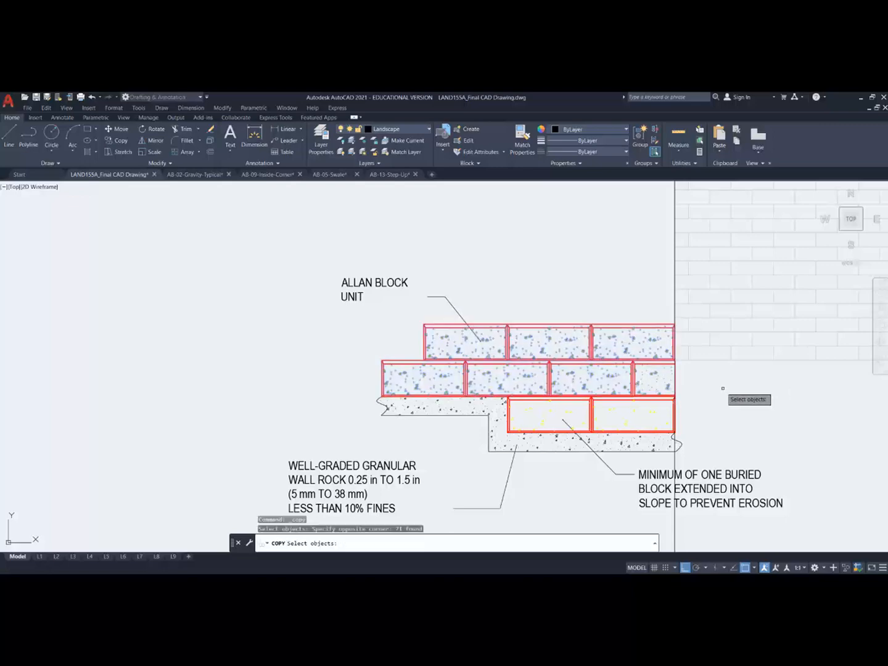
scroll(695, 388, up, 3)
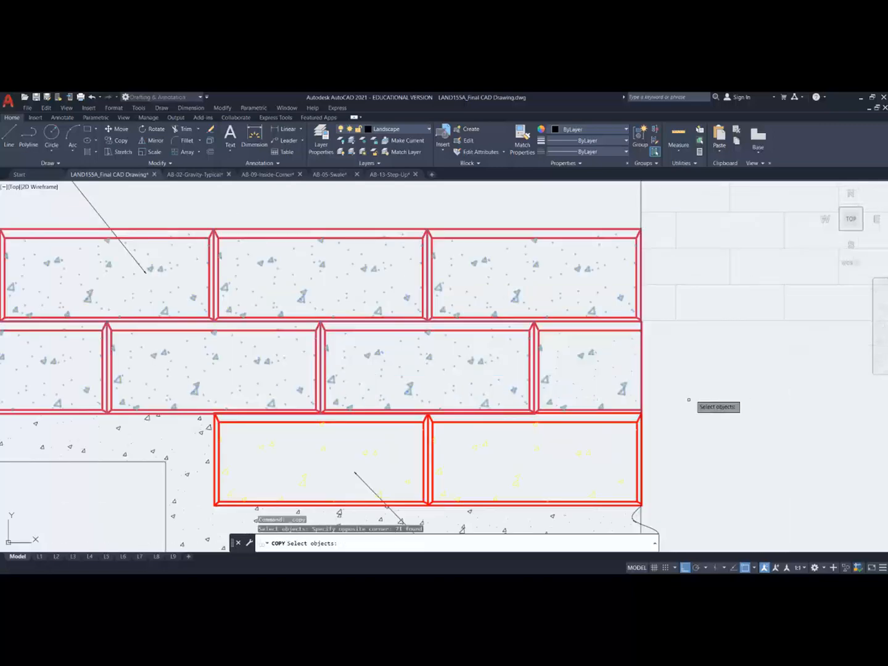
key(Return)
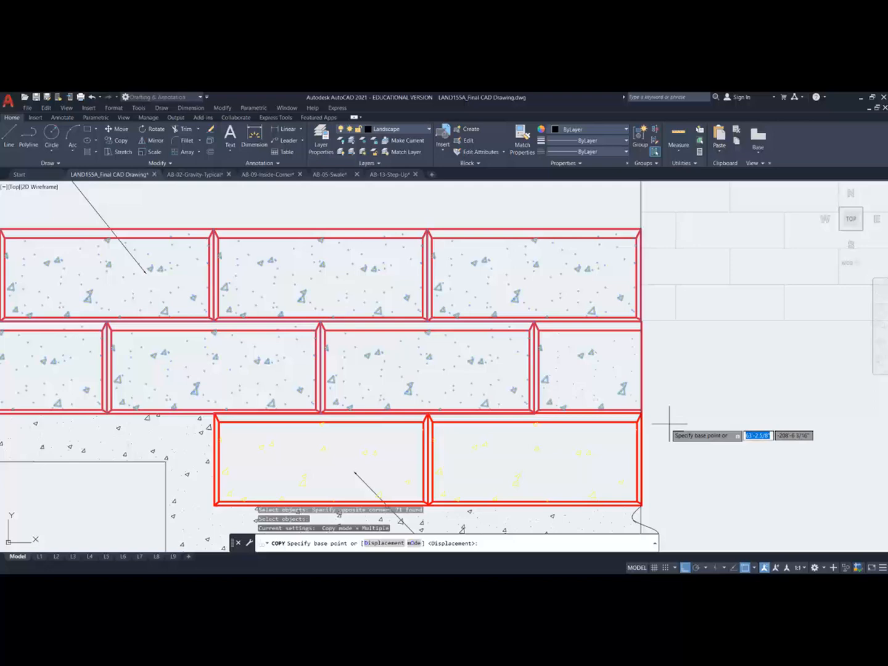
click(641, 413)
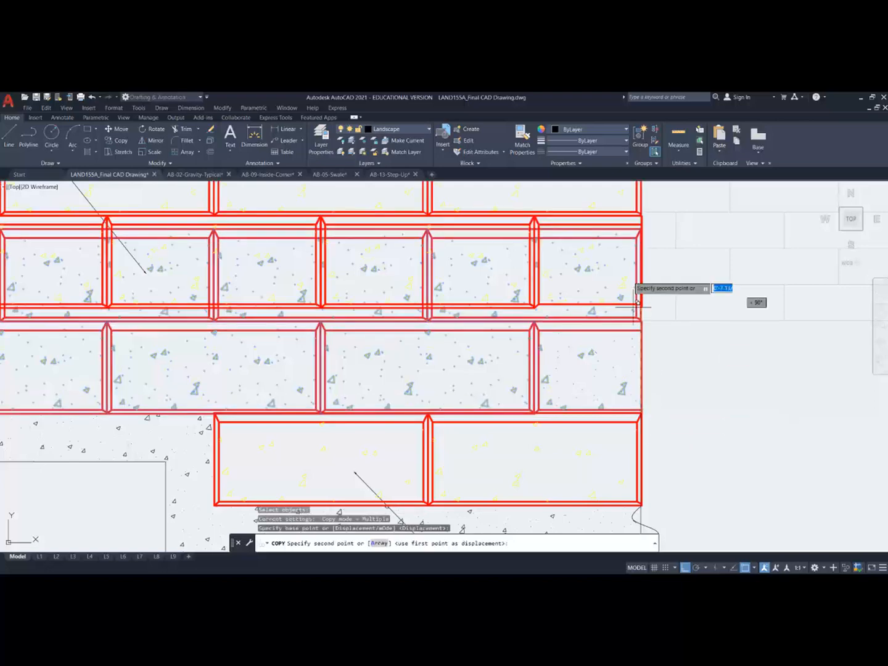
key(F8)
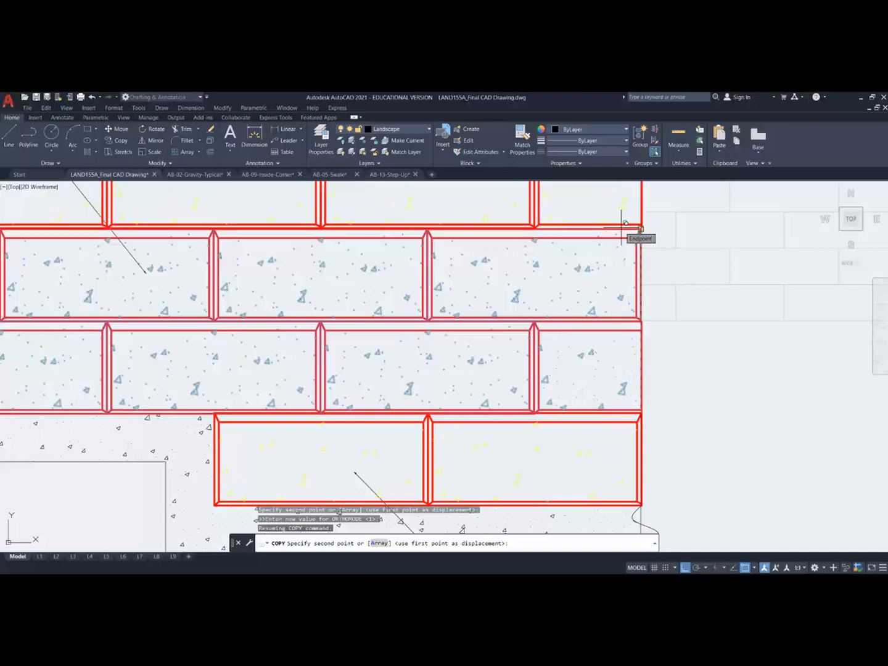
key(Escape)
scroll(624, 226, down, 4)
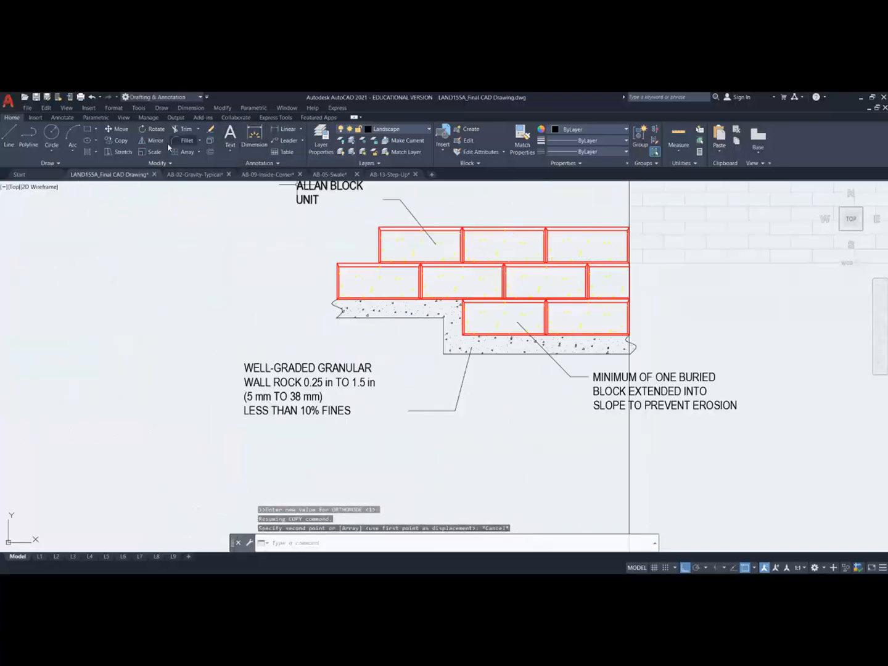
Step: Copy the previously selected two upper block courses straight up from the buried course's top-left corner, snapping perpendicular to the wall's top edge
click(120, 141)
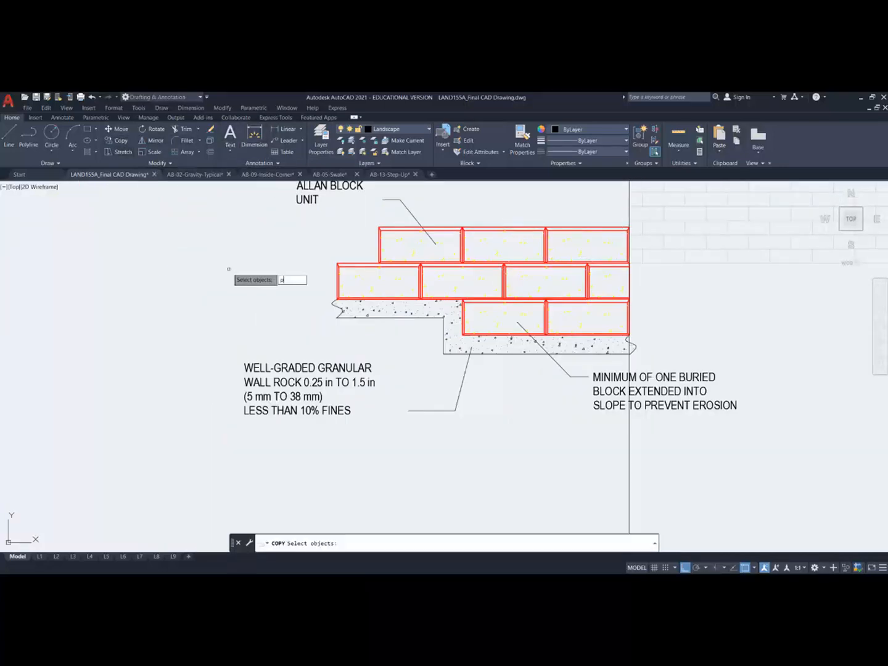
key(Return)
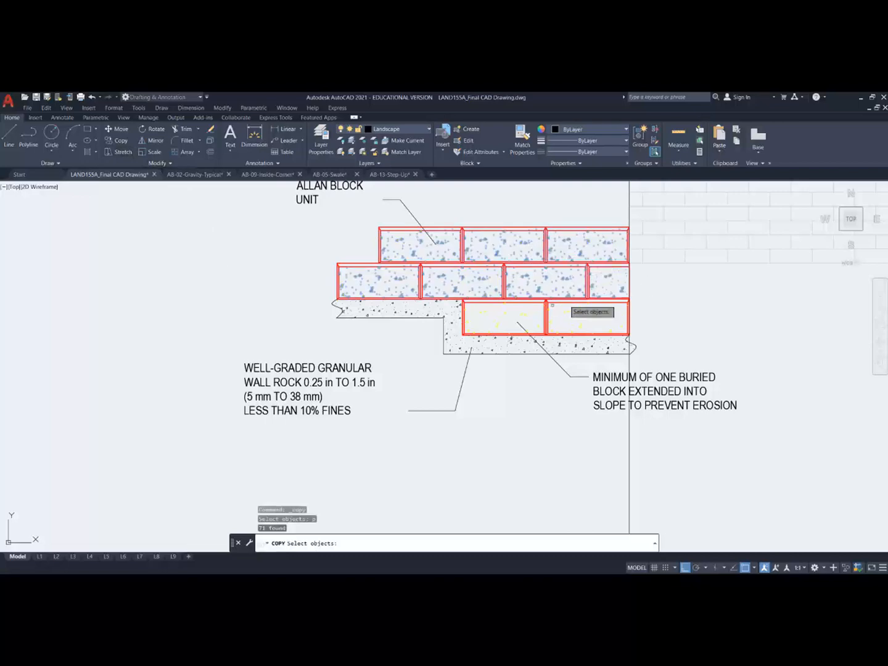
scroll(503, 300, up, 4)
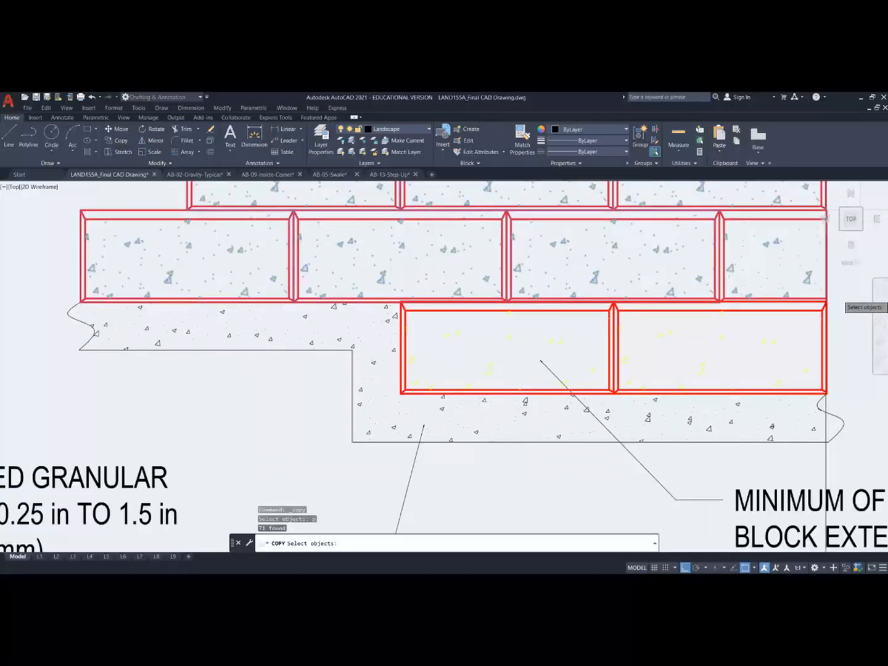
scroll(842, 299, up, 2)
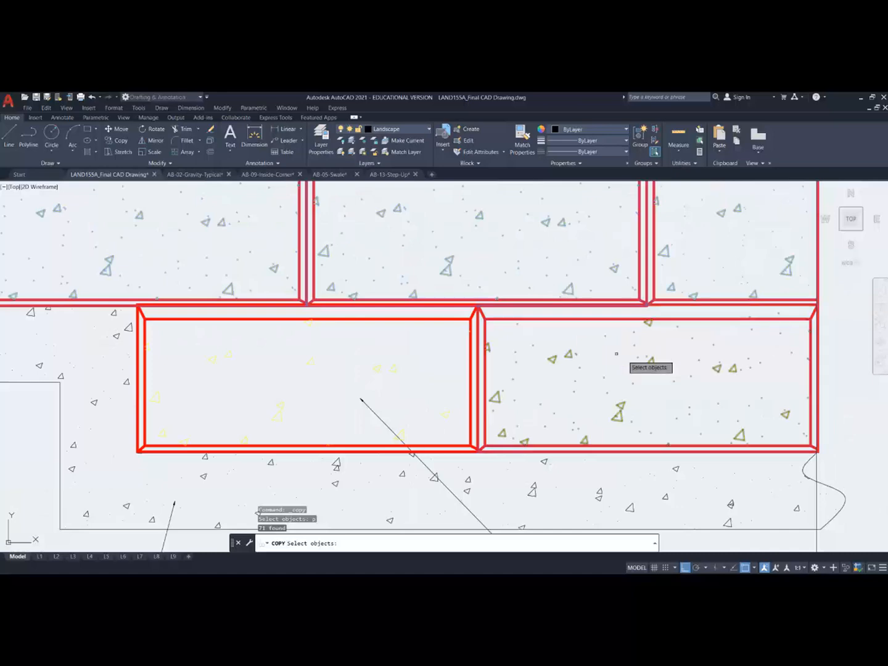
scroll(106, 308, up, 3)
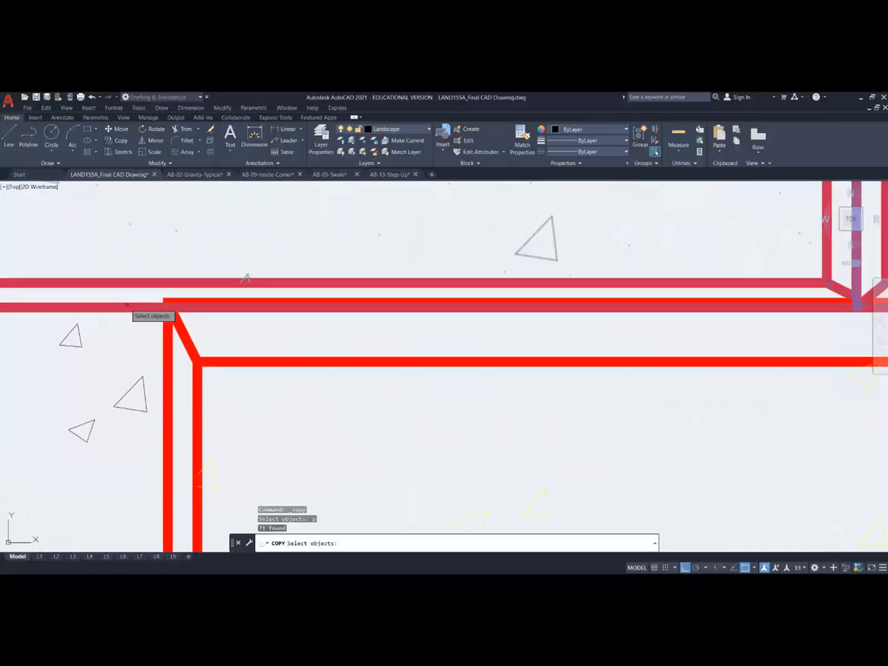
key(Return)
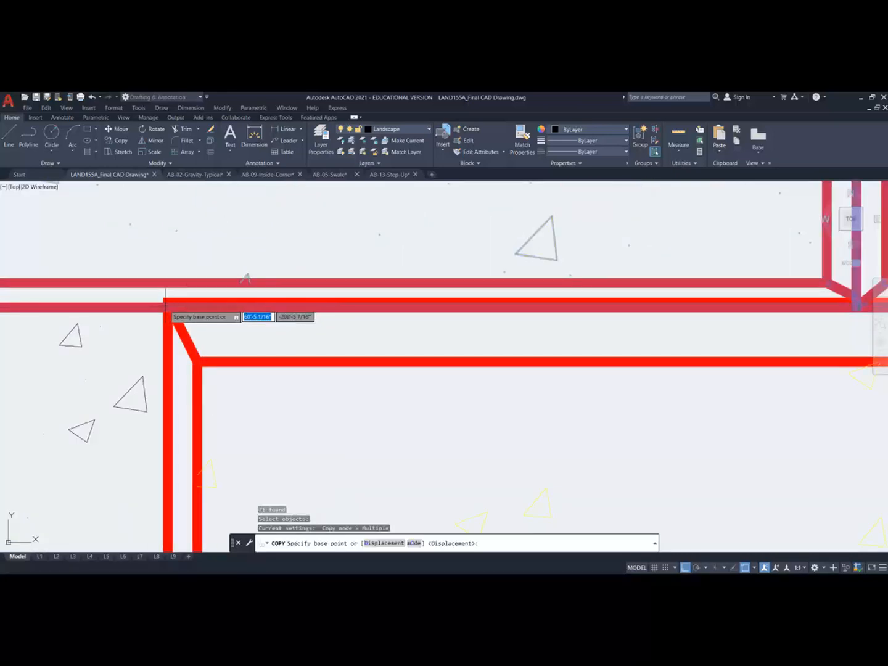
click(165, 307)
scroll(167, 305, down, 4)
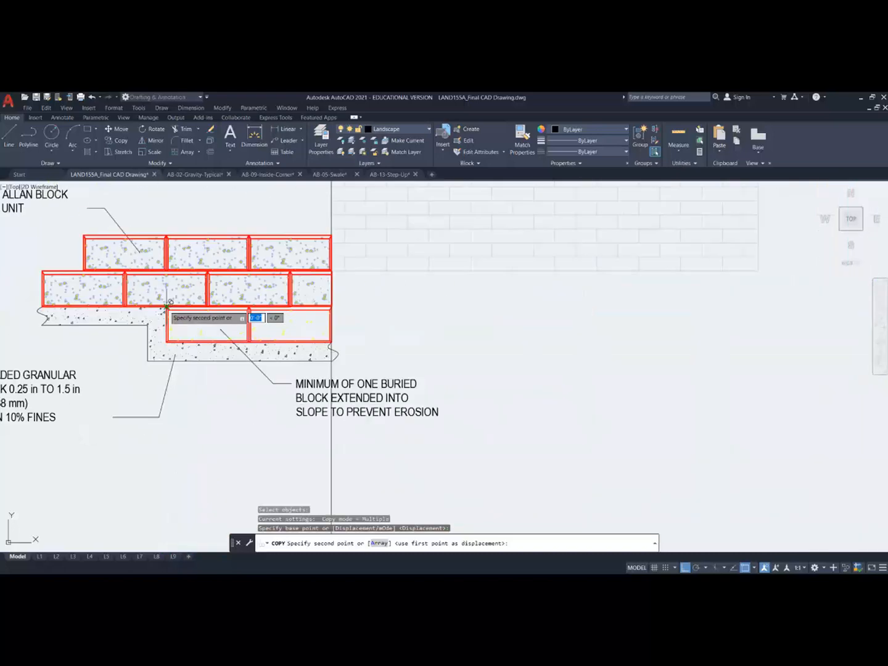
scroll(175, 238, up, 4)
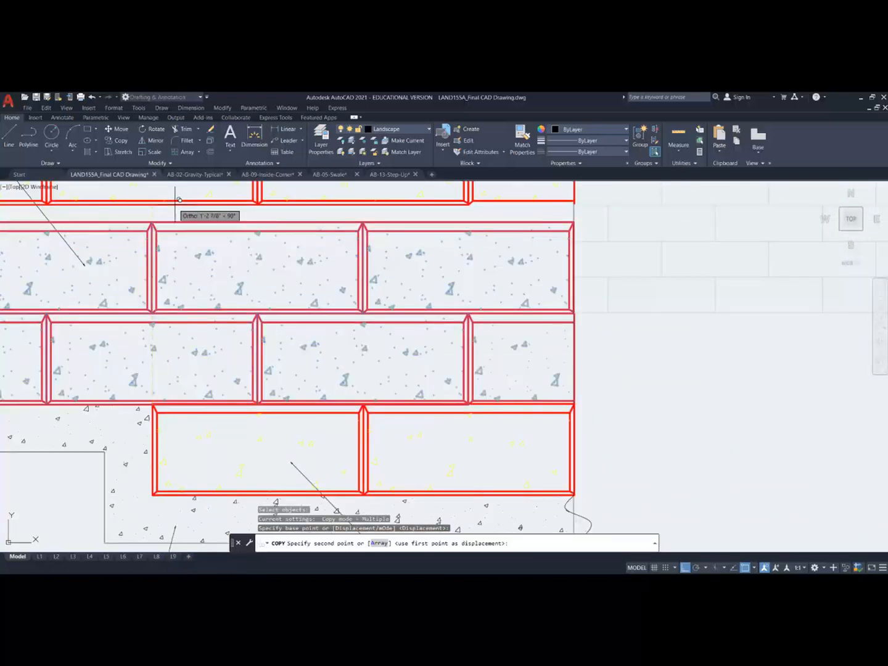
shift+right_click(180, 199)
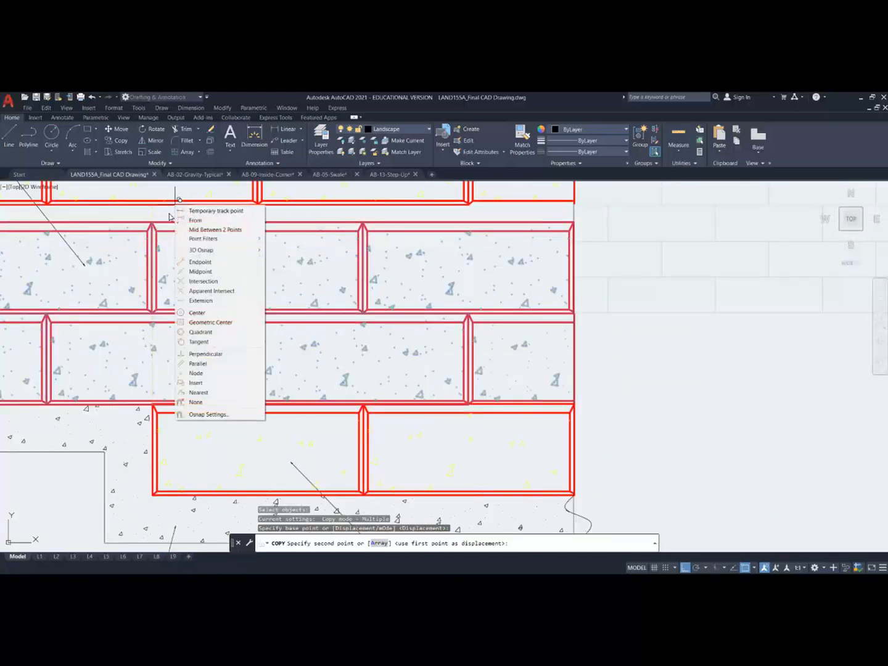
click(208, 356)
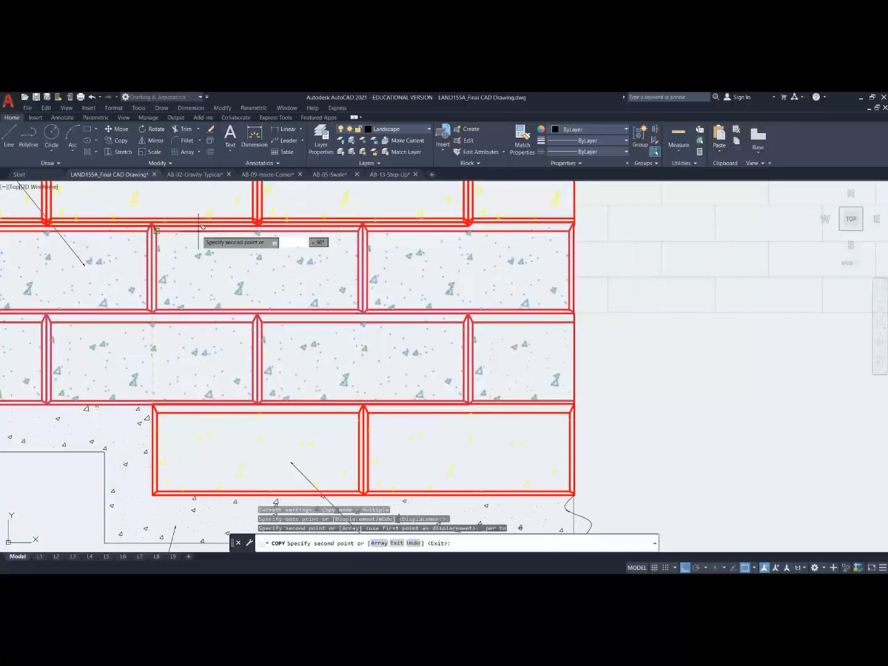
scroll(203, 227, down, 5)
key(Escape)
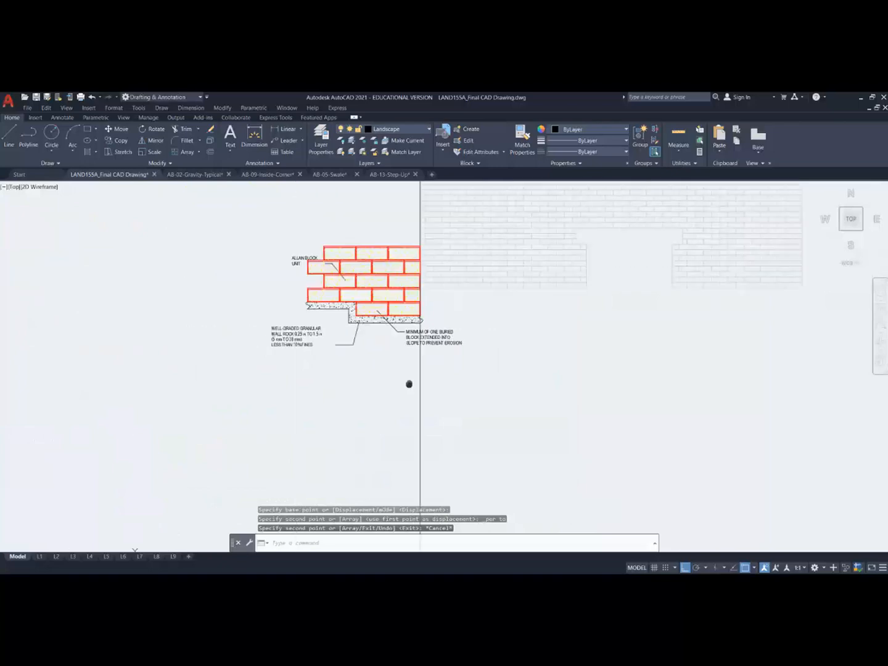
Step: Copy the stepped granular base outline and hatch from the buried course's bottom-right corner to its top-left corner, extending the base one step up
middle_drag(409, 384, 548, 423)
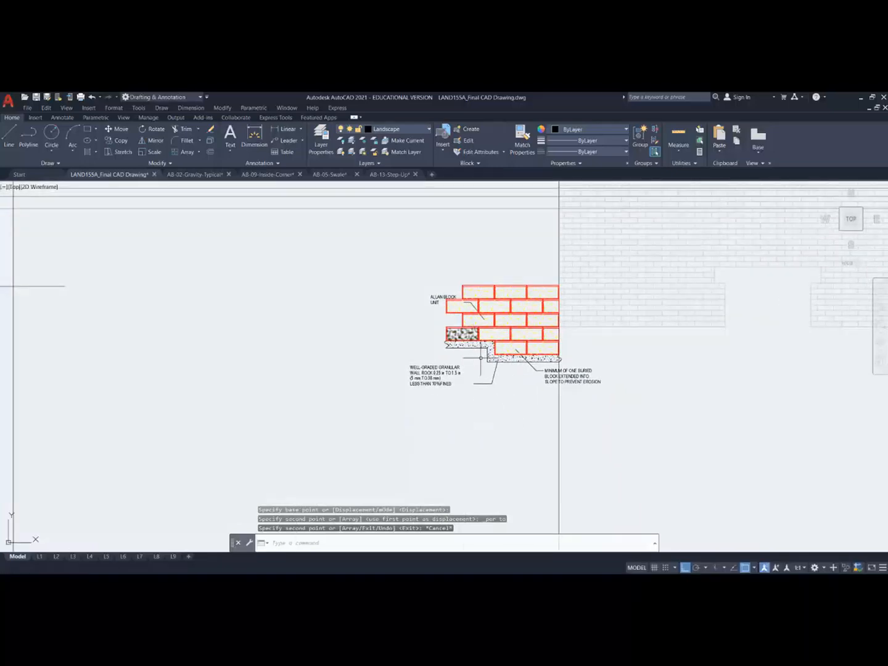
scroll(482, 355, up, 4)
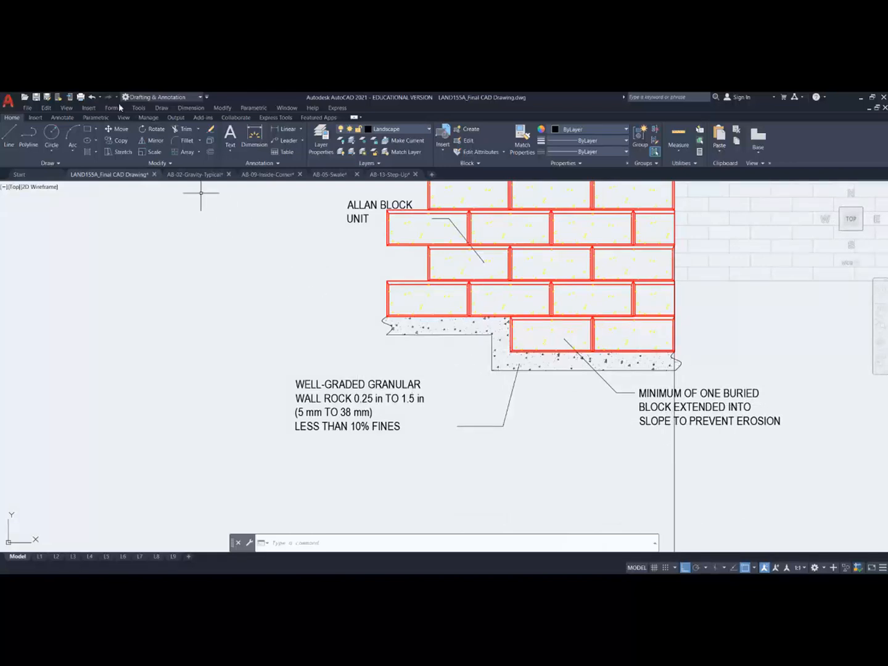
click(122, 144)
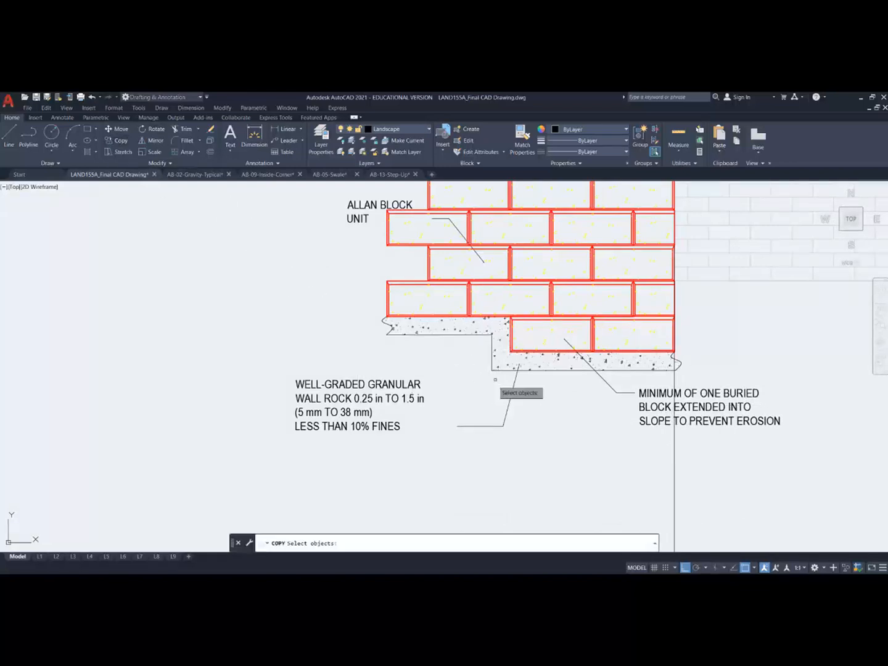
click(484, 338)
click(484, 338)
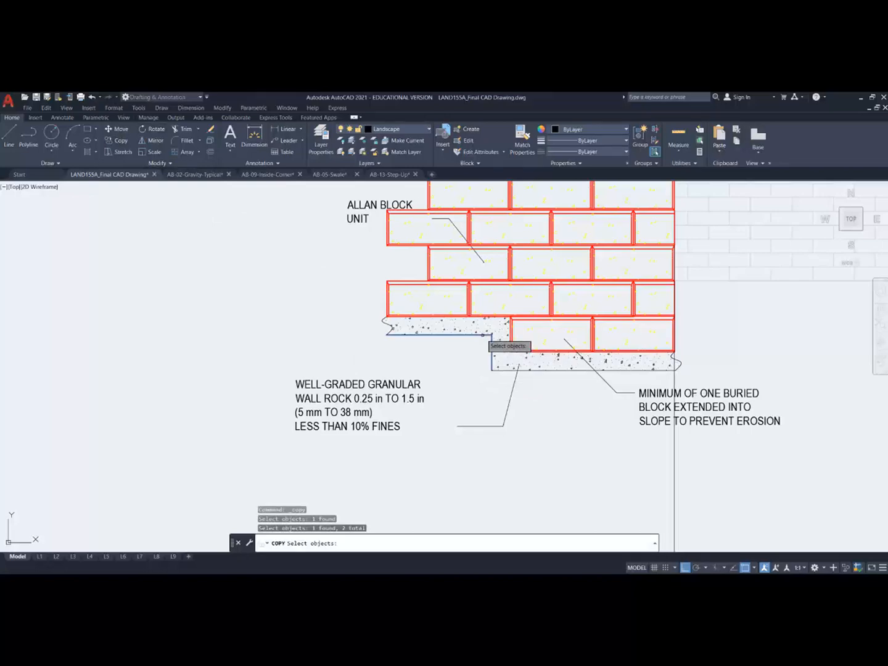
scroll(447, 330, up, 3)
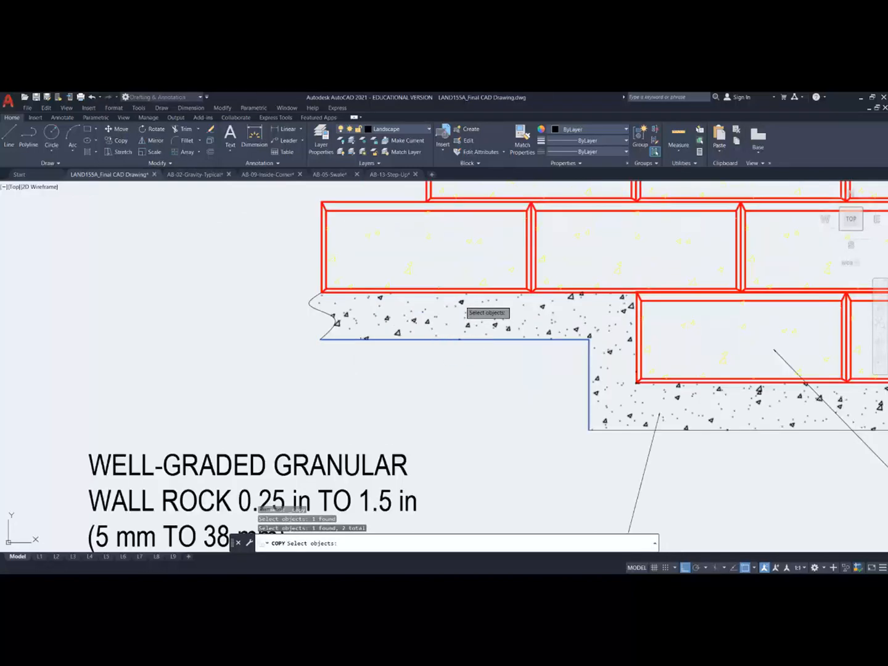
click(461, 303)
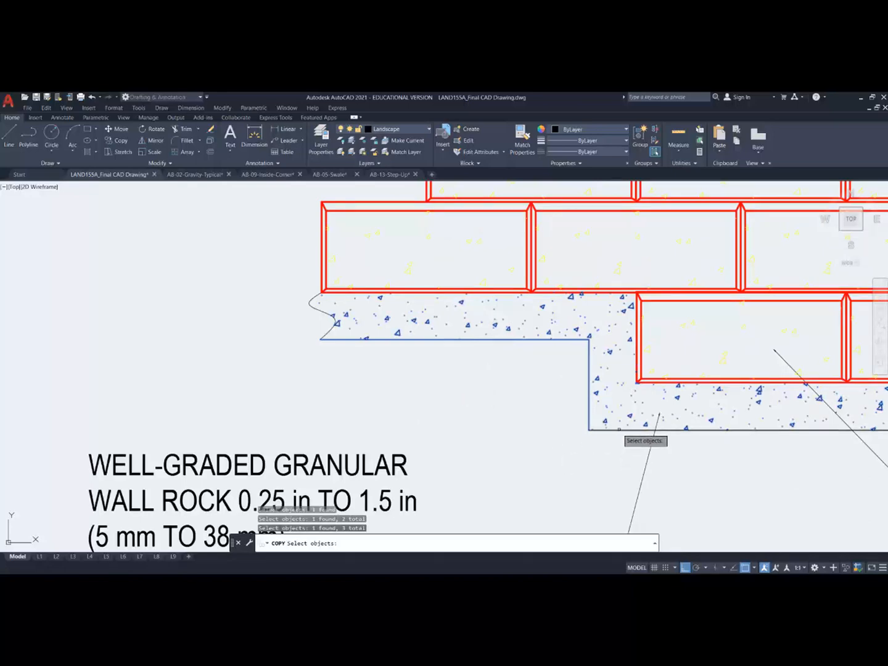
scroll(709, 450, down, 6)
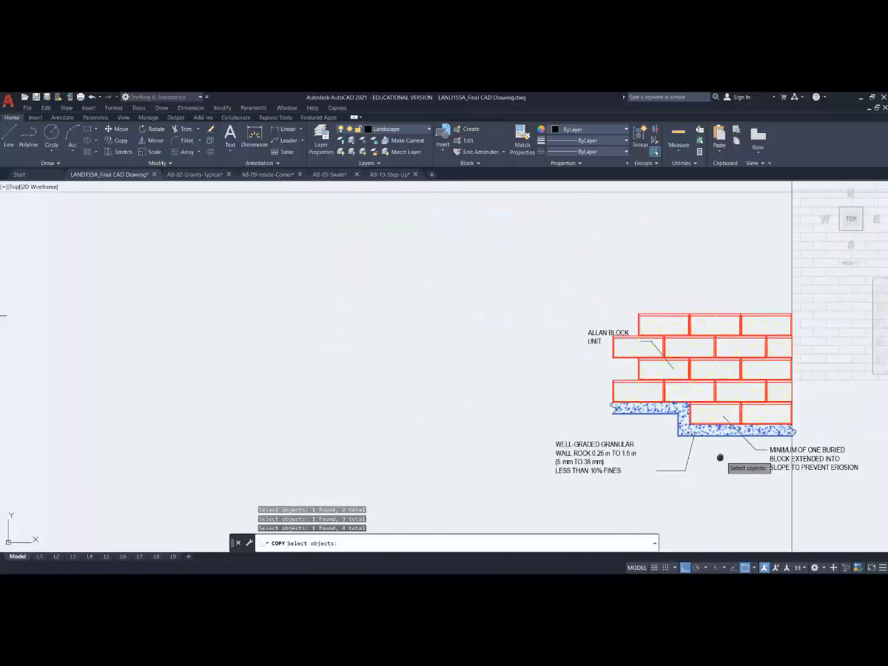
scroll(468, 448, up, 4)
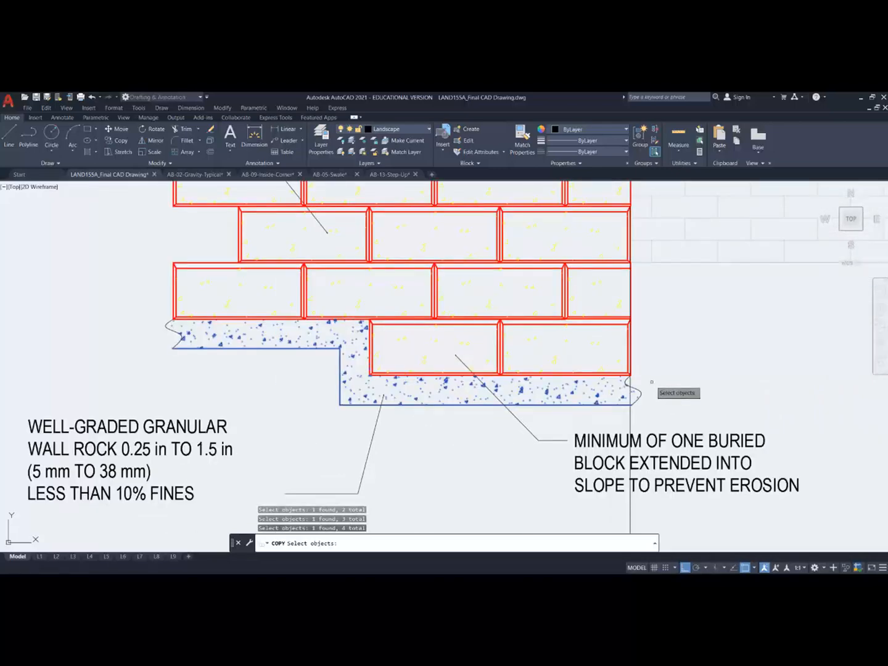
key(Return)
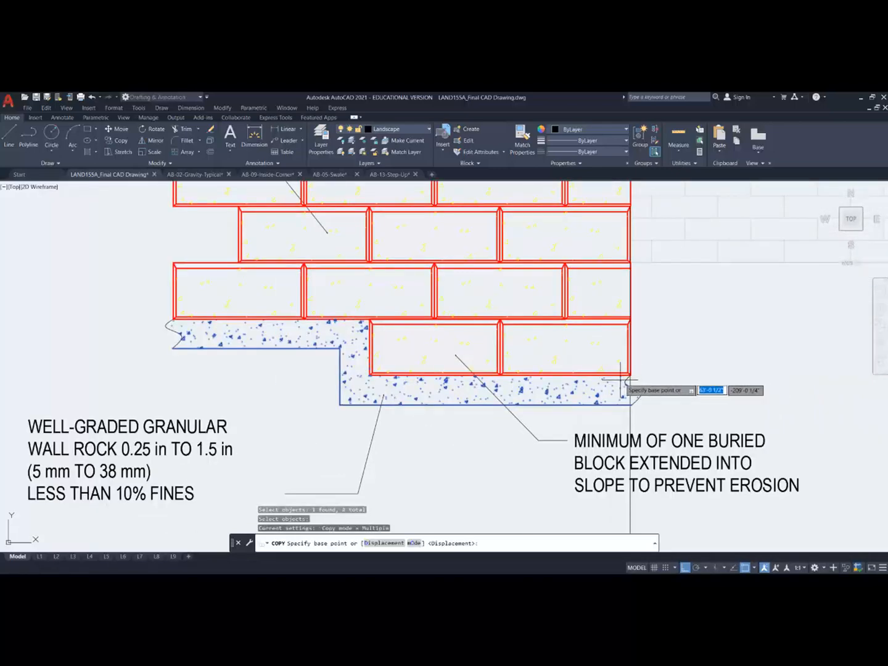
click(631, 375)
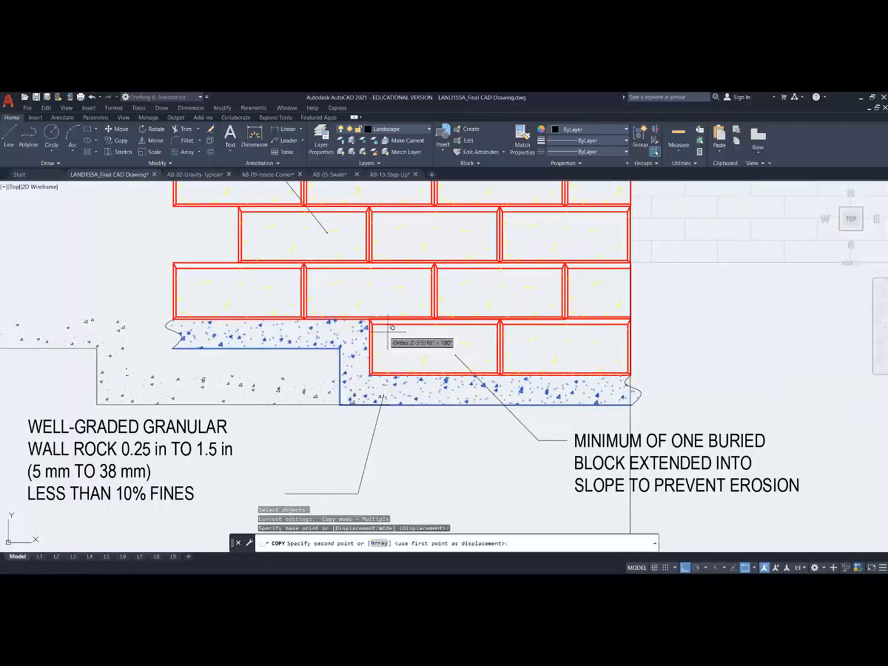
click(369, 318)
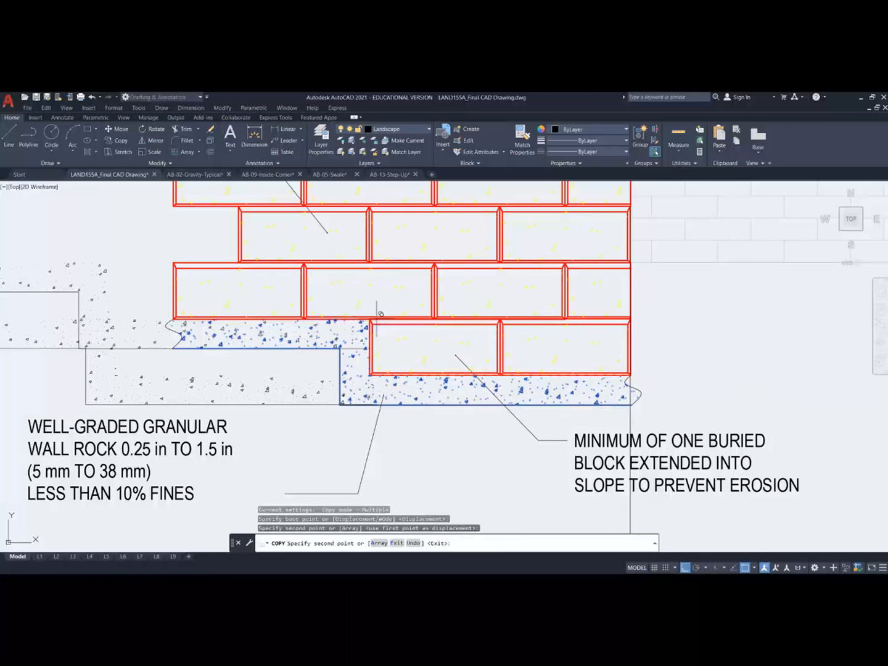
key(Escape)
Step: Erase the "ALLAN BLOCK UNIT" label and its leader line from the wall elevation
scroll(432, 418, down, 6)
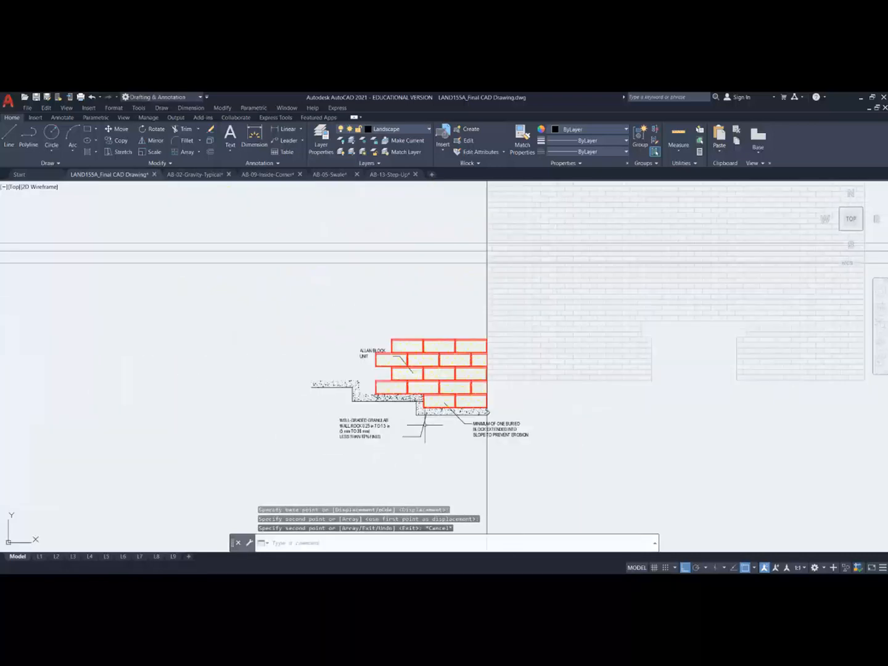
scroll(327, 367, up, 4)
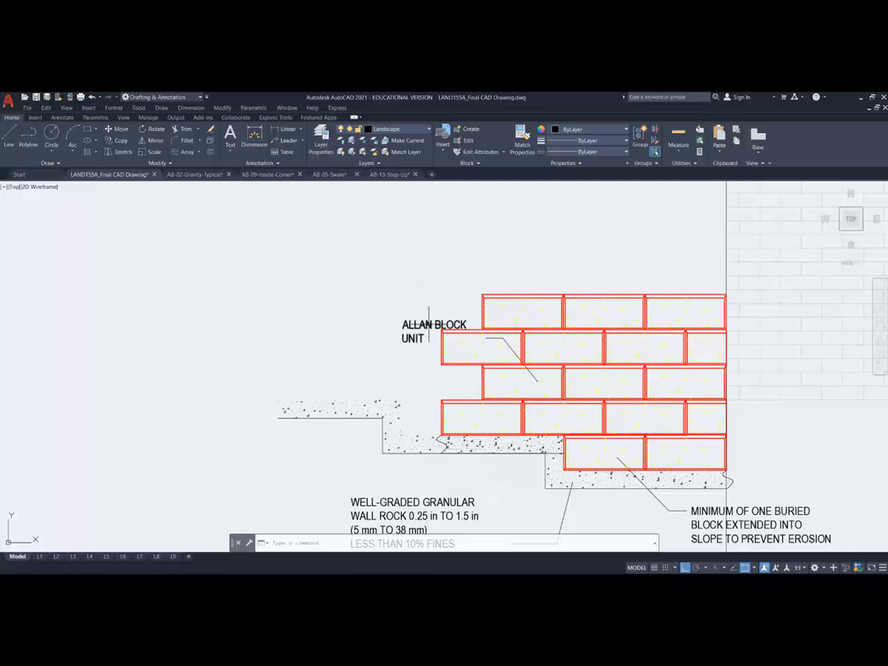
click(430, 326)
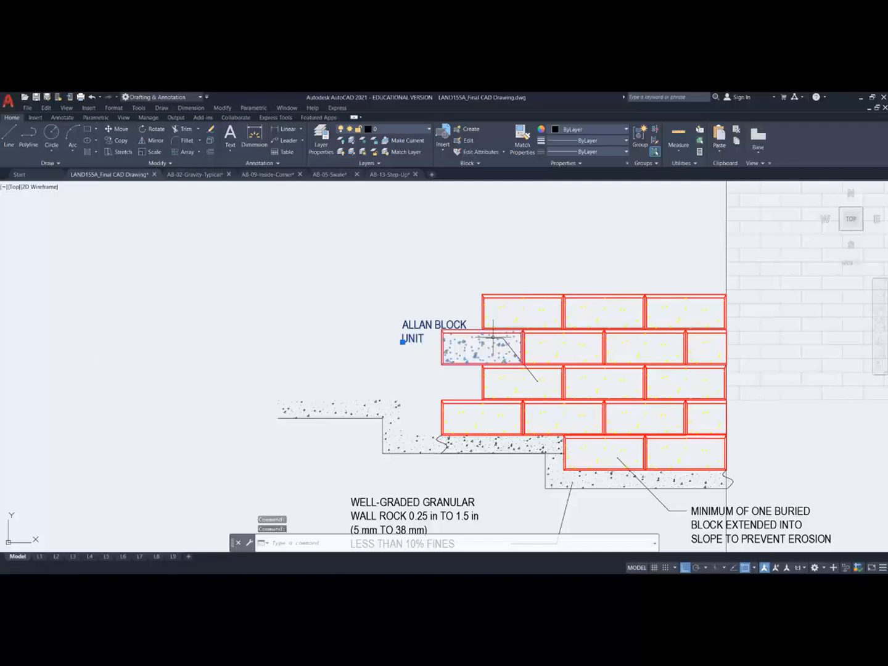
key(Escape)
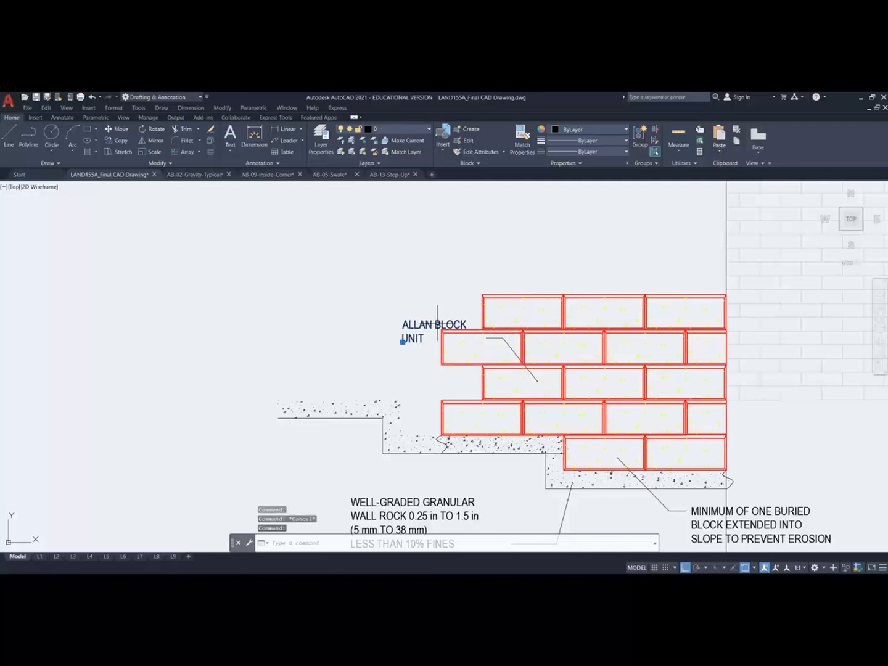
key(Delete)
scroll(546, 370, up, 4)
click(519, 386)
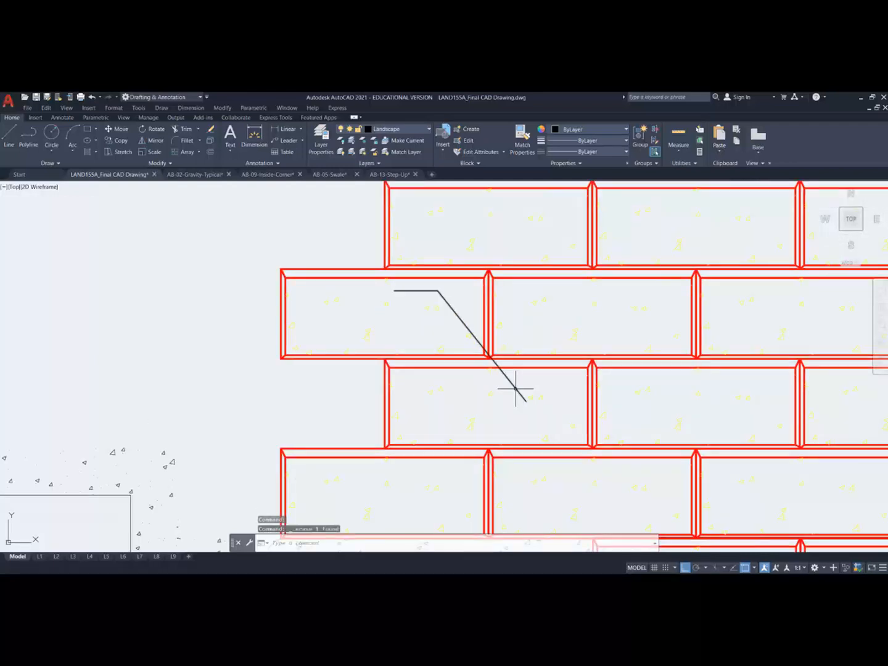
key(Delete)
scroll(517, 388, down, 5)
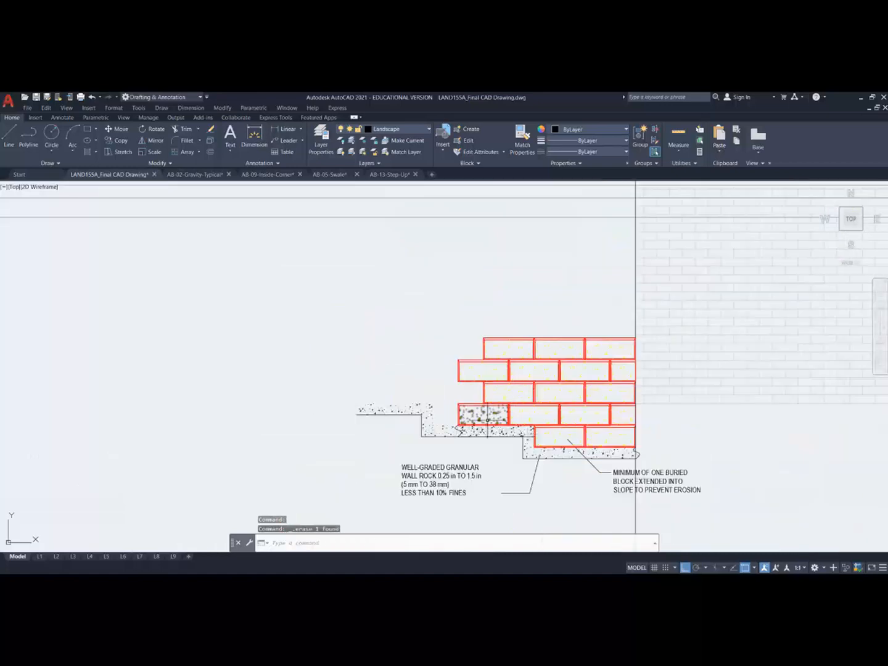
Step: Copy the leftmost block of each of the four upper courses one block length left, from its lower-right to its lower-left corner
scroll(449, 398, up, 4)
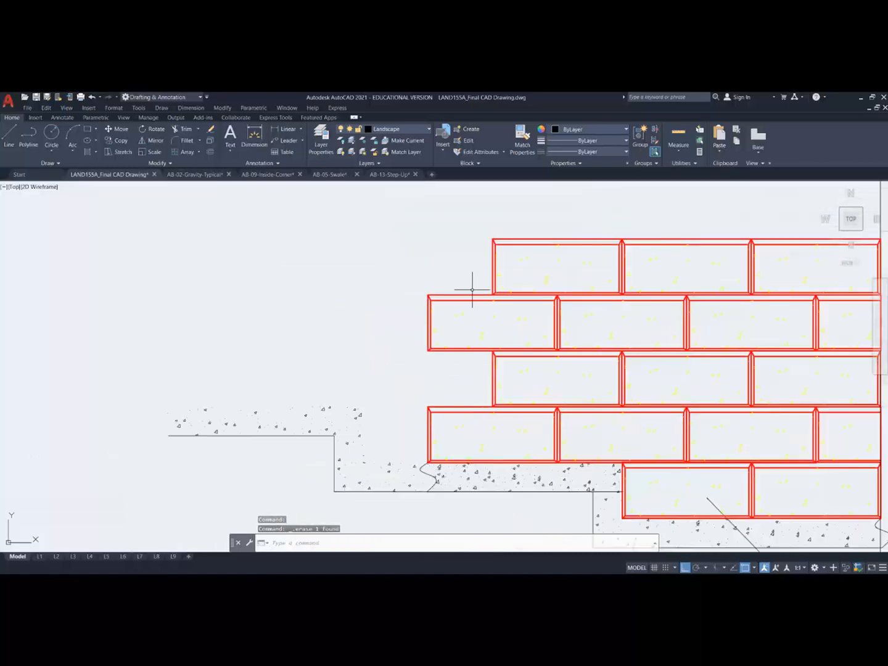
click(123, 140)
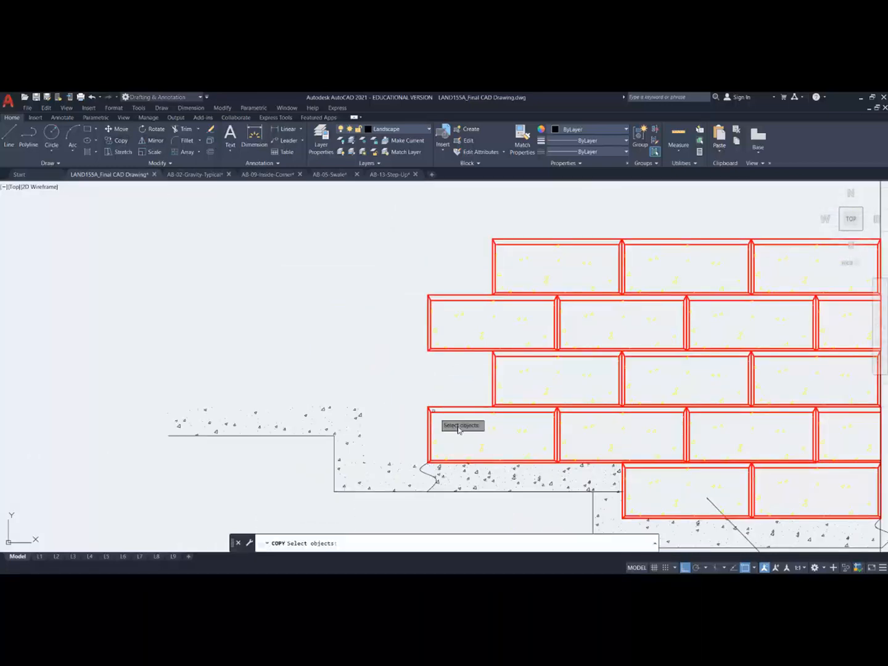
click(512, 454)
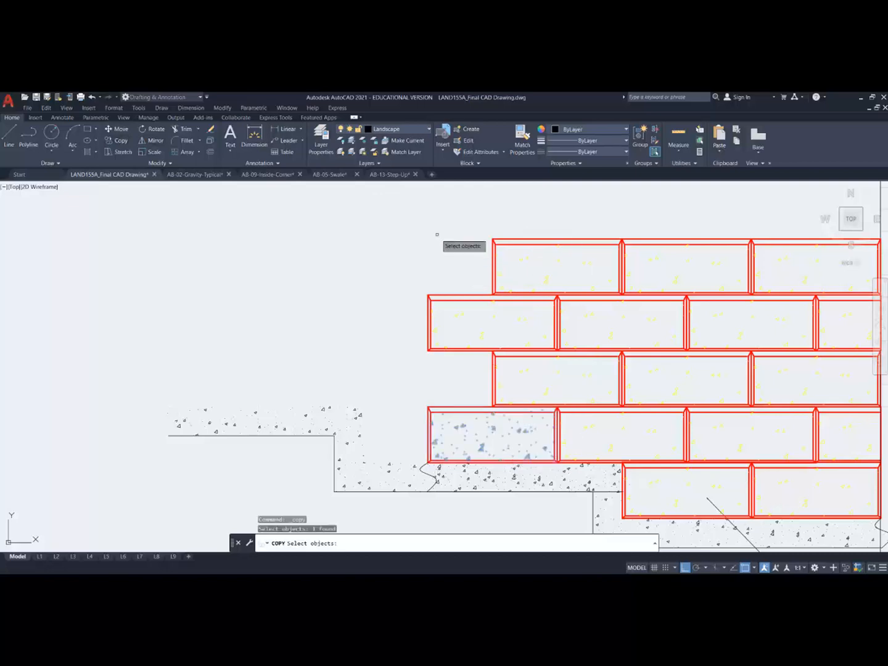
click(517, 440)
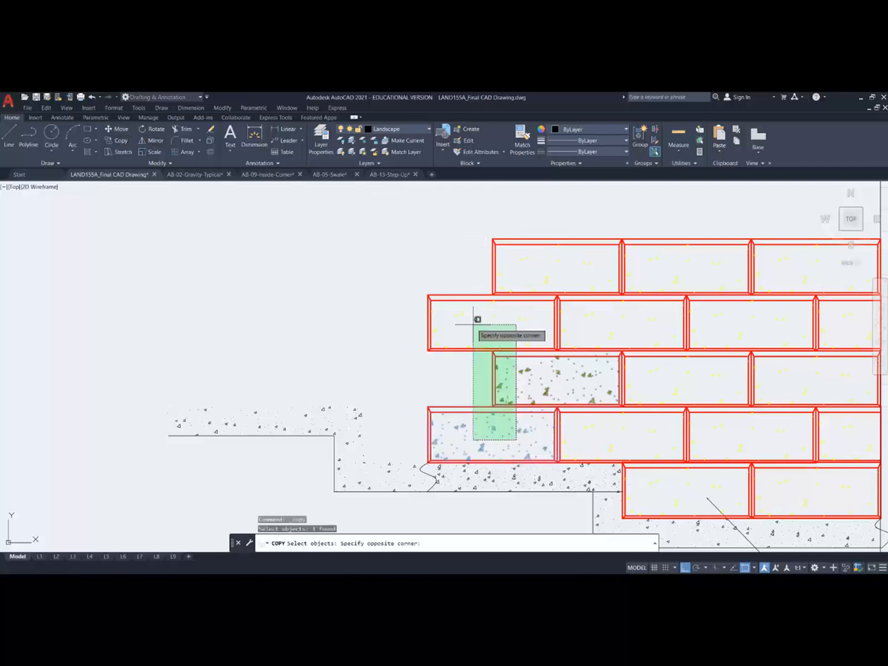
click(405, 206)
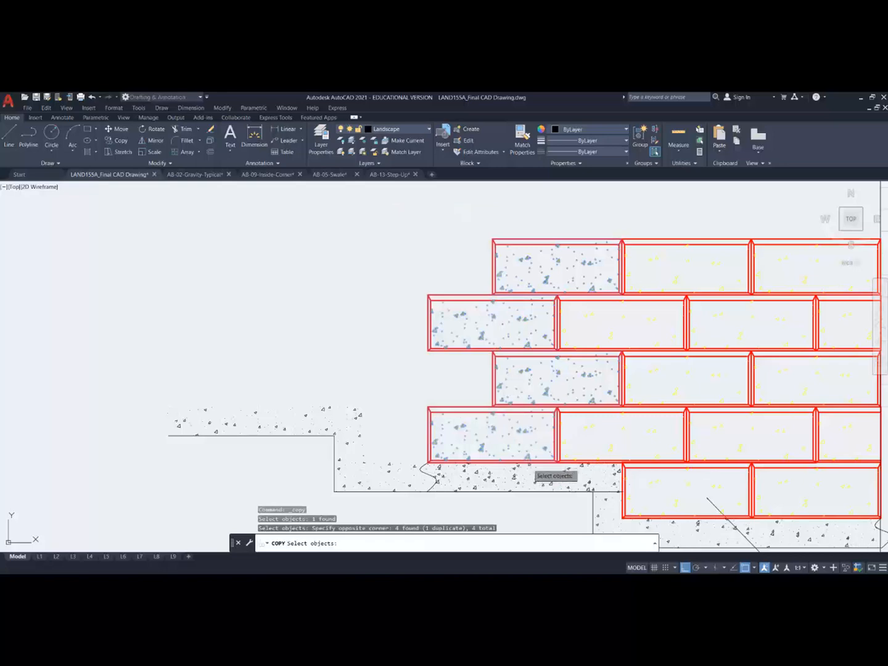
scroll(528, 450, up, 4)
scroll(530, 455, up, 2)
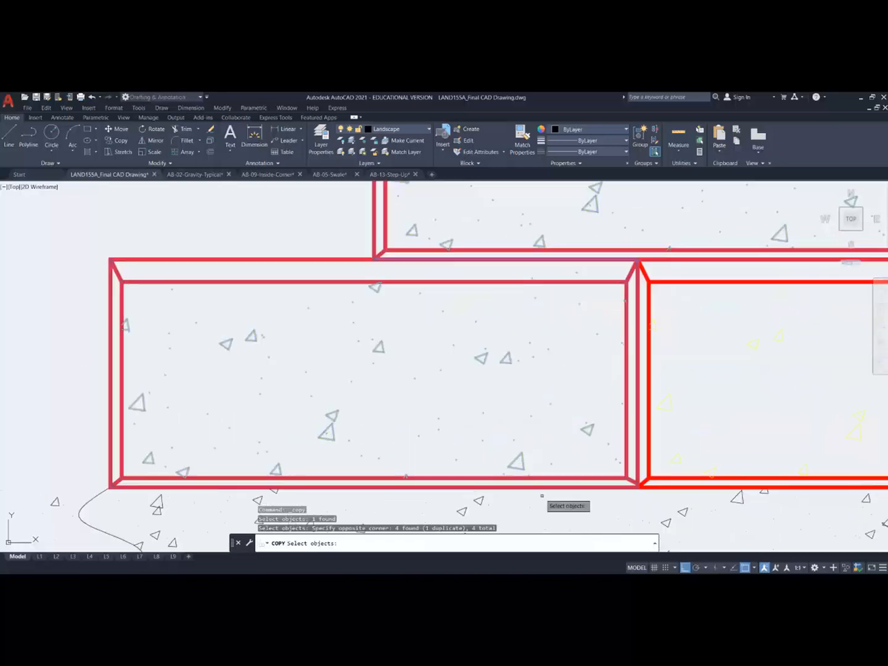
key(Return)
click(637, 486)
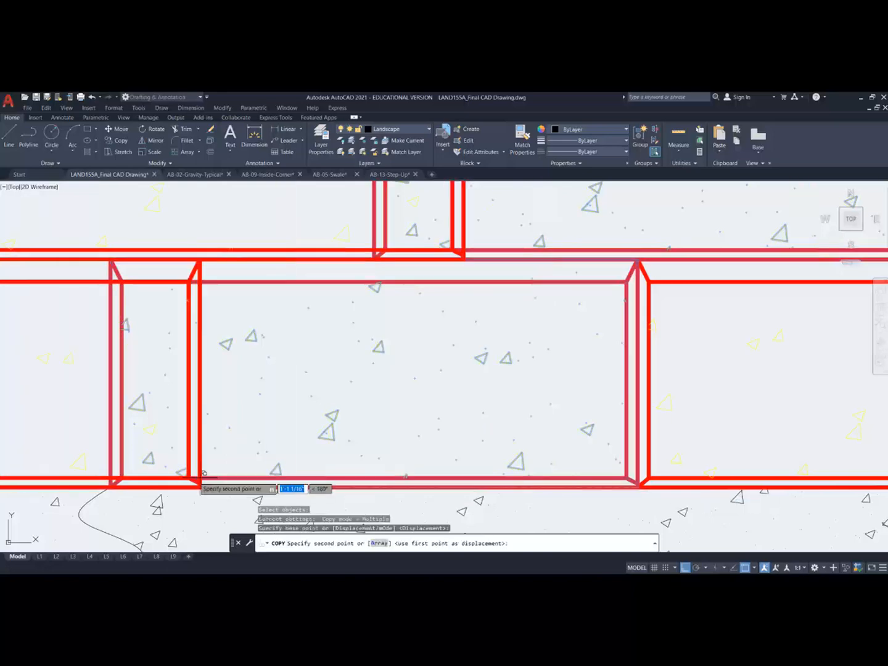
click(112, 485)
scroll(287, 423, down, 8)
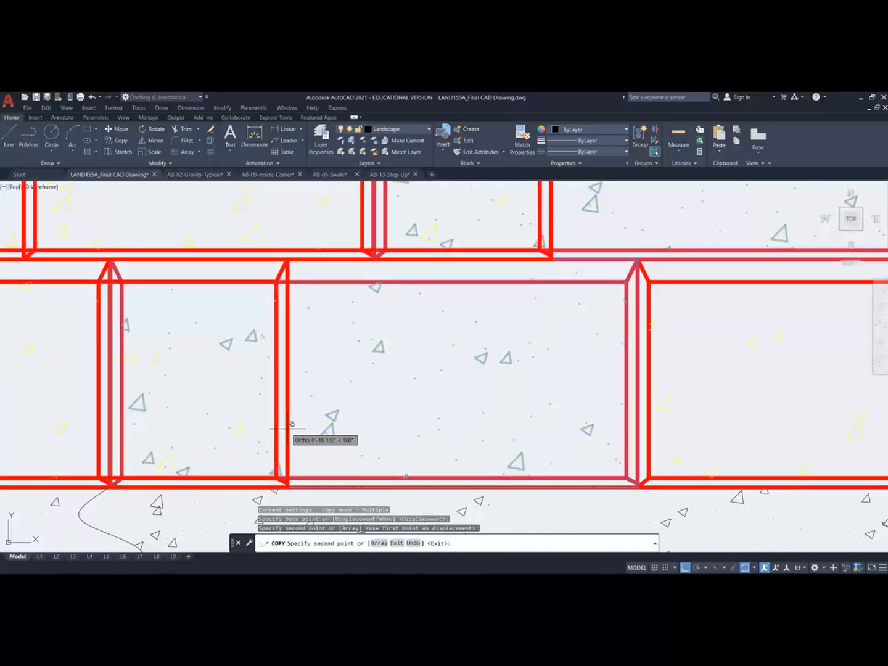
key(Escape)
middle_drag(287, 426, 404, 391)
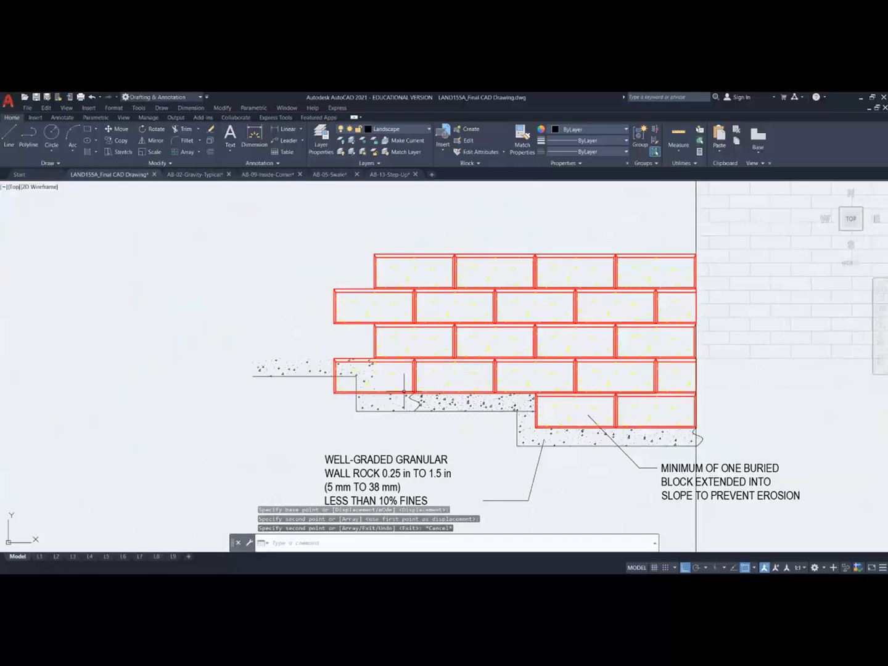
Step: Erase the earlier upper copy of the stepped granular base, including its hatch, stepped outline and upper horizontal line
click(359, 398)
click(364, 401)
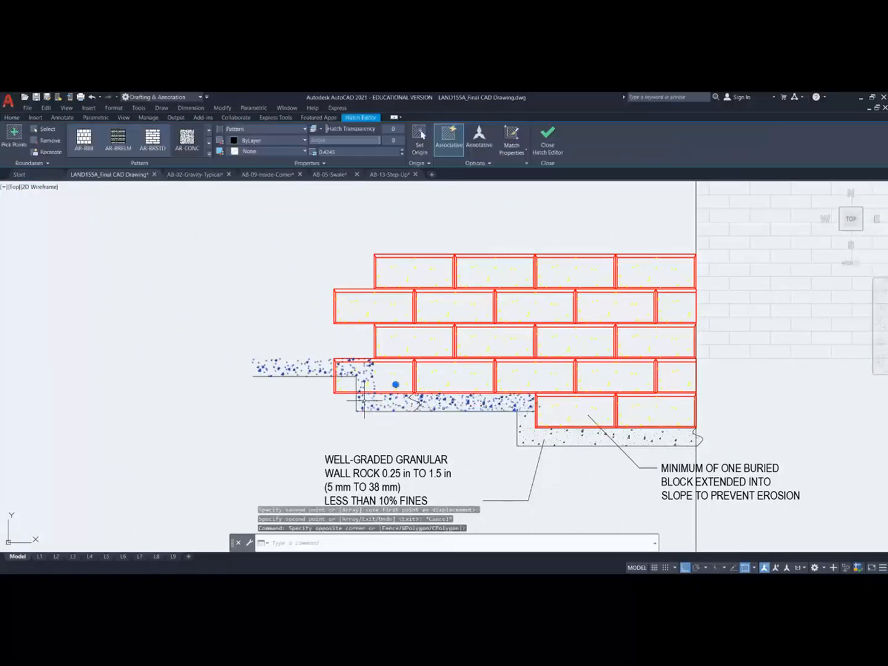
key(Delete)
click(356, 414)
click(351, 407)
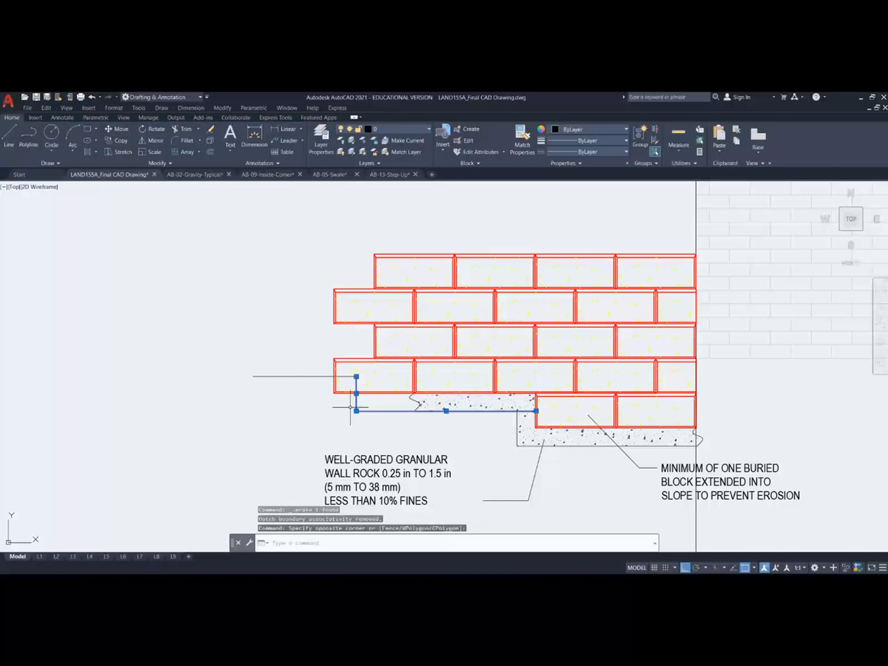
click(314, 383)
click(282, 355)
key(Delete)
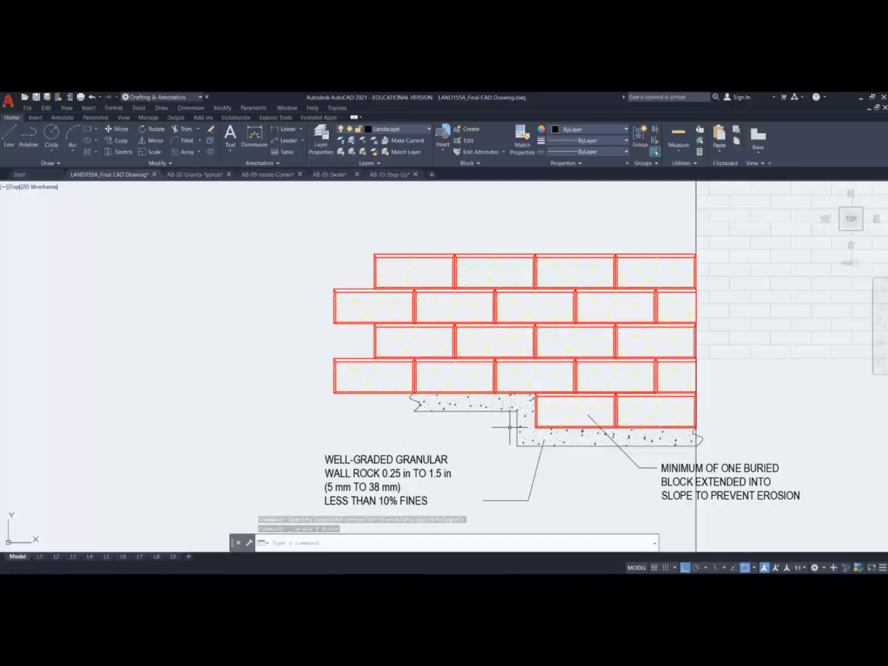
Step: Try to copy the stepped granular base from the buried course's top-left corner to the lower-left corner of the extended course above
click(118, 140)
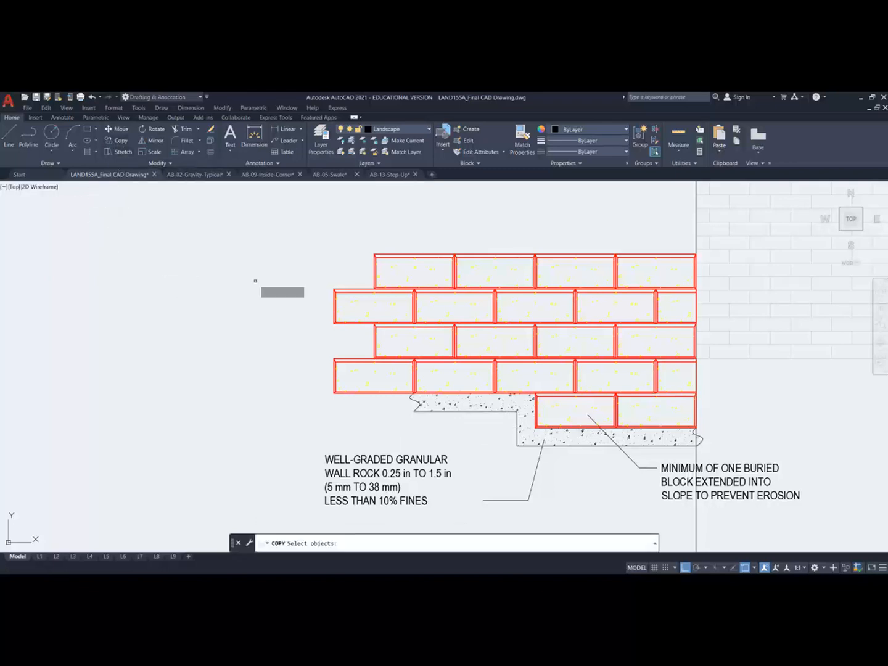
click(525, 457)
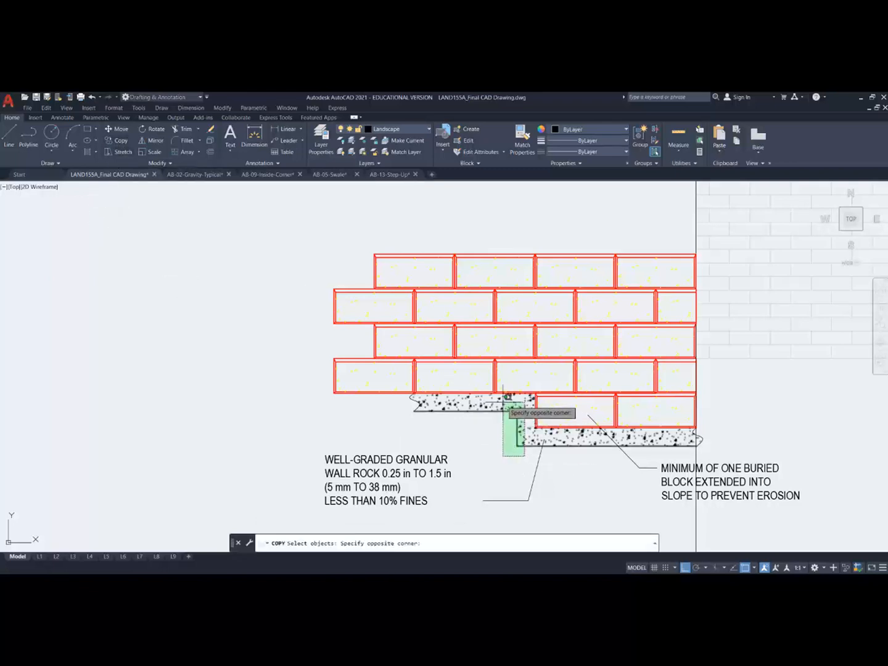
click(504, 398)
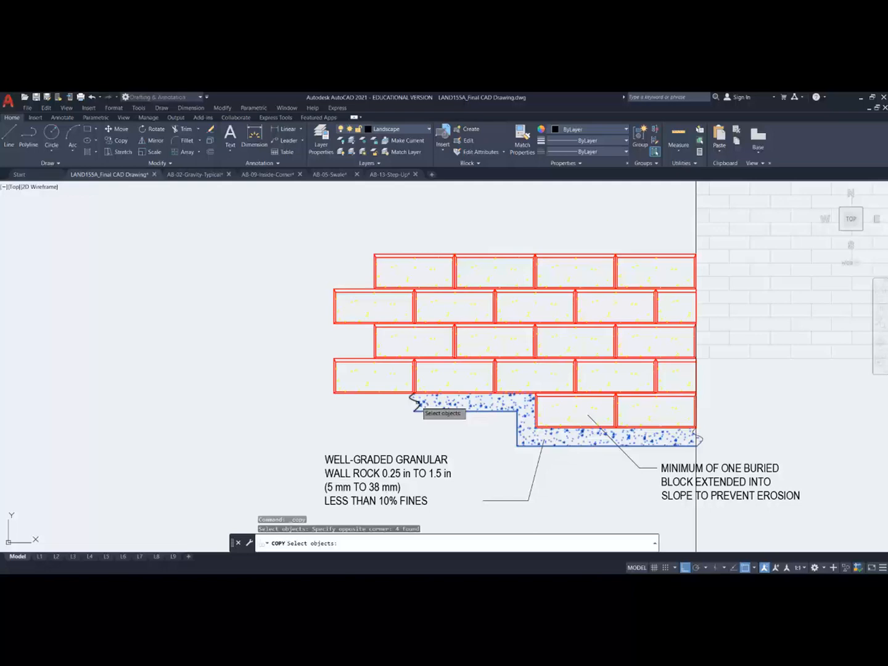
scroll(535, 393, up, 6)
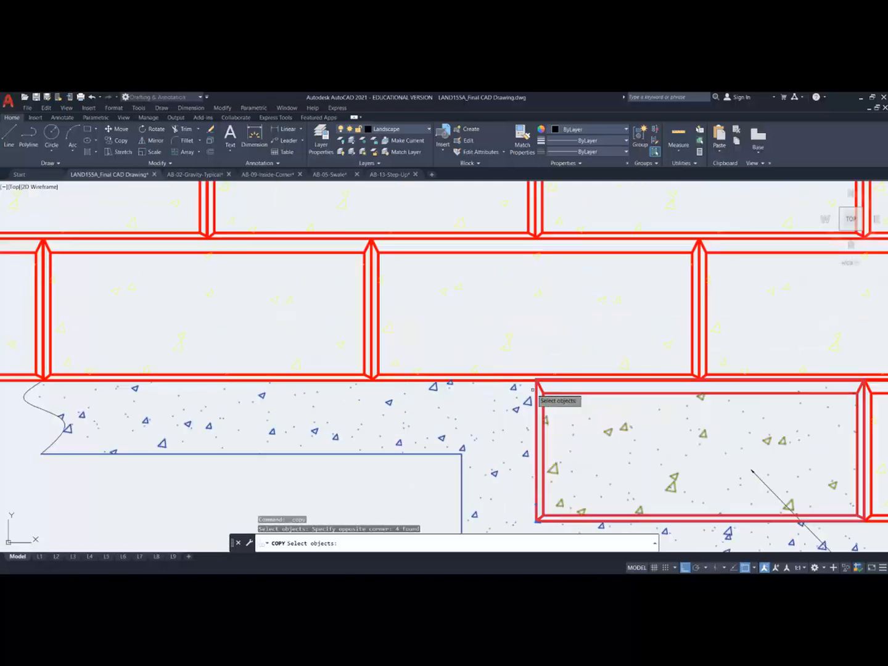
scroll(538, 391, up, 5)
key(Return)
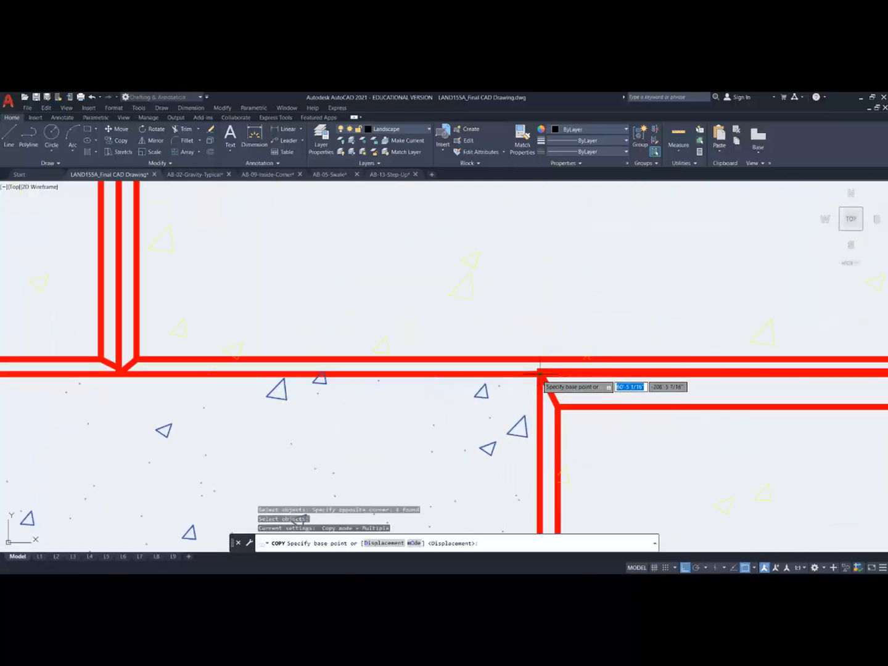
click(540, 373)
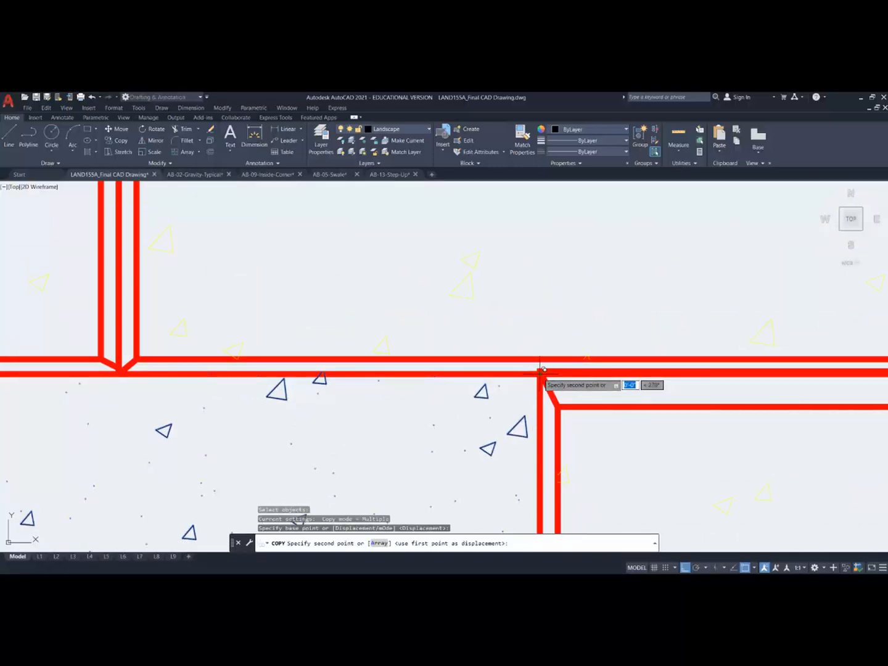
scroll(540, 373, down, 8)
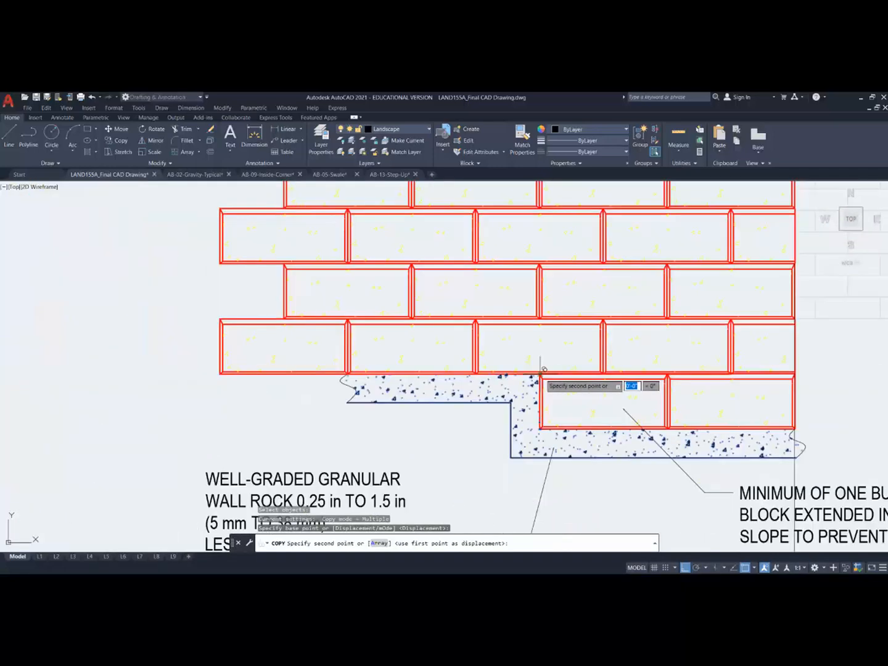
click(222, 370)
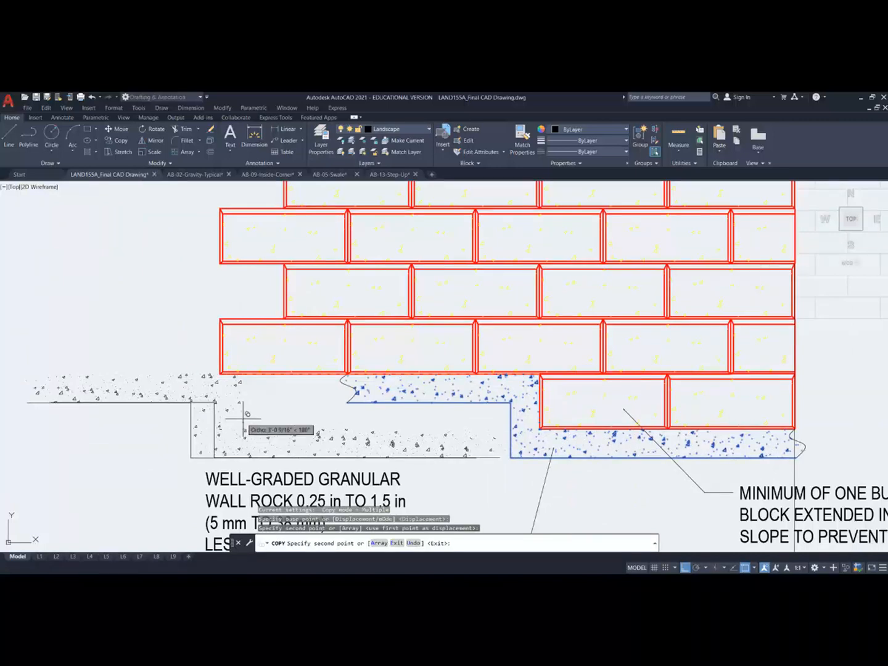
scroll(241, 417, up, 7)
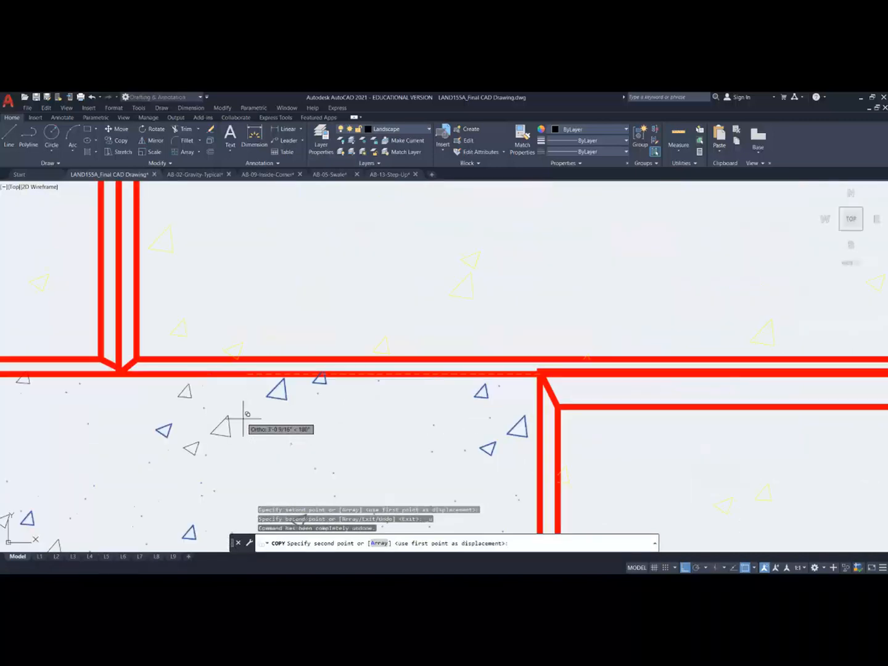
scroll(342, 396, down, 9)
key(ctrl+z)
key(Escape)
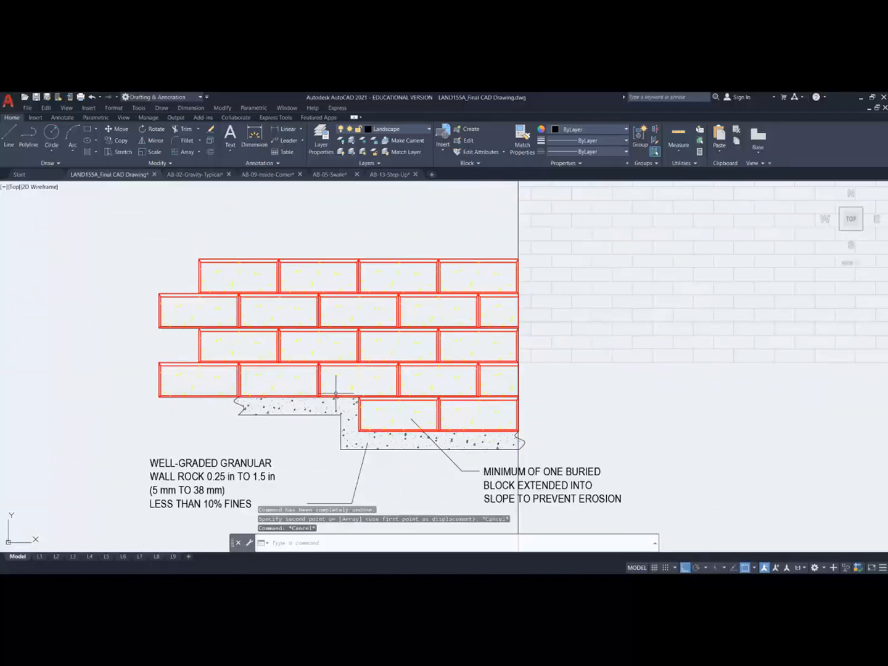
Step: Copy the stepped granular base outline and hatch from the buried course's bottom-left corner to the bottom-left corner of the extended course above
click(121, 141)
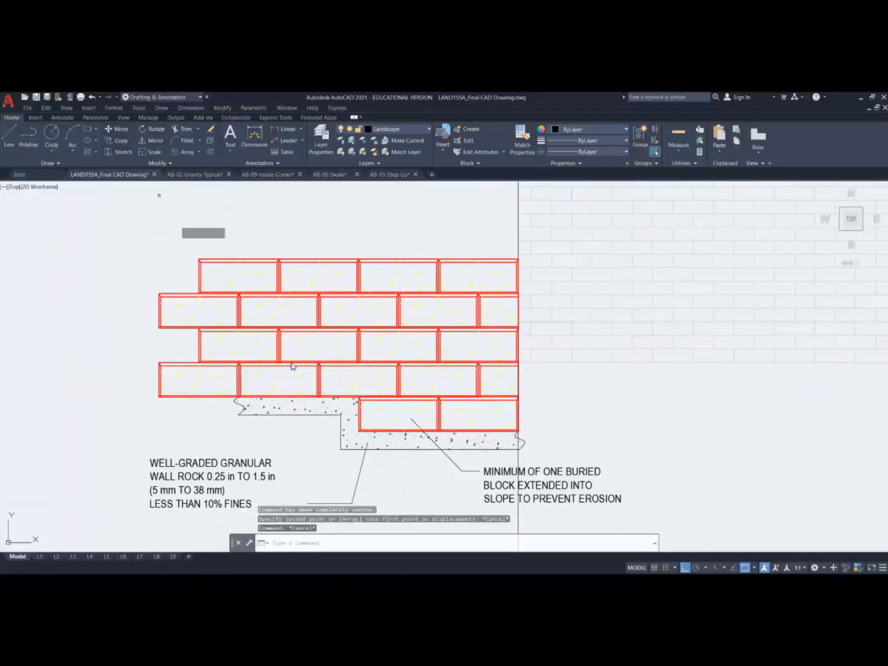
click(350, 456)
click(330, 404)
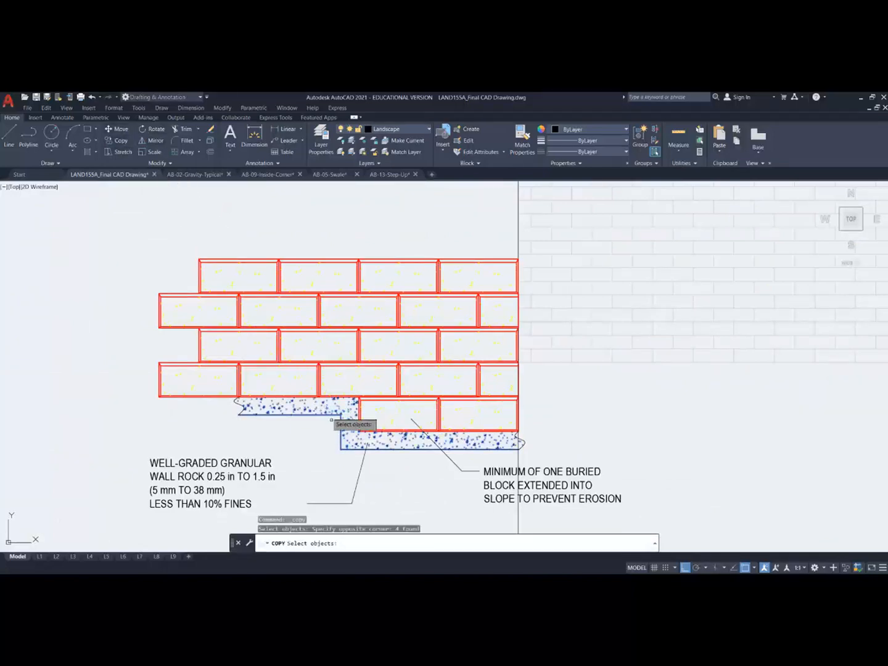
scroll(346, 410, up, 8)
key(Return)
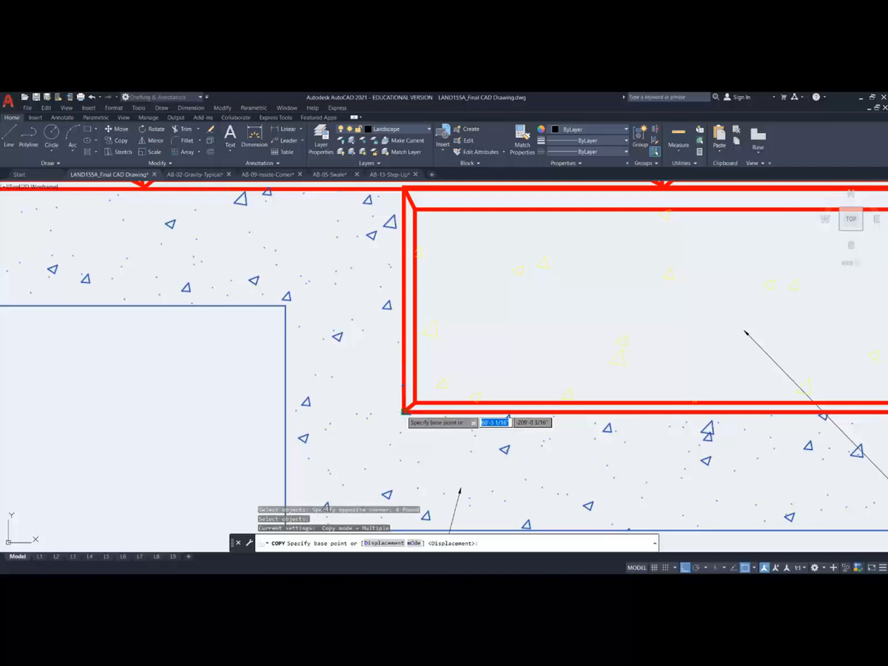
click(404, 412)
scroll(404, 411, down, 5)
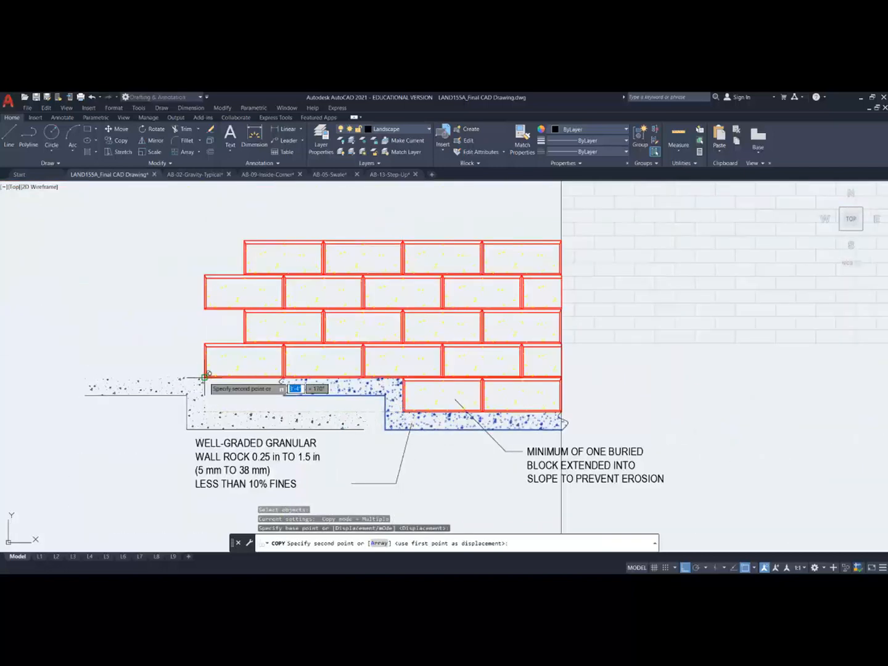
click(205, 376)
key(Escape)
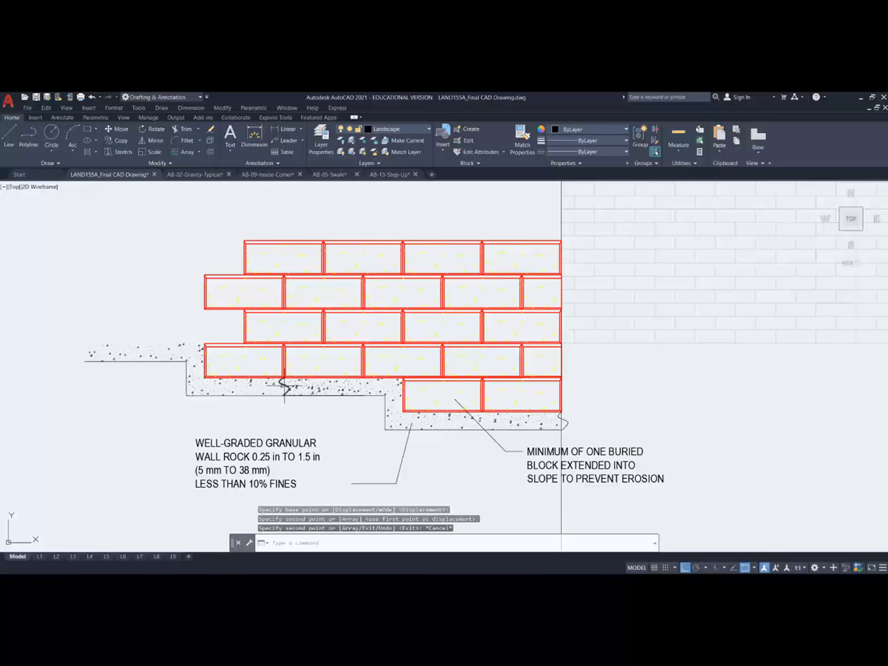
scroll(285, 385, up, 5)
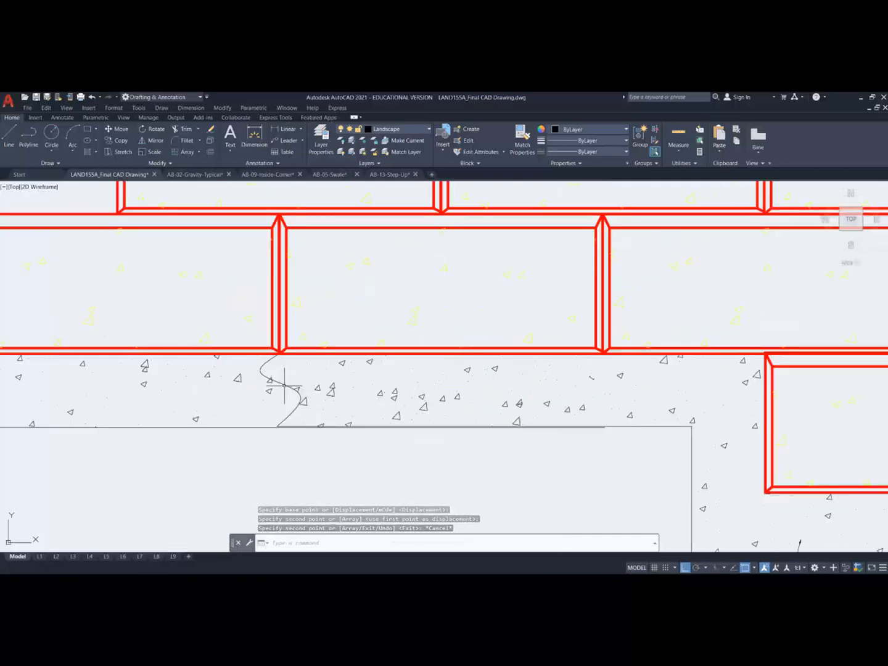
click(183, 130)
click(288, 389)
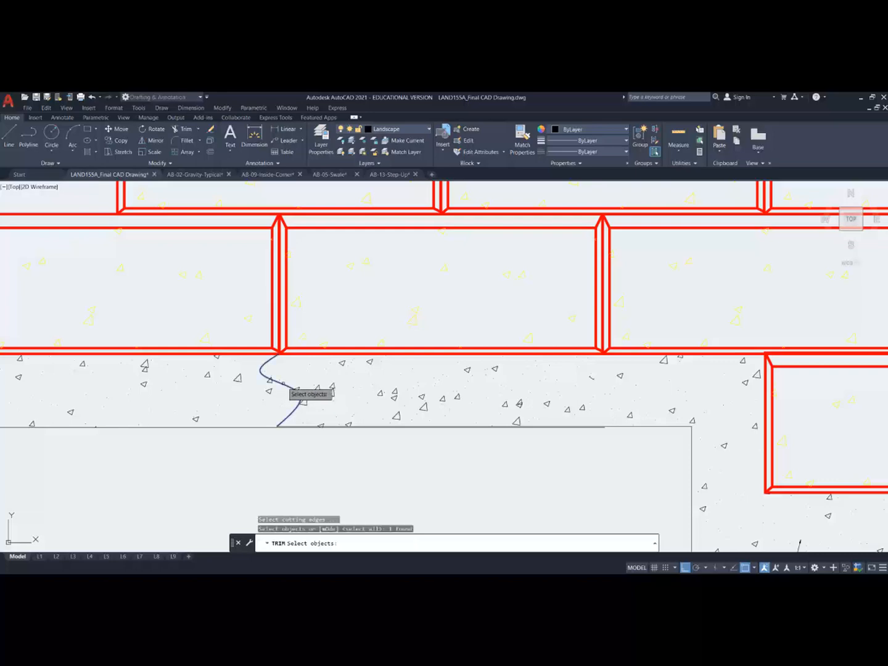
key(Return)
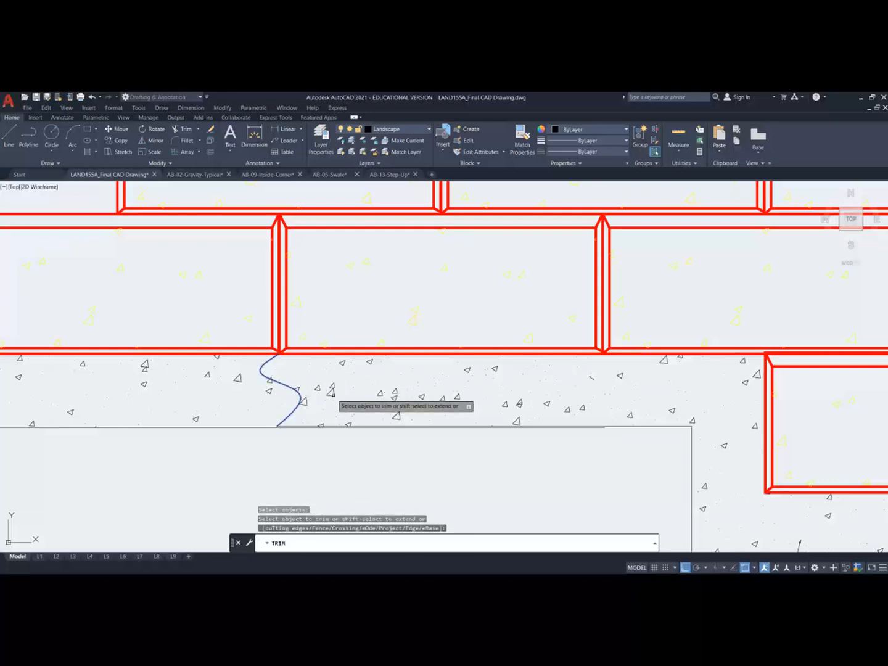
key(Escape)
Step: Inspect the overlapping granular hatches and base lines around the break line beneath the lowest extended course
click(241, 379)
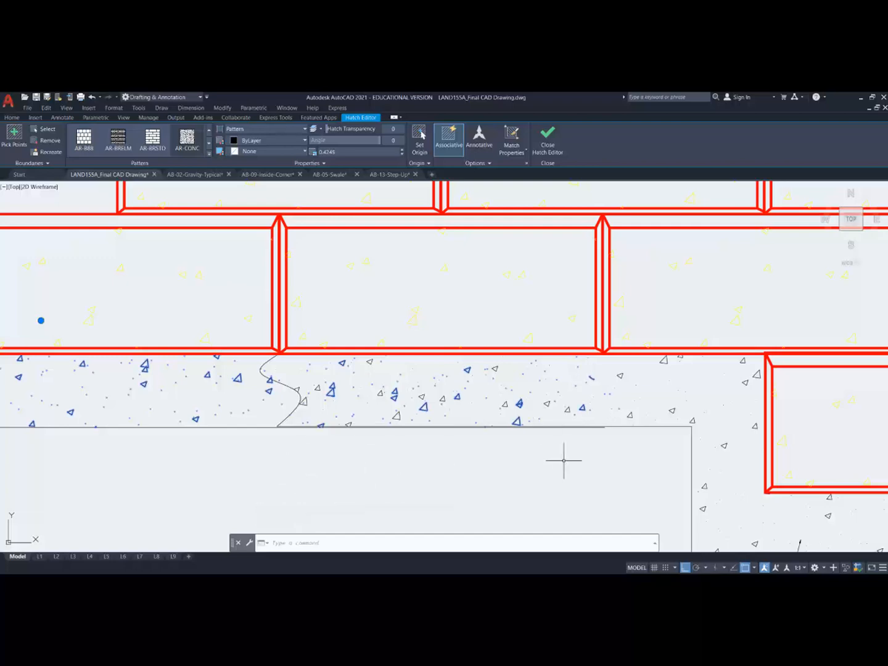
scroll(326, 393, up, 4)
scroll(322, 386, down, 5)
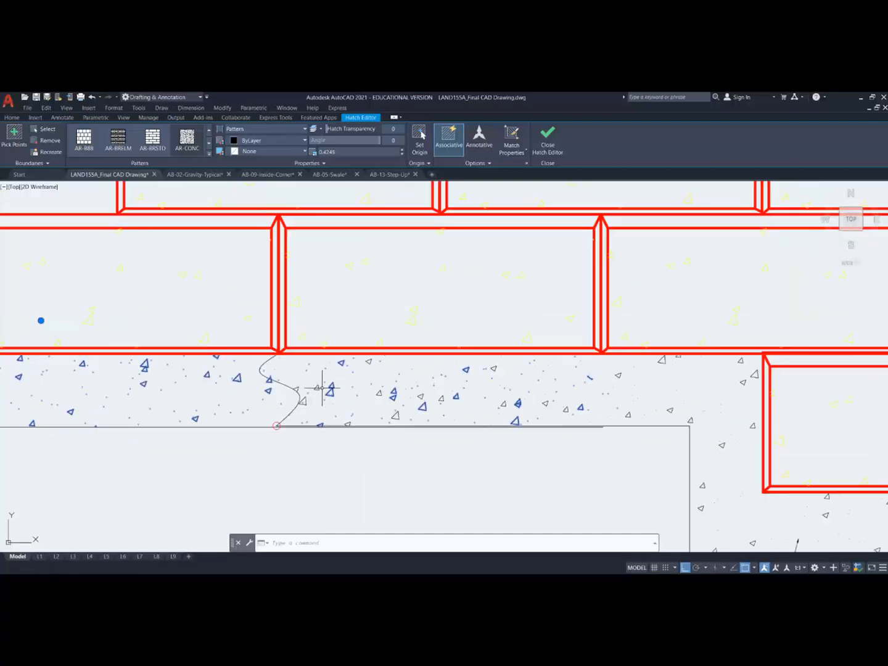
scroll(327, 386, up, 1)
scroll(302, 422, up, 5)
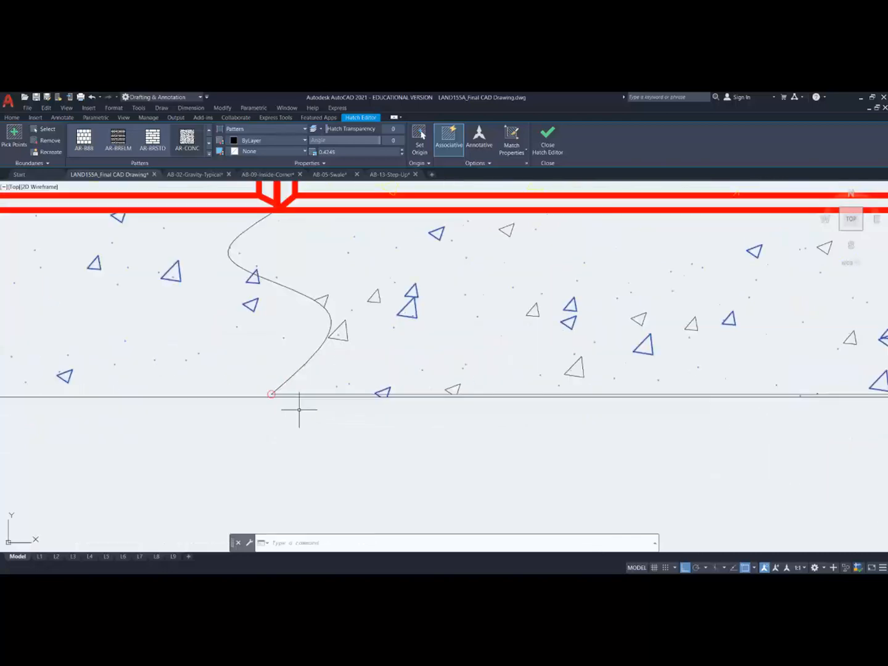
key(Escape)
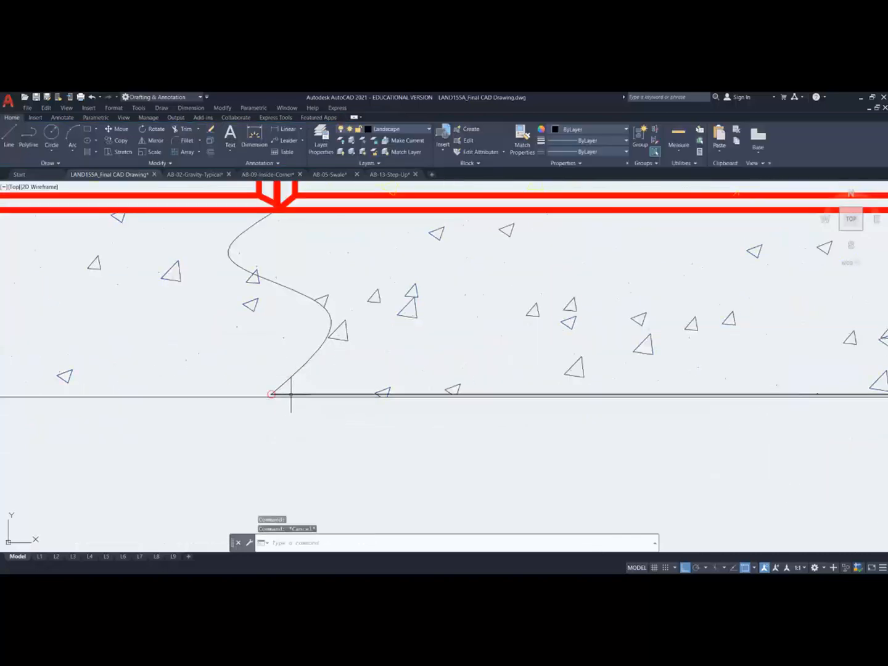
scroll(292, 393, down, 5)
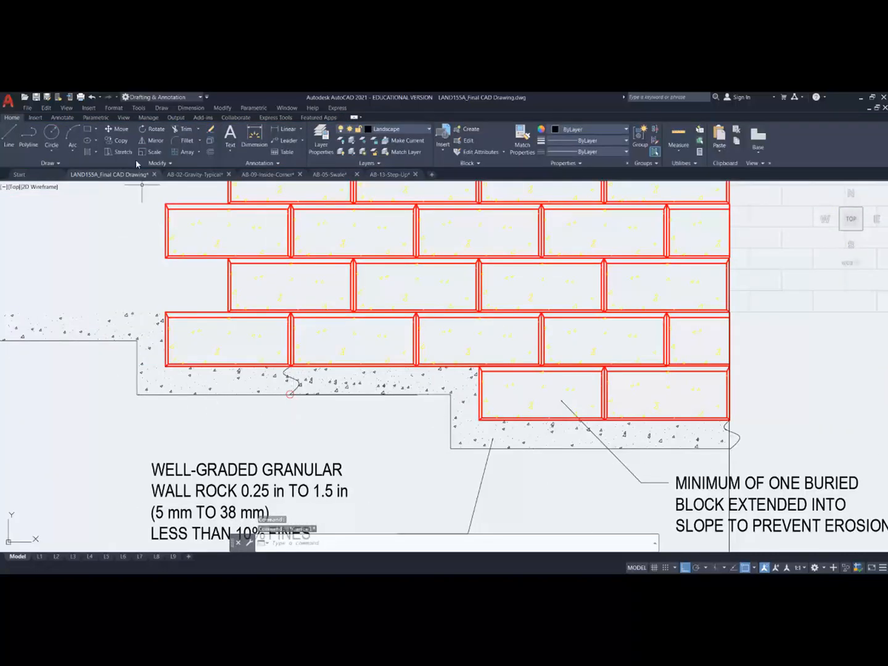
Step: Move the copied stepped granular base perpendicular onto the existing base line so their bottom lines align
click(124, 131)
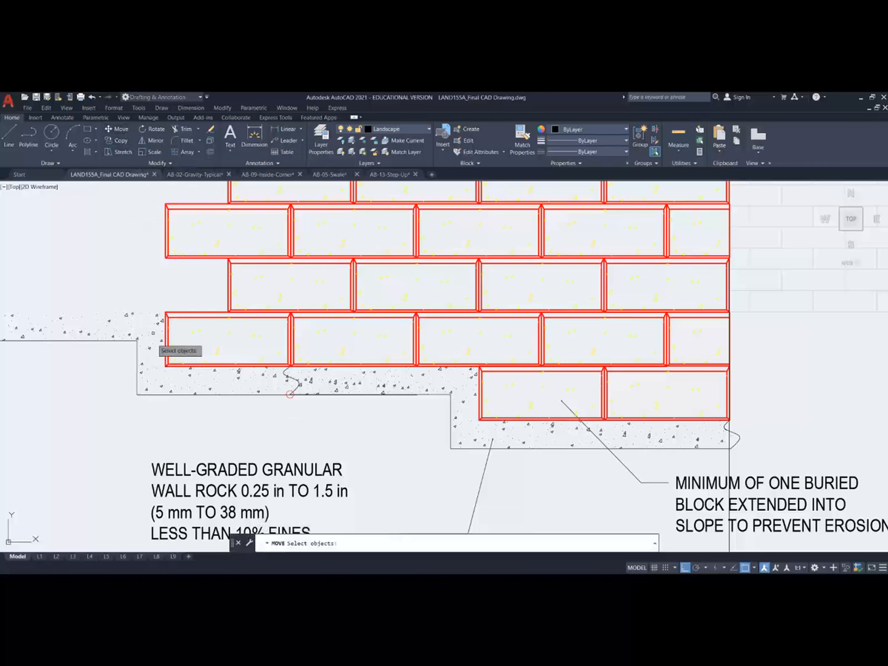
click(154, 398)
click(114, 315)
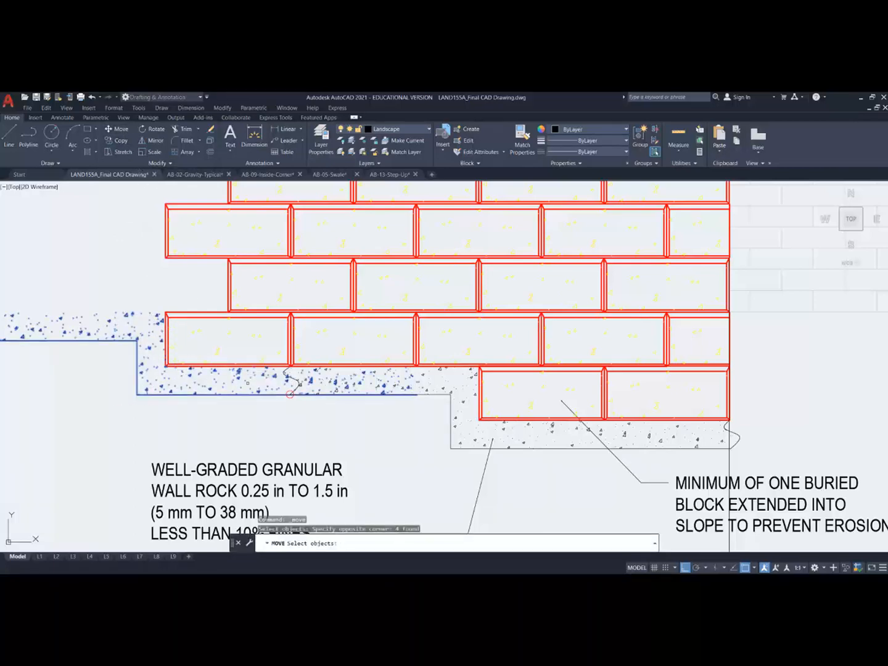
scroll(290, 391, up, 6)
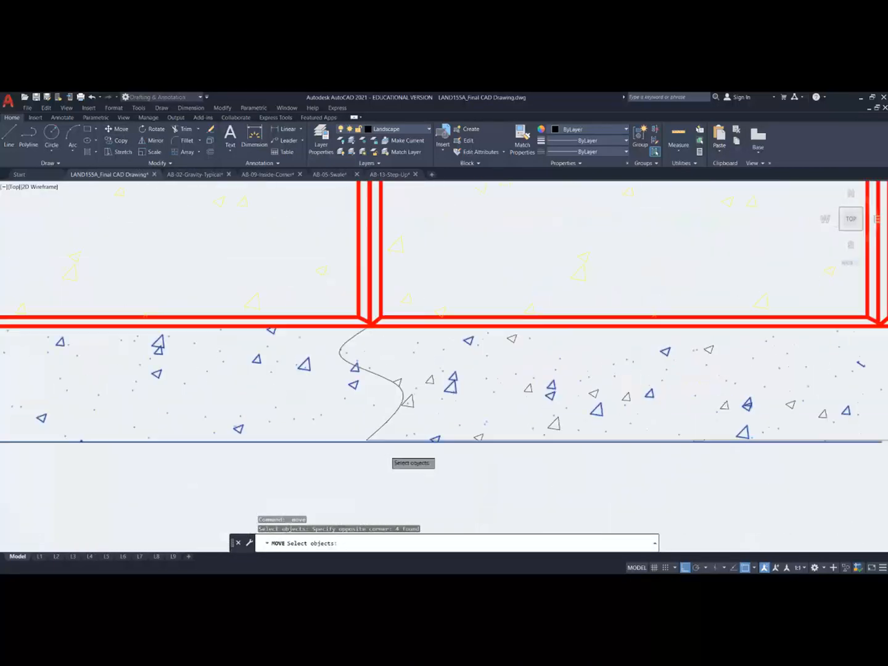
scroll(386, 450, down, 3)
scroll(722, 450, up, 6)
key(Return)
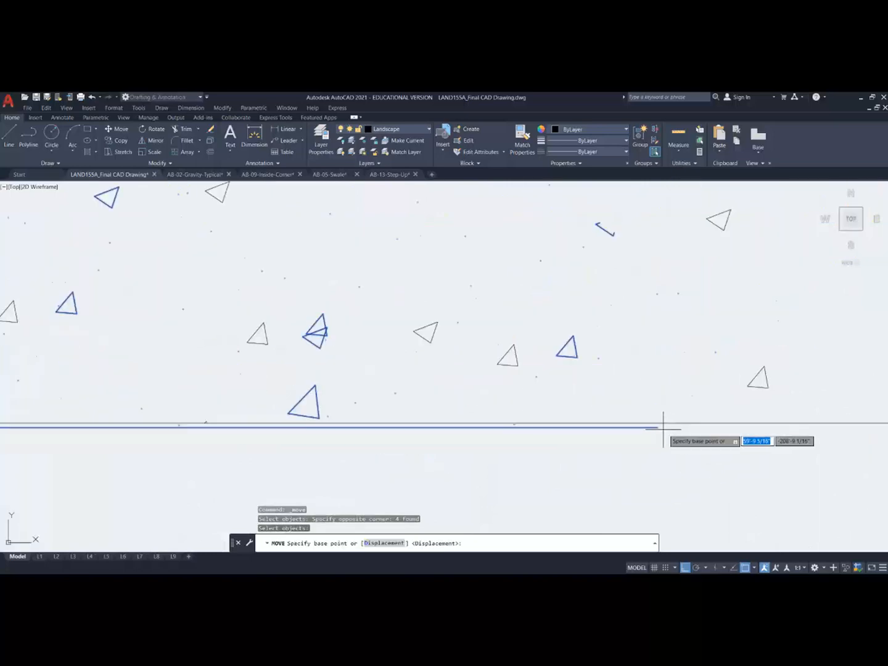
click(660, 426)
shift+right_click(659, 426)
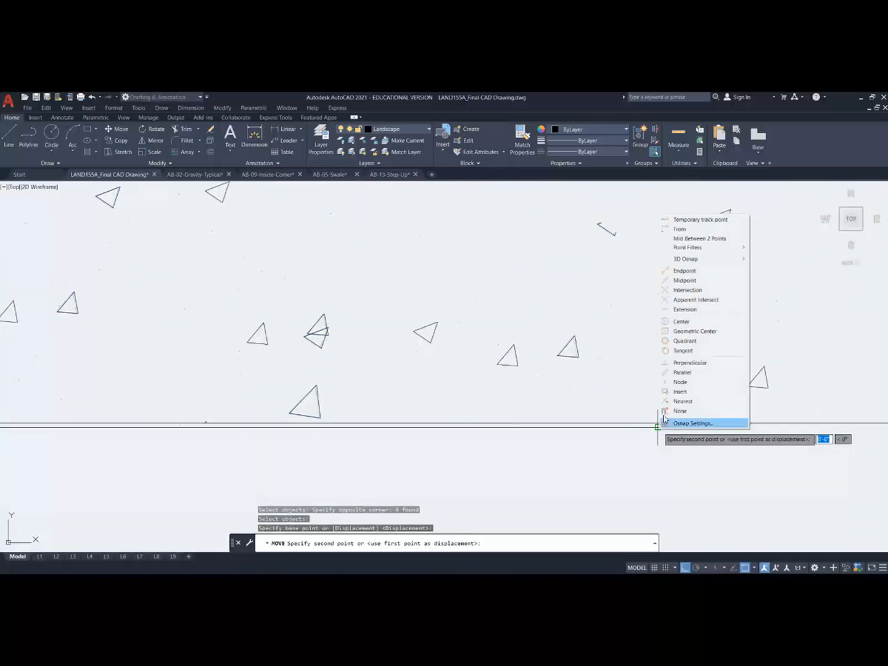
click(685, 364)
click(658, 423)
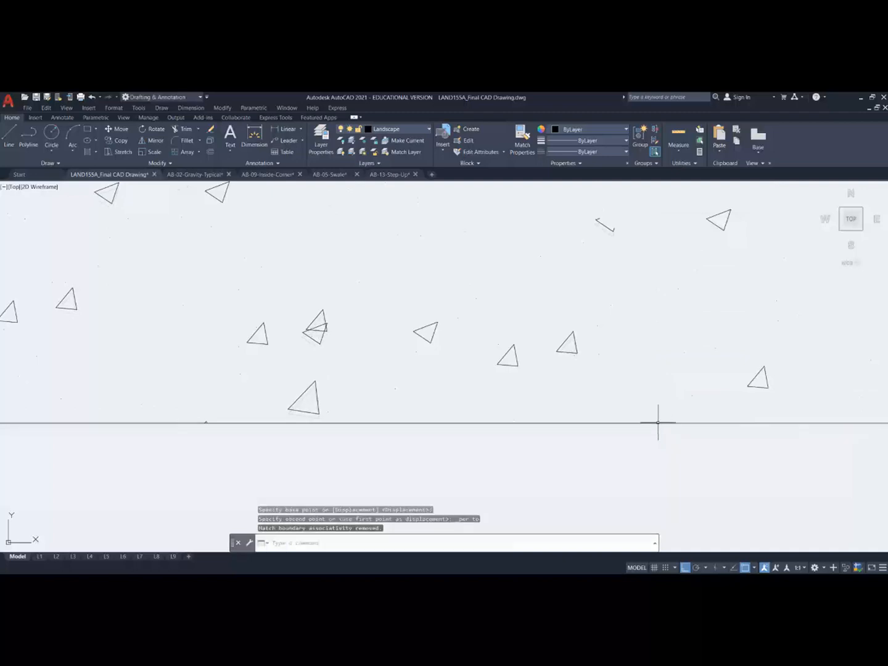
scroll(658, 423, down, 7)
key(Escape)
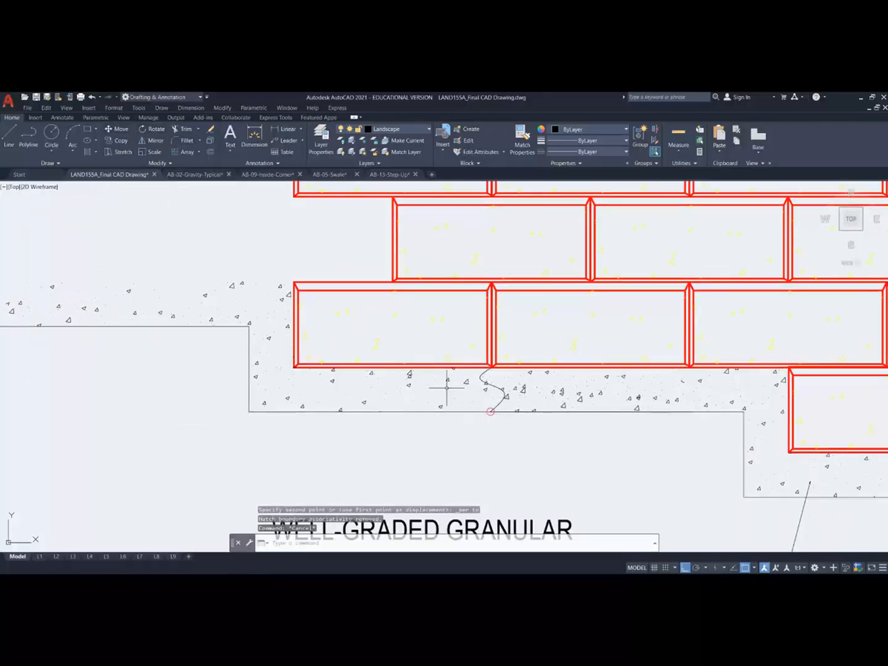
Step: Trim the copied granular hatch that overlaps the original base at the break line beneath the lowest extended course
click(184, 130)
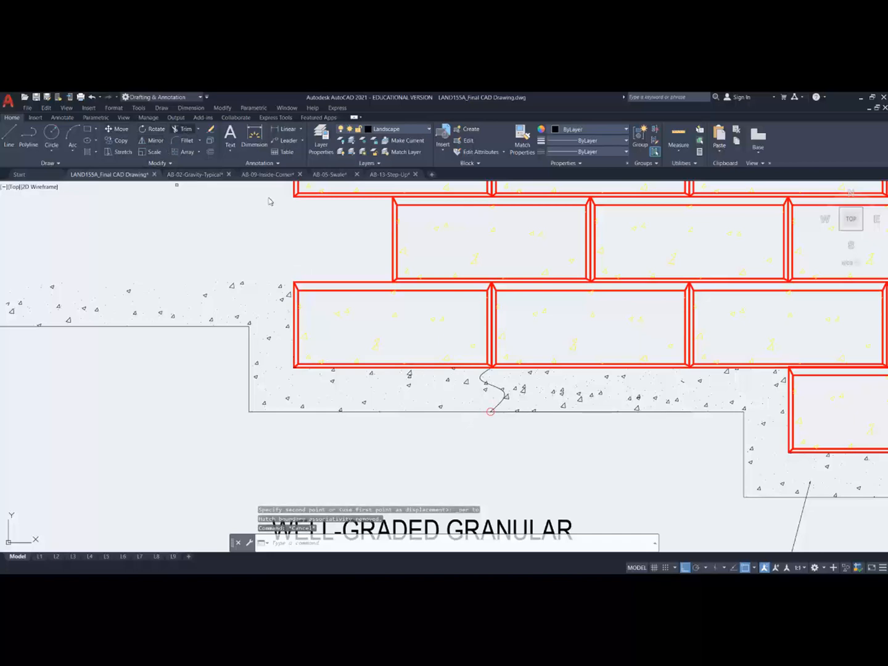
click(491, 409)
key(Return)
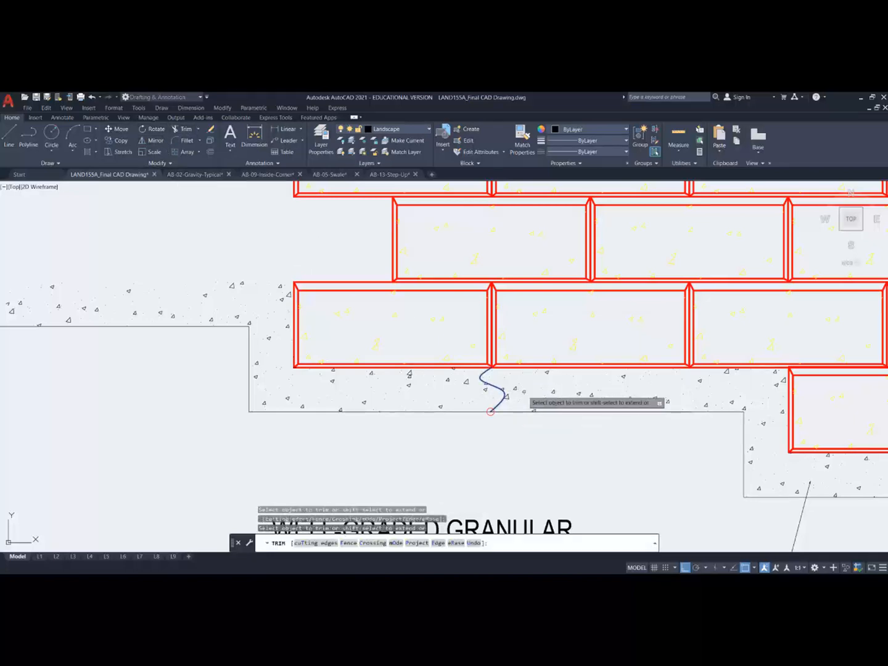
key(Escape)
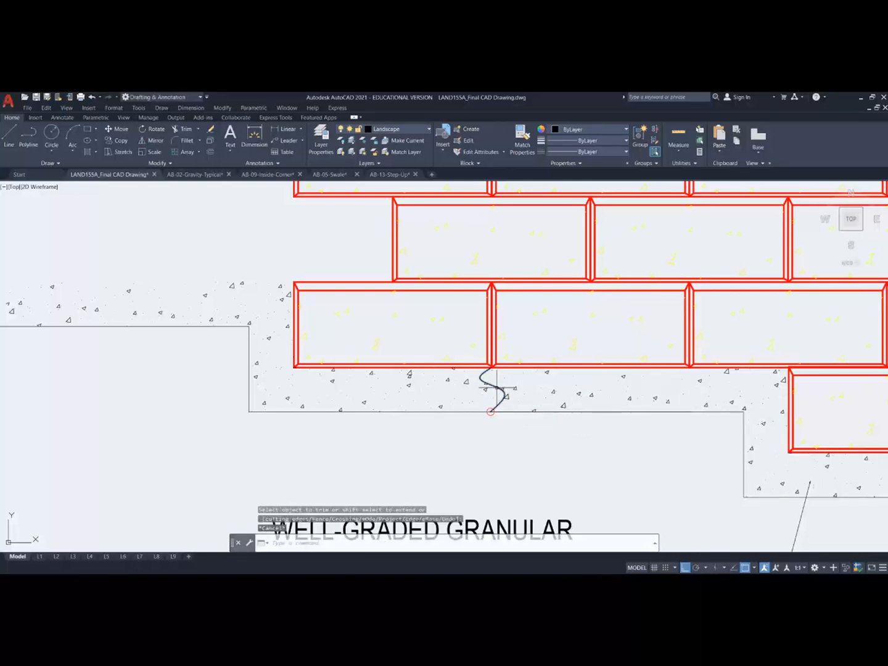
Step: Erase the curved break line between the original and copied granular bases
click(491, 410)
key(Delete)
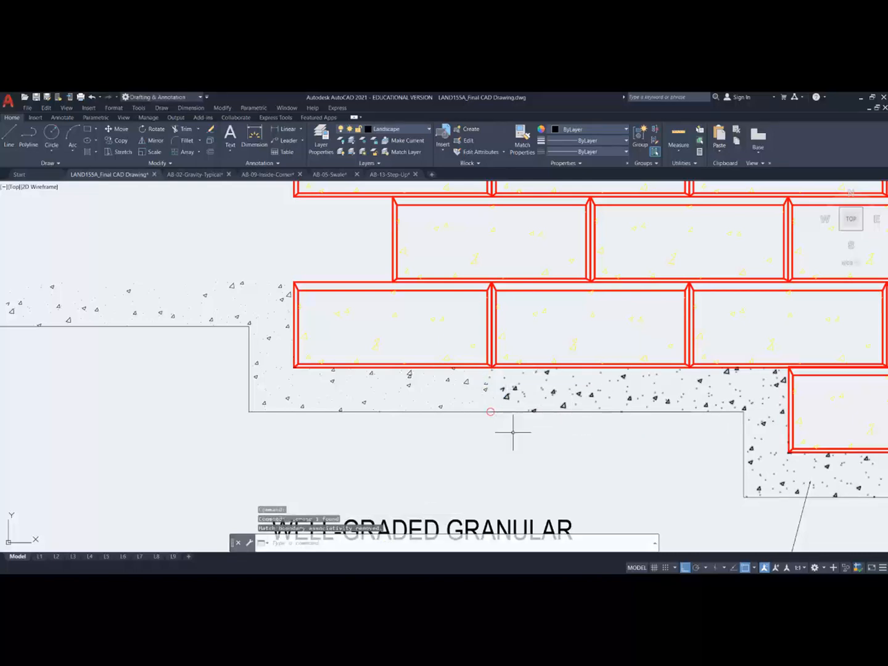
click(491, 412)
scroll(500, 420, down, 6)
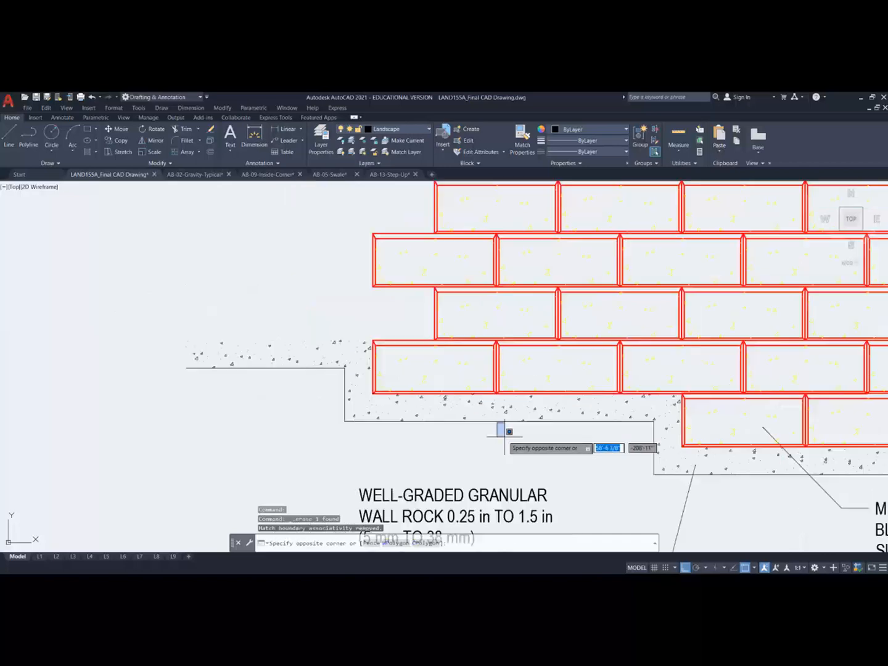
key(Escape)
Step: Stretch the horizontal top-of-wall line from the gravity wall section across and beyond the right side of the step-up wall
scroll(528, 457, down, 4)
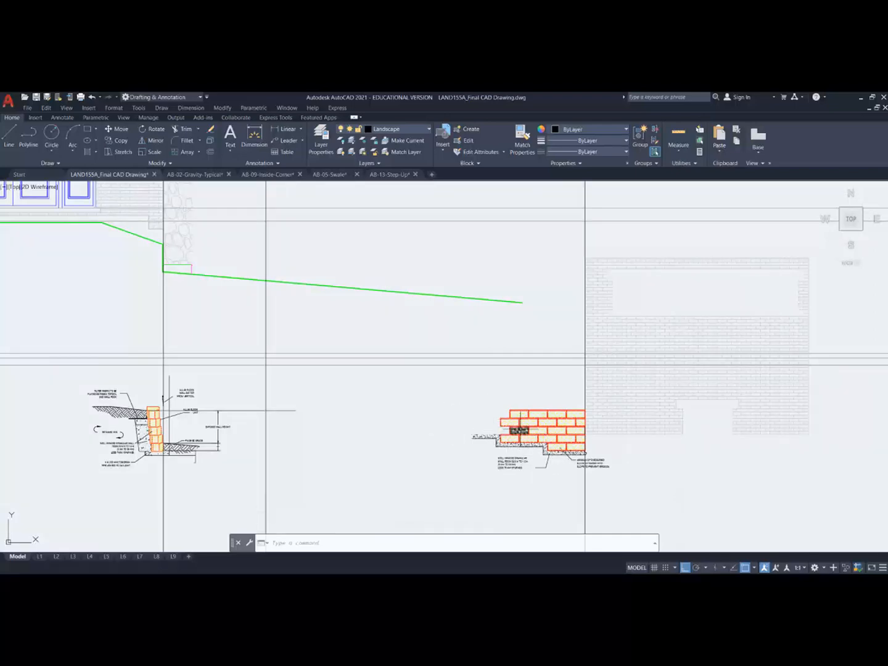
scroll(497, 424, up, 2)
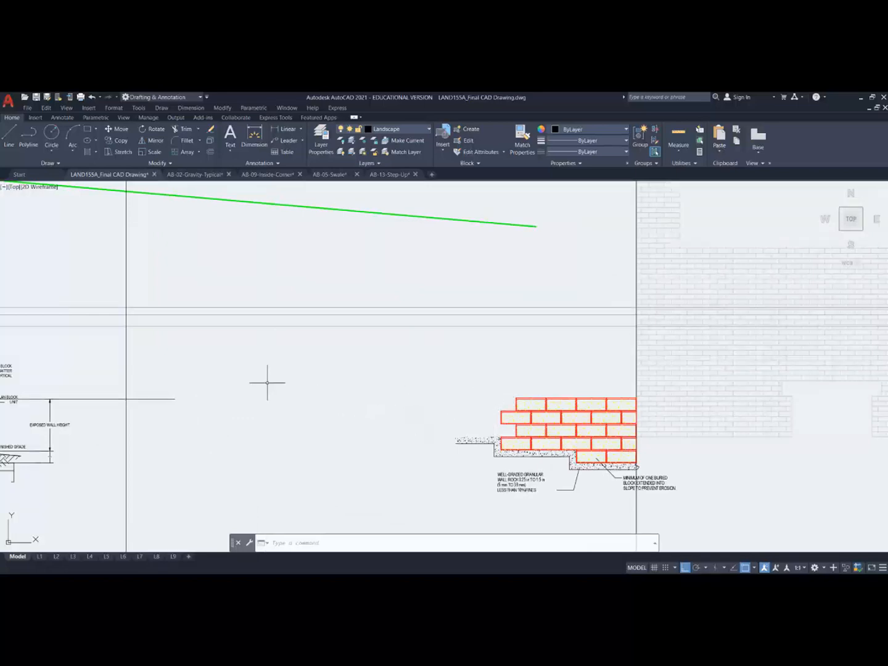
scroll(209, 419, down, 2)
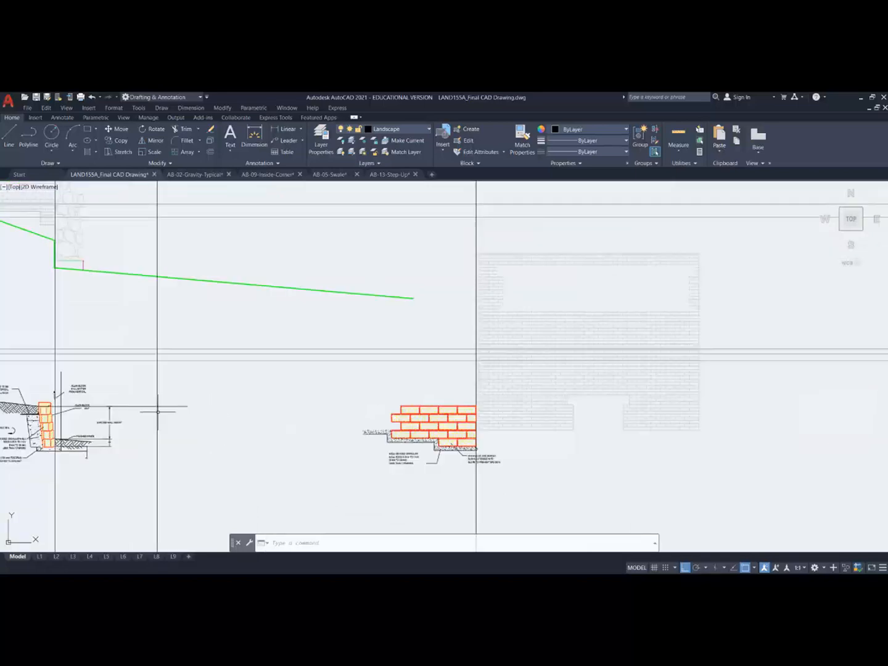
click(186, 407)
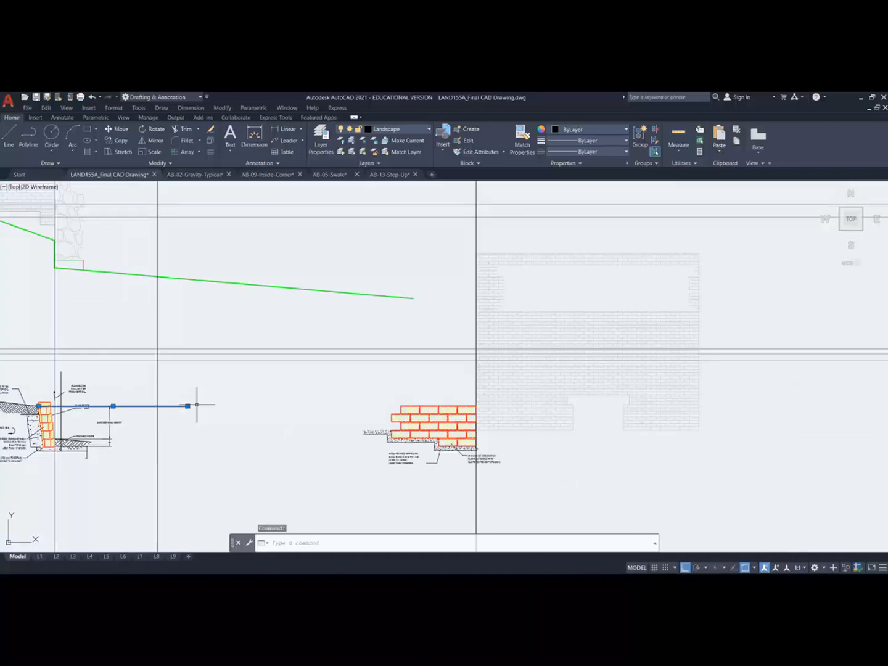
click(188, 406)
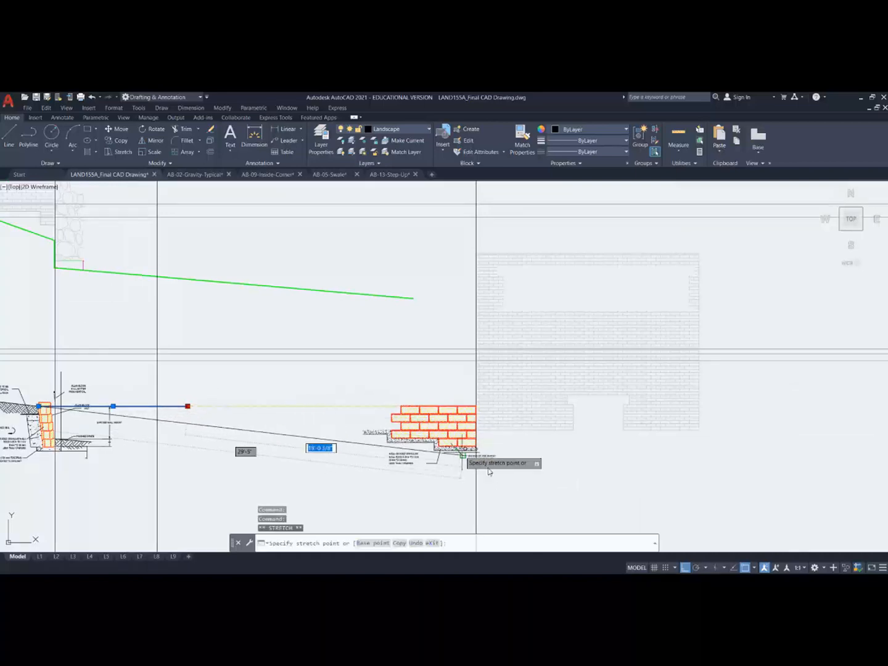
click(525, 486)
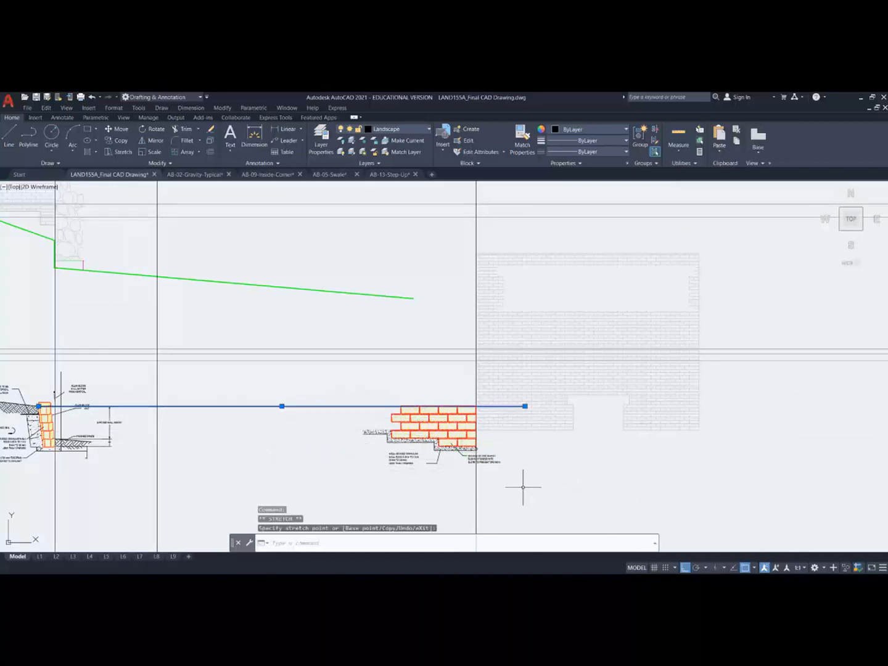
key(Escape)
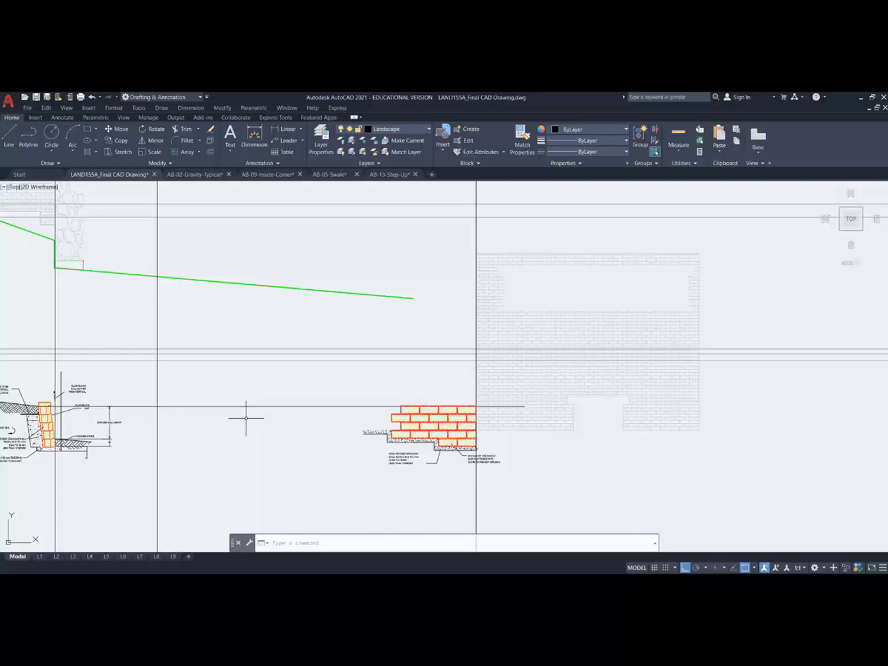
Step: Copy nine blocks from the upper three courses to the left, joining the middle course's bottom-right corner to the wall's bottom-left corner
scroll(256, 422, up, 2)
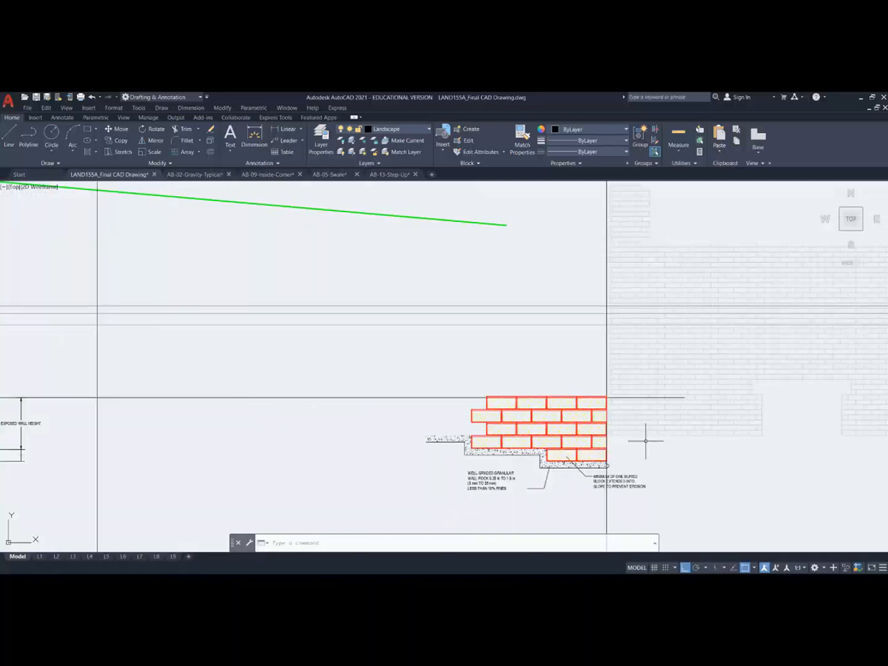
scroll(363, 424, up, 2)
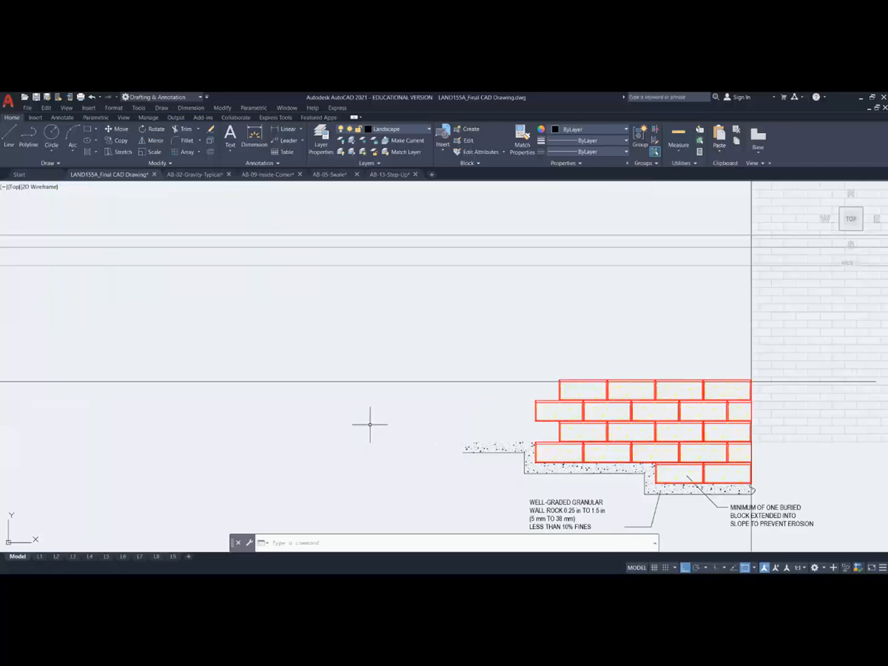
scroll(369, 424, down, 2)
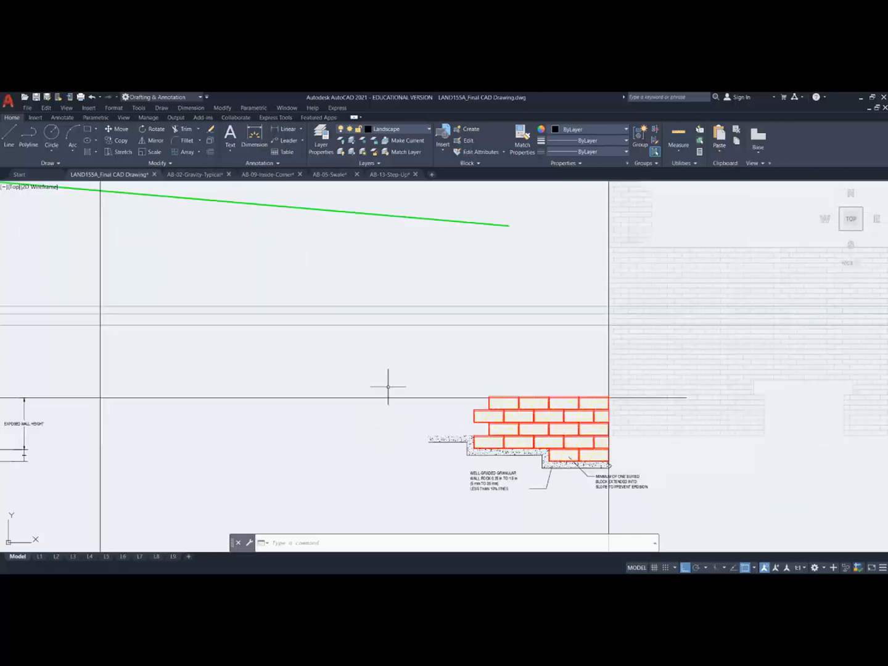
click(121, 141)
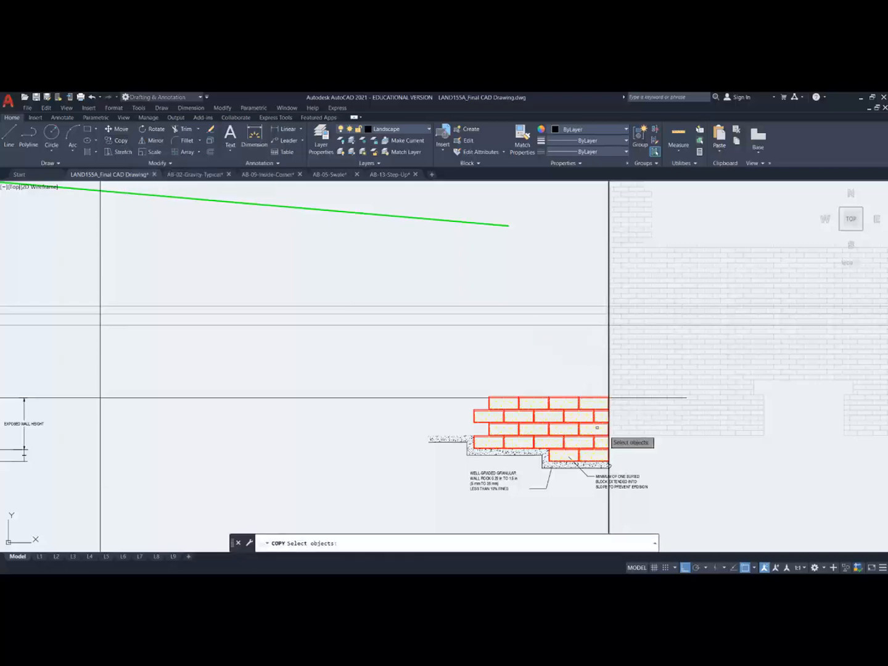
scroll(571, 425, up, 4)
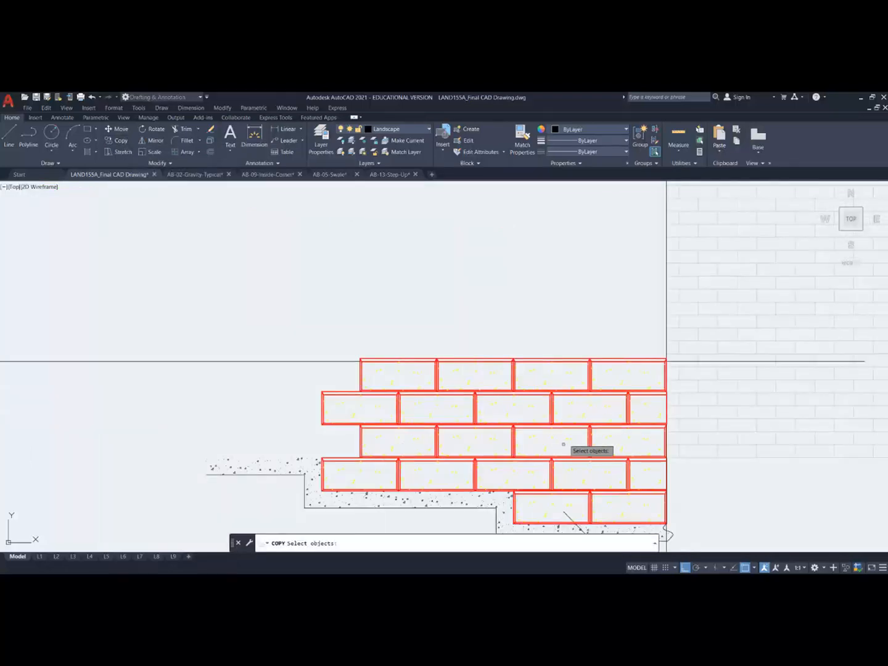
click(538, 442)
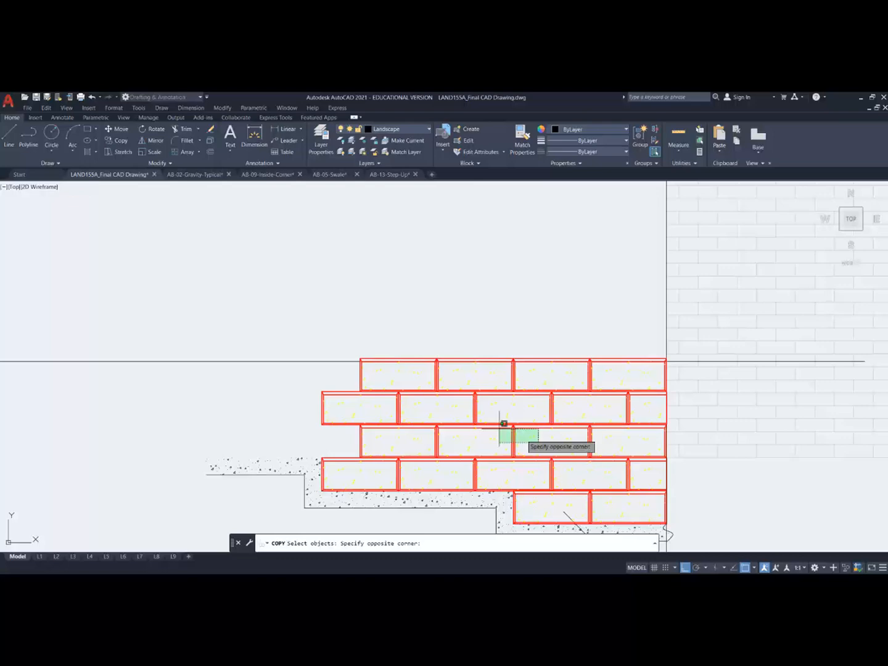
click(373, 363)
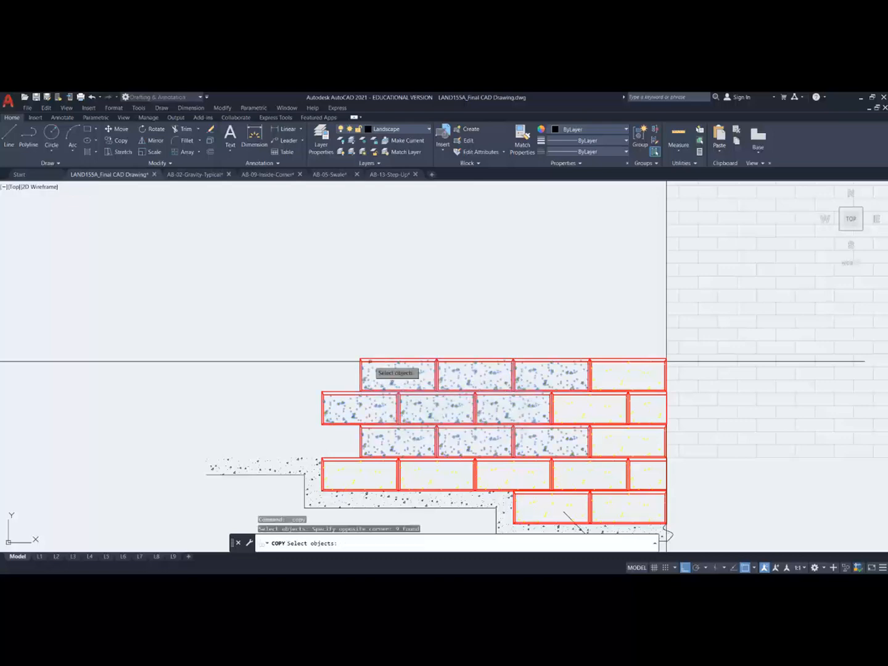
scroll(369, 362, up, 4)
scroll(371, 359, down, 8)
scroll(412, 397, up, 3)
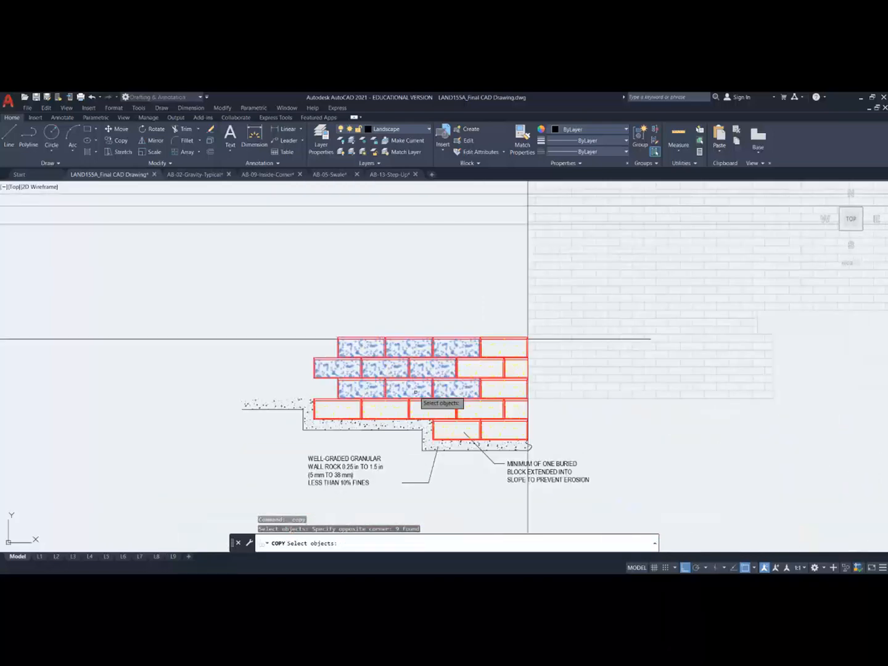
scroll(416, 392, up, 6)
scroll(508, 380, up, 4)
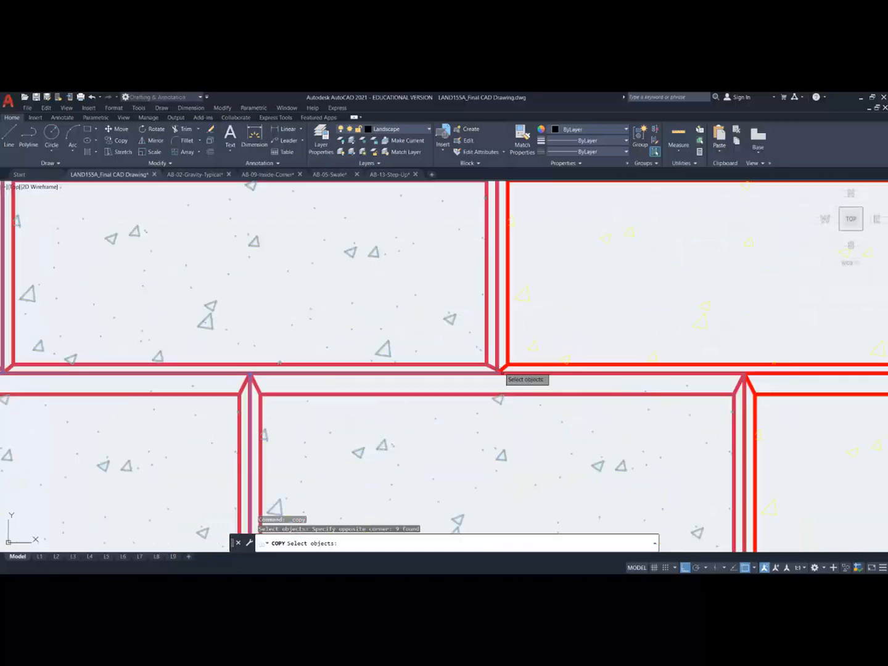
key(Return)
click(501, 372)
scroll(501, 372, down, 8)
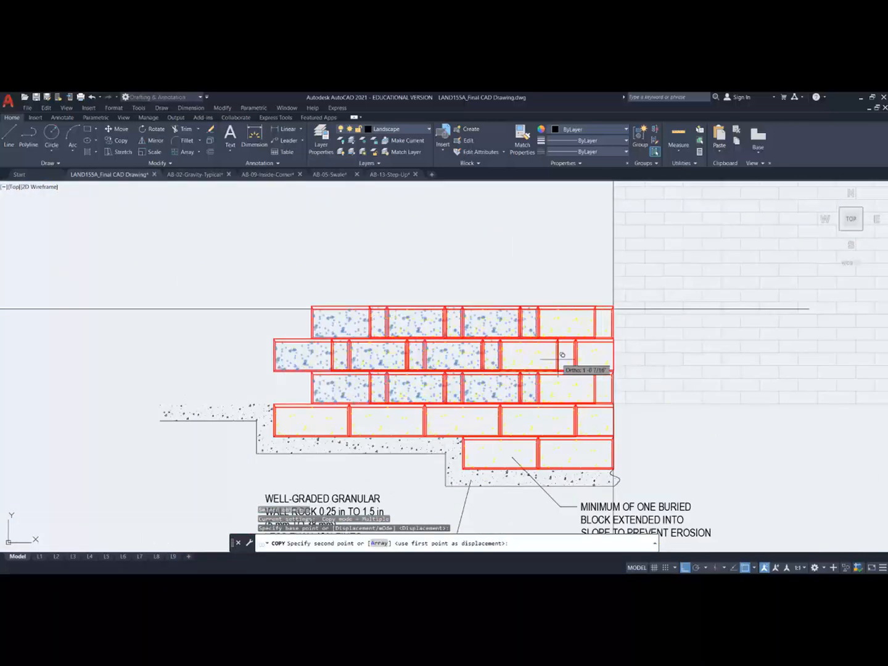
scroll(274, 371, up, 6)
click(275, 370)
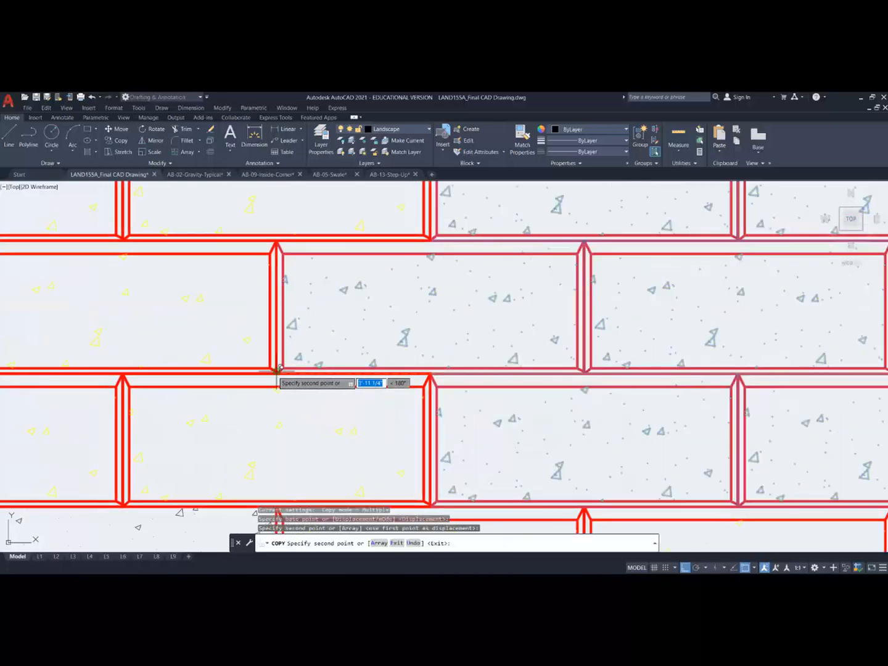
Step: Place three more copies of the nine-block group end to end leftward, joining each at the middle course's bottom corner, past the intermediate vertical line
scroll(278, 371, down, 8)
scroll(278, 369, up, 5)
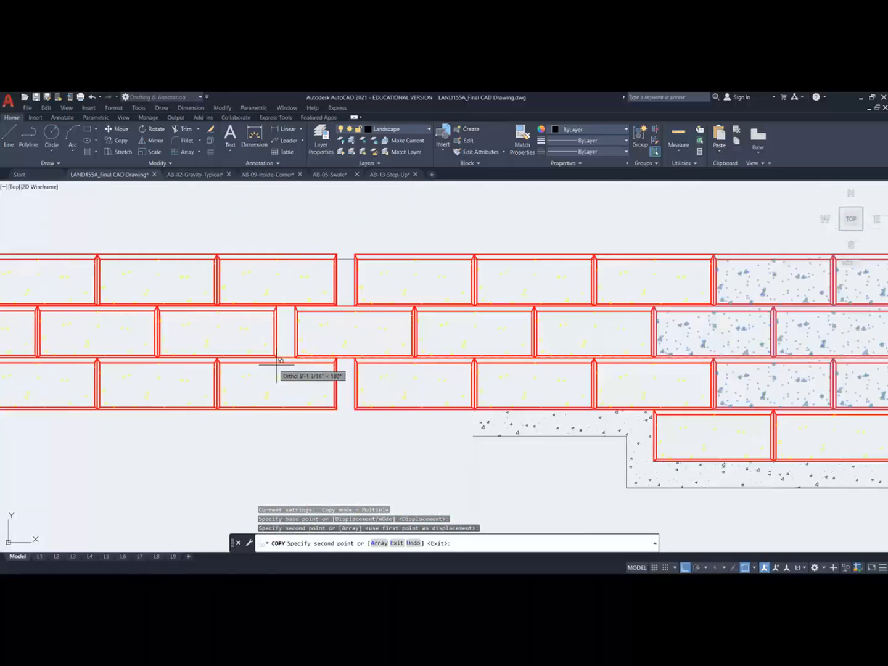
click(295, 359)
scroll(413, 357, down, 8)
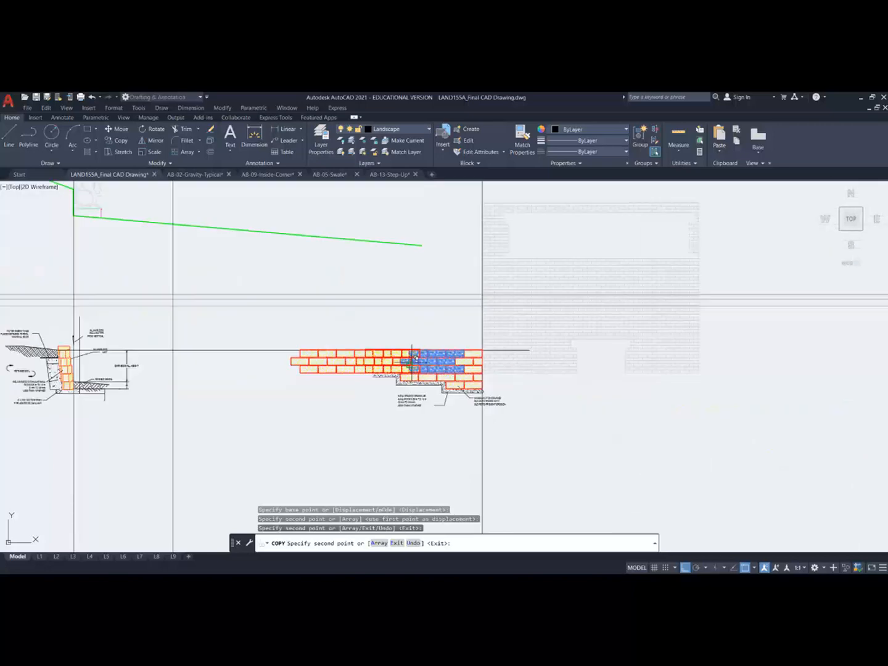
scroll(299, 370, up, 8)
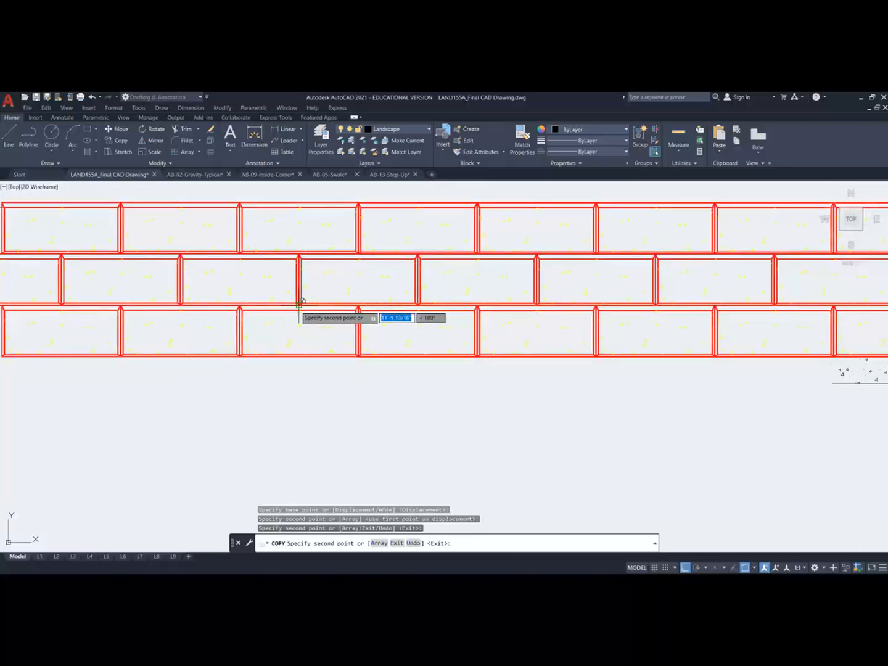
click(299, 304)
scroll(300, 305, down, 6)
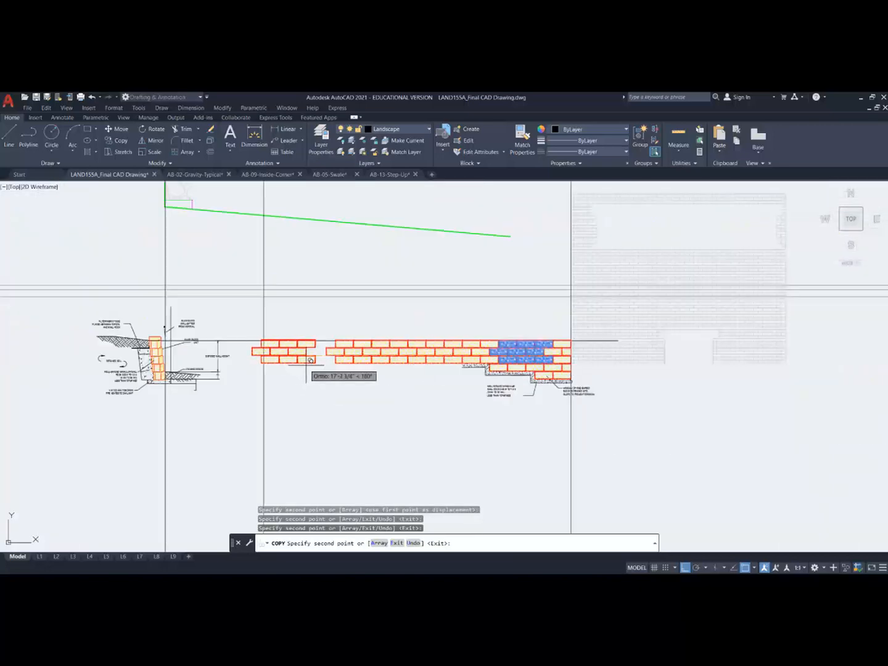
scroll(311, 359, up, 8)
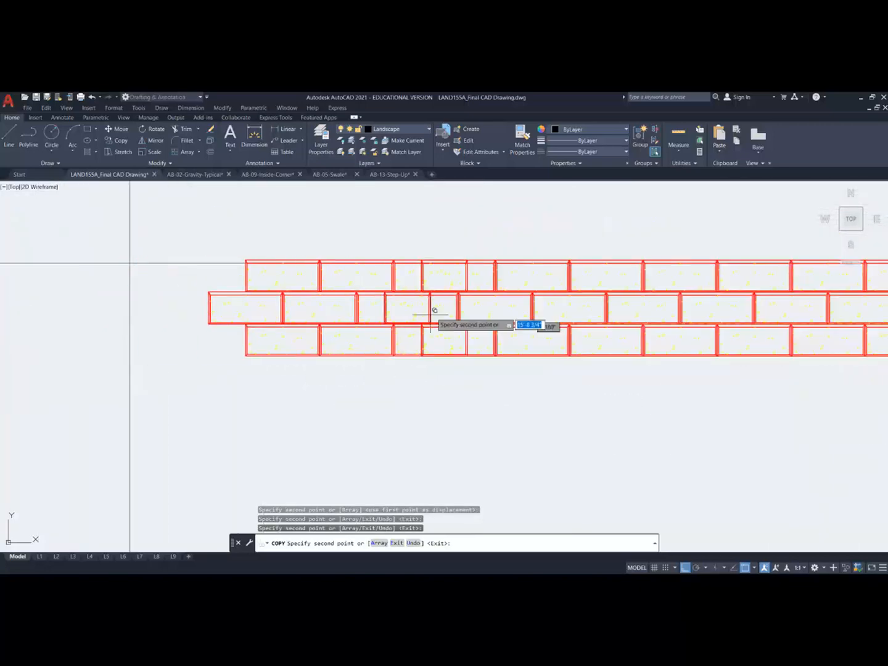
click(385, 322)
scroll(377, 392, down, 6)
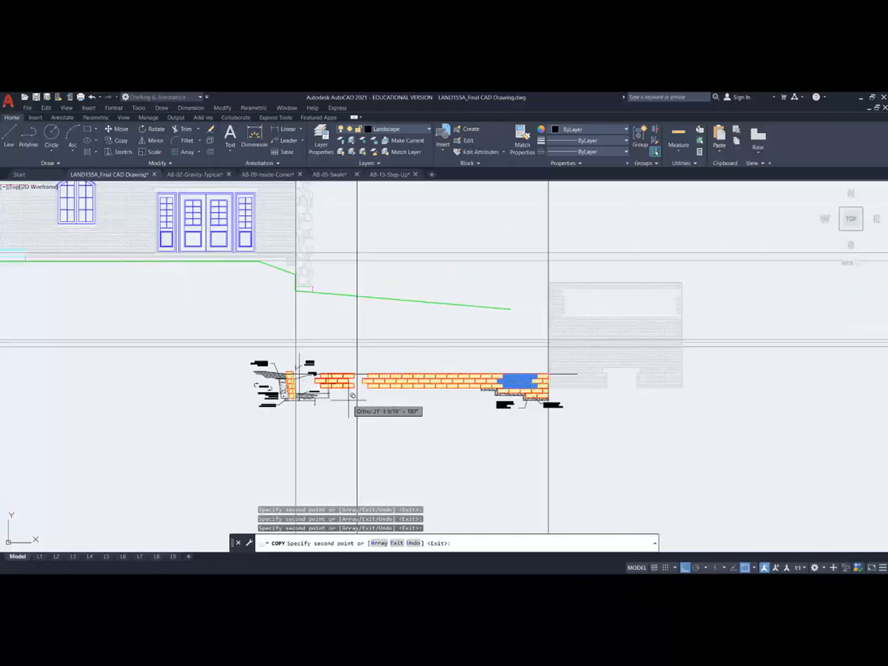
scroll(368, 386, up, 7)
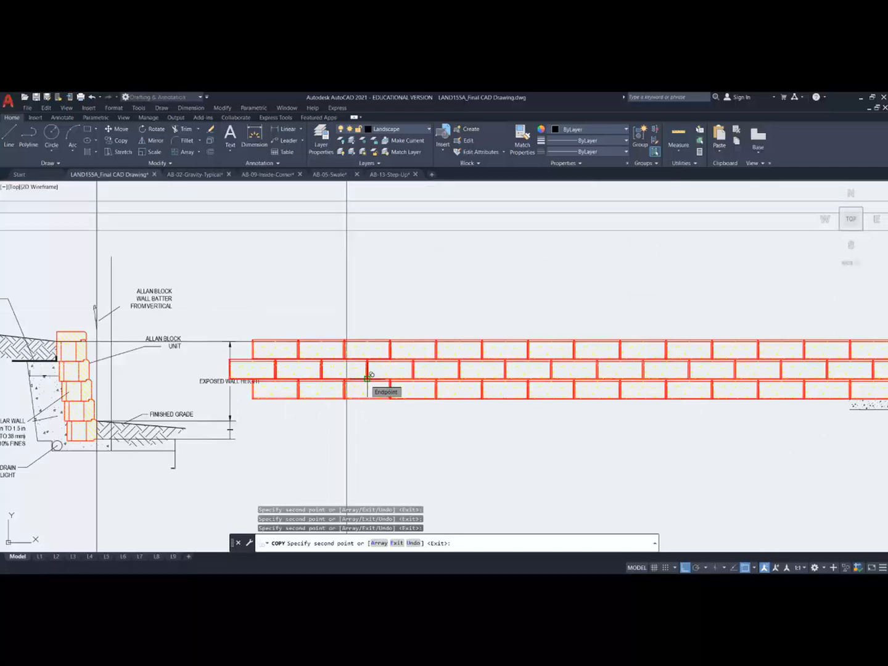
scroll(368, 375, up, 4)
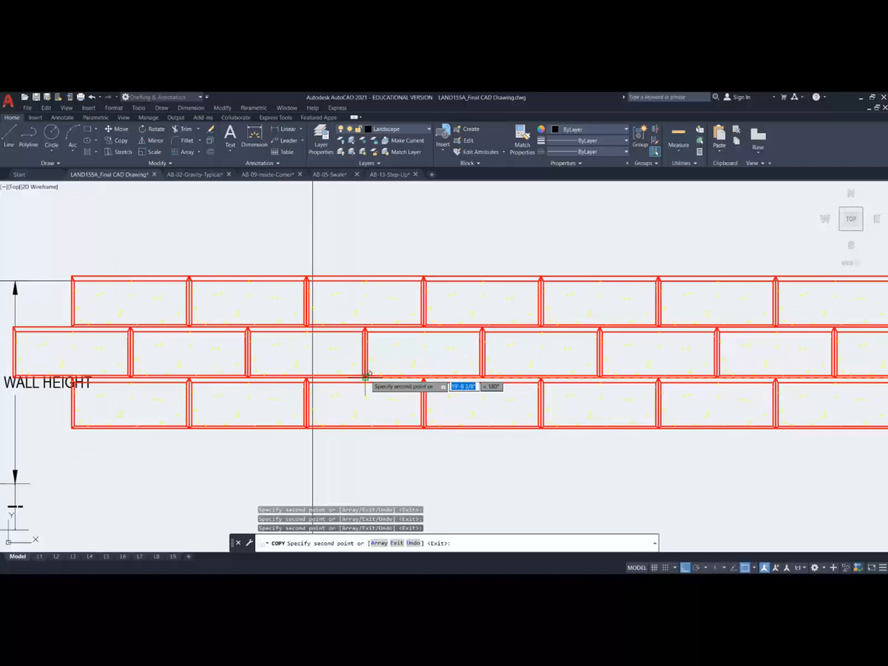
key(Escape)
Step: Erase the six leftmost blocks, two from each of the three courses, at the wall end facing the gravity wall section
scroll(383, 456, down, 2)
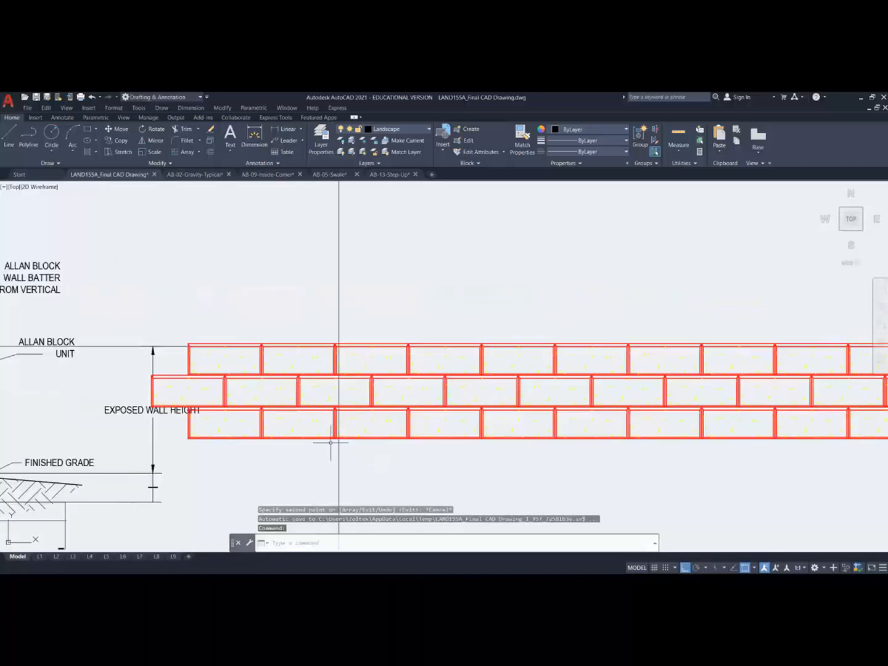
scroll(333, 412, up, 2)
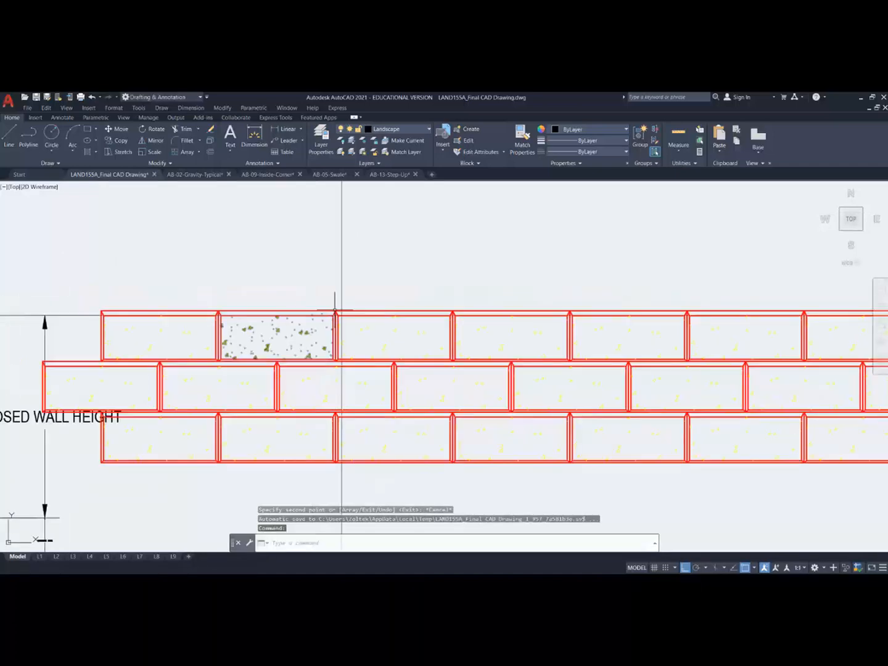
scroll(342, 303, down, 5)
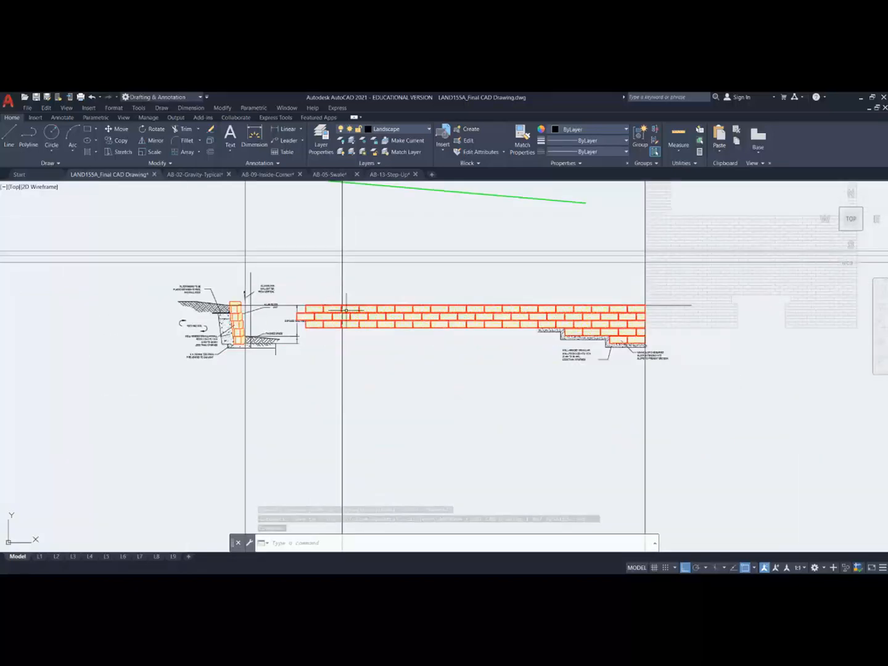
scroll(278, 324, down, 4)
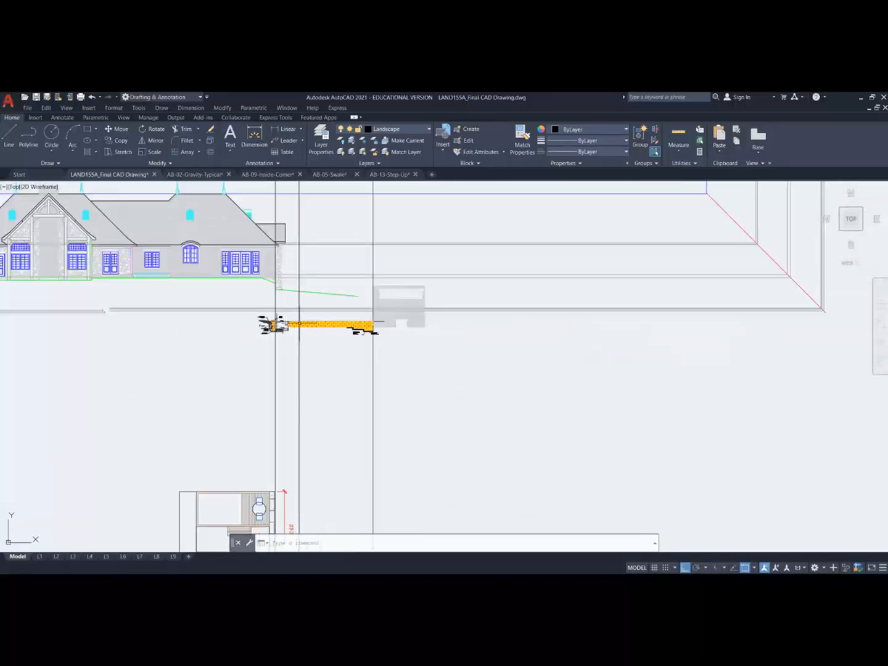
scroll(300, 323, up, 6)
scroll(288, 435, down, 4)
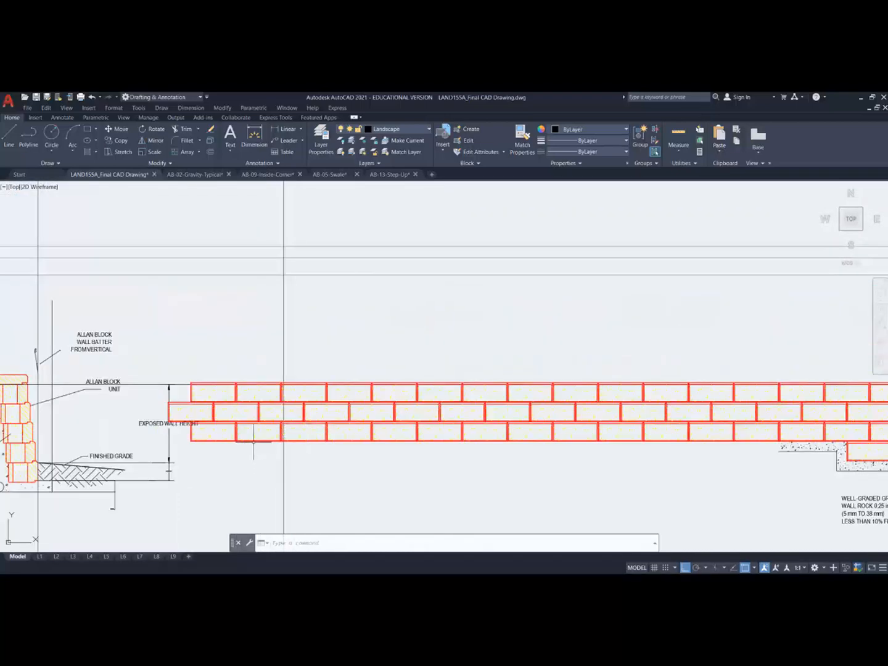
click(250, 431)
scroll(242, 413, up, 4)
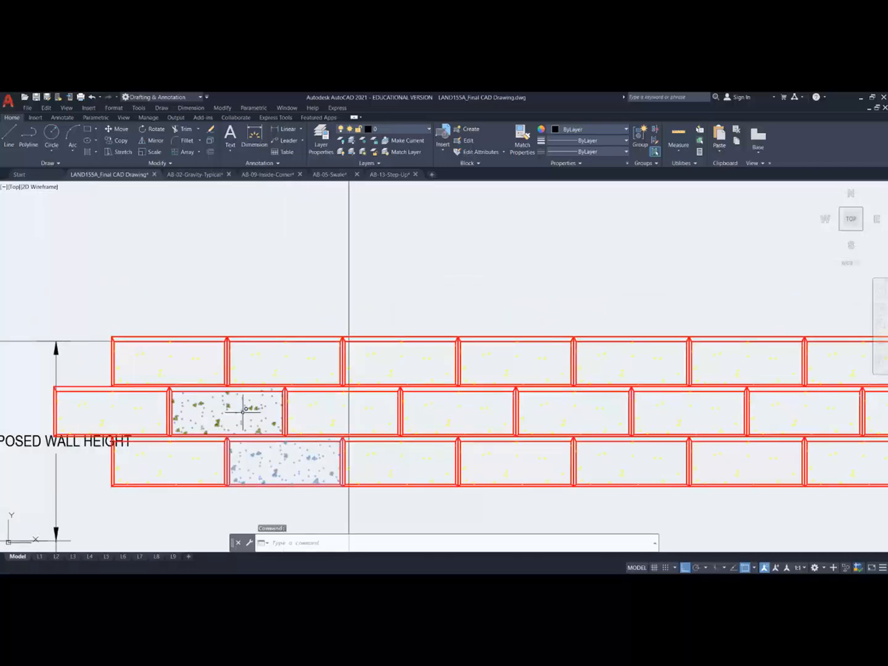
key(Escape)
click(264, 499)
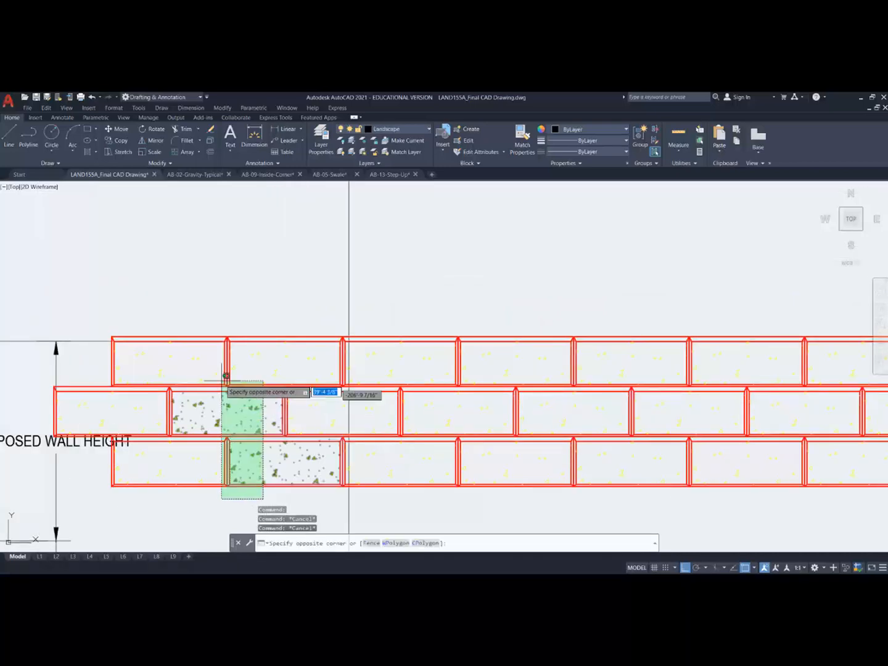
click(160, 356)
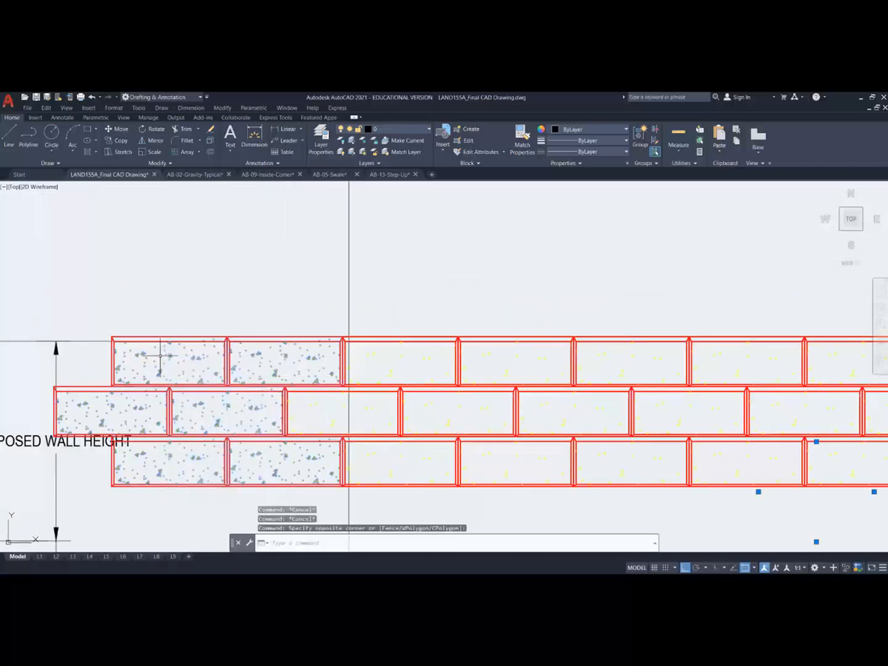
key(Delete)
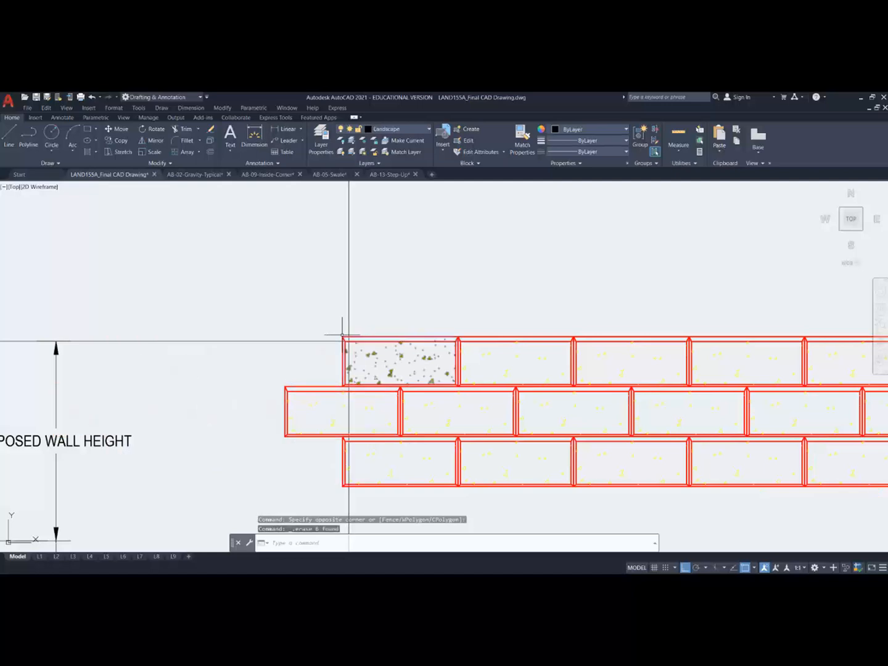
Step: Move the vertical reference line left to align with the top course's left end
scroll(352, 334, up, 2)
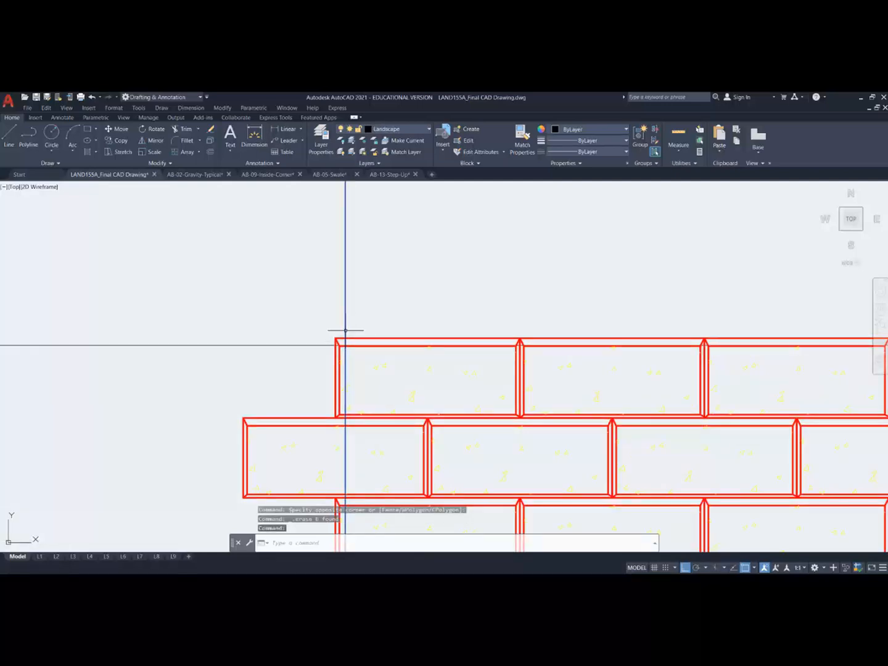
scroll(350, 332, down, 3)
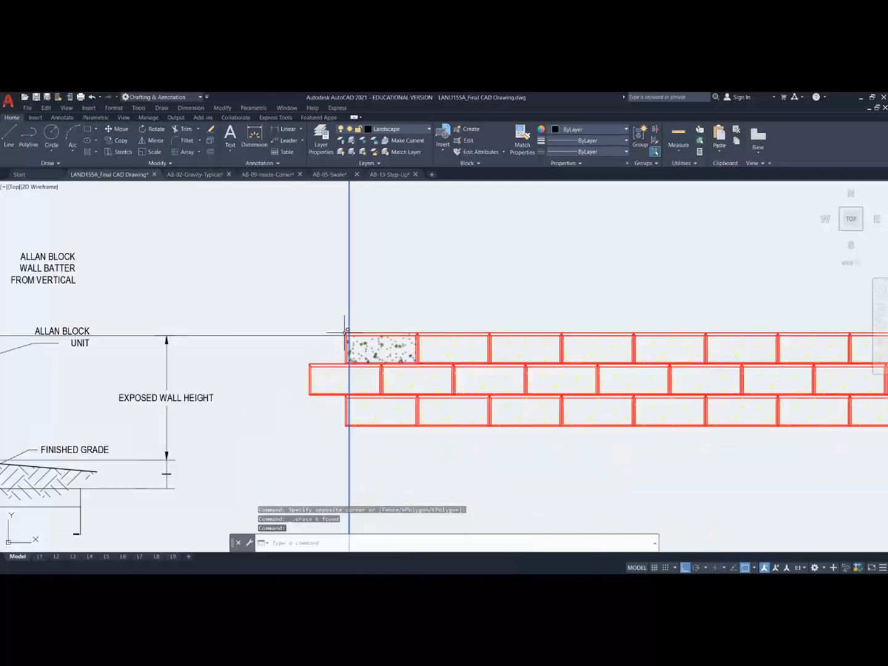
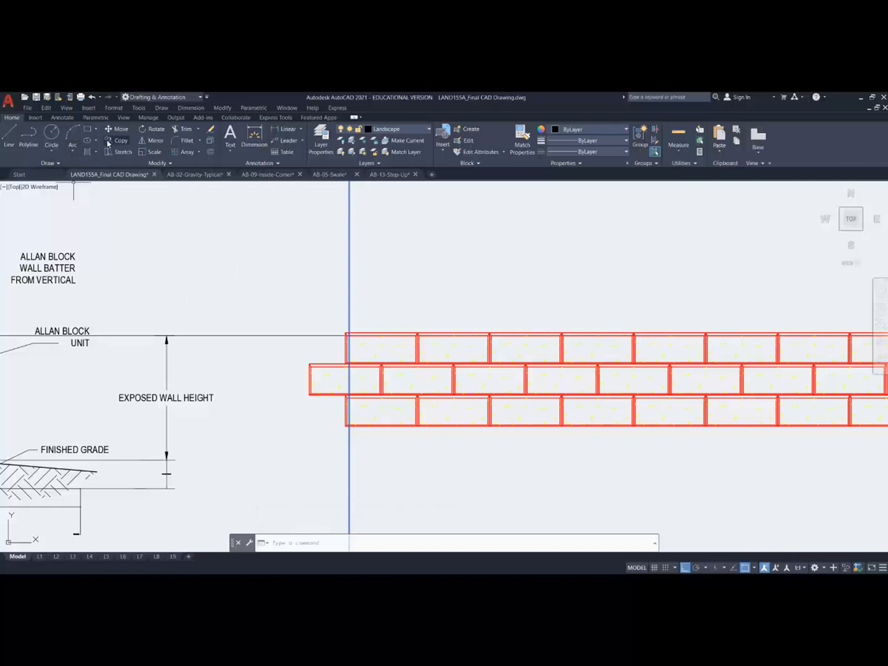
click(119, 130)
scroll(352, 319, up, 4)
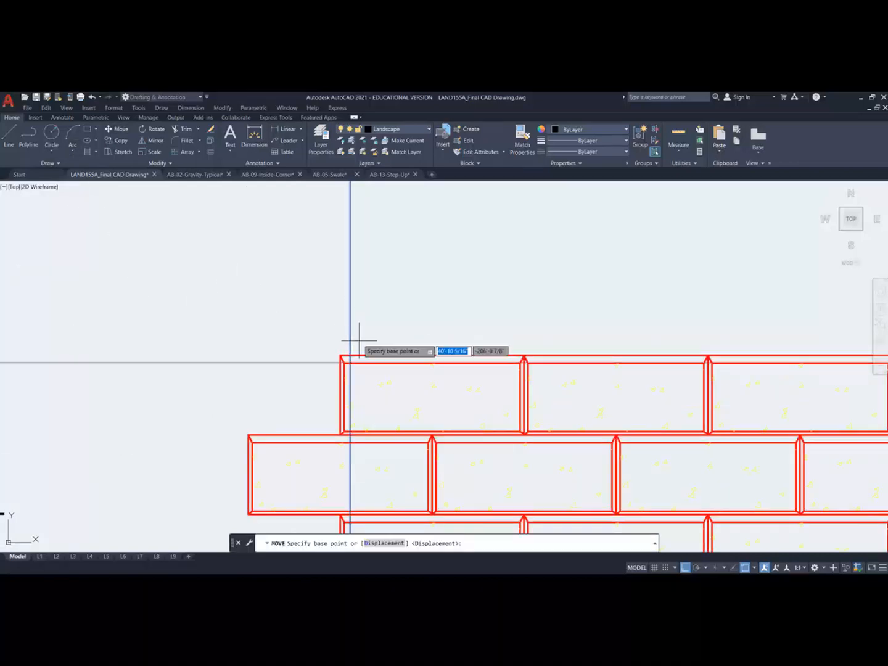
click(350, 357)
click(340, 353)
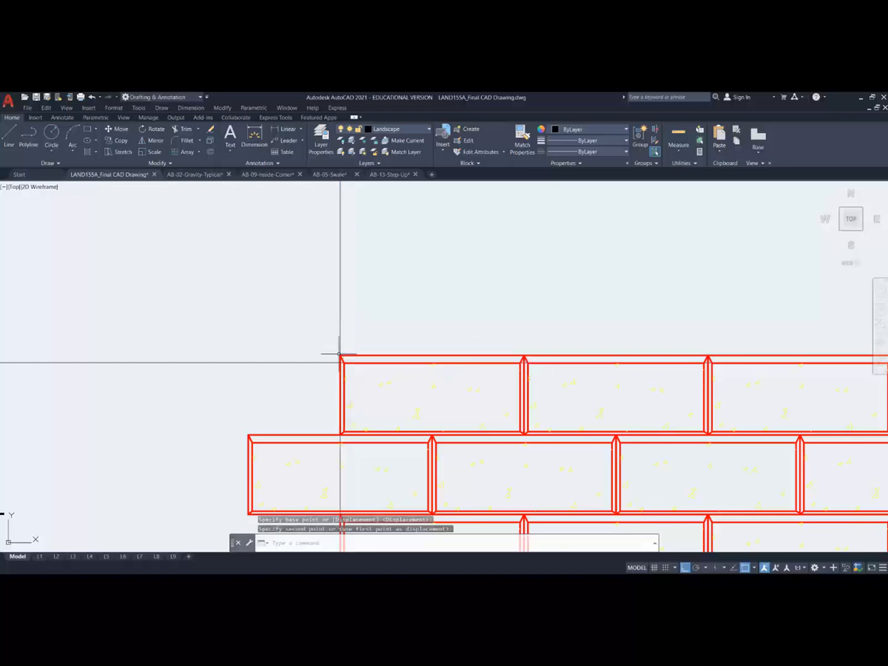
Step: Try to stretch the protruding middle-course block's left end back to the vertical reference line
scroll(385, 391, down, 4)
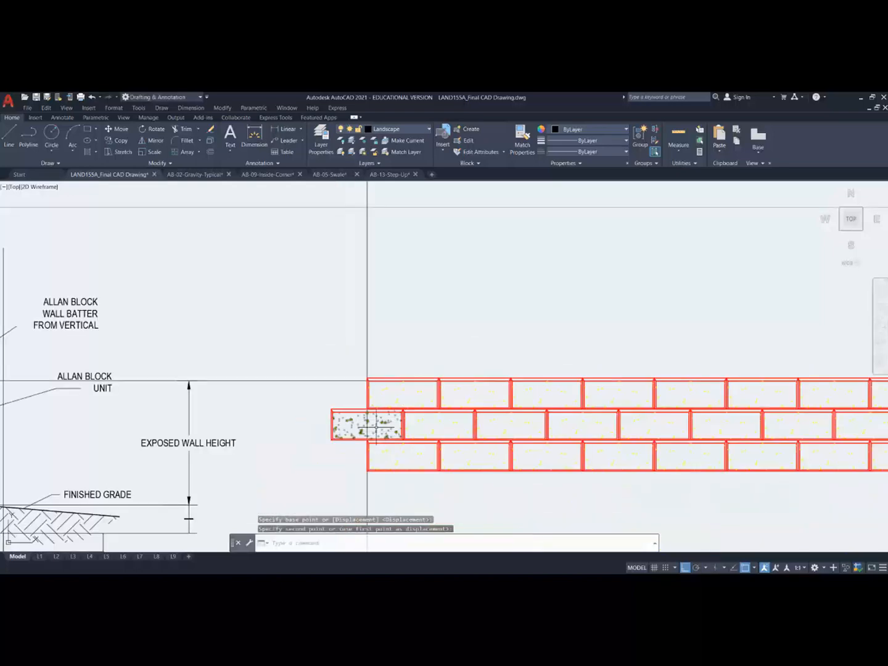
scroll(377, 425, up, 4)
middle_drag(369, 410, 348, 347)
key(Escape)
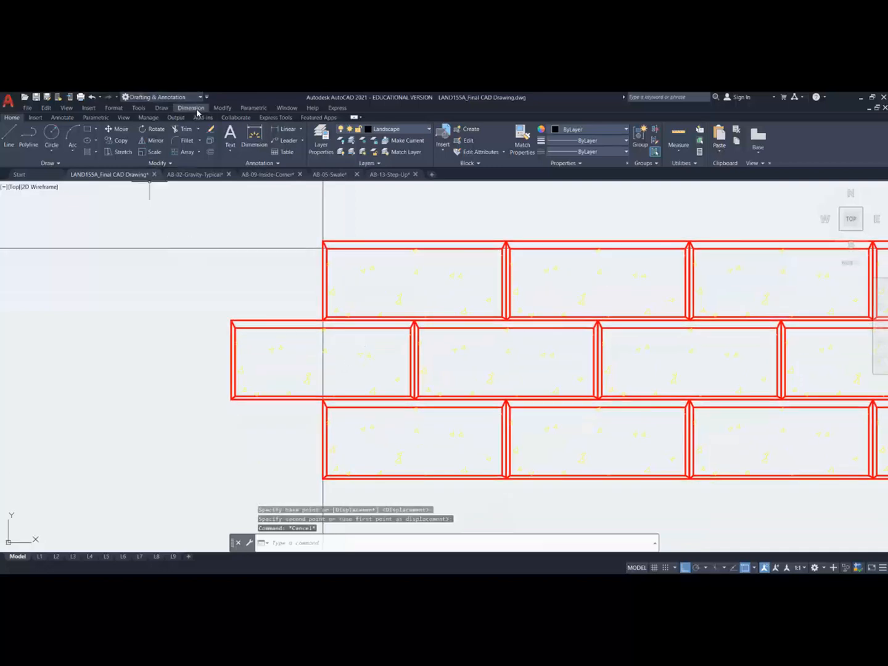
click(222, 108)
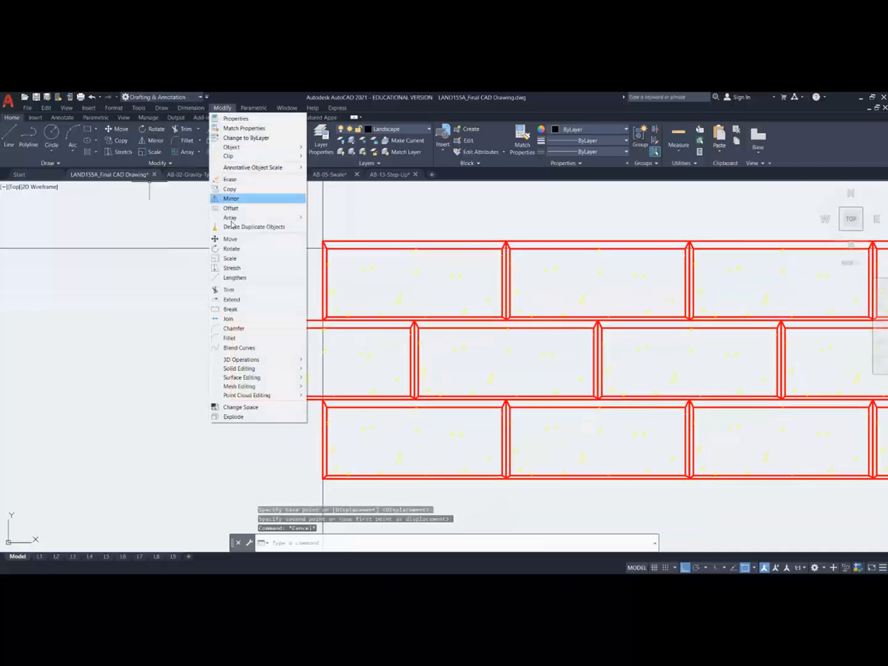
click(239, 272)
click(265, 430)
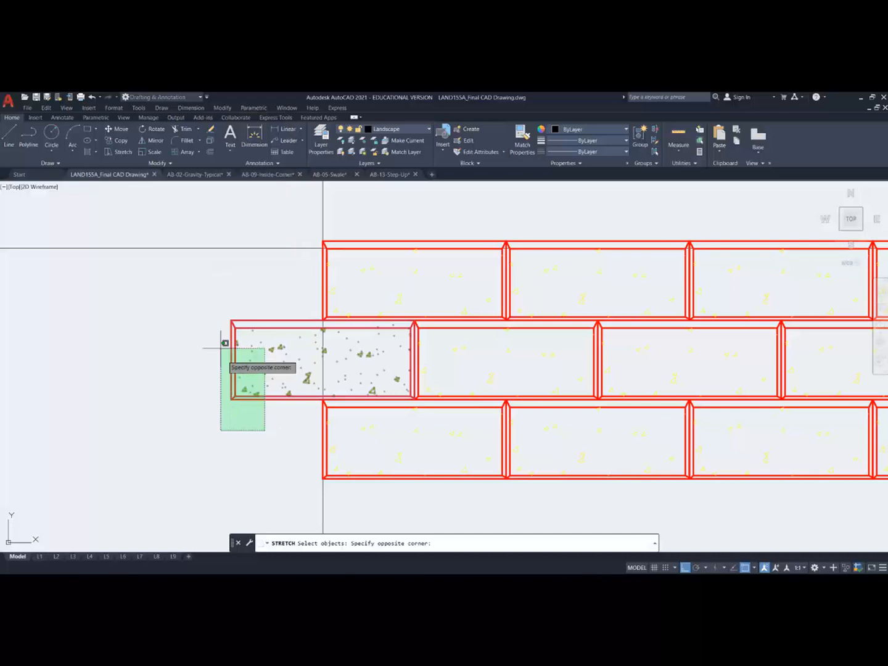
click(210, 304)
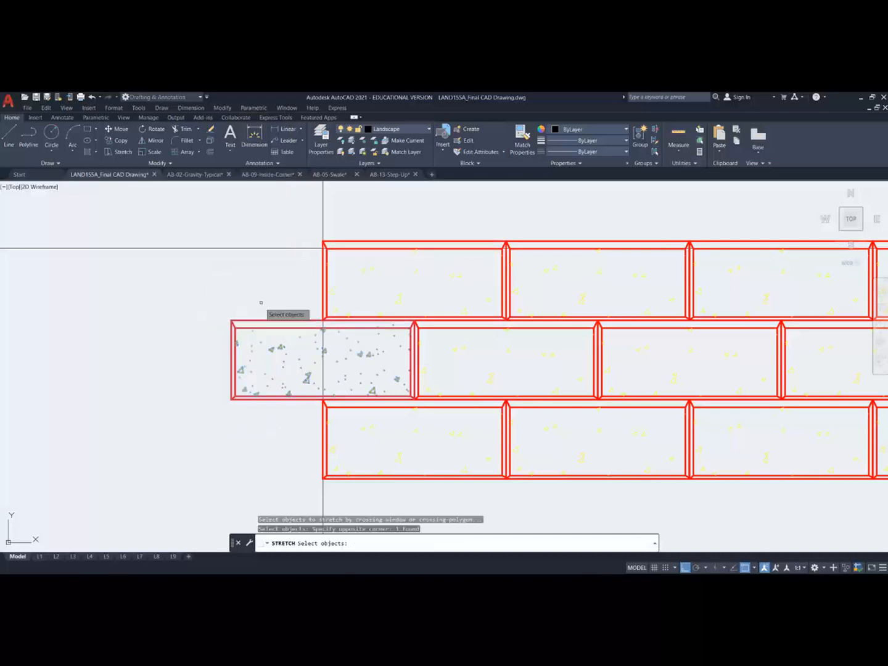
key(Return)
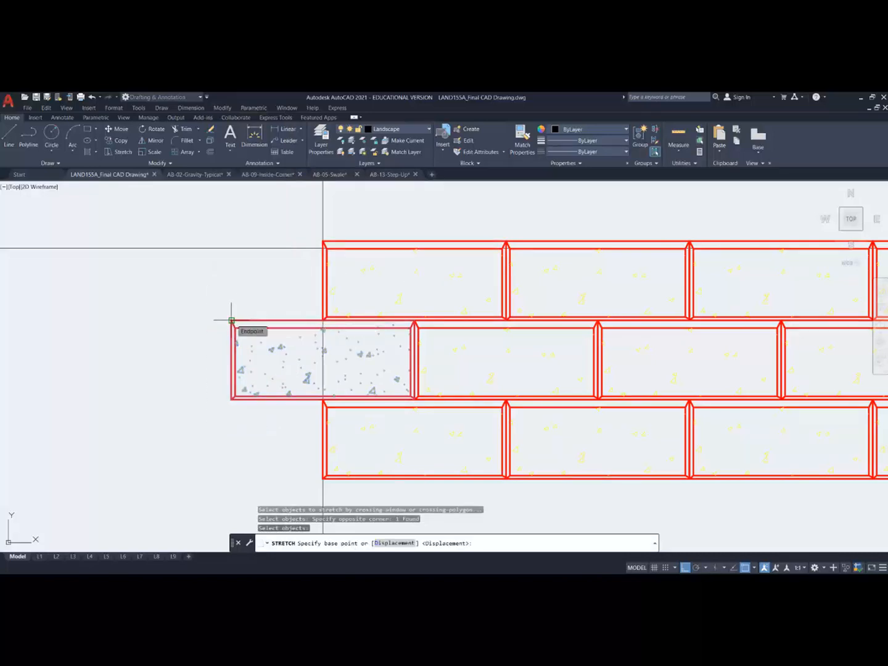
click(230, 319)
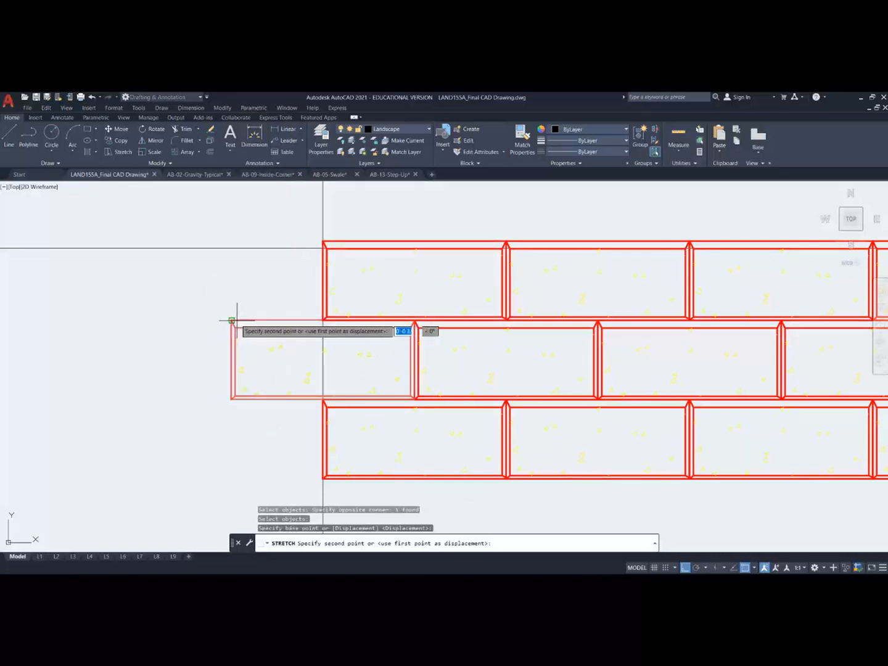
click(325, 320)
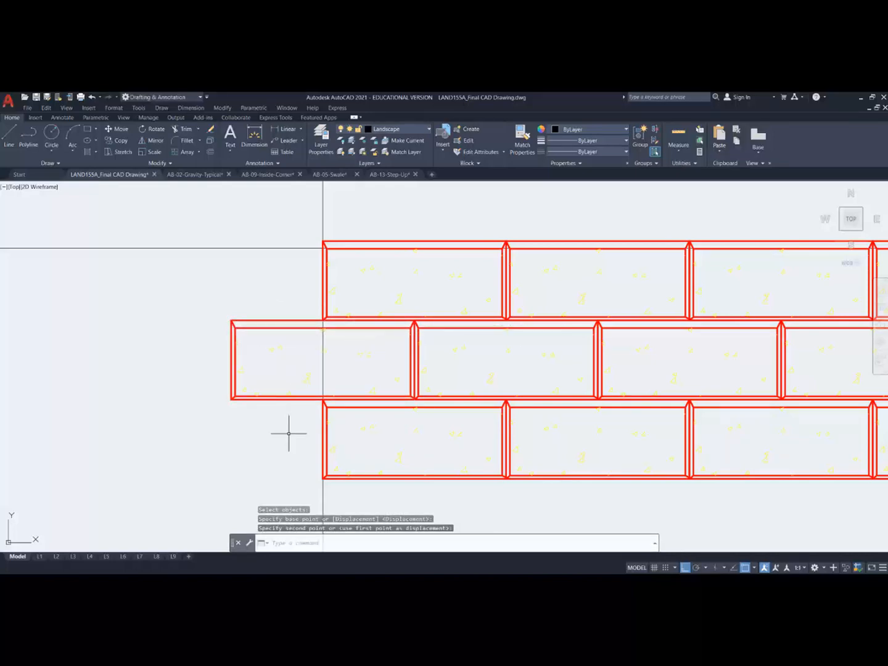
key(Escape)
Step: Explode the middle-course block that protrudes past the vertical reference line
scroll(265, 333, up, 4)
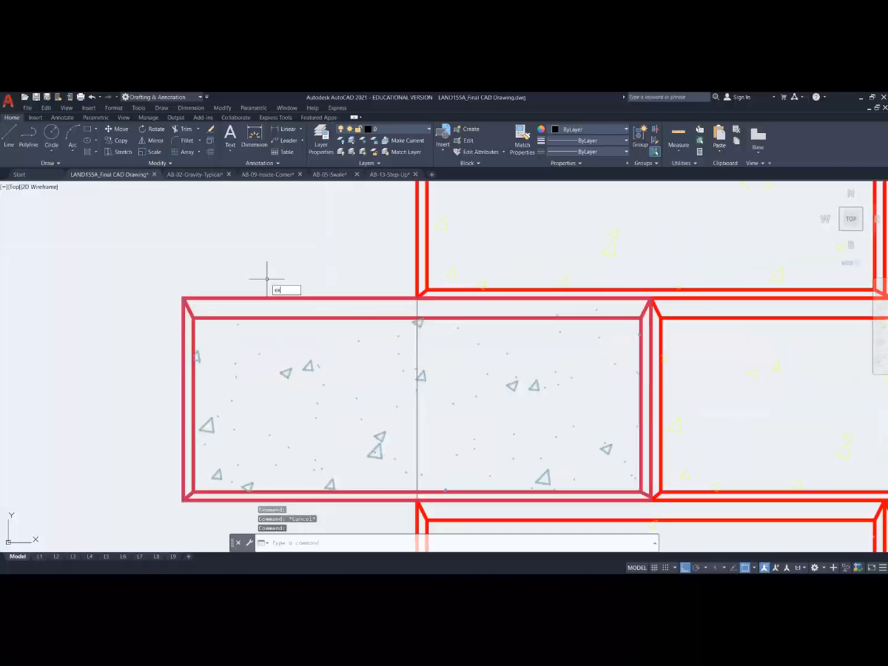
text(explode)
key(Return)
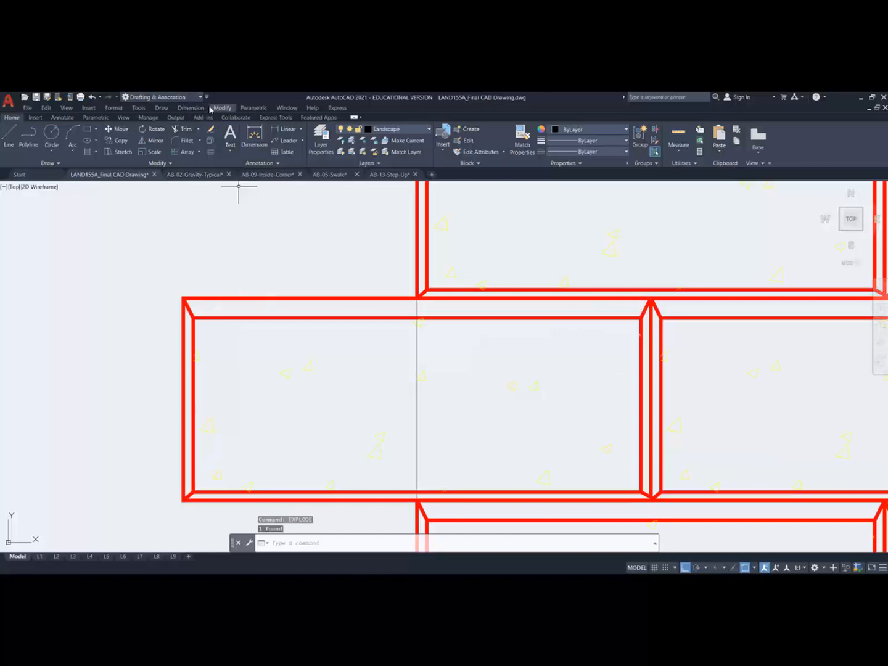
Step: Stretch the exploded middle-course block's protruding end back to the vertical reference line
click(120, 152)
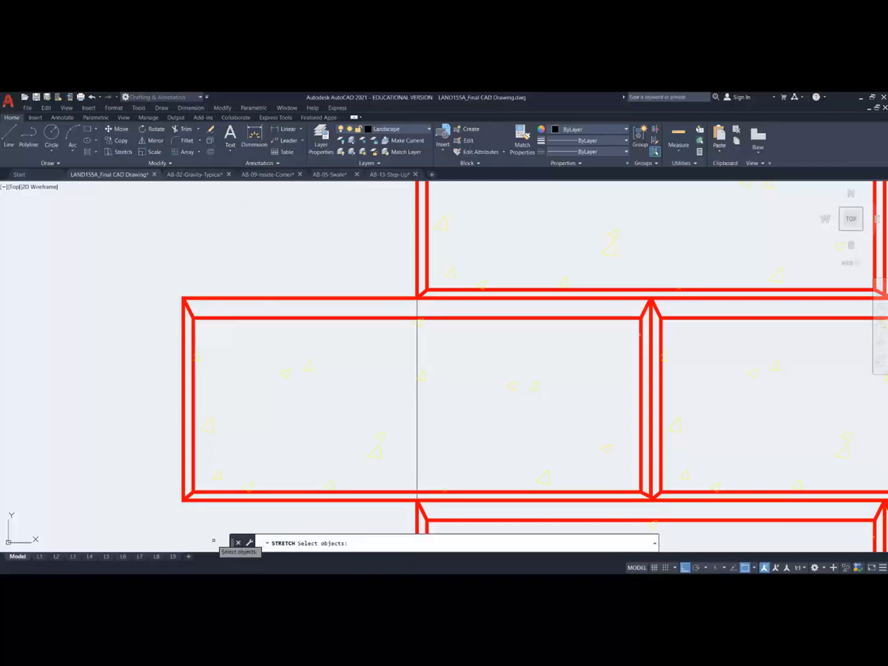
click(216, 524)
click(150, 253)
key(Return)
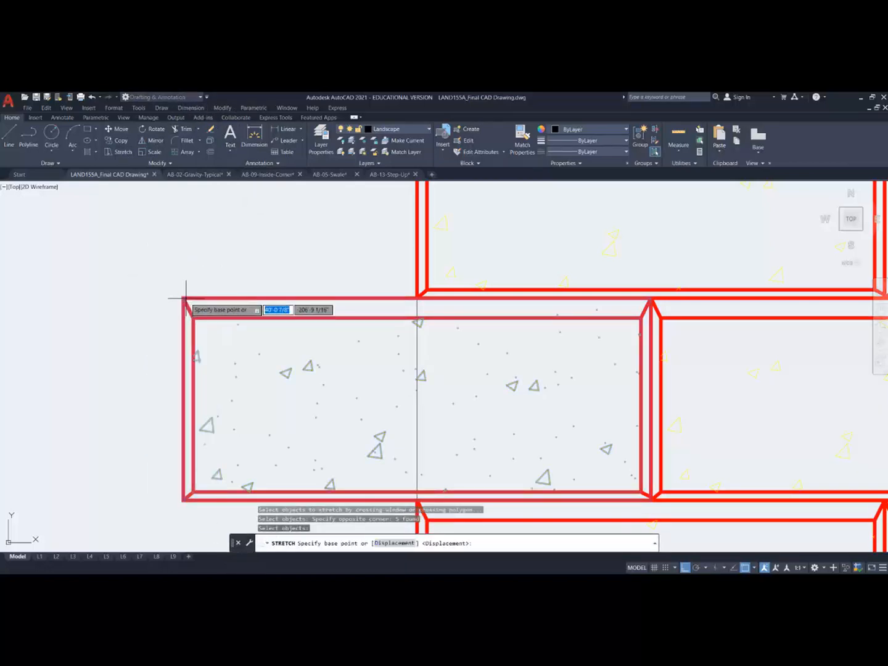
click(183, 298)
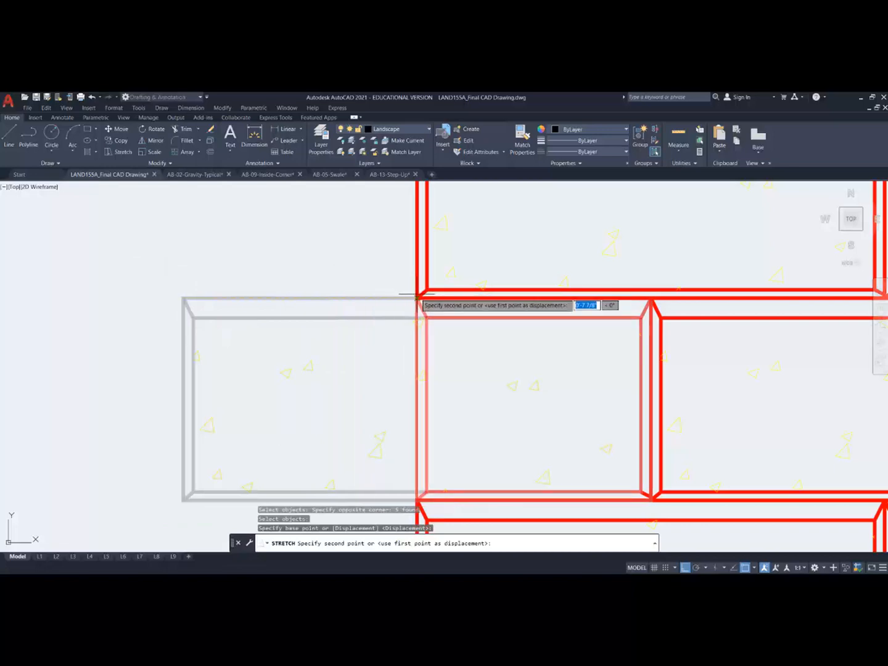
click(417, 296)
scroll(290, 385, down, 3)
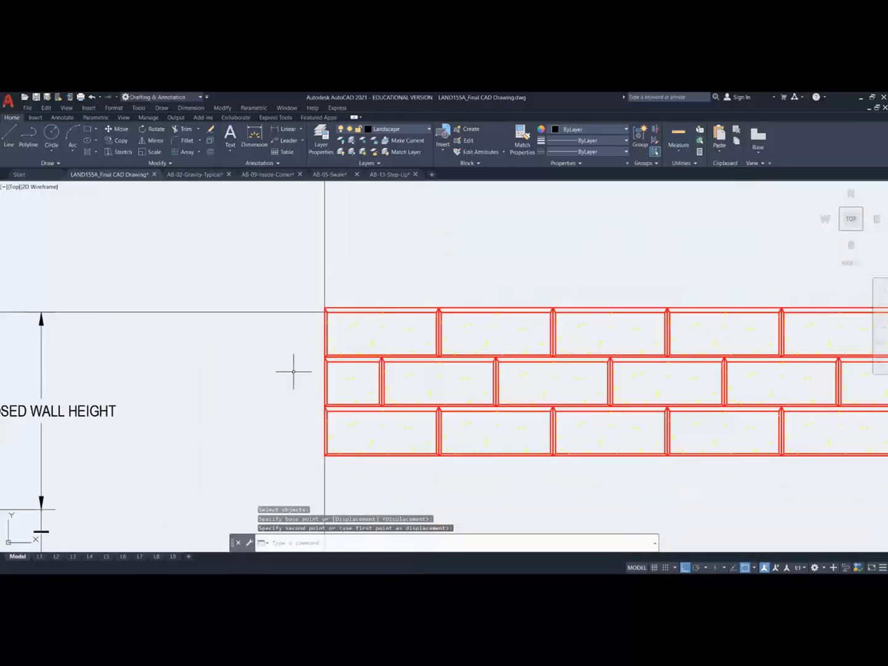
click(352, 379)
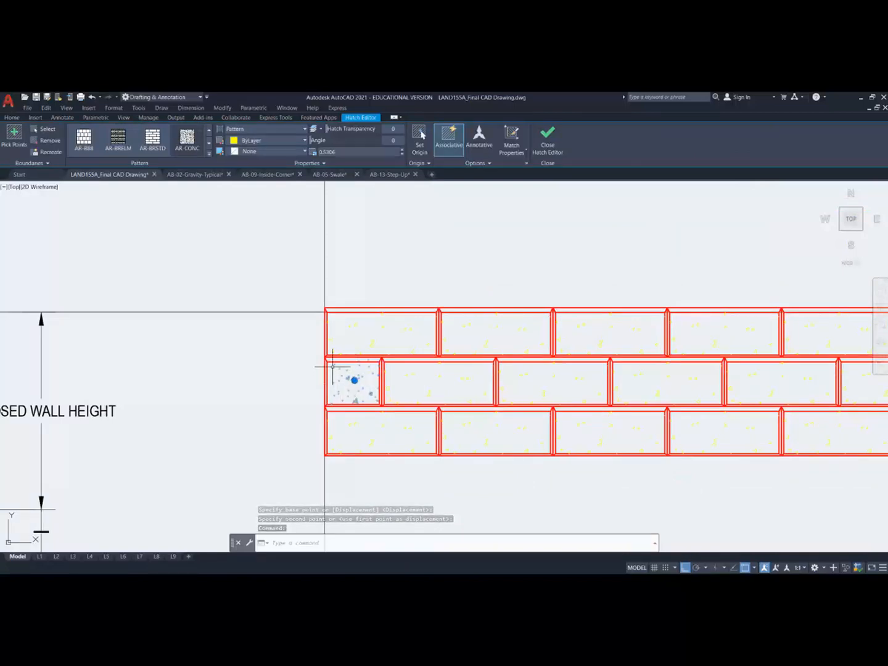
scroll(342, 371, down, 5)
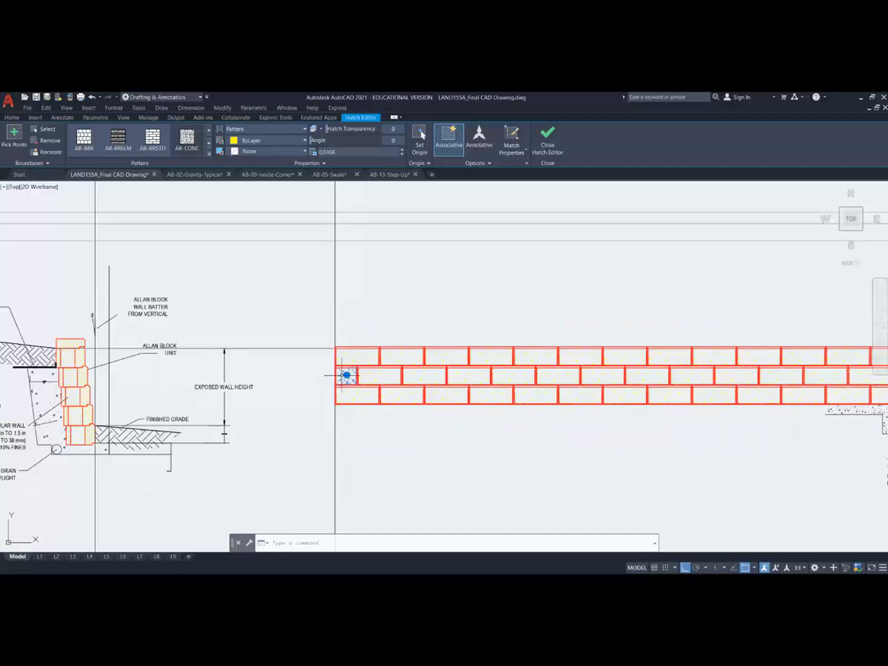
key(Escape)
Step: Extend the lower line of the granular base beneath the bottom course to the vertical reference line
scroll(352, 380, down, 3)
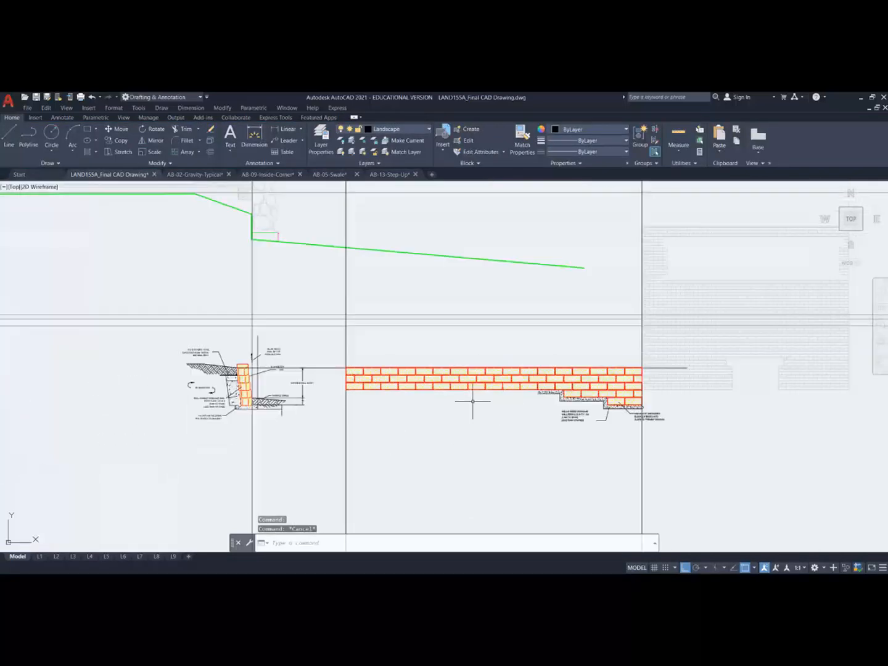
scroll(398, 401, up, 3)
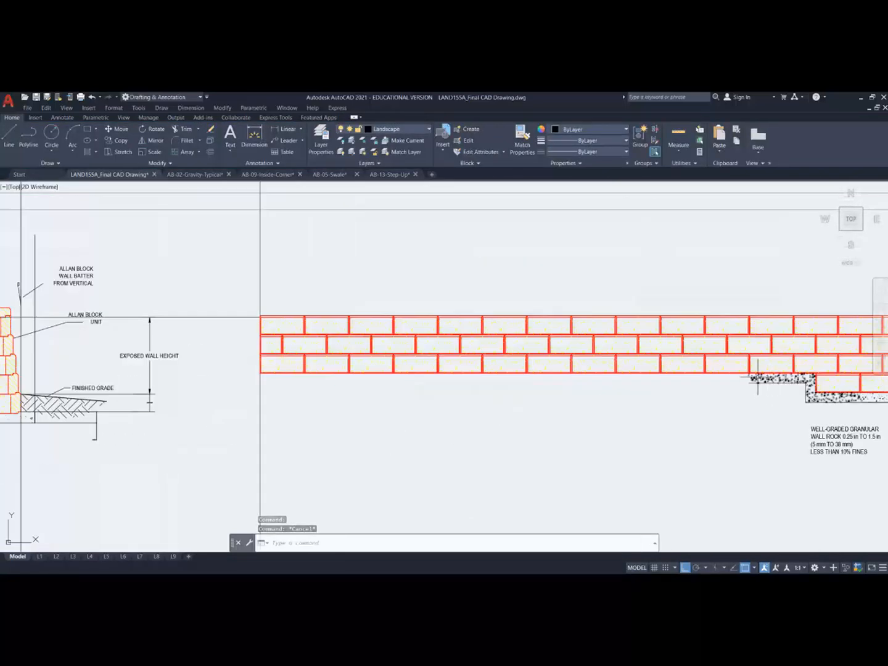
click(197, 130)
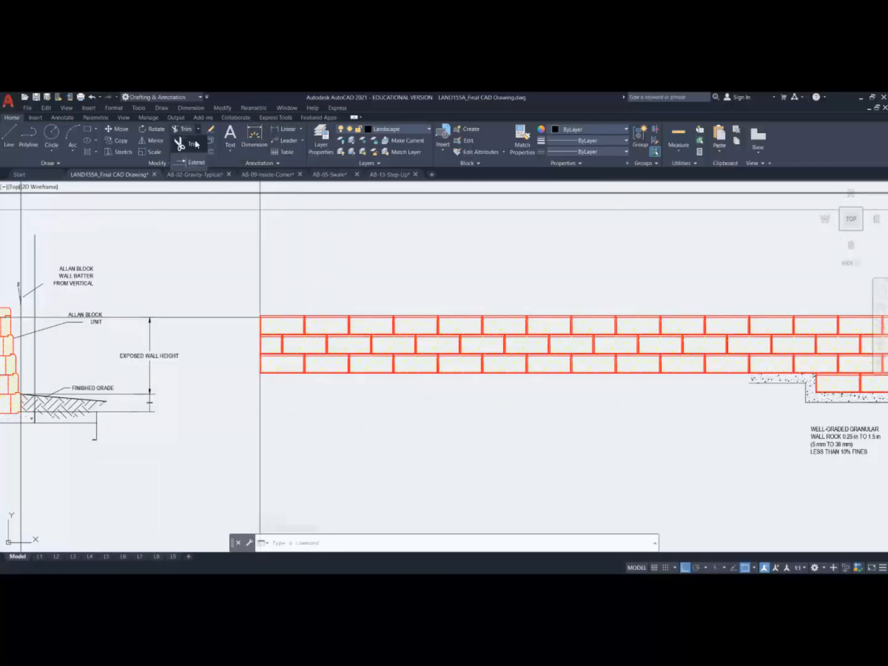
click(196, 164)
click(260, 387)
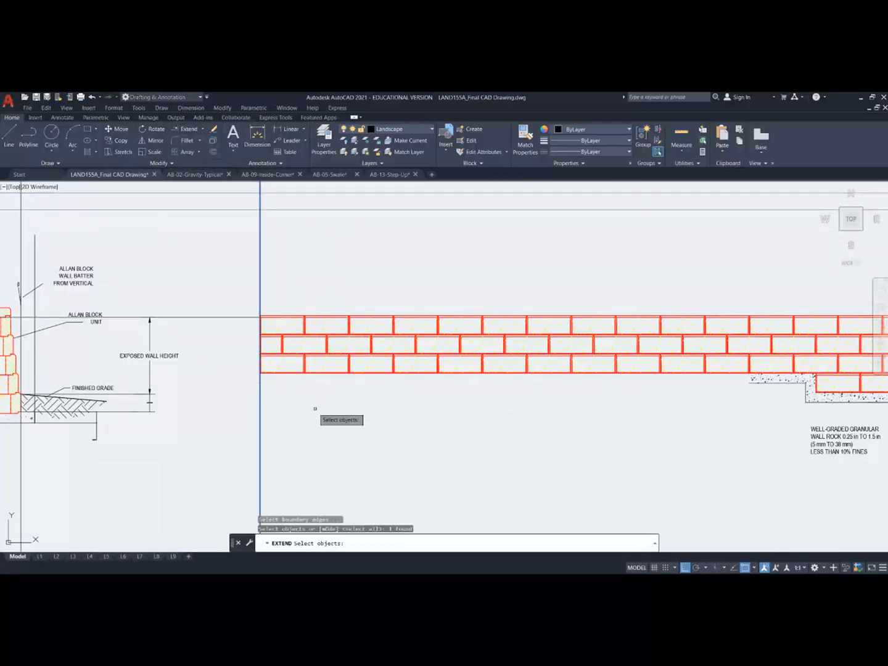
key(Return)
click(754, 381)
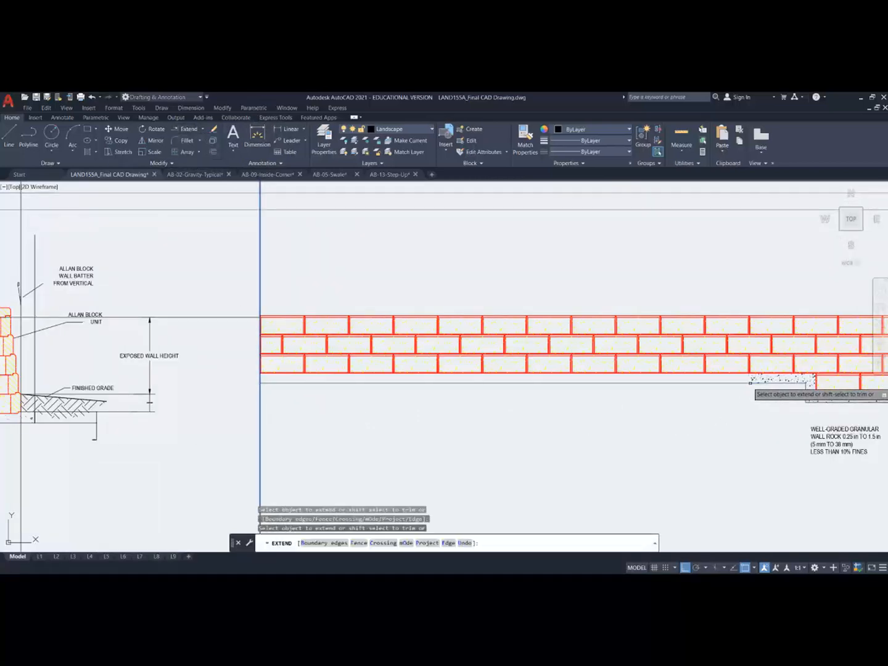
key(Escape)
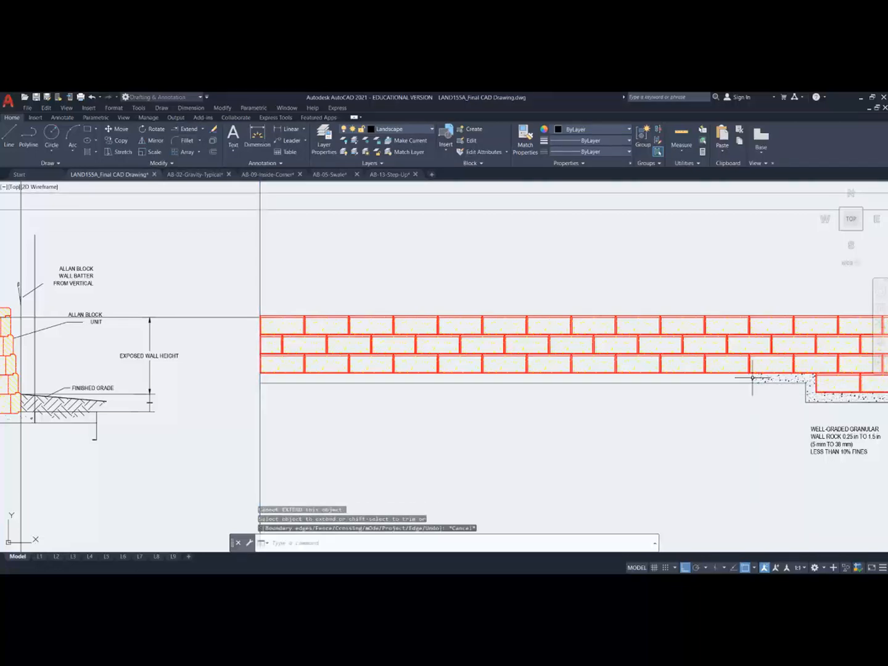
Step: Stretch the granular base hatch's upper vertex at its wavy end to the wall's bottom corner on the vertical reference line
click(752, 378)
scroll(752, 380, up, 4)
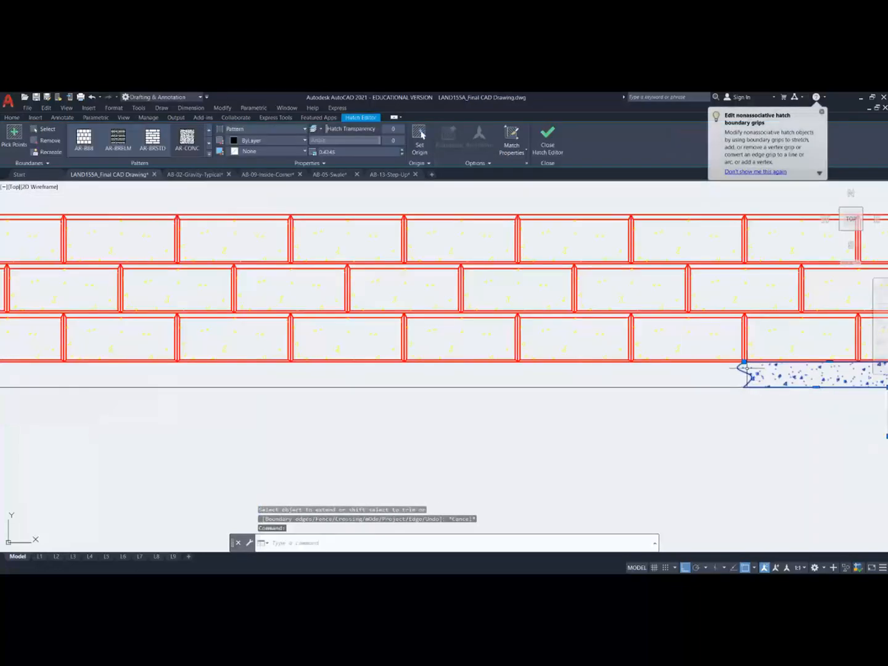
click(745, 361)
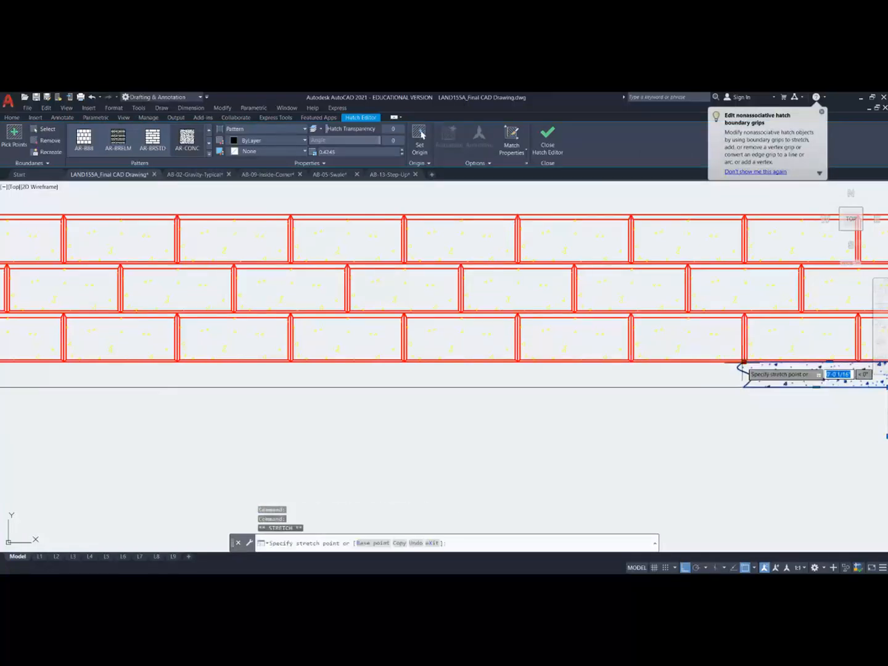
scroll(696, 378, down, 4)
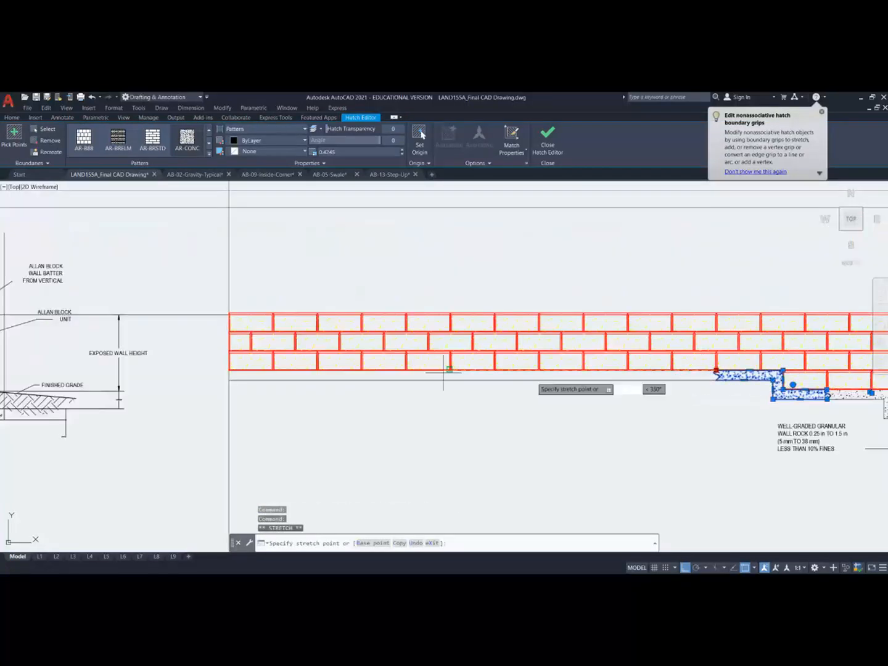
click(231, 370)
scroll(624, 398, up, 4)
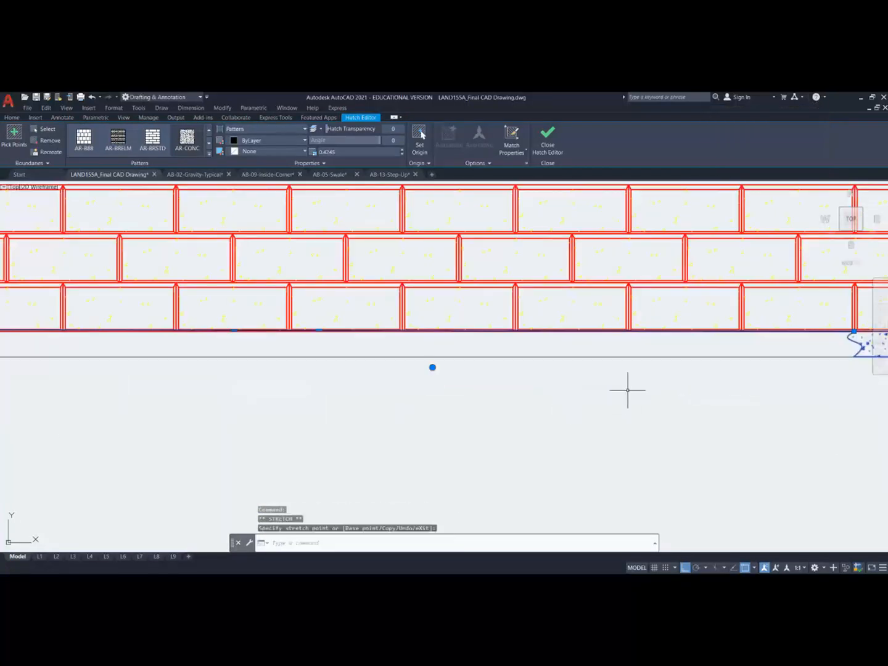
scroll(852, 353, up, 4)
scroll(836, 349, down, 8)
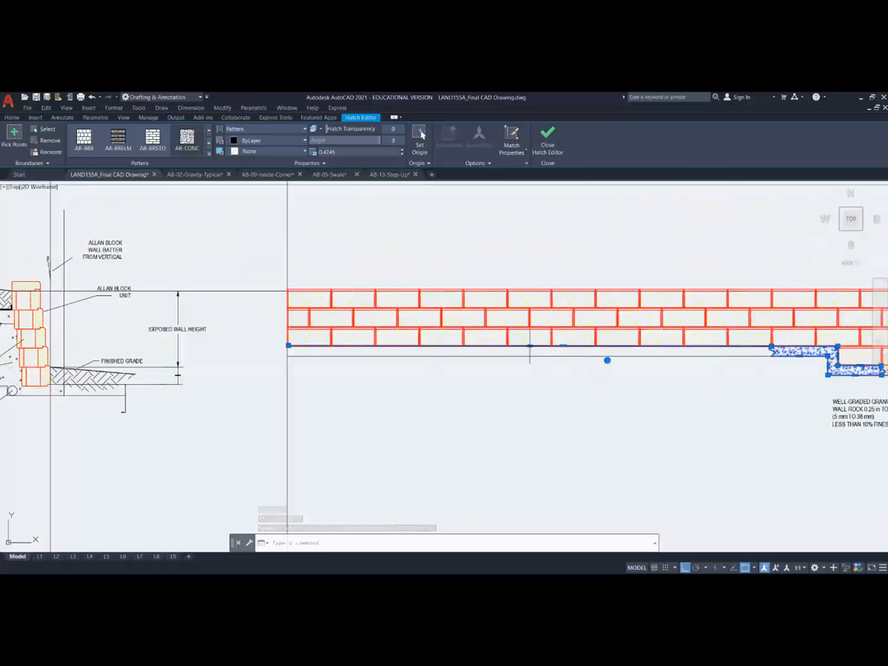
Step: Stretch the midpoint of the granular hatch's new long edge straight down, past the base line below the bottom course
mouse_move(530, 347)
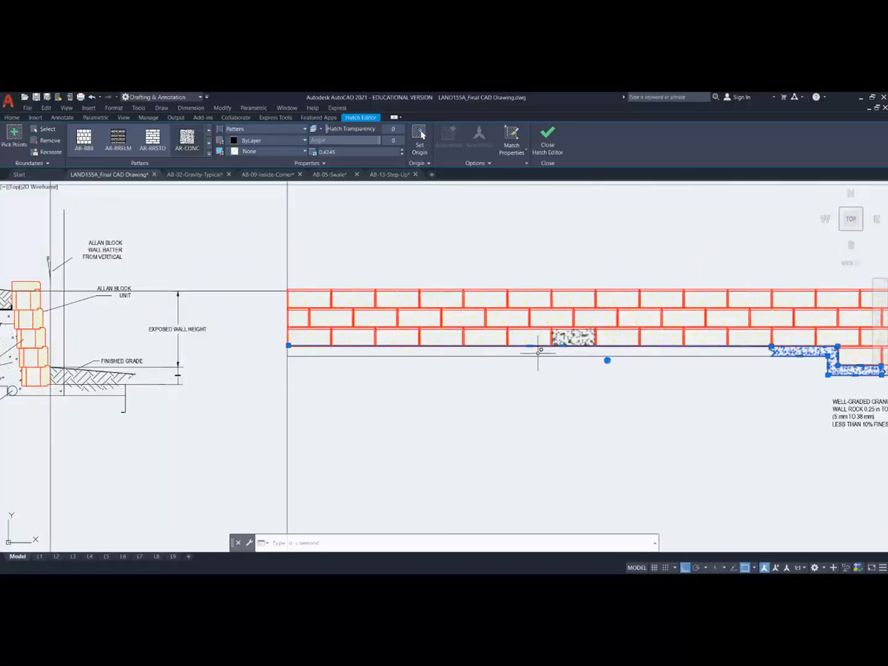
scroll(540, 349, up, 4)
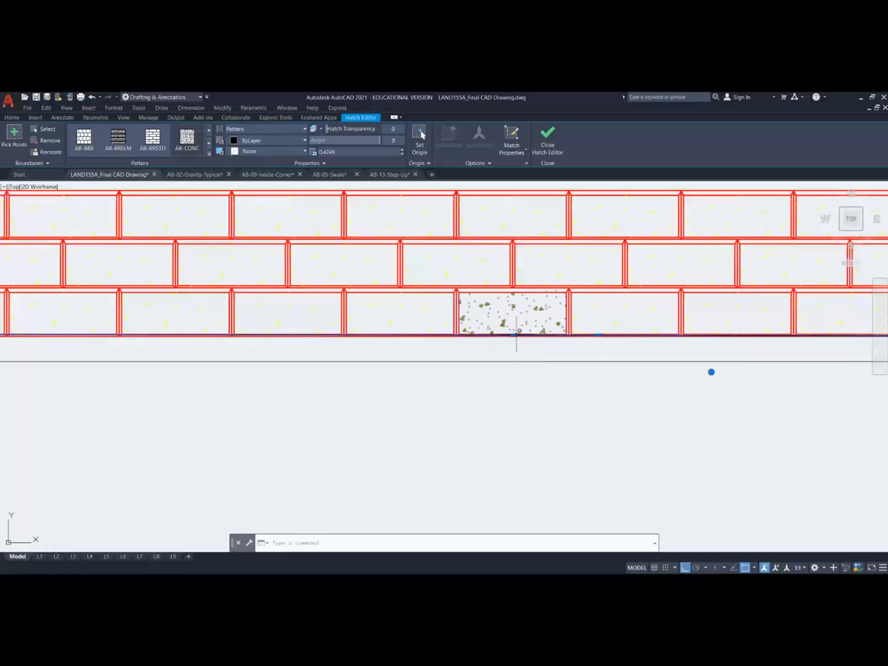
click(514, 334)
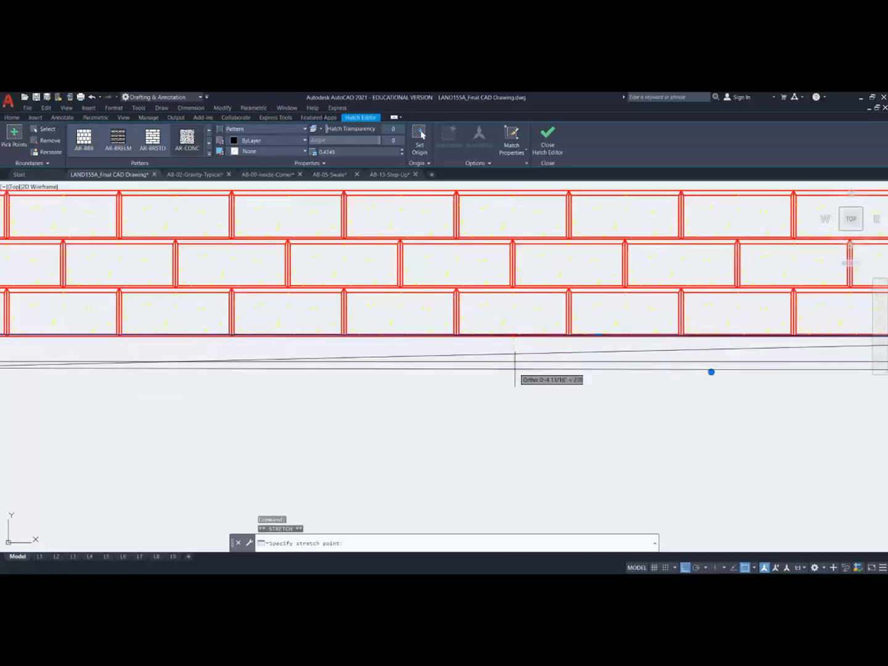
scroll(520, 397, down, 4)
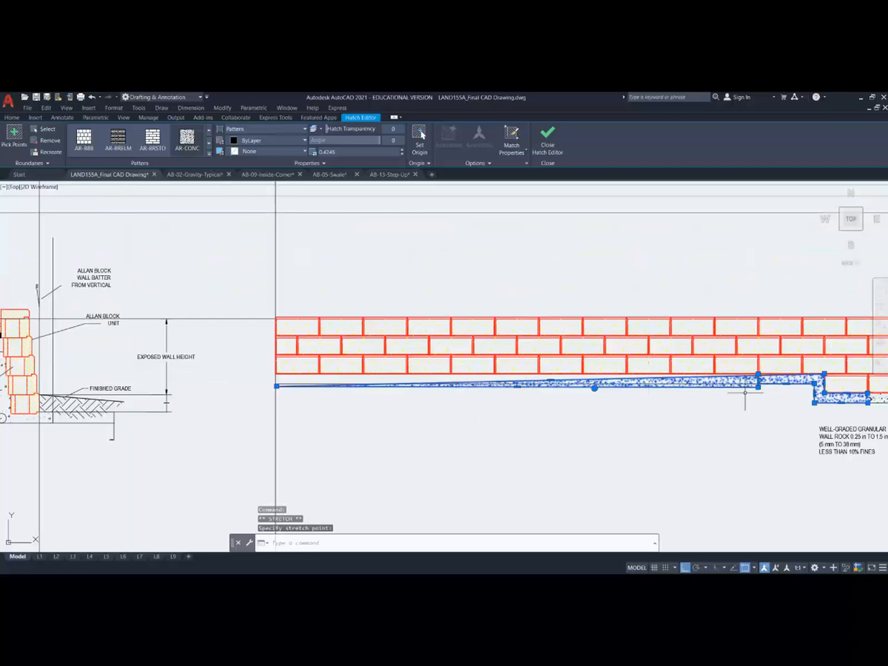
scroll(757, 389, up, 5)
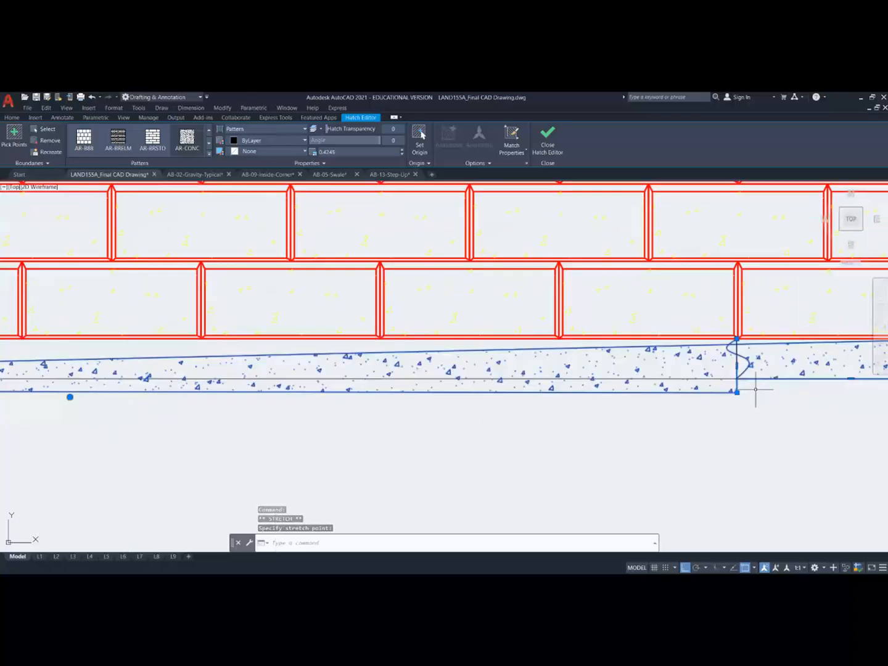
scroll(753, 383, down, 4)
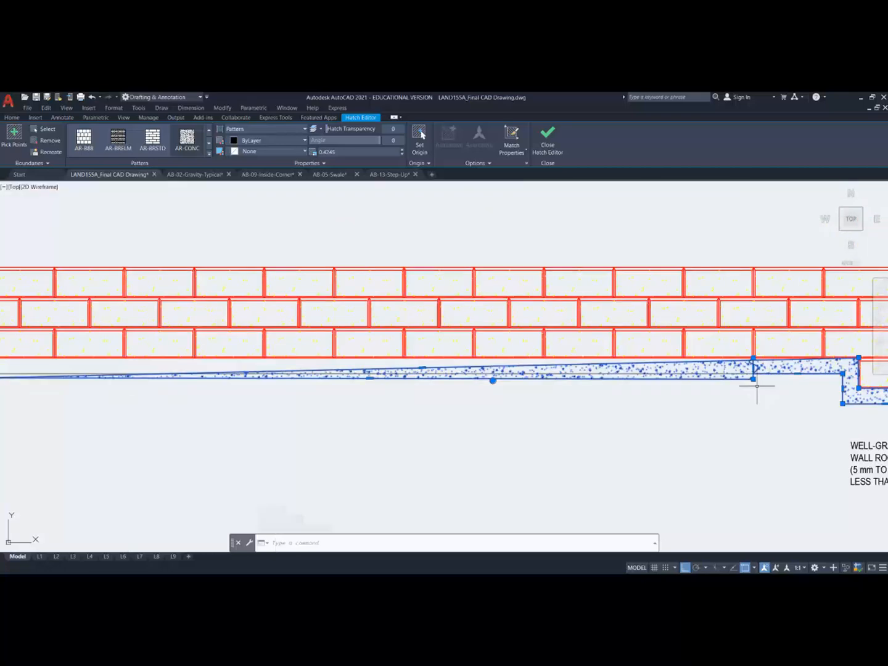
scroll(339, 435, down, 2)
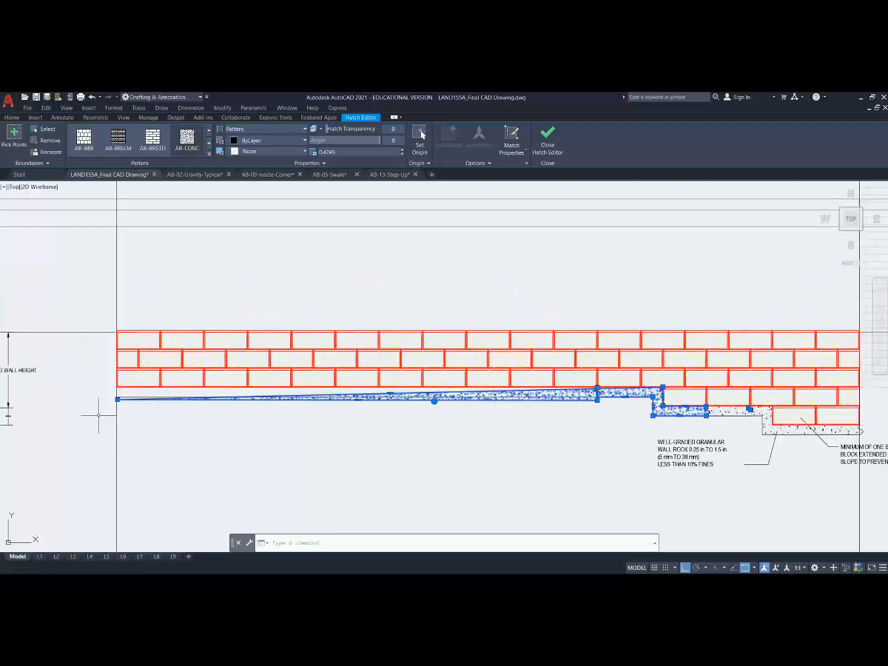
Step: Add a vertex to the granular hatch just above its pointed end near the vertical reference line
scroll(98, 402, up, 5)
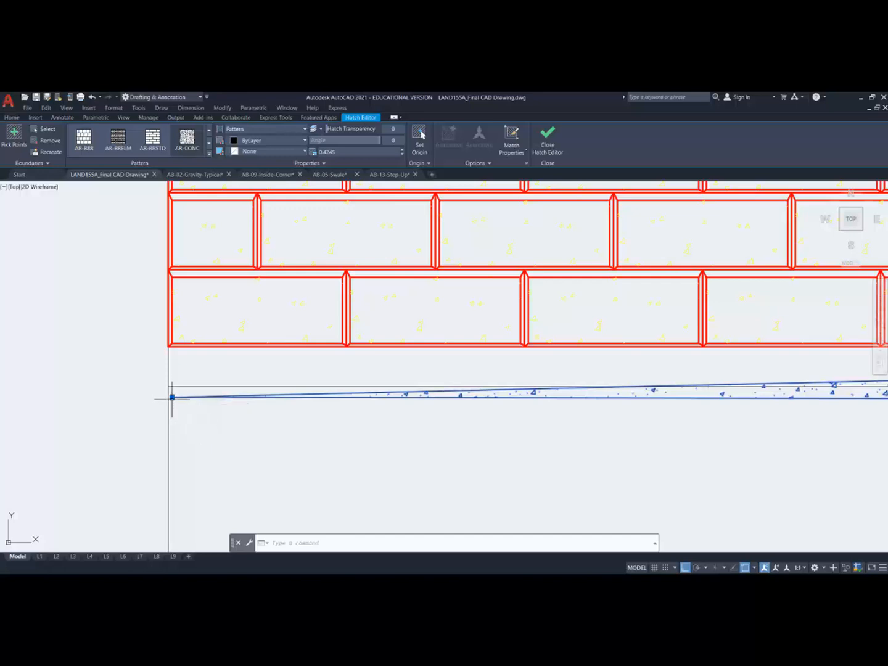
click(206, 420)
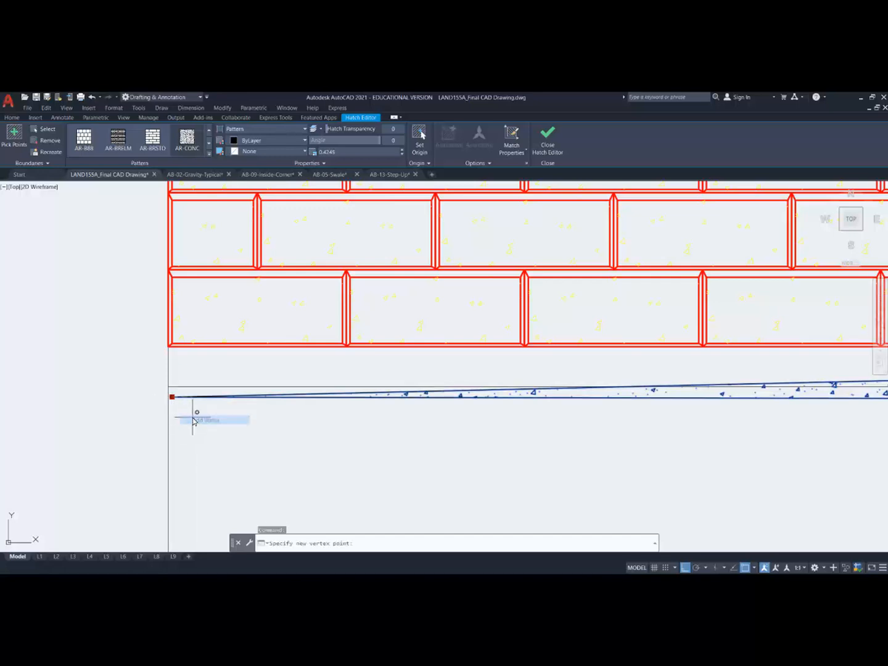
click(151, 362)
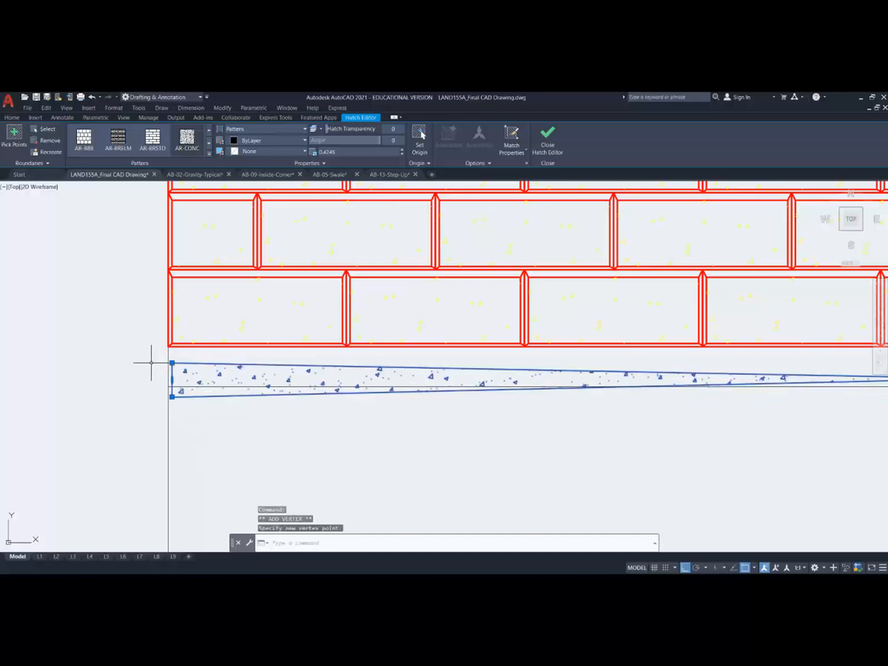
Step: Stretch the hatch's two end vertices to the wall's bottom corner and the base line's end on the vertical reference line
scroll(416, 436, down, 4)
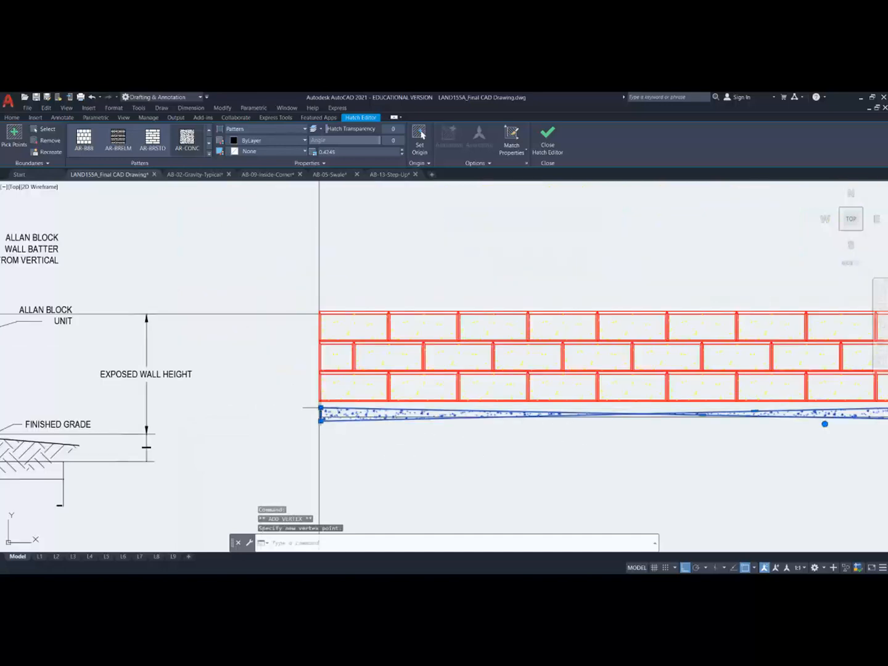
click(320, 453)
click(319, 419)
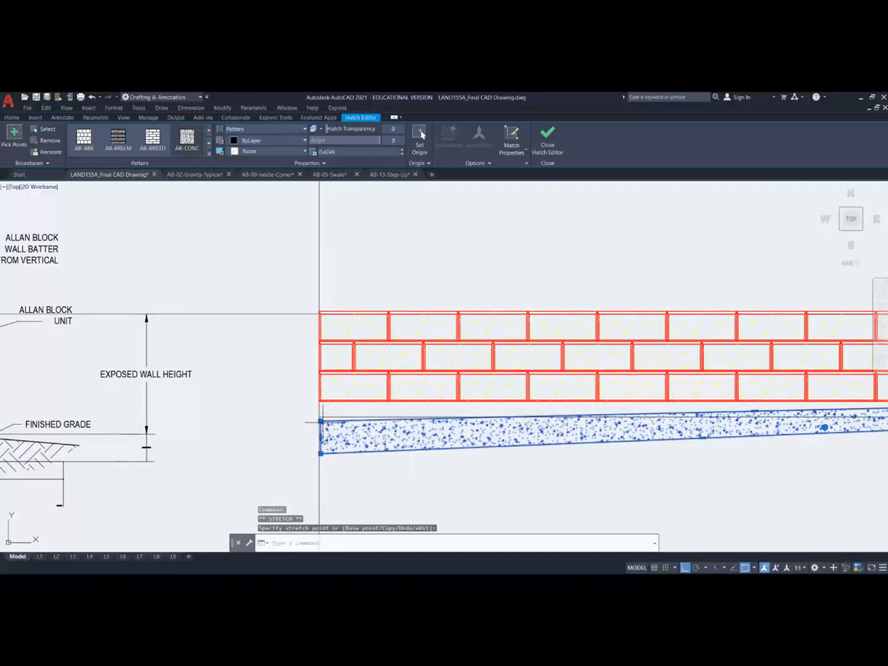
click(319, 402)
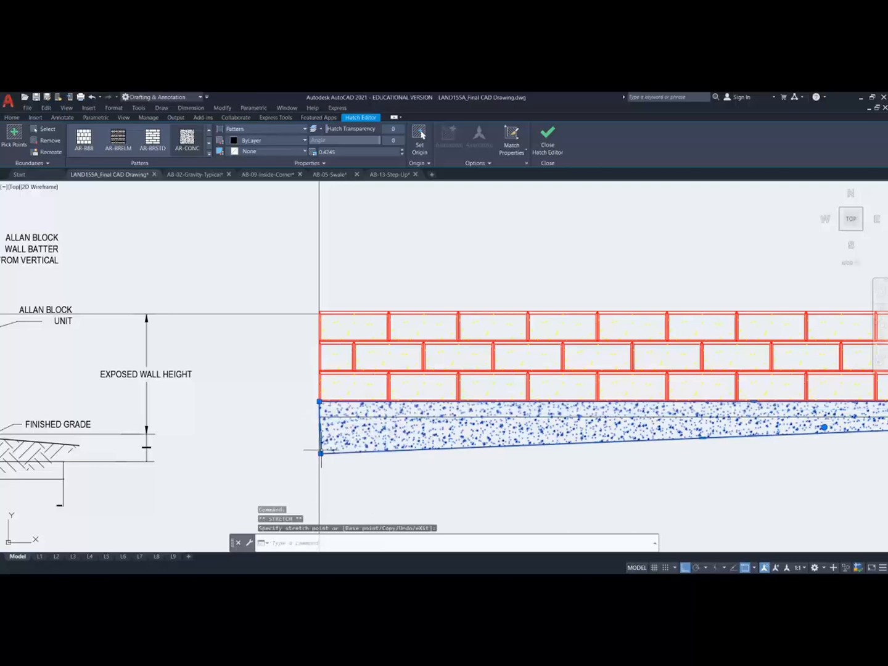
mouse_move(320, 454)
click(357, 442)
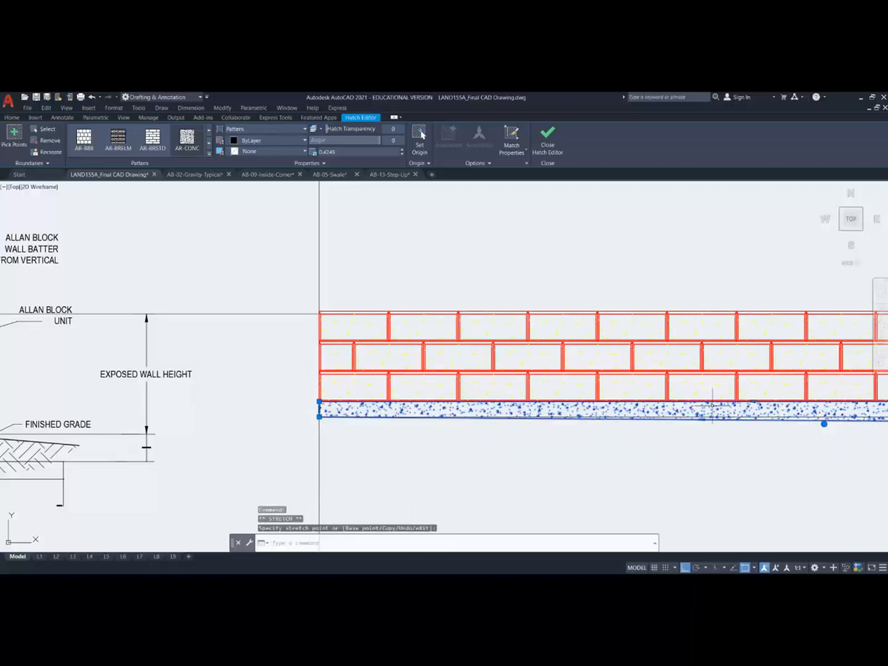
Step: Stretch the granular hatch's low-hanging vertex at the old wavy break up to the base line using a Nearest snap
scroll(713, 409, down, 2)
middle_drag(845, 437, 550, 457)
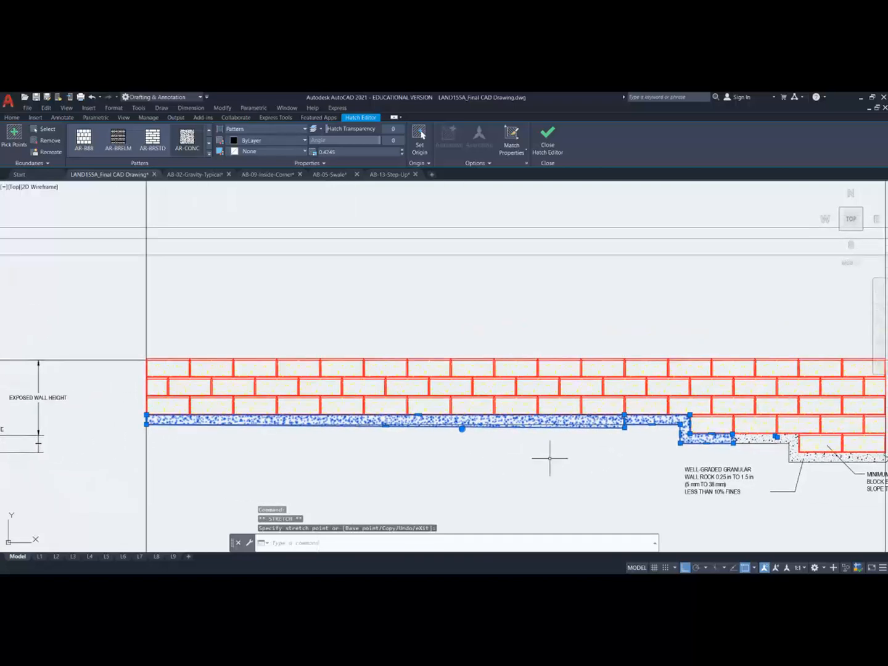
scroll(668, 427, up, 5)
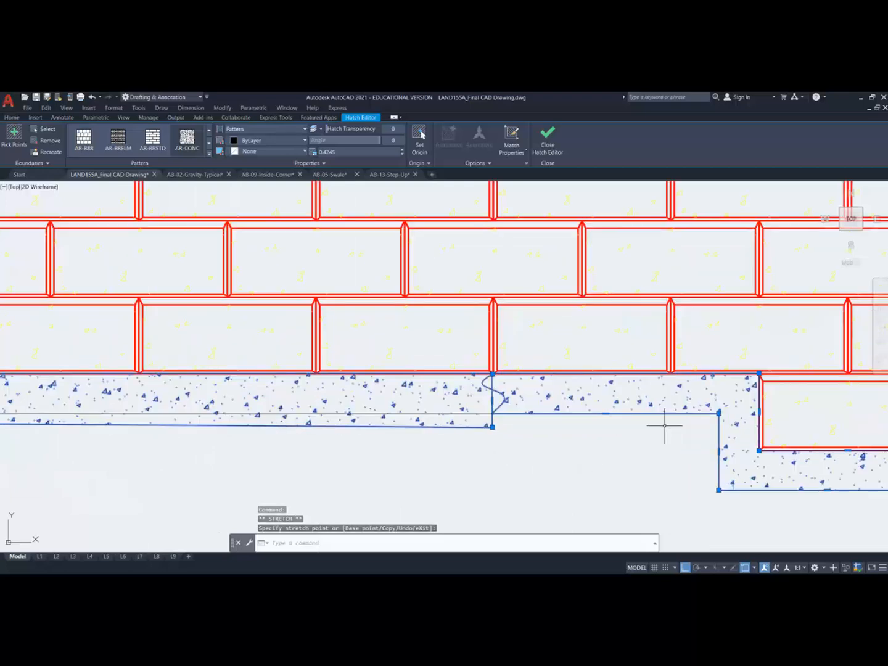
click(493, 426)
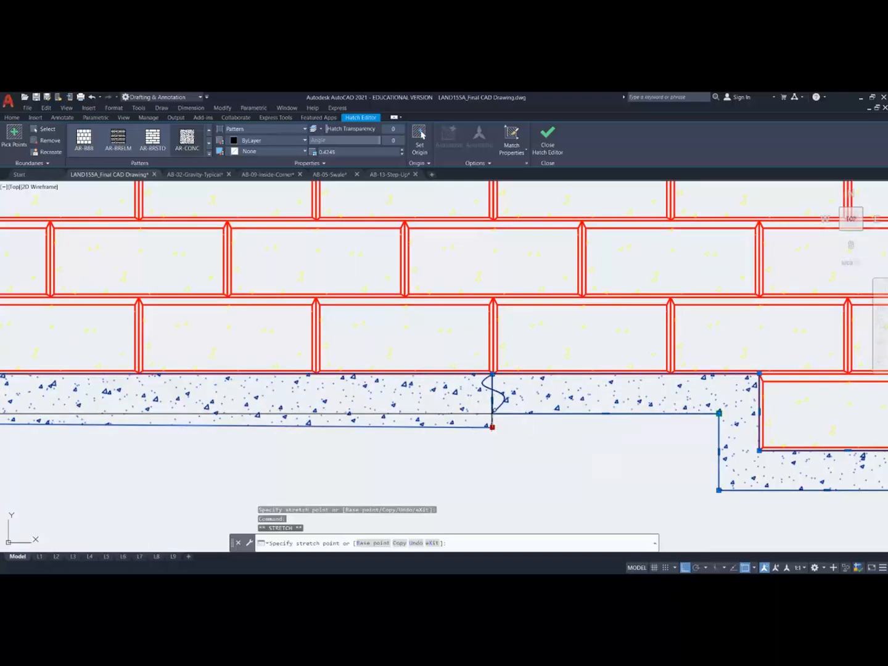
shift+right_click(492, 427)
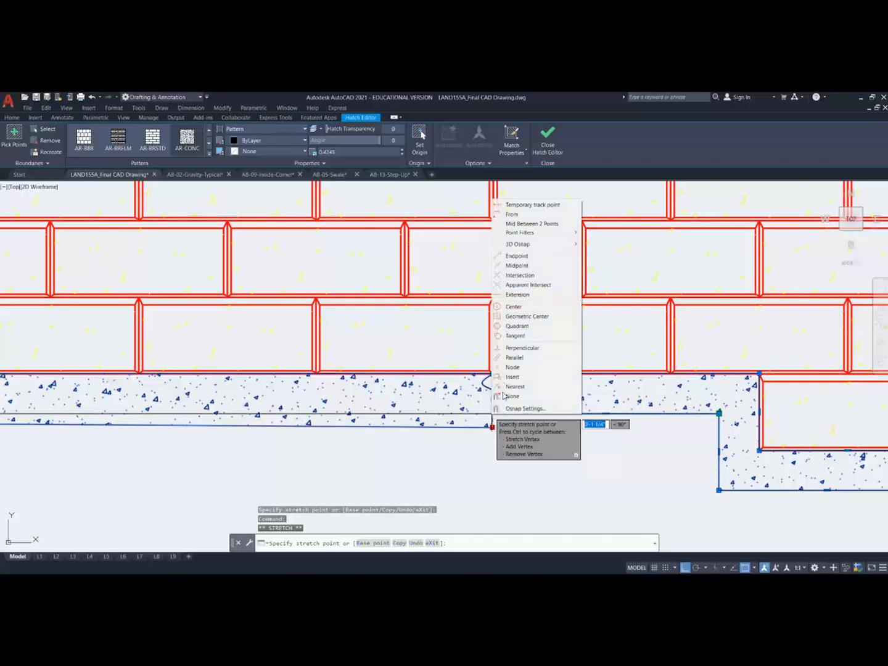
click(515, 386)
click(493, 425)
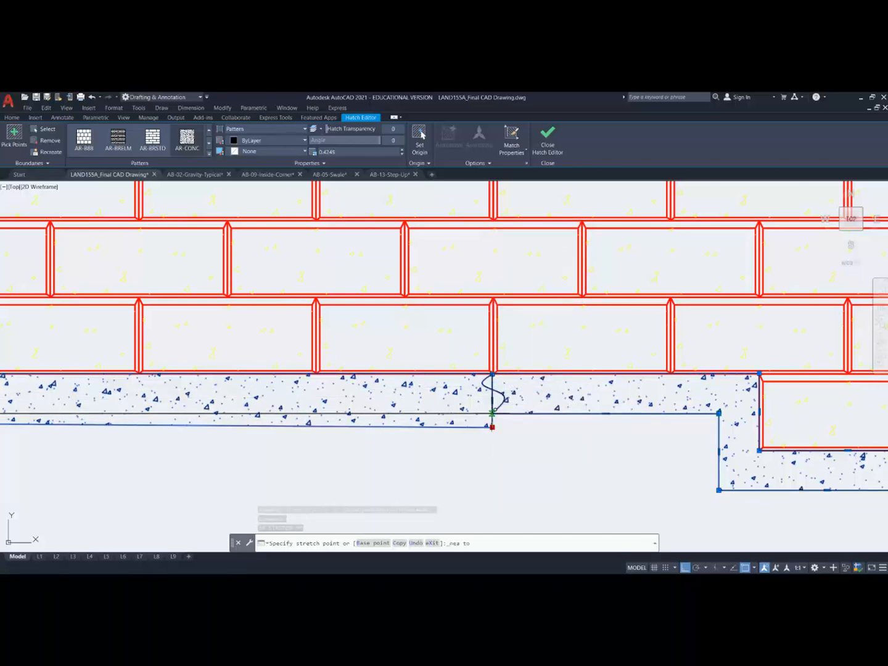
key(Escape)
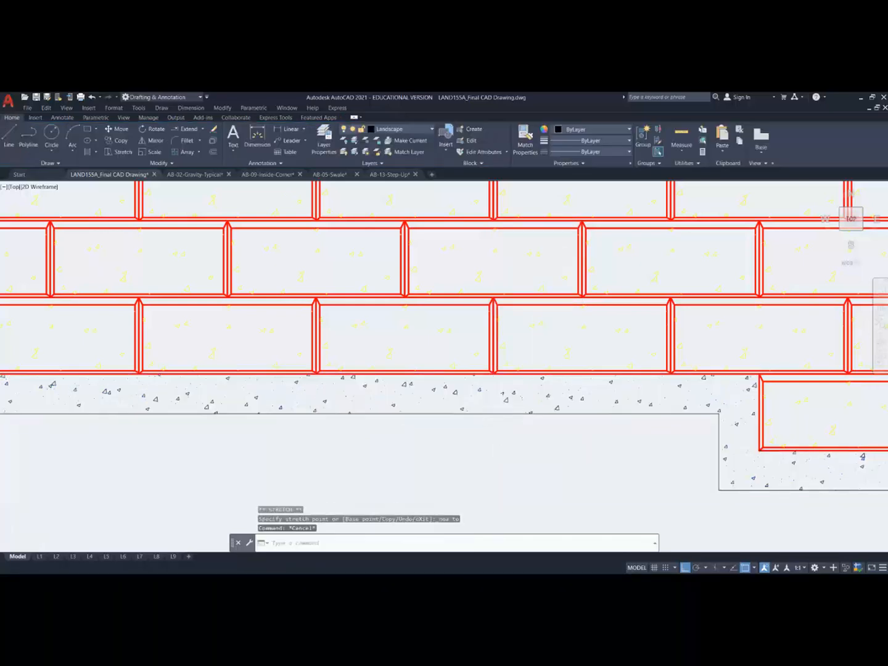
Step: Copy the cap block atop the gravity wall section horizontally to just short of the step-up wall's vertical reference line
scroll(507, 449, down, 5)
scroll(508, 449, down, 2)
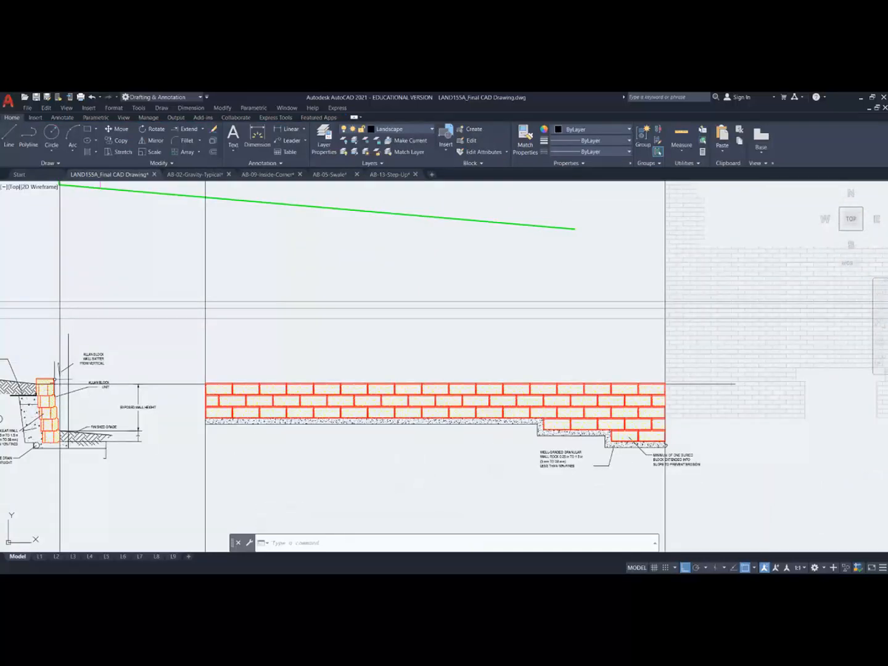
scroll(54, 378, up, 3)
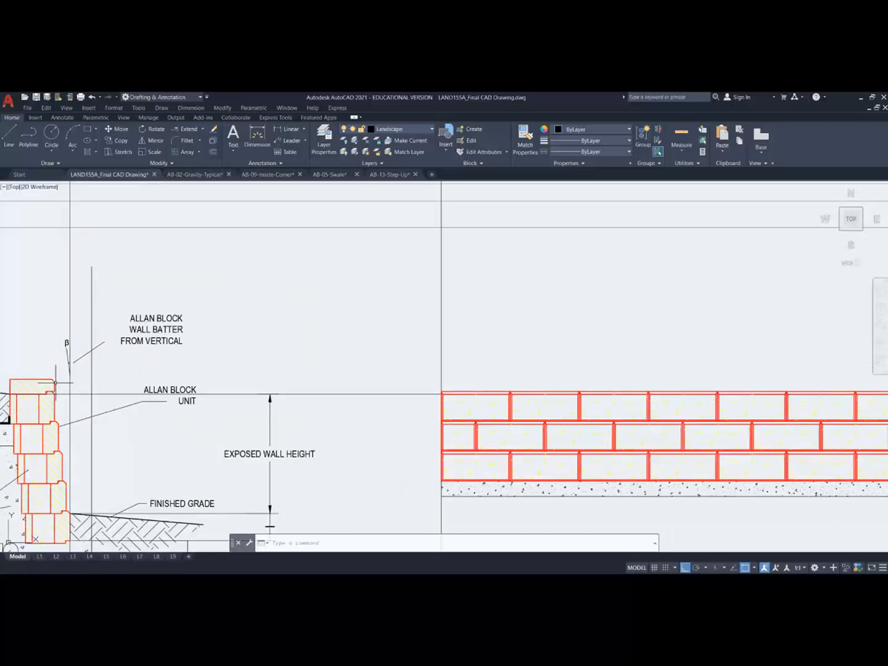
scroll(55, 380, up, 2)
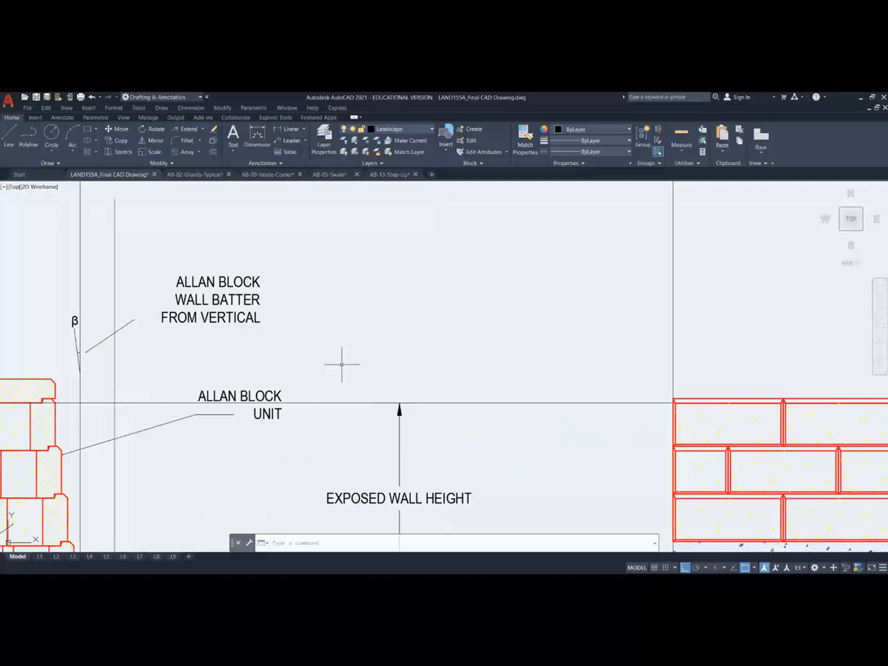
scroll(342, 365, down, 2)
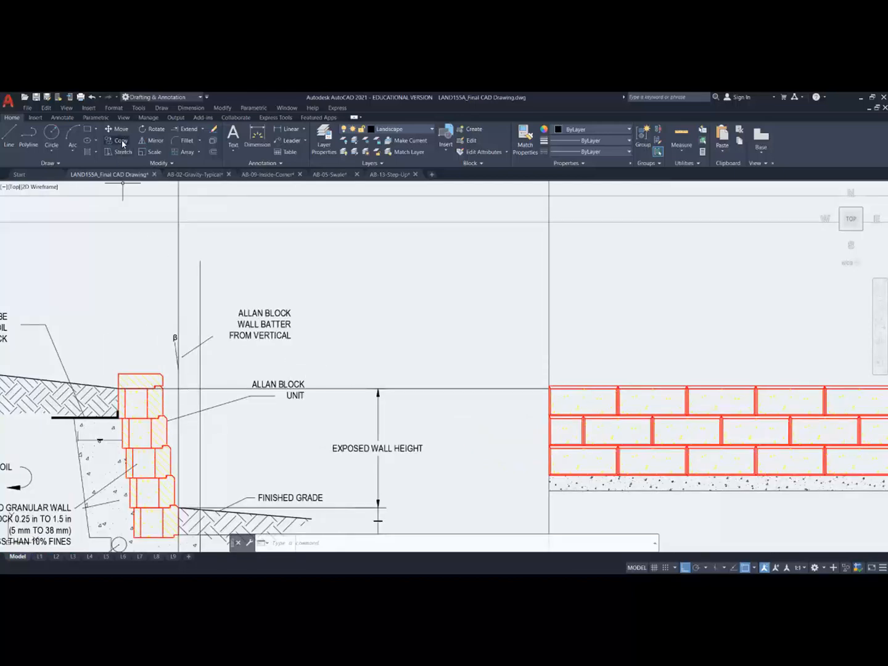
click(123, 144)
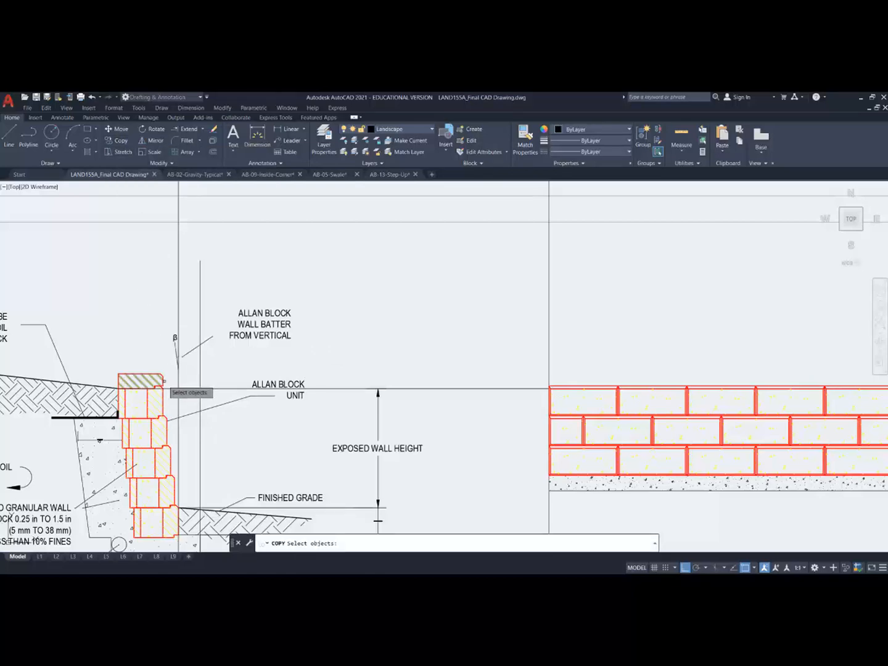
click(173, 380)
click(115, 359)
key(Return)
click(115, 355)
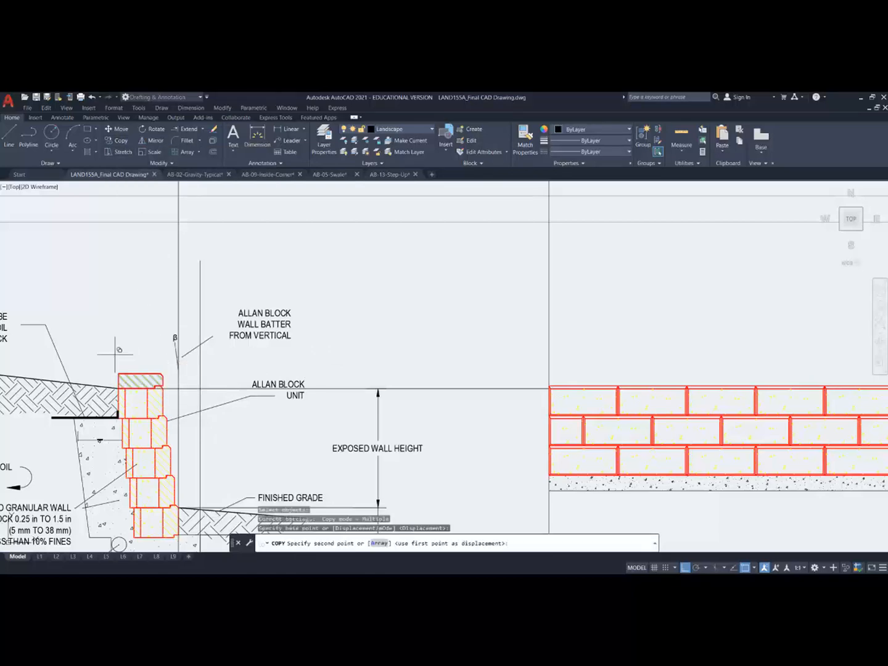
click(478, 322)
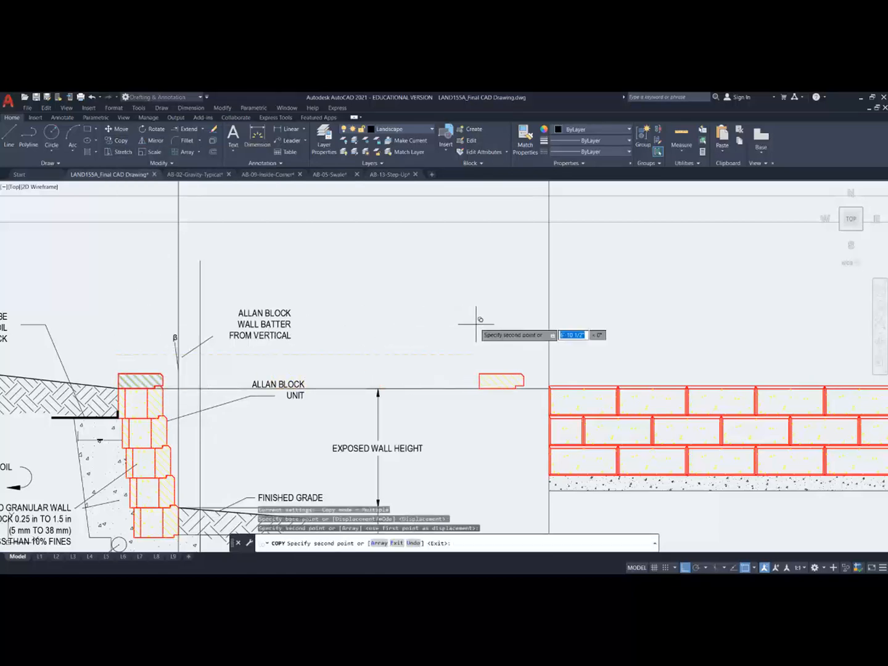
key(Escape)
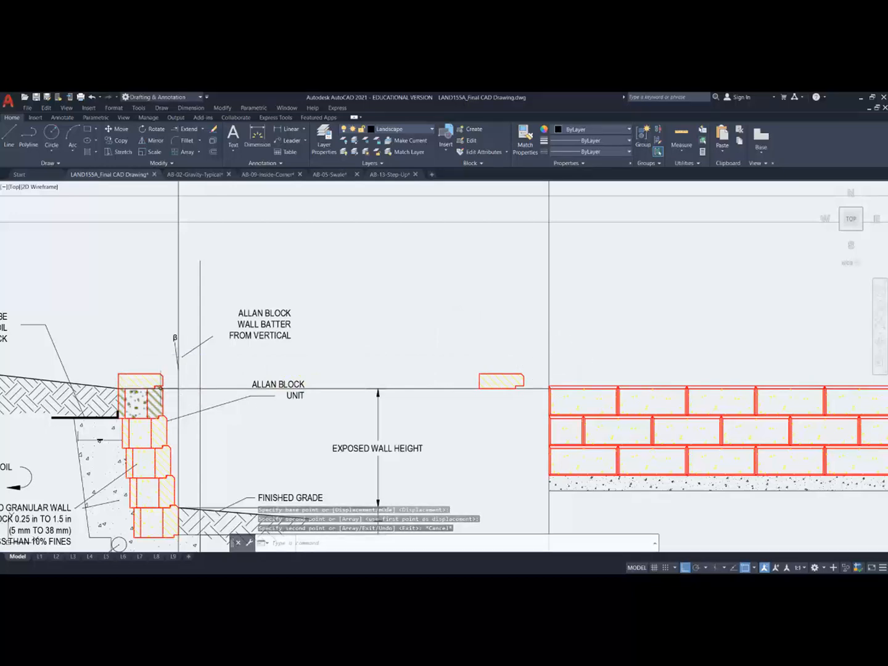
Step: Try to erase the hatch from the copied cap block and undo the erasures
scroll(592, 387, up, 4)
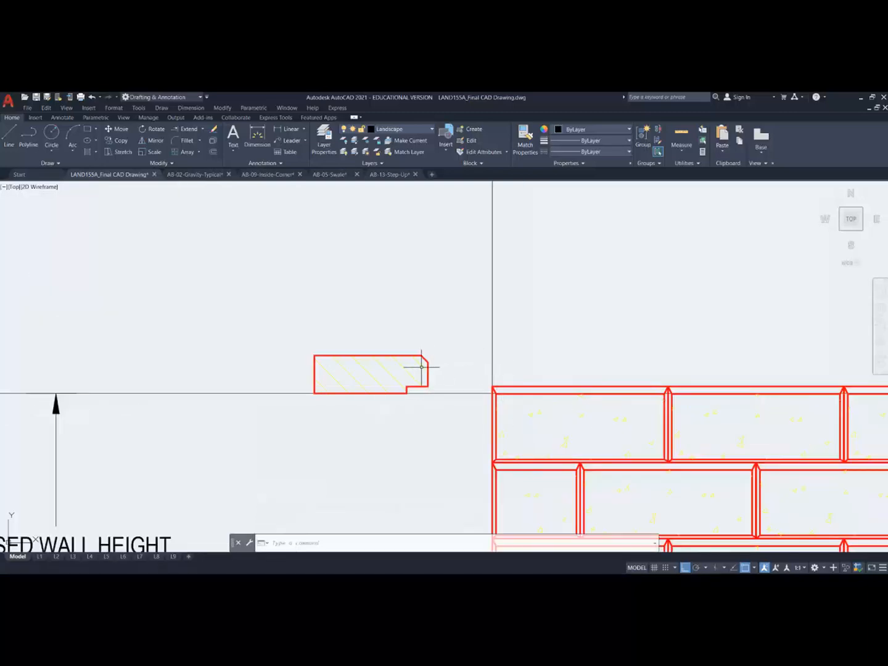
key(Escape)
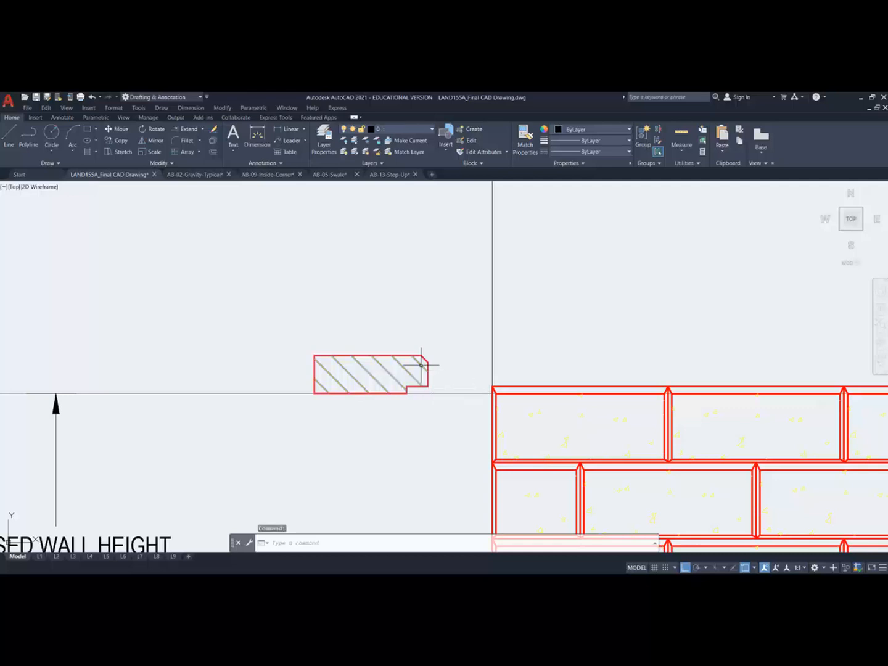
key(Delete)
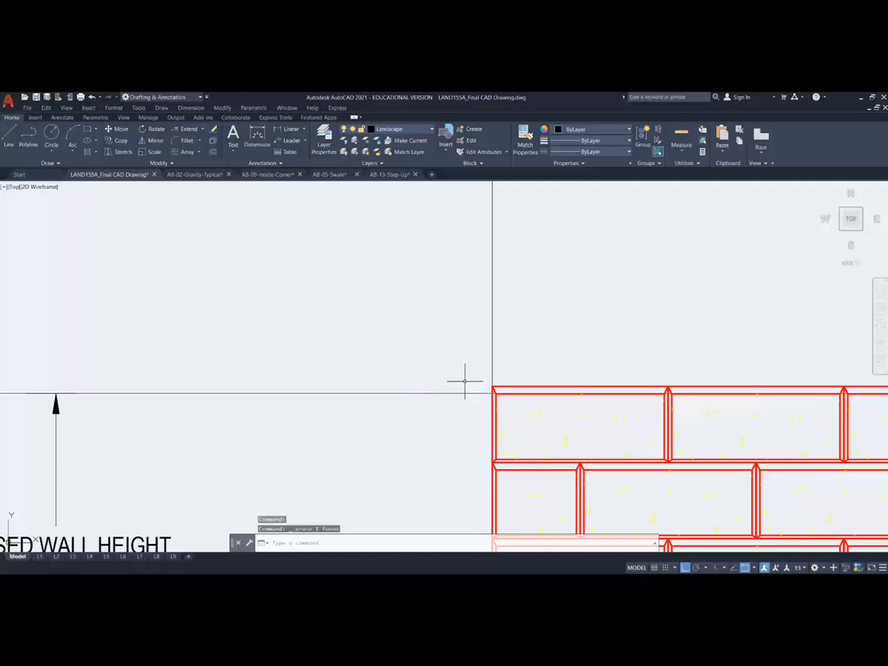
key(ctrl+x)
key(Escape)
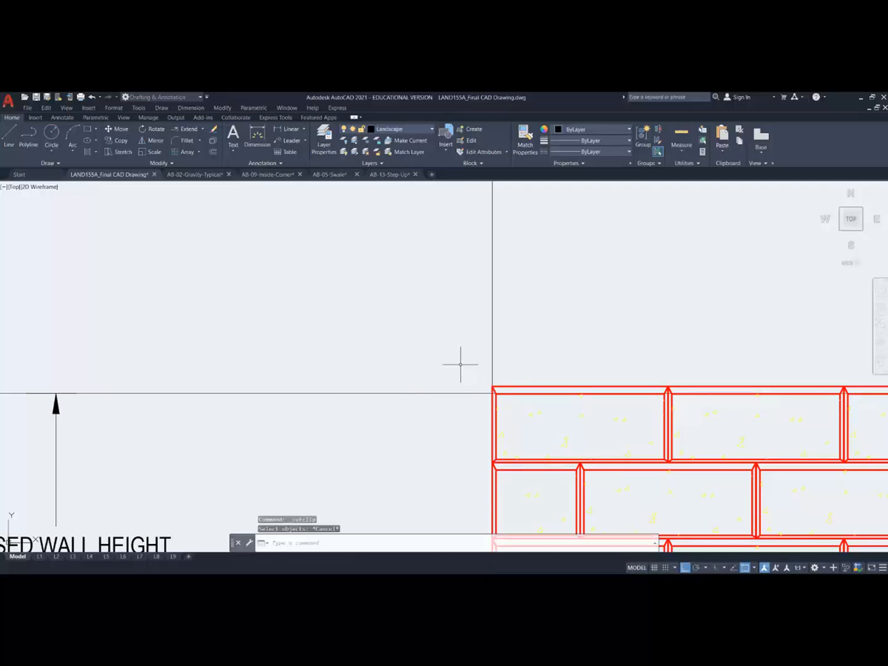
key(ctrl+z)
key(ctrl+z)
key(ctrl+z)
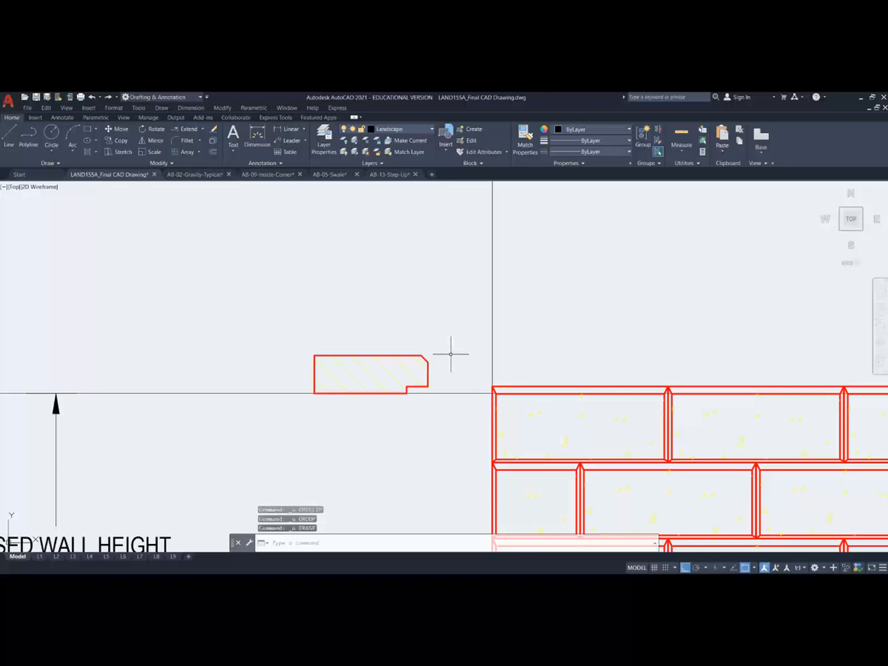
key(Escape)
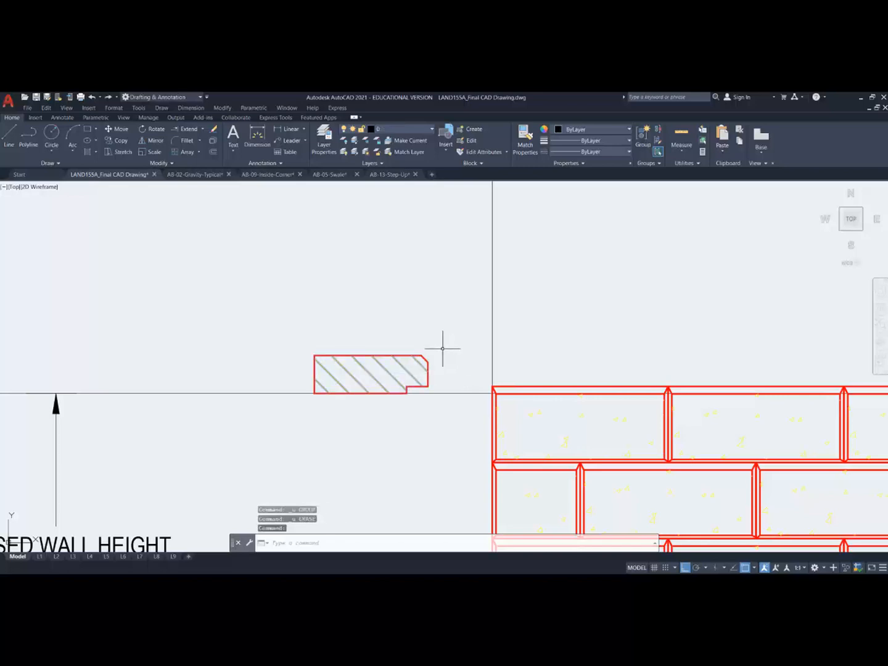
key(Delete)
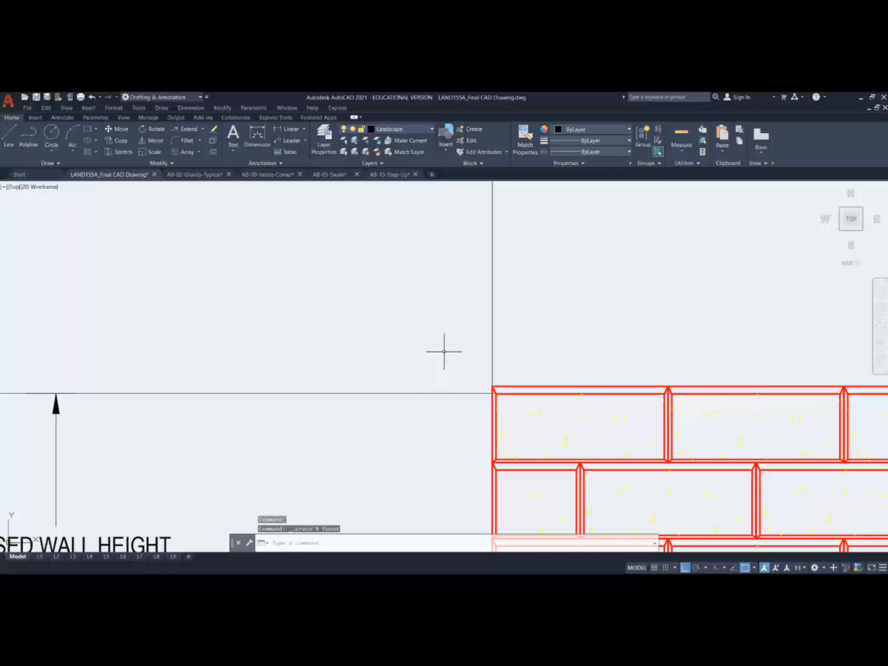
key(ctrl+z)
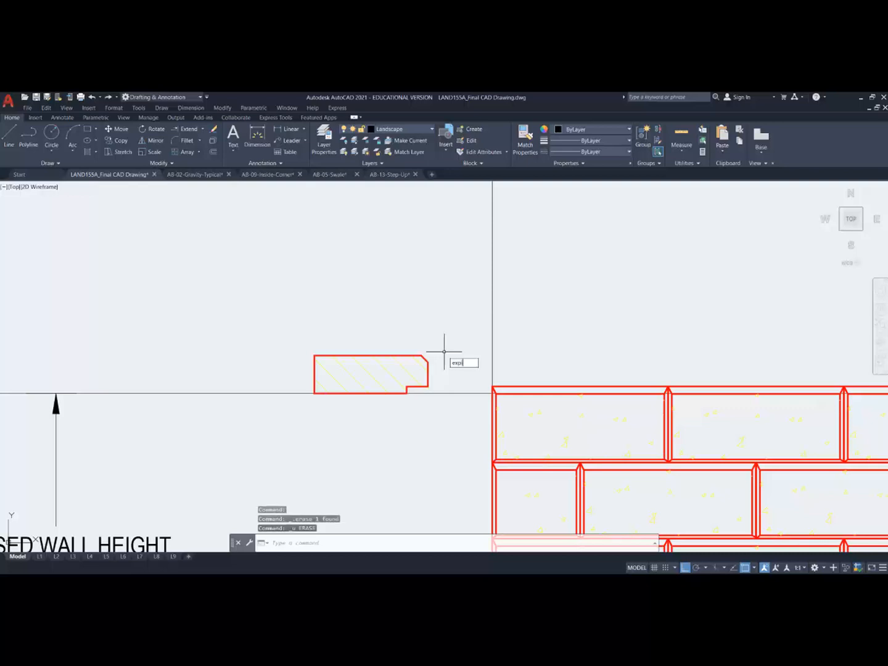
Step: Explode the copied cap block and delete its diagonal hatch, keeping the outline
text(explode)
key(Return)
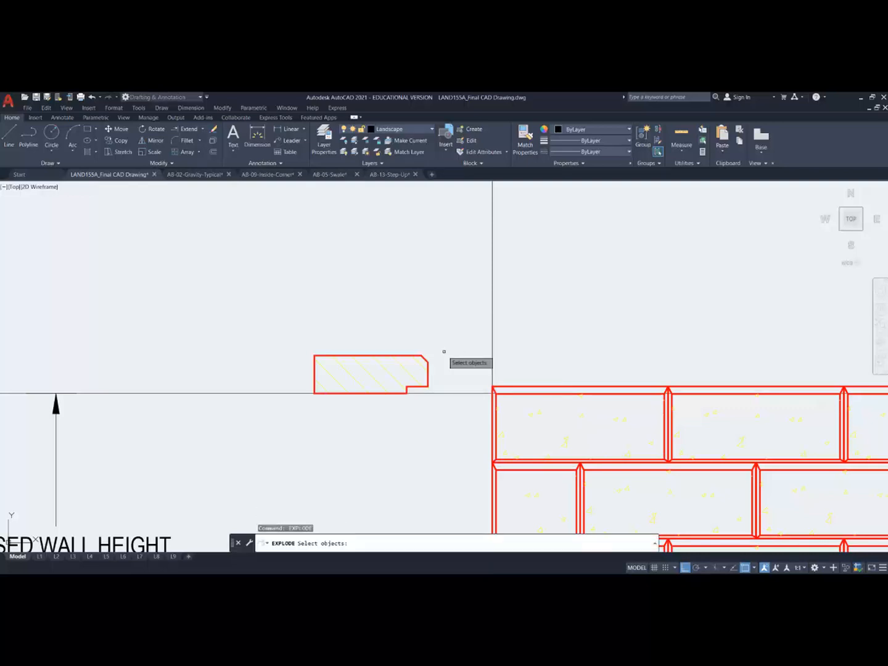
click(453, 368)
click(267, 321)
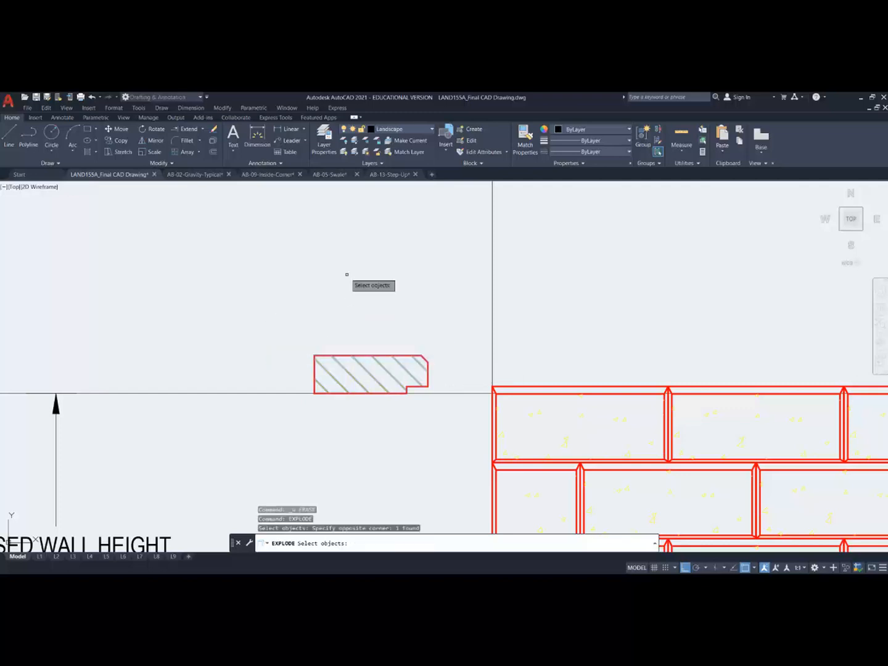
key(Return)
click(397, 369)
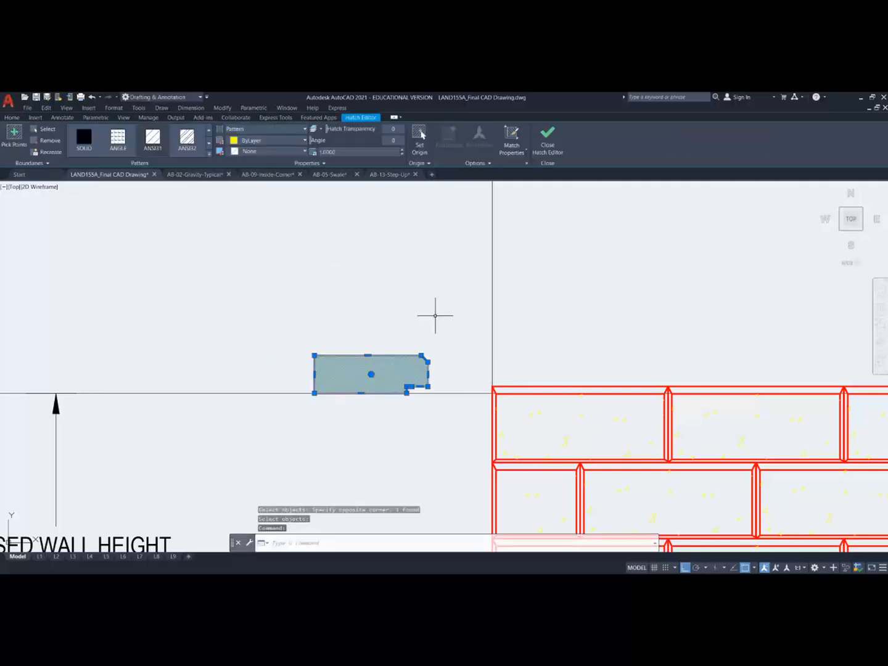
key(Delete)
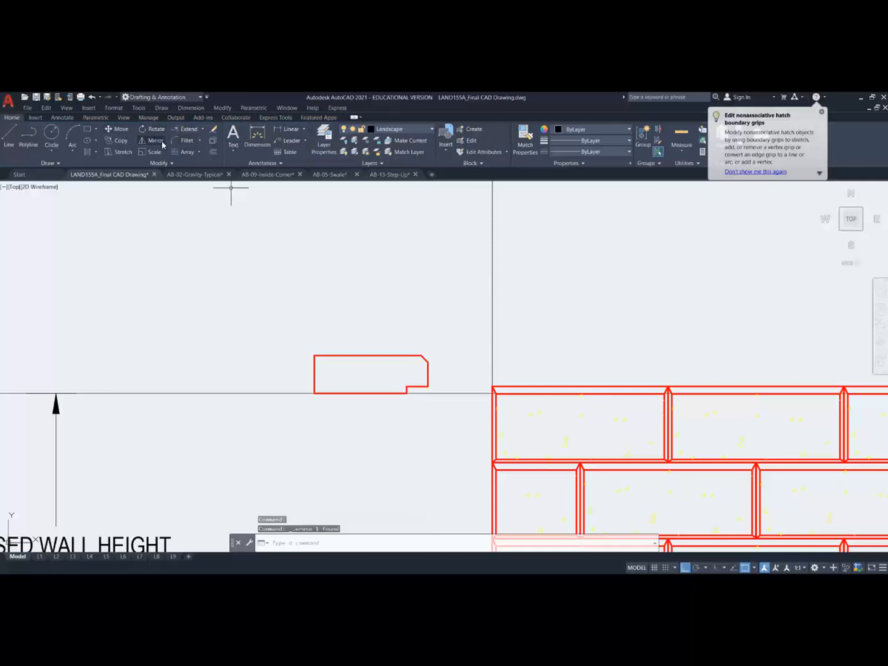
Step: Mirror the cap block outline about its vertical front edge and erase the source outline
text(mi)
key(Return)
click(446, 387)
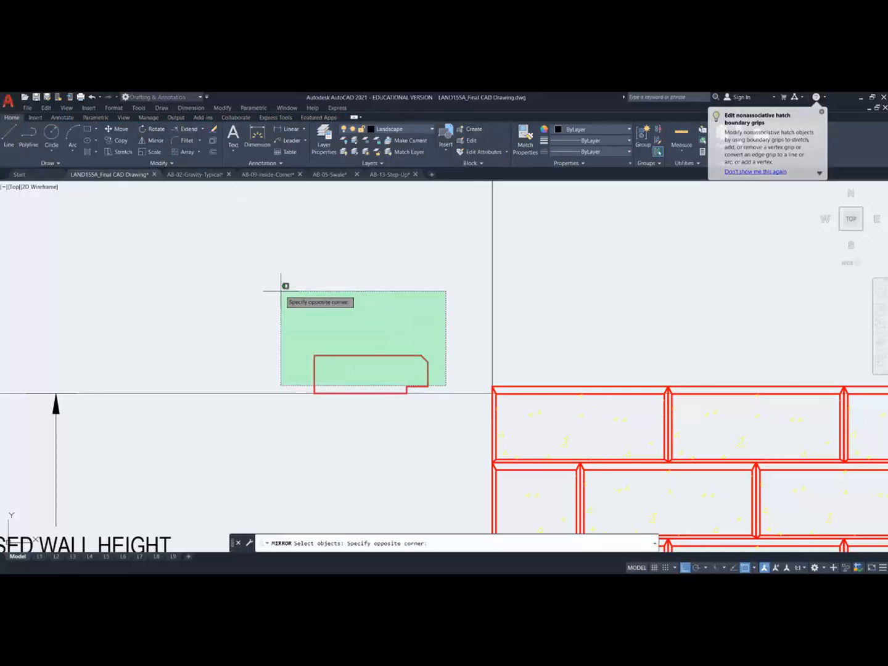
click(279, 291)
click(475, 422)
key(Return)
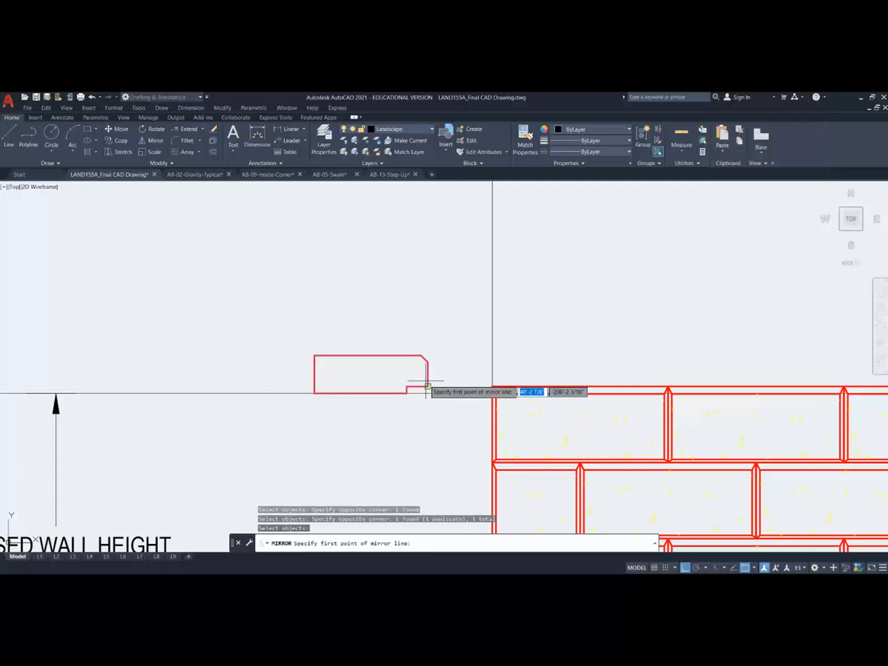
click(428, 387)
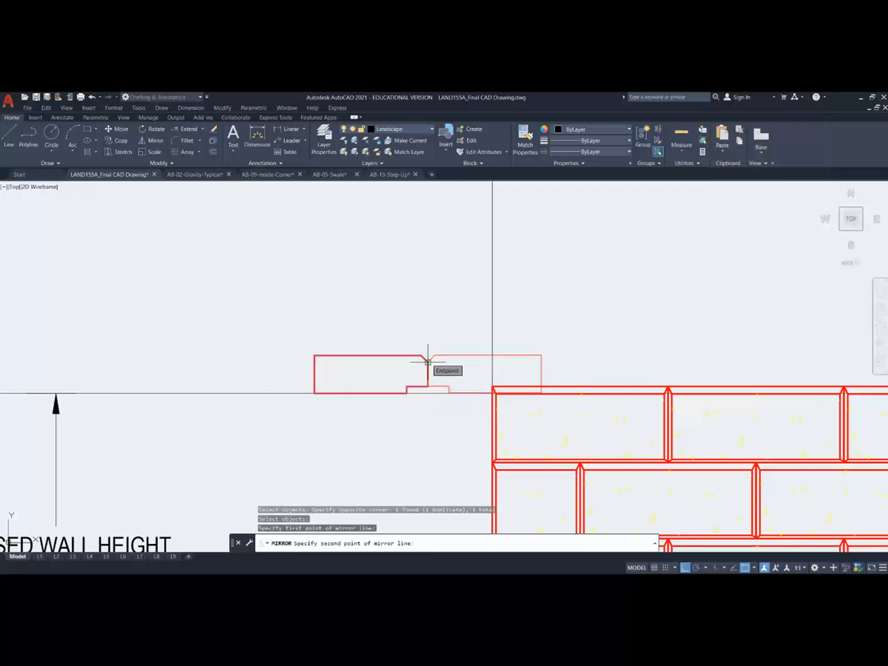
click(429, 359)
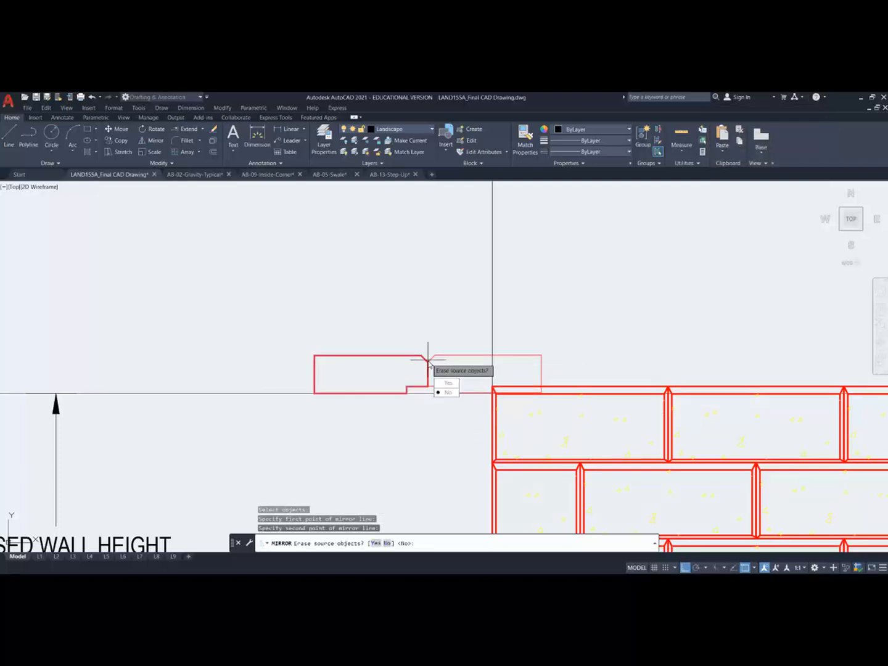
key(Return)
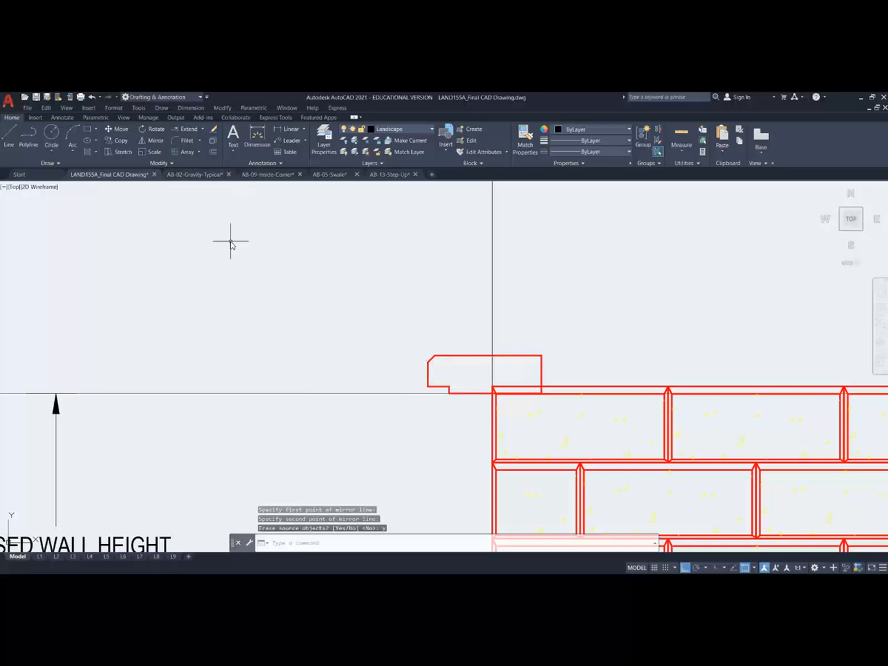
Step: Move the mirrored cap outline by its lower front corner to the step-up wall's top corner on the vertical reference line
click(120, 130)
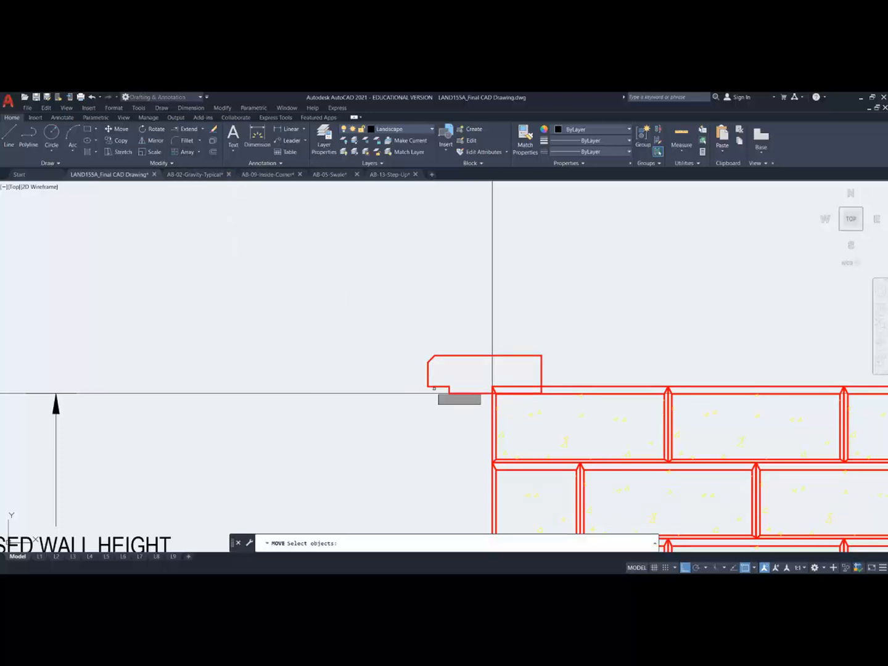
click(435, 387)
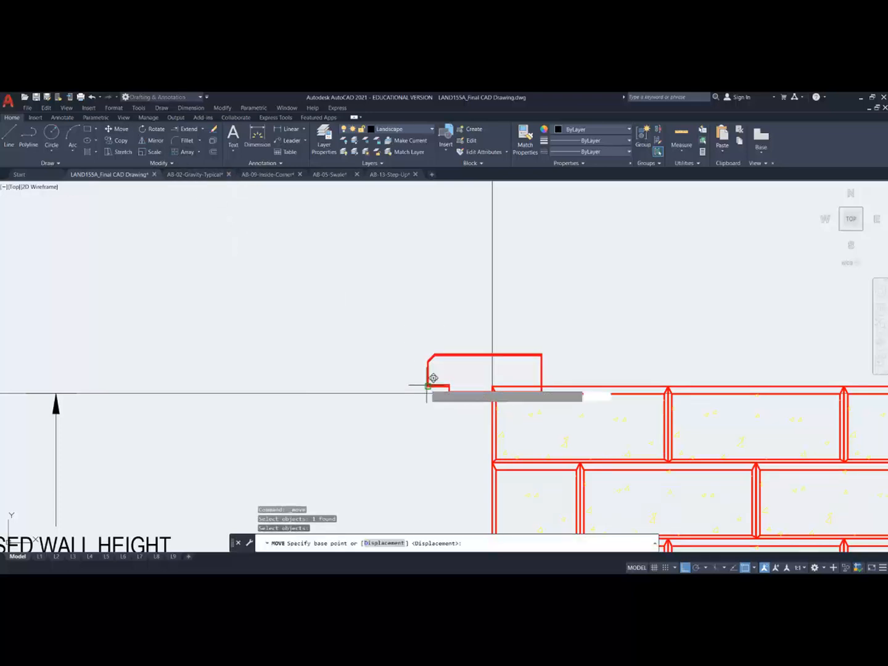
key(Return)
click(427, 386)
click(492, 385)
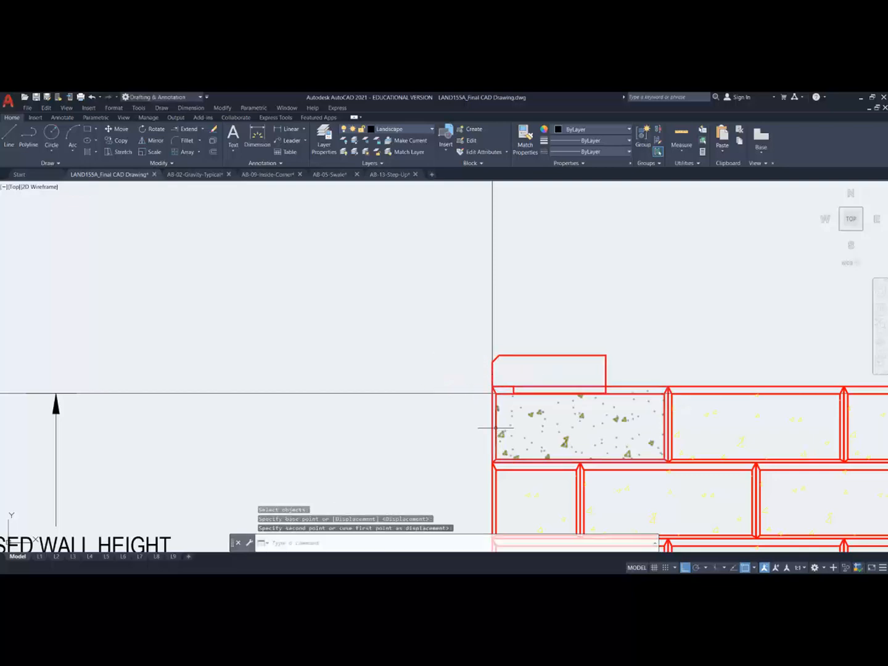
scroll(492, 408, down, 5)
scroll(353, 412, up, 7)
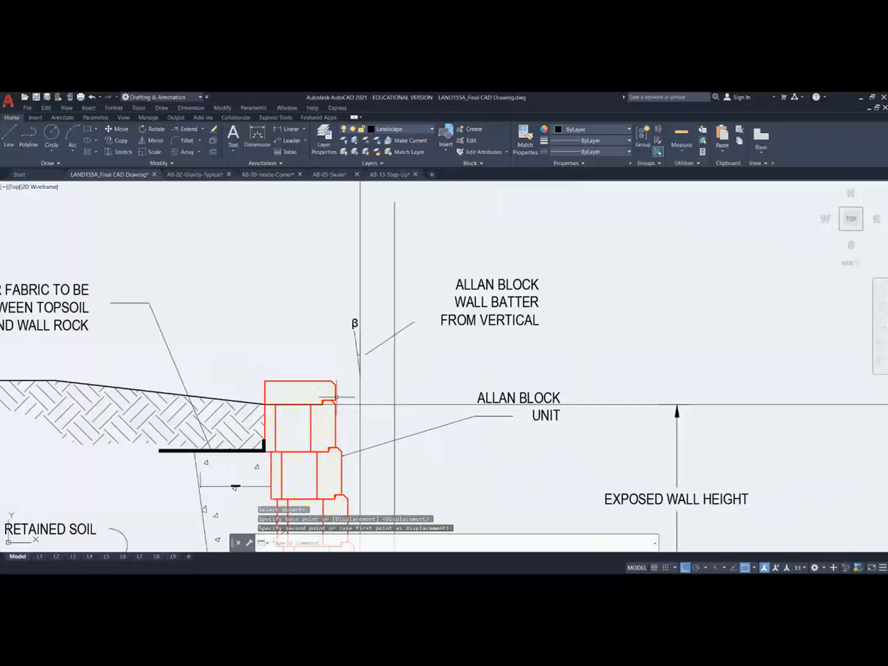
Step: Stretch the cap outline's lower rear corner up onto the top line of the step-up wall's upper course
scroll(336, 397, down, 6)
scroll(464, 394, up, 6)
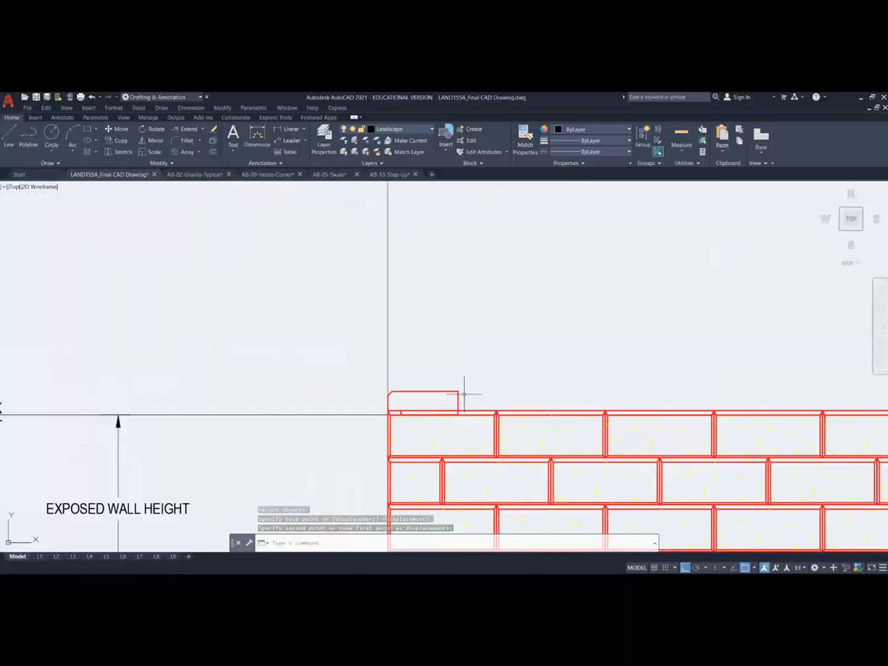
scroll(480, 393, up, 4)
click(415, 409)
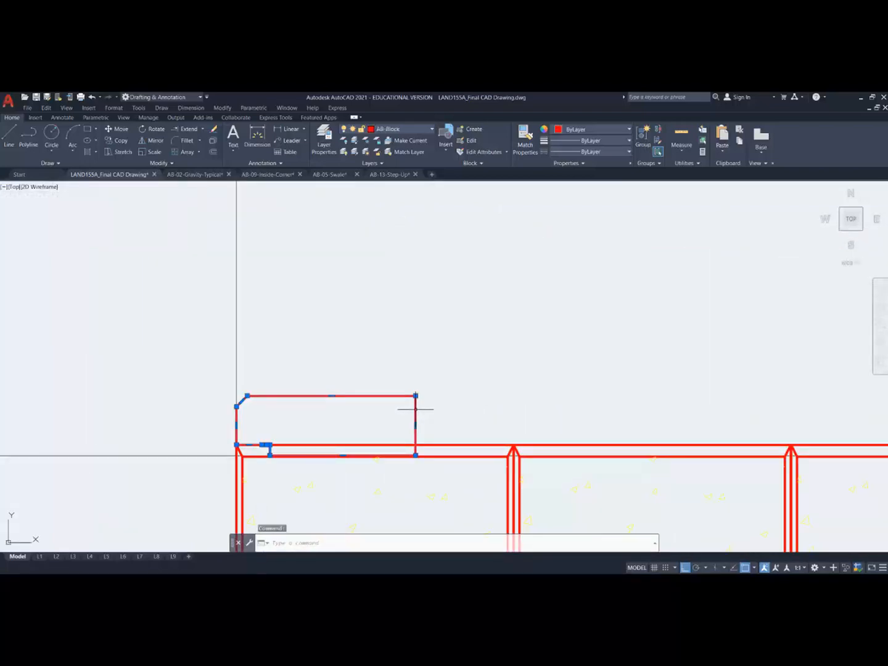
click(415, 455)
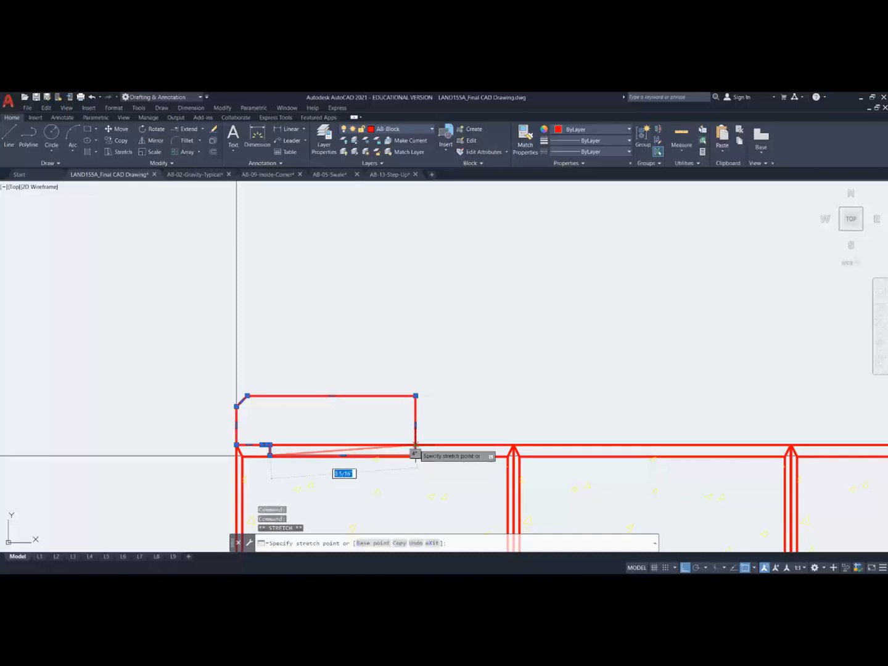
click(416, 445)
Step: Remove the notch vertices along the cap outline's underside so its bottom edge runs straight on the wall's top line
scroll(328, 444, up, 3)
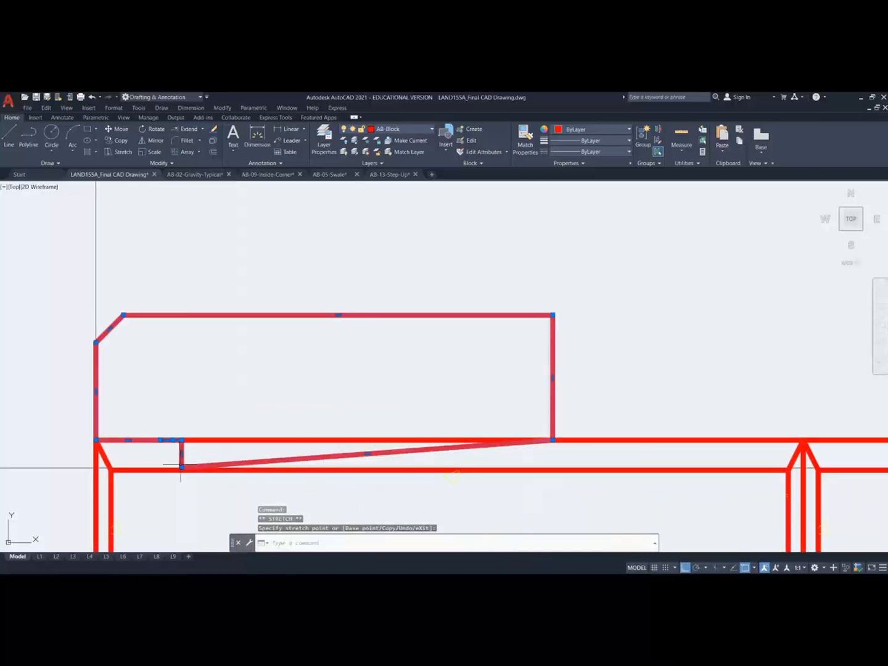
mouse_move(182, 470)
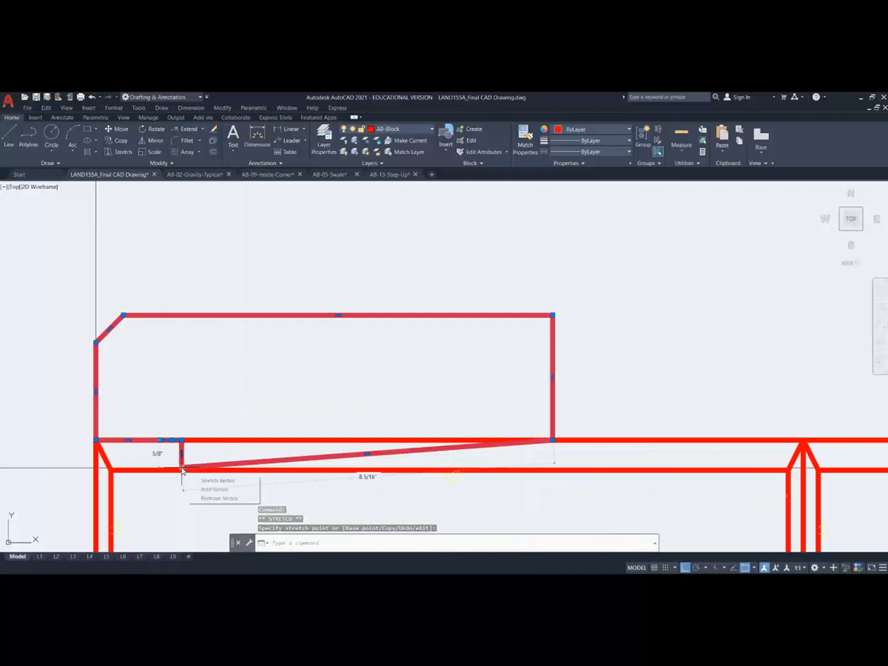
click(219, 498)
mouse_move(182, 441)
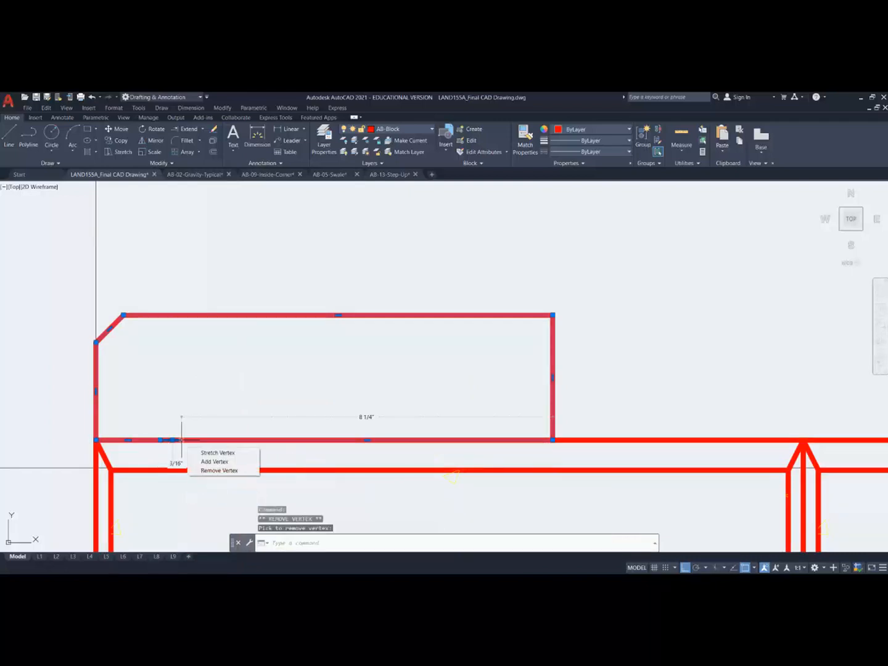
click(198, 469)
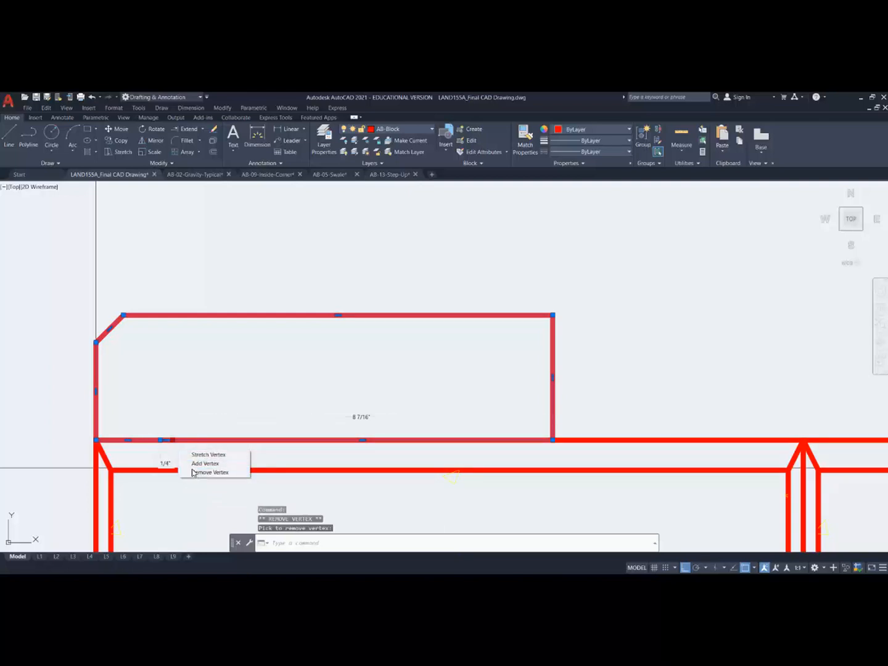
click(194, 473)
mouse_move(160, 440)
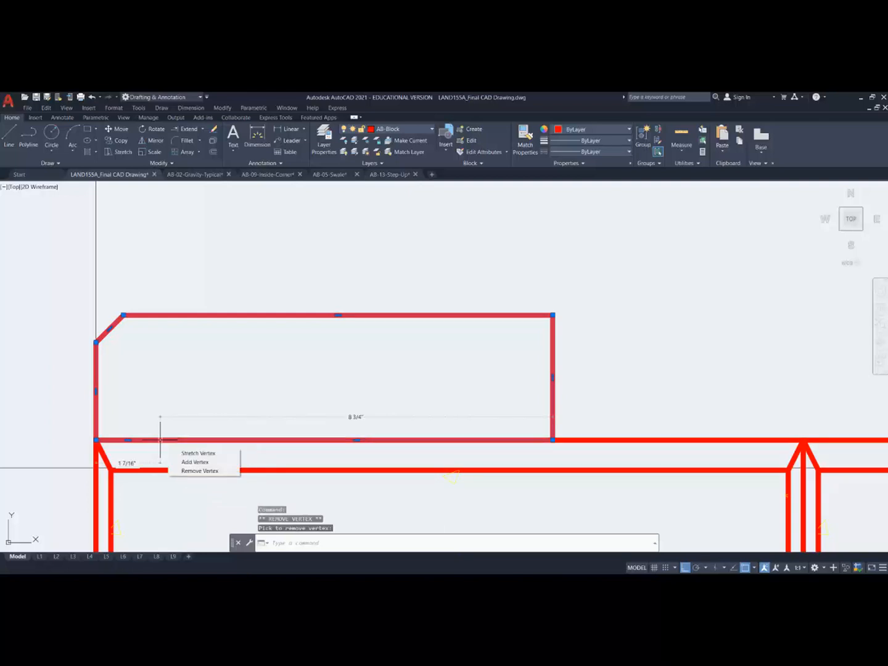
click(188, 472)
click(162, 315)
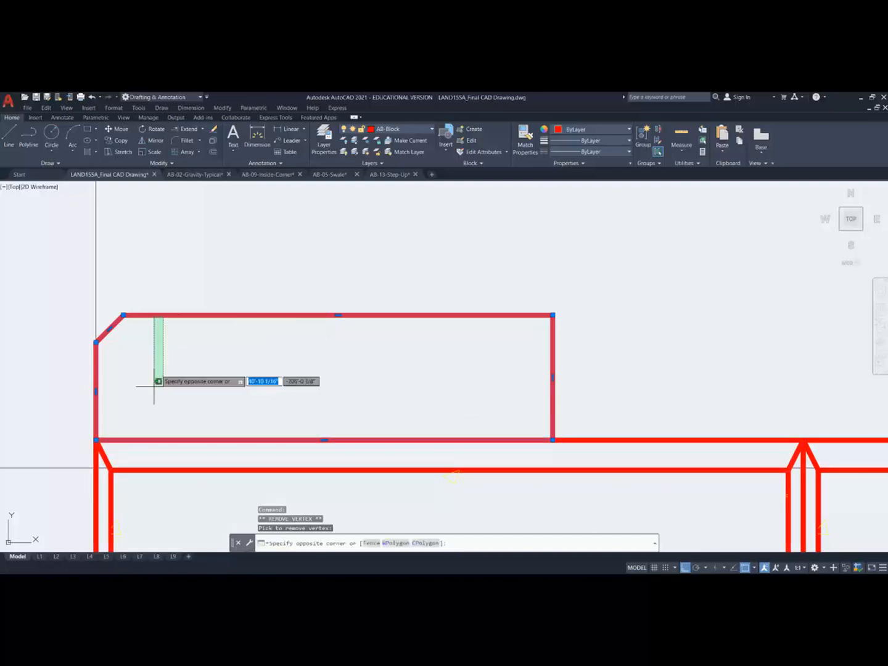
key(Escape)
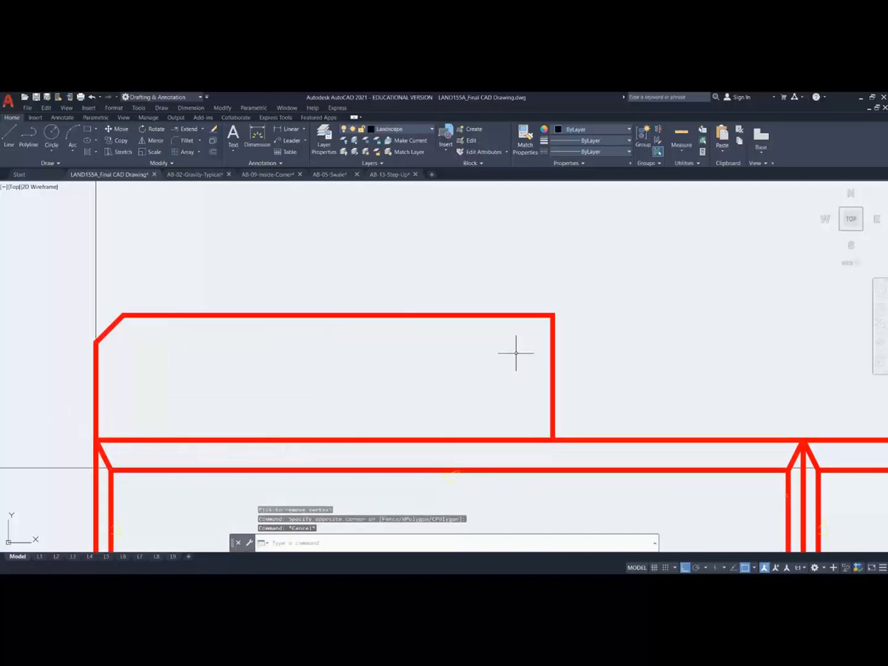
scroll(515, 352, down, 6)
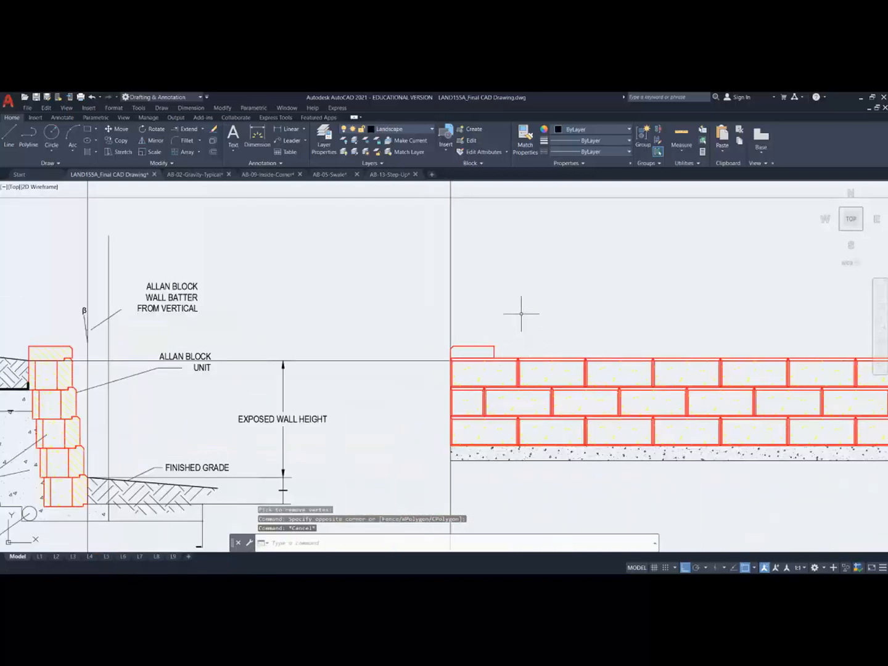
scroll(528, 306, down, 2)
middle_drag(559, 308, 396, 338)
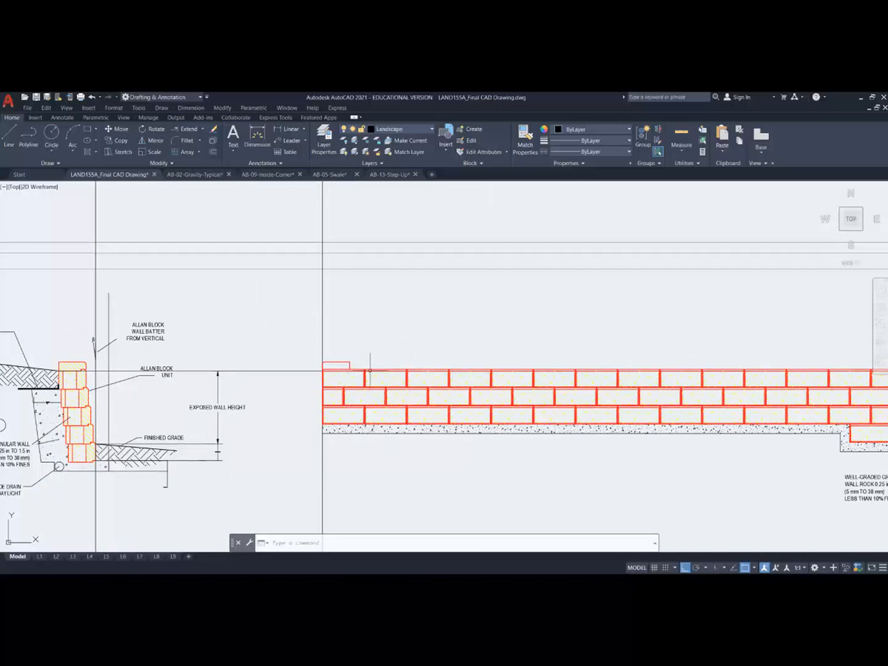
scroll(371, 352, up, 4)
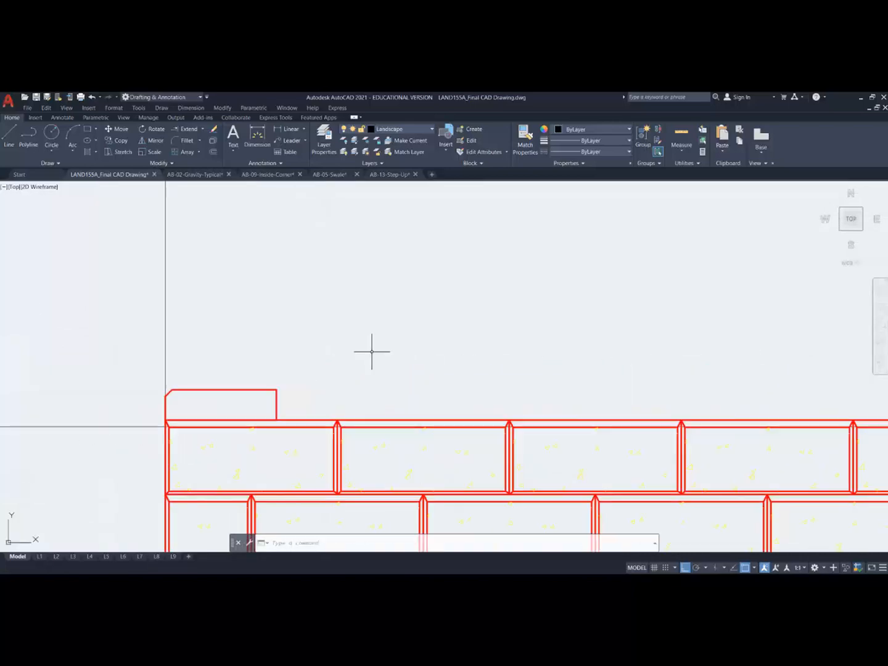
click(320, 422)
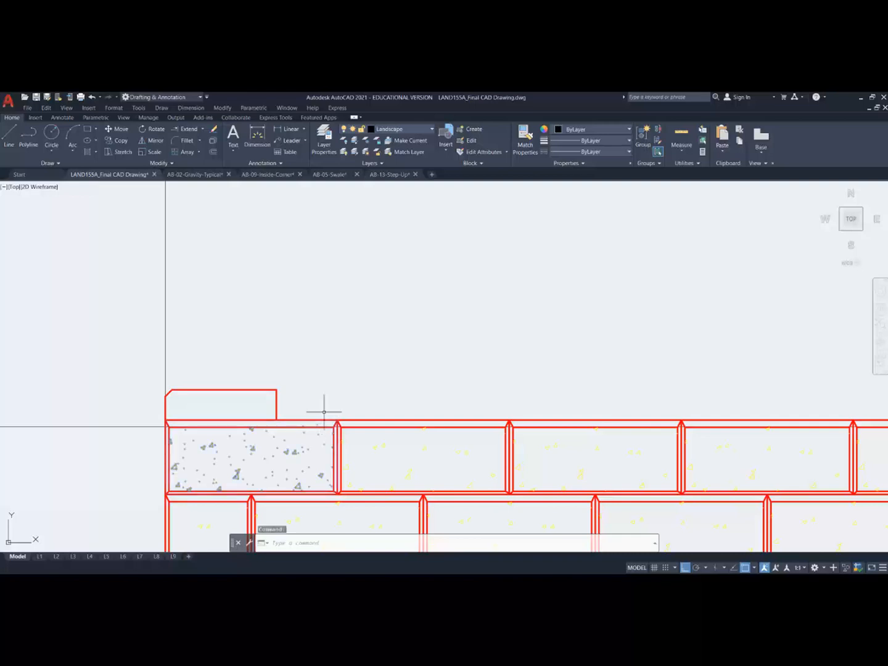
key(Escape)
key(Escape)
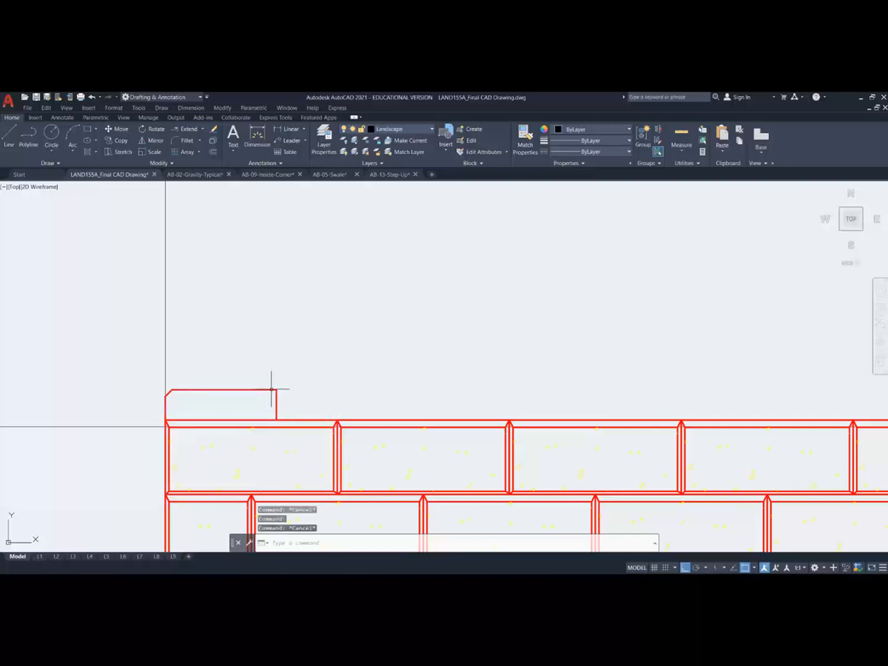
Step: Stretch the cap outline's square end edge horizontally along the wall top, perpendicular to the vertical reference line at the wall's stepped end
click(271, 390)
scroll(340, 372, down, 4)
scroll(503, 356, down, 2)
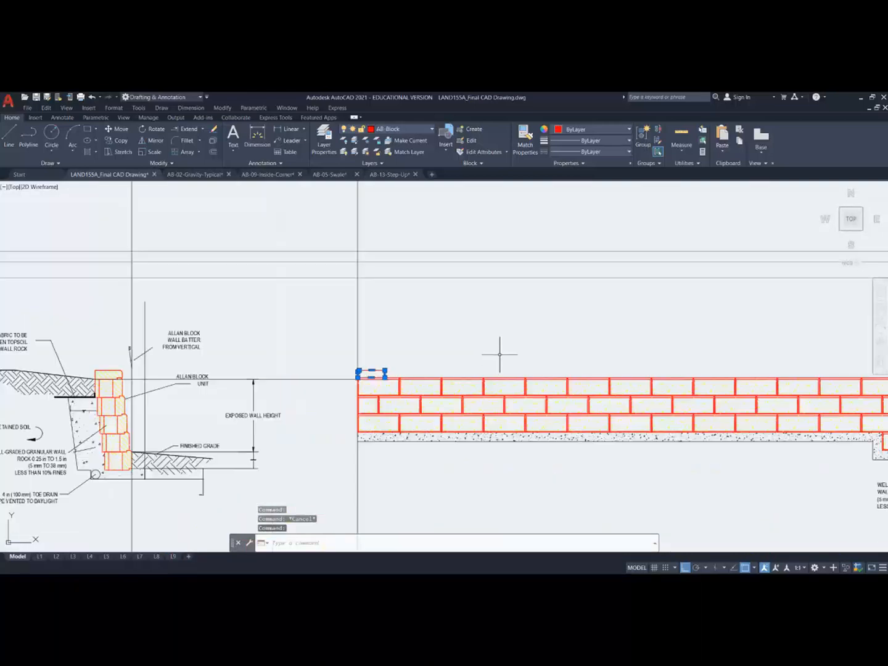
middle_drag(671, 322, 462, 346)
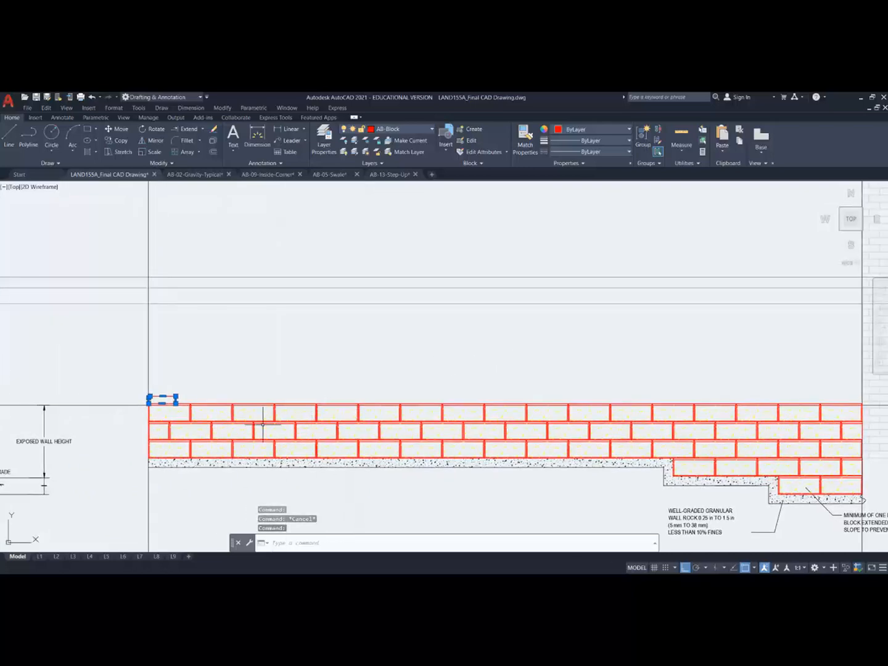
scroll(190, 402, up, 5)
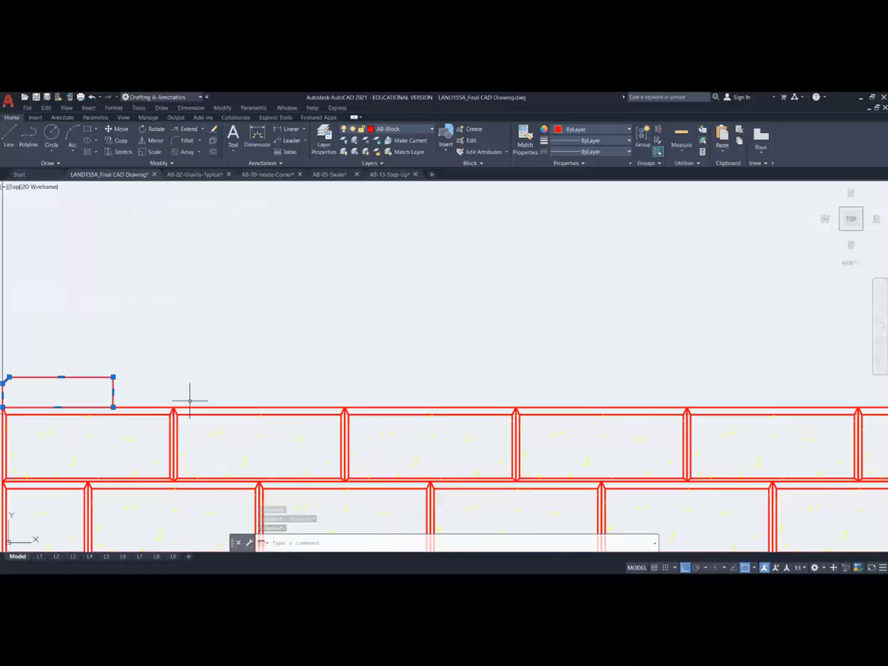
click(113, 377)
scroll(313, 364, down, 5)
scroll(697, 353, up, 5)
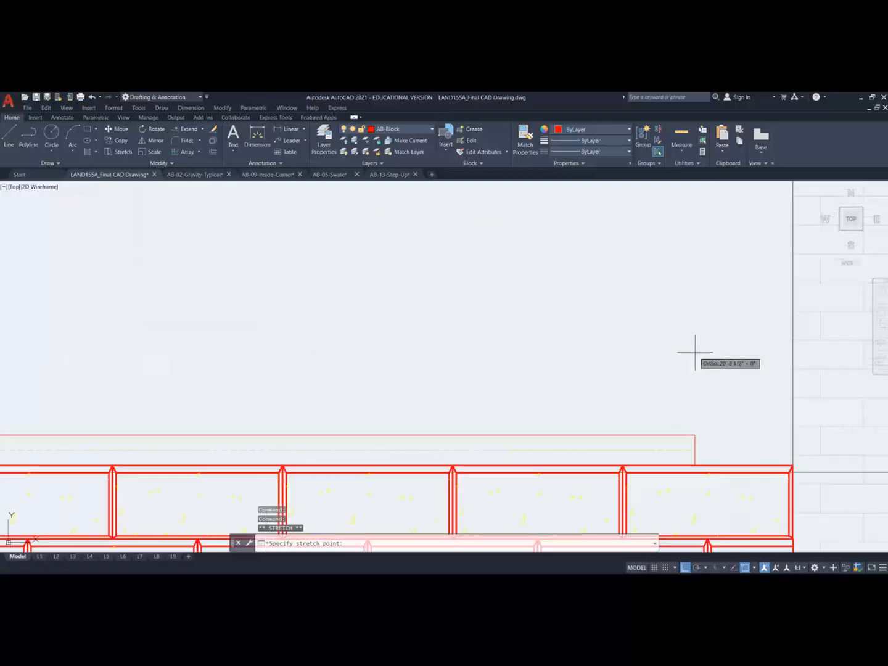
shift+right_click(713, 367)
click(736, 306)
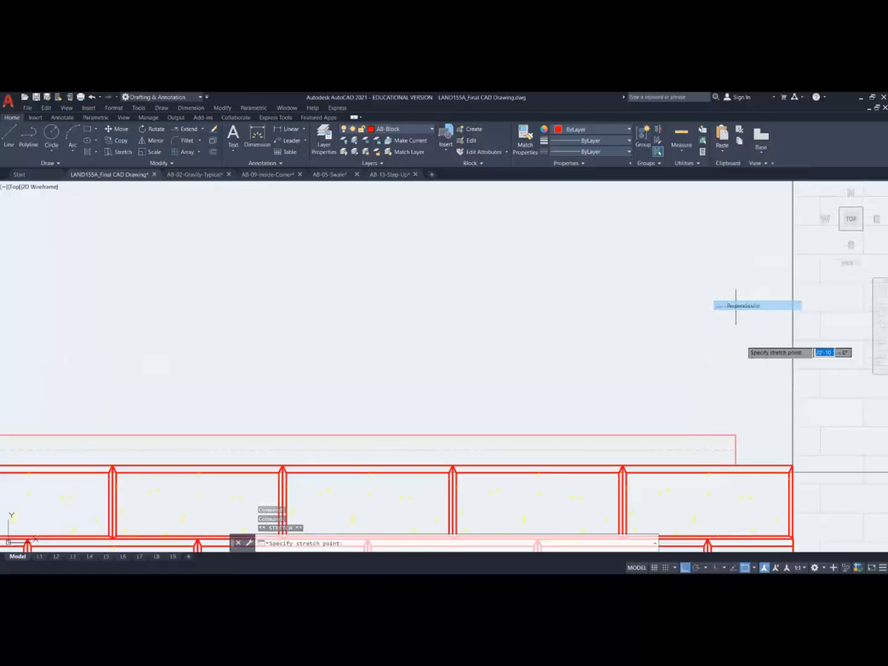
click(791, 443)
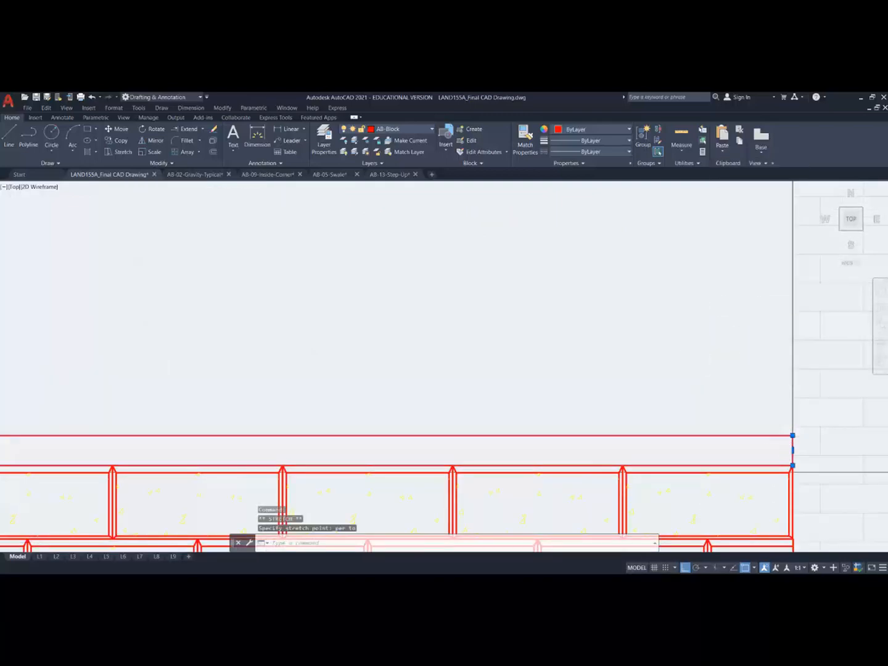
scroll(784, 436, down, 3)
key(Escape)
Step: Copy the second course's end half-block outline and its adjacent full block straight up to the empty space above the cap course
scroll(99, 463, up, 6)
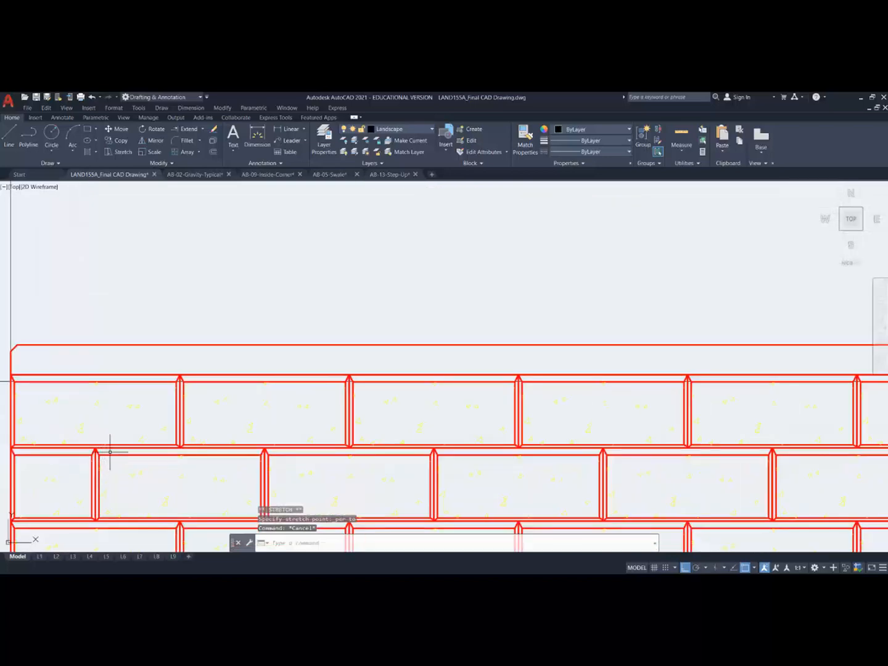
middle_drag(168, 417, 241, 380)
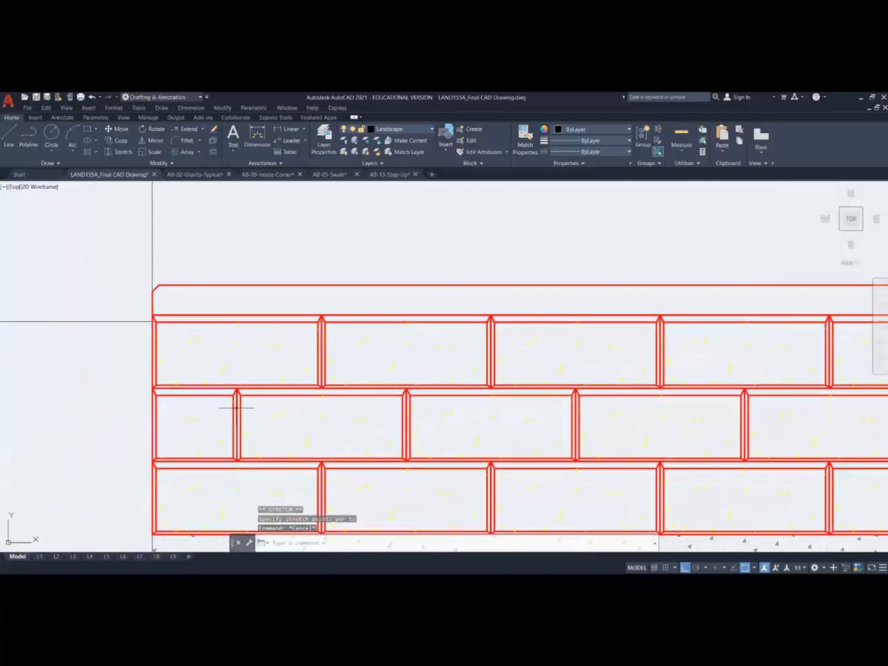
click(119, 140)
scroll(242, 419, up, 4)
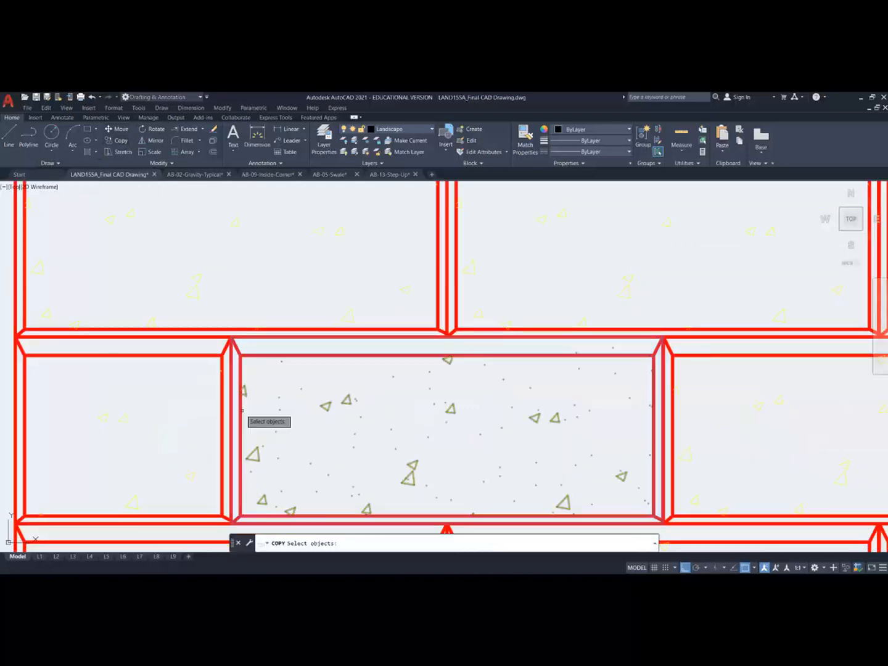
click(241, 411)
click(225, 416)
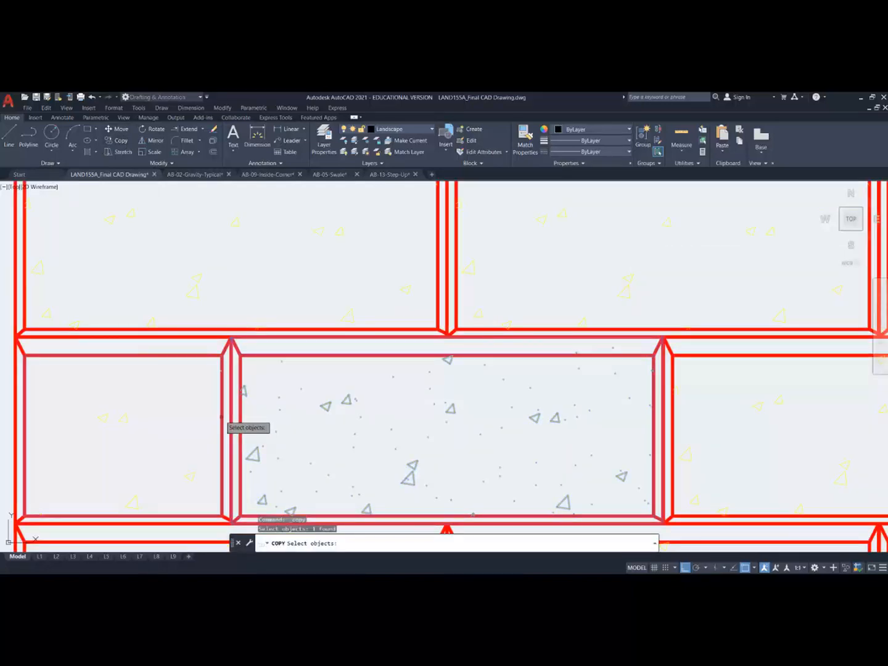
key(Return)
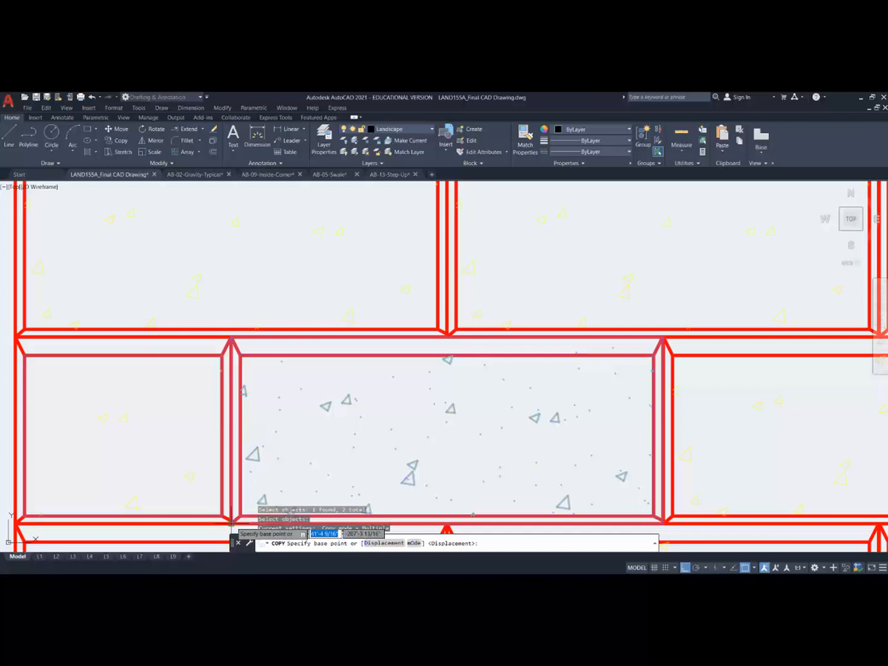
click(231, 523)
scroll(235, 432, down, 8)
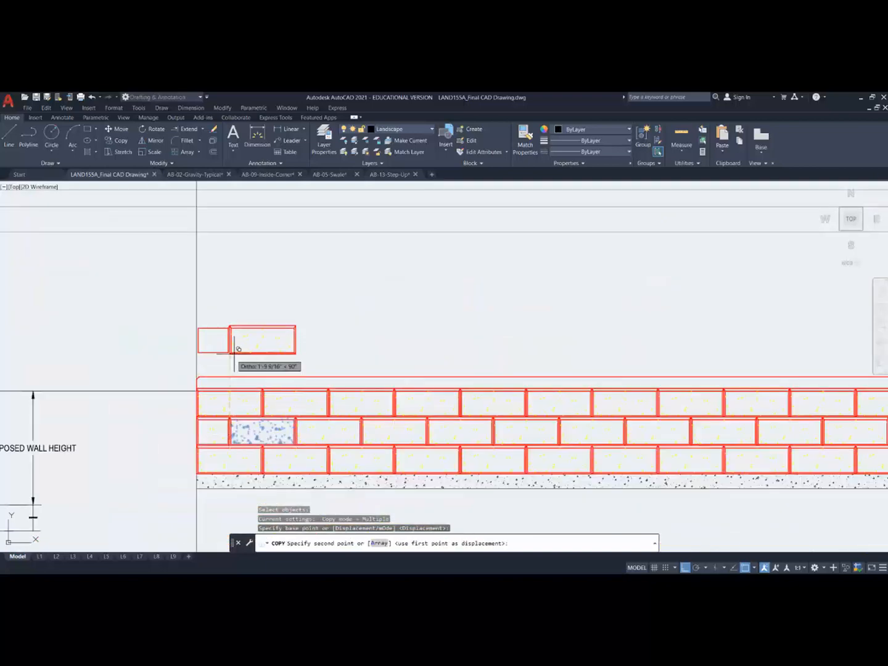
click(232, 352)
key(Escape)
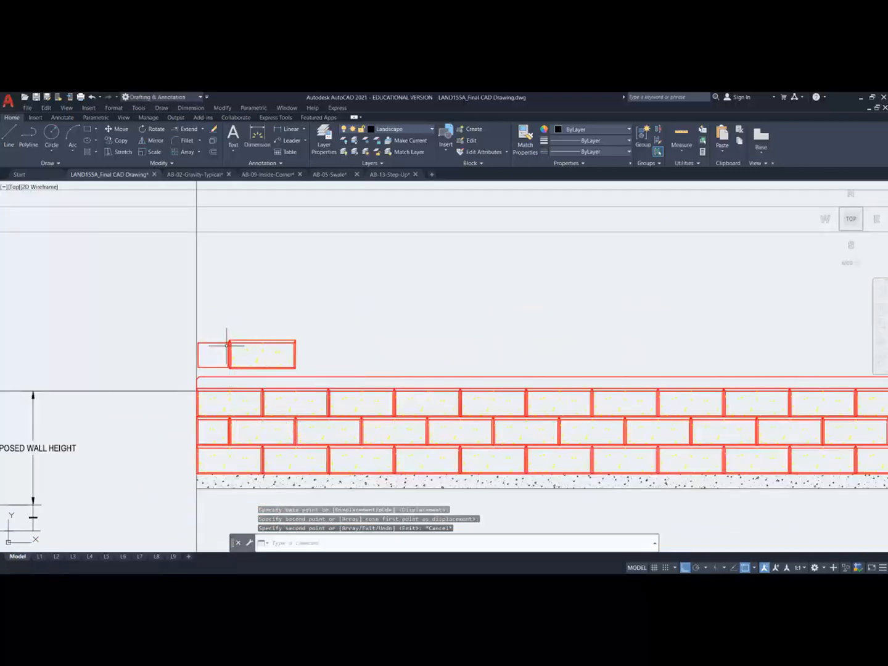
Step: Delete the copied half-block outline above the cap course, keeping the copied full block
scroll(227, 346, up, 4)
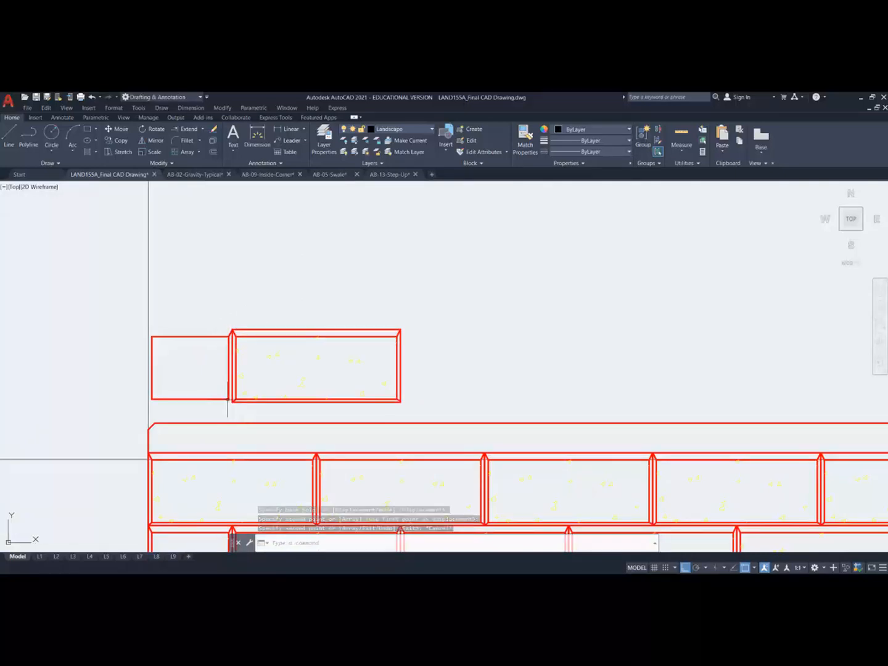
click(229, 399)
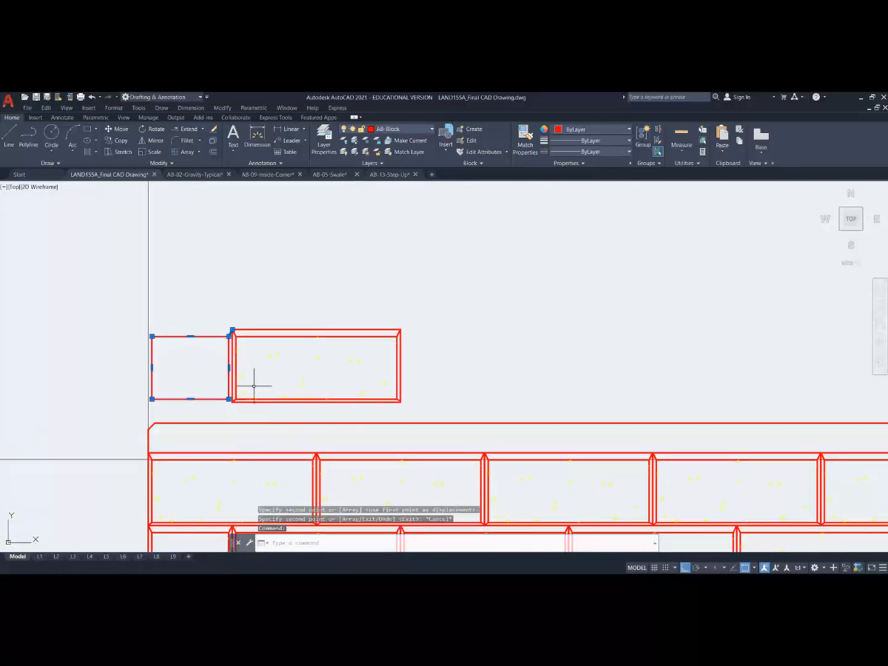
key(Delete)
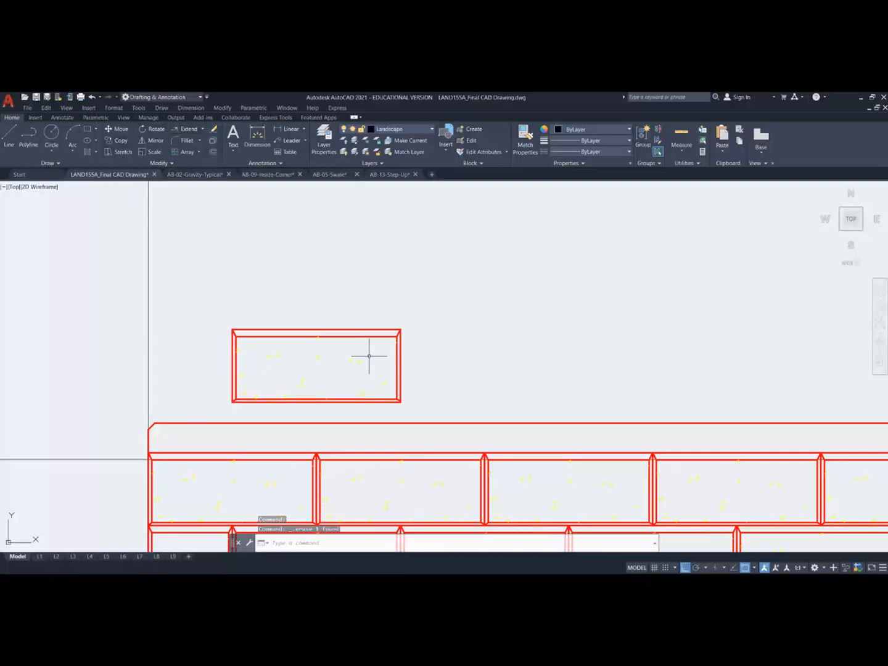
Step: Explode the copied full block above the cap course into separate outline and hatch objects
text(explo)
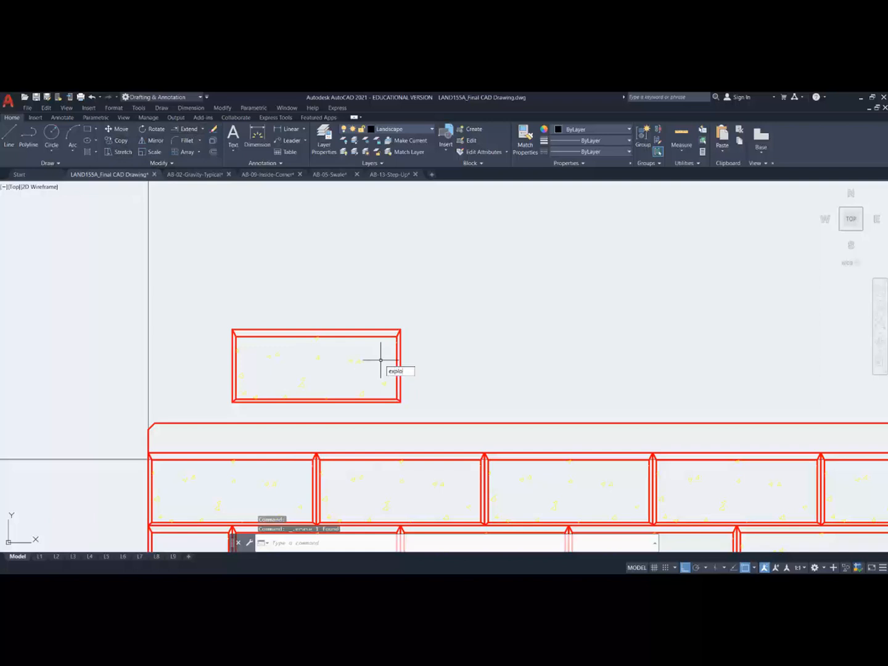
text(de)
key(Return)
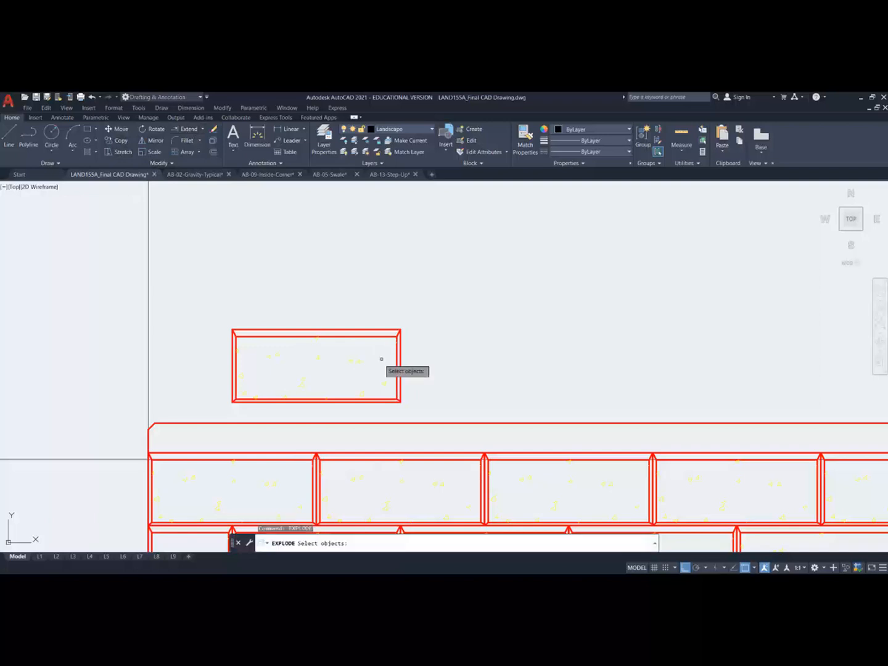
click(424, 404)
click(212, 285)
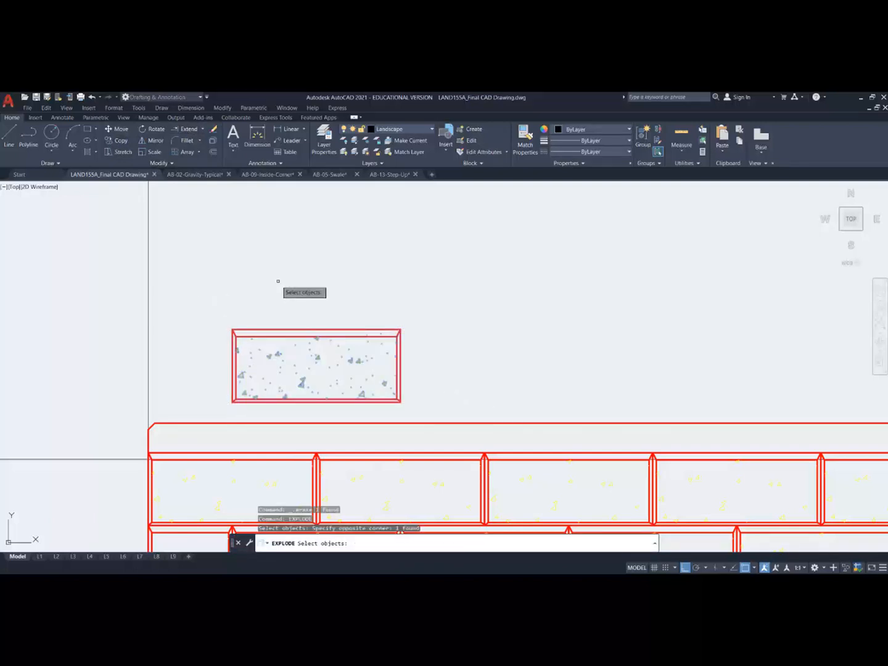
key(Return)
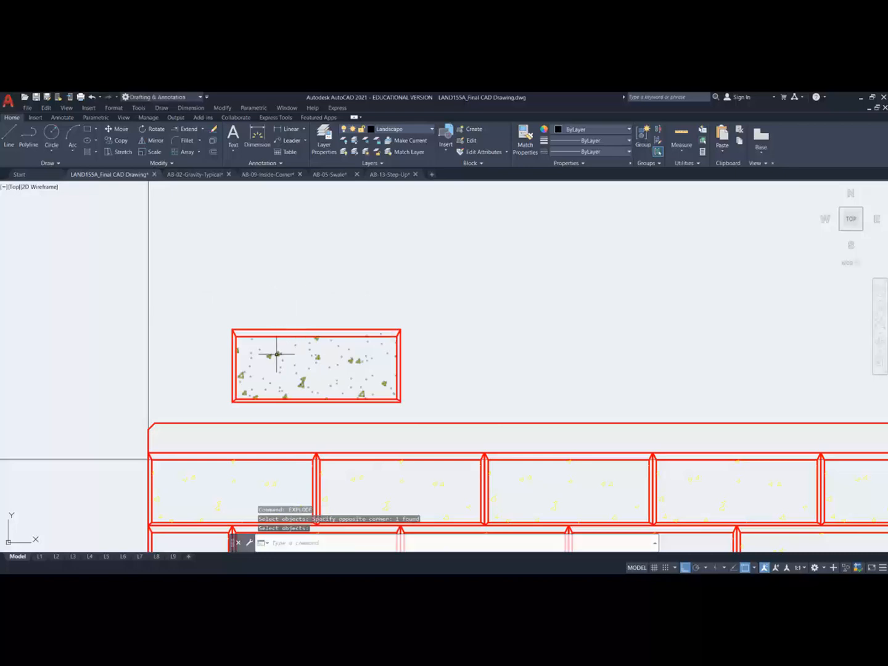
Step: Delete the hatch inside the copied block above the cap course, keeping only its outline
click(277, 355)
key(Delete)
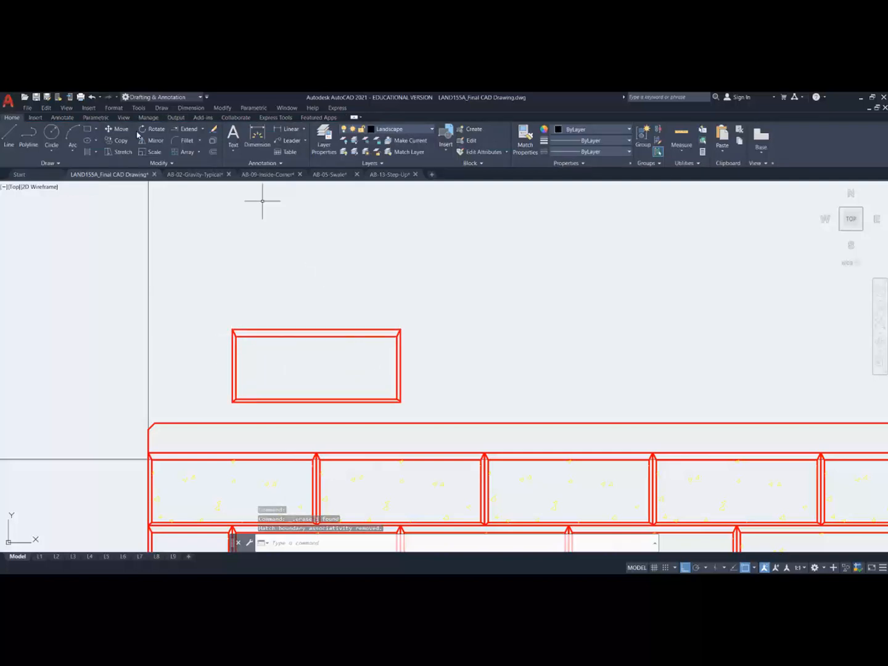
click(117, 129)
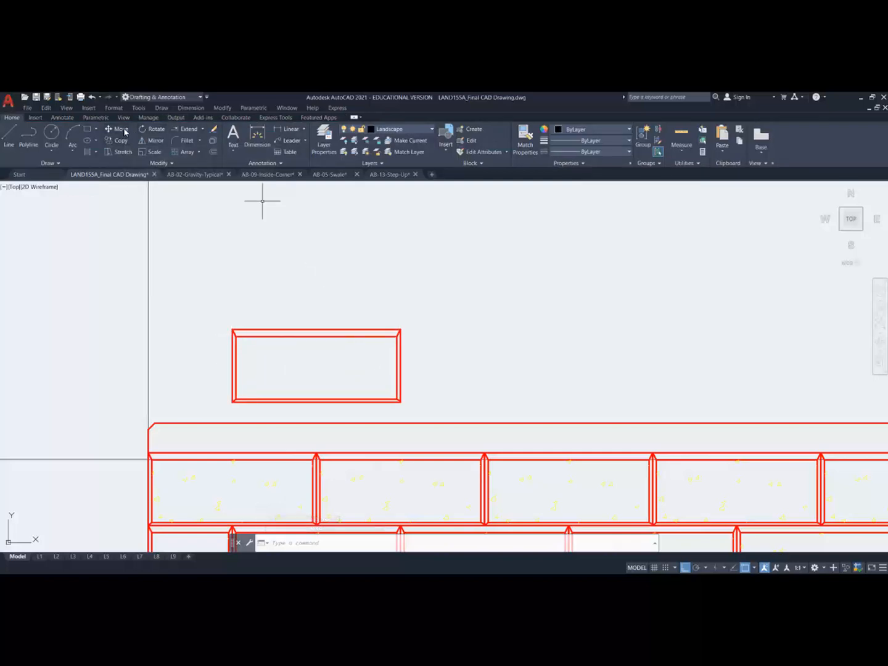
click(382, 304)
click(436, 419)
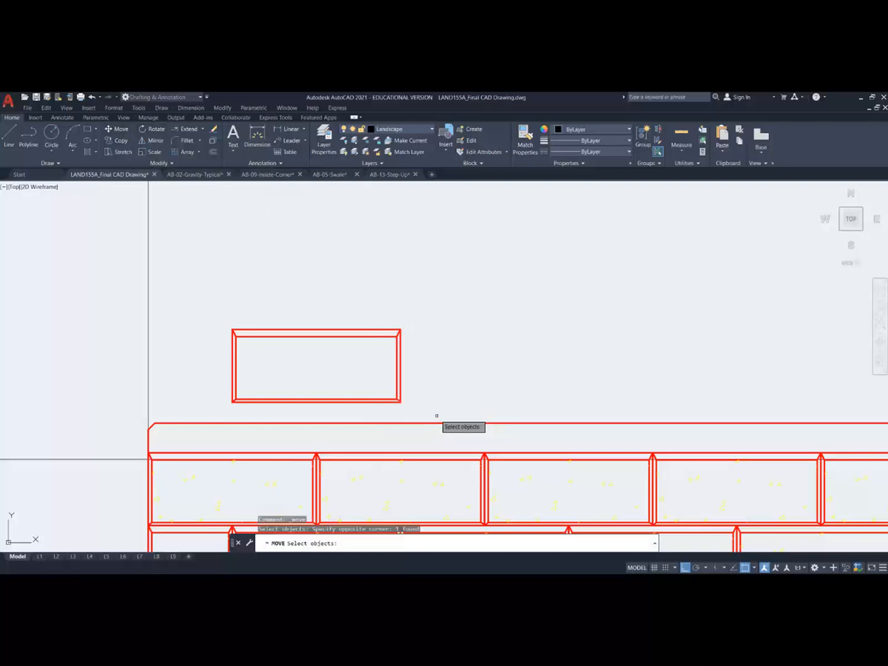
key(Return)
click(397, 329)
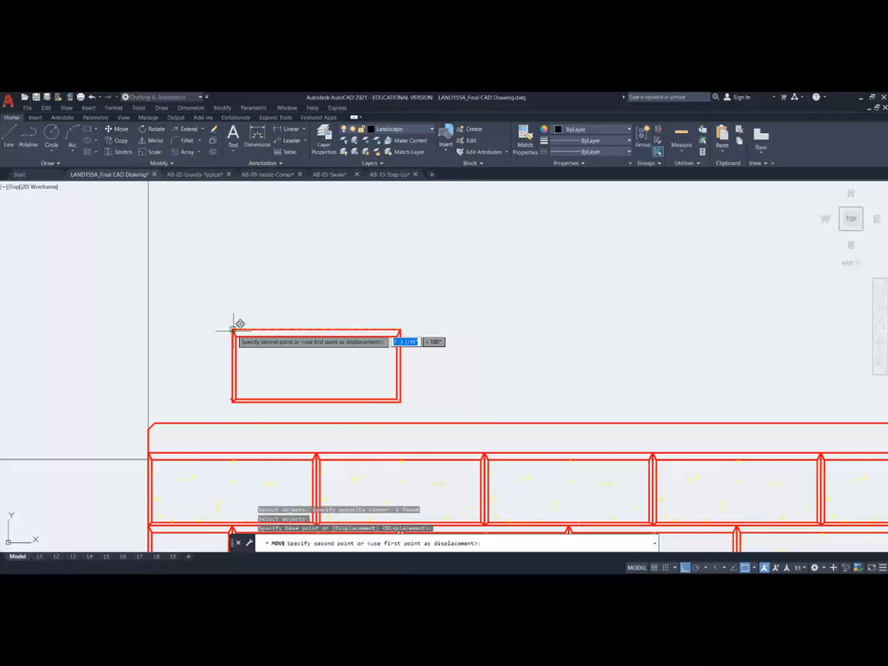
key(Escape)
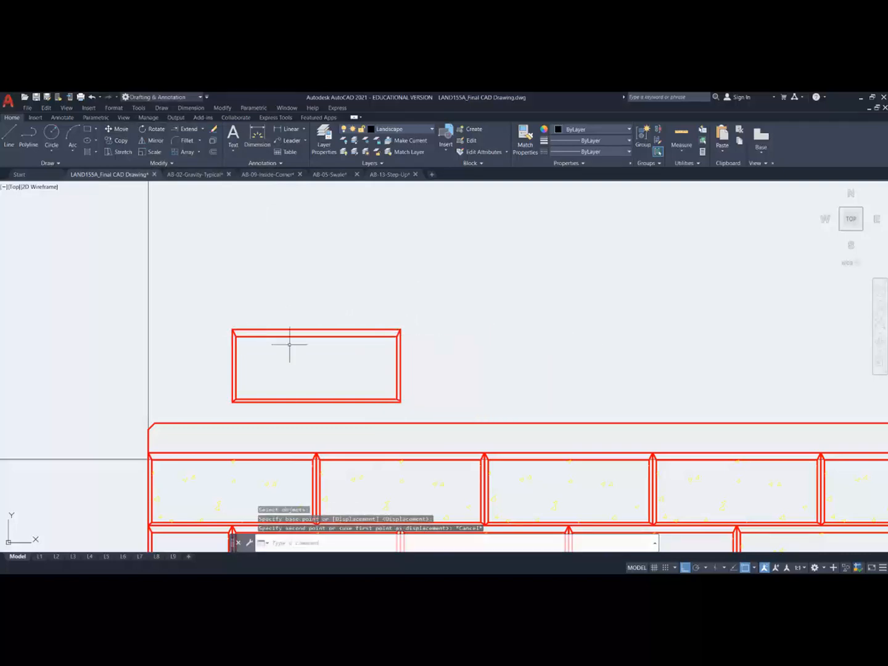
click(418, 377)
click(348, 315)
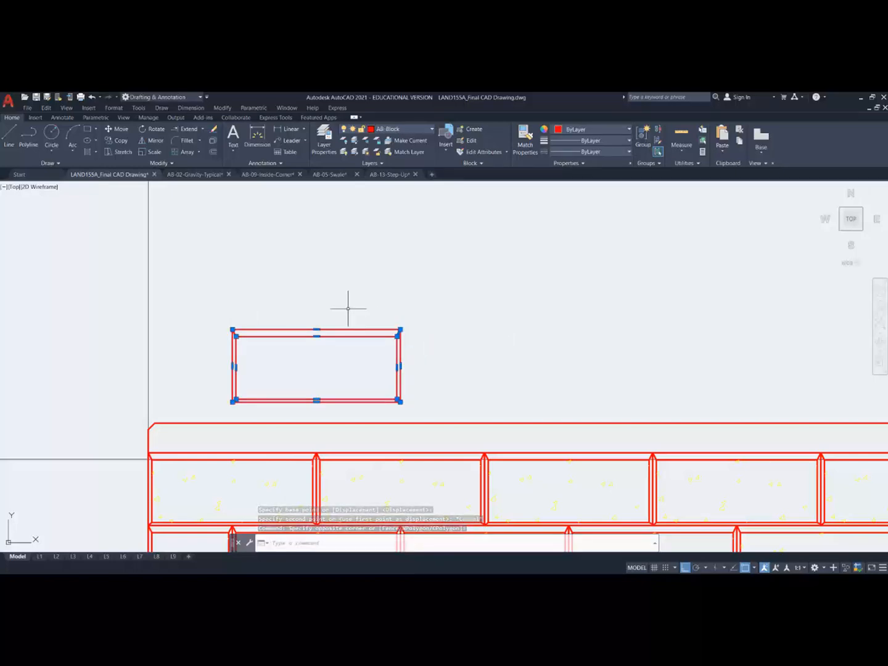
key(Escape)
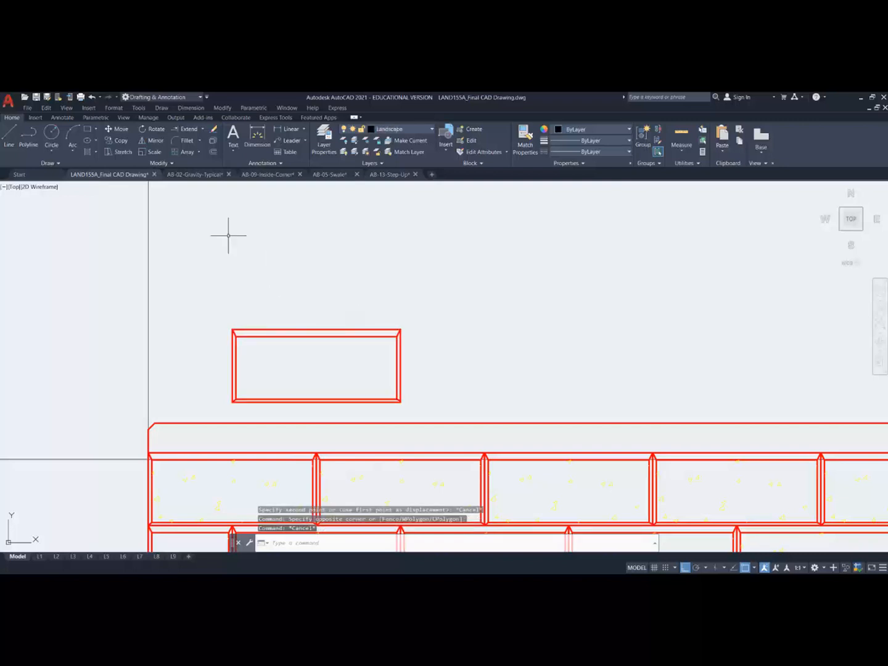
Step: Copy the empty block outline from its upper-left corner to its upper-right corner, placing a second block directly beside it
click(122, 145)
click(203, 306)
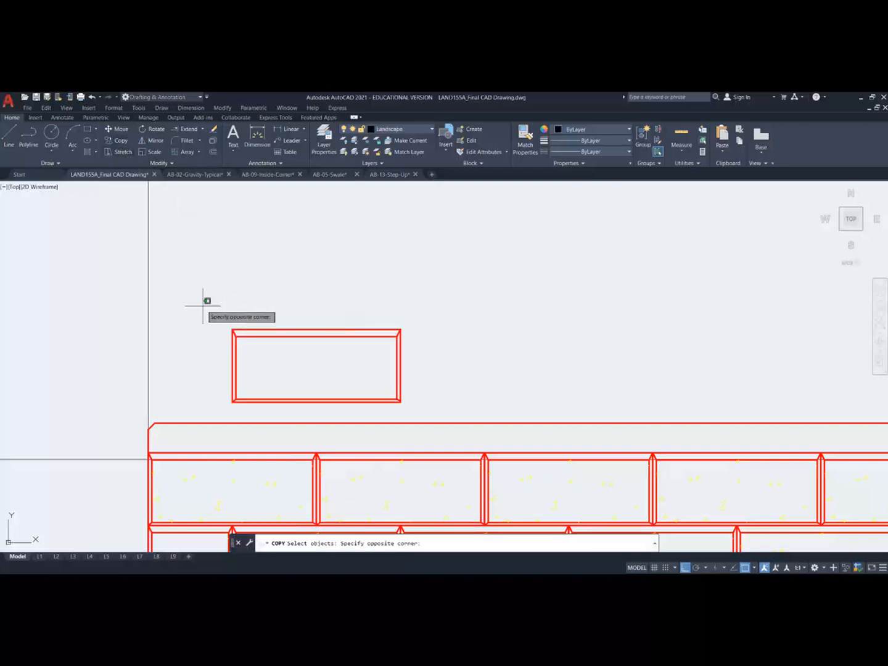
click(404, 403)
key(Return)
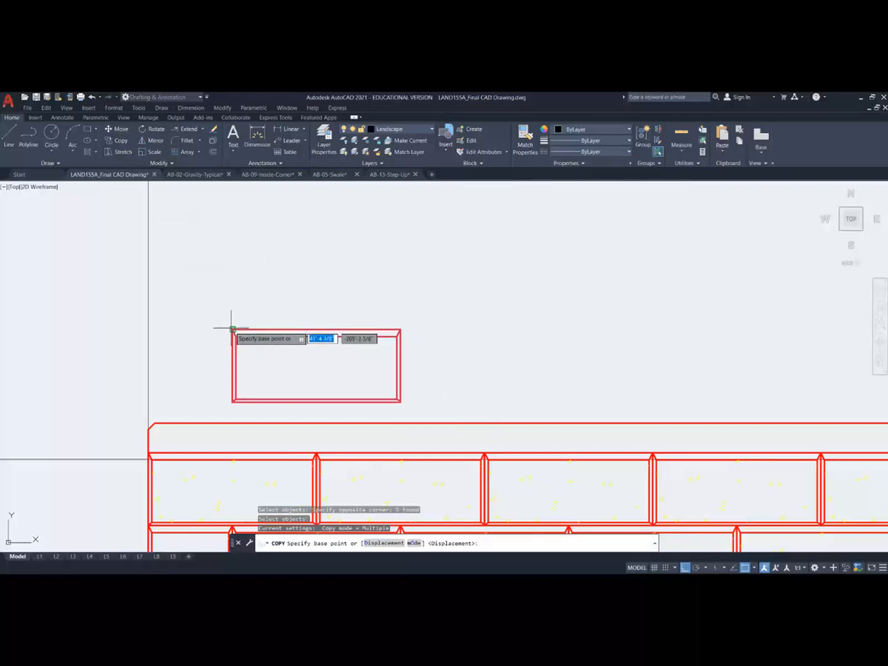
click(233, 330)
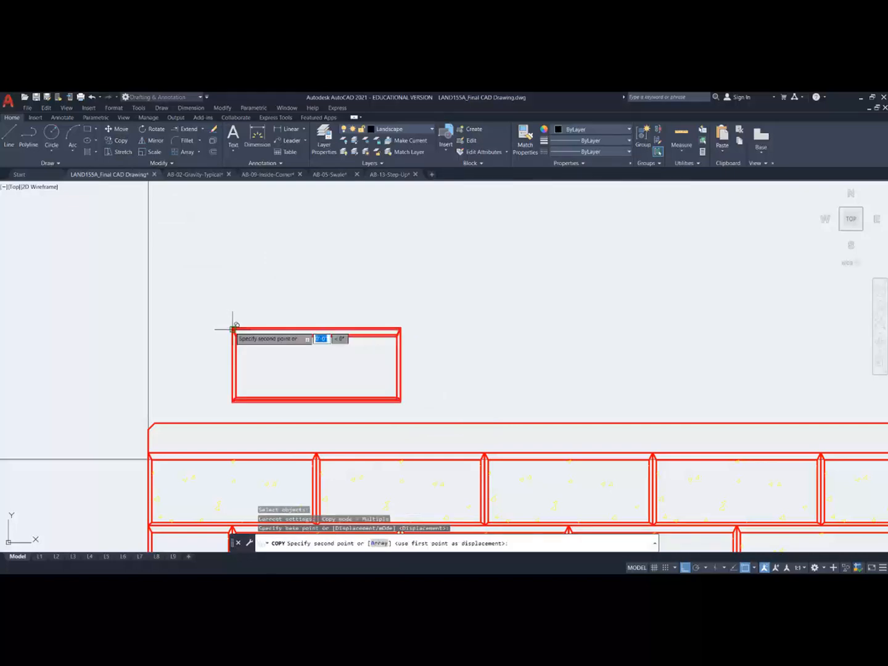
click(401, 330)
key(Escape)
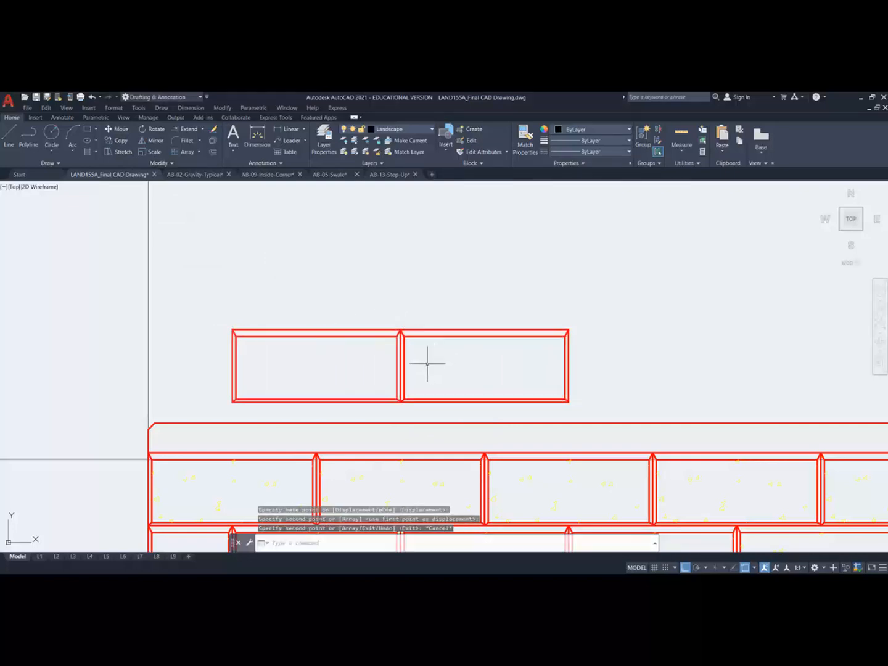
Step: Try exploding the outlines of the two adjoining blocks above the cap course
middle_drag(427, 364, 364, 345)
scroll(356, 357, up, 2)
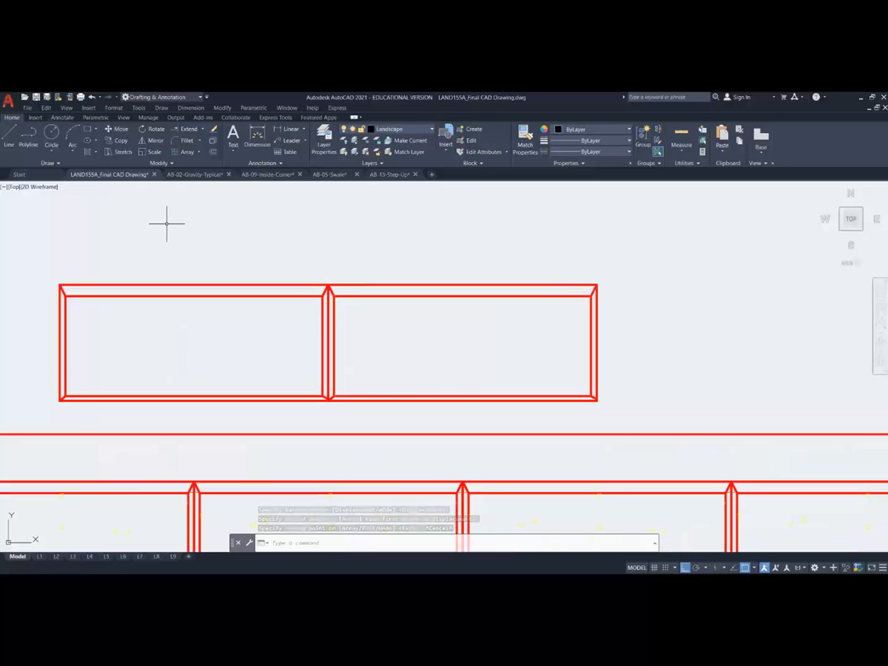
text(EXPL)
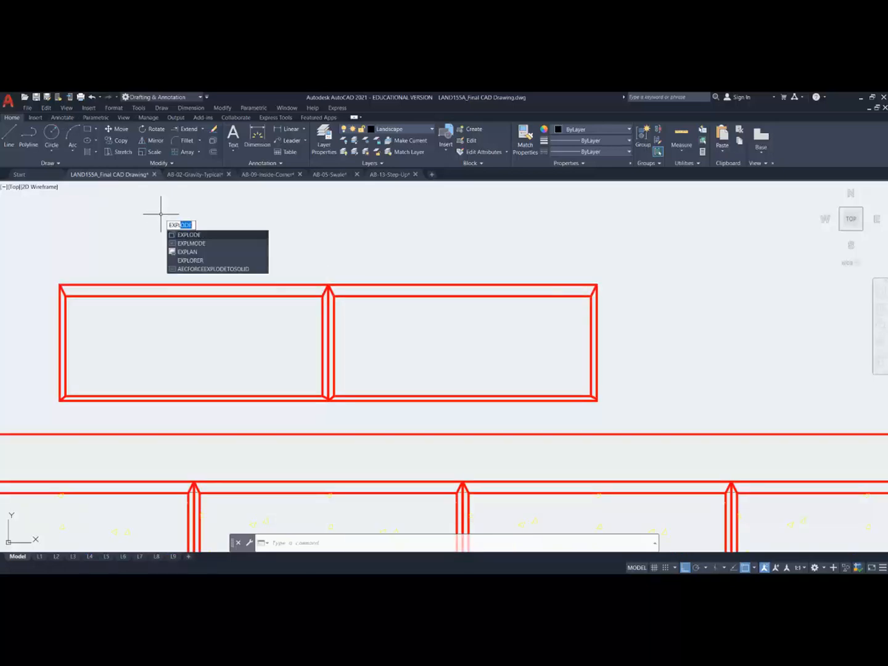
text(Ode)
key(Return)
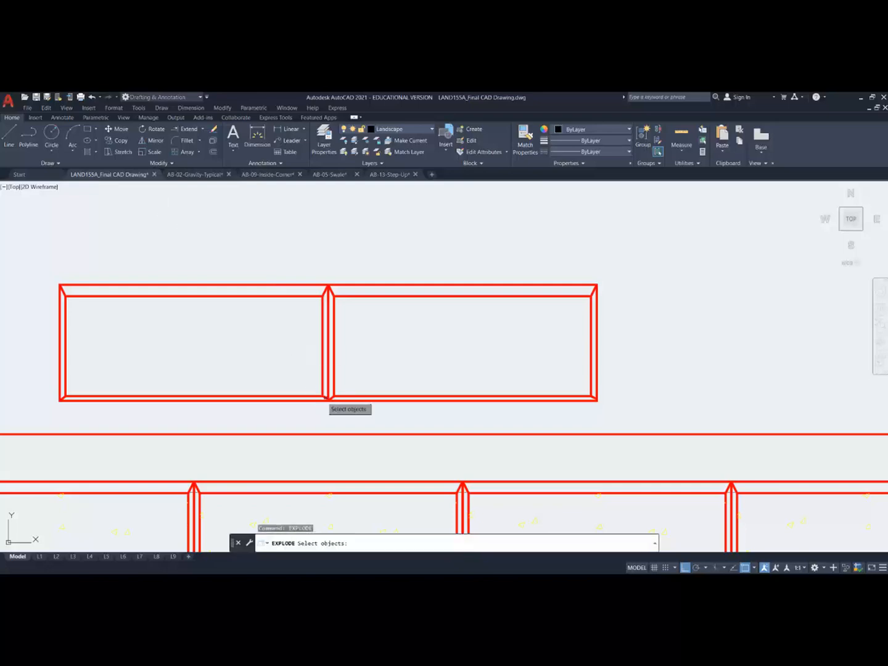
click(375, 413)
click(294, 254)
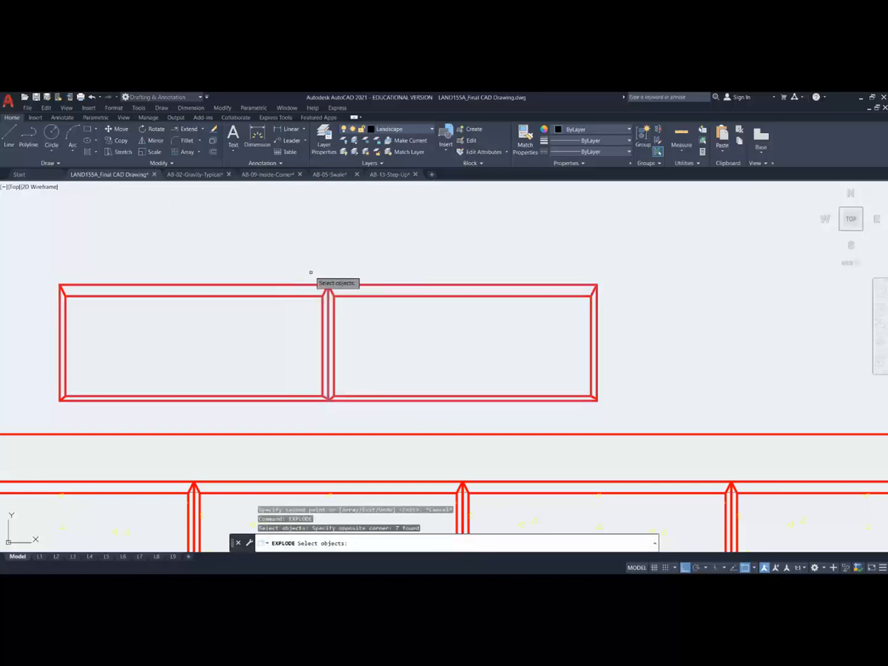
key(Return)
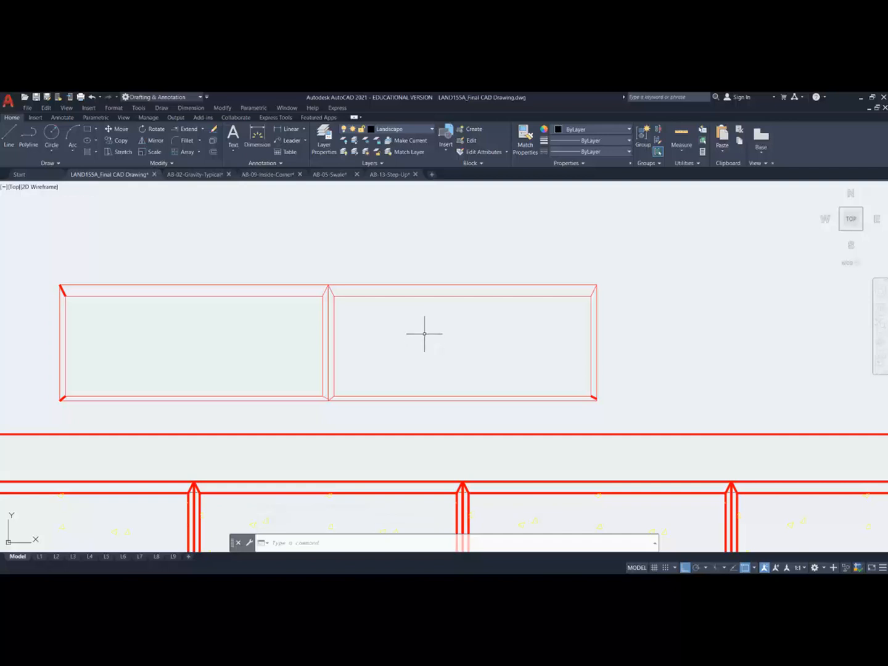
key(ctrl+z)
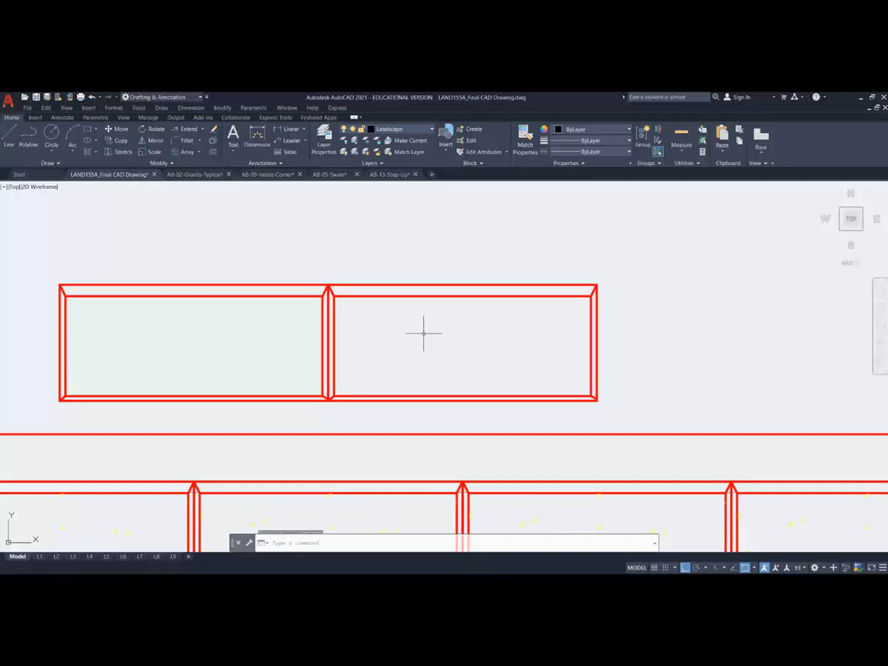
mouse_move(267, 175)
click(311, 221)
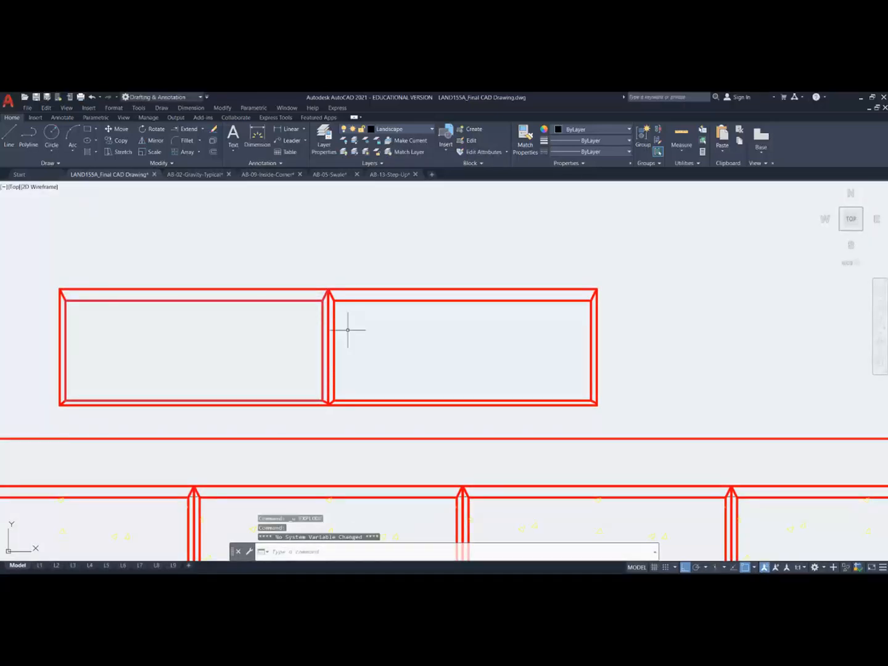
scroll(346, 330, up, 2)
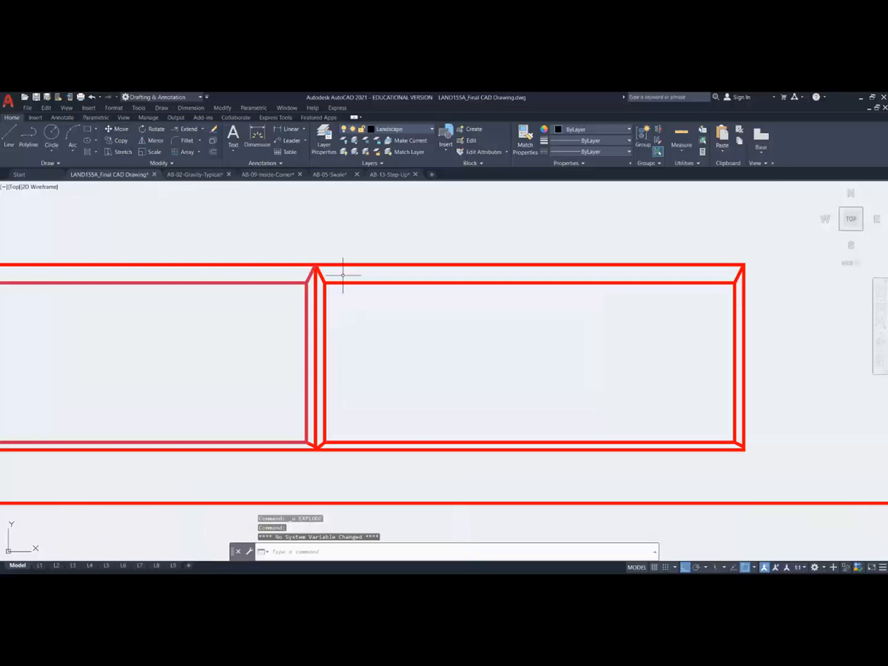
click(320, 272)
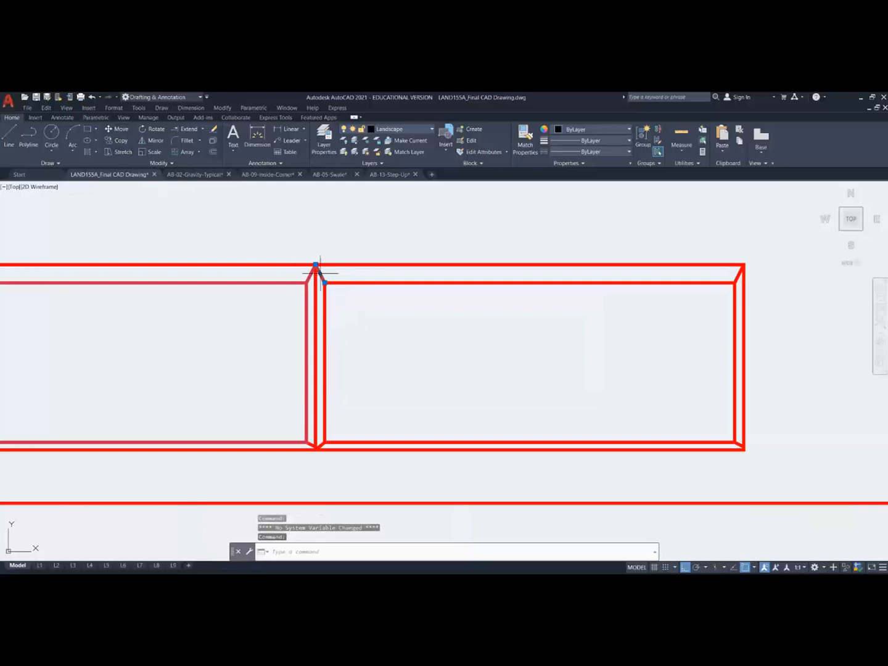
key(Escape)
click(350, 284)
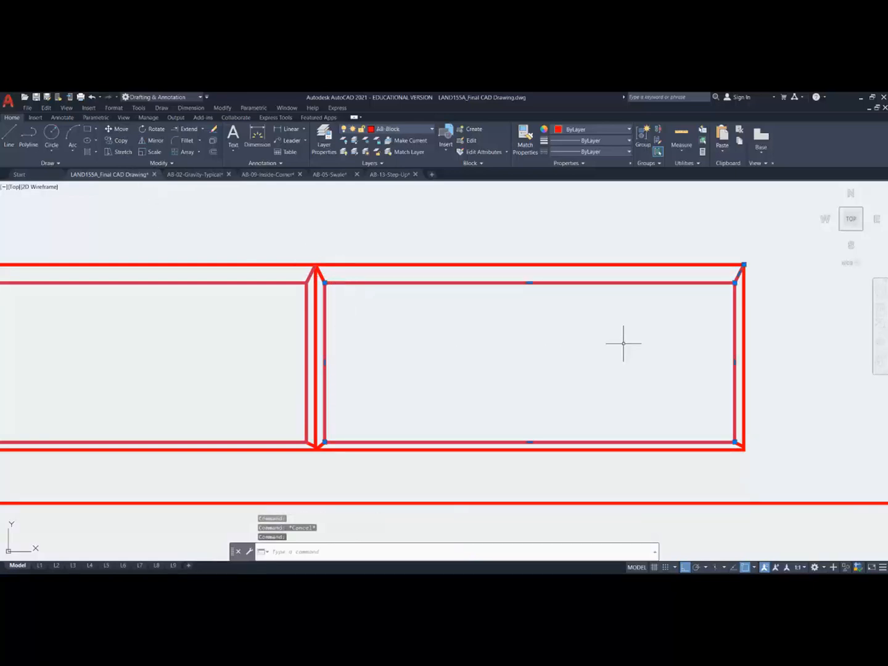
key(Escape)
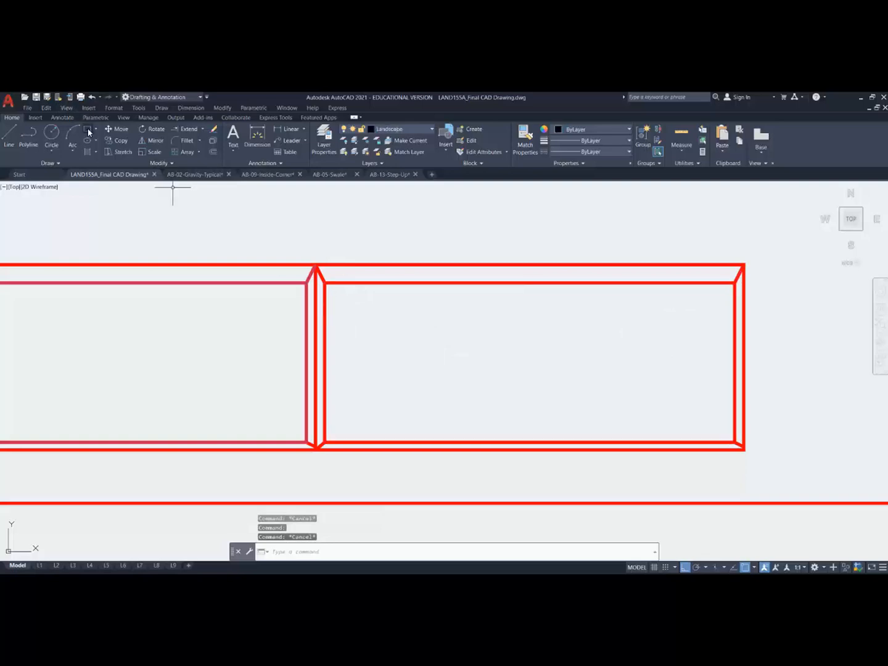
Step: Draw a narrow rectangle about 15/16" wide and 9" tall around the joint between the two block outlines
click(88, 131)
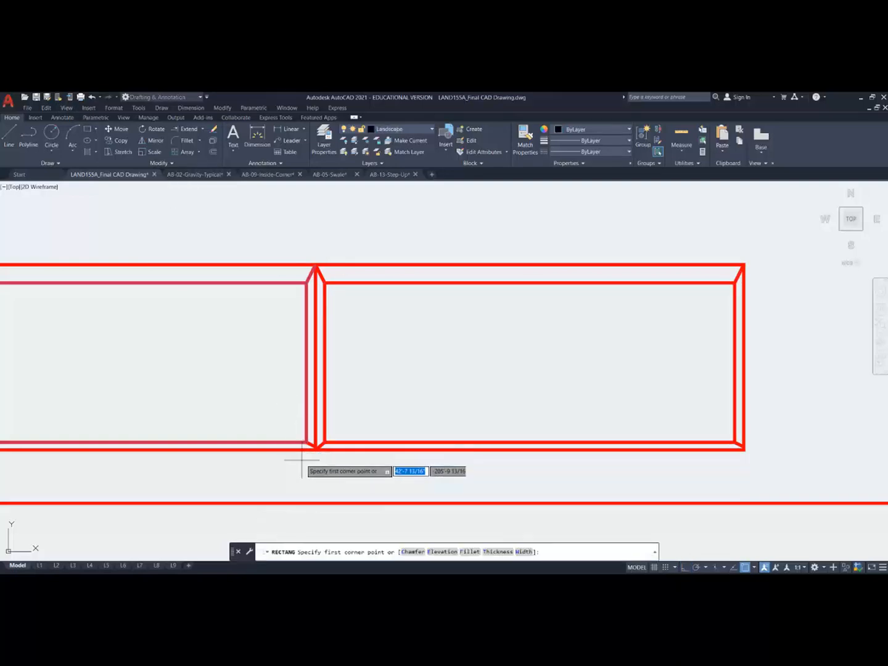
click(303, 460)
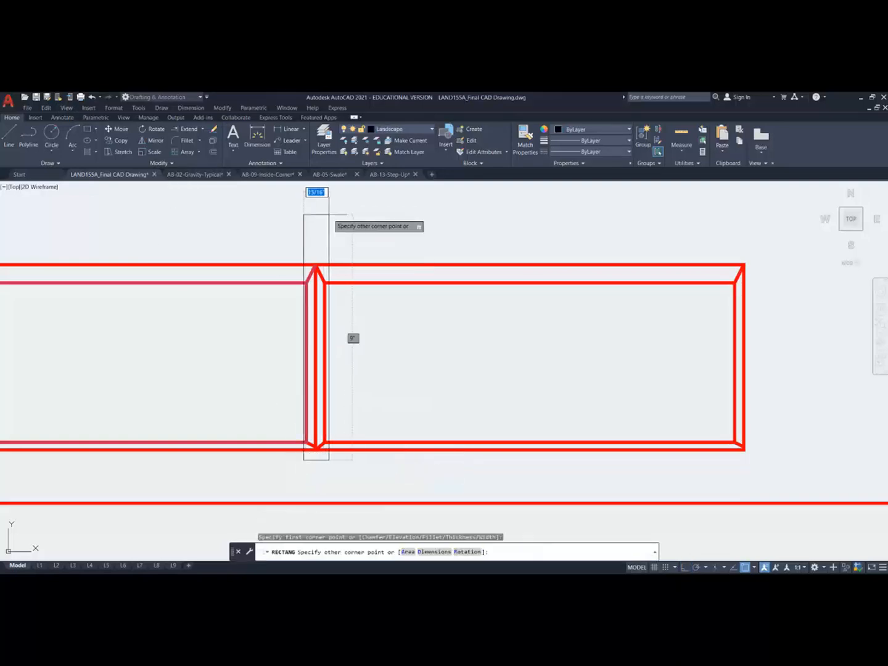
click(328, 213)
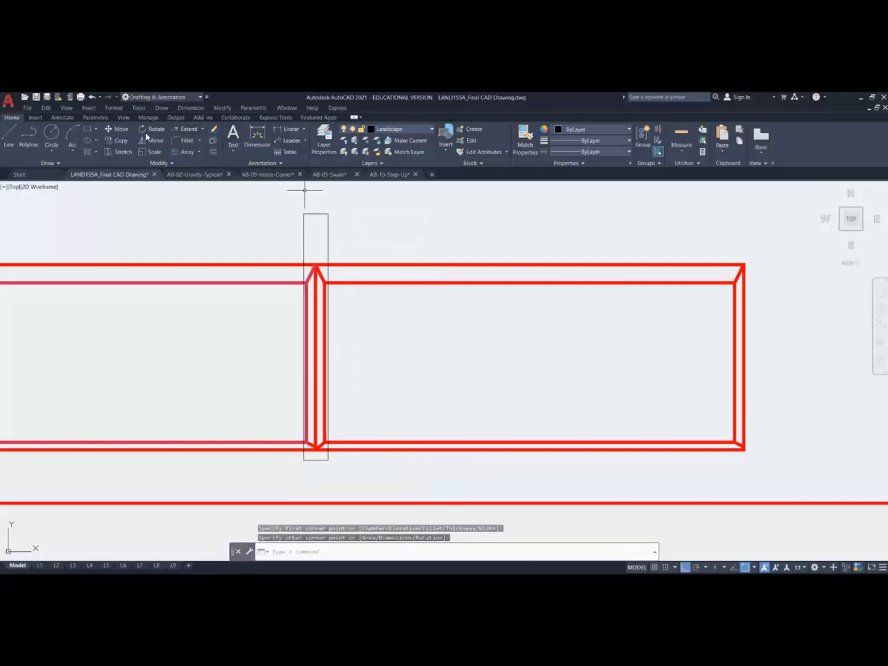
Step: Trim both block outlines on either side of the narrow rectangle, using it as the cutting edge and keeping the joint lines inside
click(202, 132)
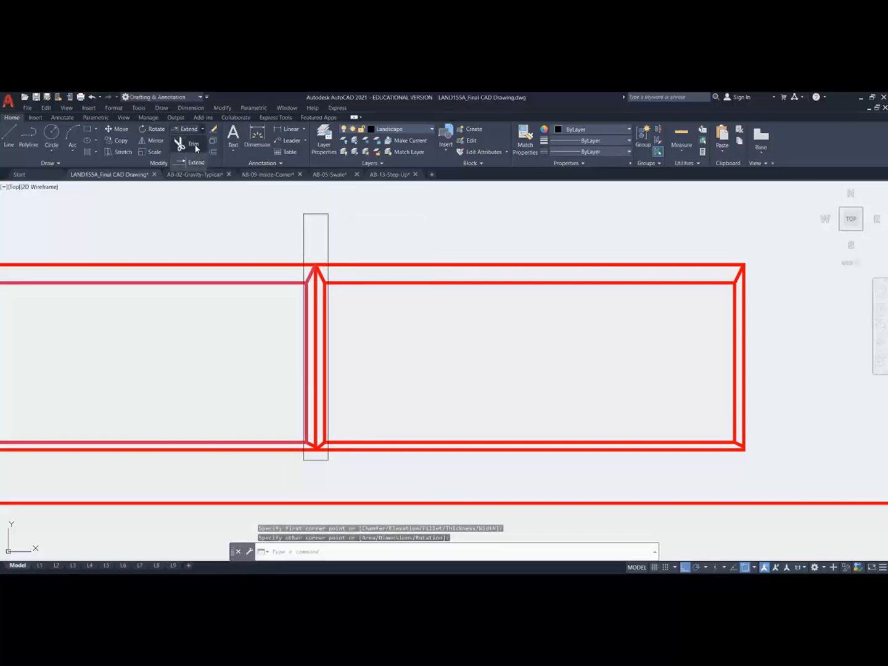
click(188, 144)
click(329, 229)
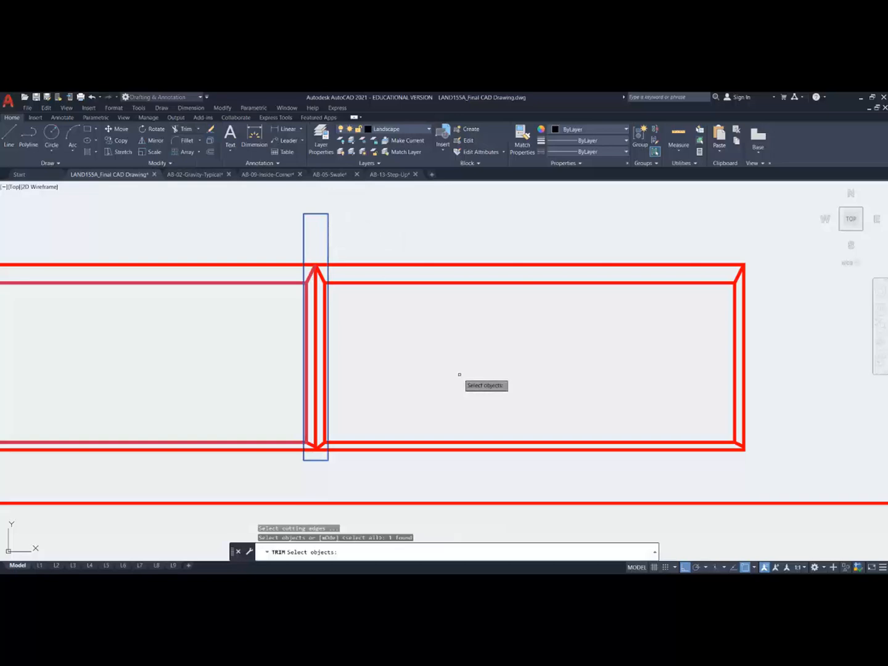
key(Return)
click(459, 373)
click(371, 242)
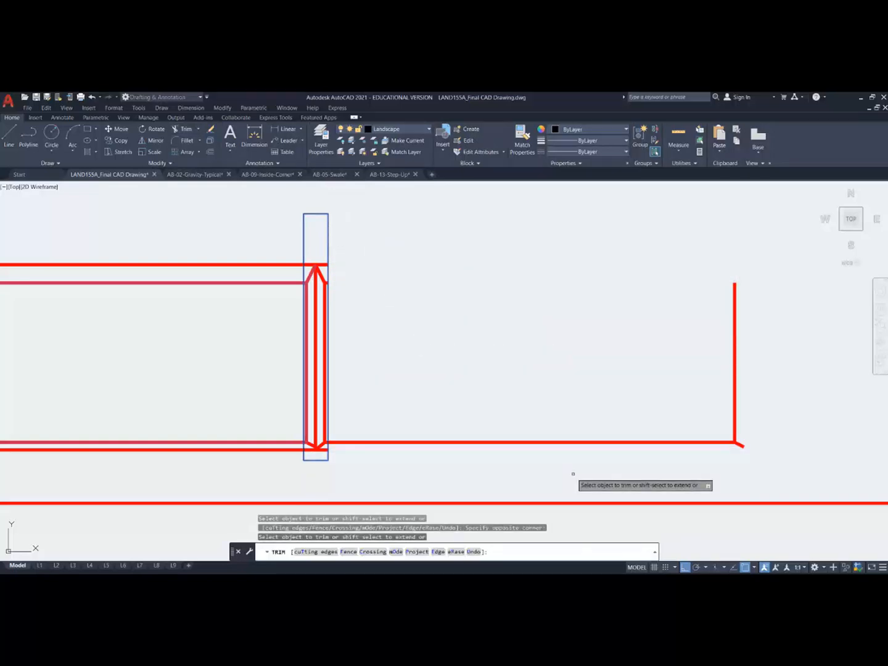
click(575, 474)
click(476, 369)
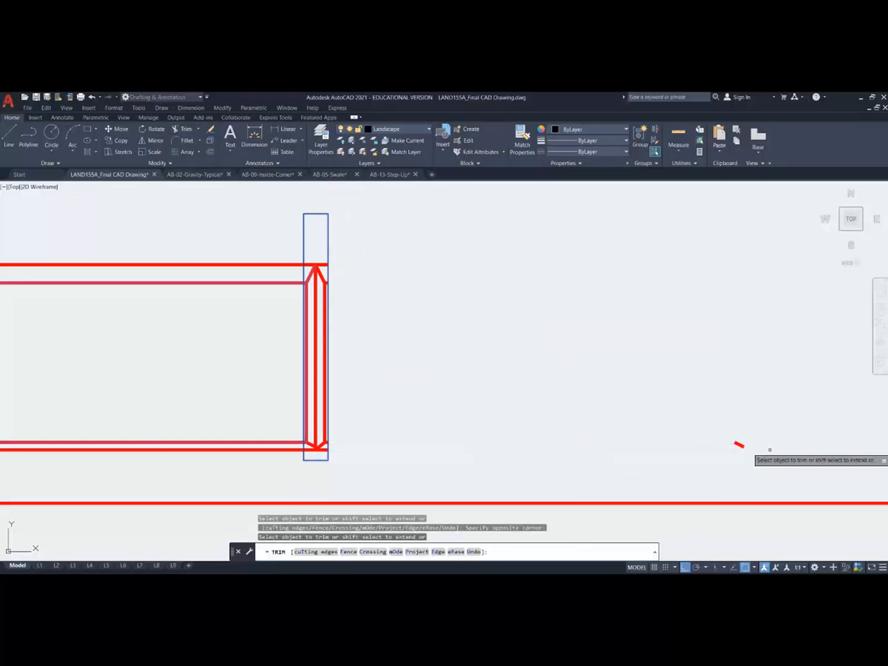
click(765, 452)
click(720, 425)
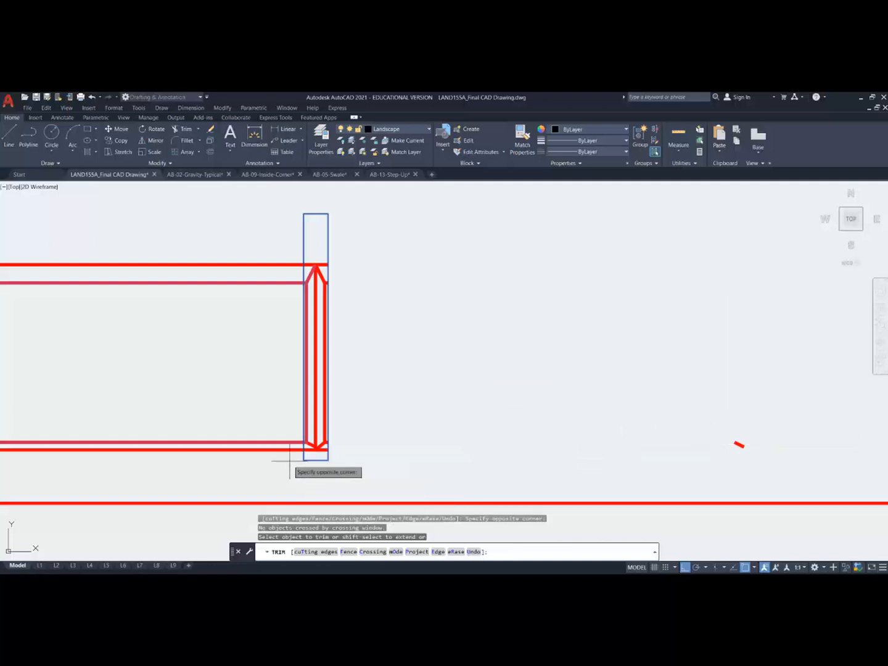
click(293, 461)
click(179, 193)
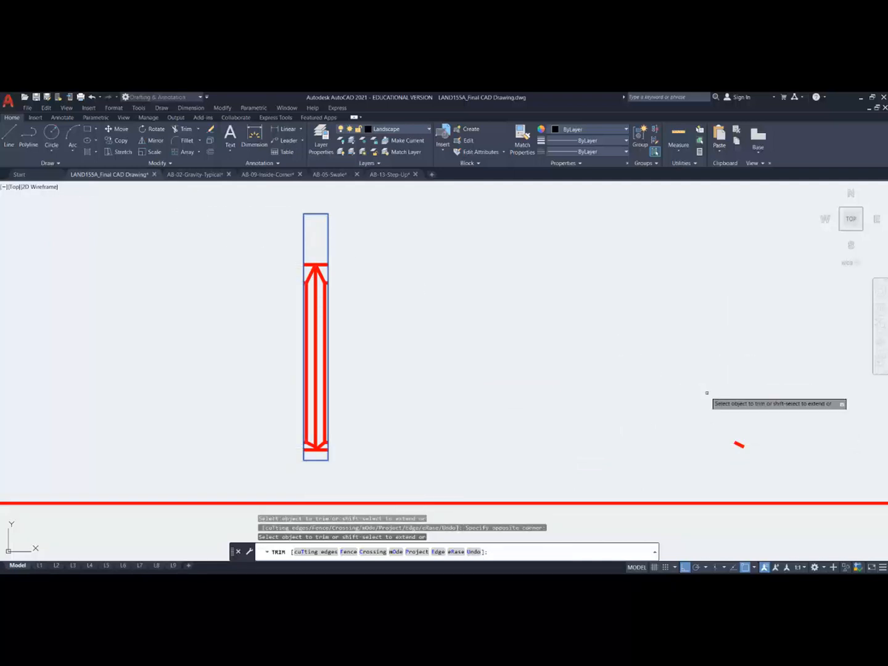
key(Escape)
Step: Delete the leftover diagonal corner segments of the two trimmed blocks on both sides of the joint
click(718, 425)
click(766, 453)
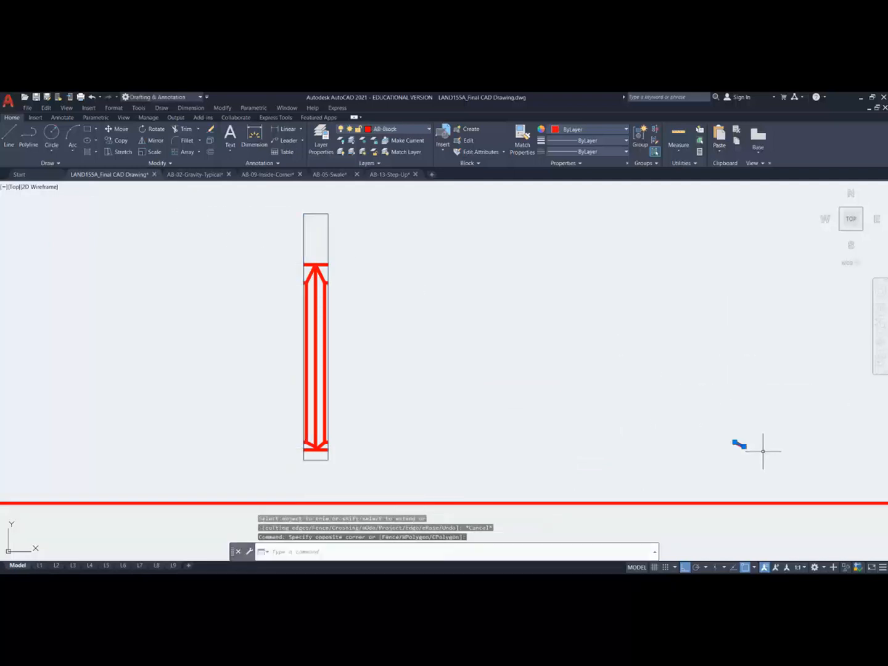
key(Delete)
scroll(500, 404, down, 3)
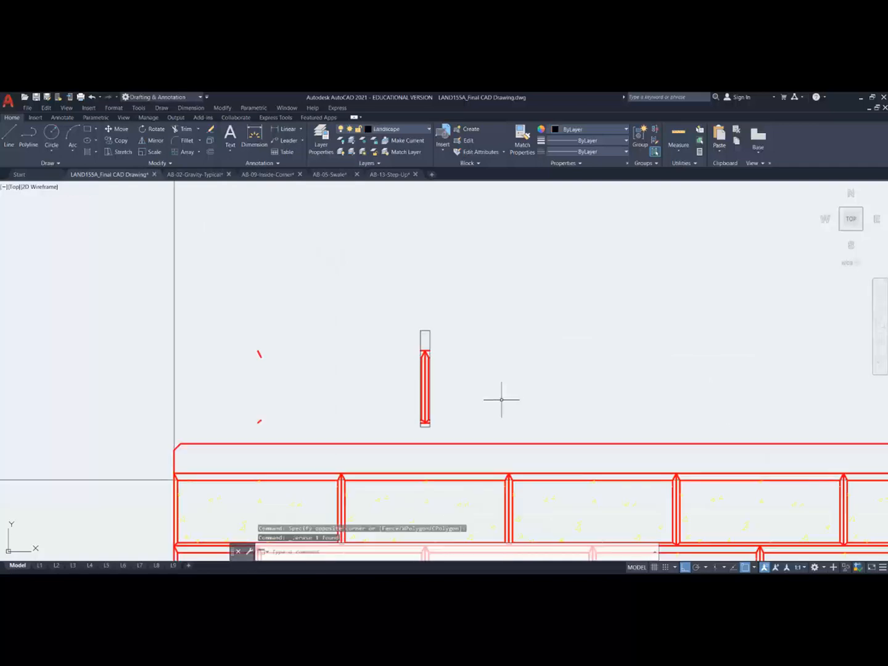
click(231, 323)
click(295, 425)
key(Delete)
Step: Remove the outer end vertex of the right-hand horizontal stub at the top of the joint's centre line
scroll(460, 403, up, 4)
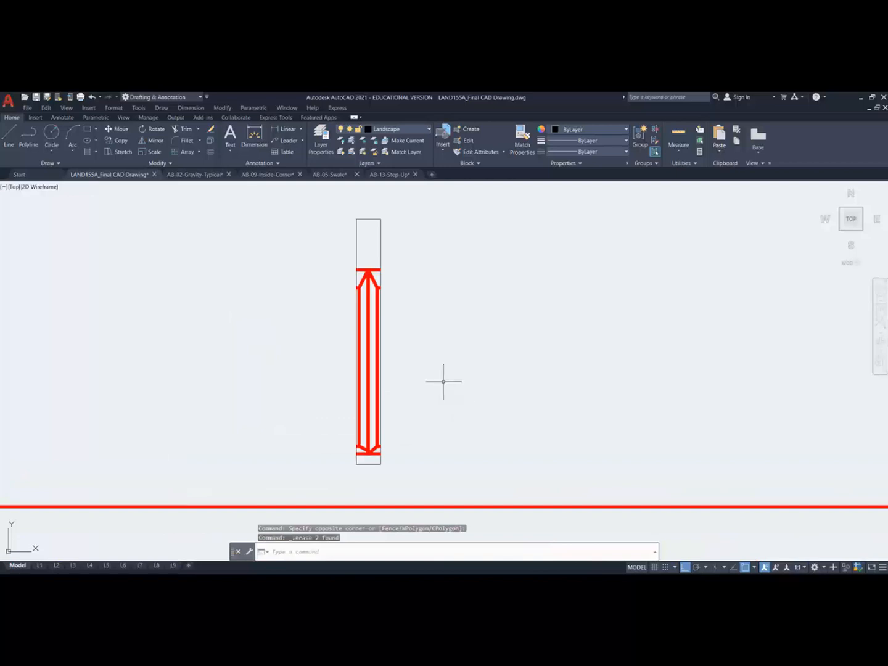
scroll(383, 260, up, 3)
click(379, 285)
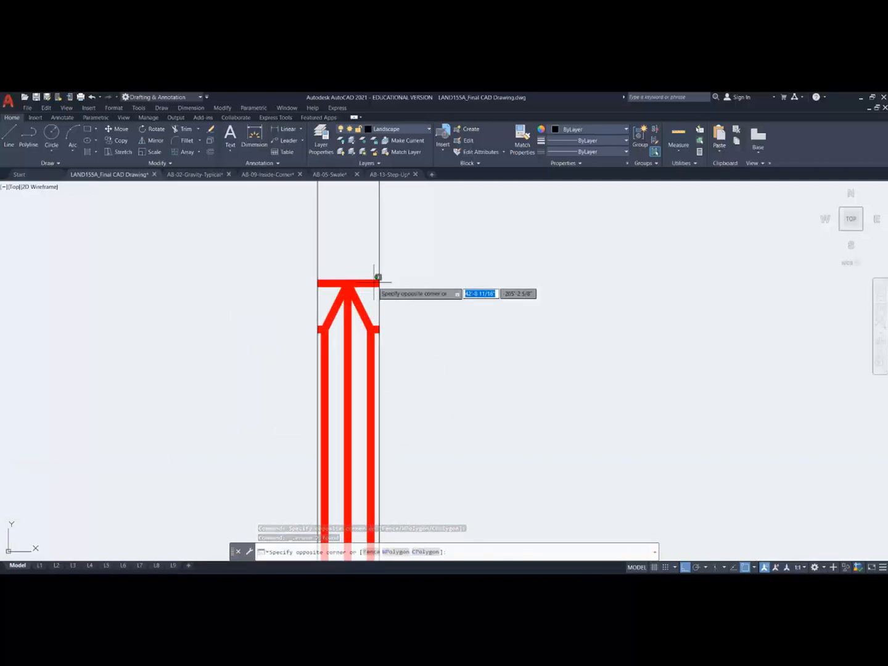
click(372, 284)
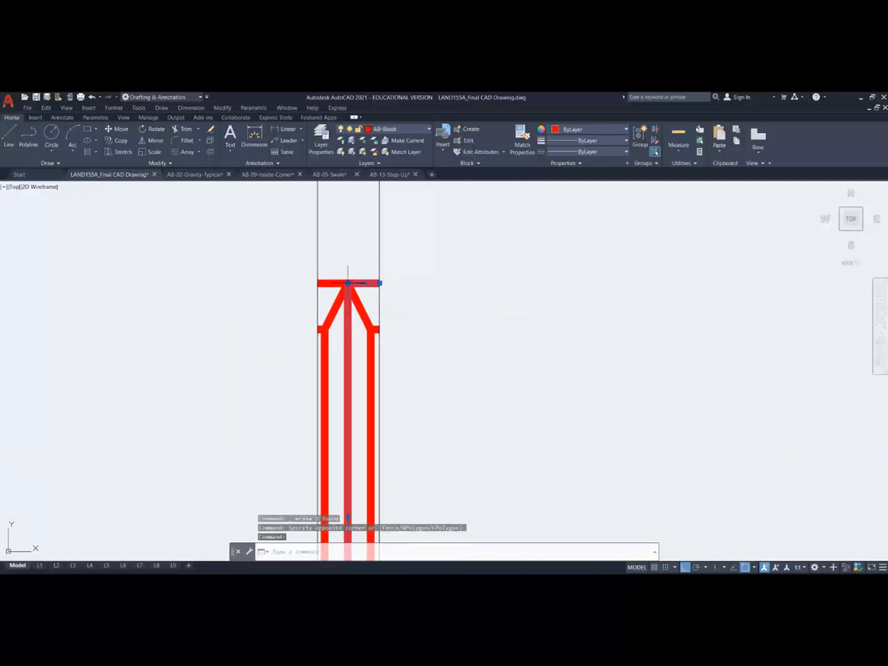
mouse_move(380, 283)
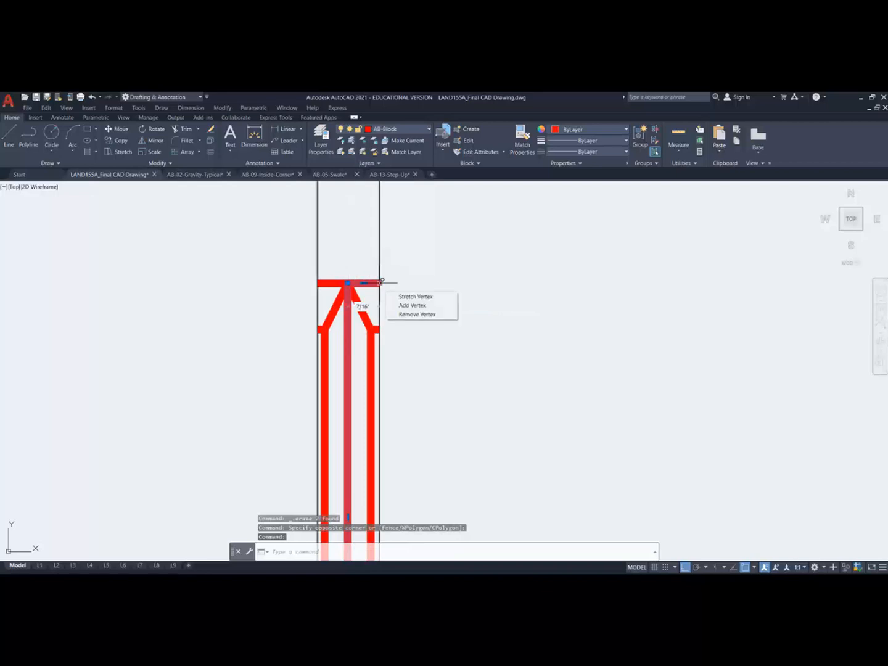
click(411, 314)
Step: Delete the left block's centre-line polyline with its horizontal stub at the top of the joint
click(322, 278)
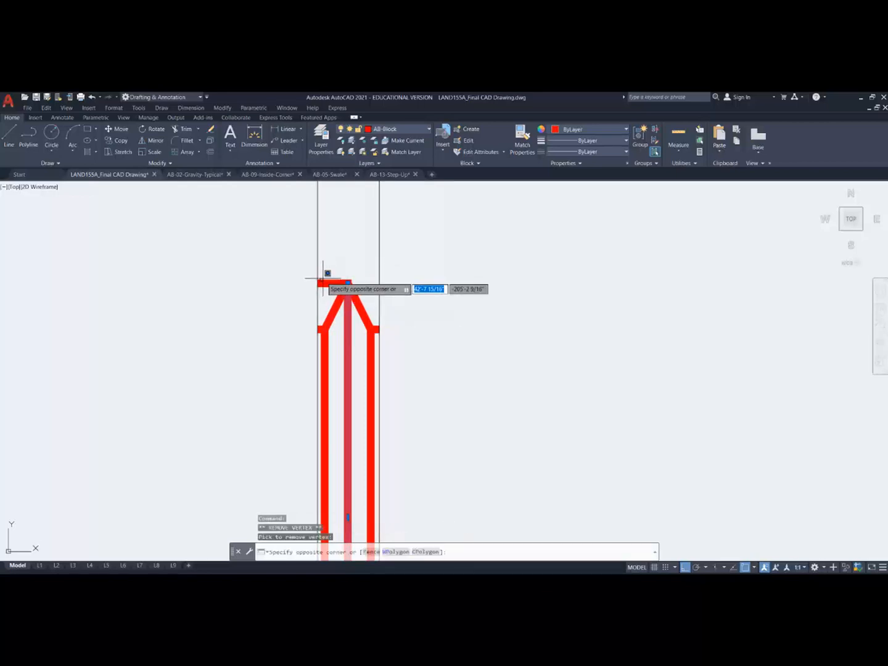
click(323, 280)
click(324, 277)
click(318, 283)
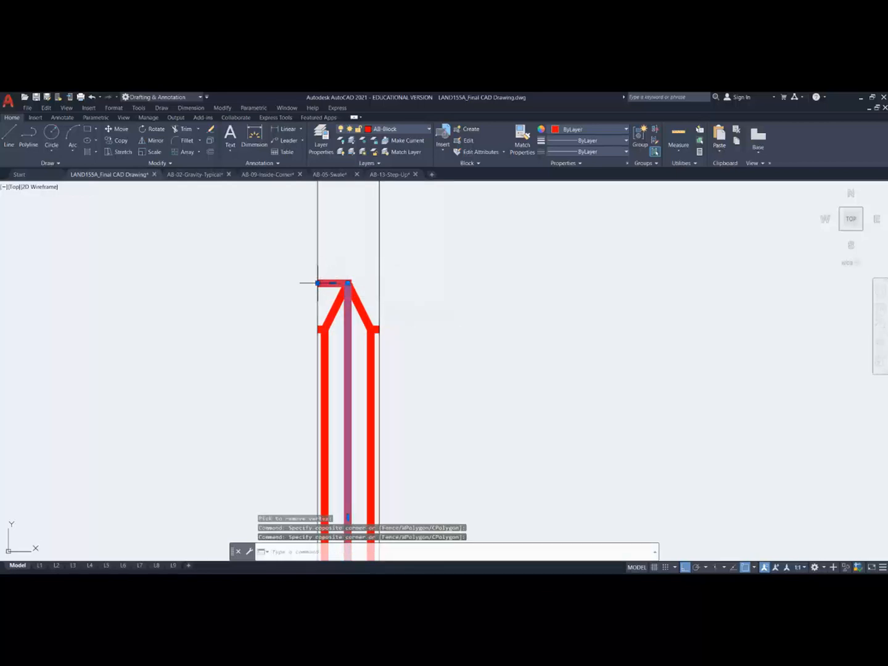
key(Escape)
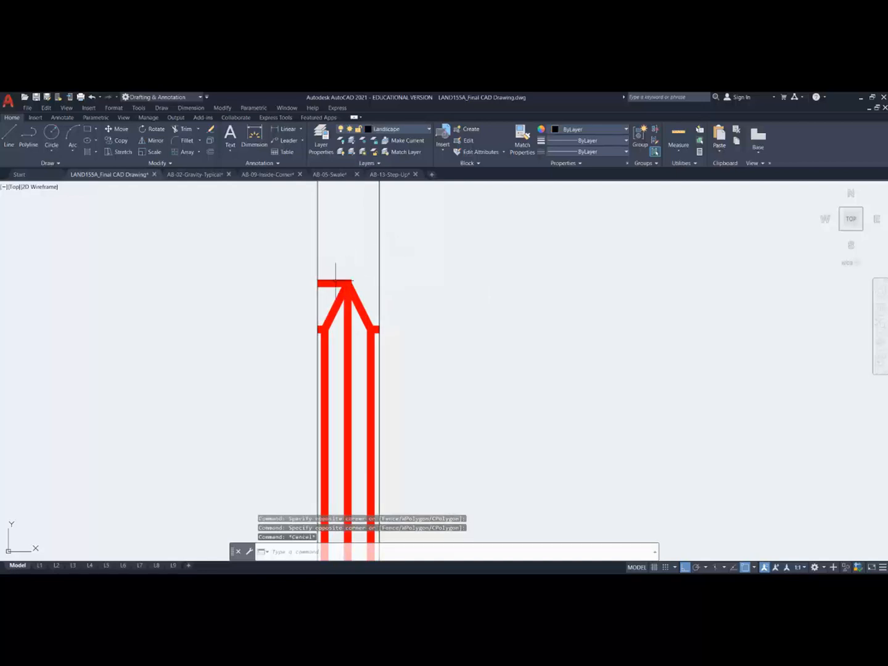
click(336, 279)
click(327, 292)
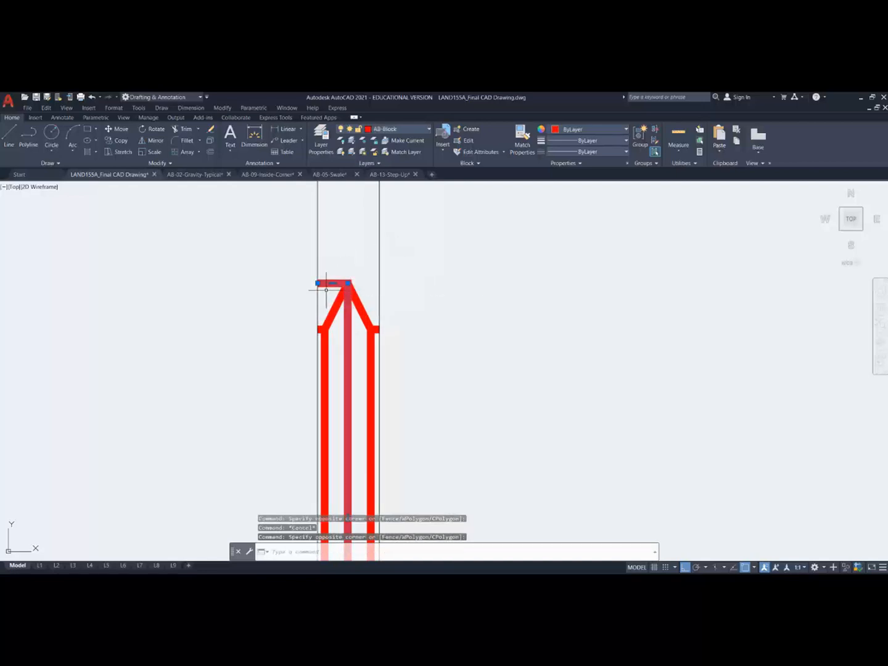
key(Delete)
Step: Remove the outer end vertex of the right-hand horizontal stub at the bottom of the joint's centre line
scroll(347, 291, down, 4)
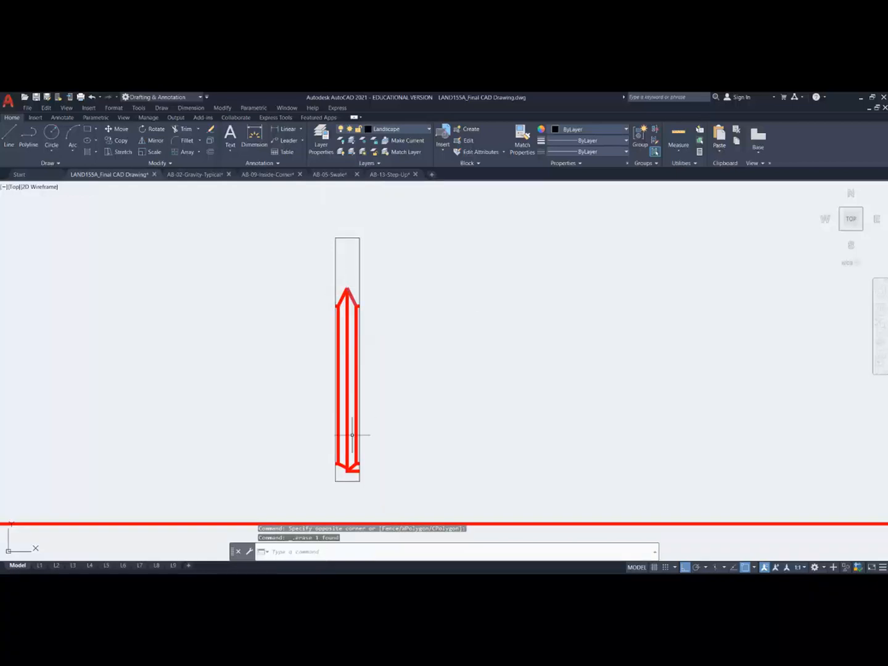
scroll(356, 484, up, 4)
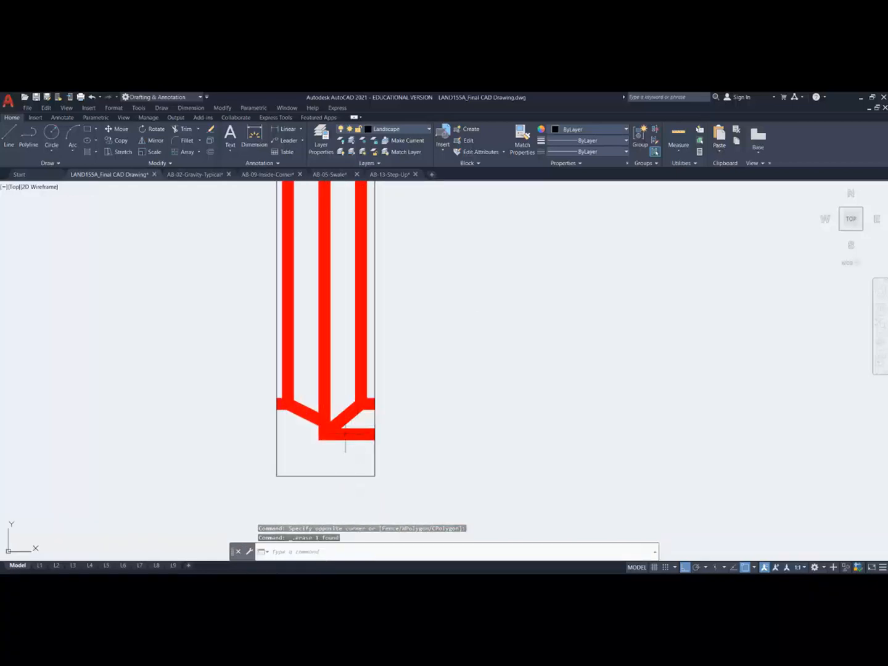
click(349, 435)
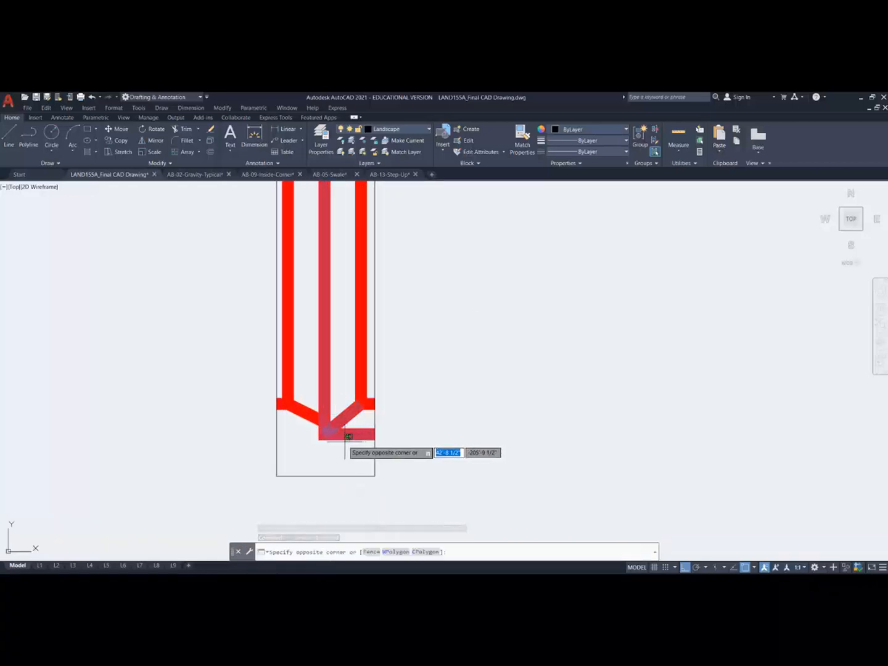
click(343, 439)
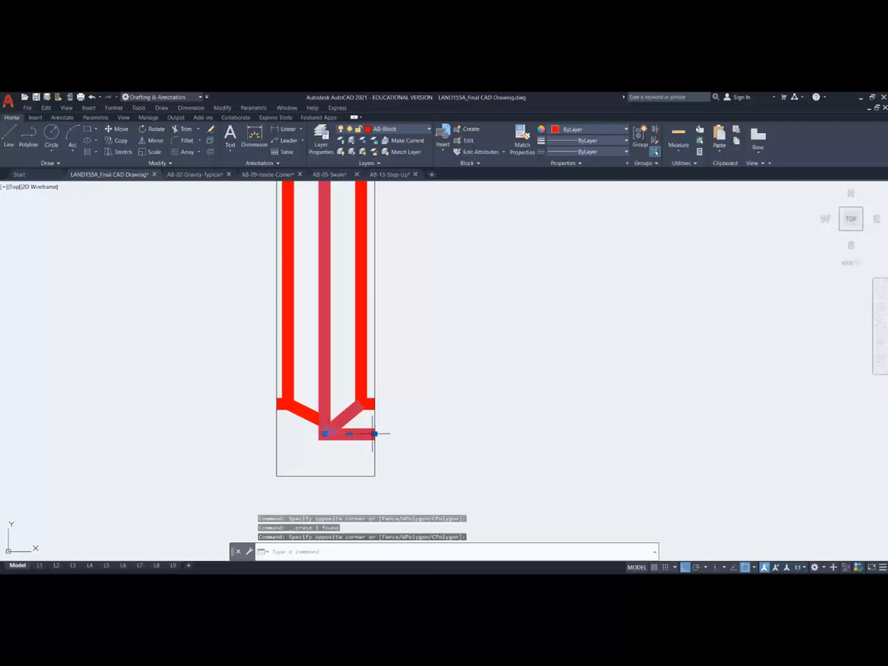
mouse_move(375, 432)
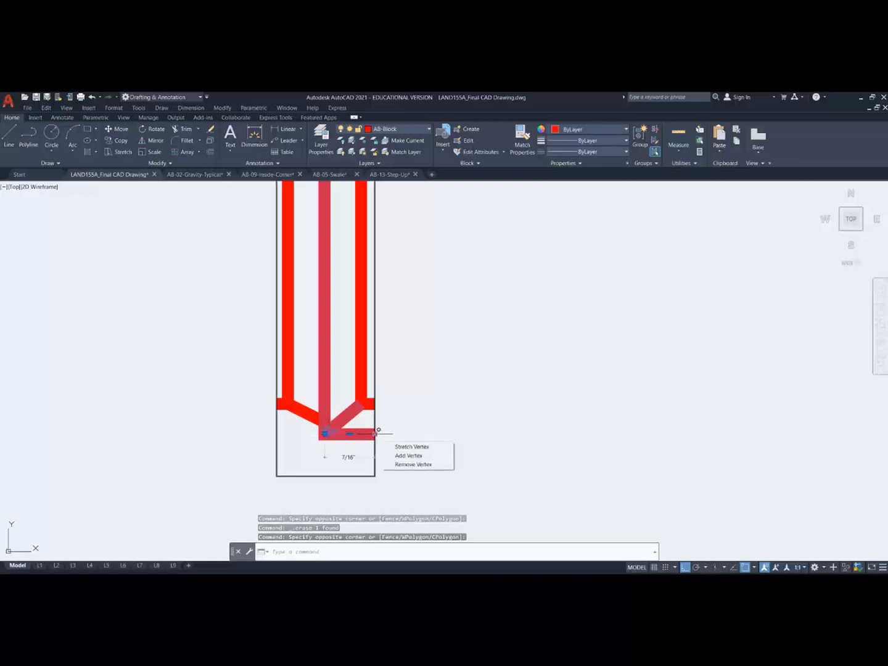
click(400, 464)
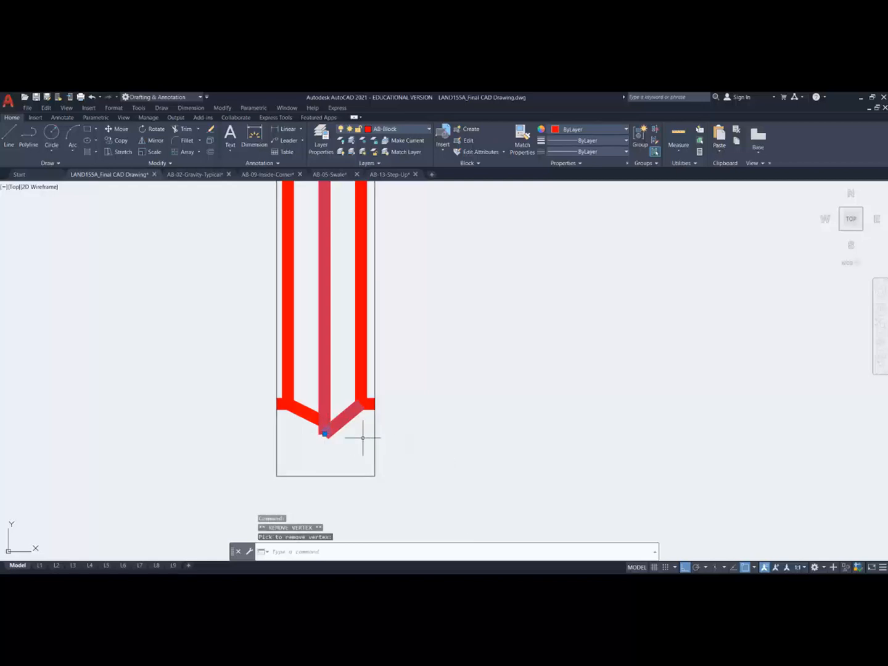
key(Escape)
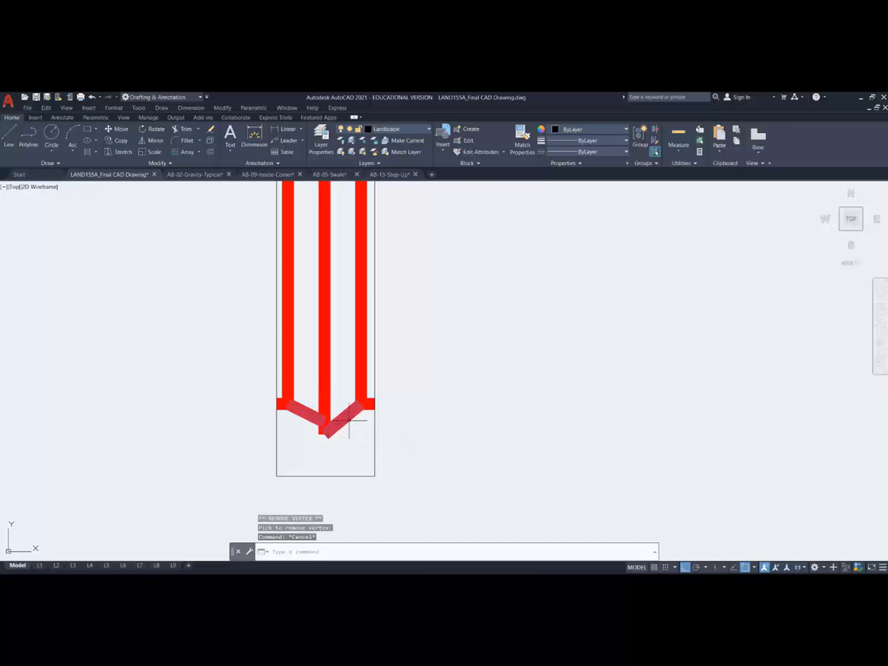
Step: Delete the right diagonal segment at the bottom of the joint
click(339, 425)
key(Escape)
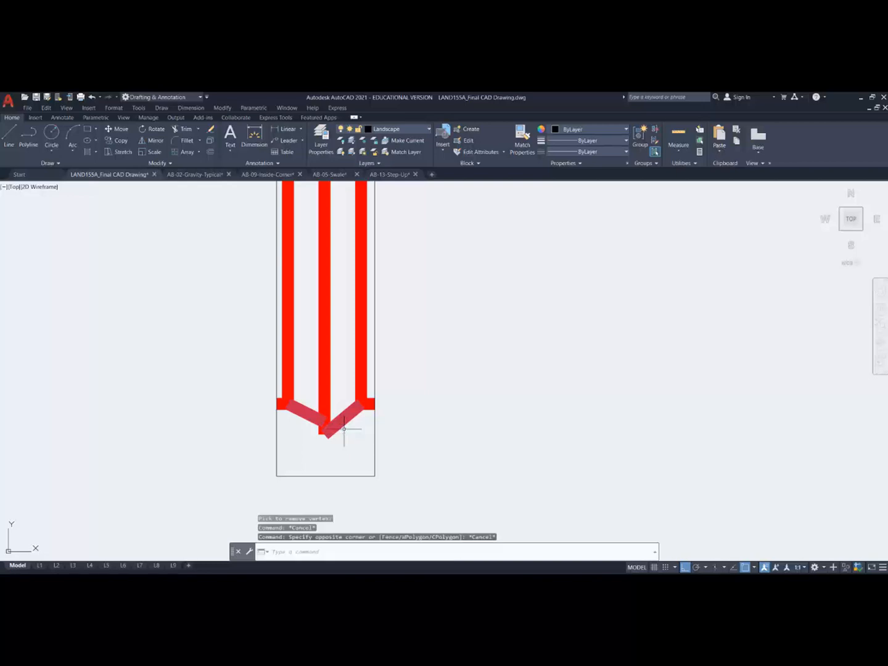
click(351, 435)
click(339, 395)
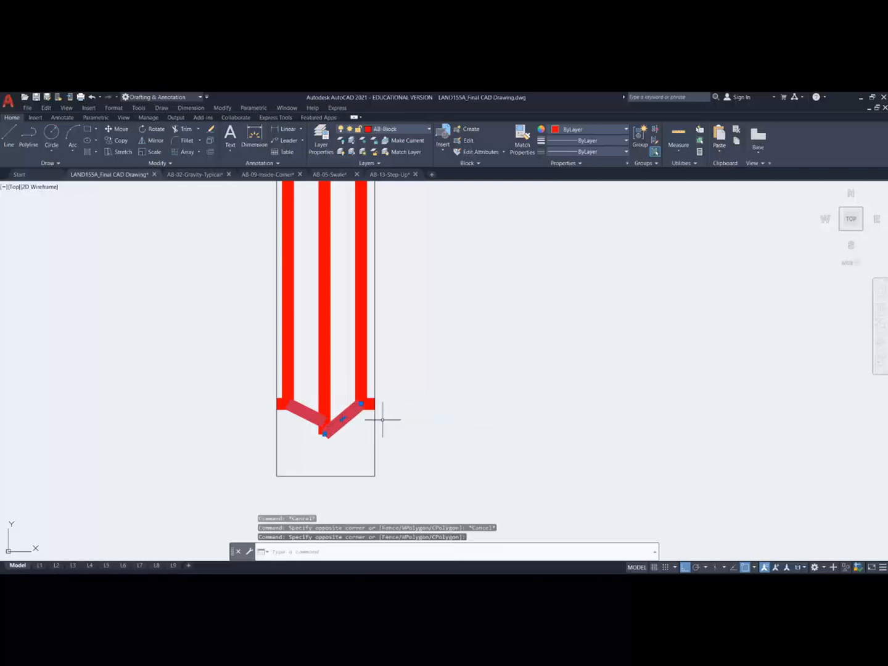
key(Delete)
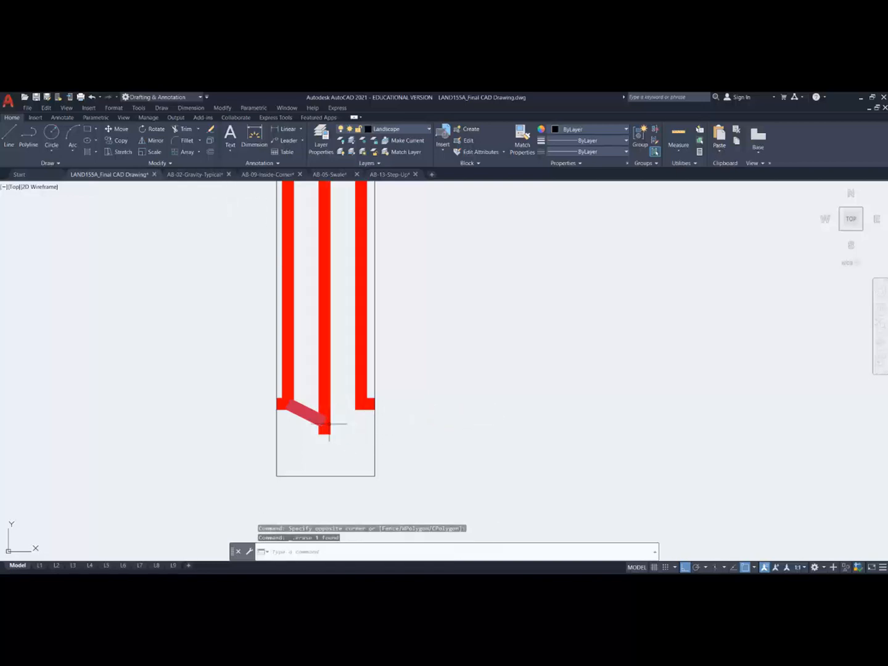
Step: Stretch the lower end of the bottom-left diagonal to the bottom endpoint of the joint's centre line
click(312, 428)
click(306, 394)
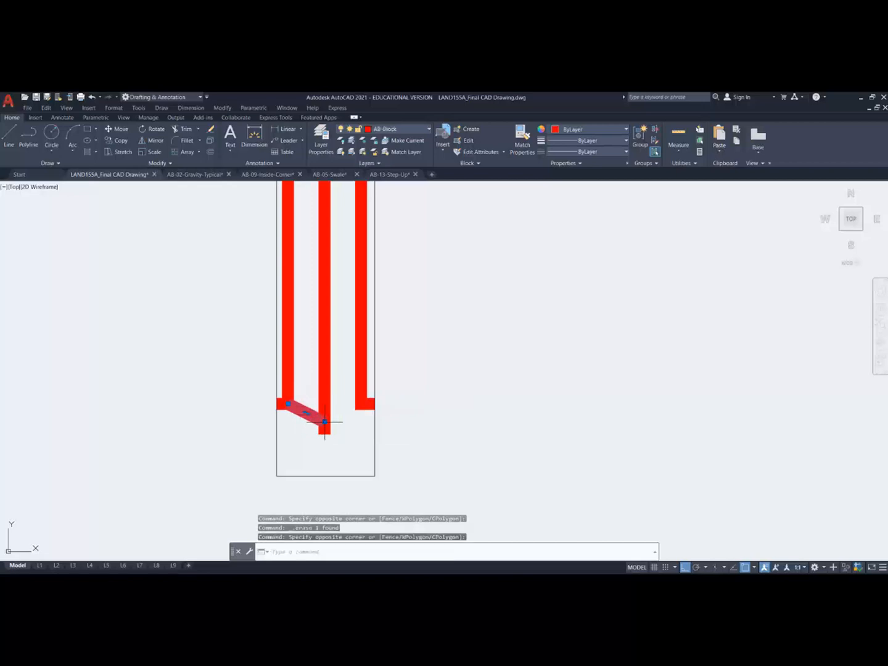
click(325, 422)
click(325, 435)
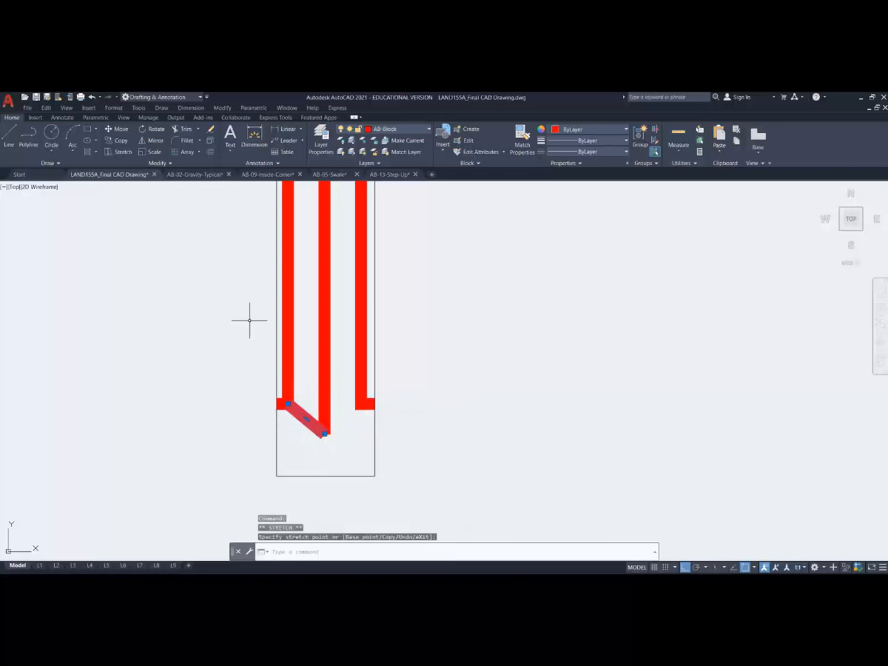
Step: Try to mirror the bottom-left diagonal about the joint's centre line, keeping the source object
click(154, 141)
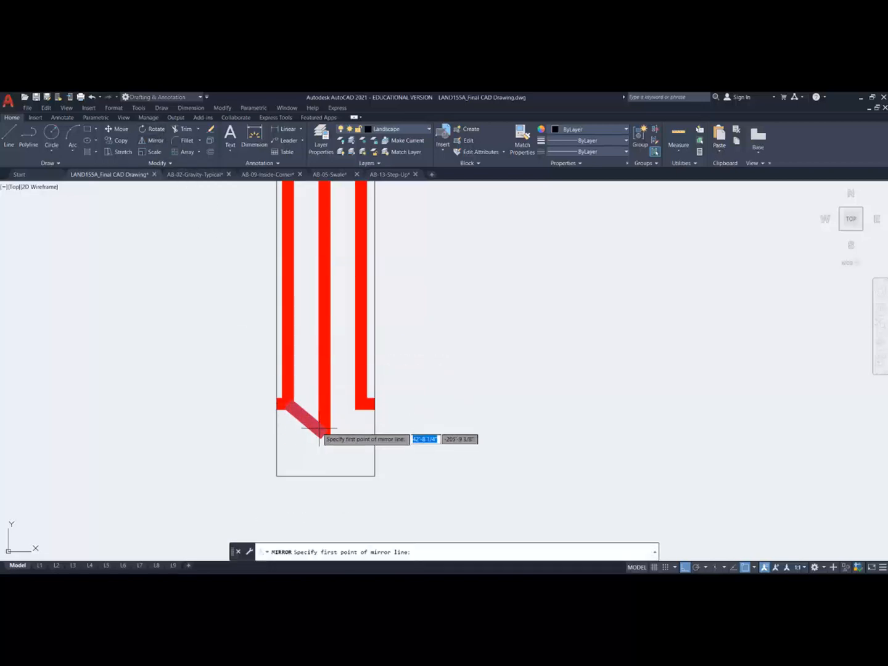
click(325, 434)
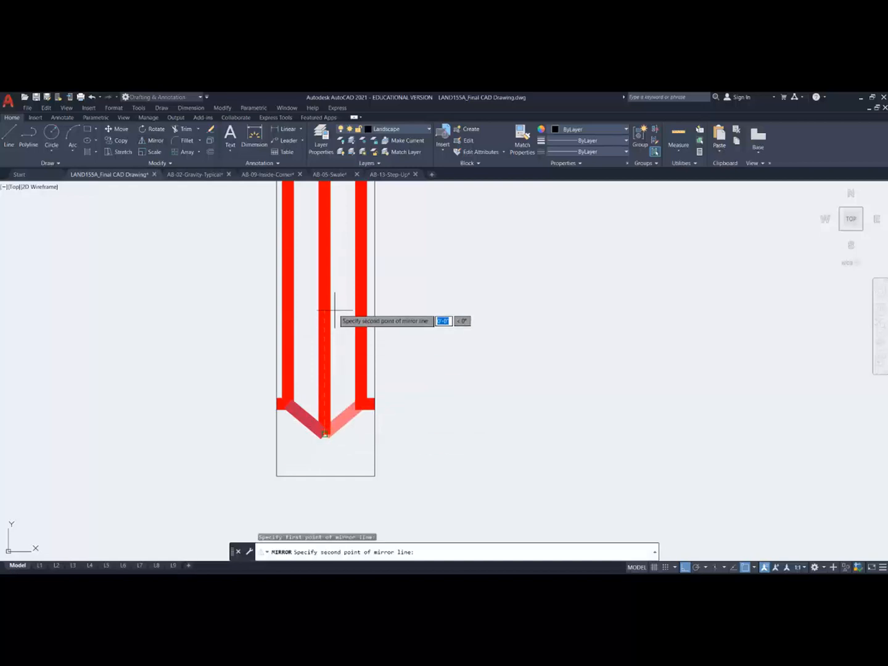
click(336, 311)
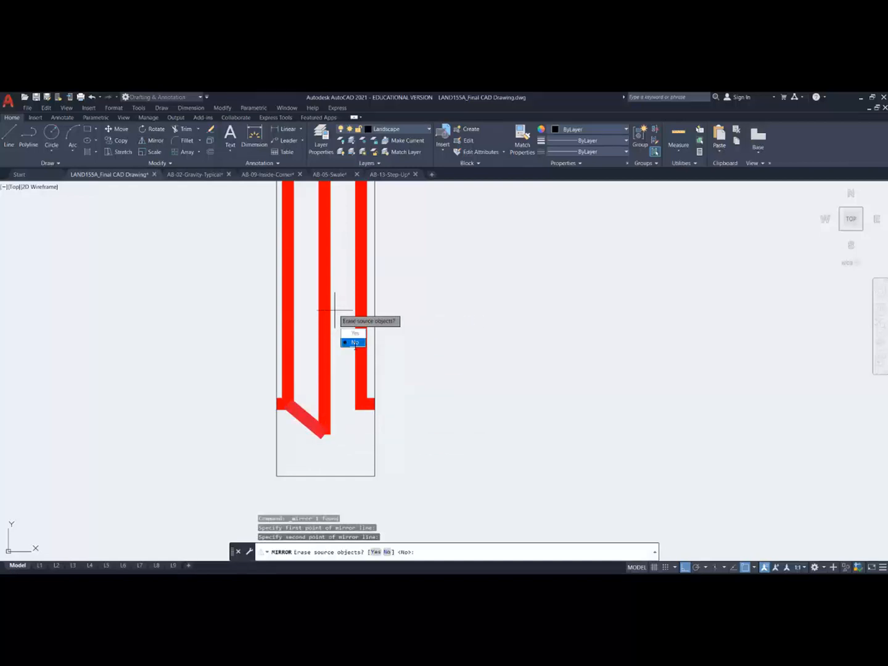
click(355, 343)
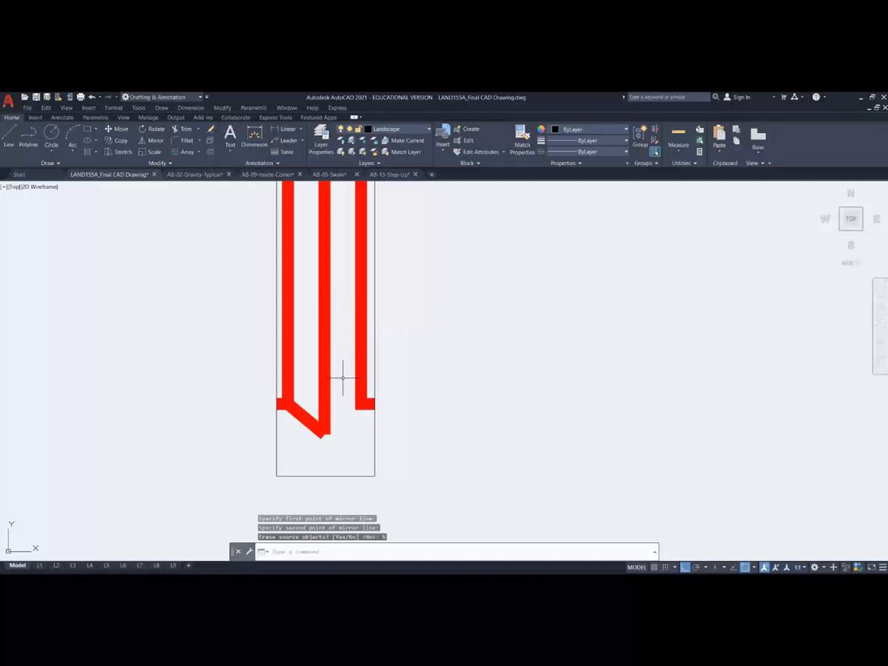
key(Escape)
Step: Mirror the bottom-left diagonal about a vertical line through the centre line's bottom endpoint, keeping the source objects
click(159, 141)
click(317, 444)
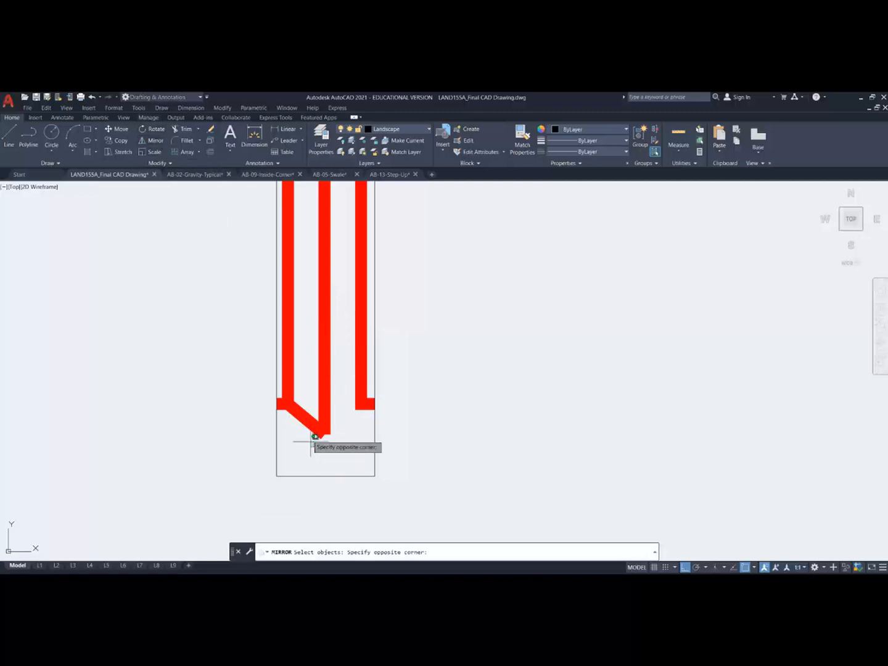
click(294, 406)
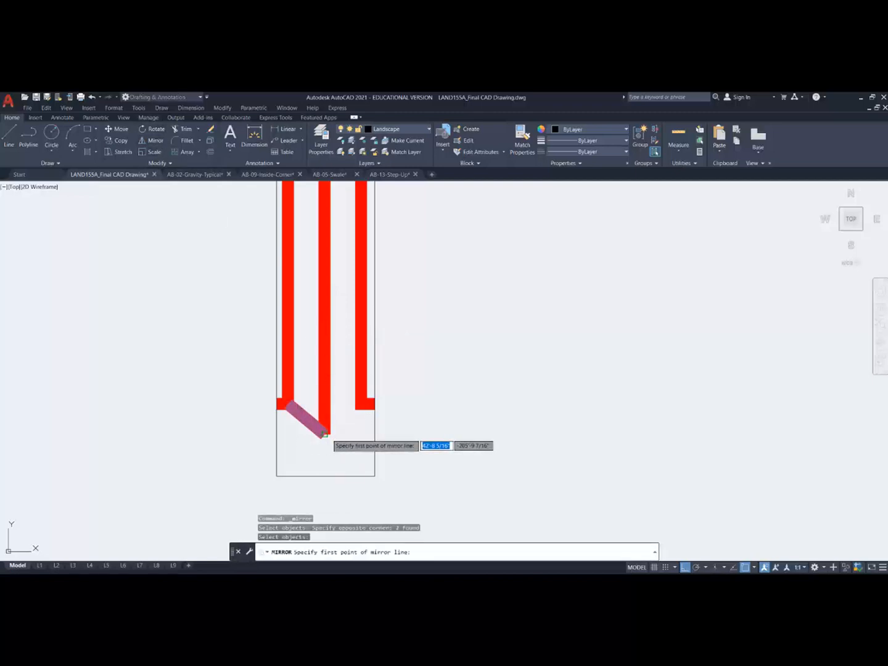
click(325, 435)
shift+right_click(332, 451)
click(355, 402)
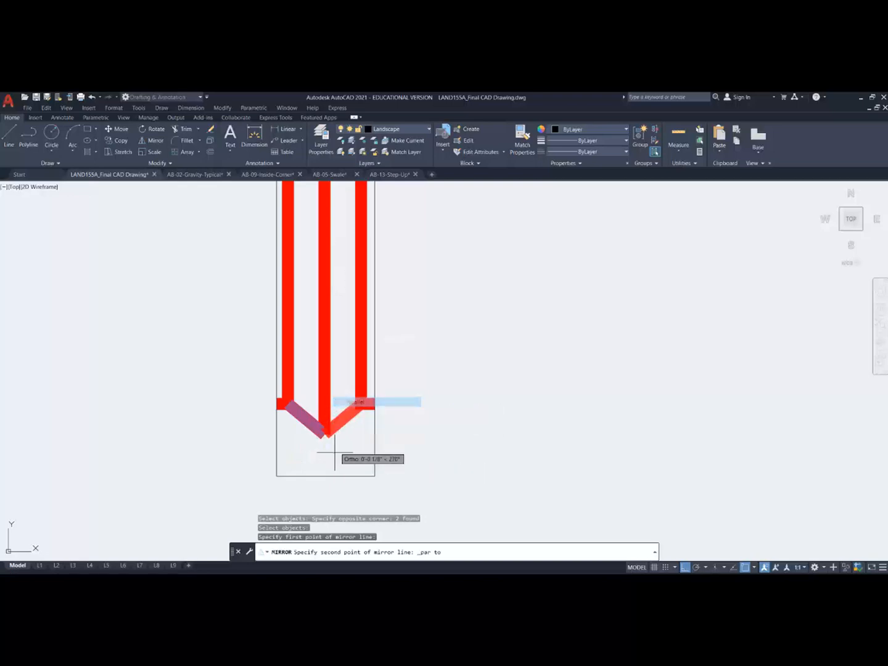
click(327, 487)
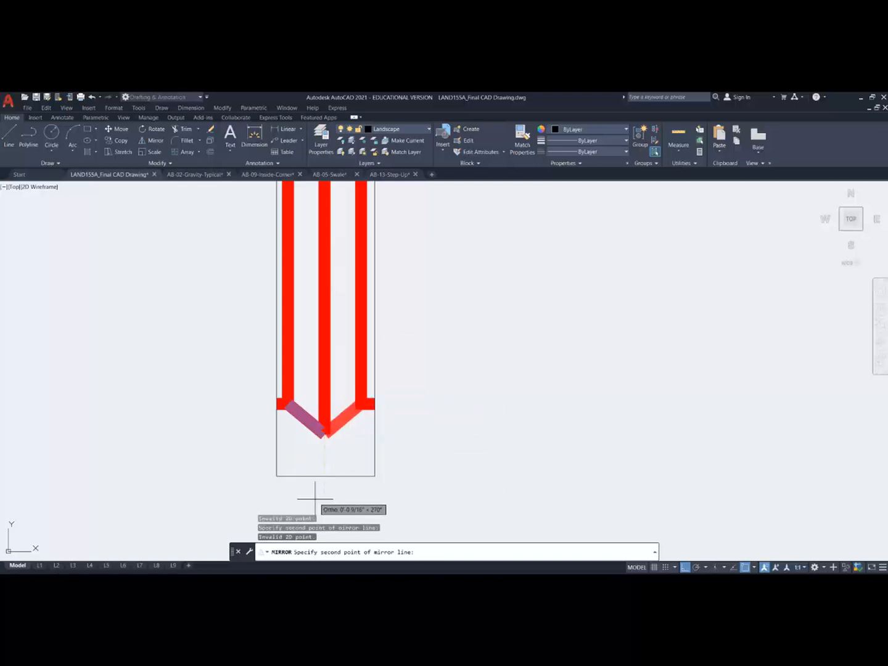
click(318, 496)
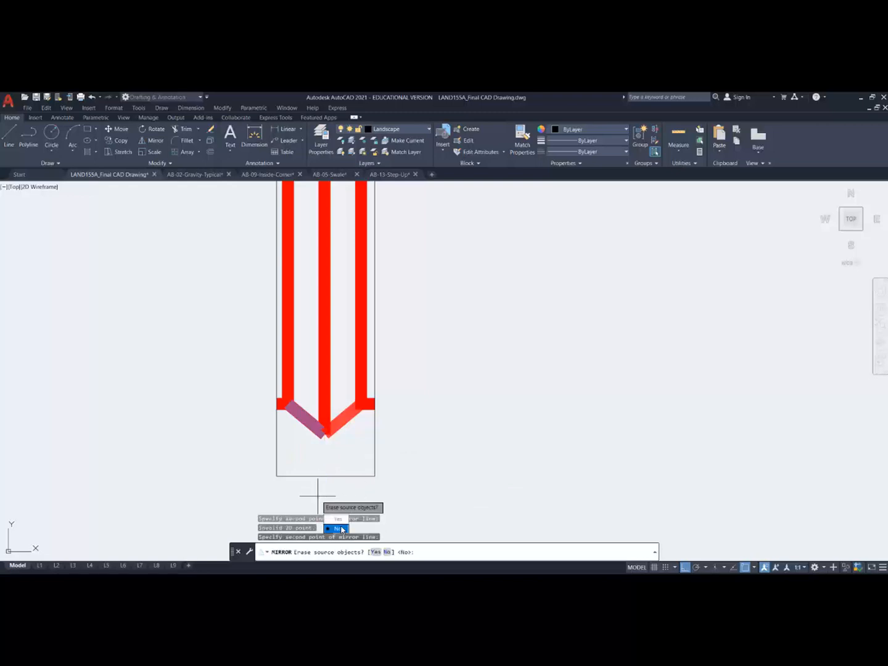
key(Return)
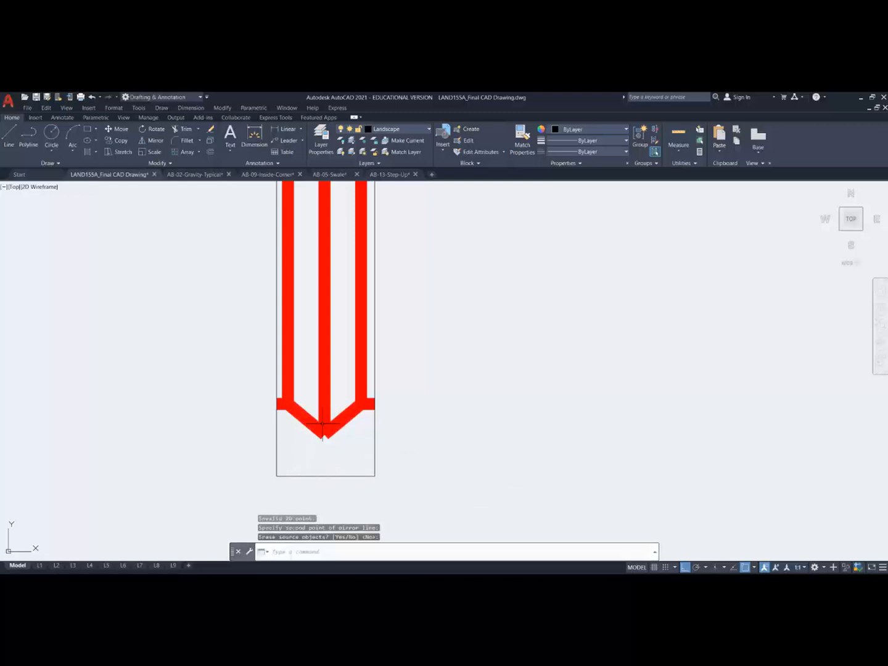
Step: Remove the end vertex forming the short horizontal stub at the bottom of the joint's right vertical line
scroll(369, 402, down, 3)
click(369, 402)
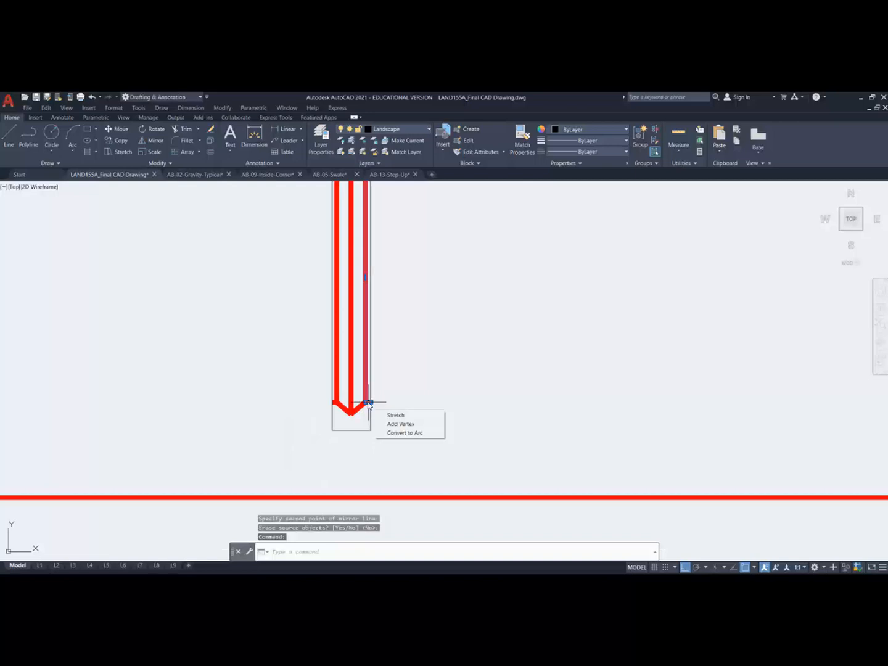
key(Escape)
scroll(369, 391, up, 3)
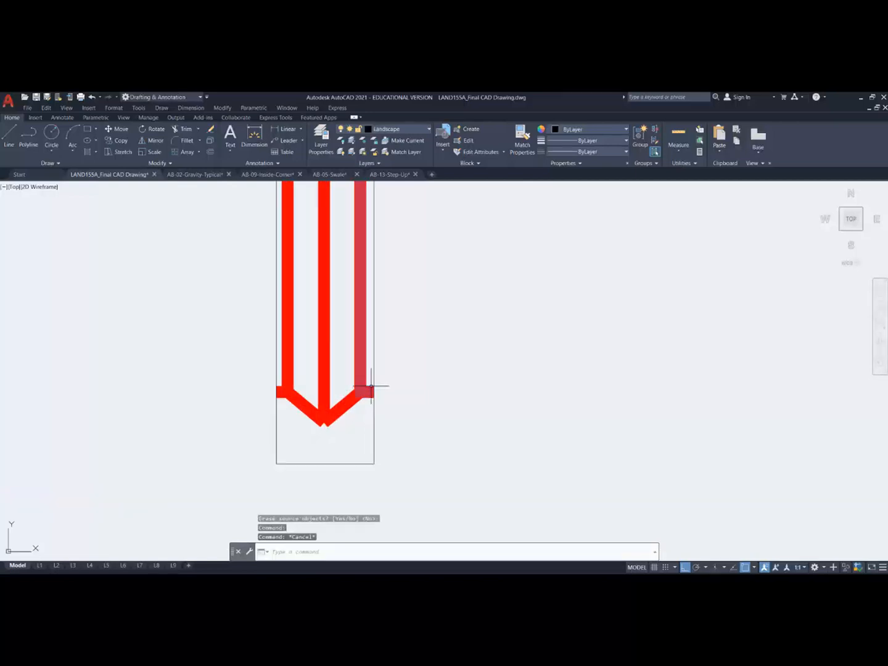
click(373, 393)
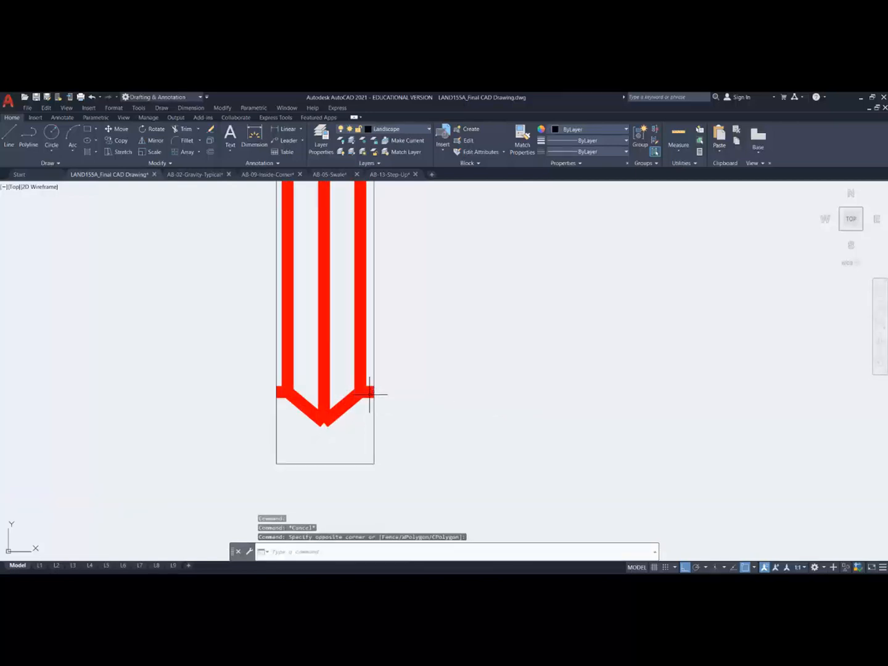
scroll(370, 391, up, 2)
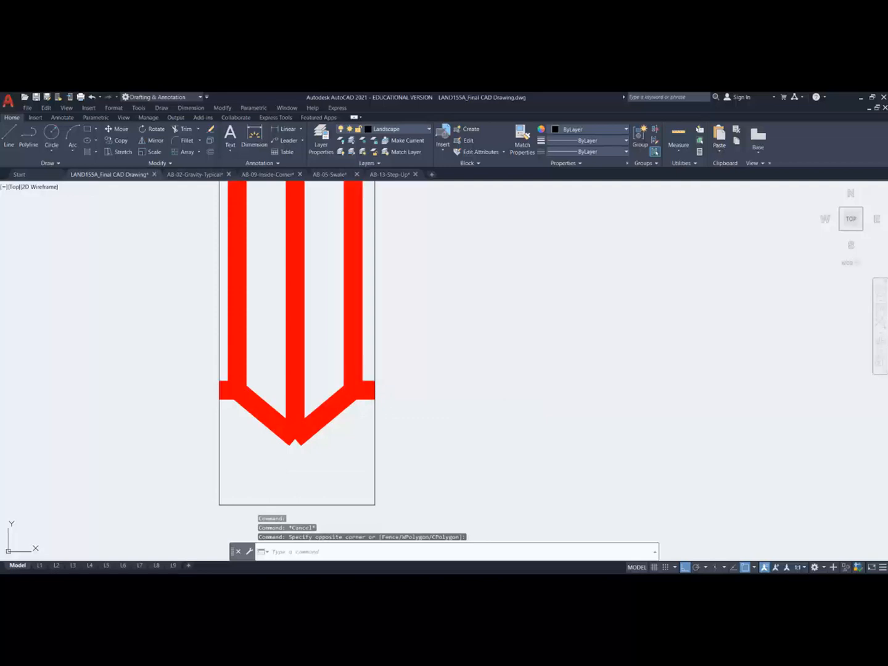
click(376, 387)
mouse_move(375, 389)
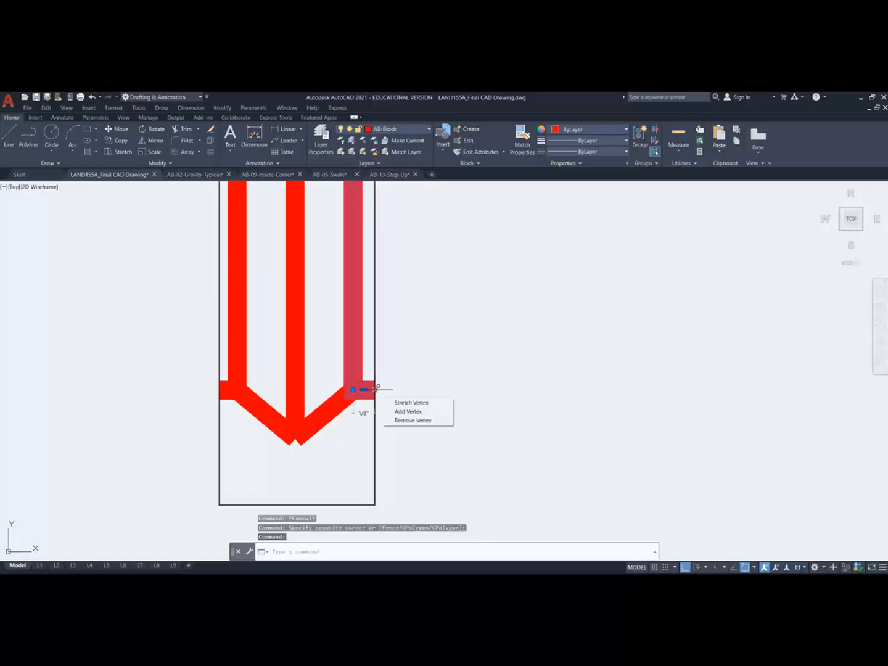
click(399, 421)
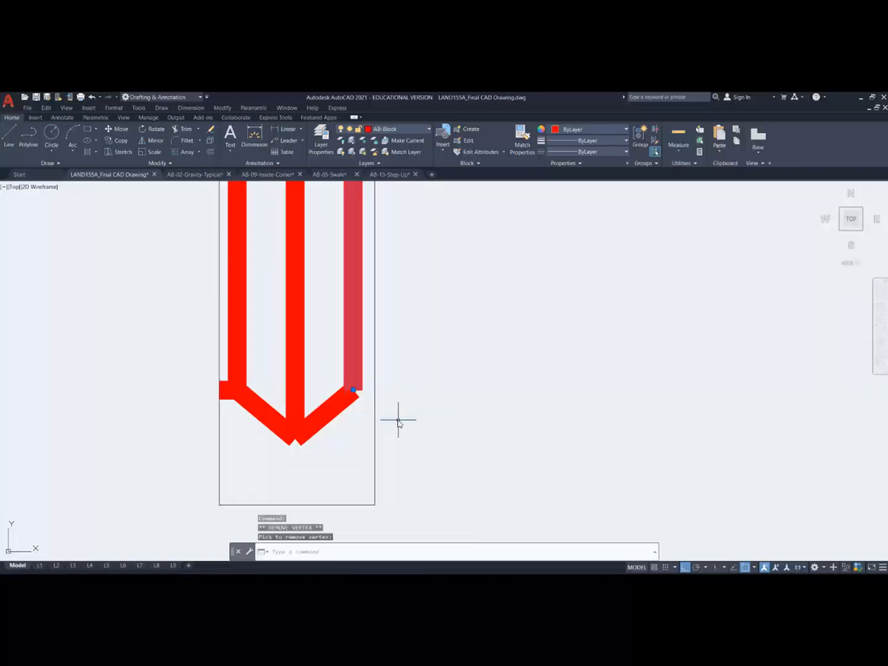
Step: Remove the end vertex forming the short horizontal stub at the bottom of the joint's left vertical line
click(217, 384)
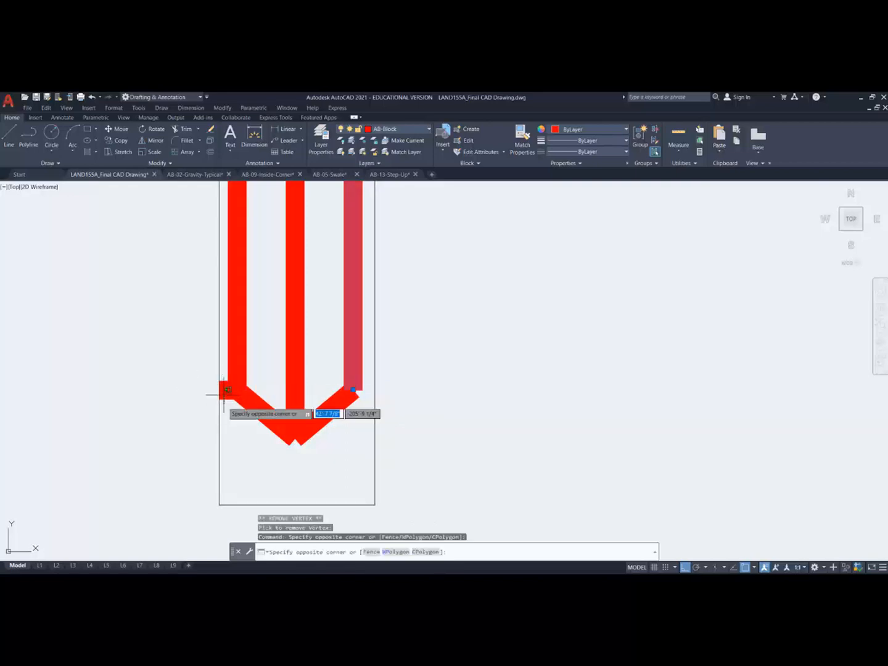
click(224, 410)
mouse_move(222, 389)
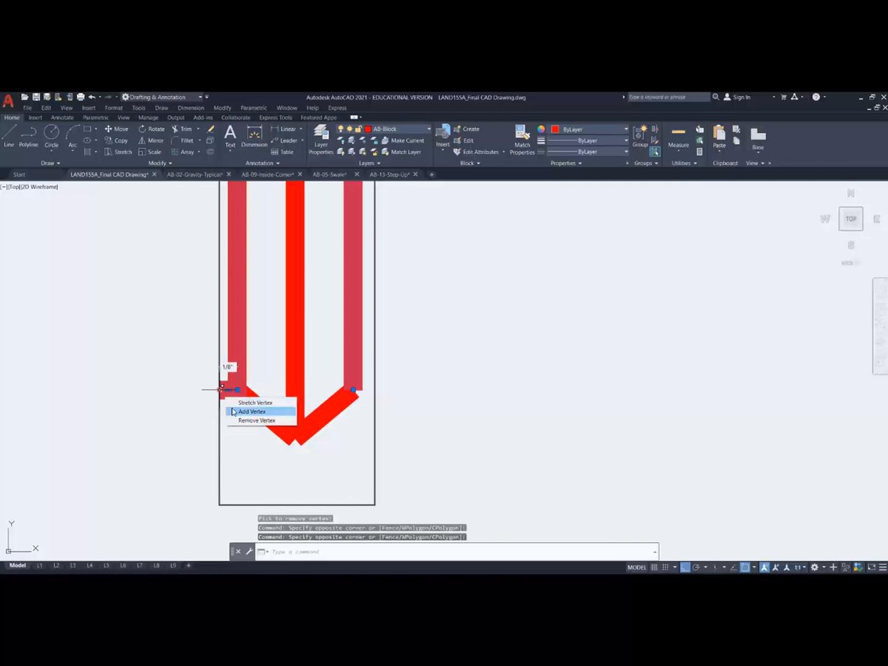
click(246, 420)
Step: Remove the end vertices forming the short horizontal stubs at the top of the joint's right and left vertical lines
scroll(262, 393, down, 10)
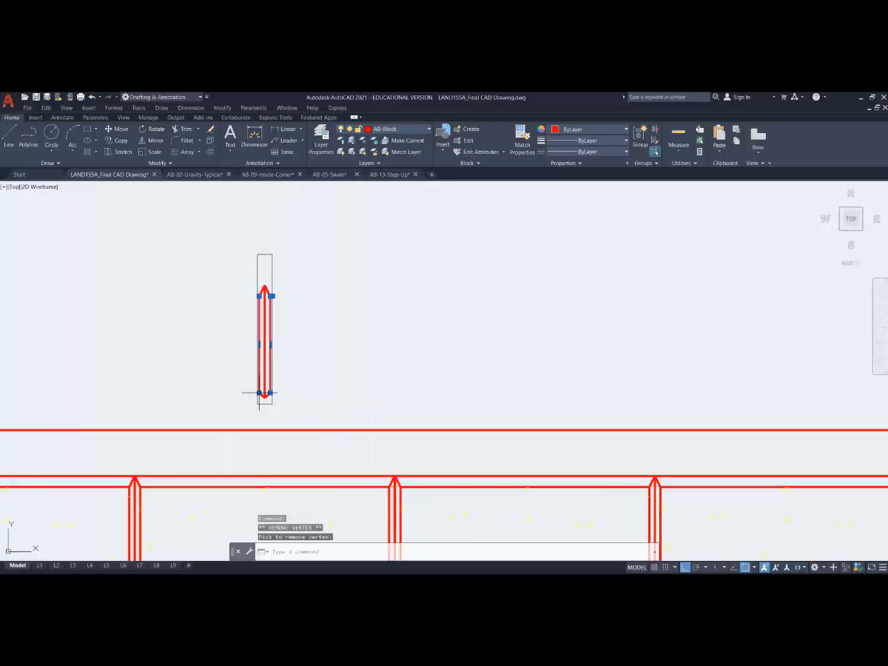
scroll(259, 296, up, 6)
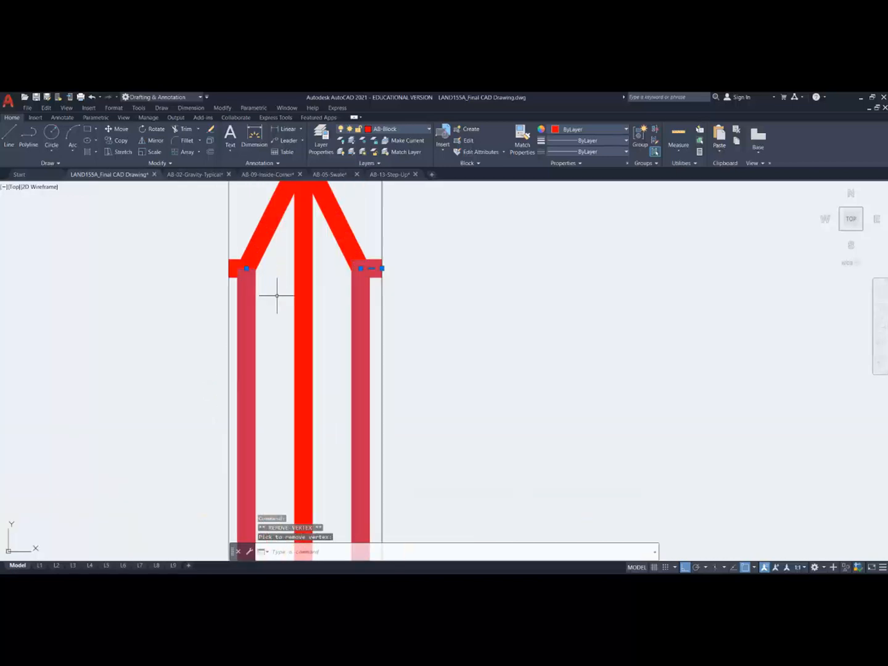
mouse_move(382, 269)
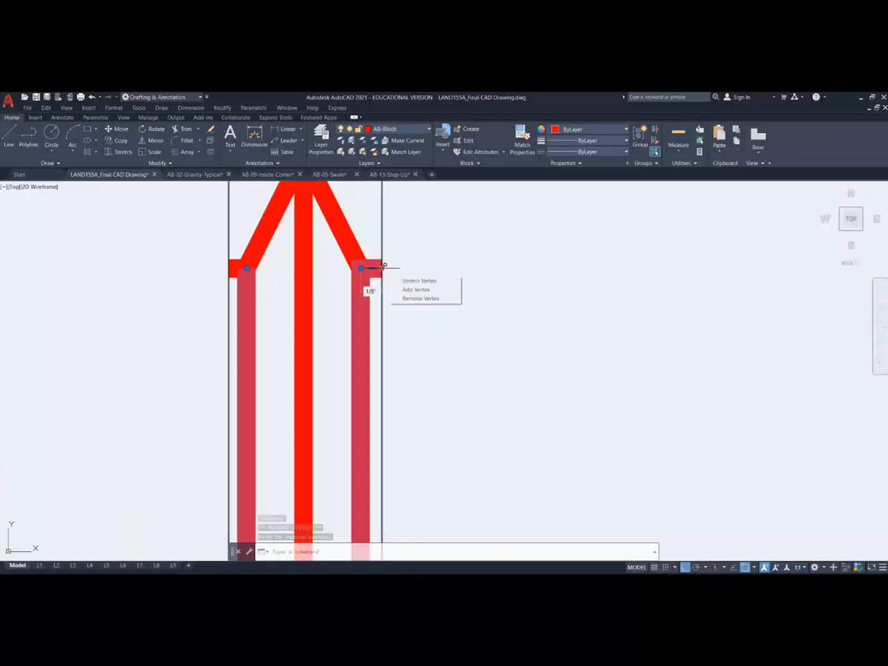
click(410, 297)
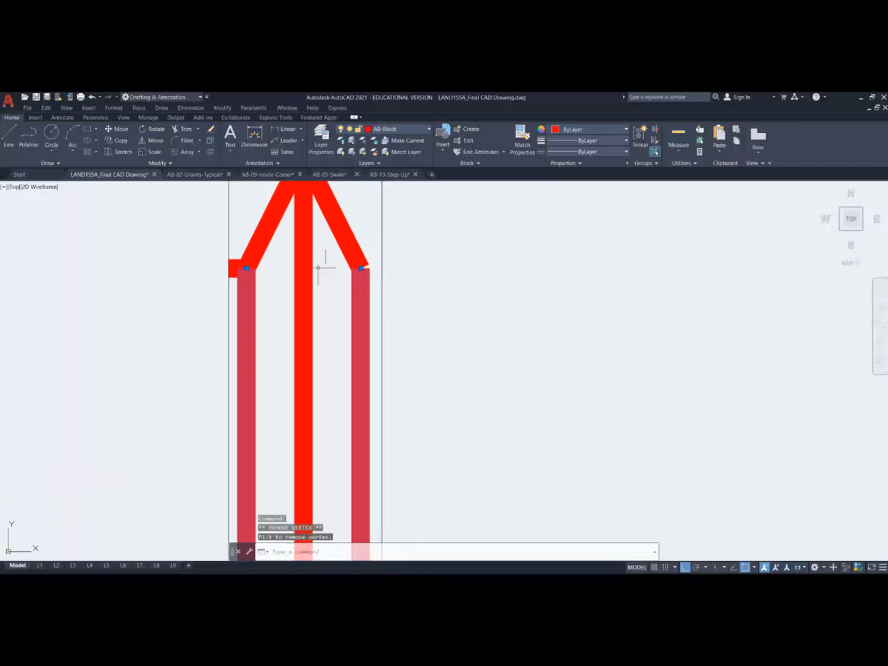
click(242, 268)
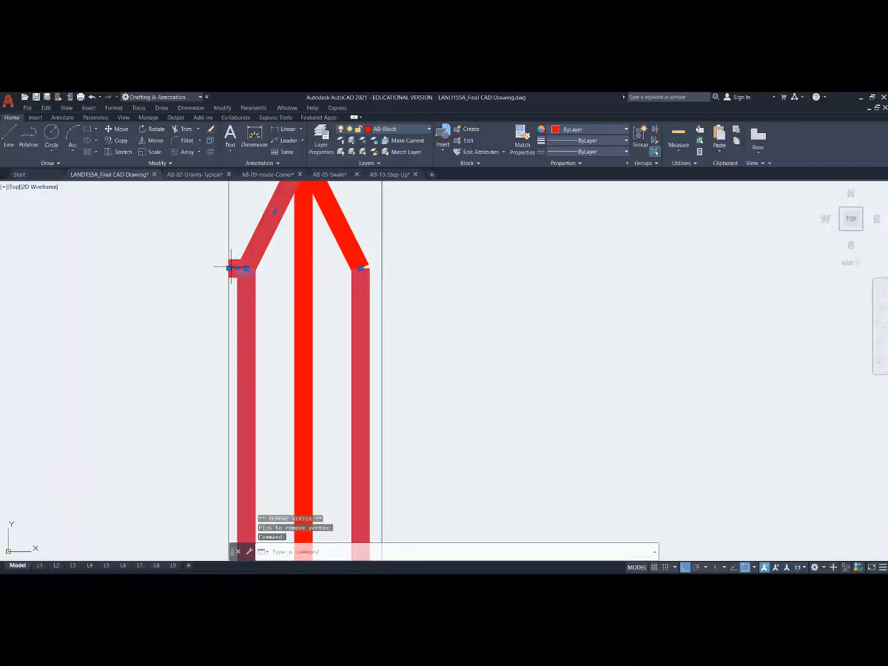
mouse_move(229, 268)
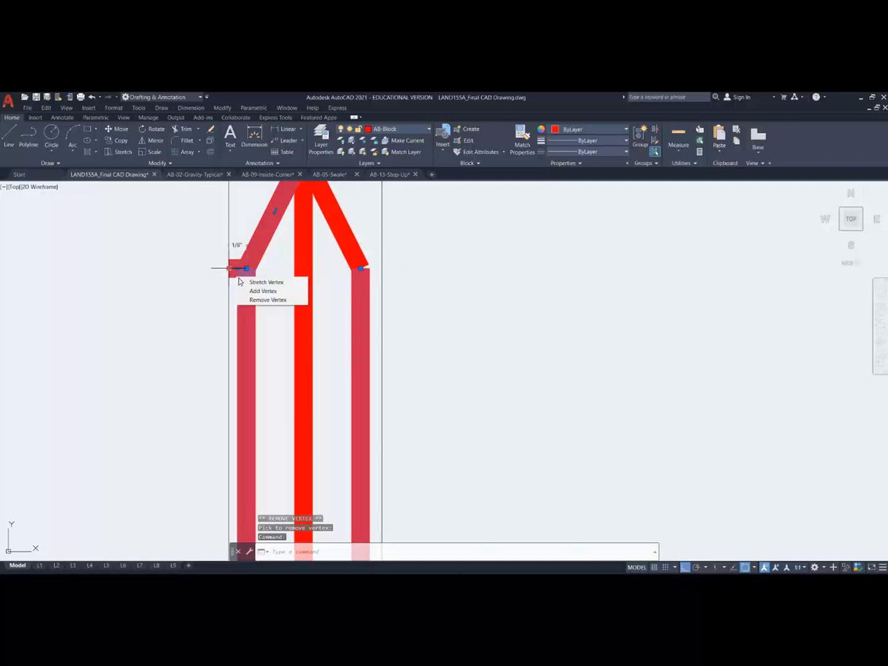
click(267, 301)
scroll(268, 298, down, 10)
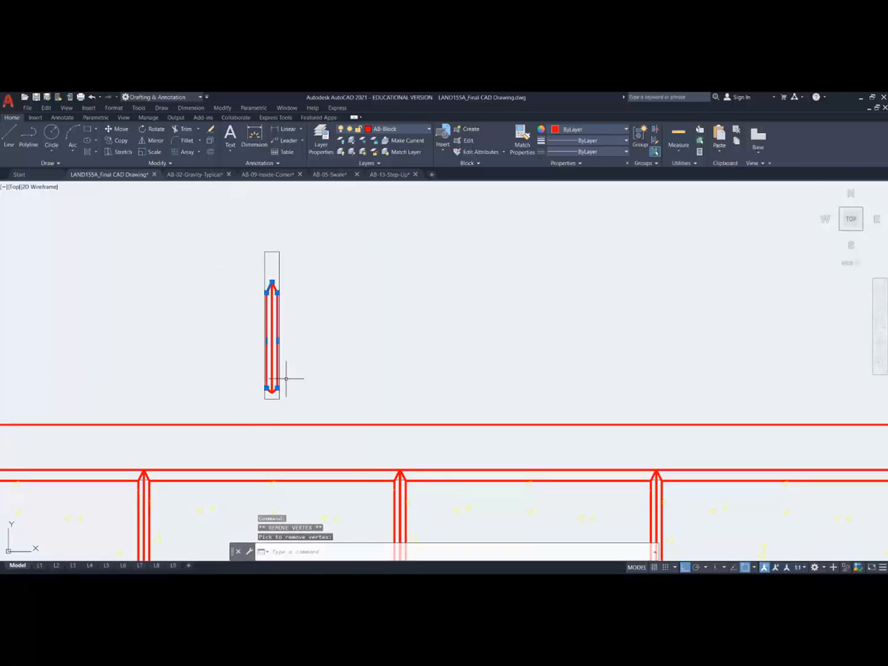
key(Escape)
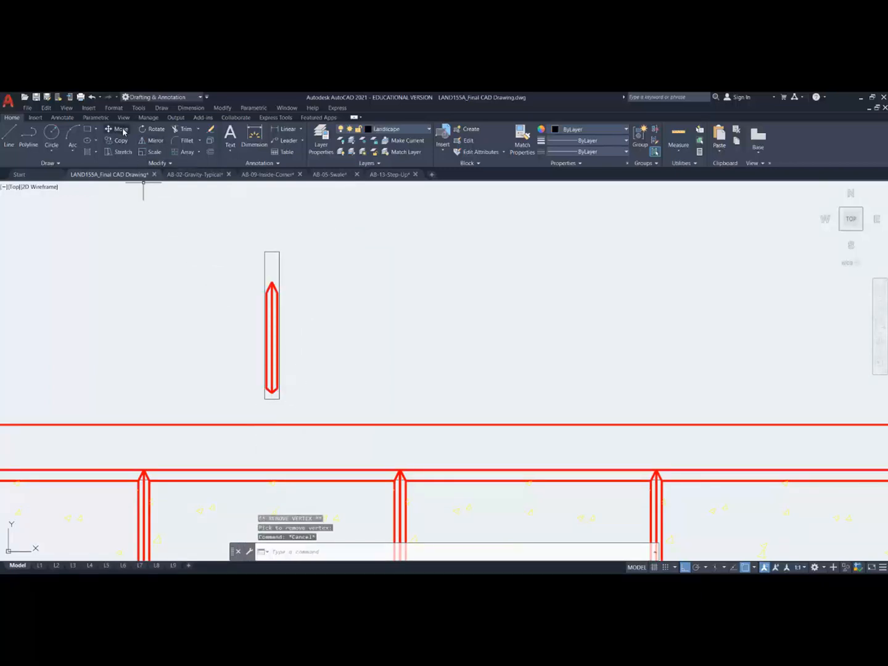
click(123, 131)
click(246, 270)
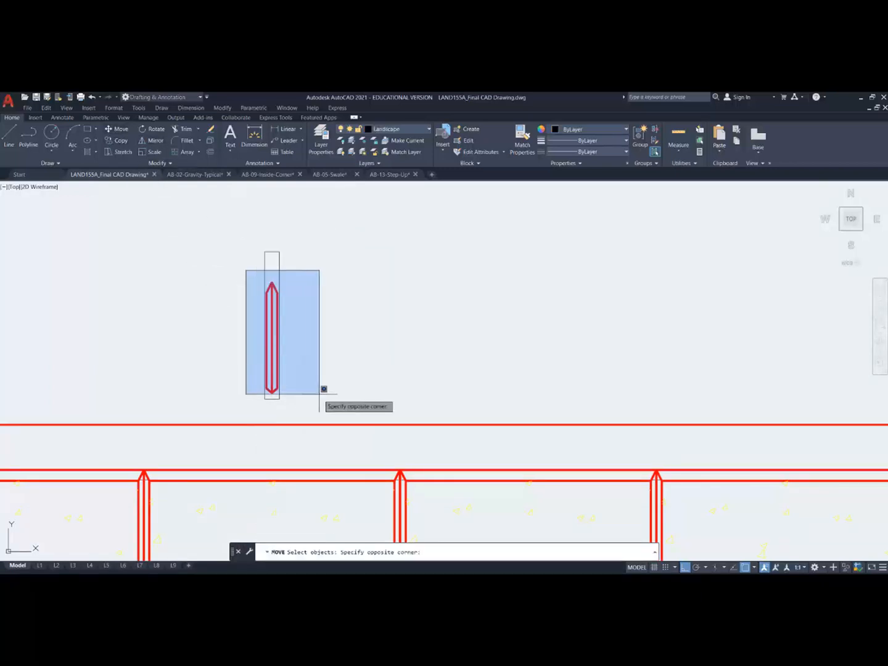
click(324, 389)
scroll(228, 395, down, 5)
scroll(154, 402, up, 4)
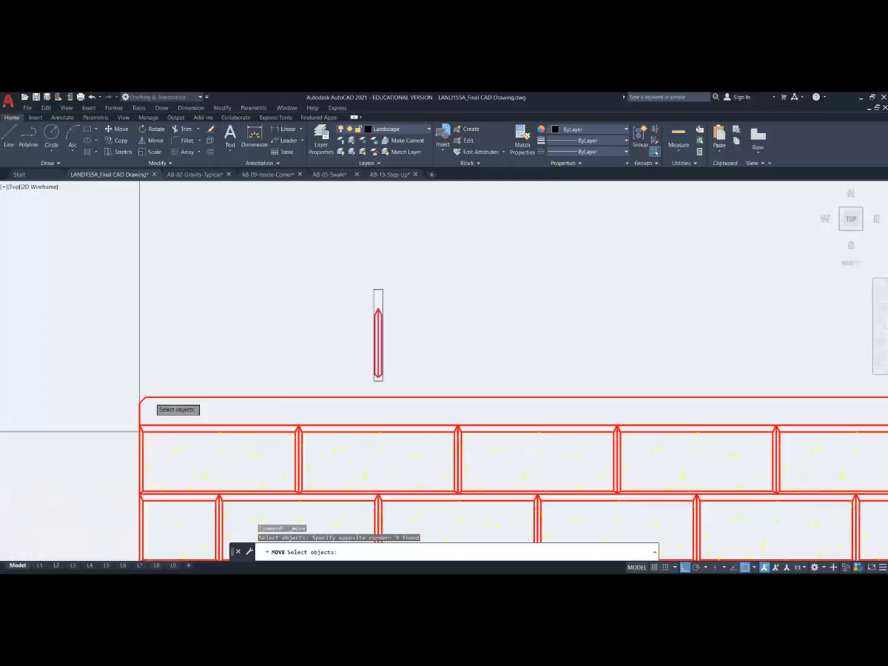
scroll(153, 397, up, 2)
key(Escape)
Step: Copy the cap course outline from a nearest point on its top edge to the lower corner of its left chamfer
click(144, 398)
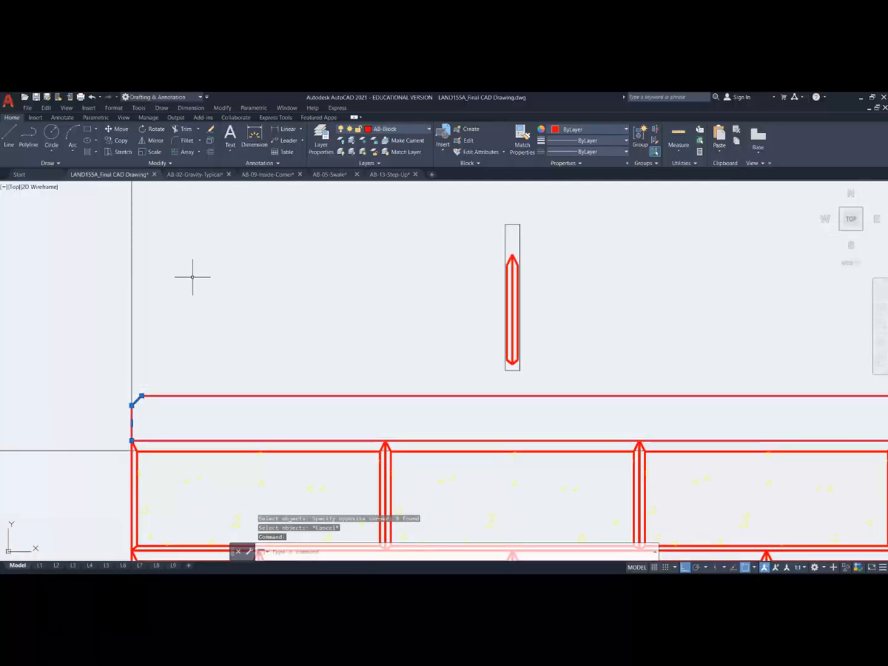
click(117, 140)
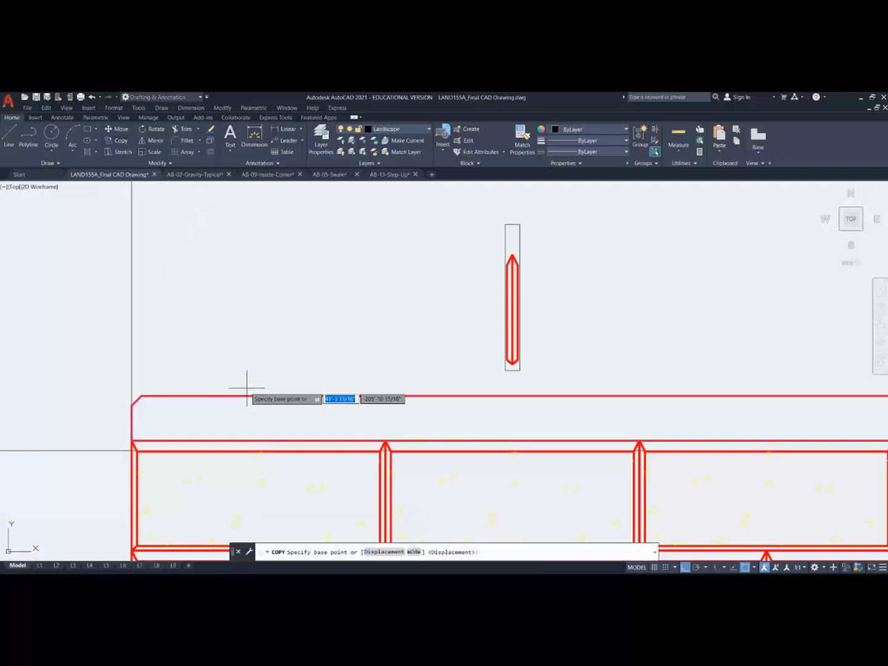
shift+right_click(235, 375)
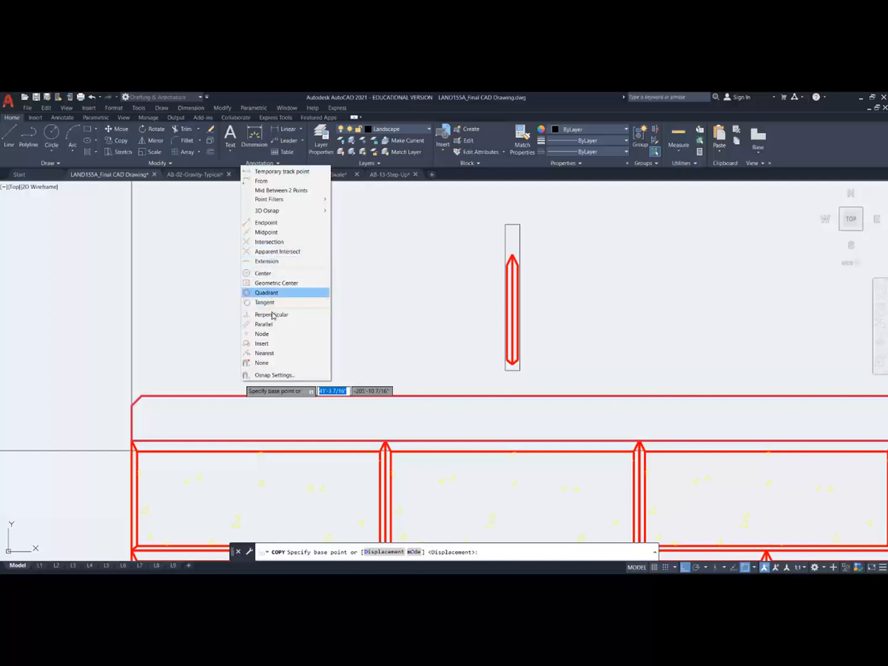
click(272, 354)
click(179, 396)
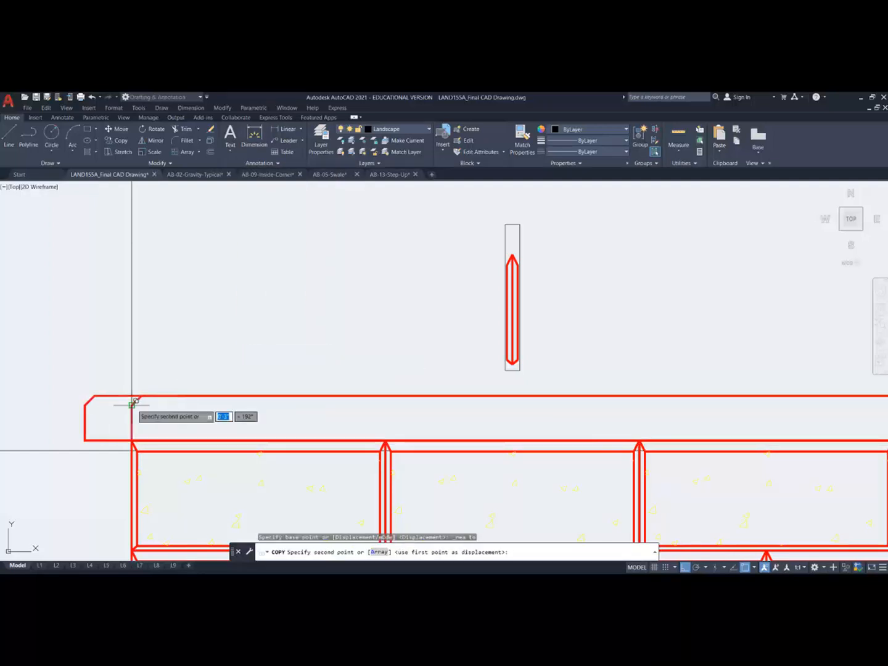
click(132, 414)
key(Escape)
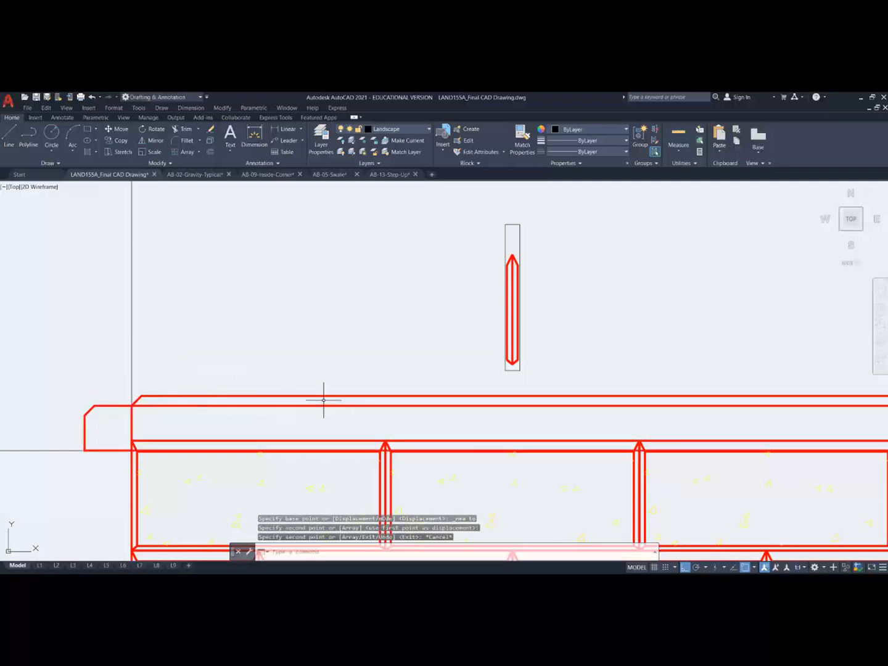
Step: Trim the part of the copied cap outline that extends left of the vertical line at the wall's left end
click(182, 128)
click(130, 299)
key(Return)
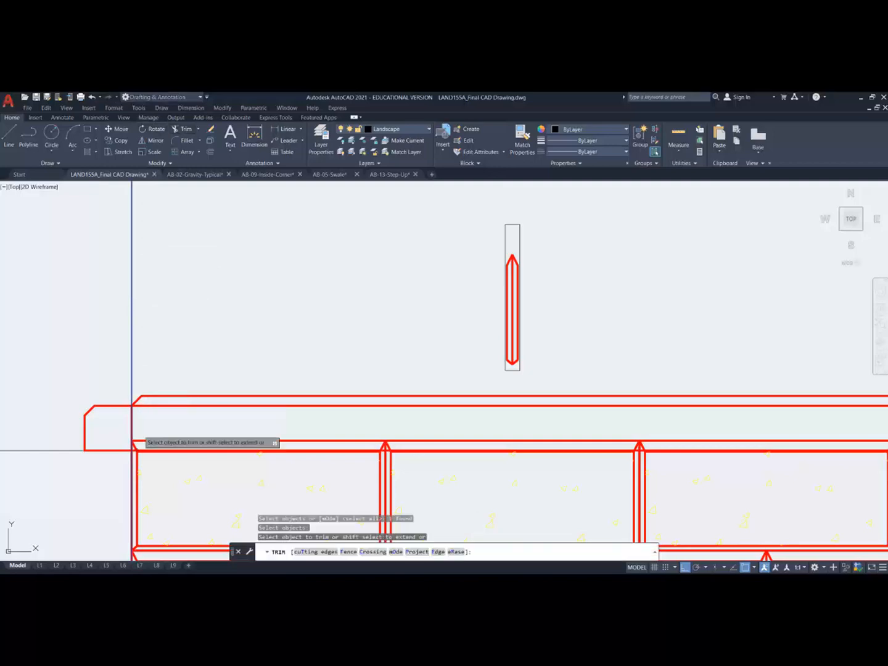
scroll(134, 448, up, 3)
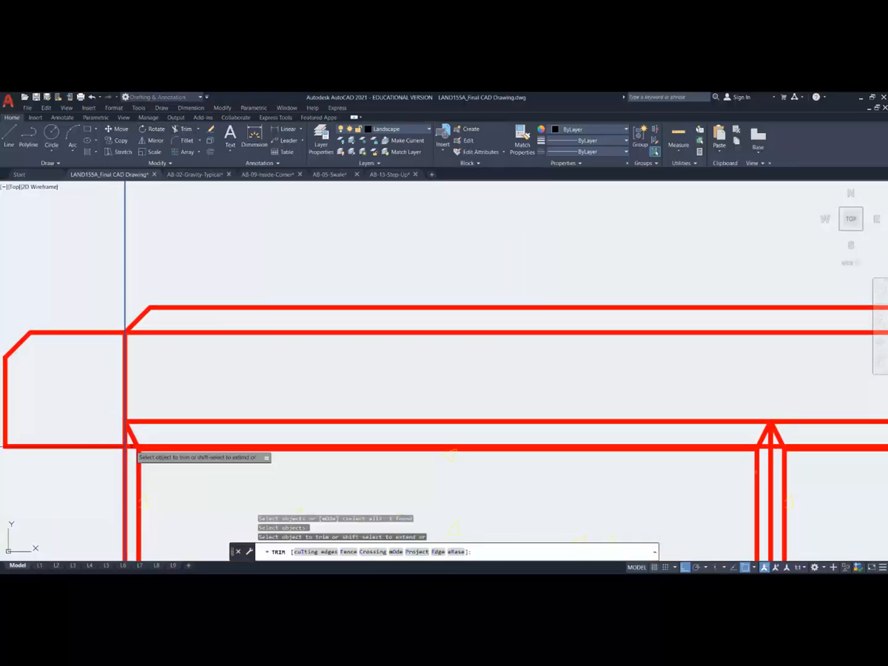
click(136, 446)
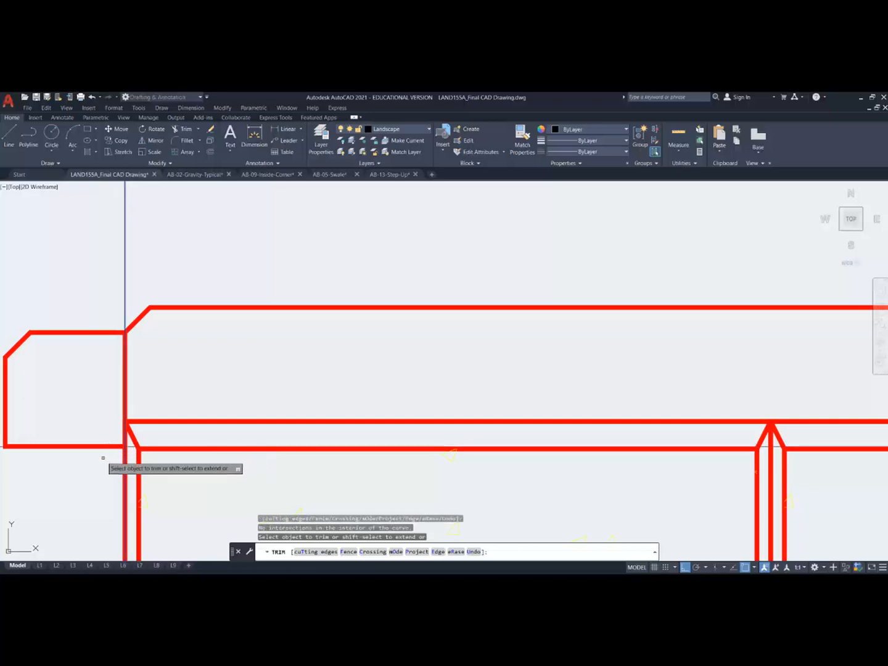
key(ctrl+z)
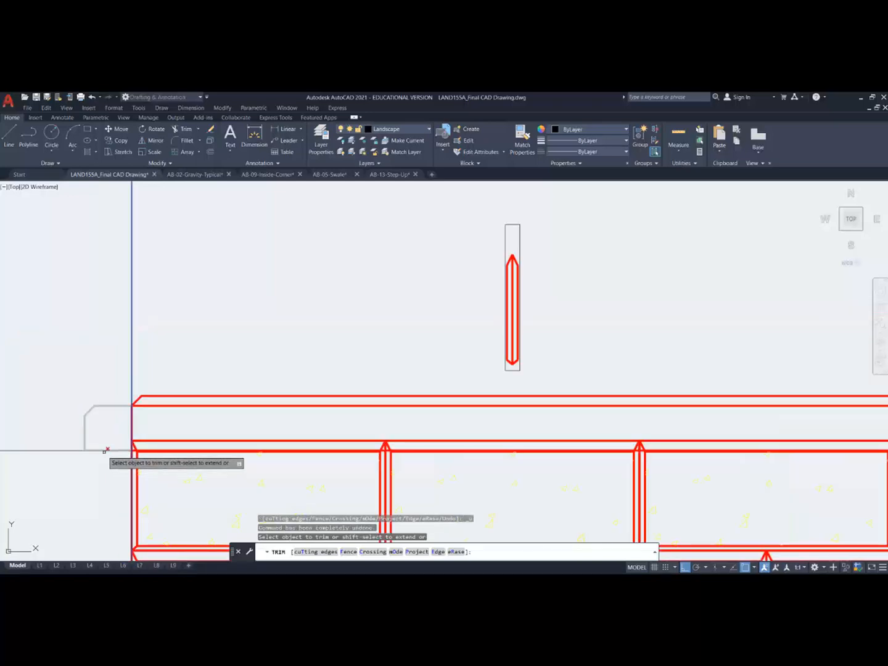
click(112, 406)
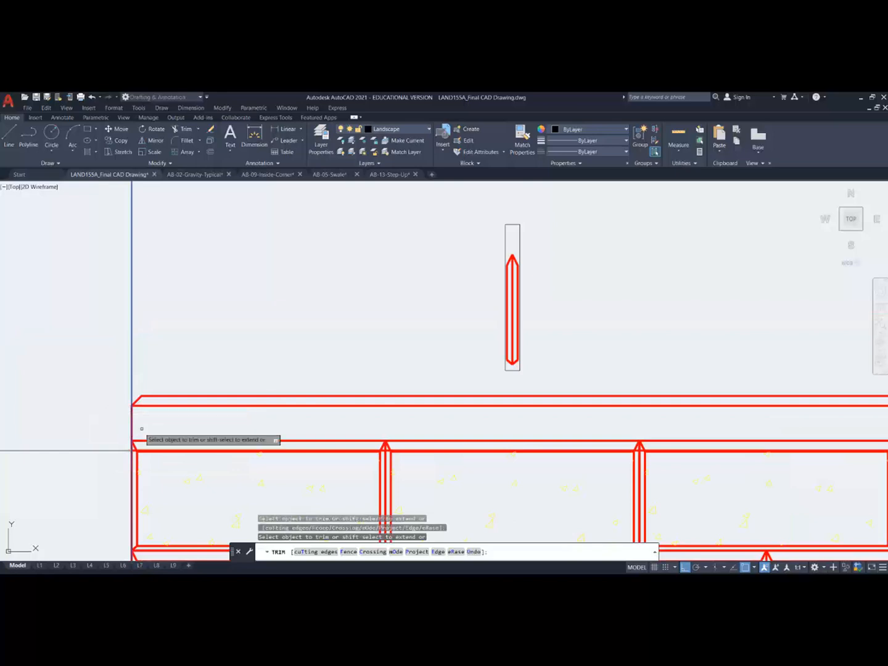
key(Escape)
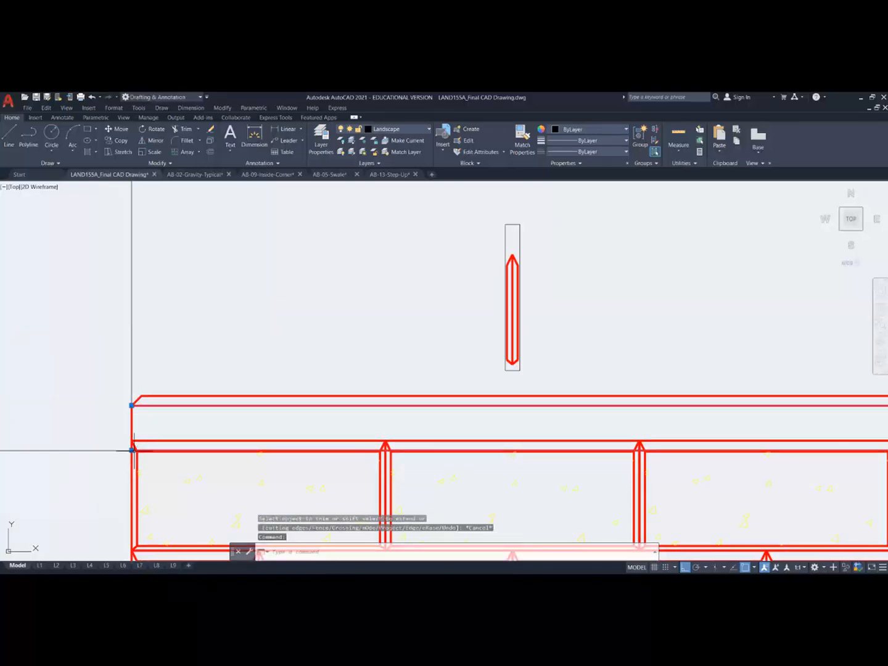
Step: Remove the lower-left vertex of the trimmed cap outline copy, leaving its line along the chamfer's lower edge
key(Escape)
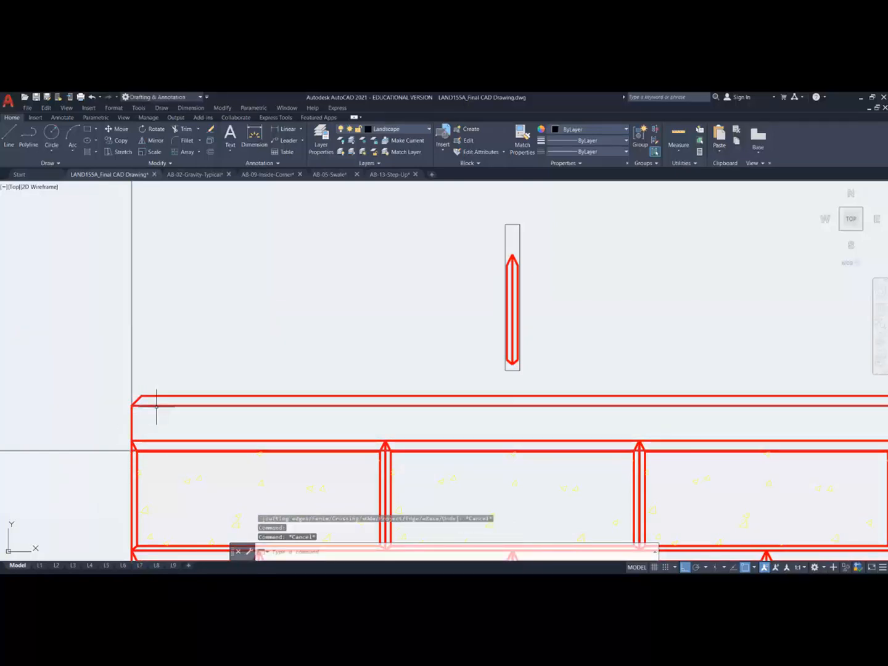
mouse_move(131, 450)
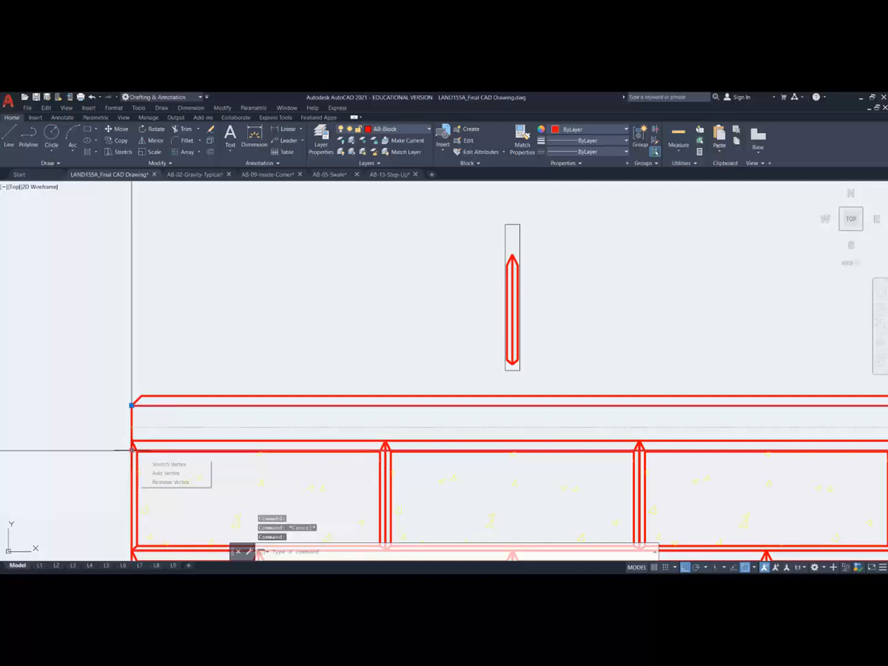
click(165, 482)
key(Escape)
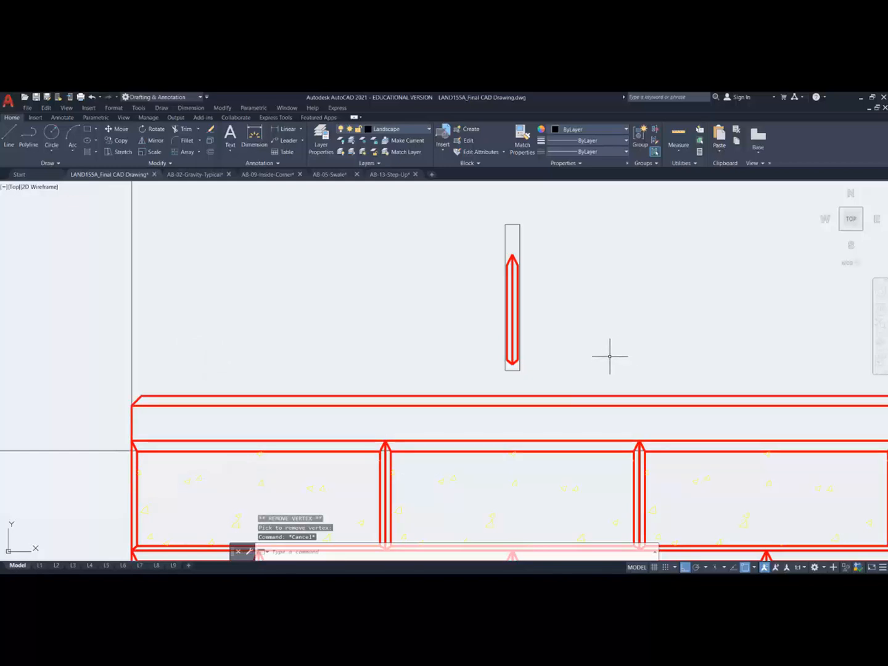
Step: Move the block joint from its top apex perpendicular down onto the cap course's top edge
mouse_move(610, 356)
middle_down()
mouse_move(474, 355)
mouse_move(428, 321)
middle_up()
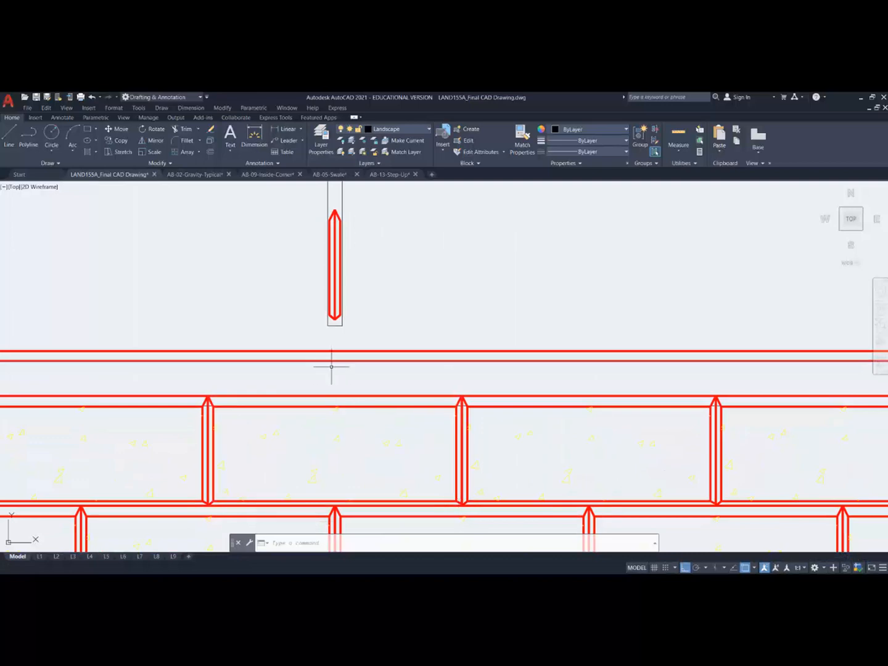
click(119, 130)
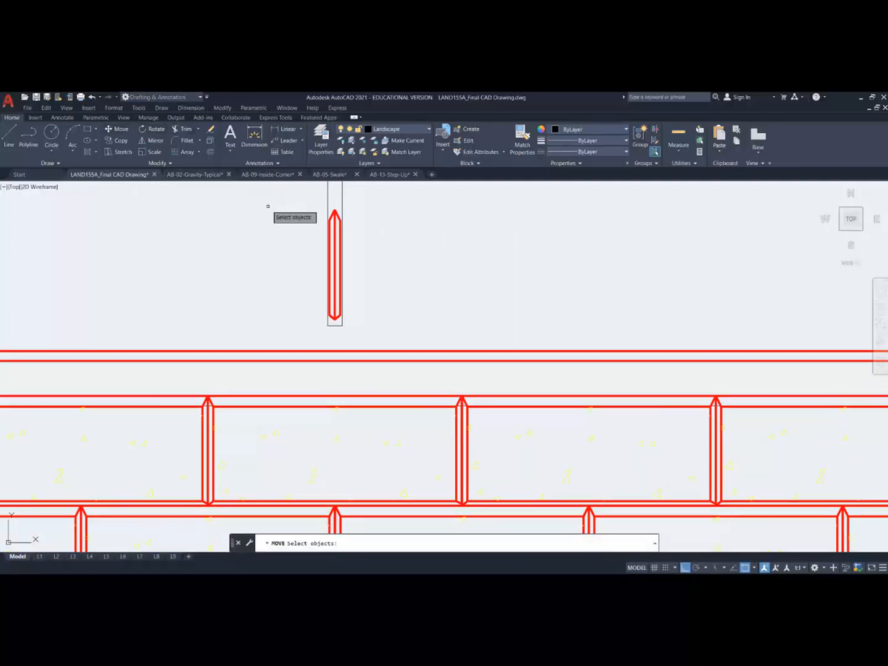
click(378, 320)
key(Return)
click(335, 212)
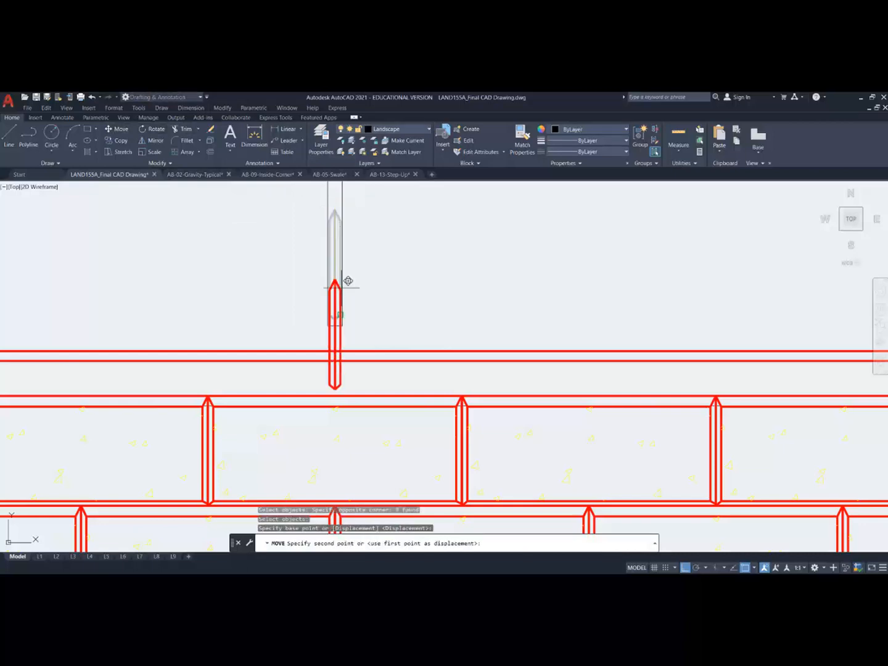
shift+right_click(335, 289)
click(373, 439)
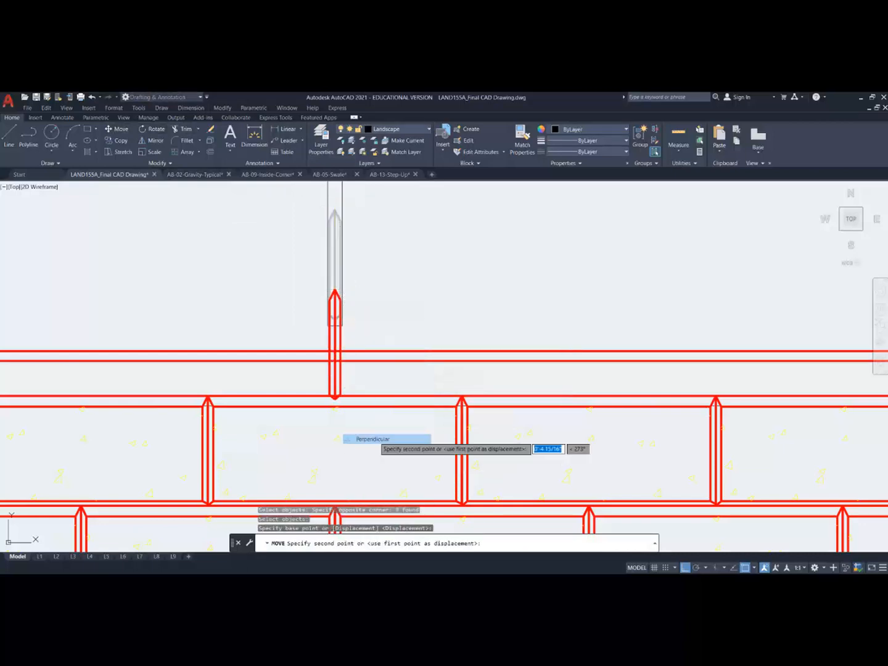
click(353, 343)
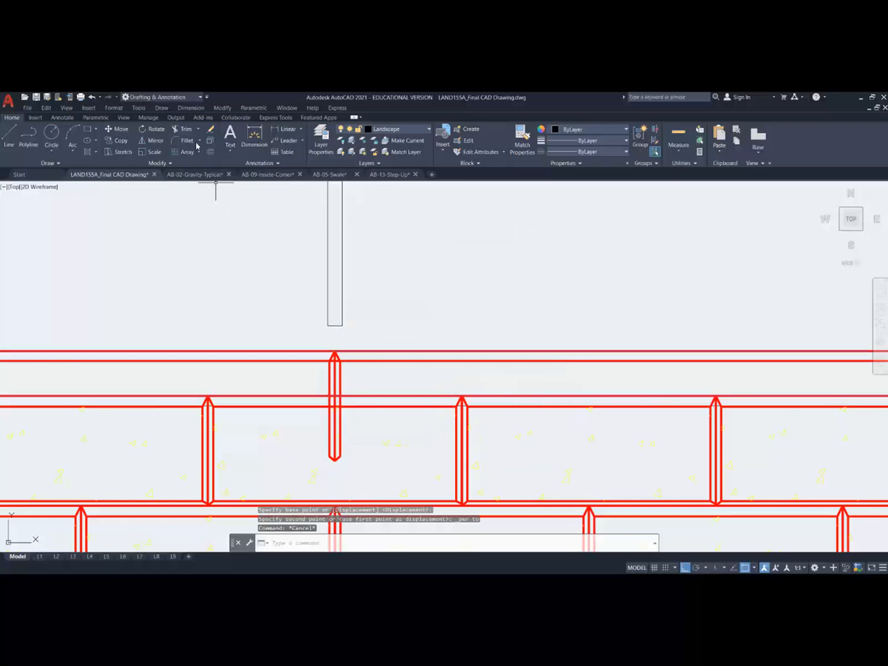
Step: Trim the joint's three vertical lines below the bottom edge of the cap course
click(183, 129)
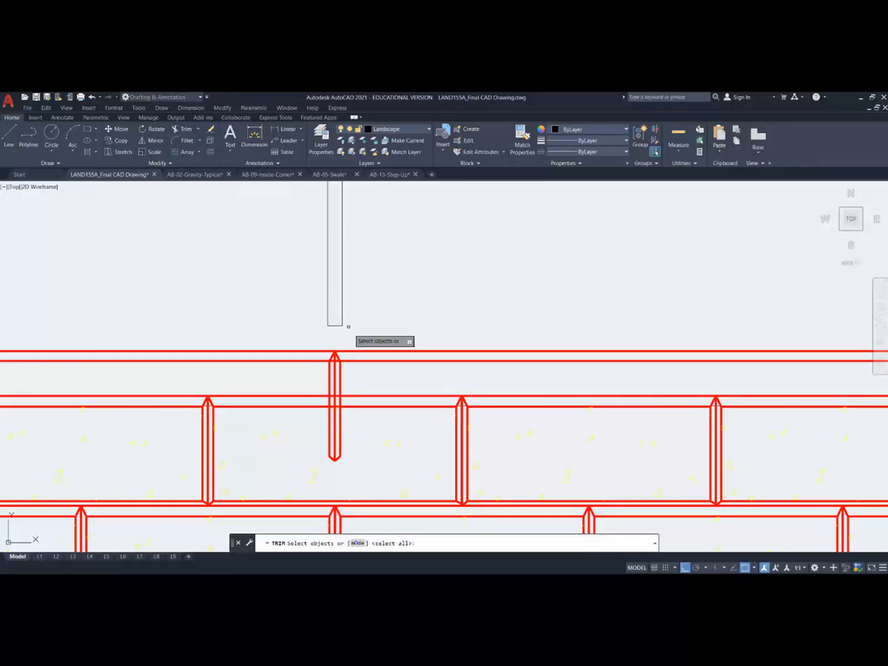
click(352, 394)
key(Return)
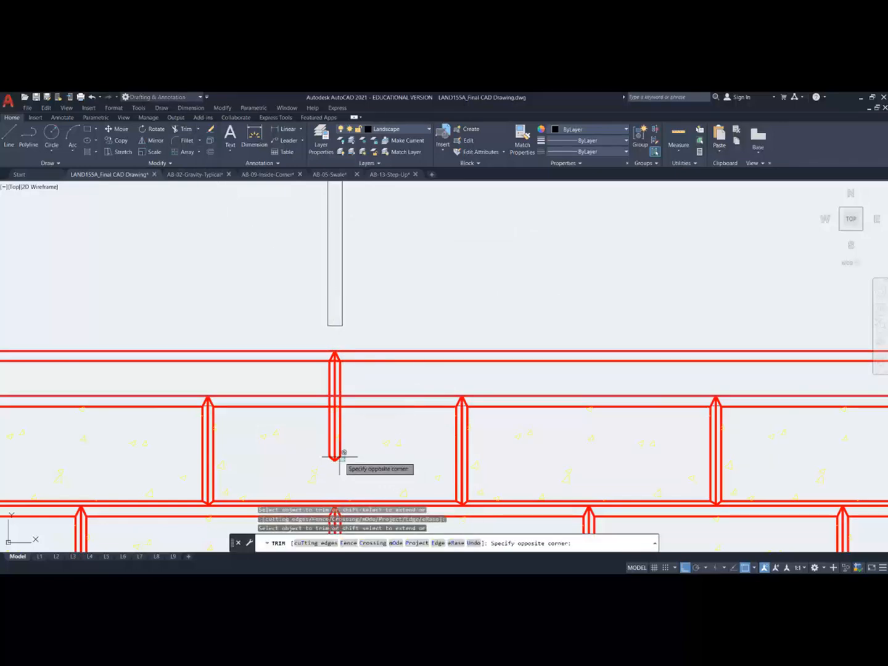
drag(340, 458, 326, 448)
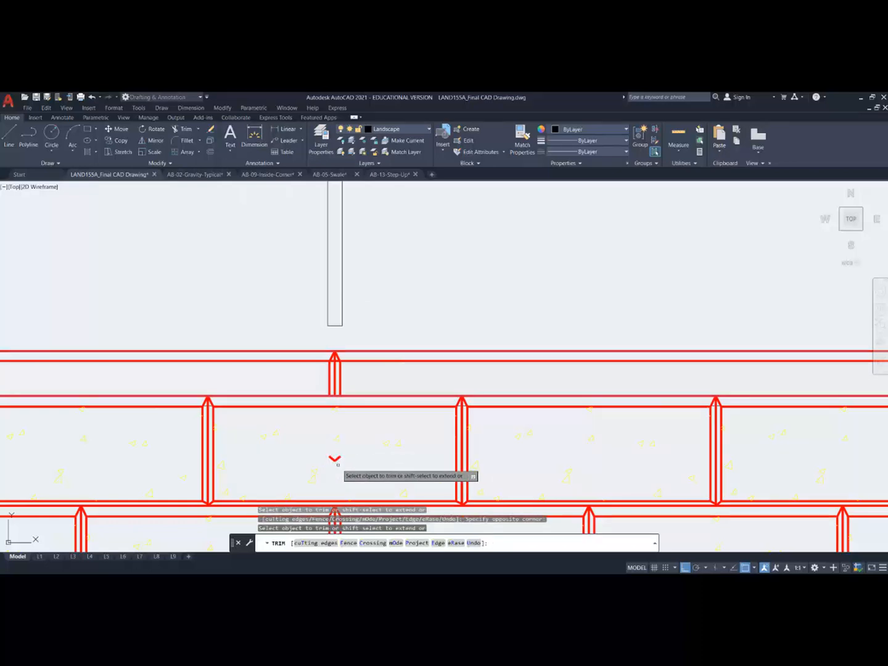
key(Escape)
Step: Delete the leftover V-shaped line pieces from the joint's lower end in the block below the cap
click(337, 458)
mouse_move(338, 458)
key(Delete)
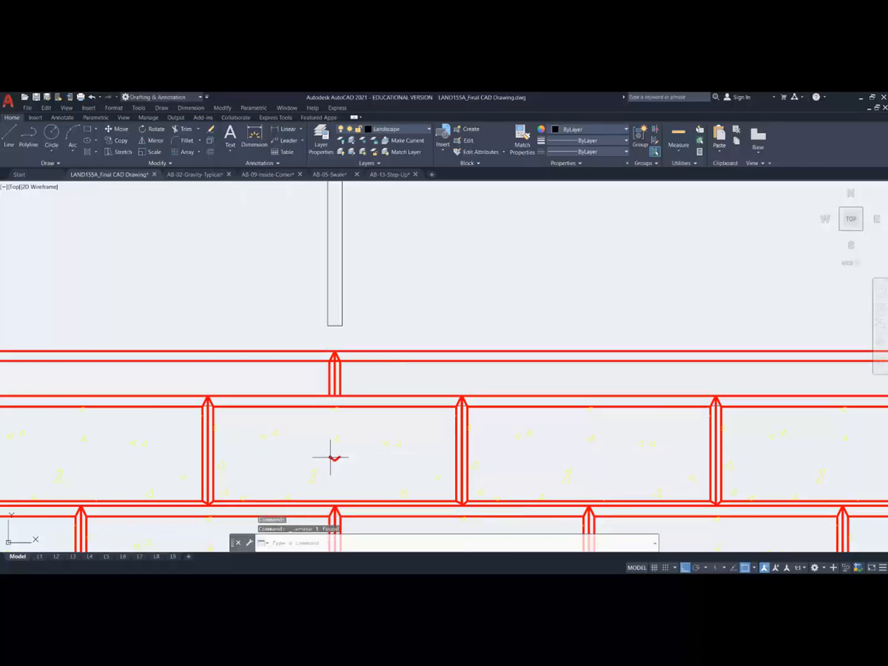
click(334, 457)
scroll(358, 341, down, 4)
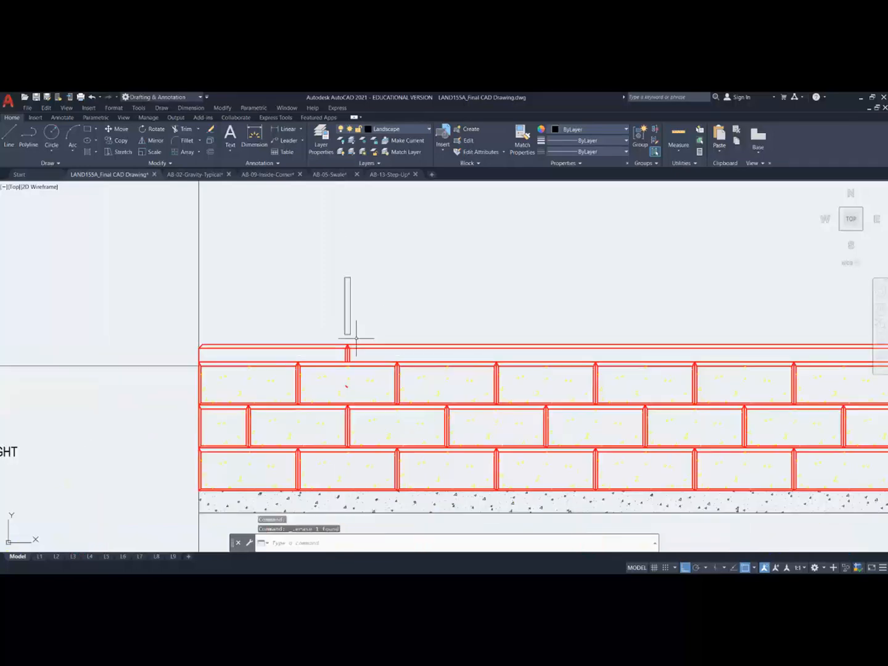
scroll(352, 382, up, 4)
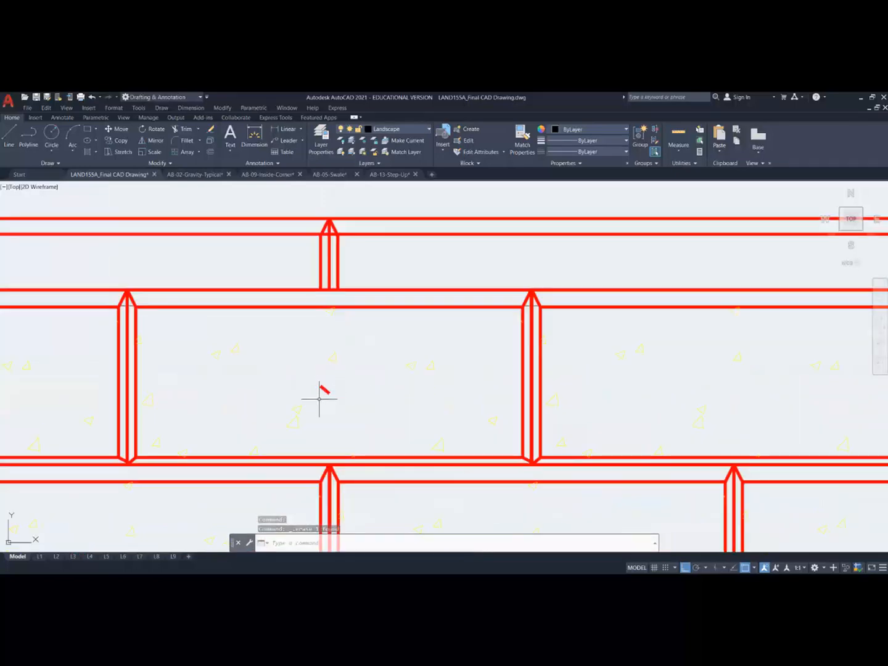
click(329, 392)
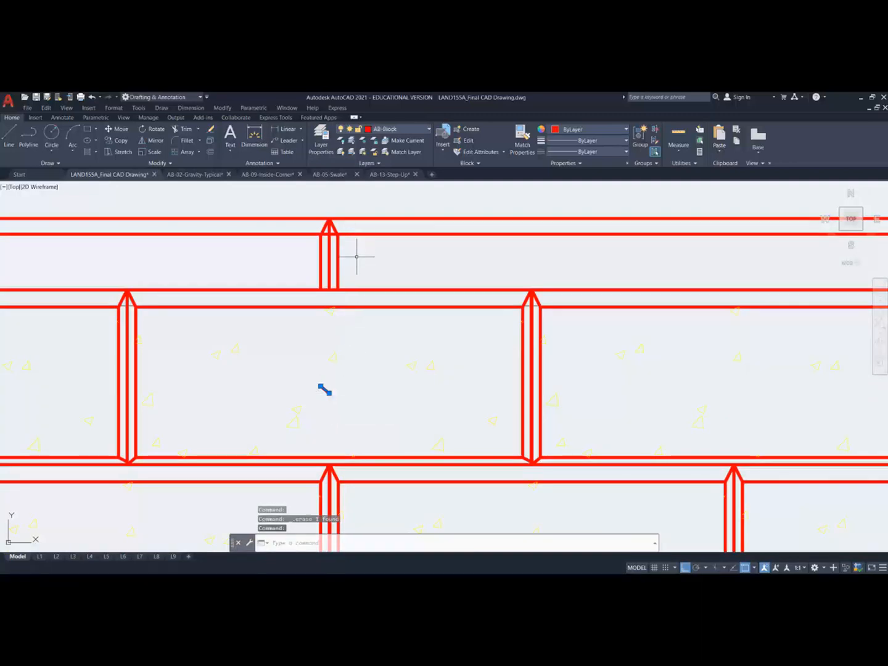
key(Delete)
Step: Trim the cap's chamfer line between the joint's two outer sides, using the joint's outline as cutting edges
scroll(334, 209, up, 4)
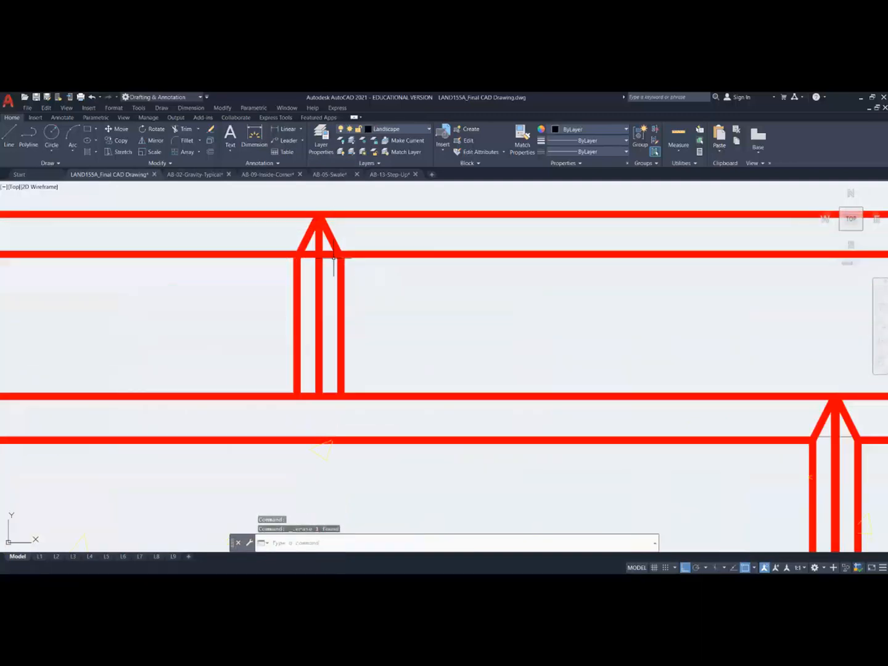
click(182, 129)
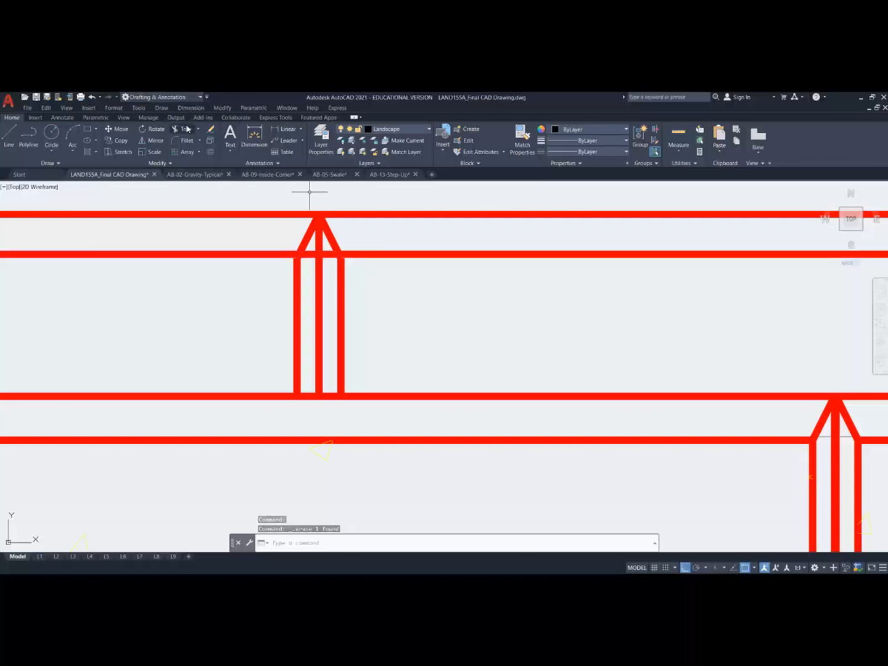
click(302, 282)
click(281, 259)
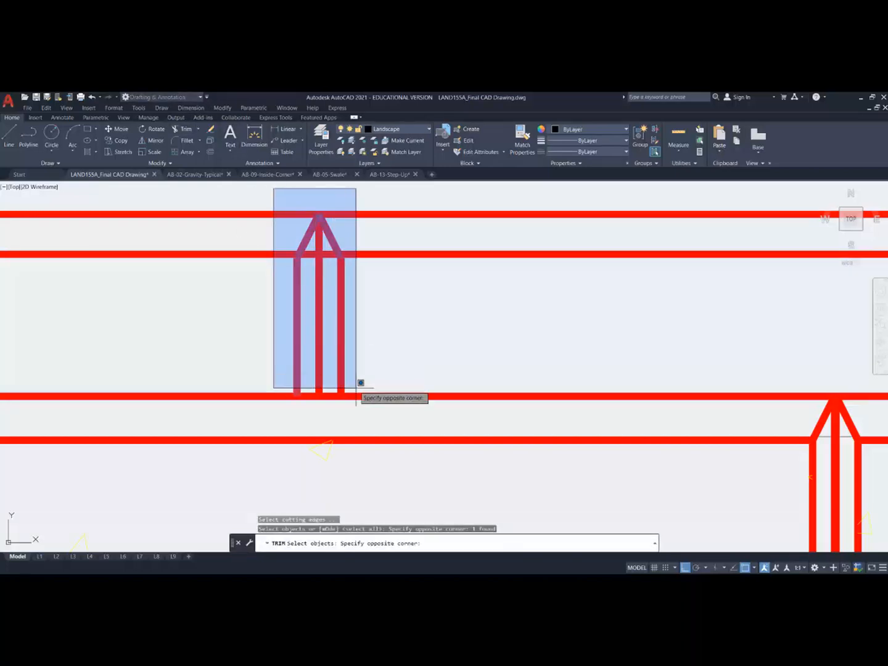
click(358, 349)
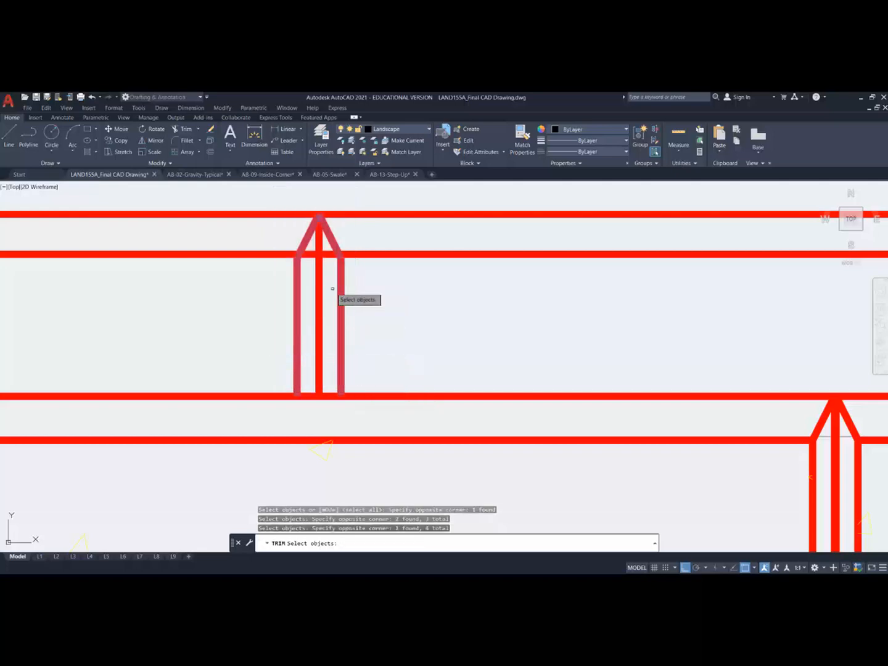
key(Return)
click(330, 250)
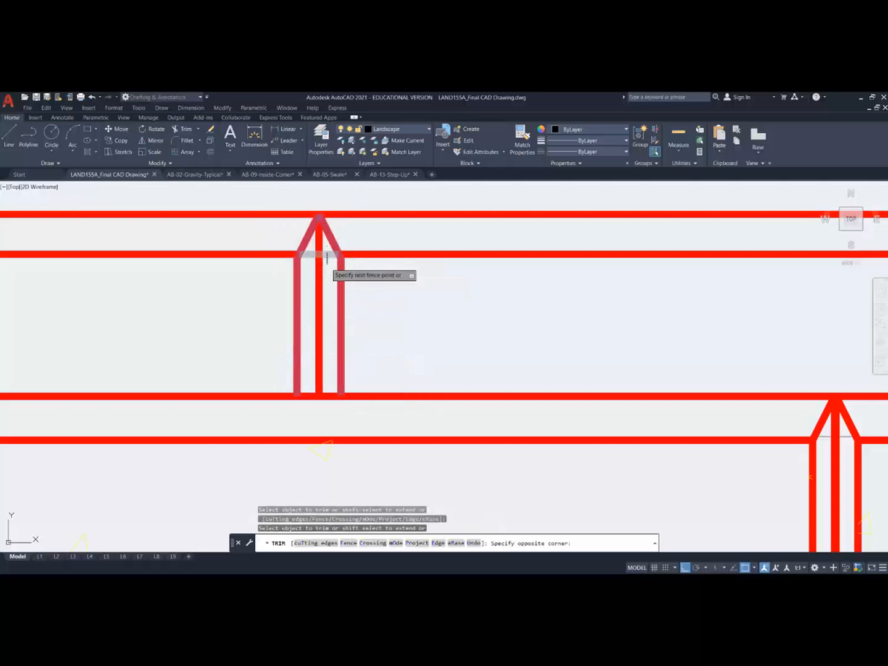
key(Escape)
Step: Delete the narrow construction rectangle standing above the cap course
scroll(346, 284, down, 5)
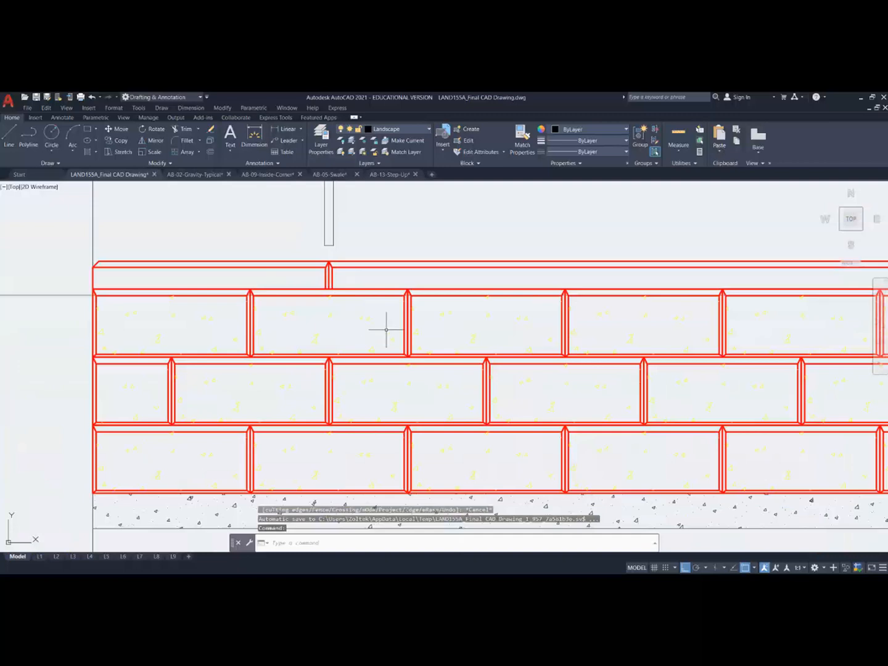
scroll(402, 287, down, 4)
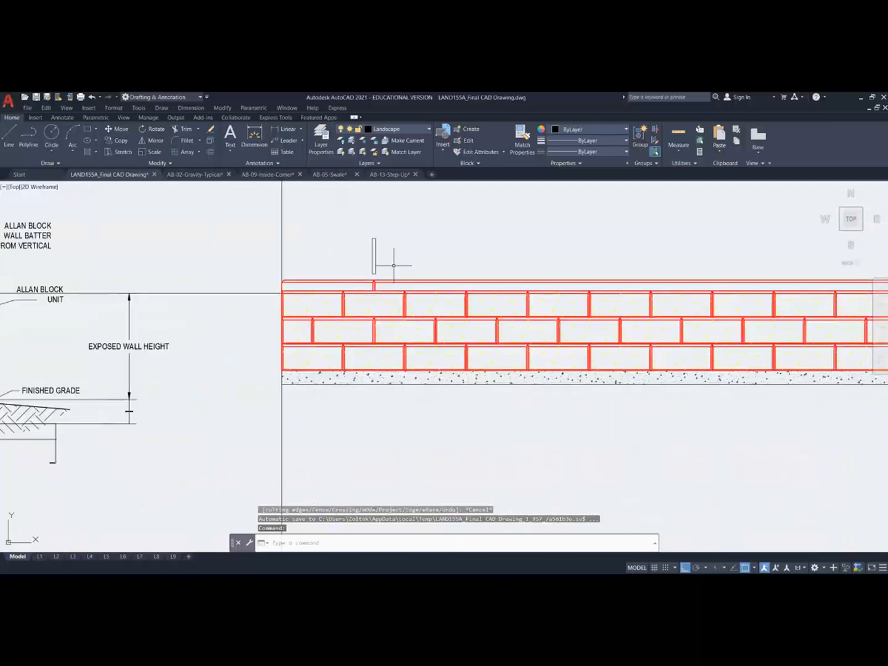
click(398, 273)
click(356, 220)
key(Delete)
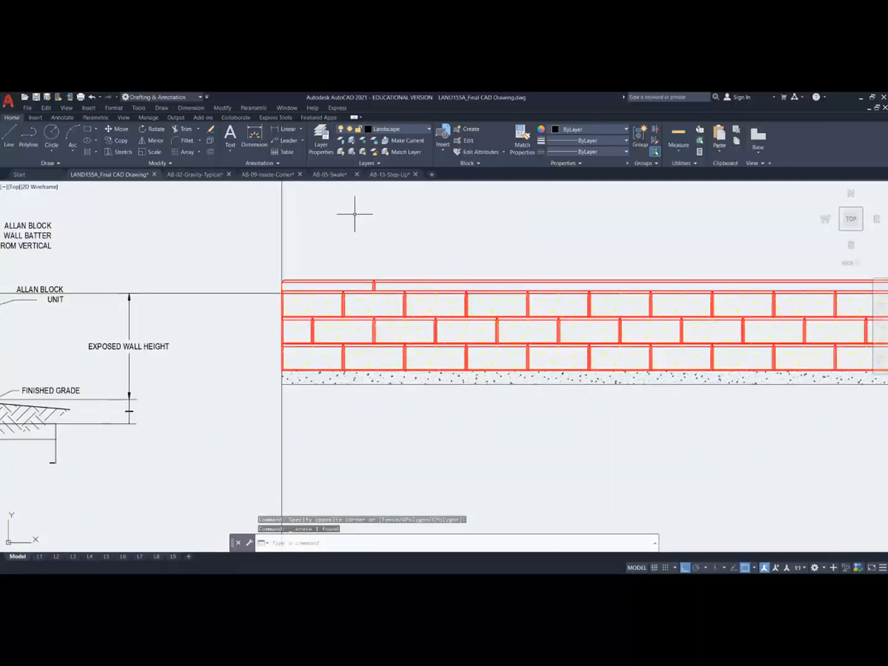
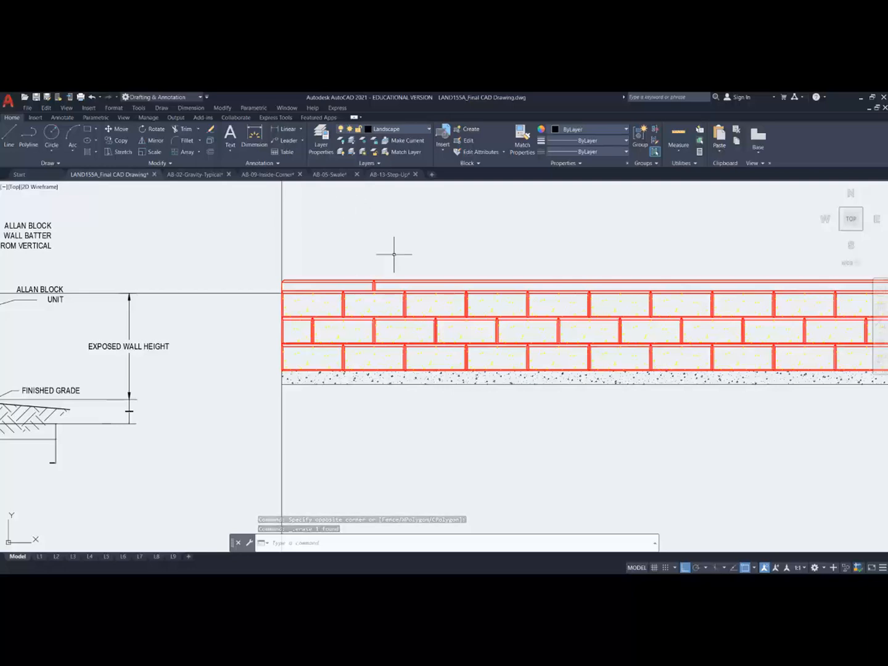
Step: Copy the cap joint left by one block, from the aligned joint apex two courses down to the neighbouring apex nearer the wall's left end
click(123, 144)
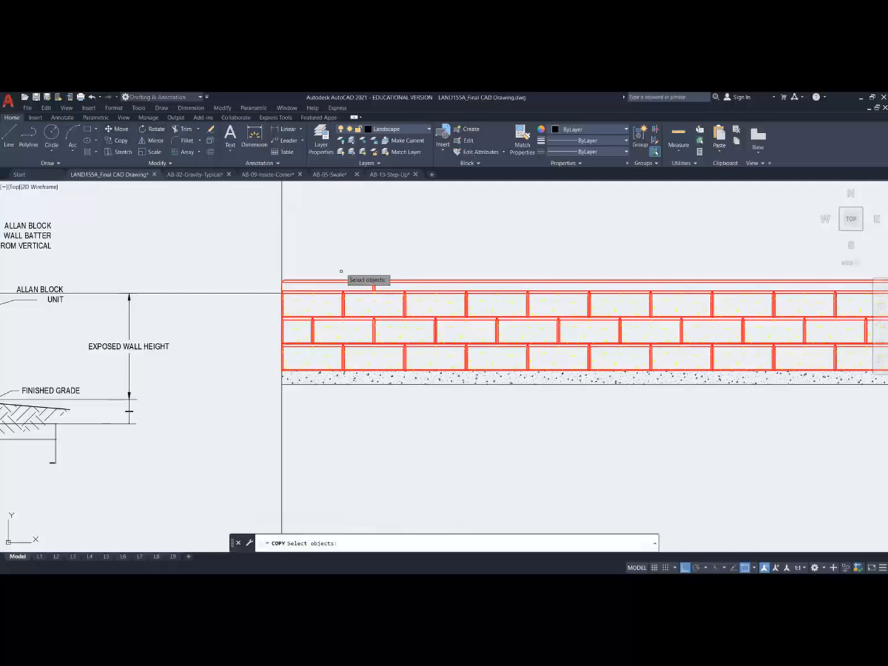
scroll(345, 307, up, 4)
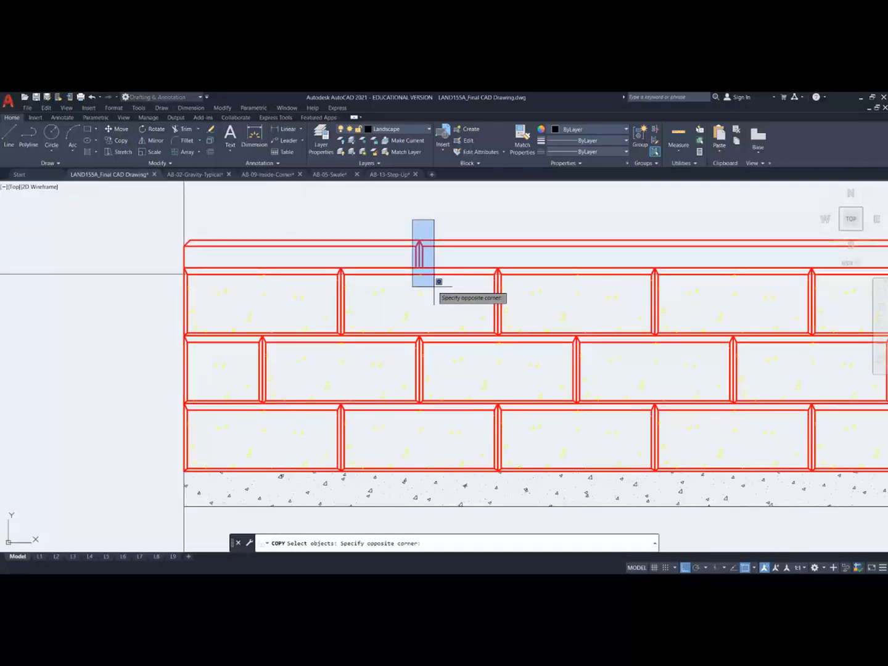
click(425, 306)
key(Return)
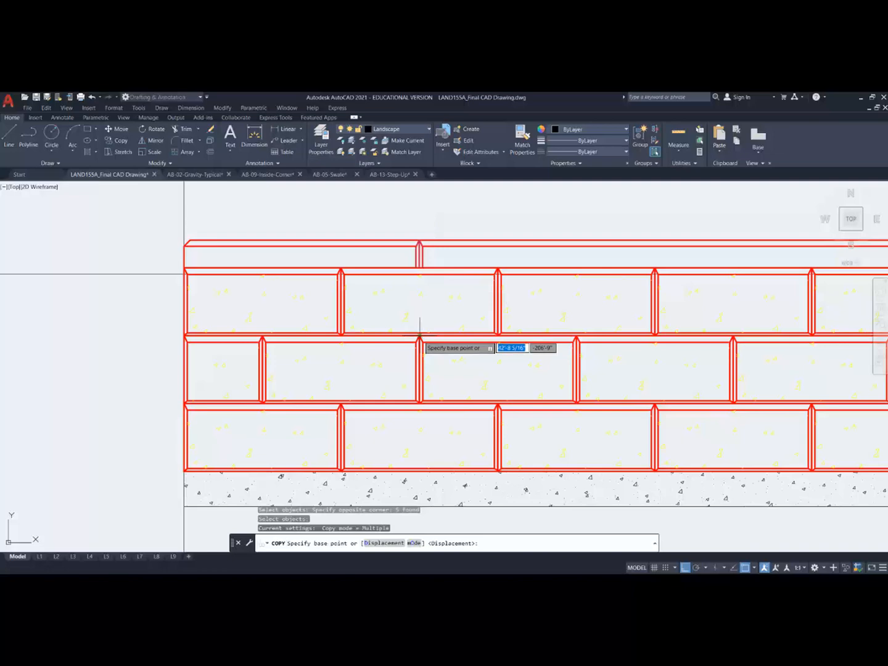
click(420, 336)
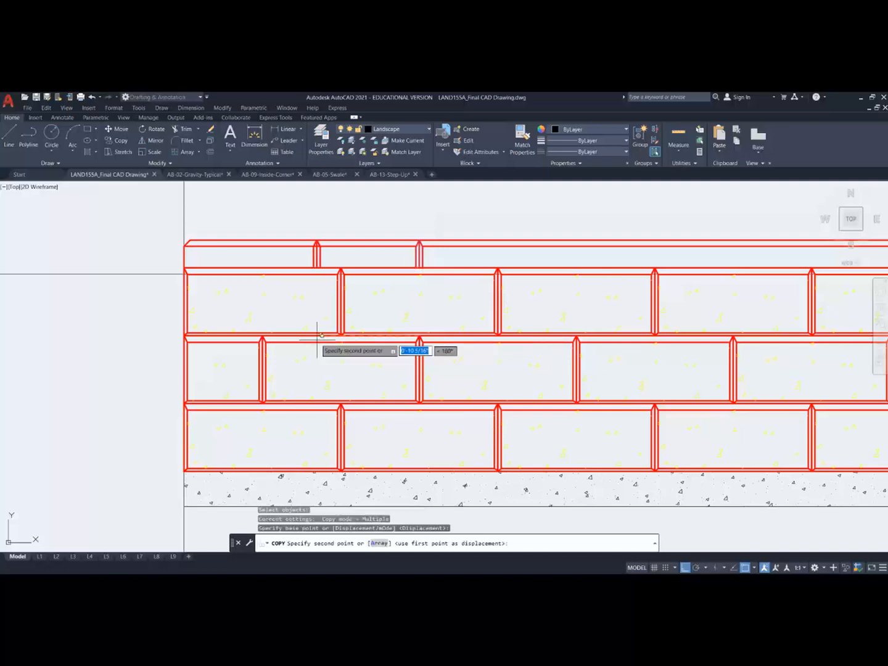
click(263, 332)
key(Return)
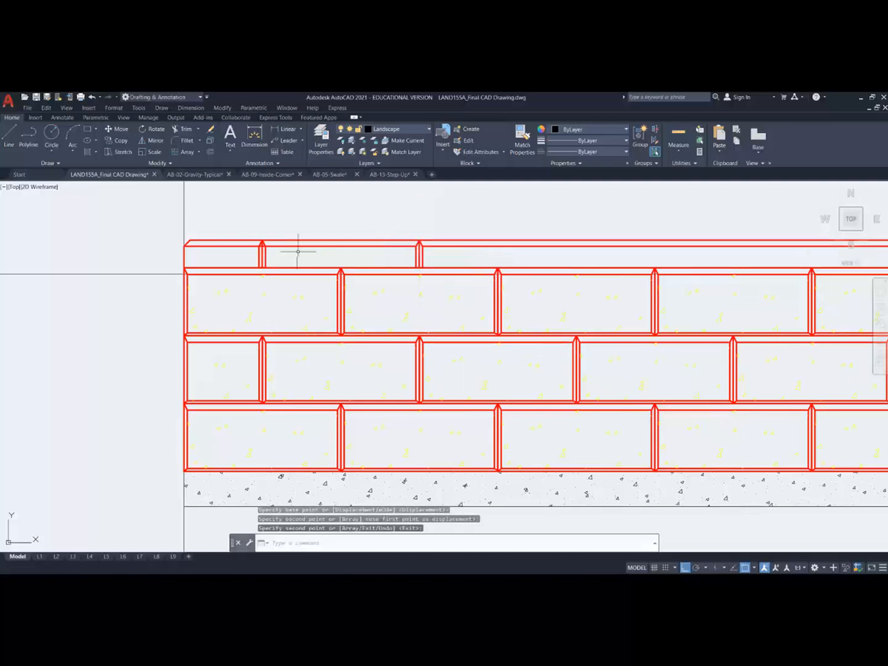
Step: Trim the chamfer line inside the copied cap joint nearest the wall's left end, using the joint's outline as cutting edges
scroll(244, 241, up, 5)
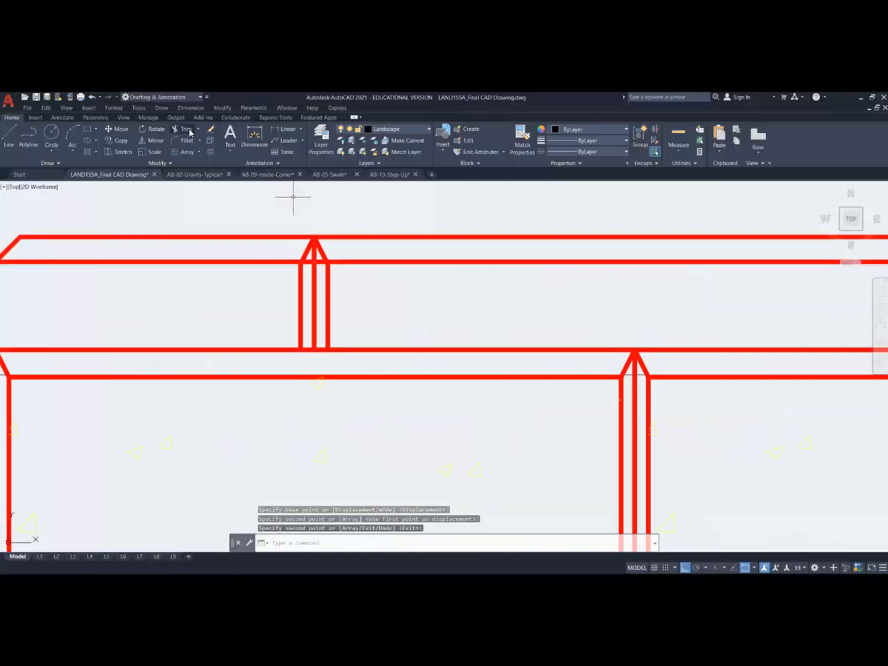
click(185, 130)
click(342, 291)
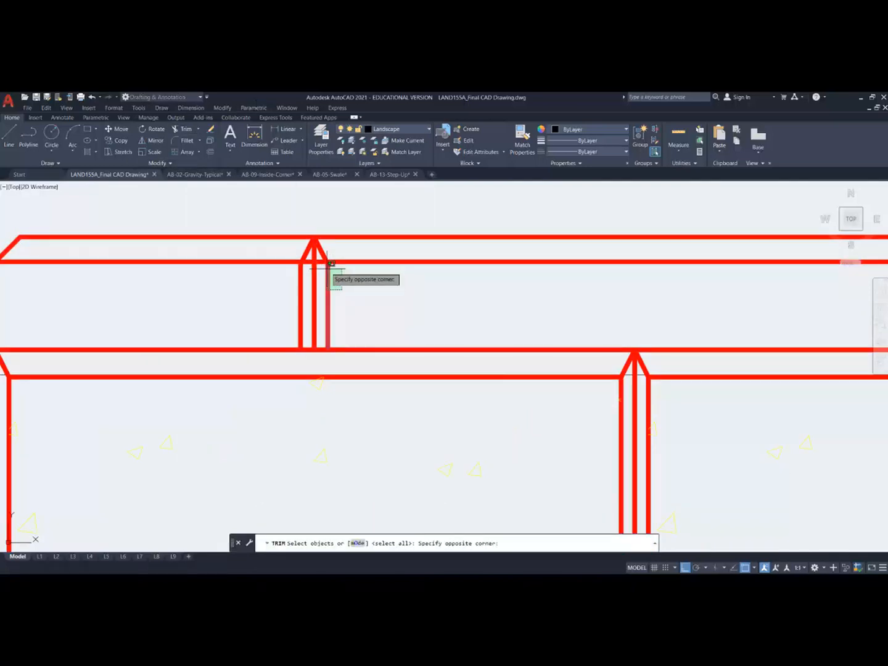
click(328, 266)
click(287, 215)
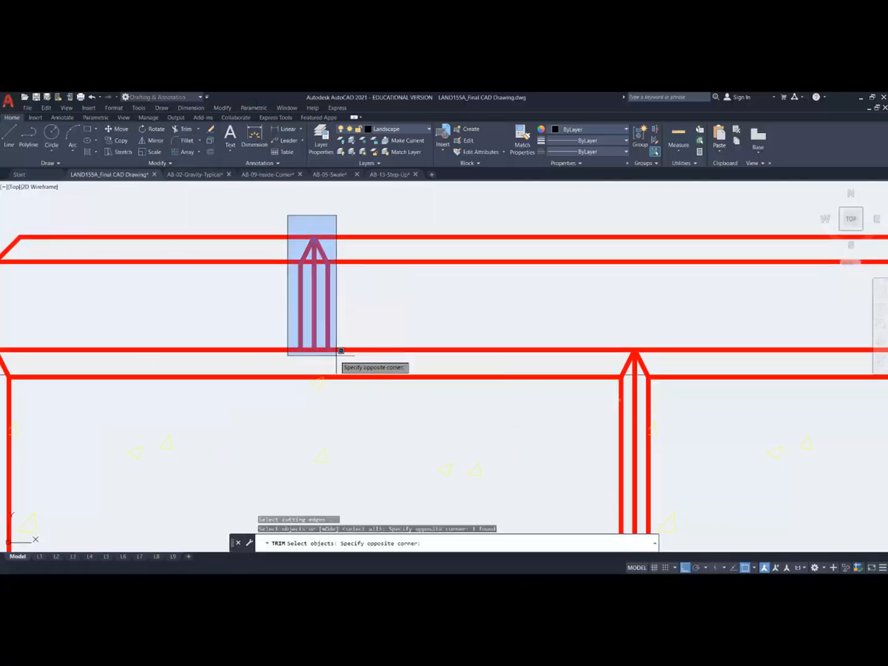
click(337, 336)
click(311, 306)
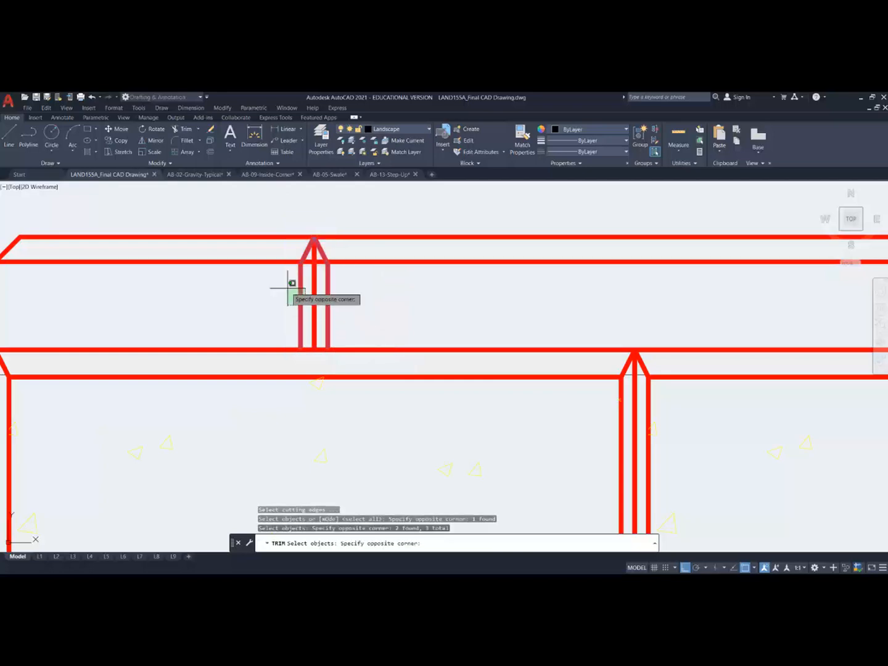
click(291, 283)
scroll(305, 262, up, 4)
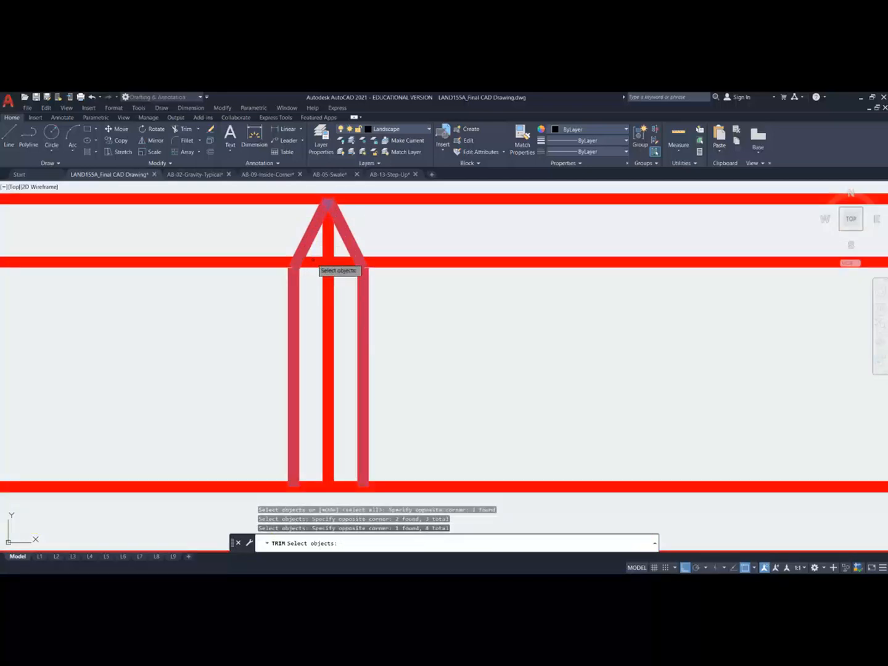
key(Return)
click(313, 263)
click(312, 263)
click(310, 258)
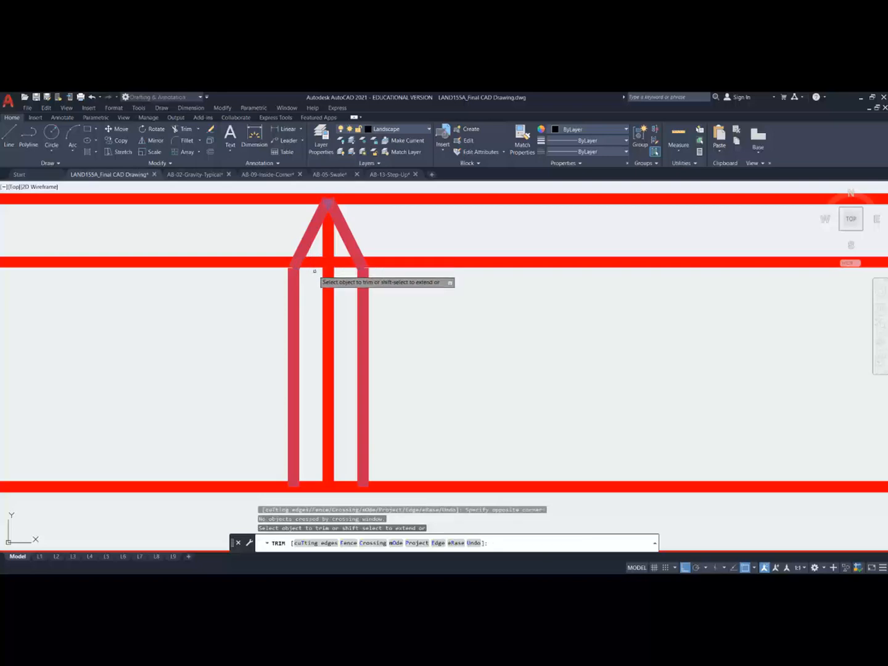
click(307, 250)
click(315, 266)
scroll(338, 276, down, 3)
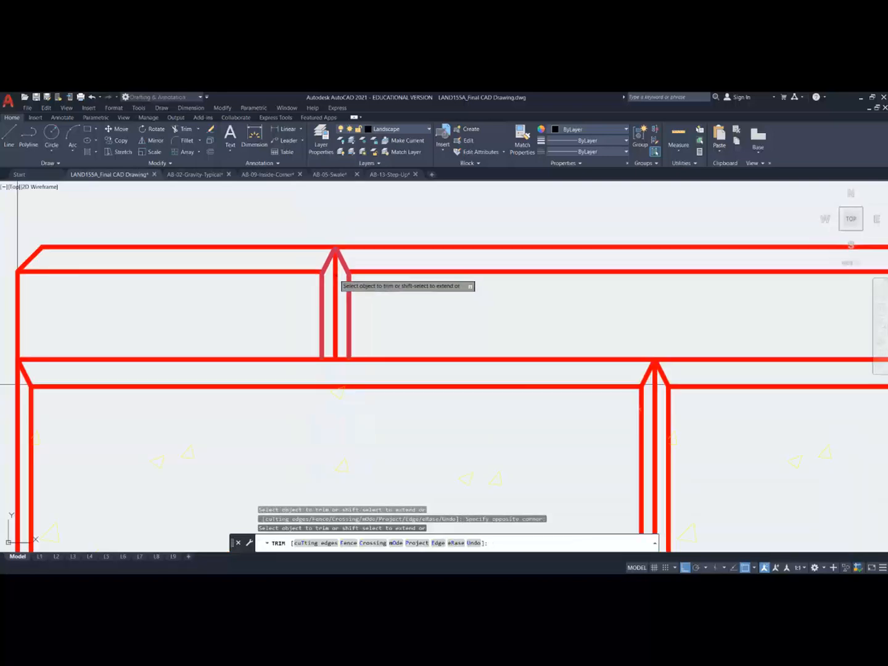
scroll(338, 276, down, 3)
key(Escape)
scroll(442, 295, down, 2)
scroll(442, 294, up, 2)
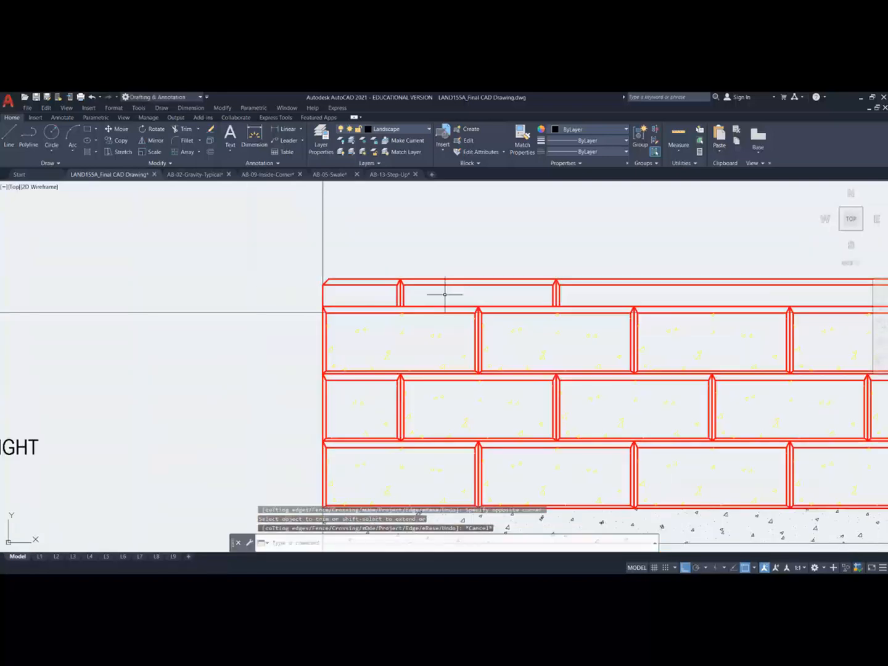
middle_drag(445, 294, 233, 293)
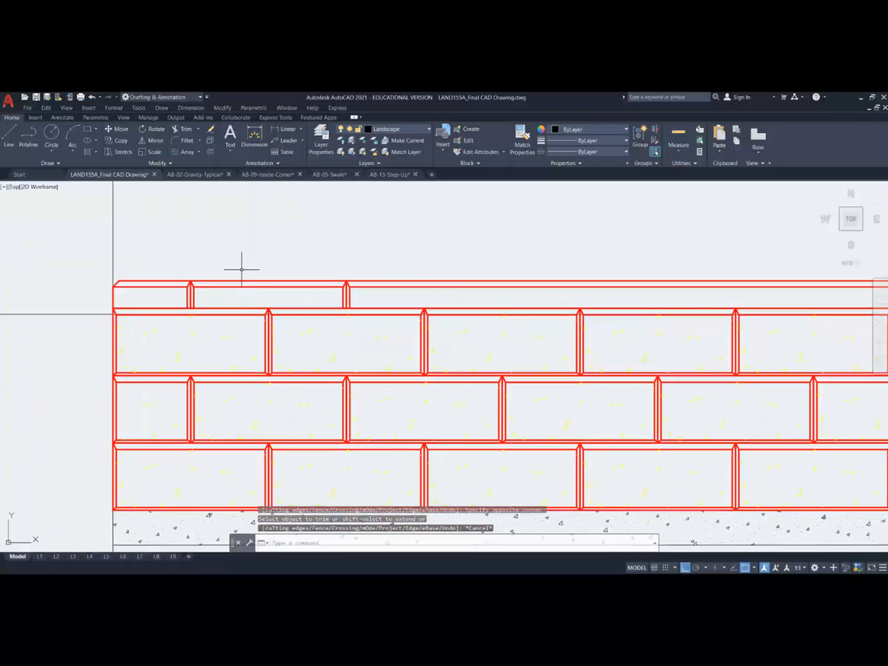
Step: Delete the long remaining chamfer line that starts at the second cap joint and runs toward the wall's right end
click(421, 286)
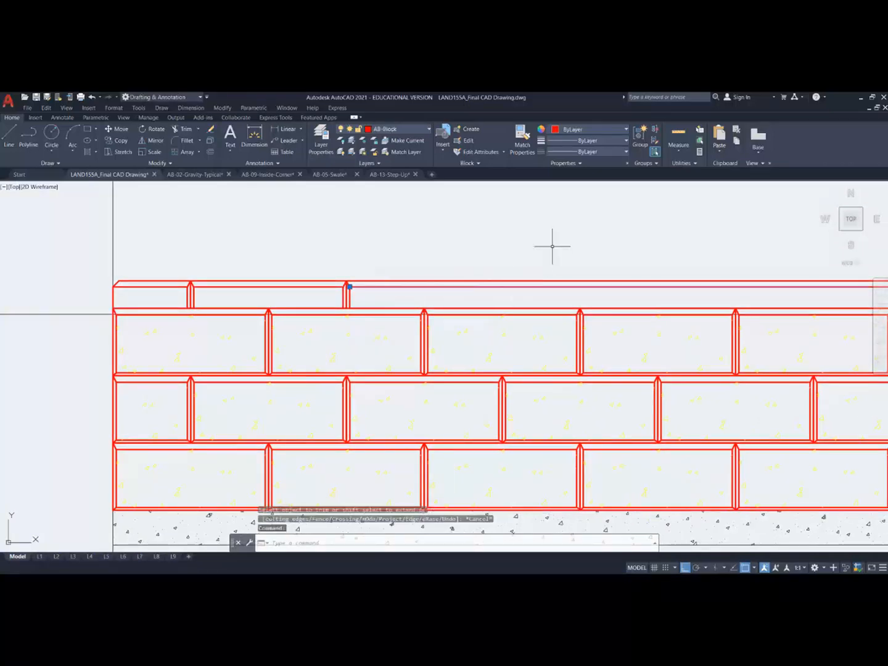
key(Delete)
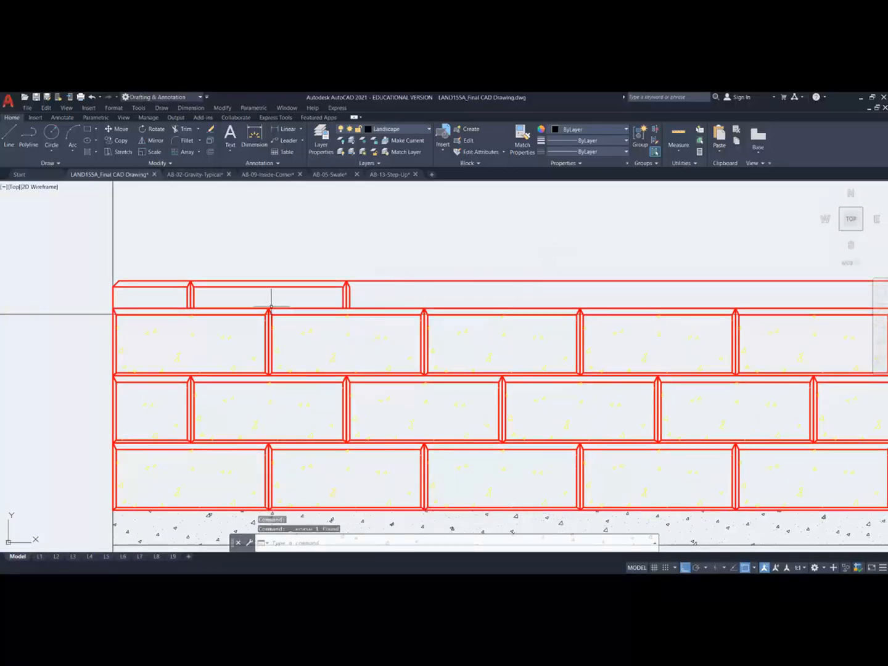
Step: Copy the second cap joint and its adjoining chamfer segment to the next two block positions, using the first cap joint's apex as base point
scroll(225, 297, up, 2)
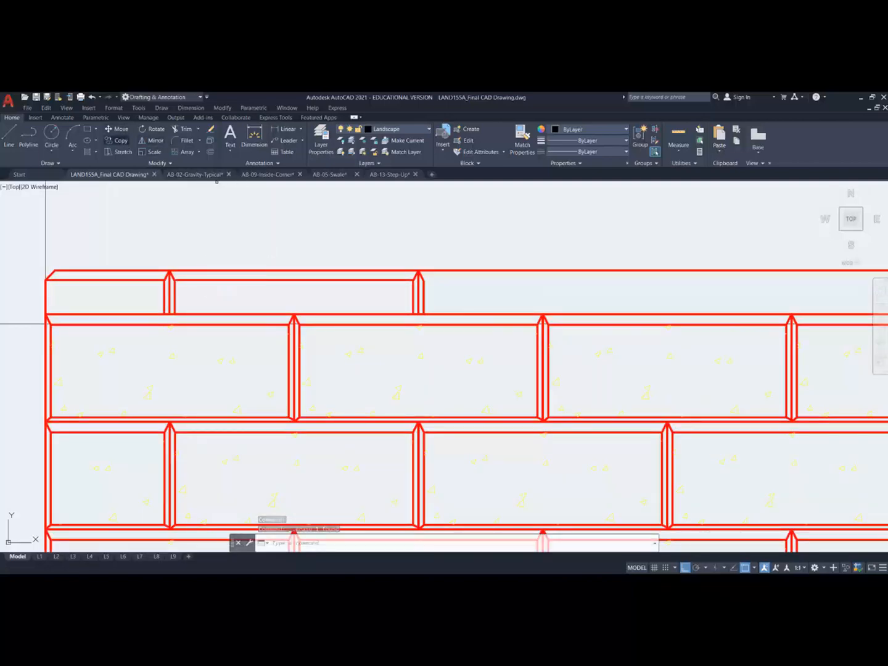
text(copy)
key(Return)
click(287, 306)
click(247, 263)
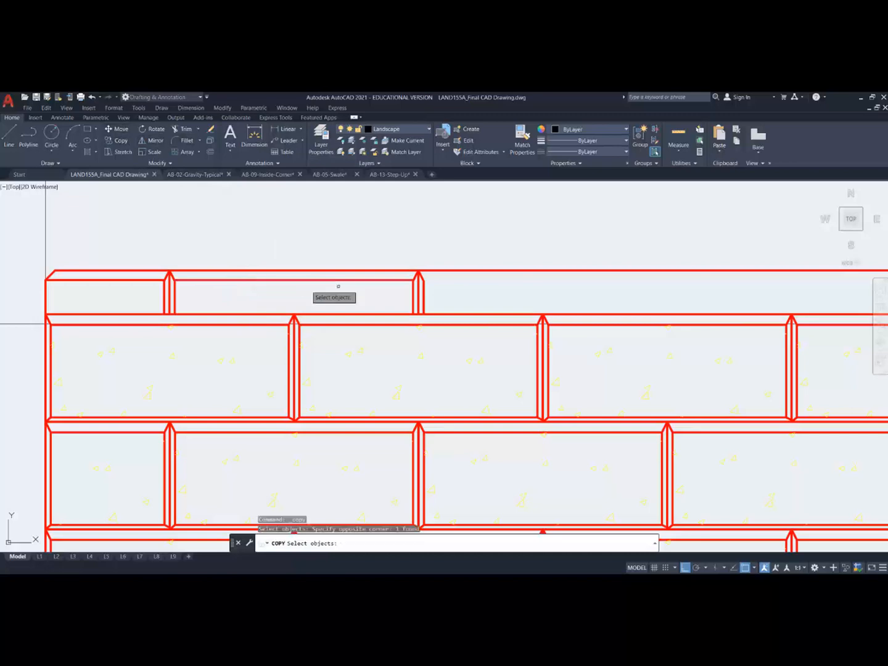
click(404, 255)
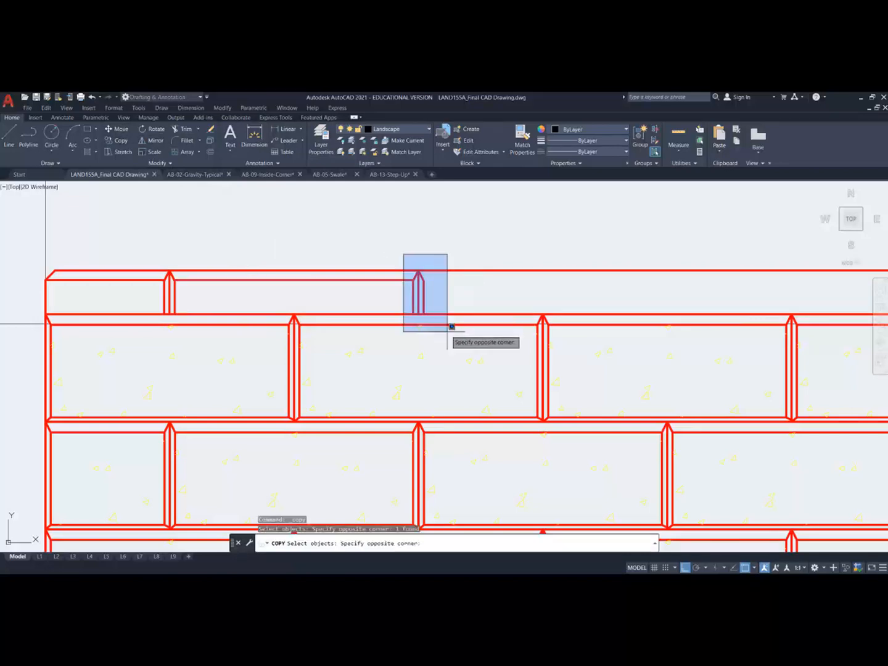
click(446, 332)
key(Return)
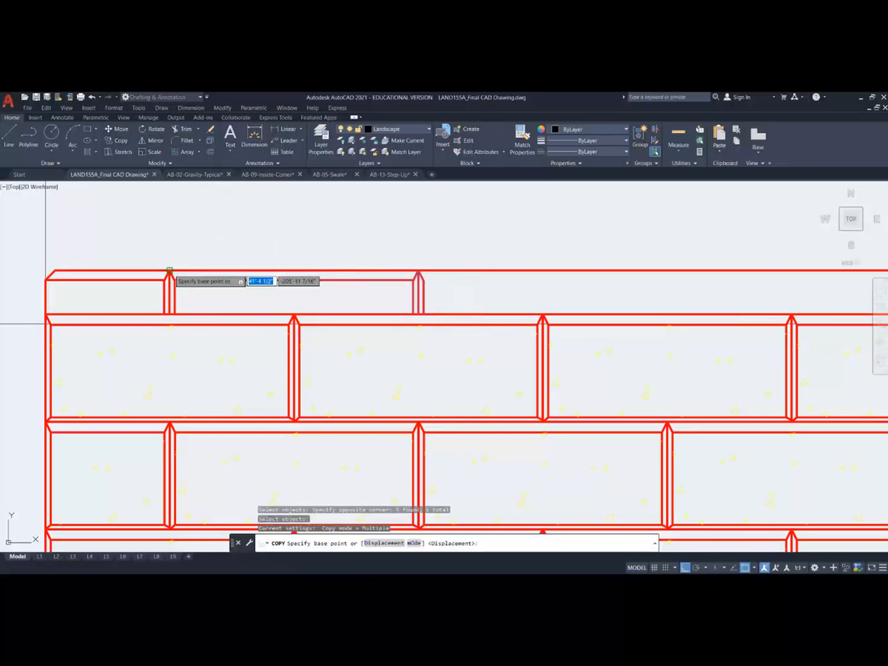
click(170, 270)
click(424, 258)
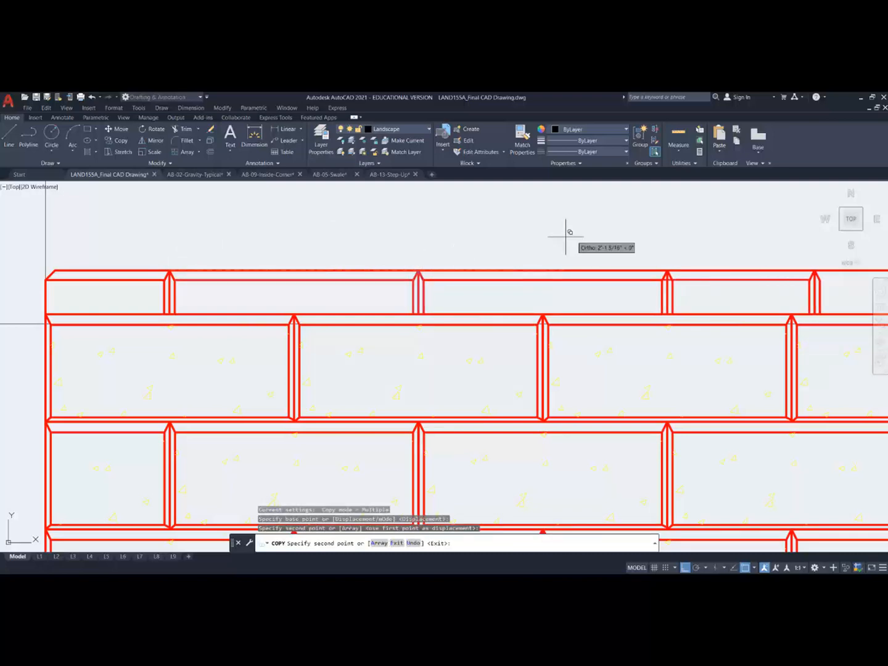
click(670, 253)
Step: Continue placing copies of the cap joint and chamfer segment one block apart through the middle of the wall, snapping to each preceding joint's apex
scroll(657, 230, down, 4)
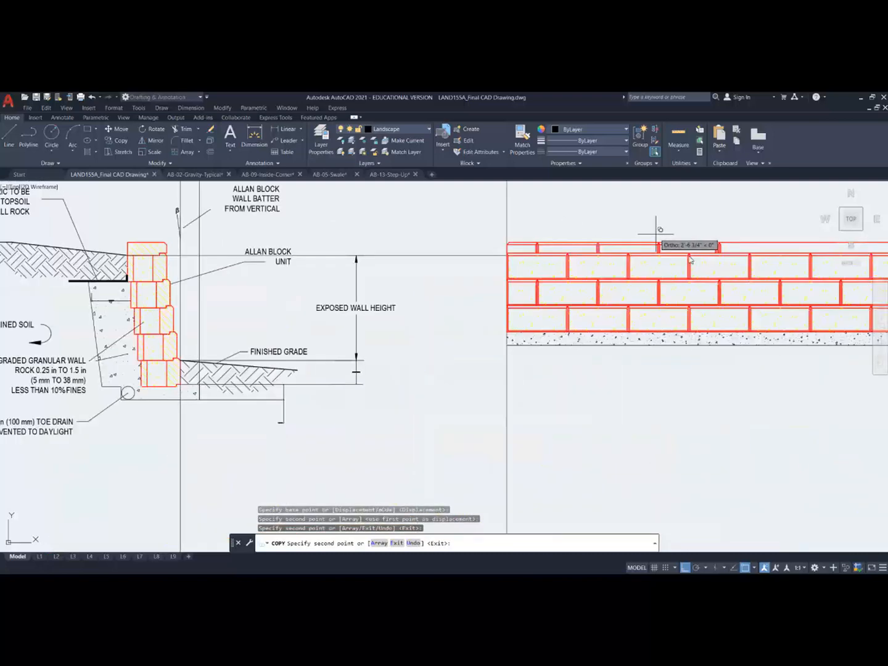
mouse_move(702, 258)
middle_down()
mouse_move(543, 292)
mouse_move(342, 317)
middle_up()
scroll(406, 300, up, 2)
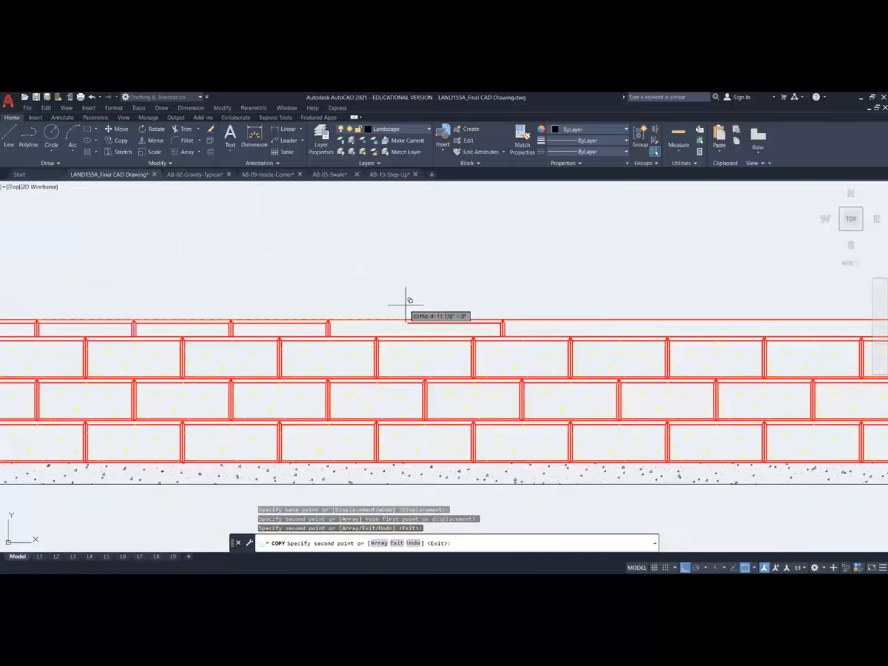
scroll(406, 301, up, 2)
click(284, 320)
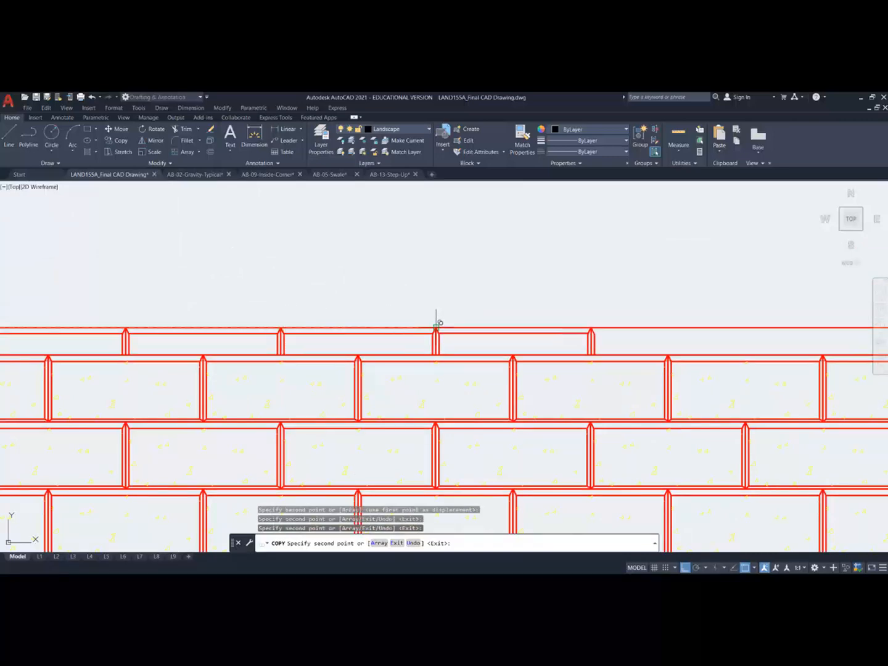
scroll(611, 299, down, 5)
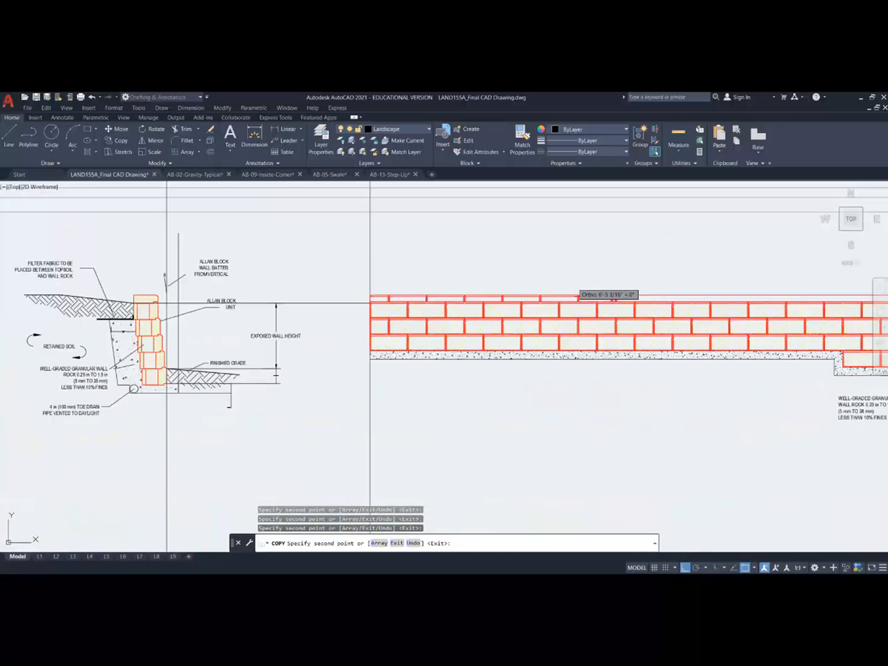
scroll(664, 284, up, 5)
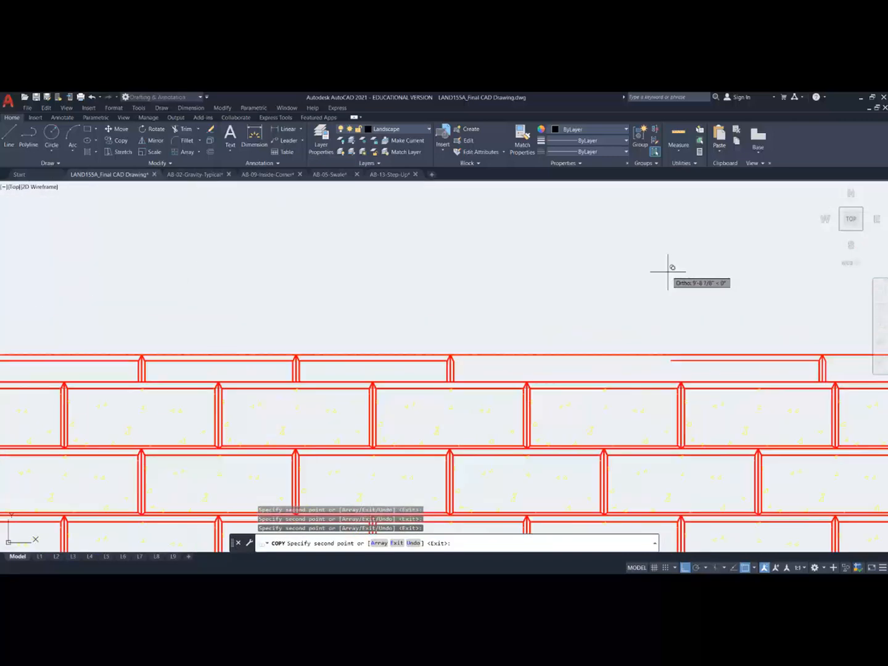
click(448, 352)
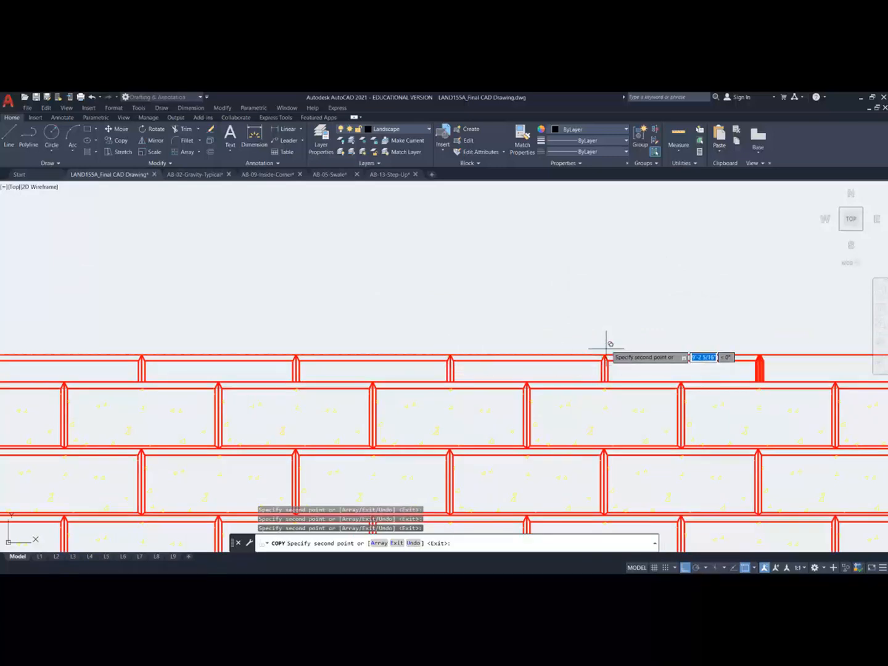
scroll(607, 348, down, 4)
mouse_move(670, 358)
middle_down()
mouse_move(420, 380)
mouse_move(254, 381)
middle_up()
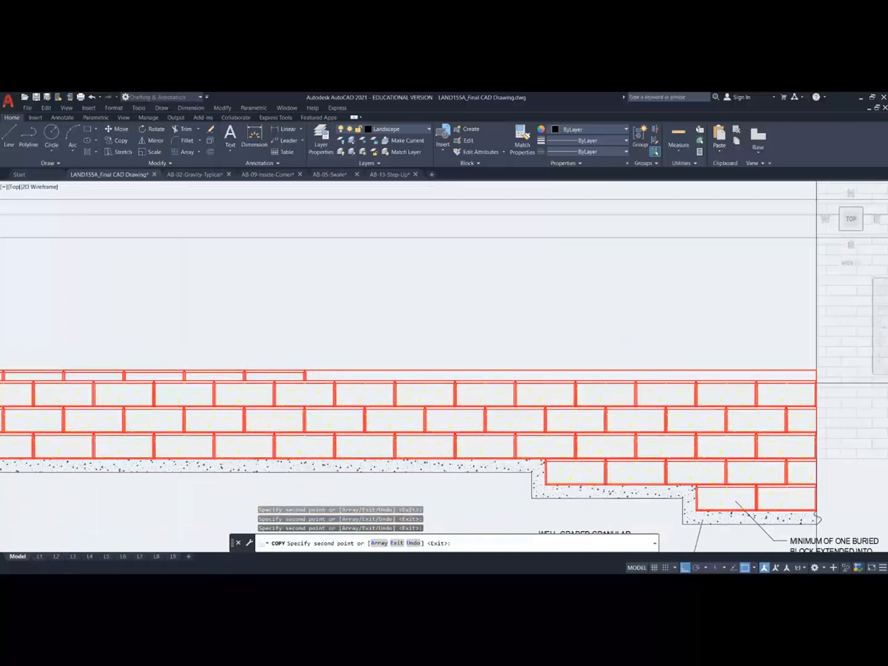
scroll(327, 362, up, 4)
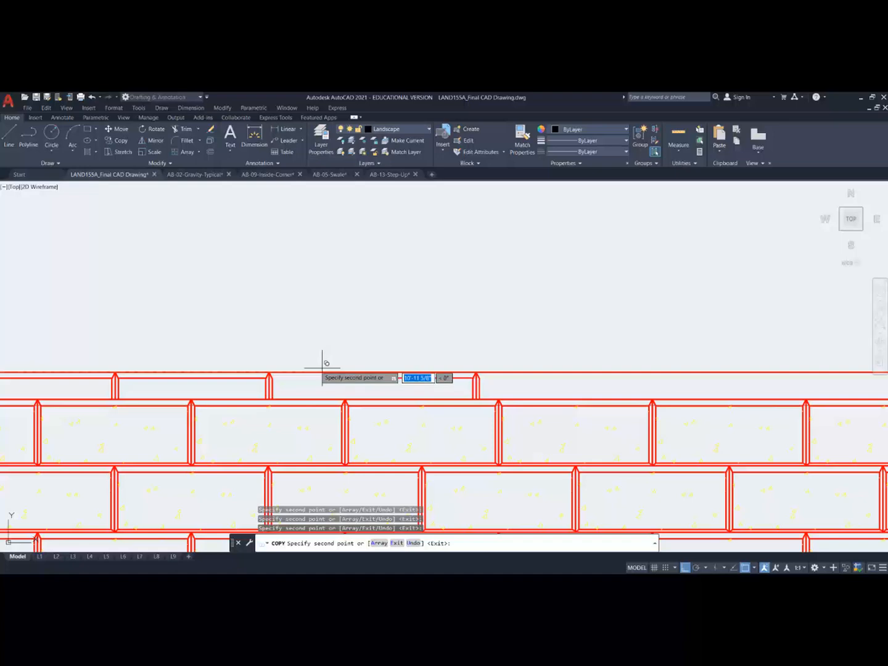
click(270, 372)
click(425, 372)
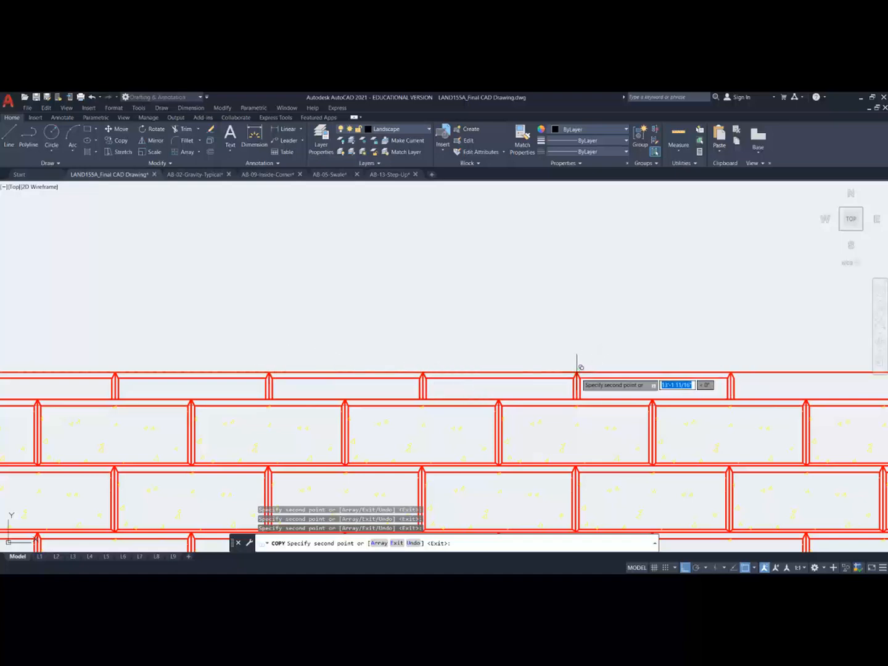
Step: Place the remaining cap joint and chamfer segment copies one block apart until the chamfer line passes the wall's right end, then finish copying
scroll(670, 336, down, 4)
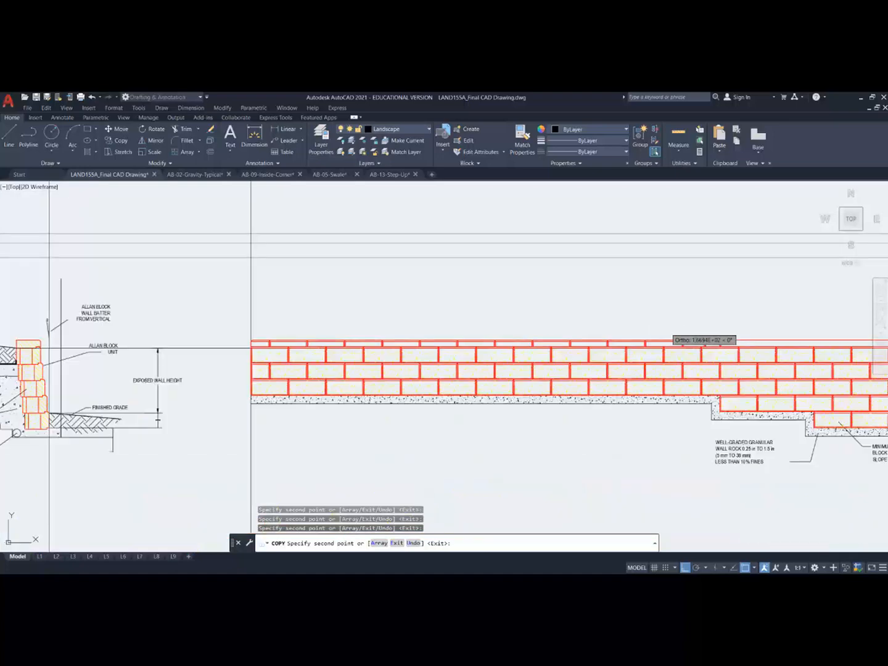
middle_drag(783, 323, 404, 341)
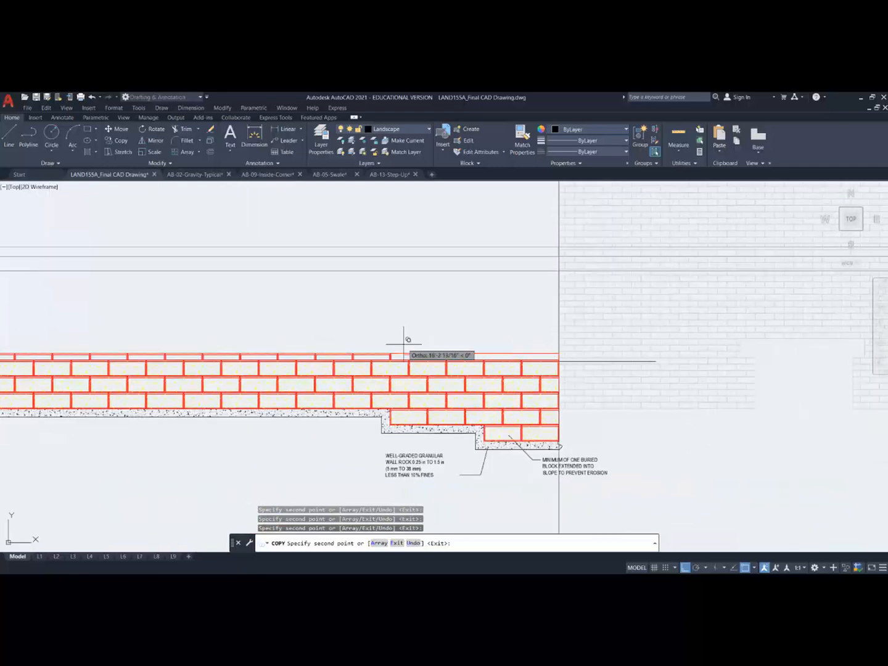
scroll(404, 343, up, 4)
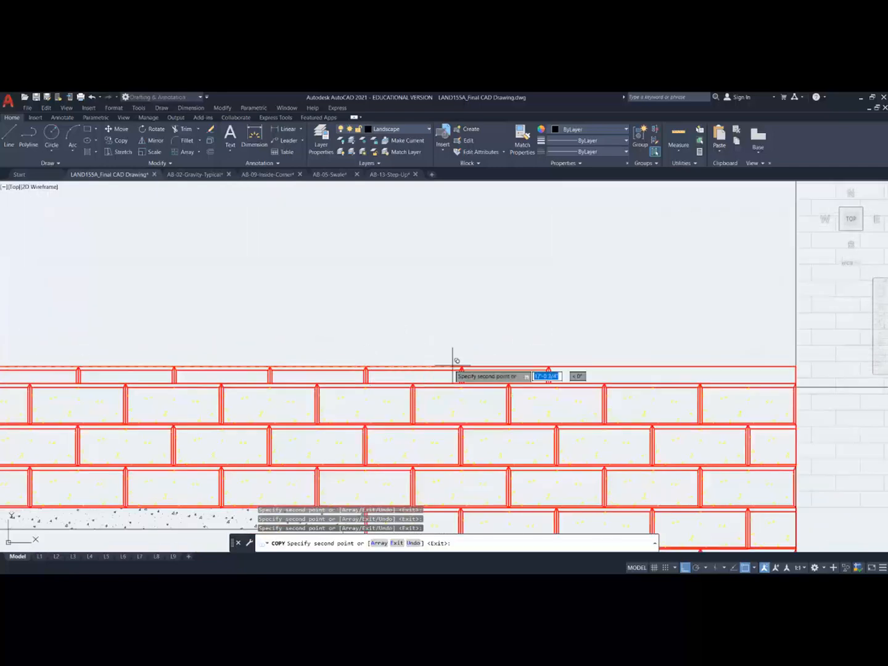
click(462, 367)
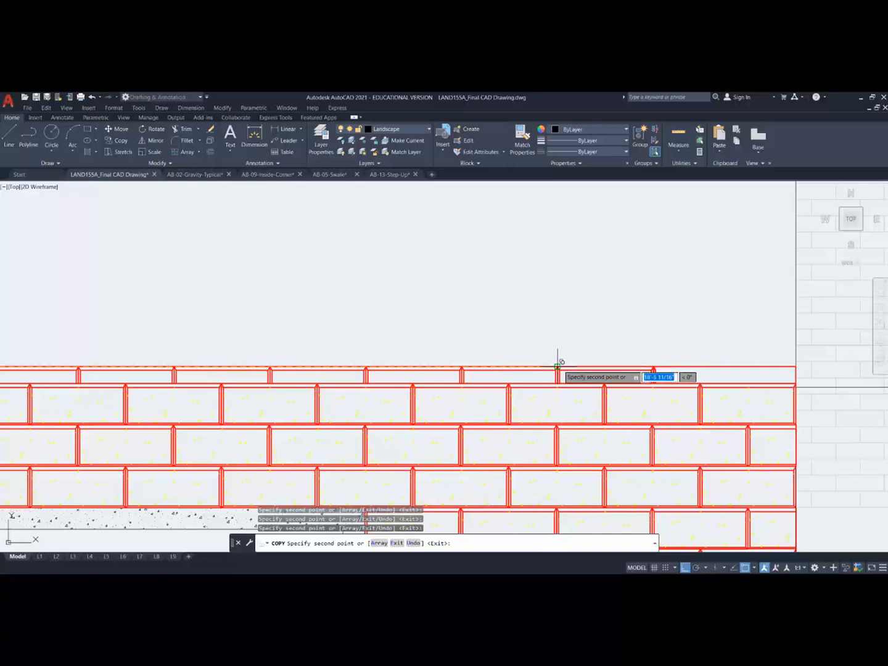
click(557, 367)
click(654, 366)
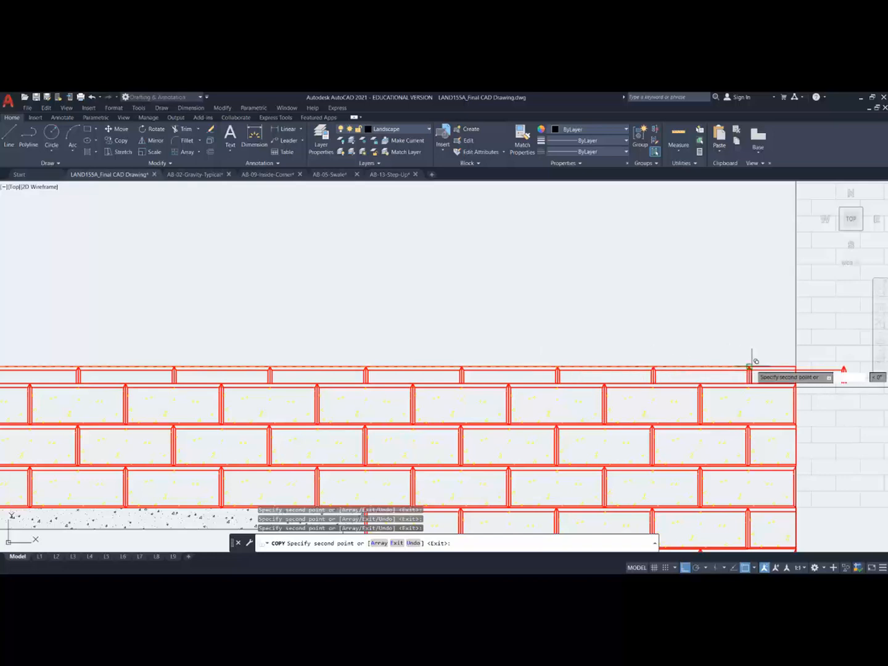
click(749, 367)
key(Escape)
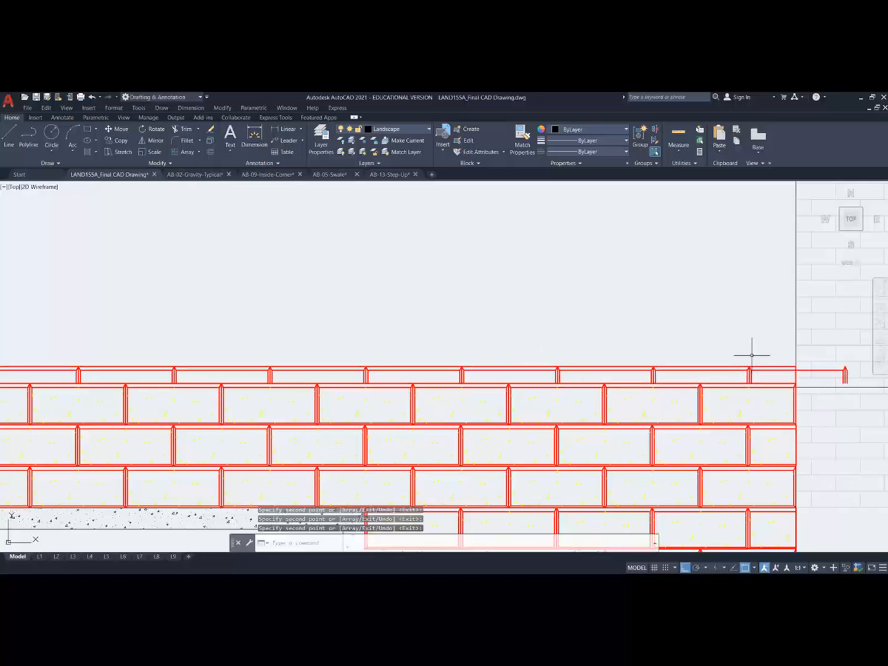
Step: Trim the cap's chamfer line where it overshoots the wall's right end, using the vertical construction line there as the cutting edge
middle_drag(764, 357, 372, 331)
scroll(375, 333, up, 6)
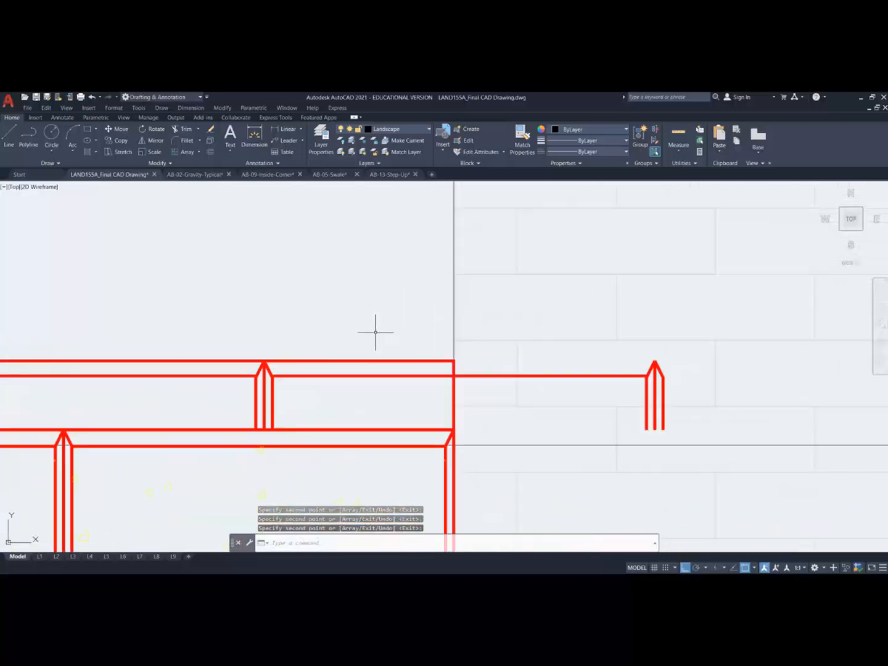
click(180, 129)
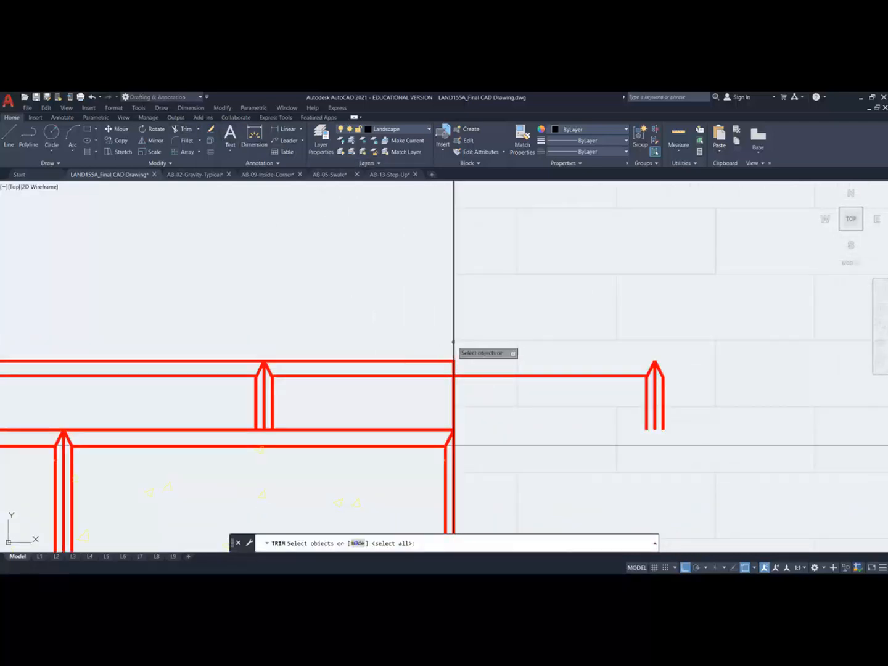
click(454, 343)
key(Return)
click(486, 381)
click(474, 361)
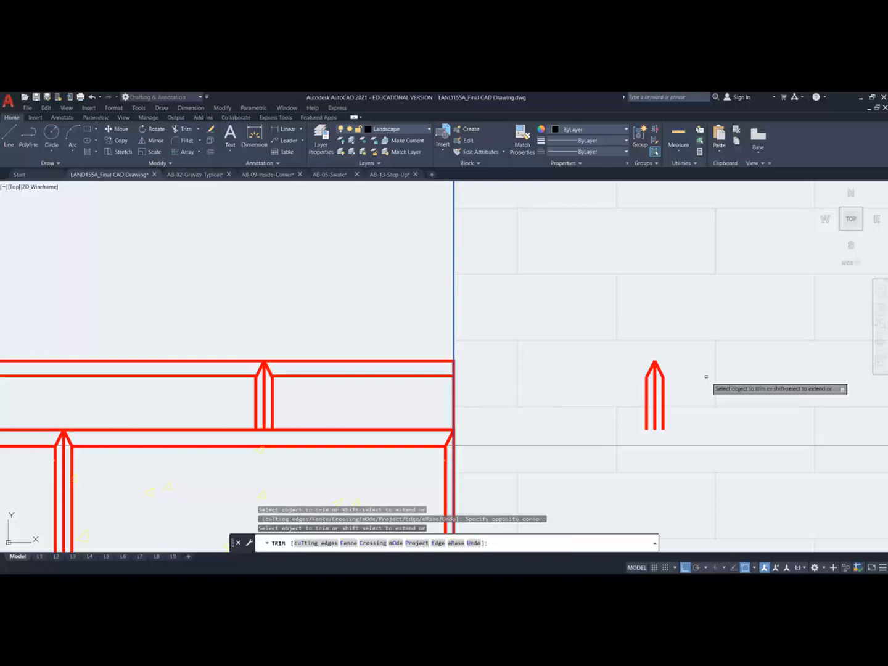
key(Escape)
Step: Delete the stray cap joint standing outside the wall's right end
click(630, 347)
click(681, 436)
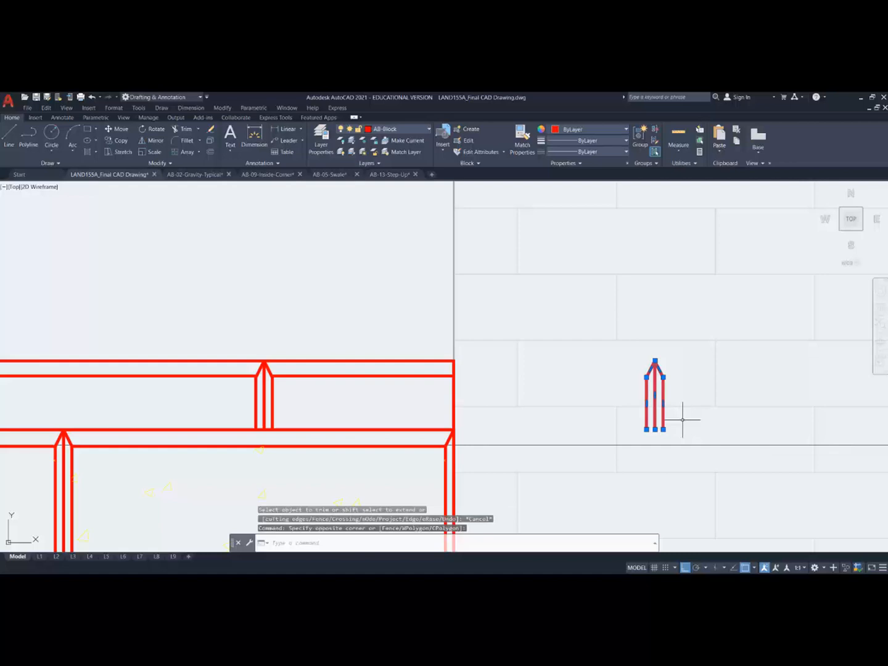
key(Delete)
key(Escape)
click(636, 353)
click(681, 435)
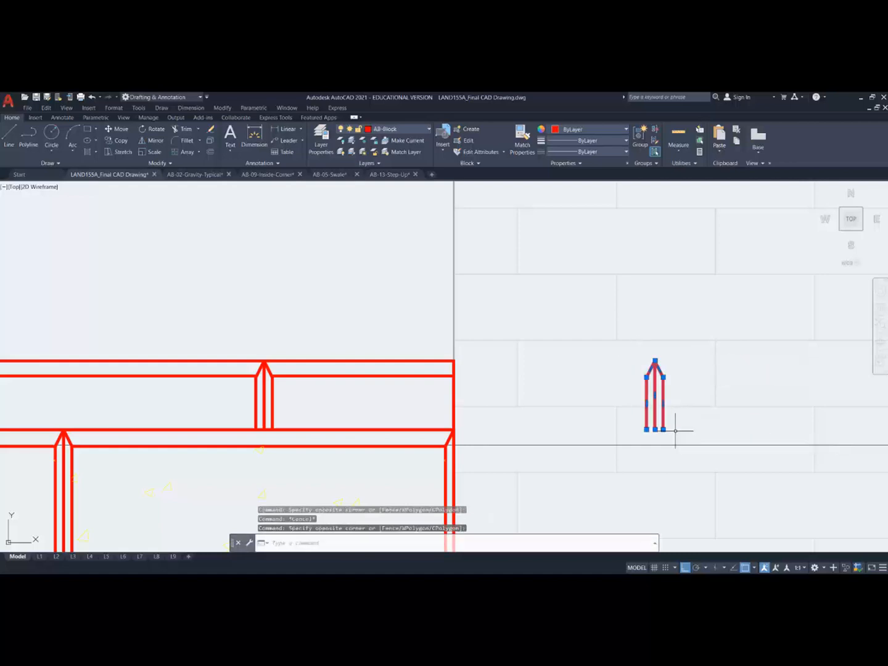
key(Delete)
Step: Copy the green grade profile from the foot of its vertical drop to the wall's left edge, at the base of the first full course below the cap
scroll(556, 391, down, 6)
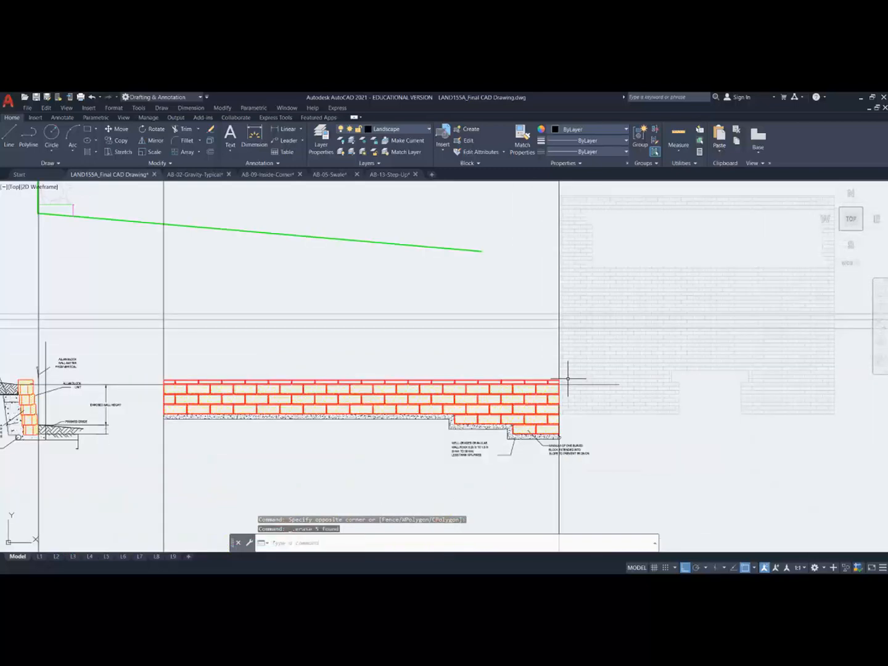
middle_drag(345, 436, 475, 425)
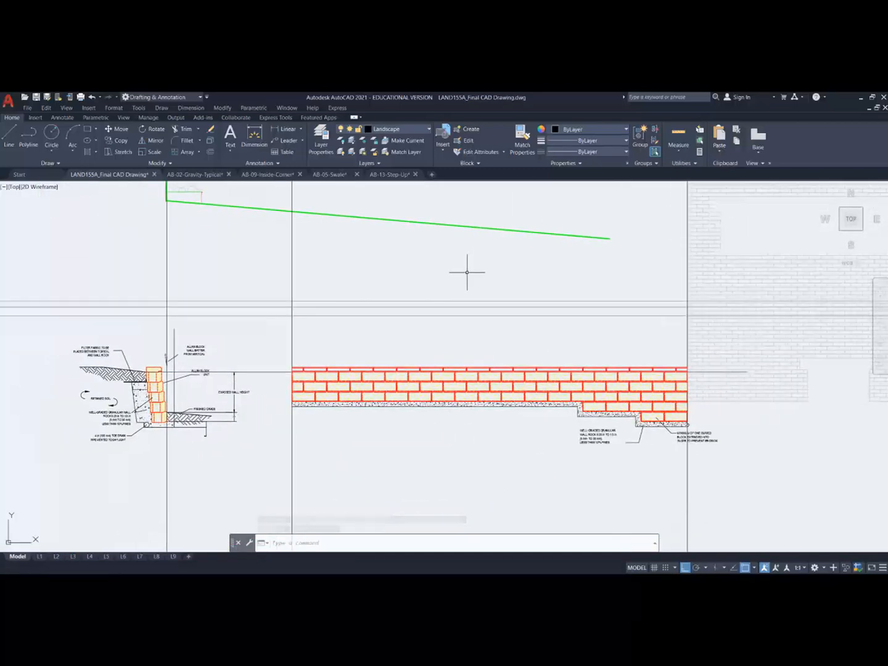
mouse_move(468, 268)
middle_down()
mouse_move(469, 308)
mouse_move(393, 342)
mouse_move(339, 353)
mouse_move(423, 322)
middle_up()
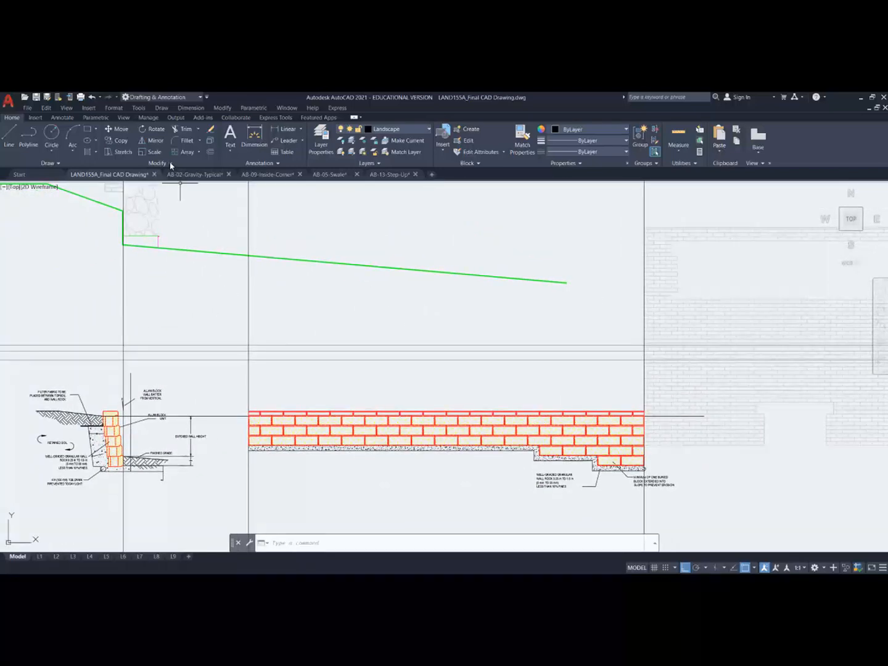
click(120, 141)
click(339, 283)
click(286, 220)
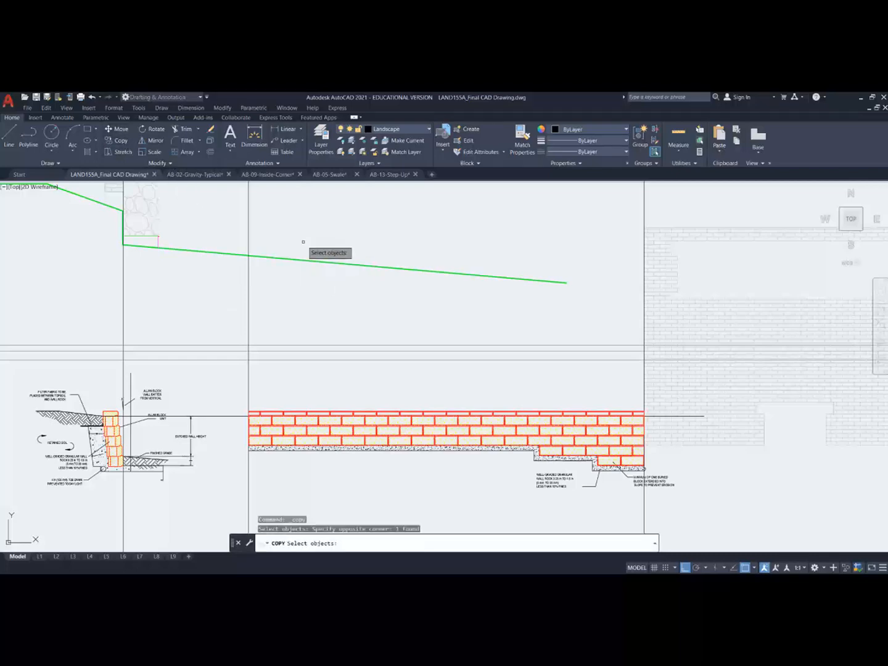
key(Return)
click(123, 245)
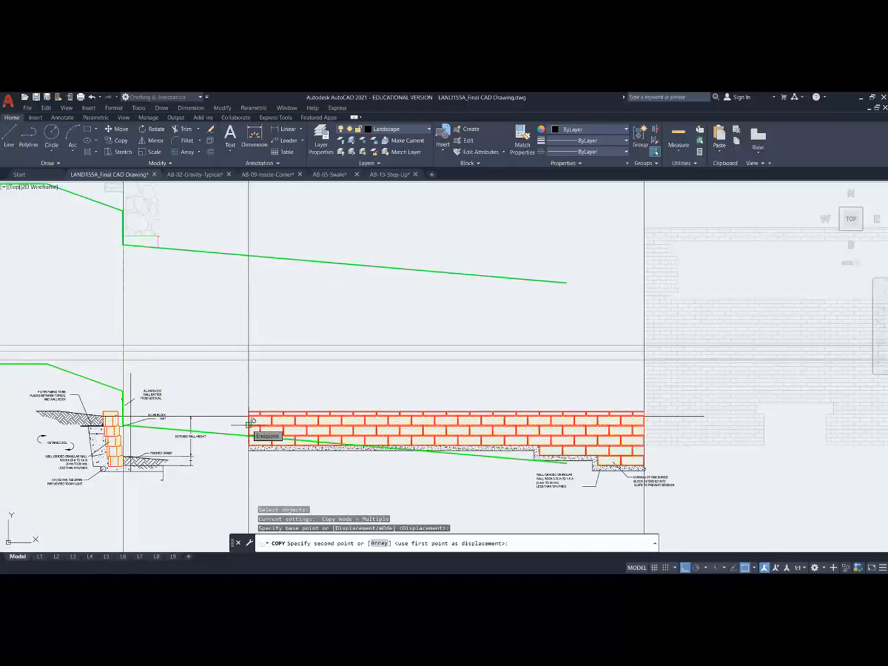
scroll(248, 425, up, 5)
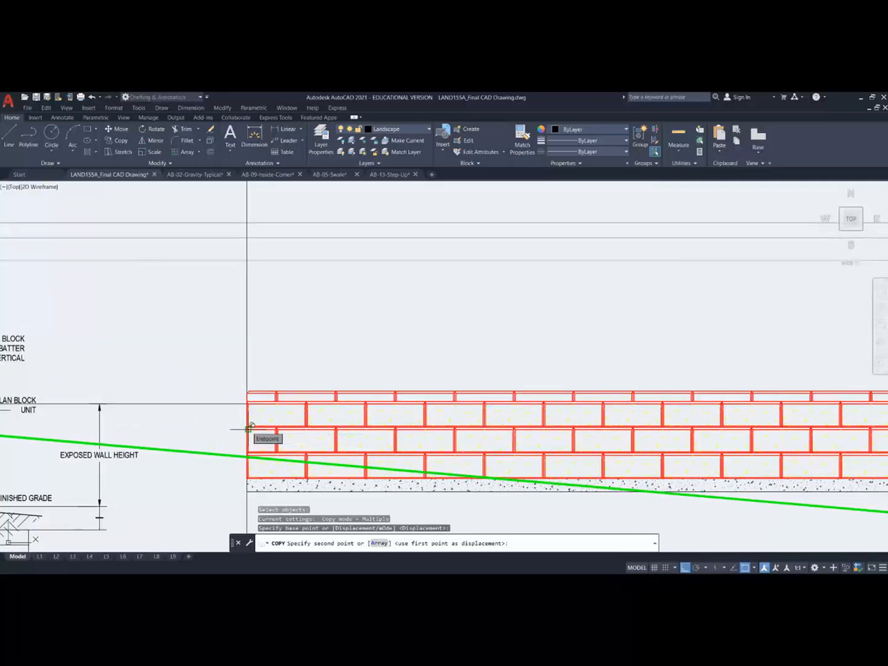
scroll(249, 426, up, 3)
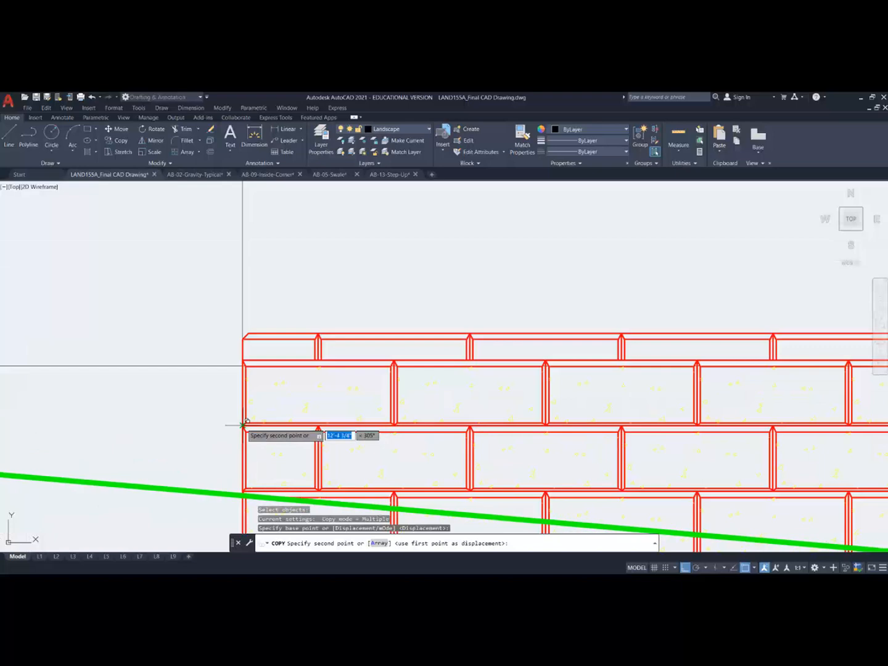
click(244, 425)
scroll(245, 426, down, 5)
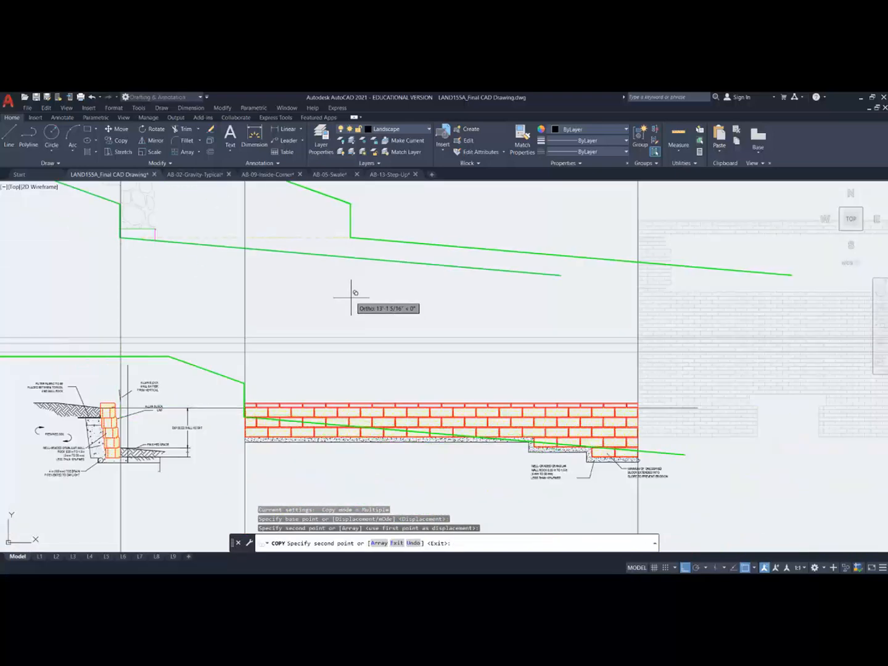
Step: Exit the Copy command and stretch the copied grade line's lower end to the wall's right edge, at the top of the bottom block course
key(Escape)
scroll(669, 458, up, 4)
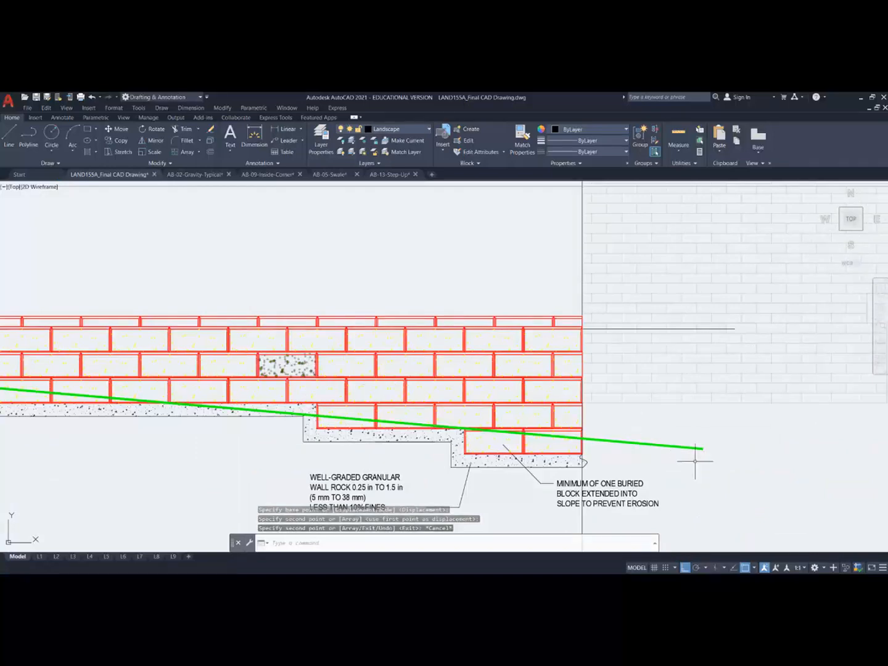
click(732, 466)
click(687, 436)
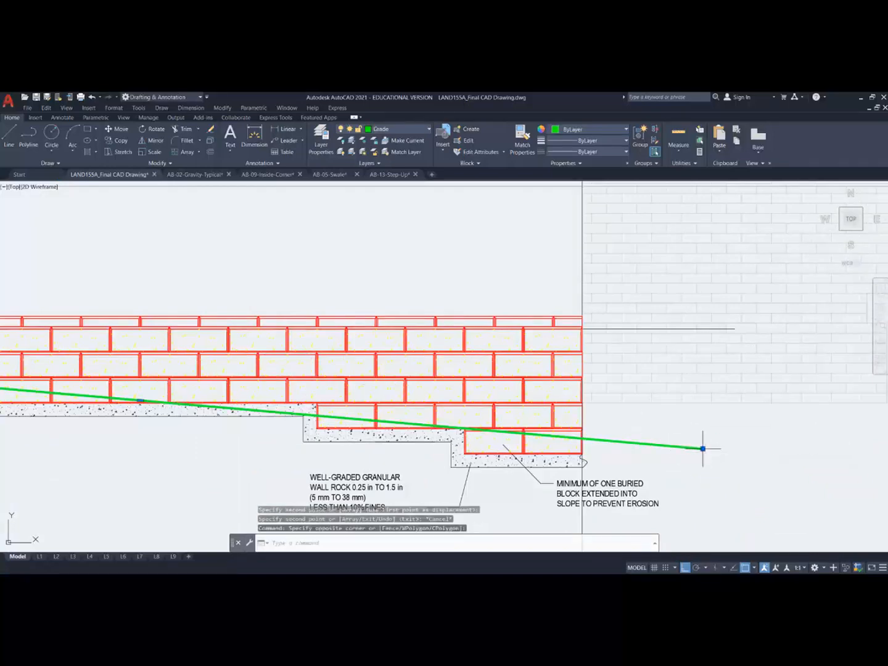
click(702, 448)
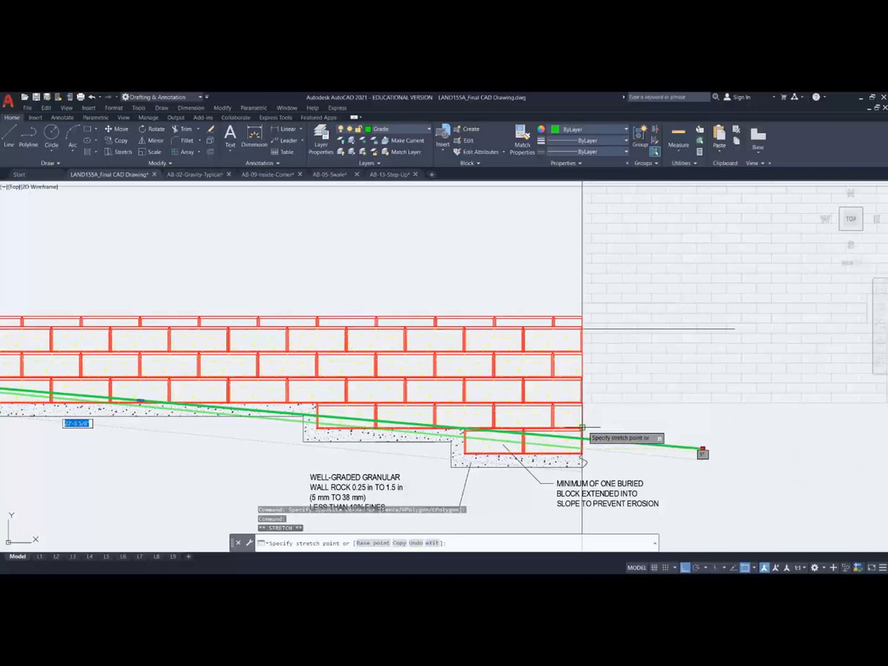
click(582, 427)
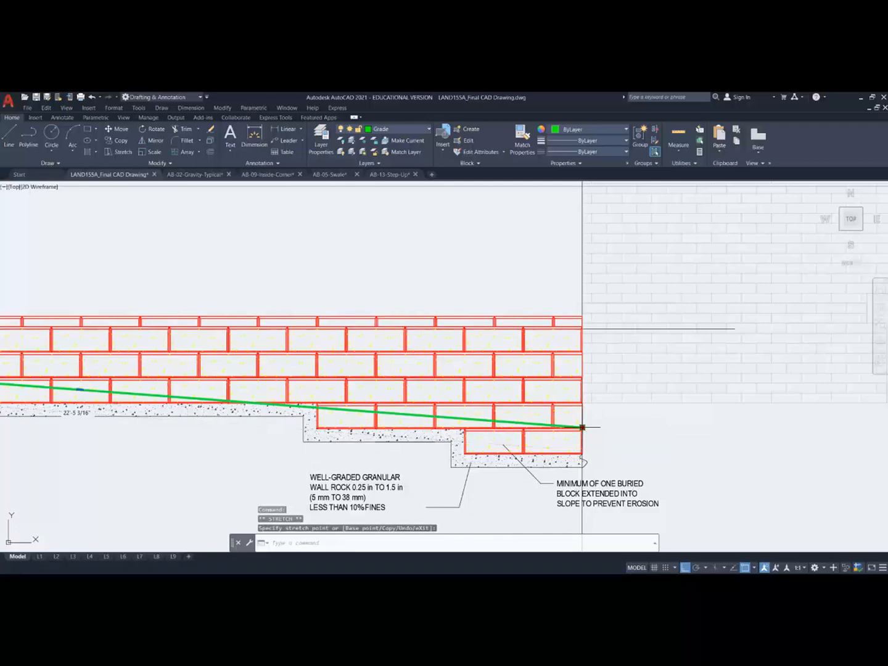
Step: Try the grade line's end one block course higher at the wall's right edge, and return it to the top of the bottom course
click(582, 403)
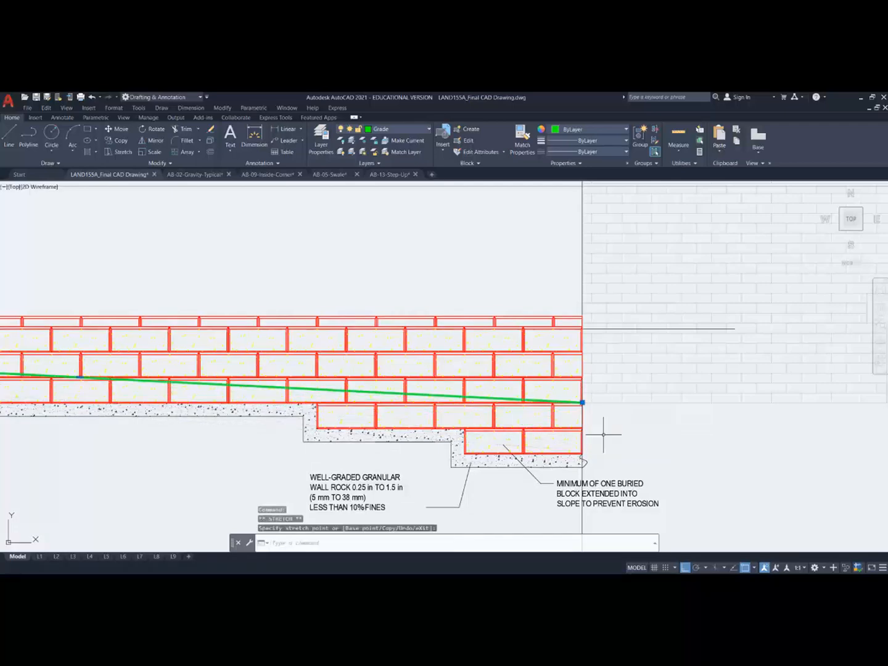
scroll(582, 463, down, 5)
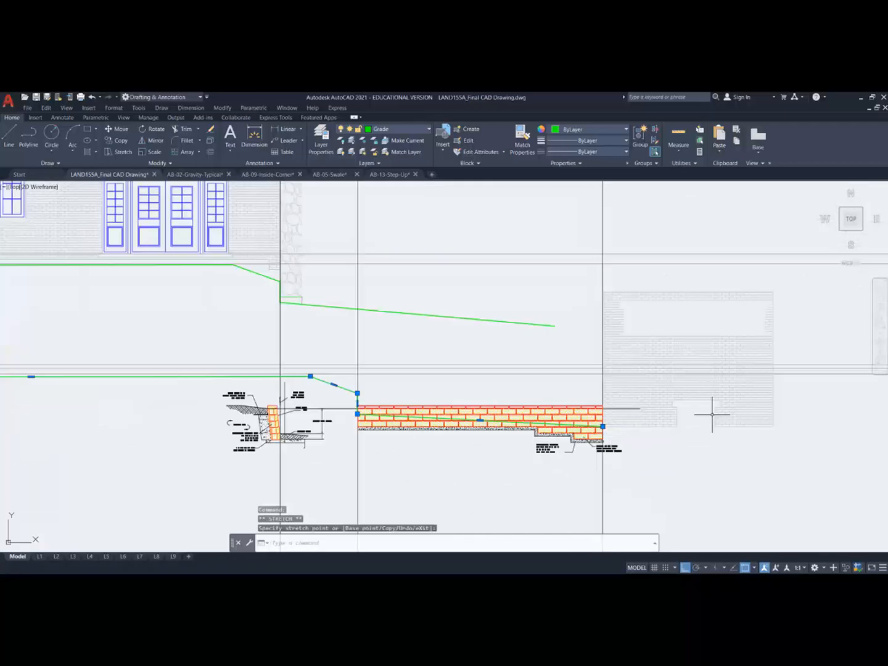
scroll(625, 438, up, 4)
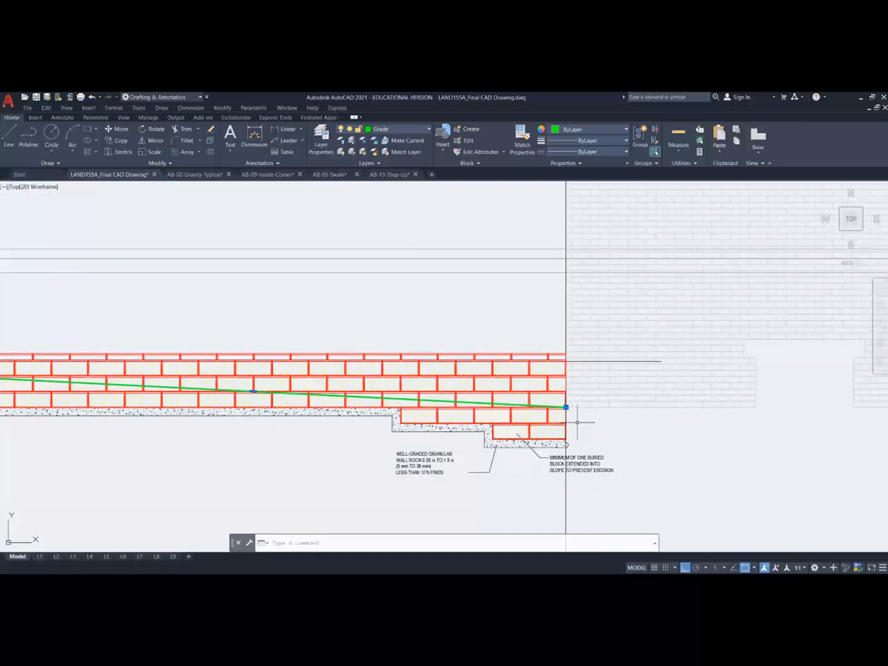
scroll(577, 423, up, 4)
click(548, 384)
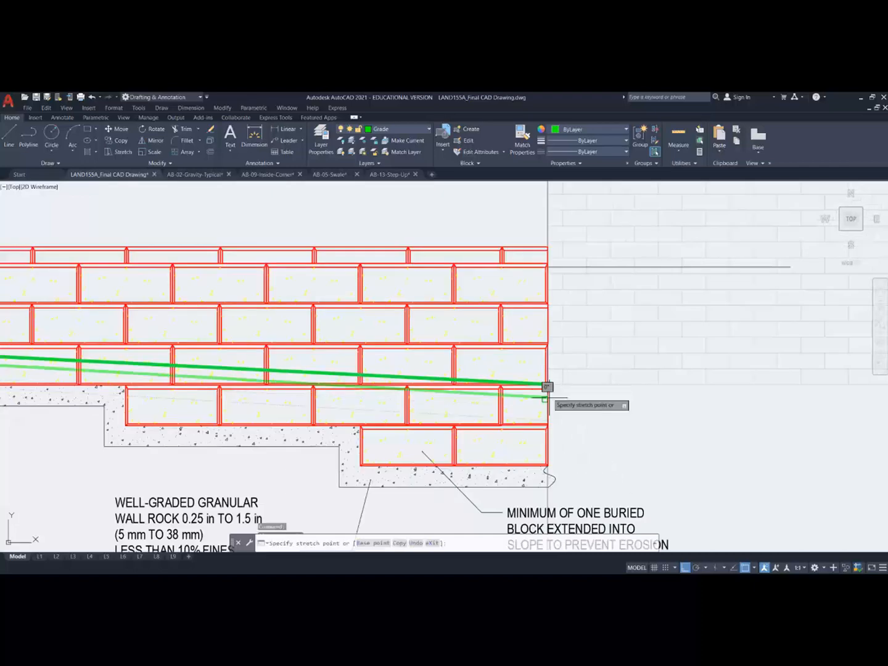
click(549, 423)
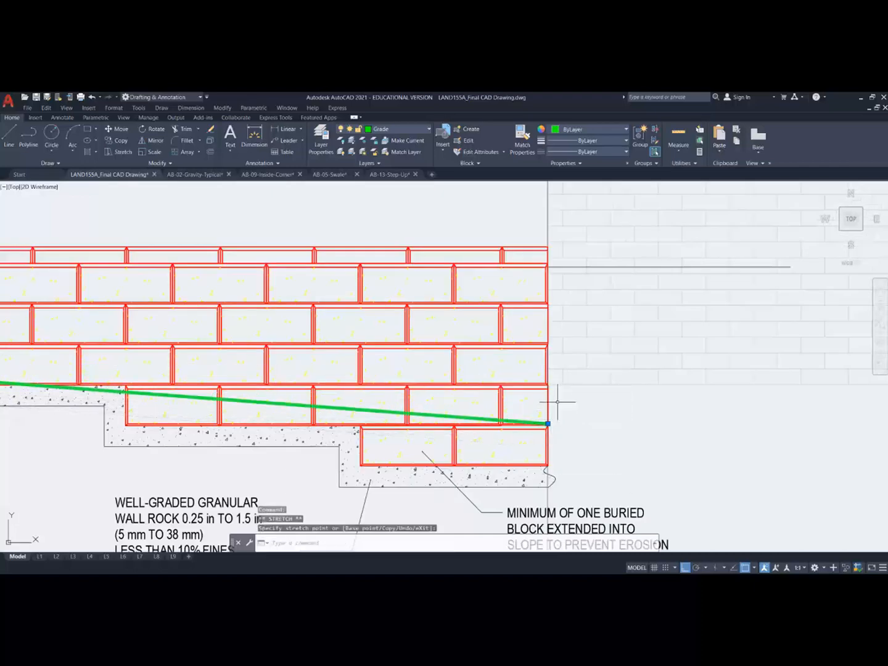
scroll(558, 403, down, 4)
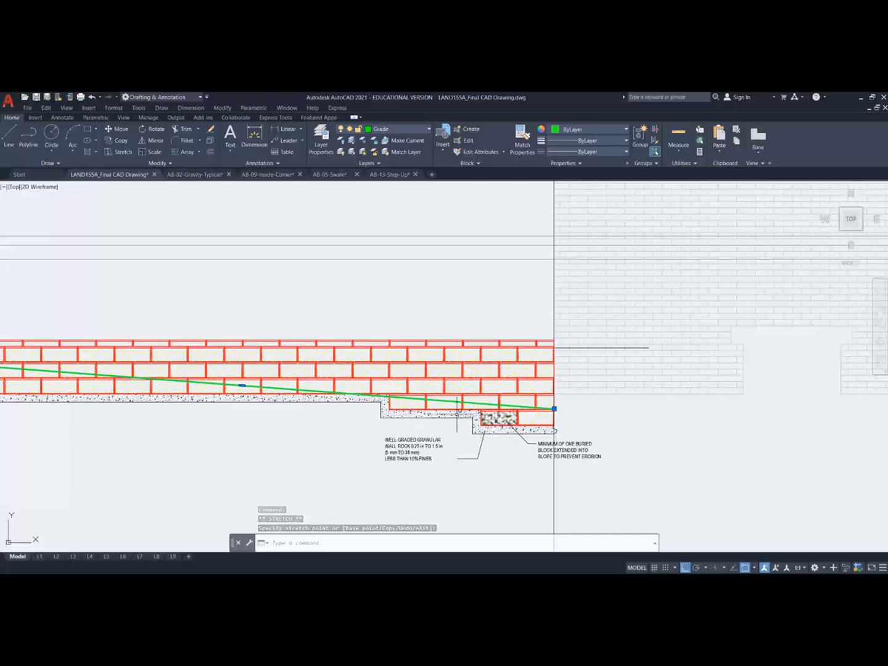
scroll(353, 400, up, 5)
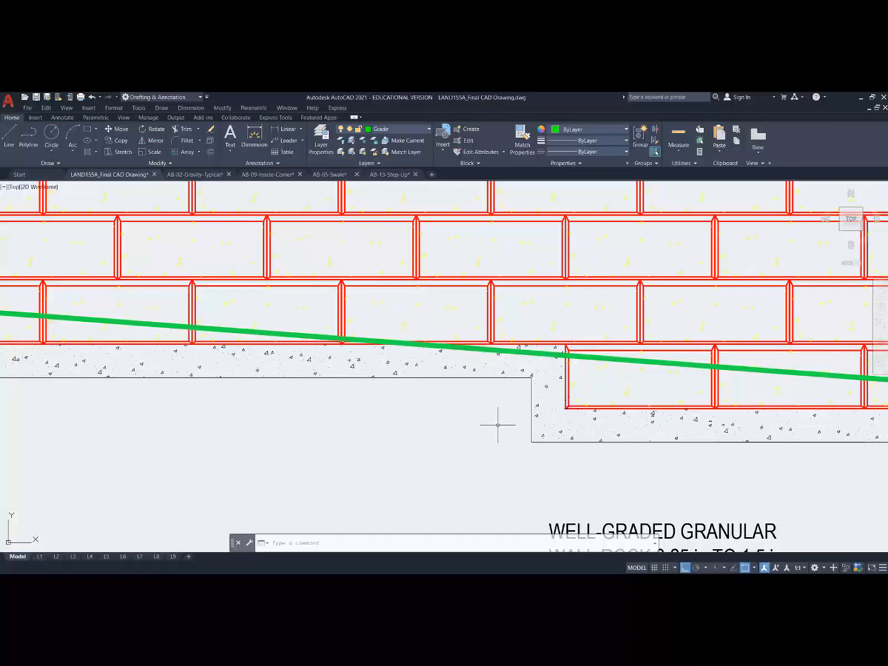
scroll(474, 418, down, 3)
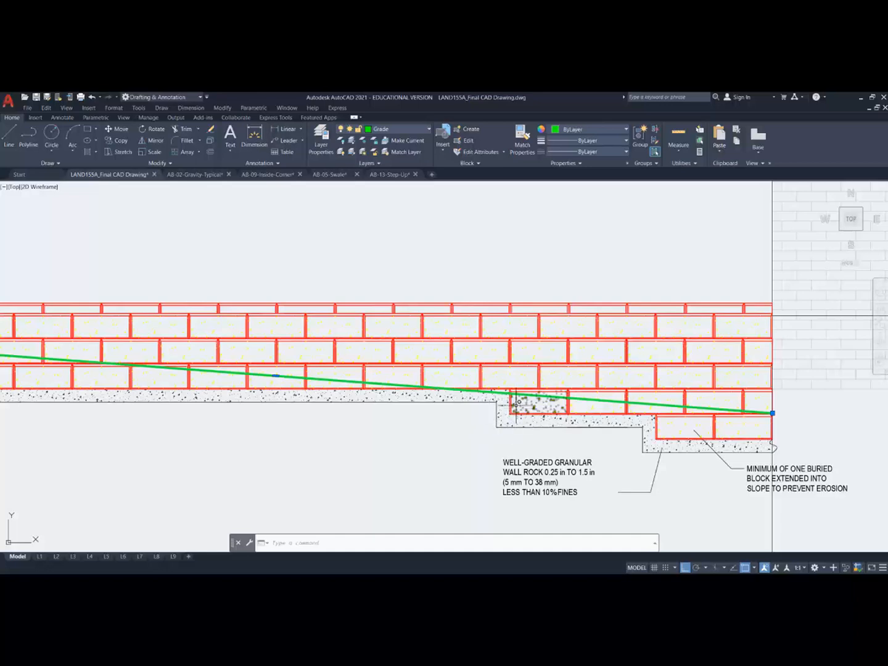
scroll(457, 417, up, 2)
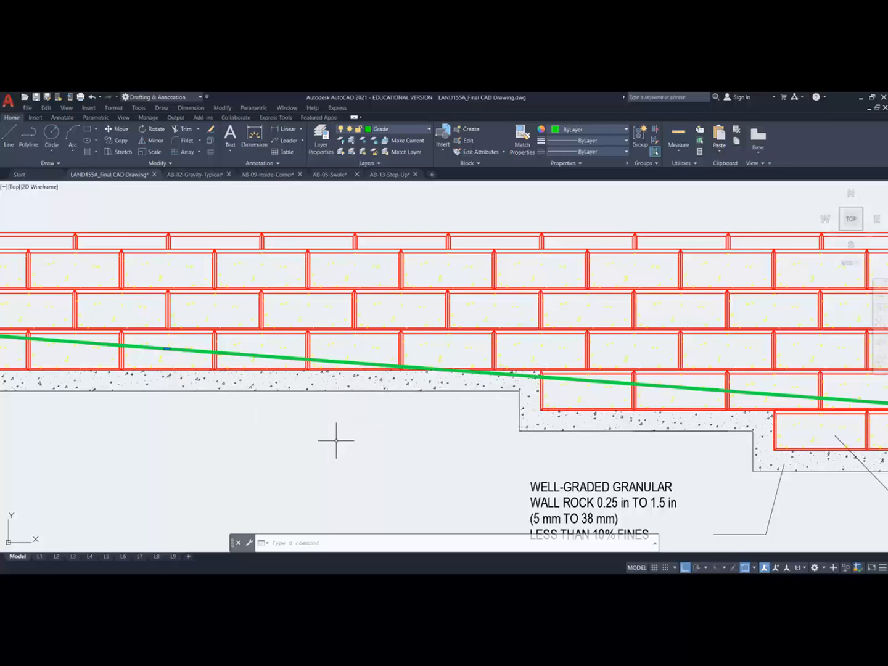
middle_drag(336, 436, 383, 417)
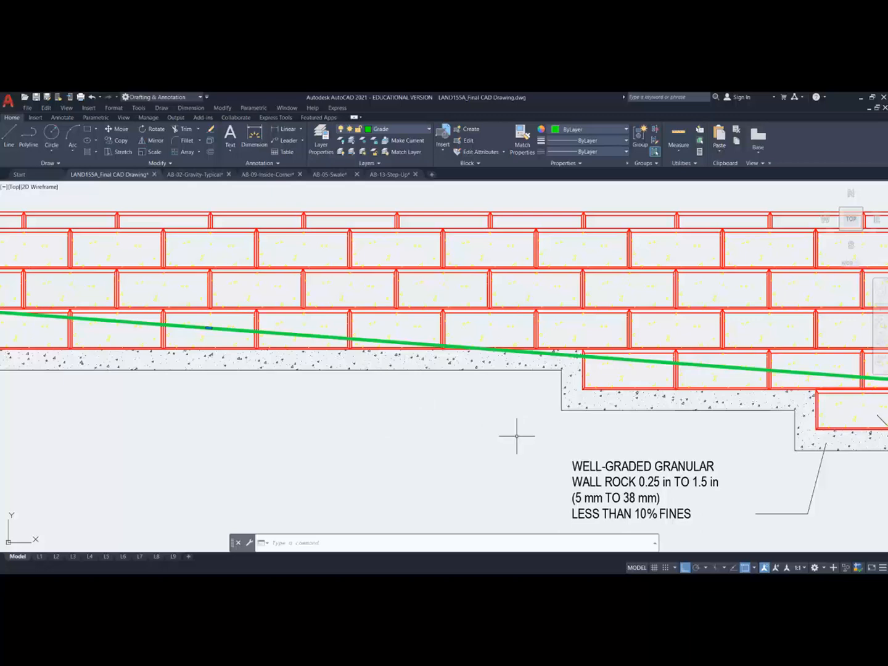
click(224, 108)
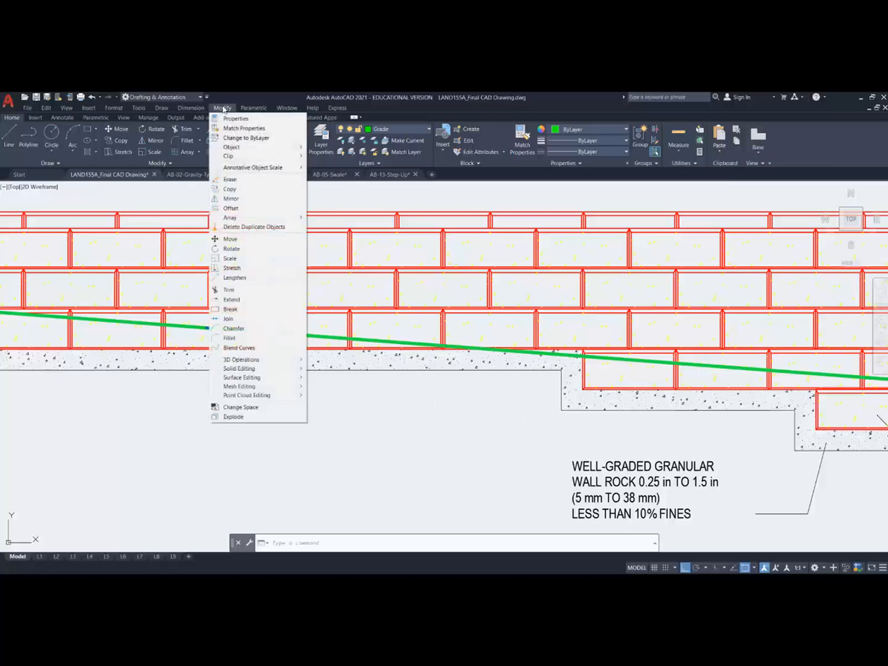
click(232, 269)
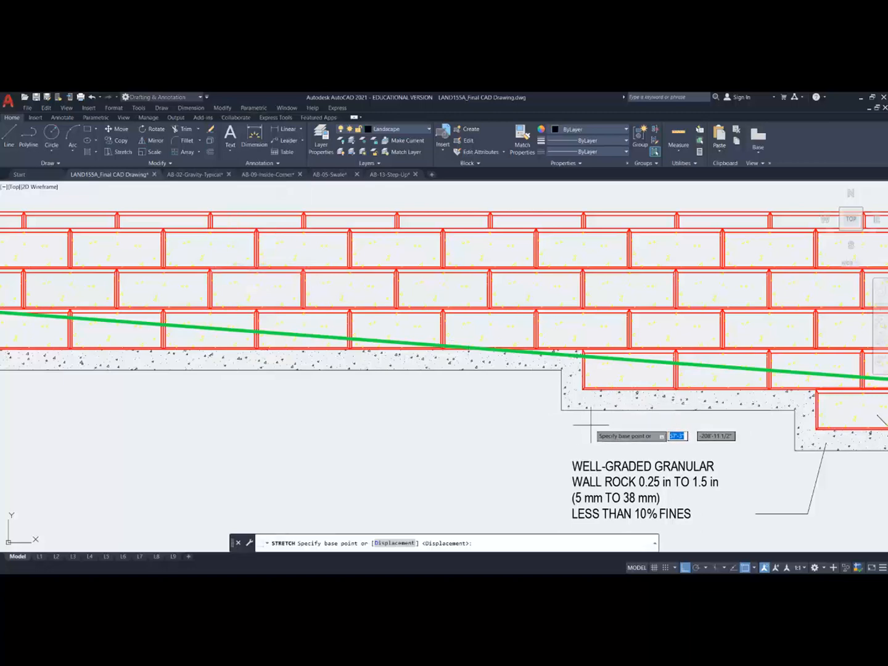
click(578, 395)
key(Escape)
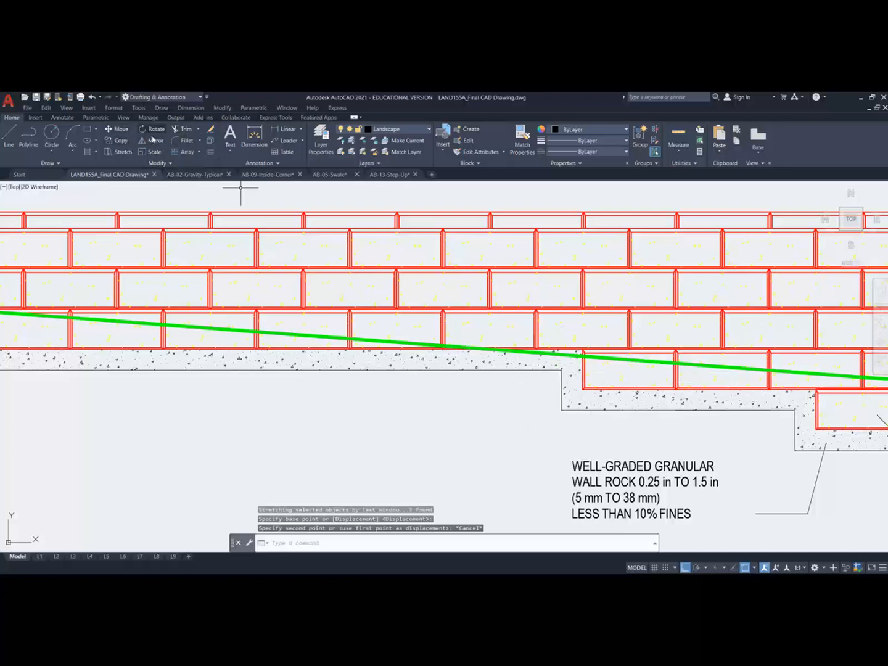
Step: Stretch the footing outline's first step-down about 8'-6" left to another block joint, excluding the two adjoining wall blocks from the selection
key(Return)
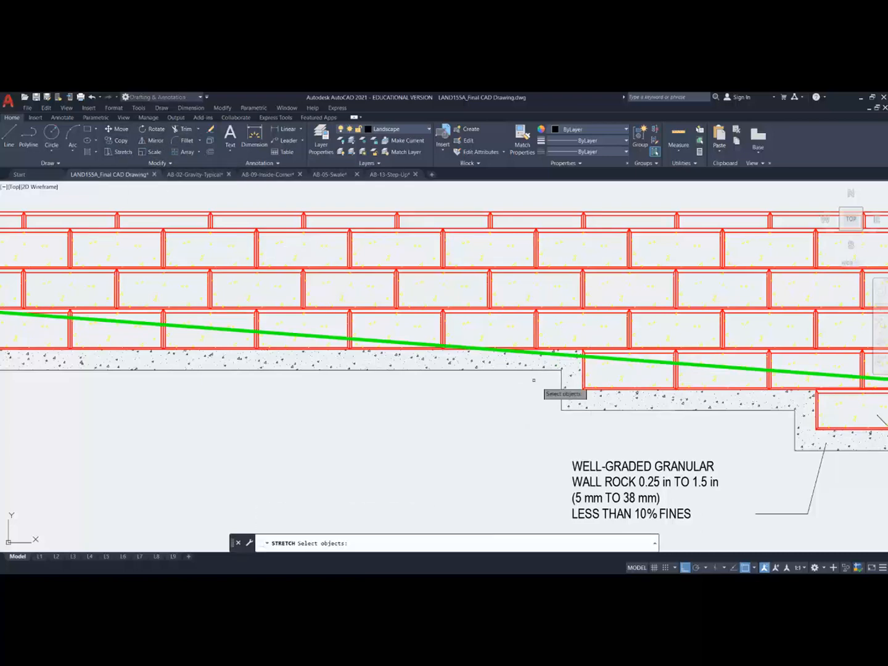
click(593, 431)
click(548, 335)
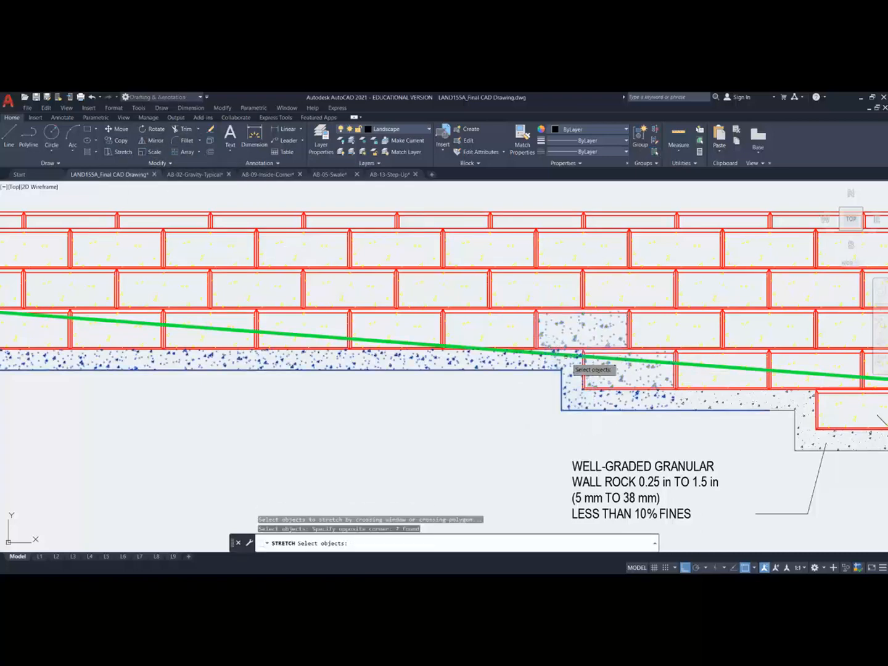
scroll(592, 372, up, 3)
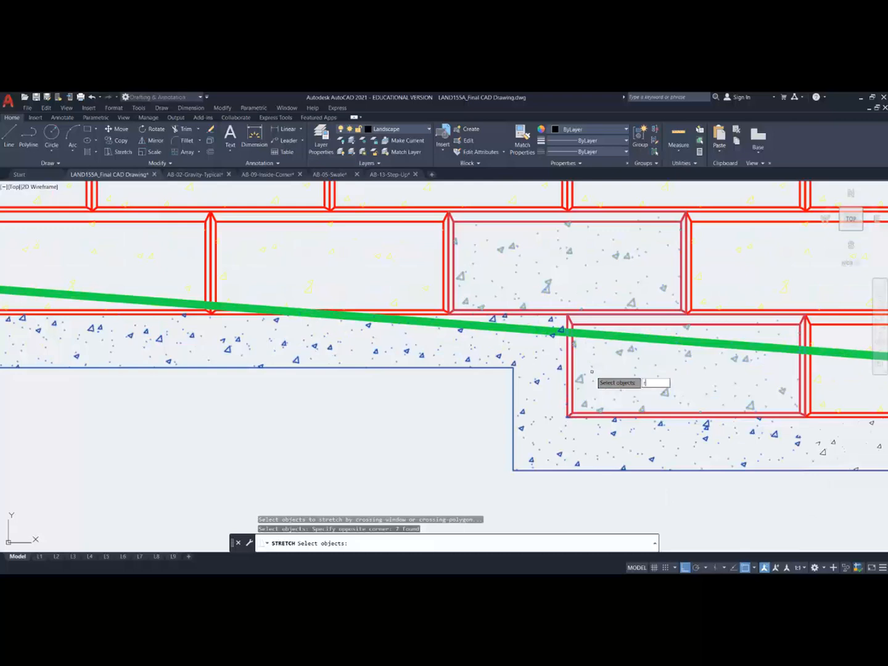
key(Return)
click(665, 389)
click(597, 350)
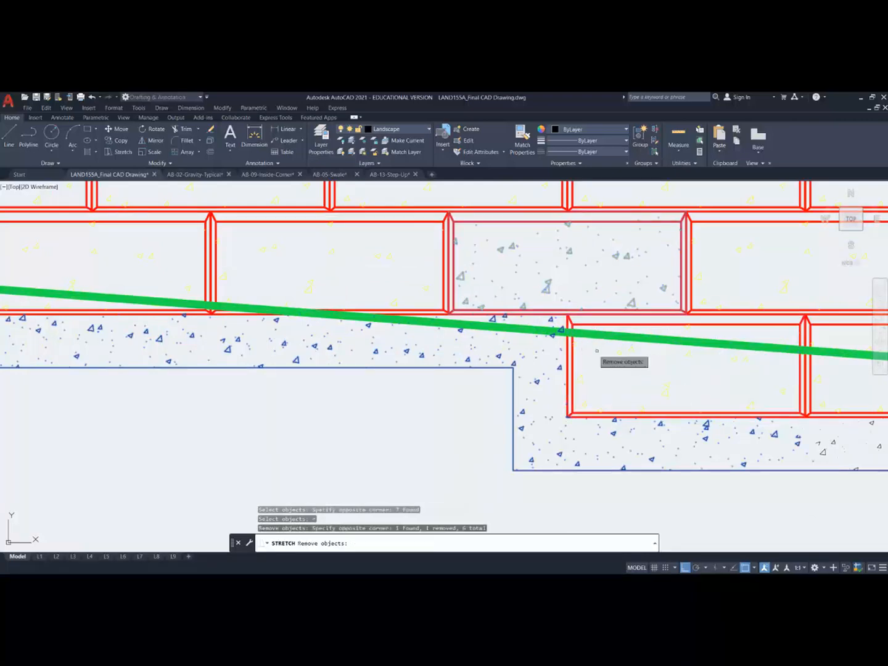
click(606, 350)
click(583, 295)
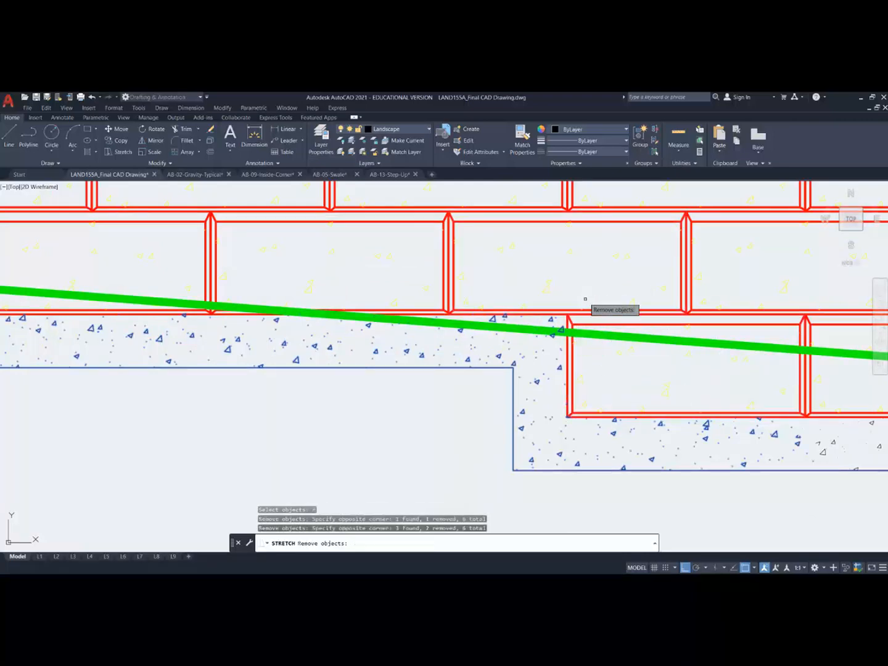
scroll(585, 389, down, 4)
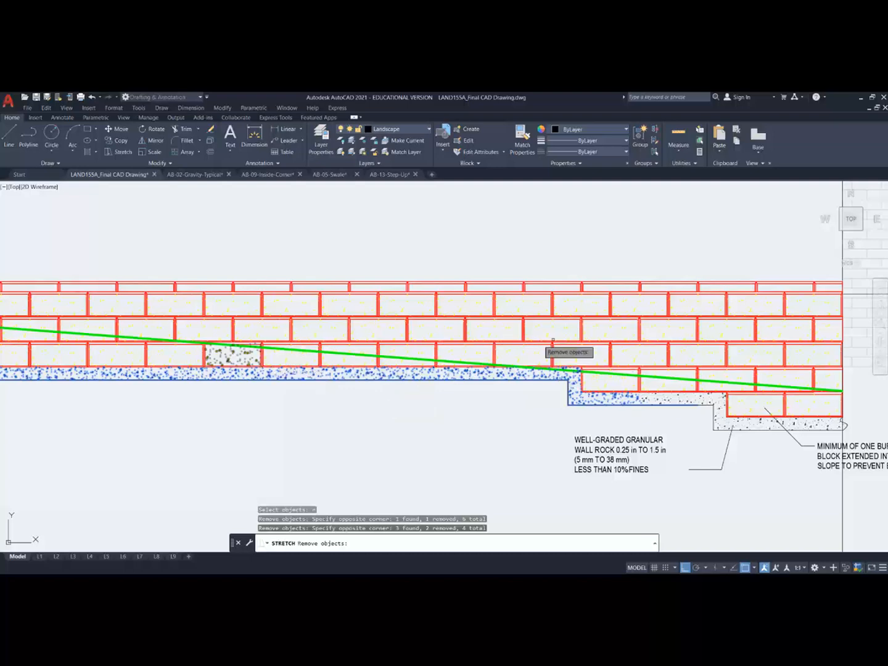
scroll(581, 378, up, 4)
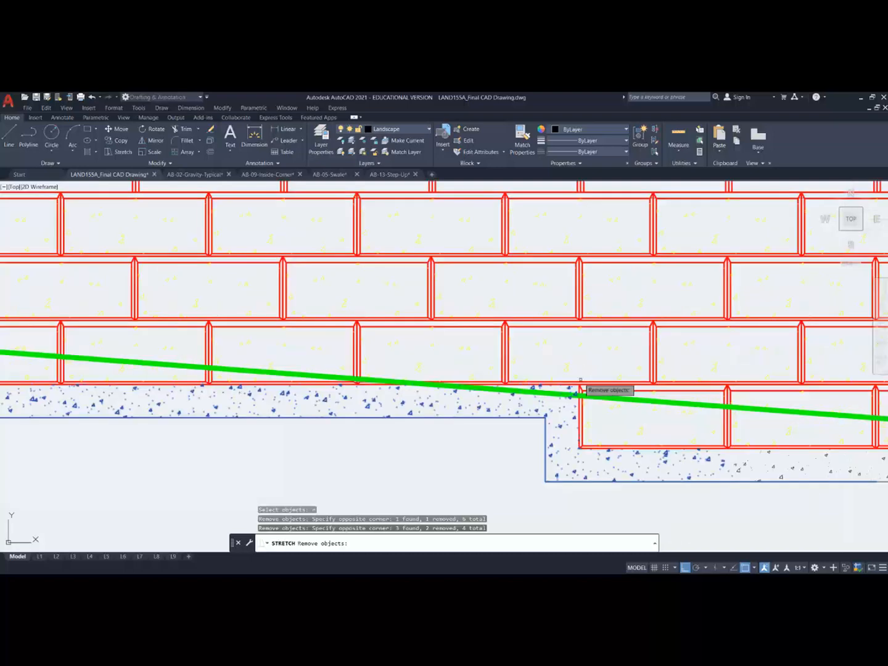
key(Return)
click(580, 382)
scroll(579, 385, down, 4)
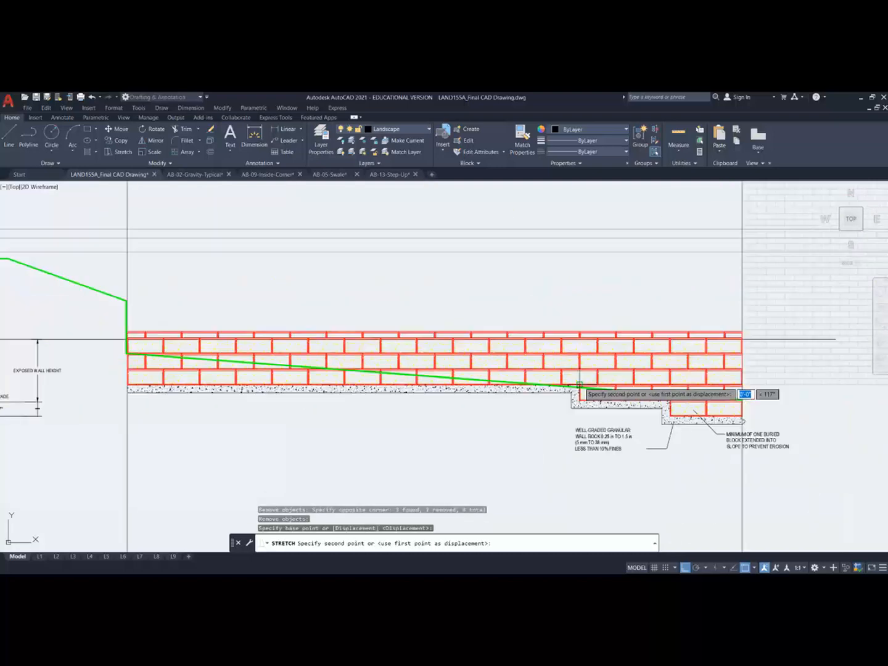
scroll(340, 387, up, 4)
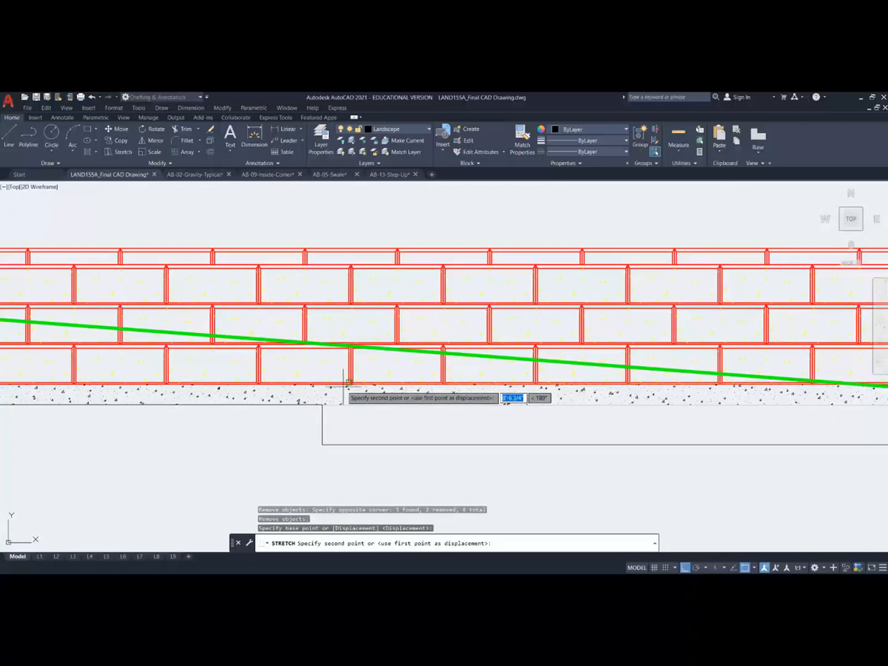
click(351, 384)
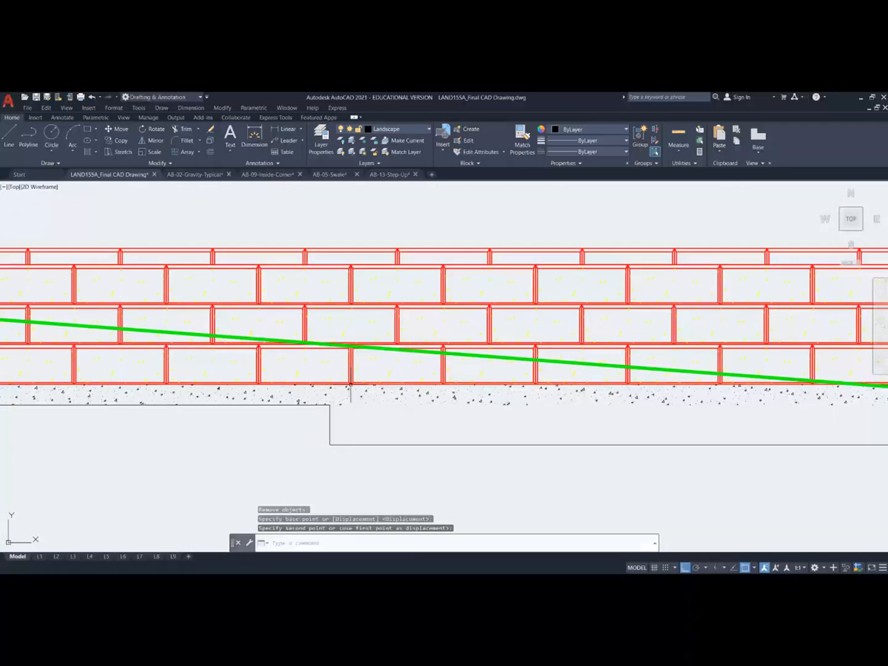
Step: Stretch the footing hatch's outer vertical edge left to the relocated step-down line, using a perpendicular snap
scroll(396, 406, down, 4)
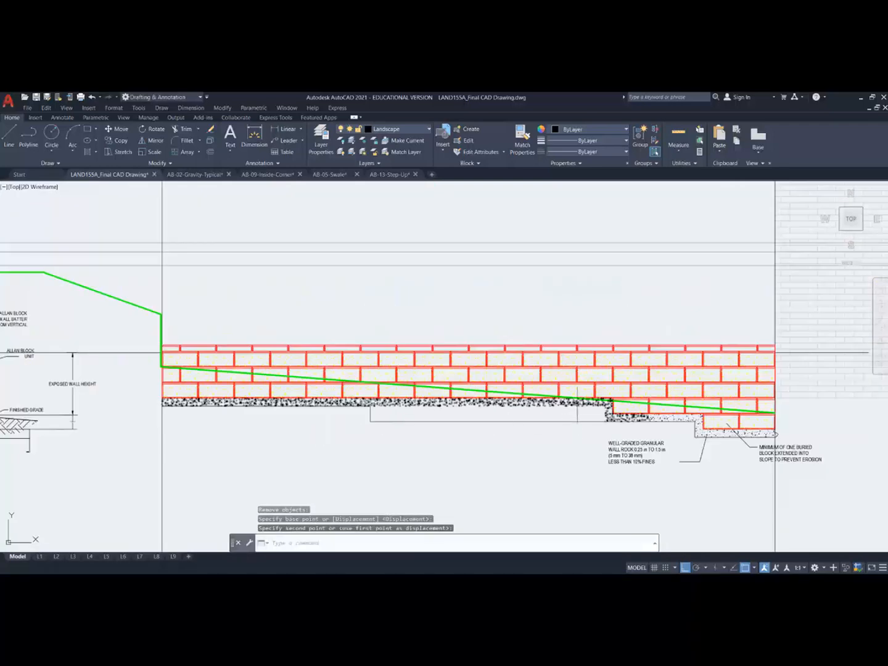
click(580, 404)
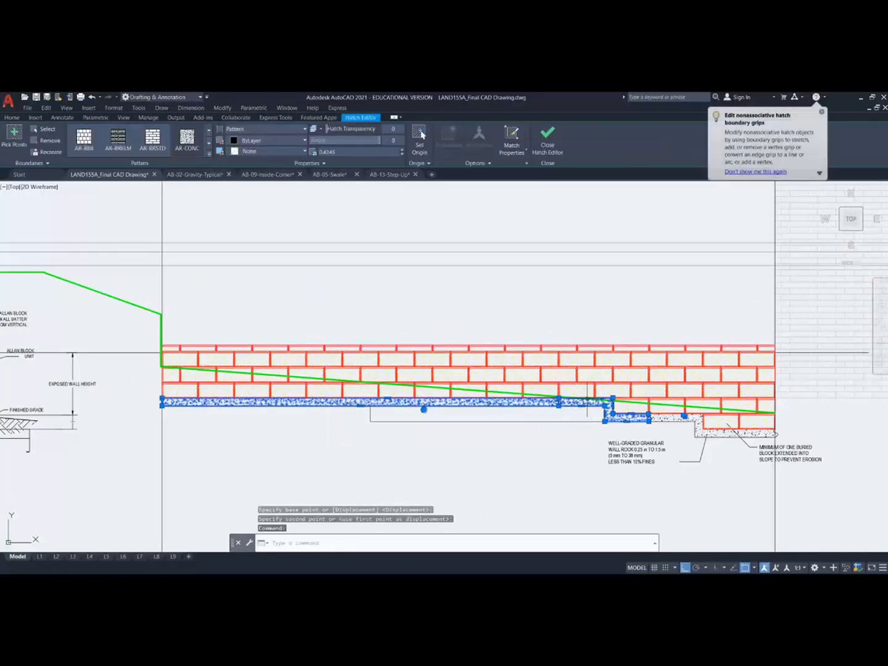
scroll(586, 412, up, 2)
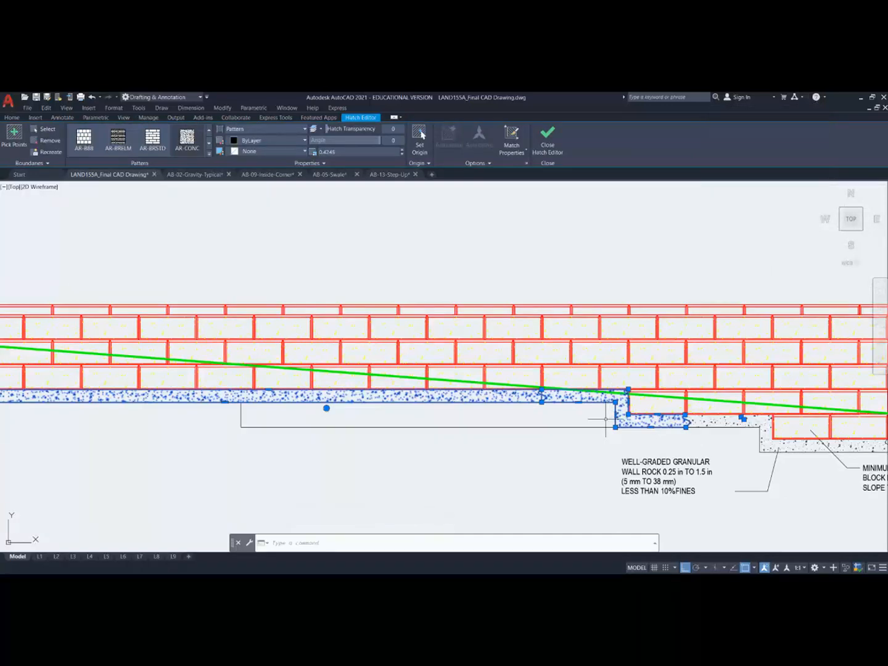
scroll(606, 419, up, 2)
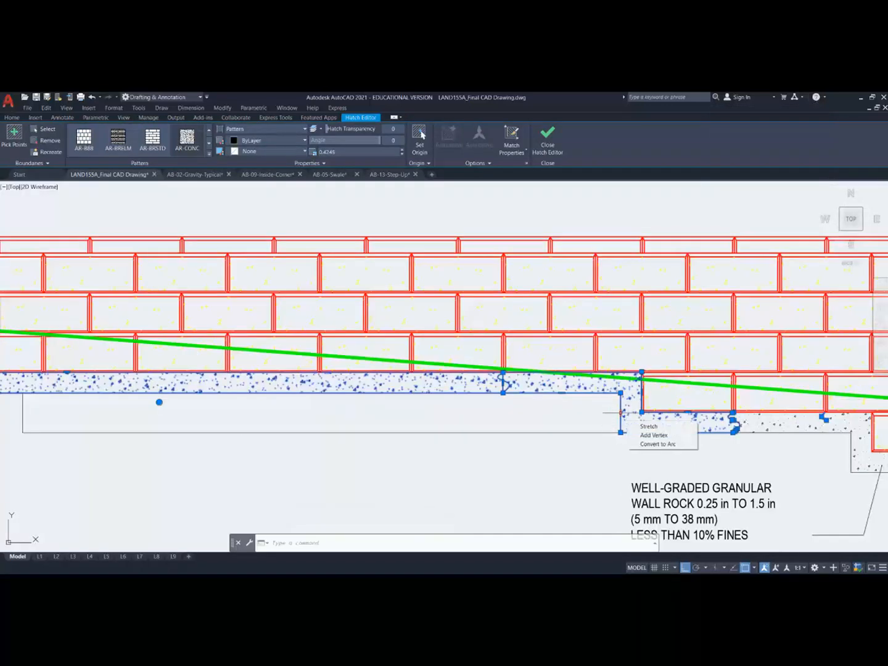
click(621, 413)
shift+right_click(45, 435)
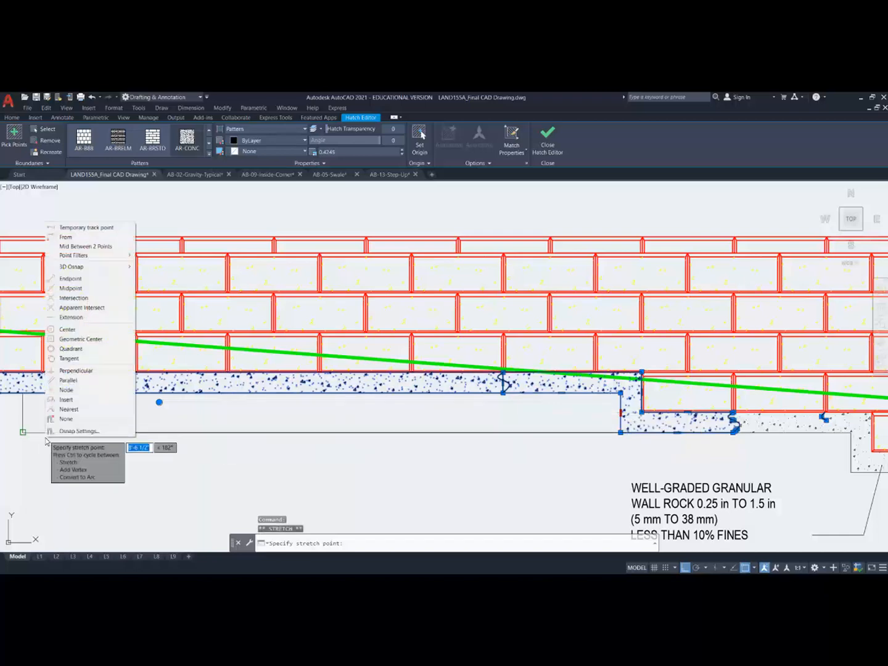
click(73, 371)
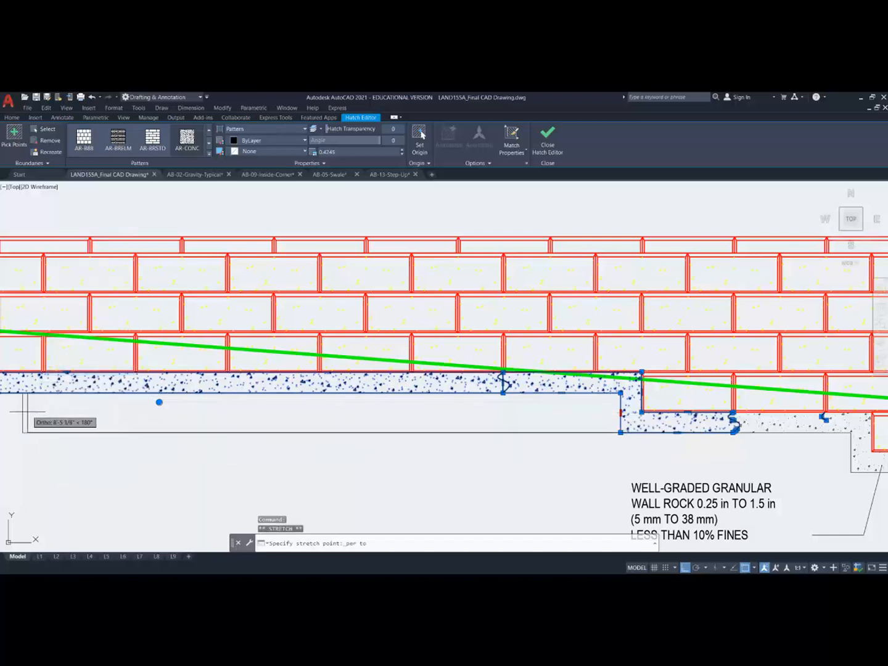
click(21, 414)
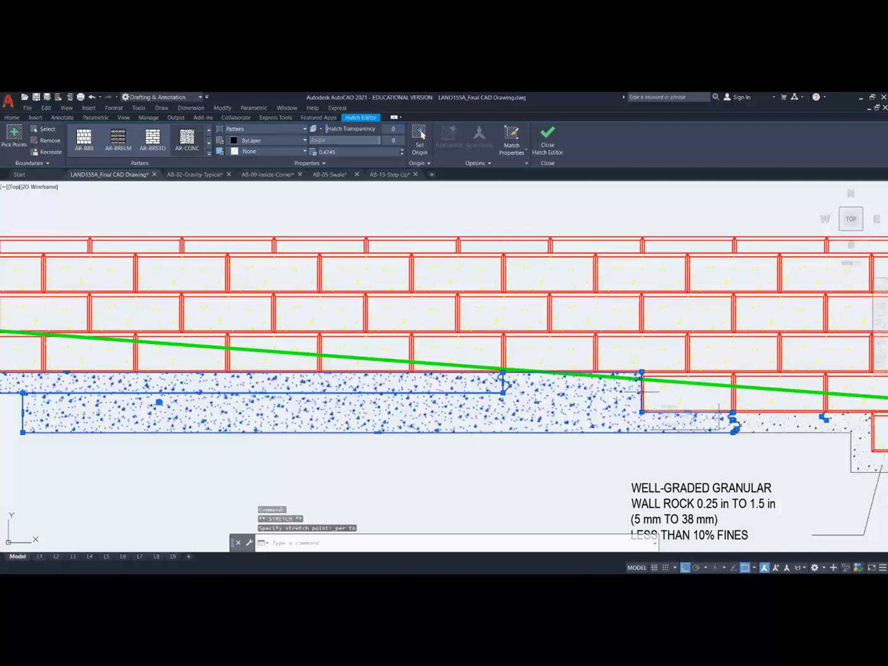
Step: Stretch the footing hatch's inner step corner left to the block joint at the relocated step-down, using a perpendicular snap
click(642, 413)
shift+right_click(252, 404)
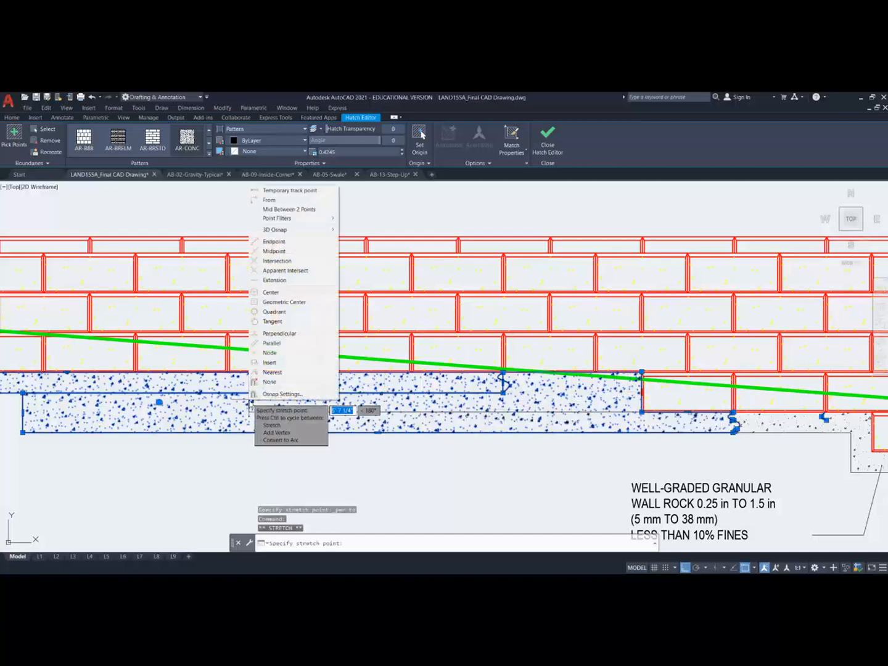
click(276, 334)
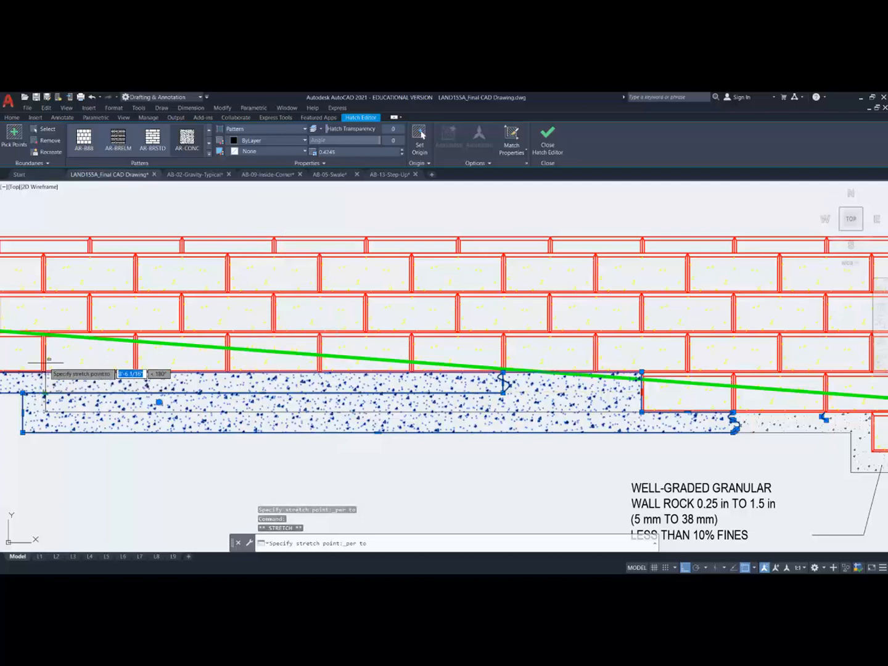
scroll(47, 361, up, 5)
click(38, 362)
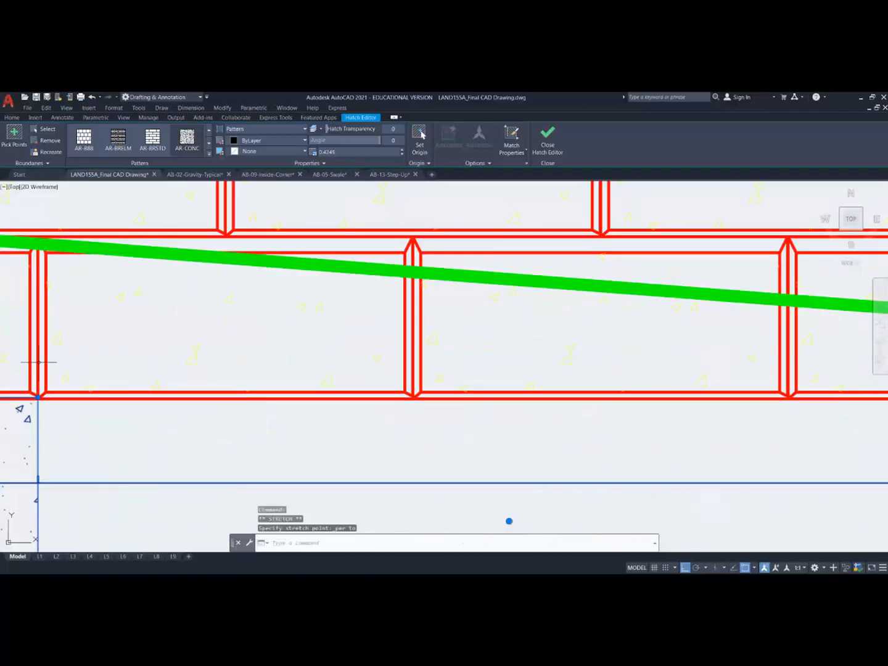
scroll(38, 362, down, 5)
scroll(634, 361, up, 3)
click(634, 361)
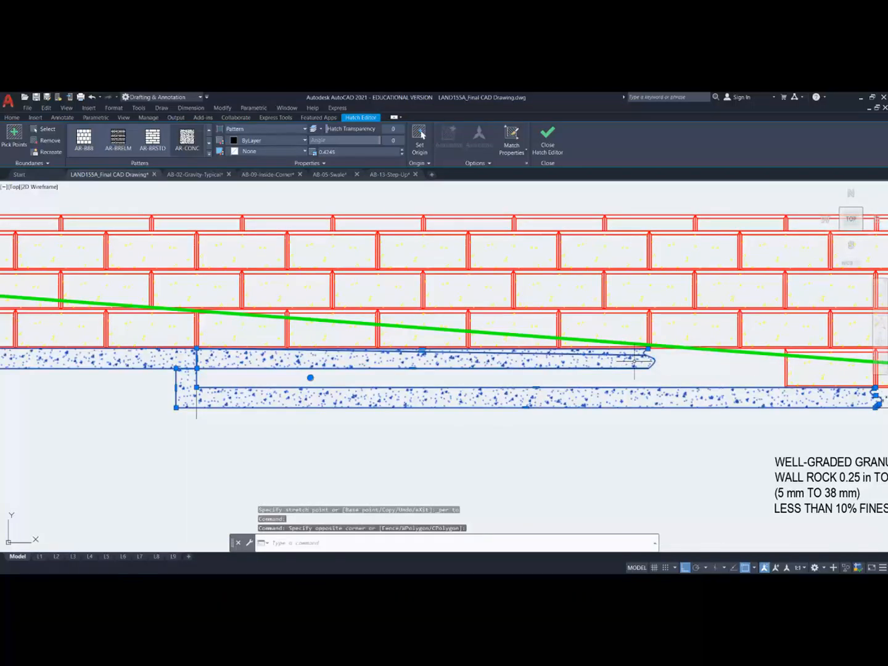
click(649, 350)
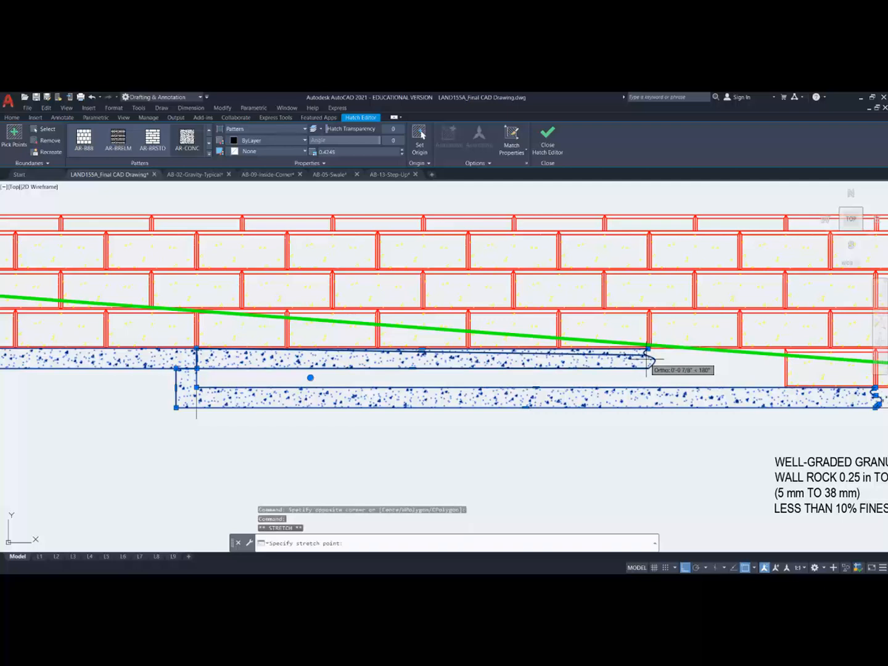
key(Escape)
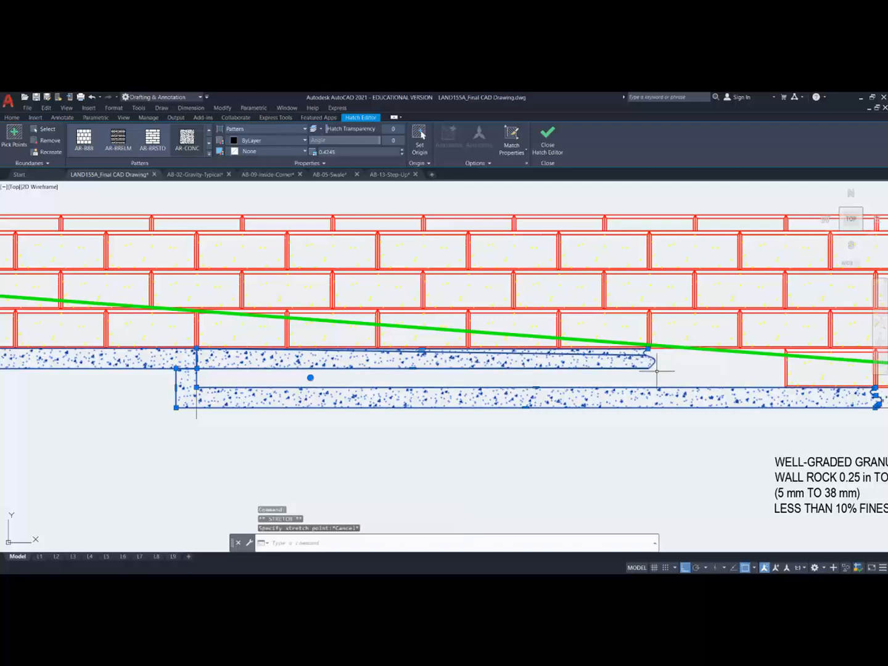
scroll(658, 370, down, 5)
scroll(756, 378, up, 6)
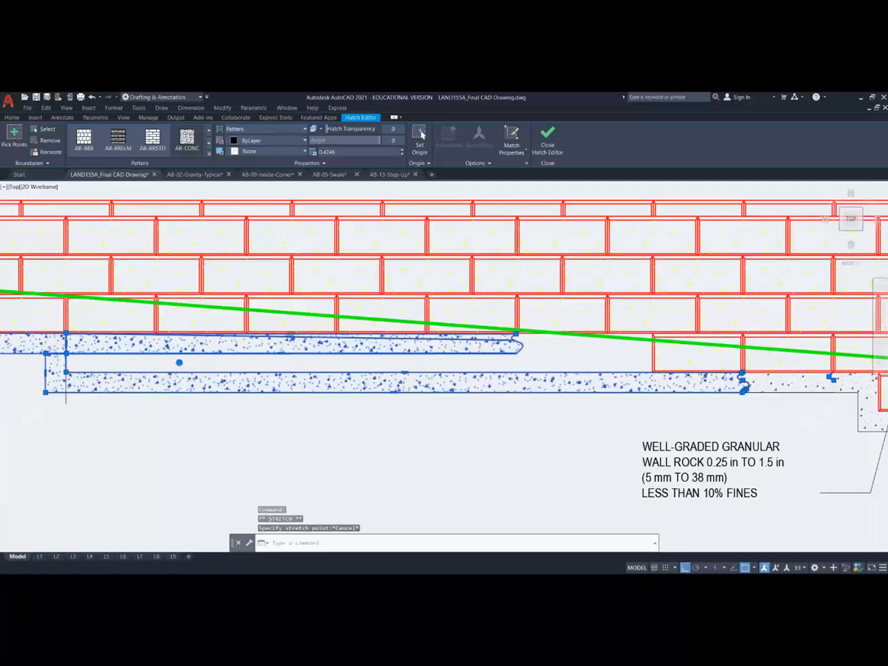
Step: Draw a polyline along the footing's upper edge from the lower course's first block joint left to the relocated step-down line, snapping perpendicular
click(27, 108)
click(21, 118)
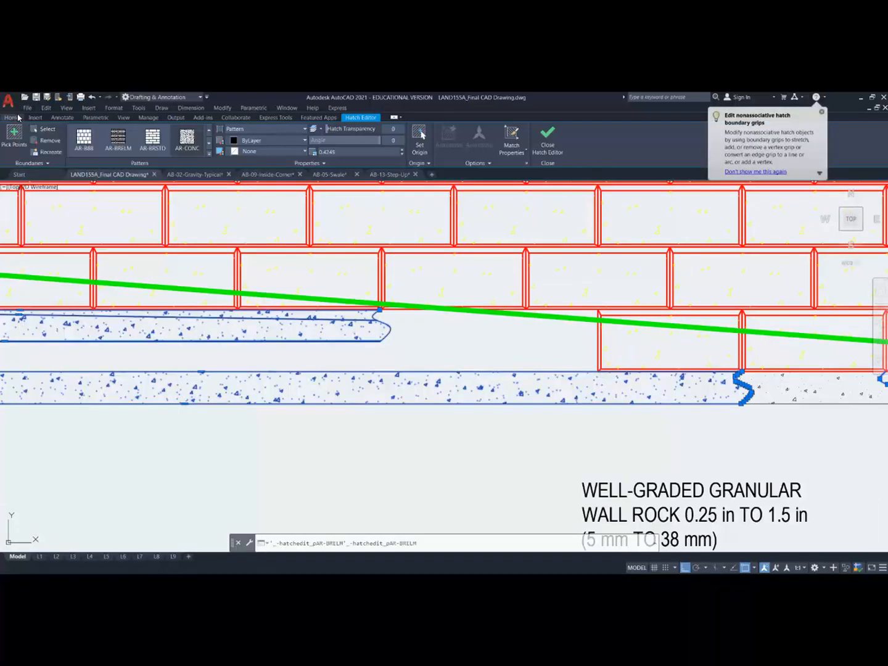
click(14, 118)
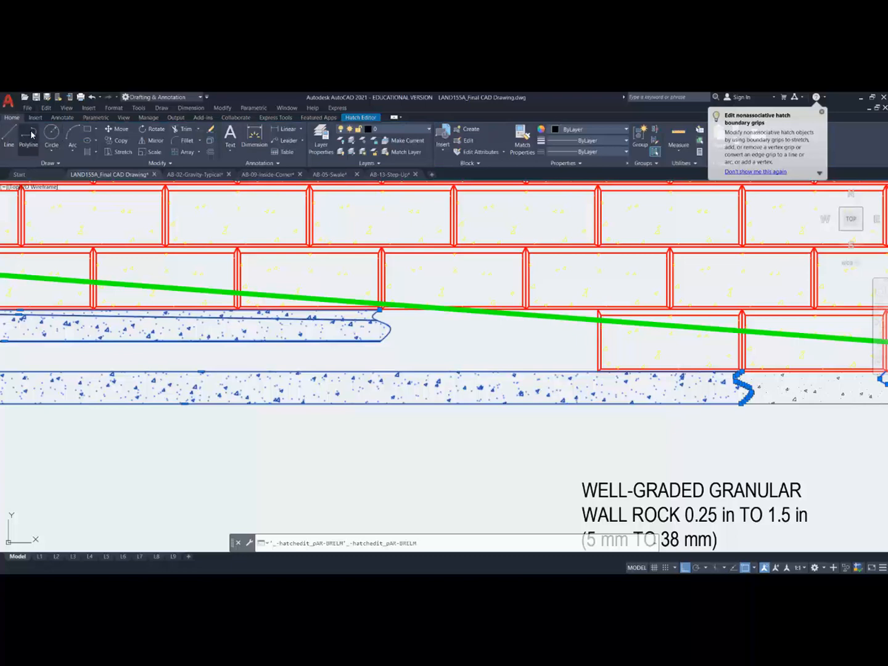
click(29, 134)
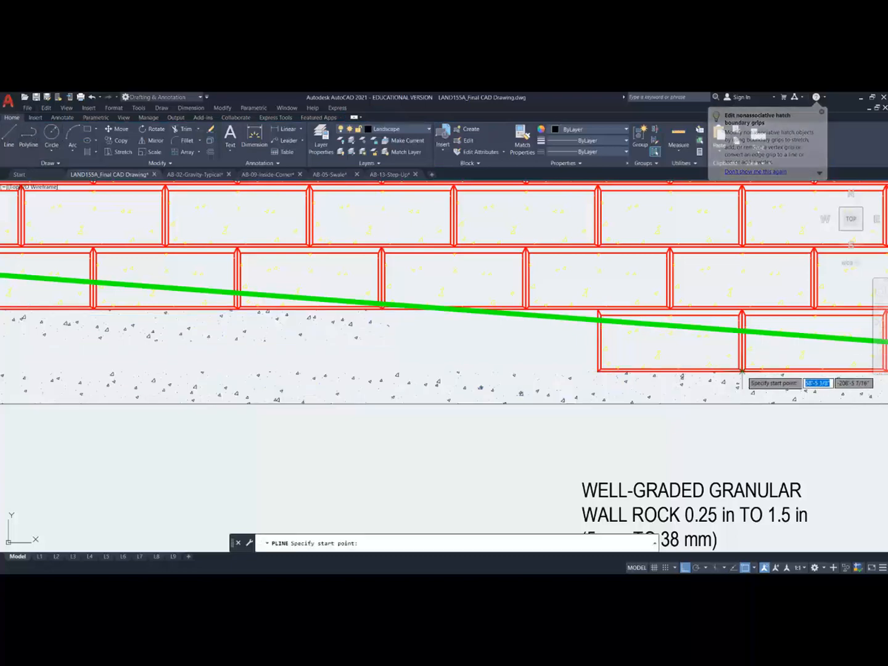
click(721, 371)
scroll(740, 370, down, 4)
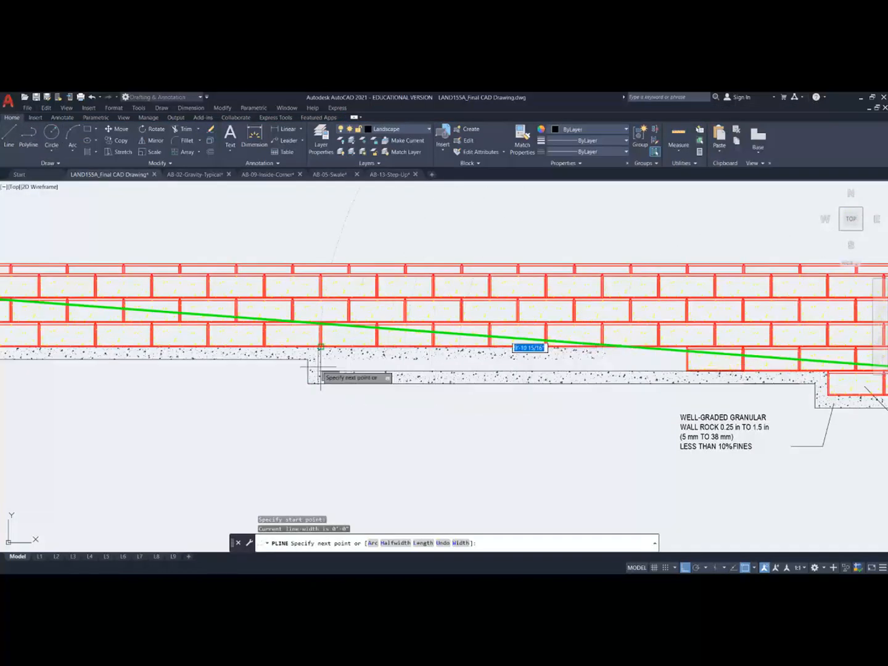
shift+right_click(321, 367)
click(357, 303)
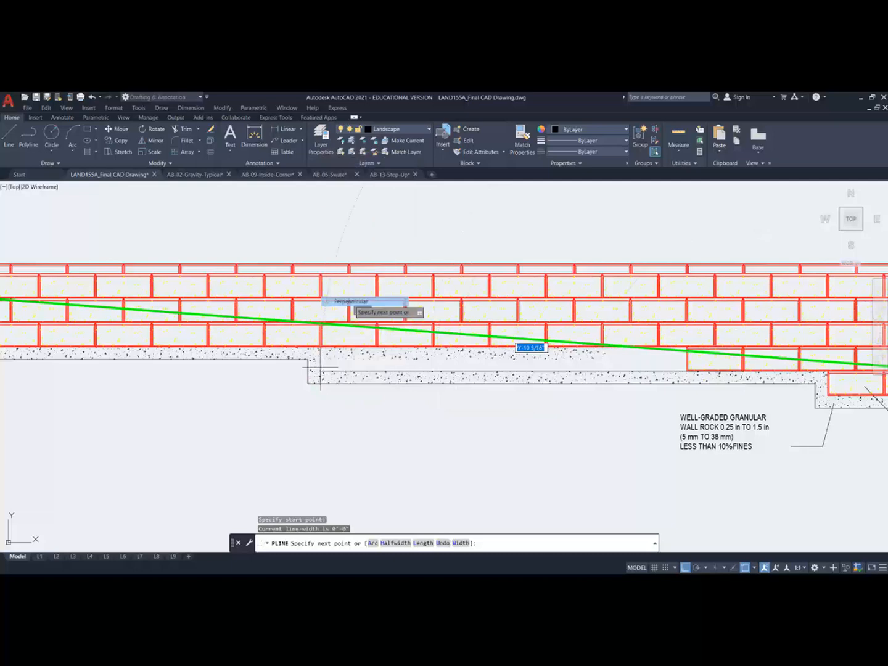
click(319, 372)
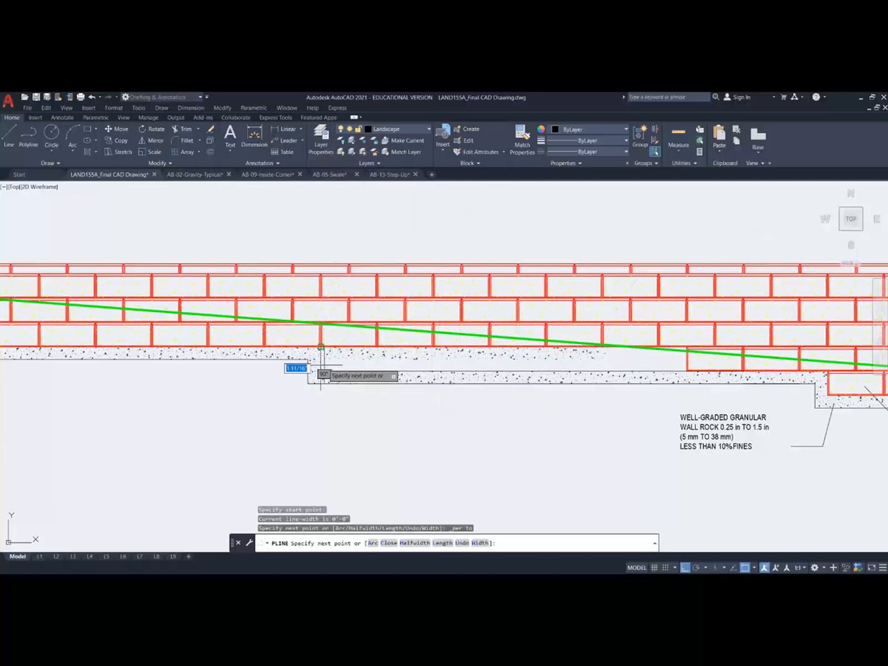
key(Escape)
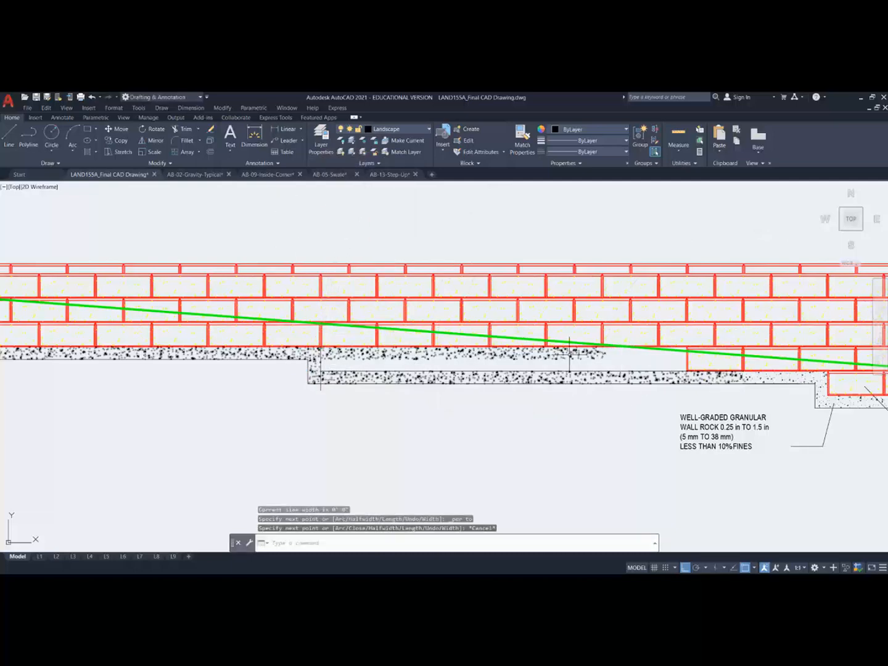
Step: Delete the distorted footing hatch and fillet the new polyline with the vertical step-down line to form a corner
click(586, 377)
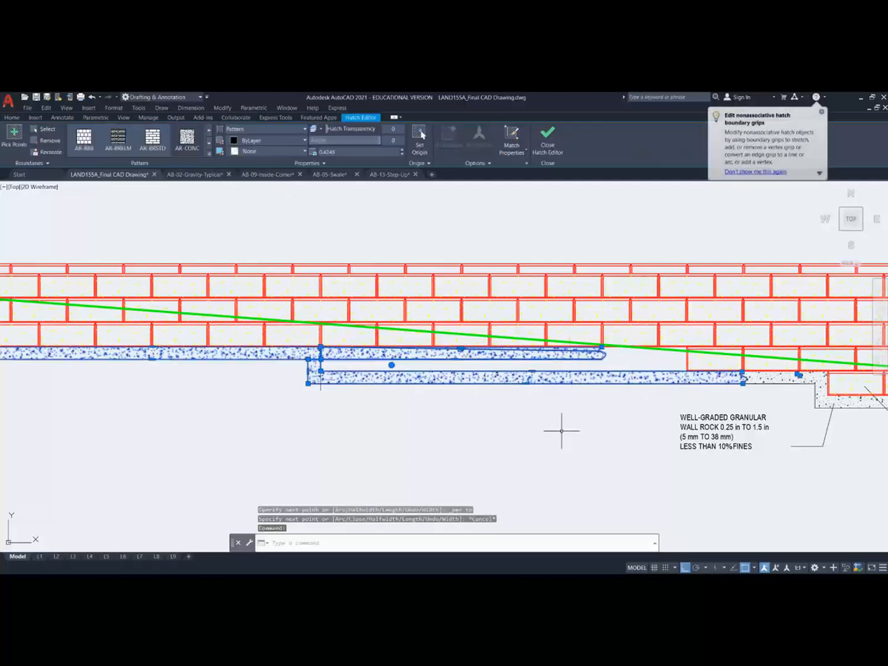
key(Delete)
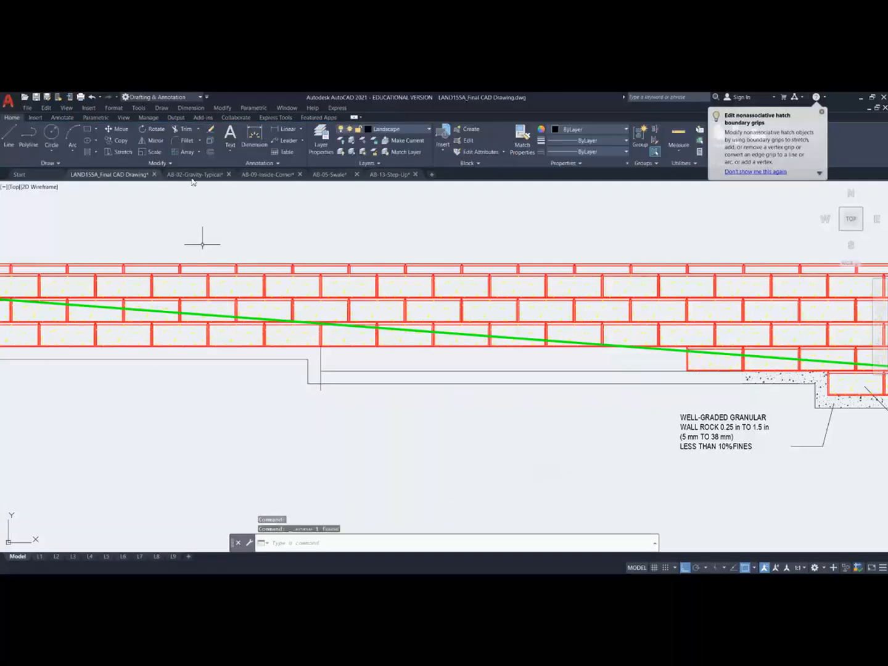
click(185, 130)
click(185, 142)
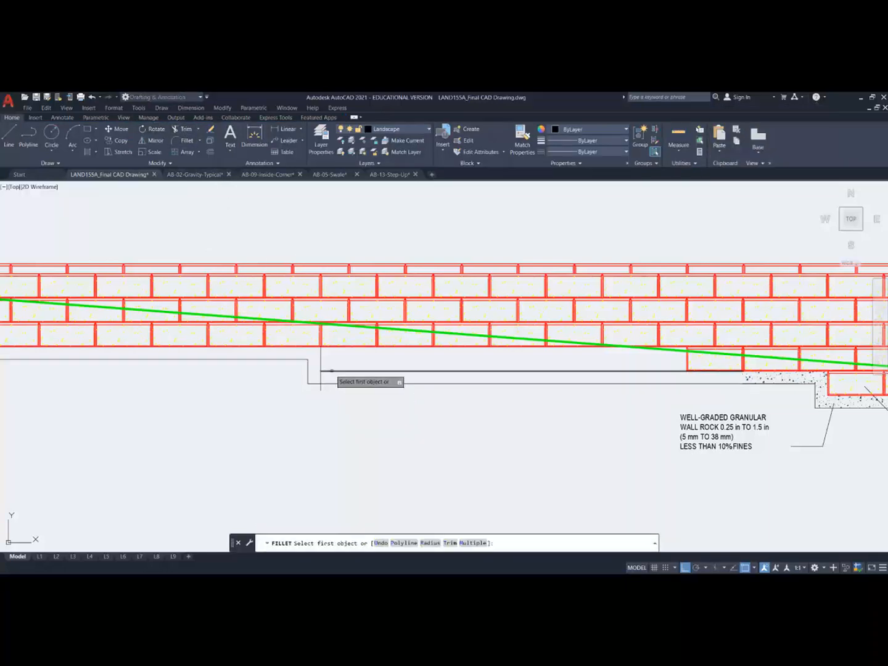
click(320, 371)
click(320, 366)
scroll(175, 402, down, 5)
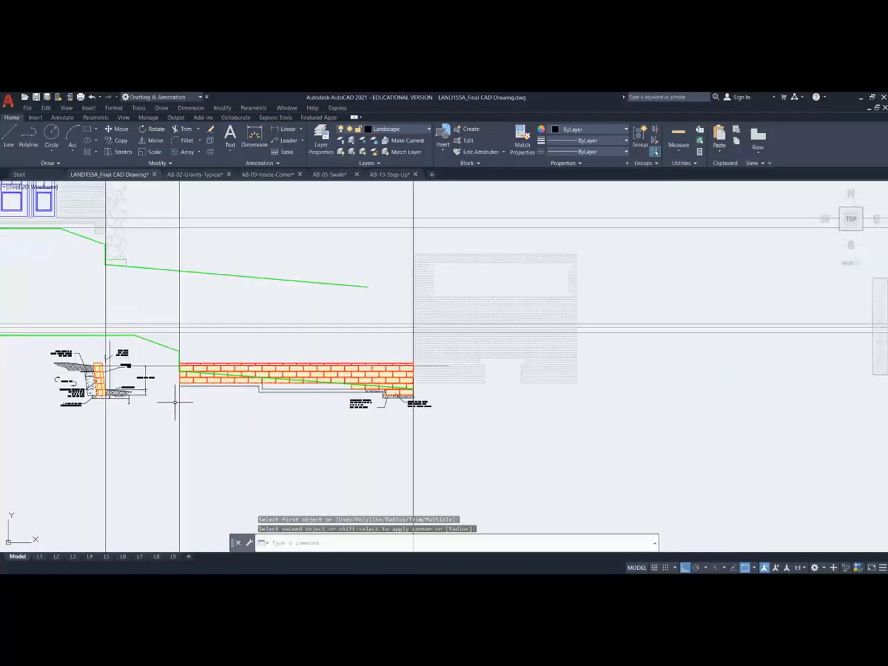
scroll(175, 402, up, 5)
scroll(346, 408, down, 3)
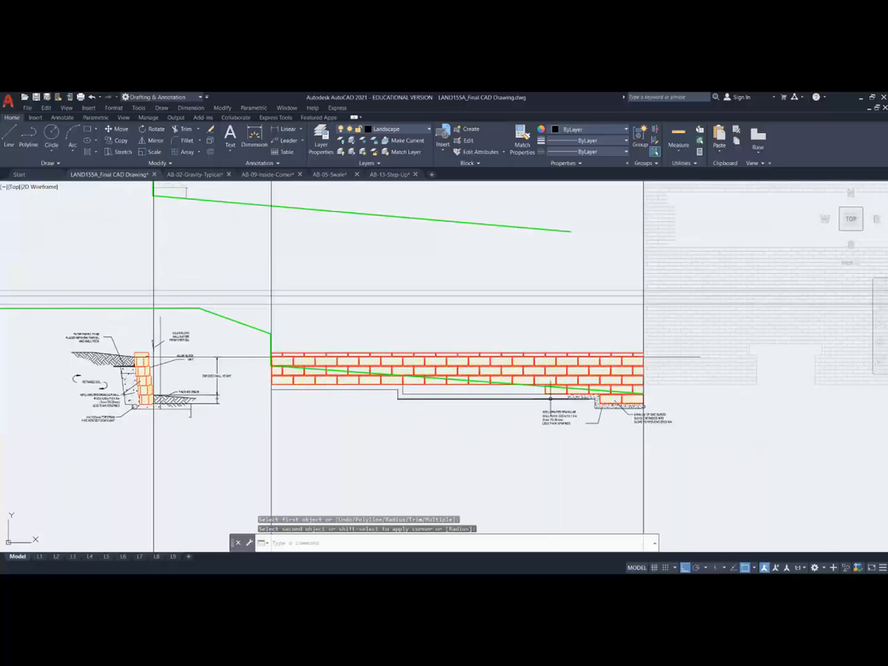
click(553, 396)
scroll(553, 393, up, 5)
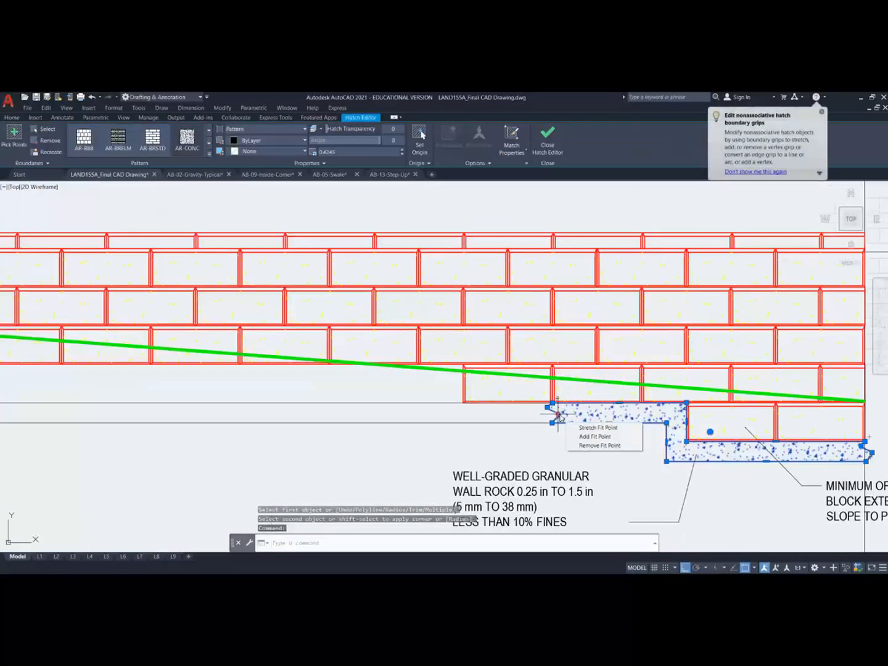
click(557, 416)
scroll(554, 417, up, 4)
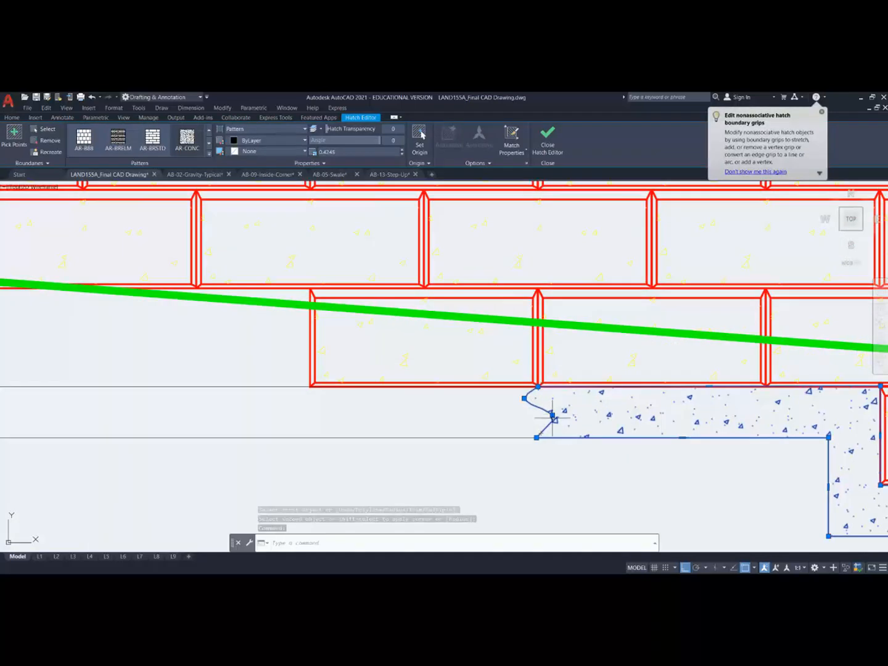
click(554, 417)
mouse_move(553, 416)
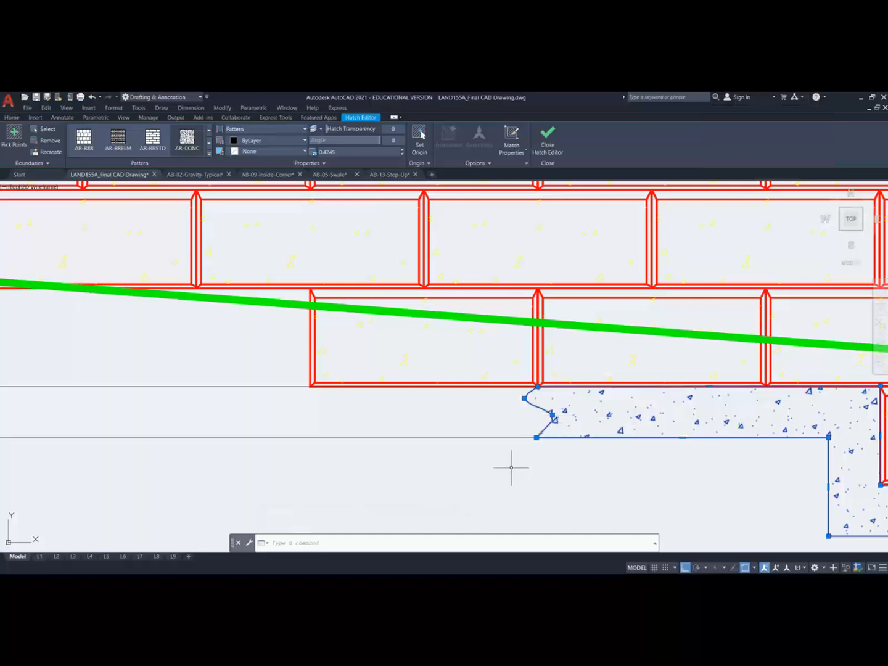
key(Escape)
Step: Hatch the whole stepped footing outline beneath the wall with the AR-CONC pattern
scroll(512, 467, down, 8)
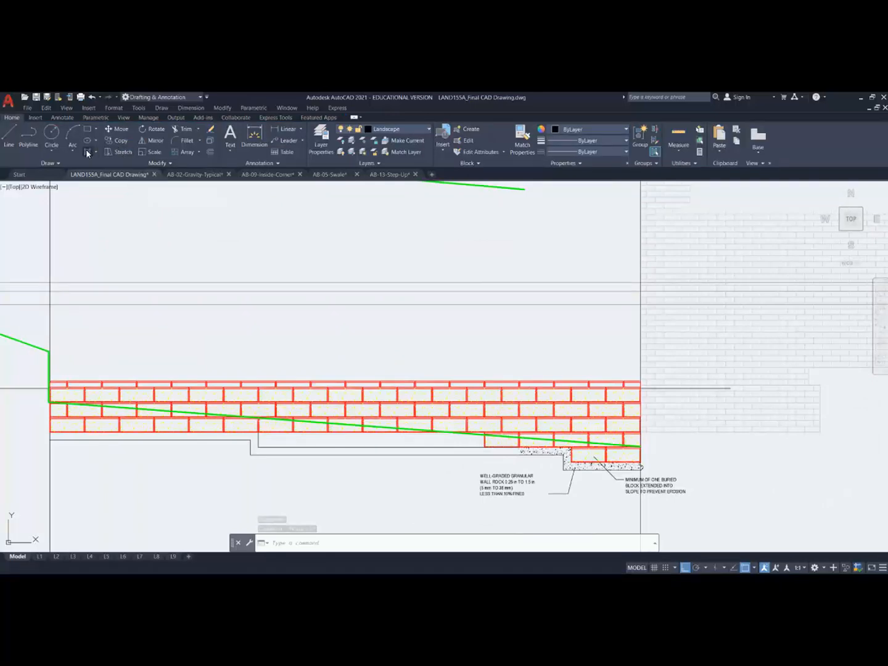
text(h)
key(Return)
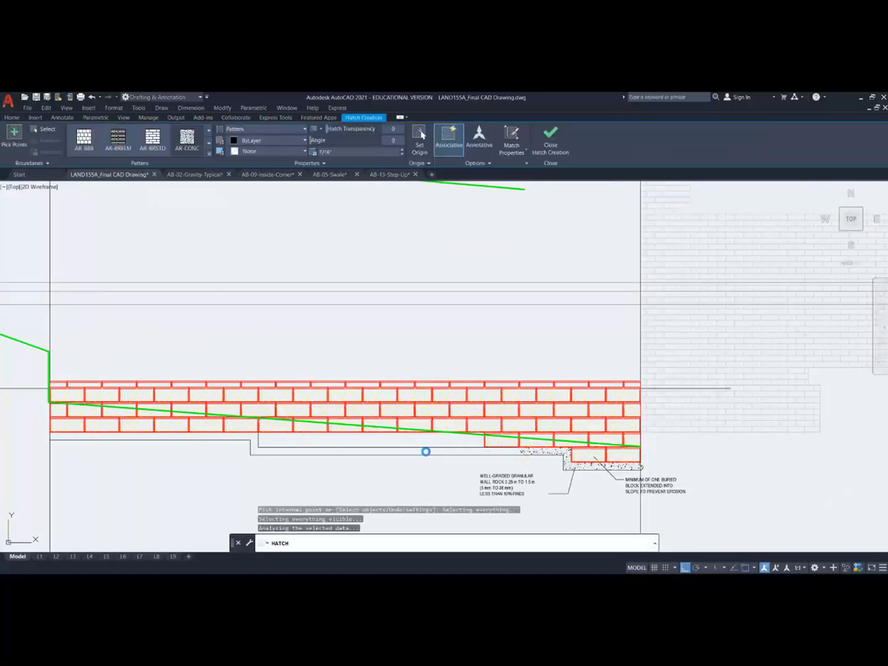
click(425, 450)
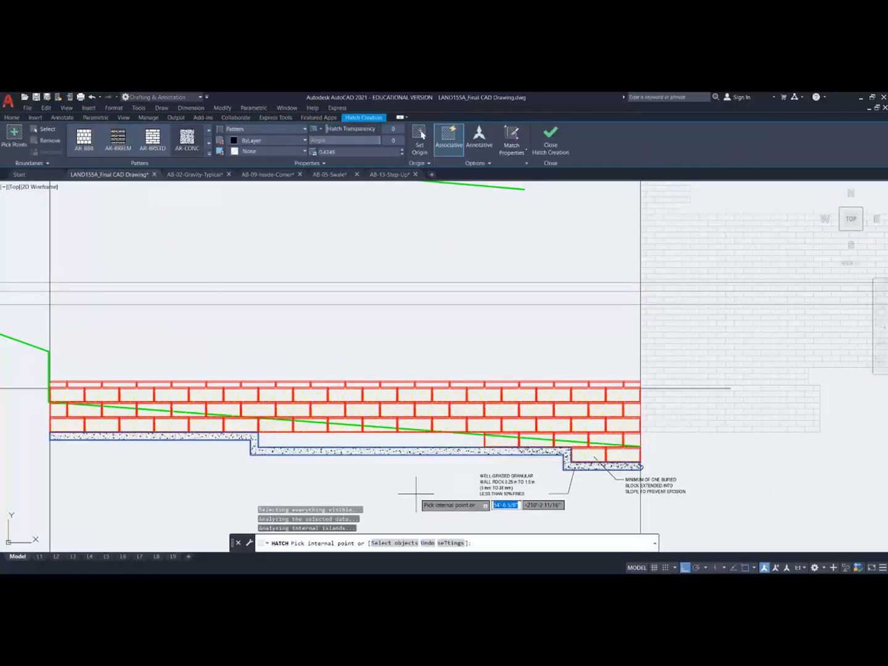
key(Return)
Step: Delete the old overlapping footing hatch around the lowest step, keeping the new hatch
scroll(558, 442, up, 4)
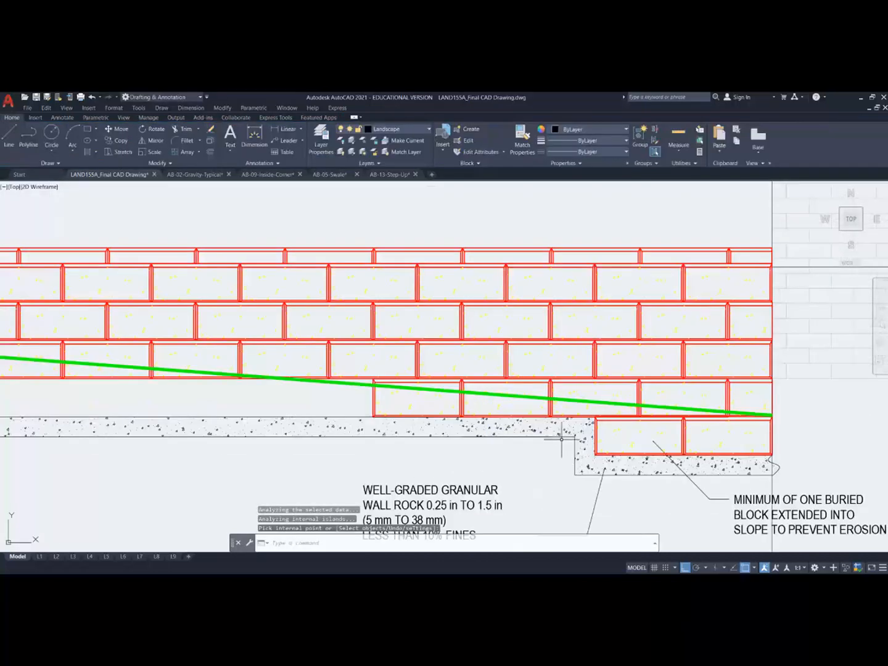
click(393, 422)
key(Escape)
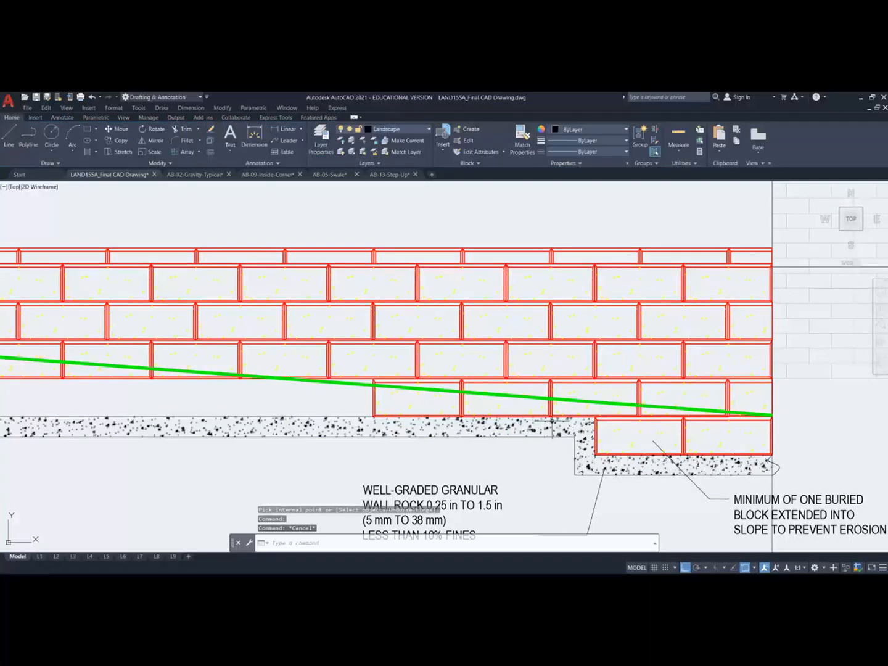
click(558, 425)
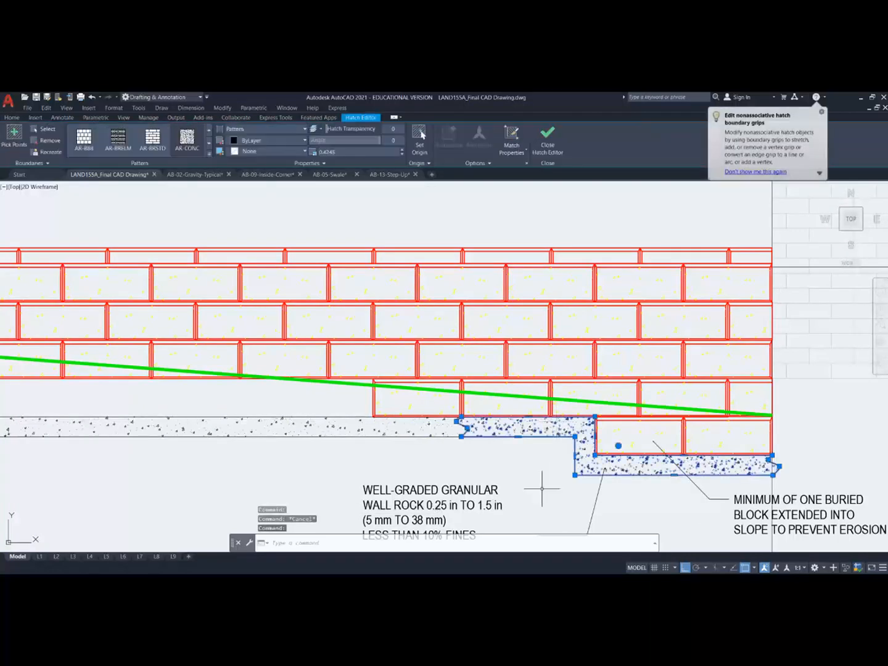
key(Escape)
Step: Delete the wavy break line at the footing's outer end below the lowest block course
scroll(542, 490, down, 5)
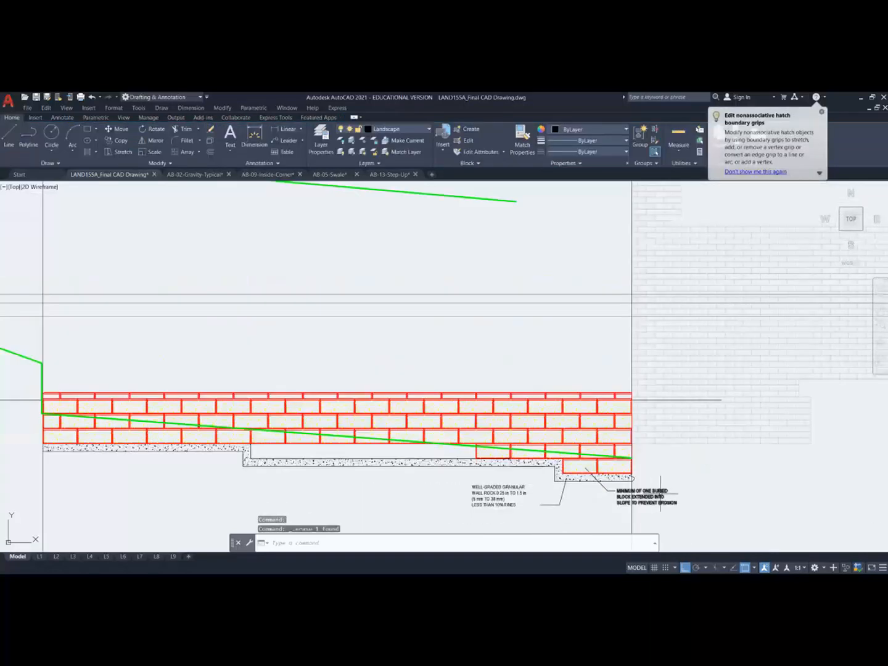
scroll(661, 487, up, 7)
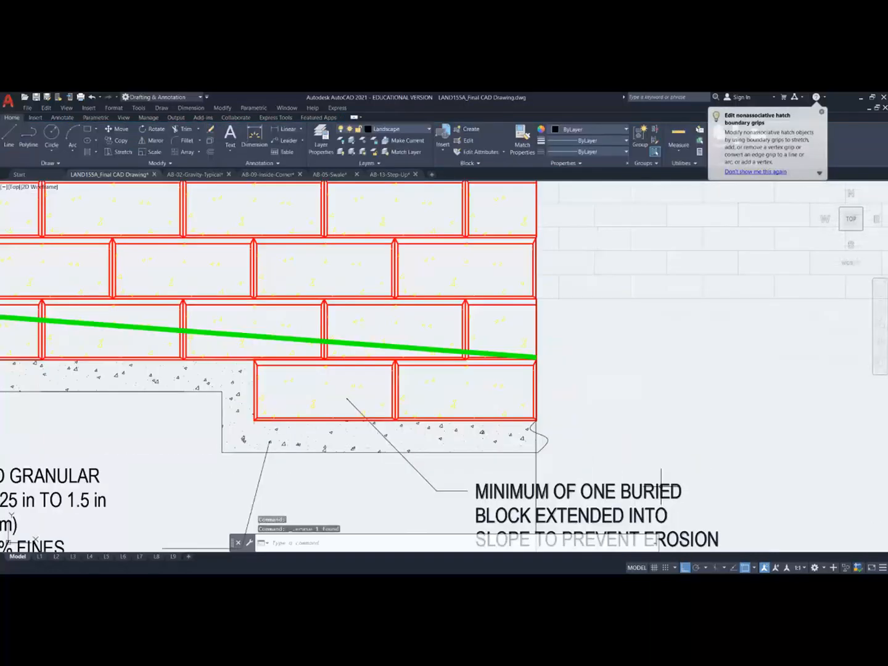
click(547, 438)
key(Delete)
scroll(586, 437, down, 5)
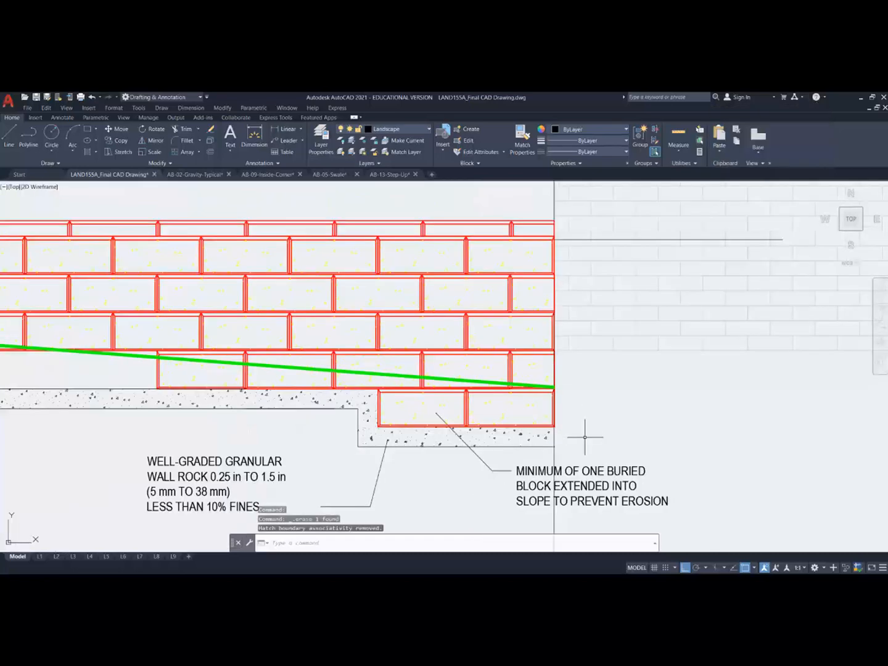
scroll(491, 444, up, 6)
key(Escape)
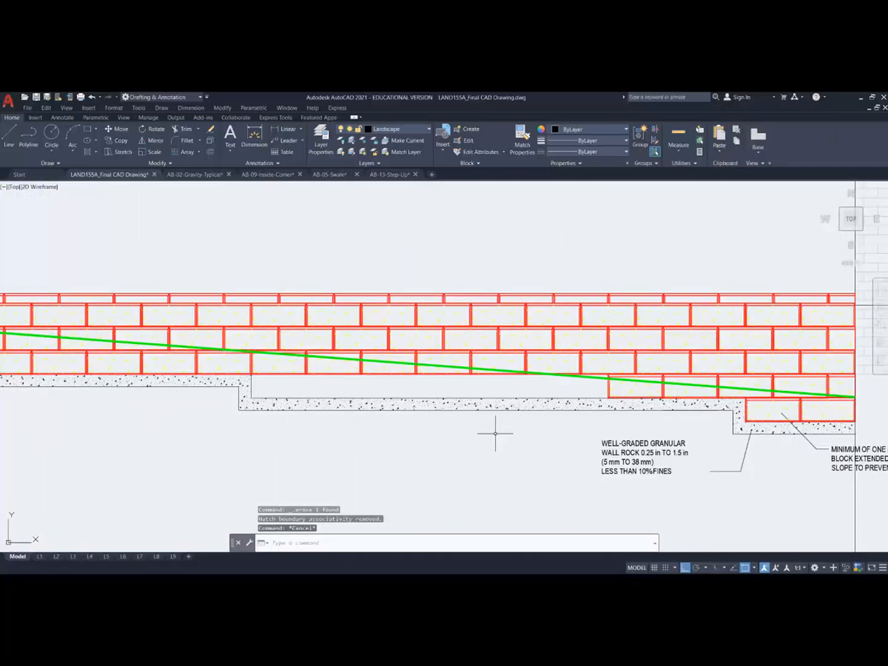
scroll(539, 380, up, 2)
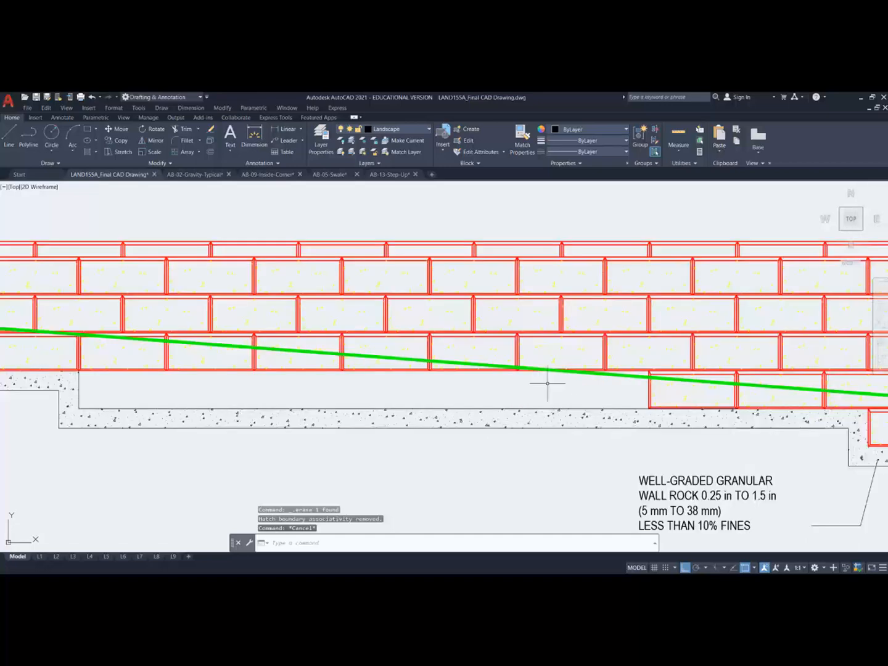
scroll(547, 383, down, 2)
scroll(715, 386, up, 4)
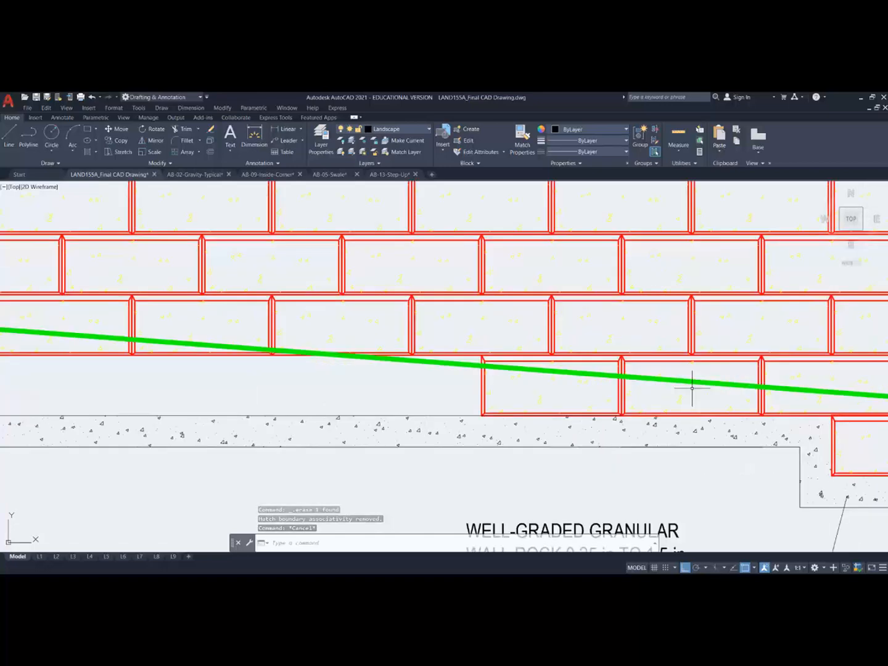
scroll(692, 382, up, 2)
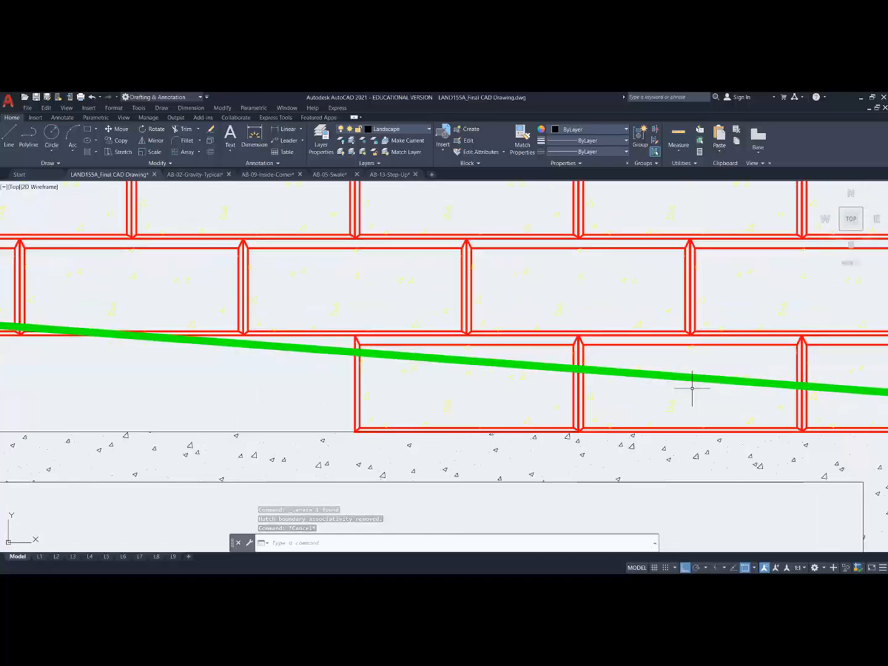
Step: Copy four blocks from the course above into the lowest full course twice, extending it inward to the higher footing step
click(121, 141)
scroll(481, 296, down, 6)
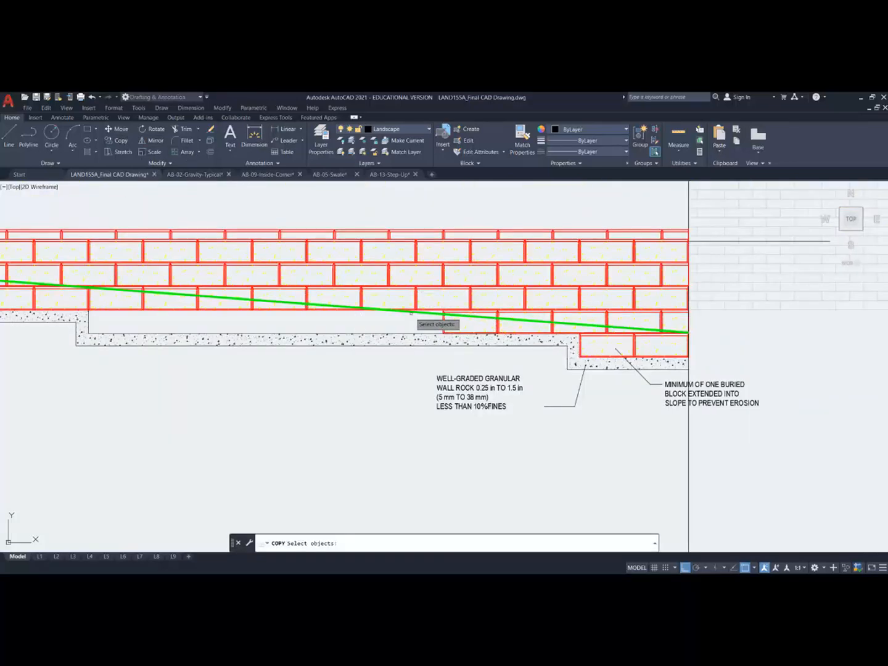
scroll(424, 321, up, 2)
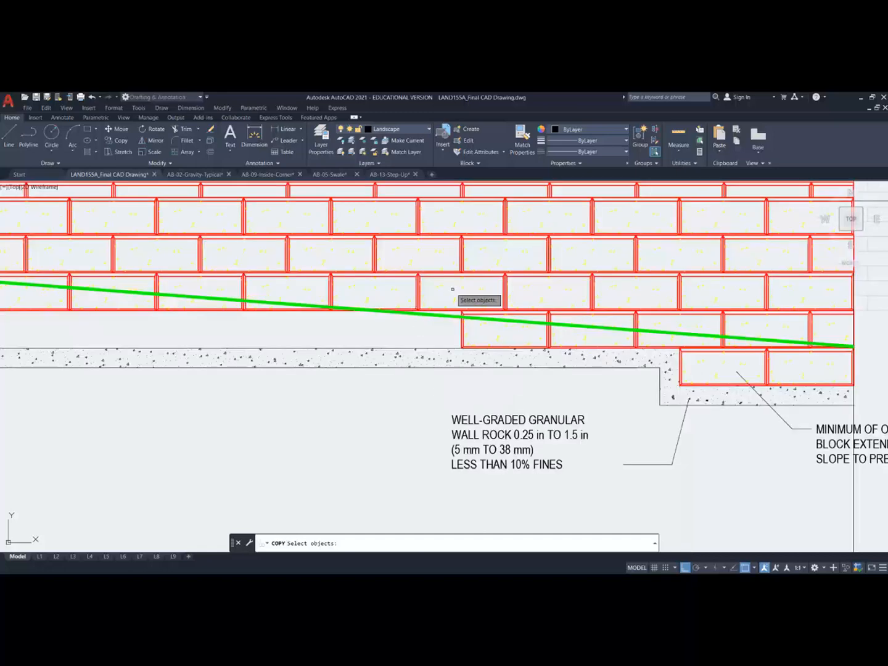
click(452, 290)
click(435, 292)
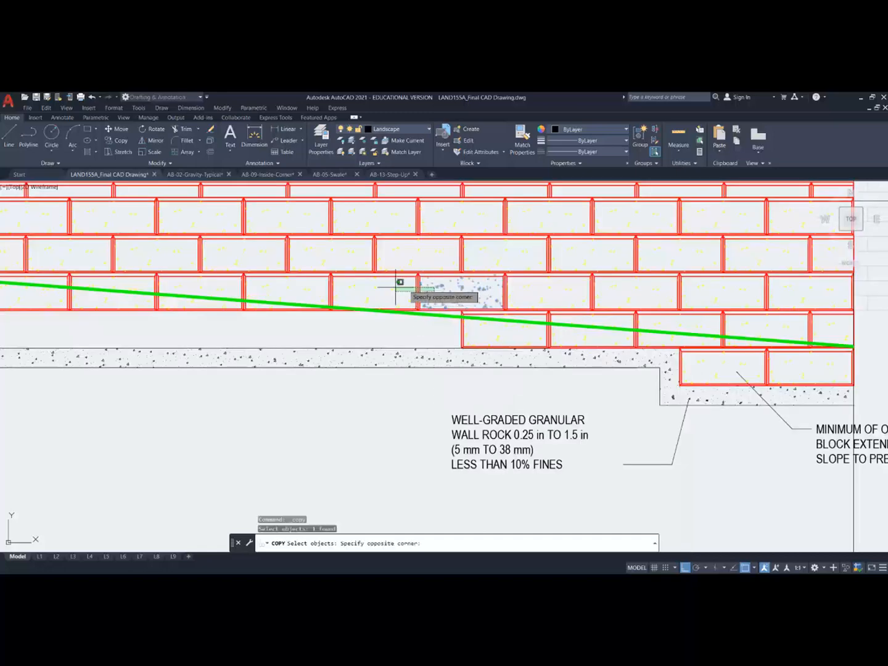
click(227, 272)
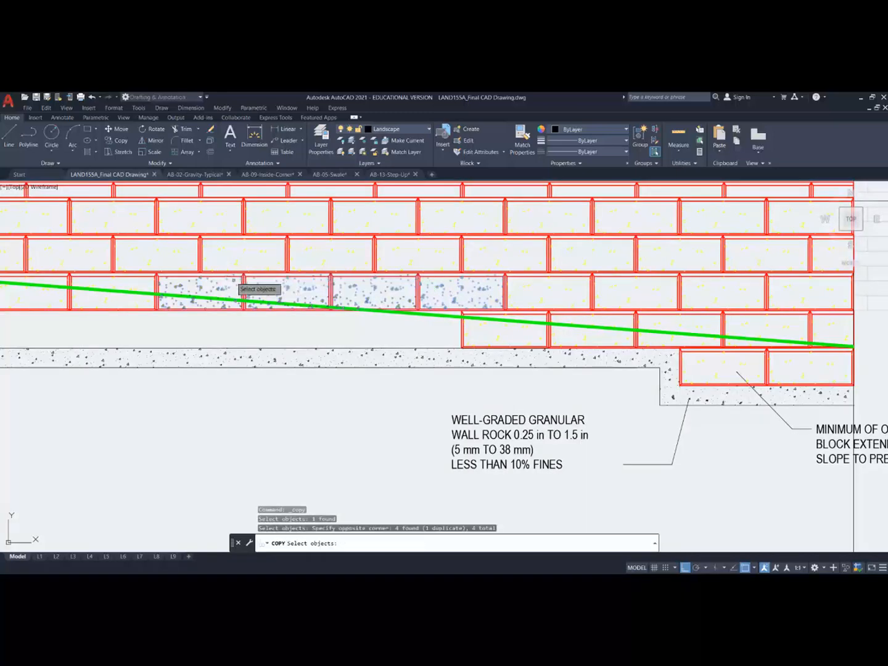
scroll(242, 285, up, 4)
scroll(244, 280, down, 5)
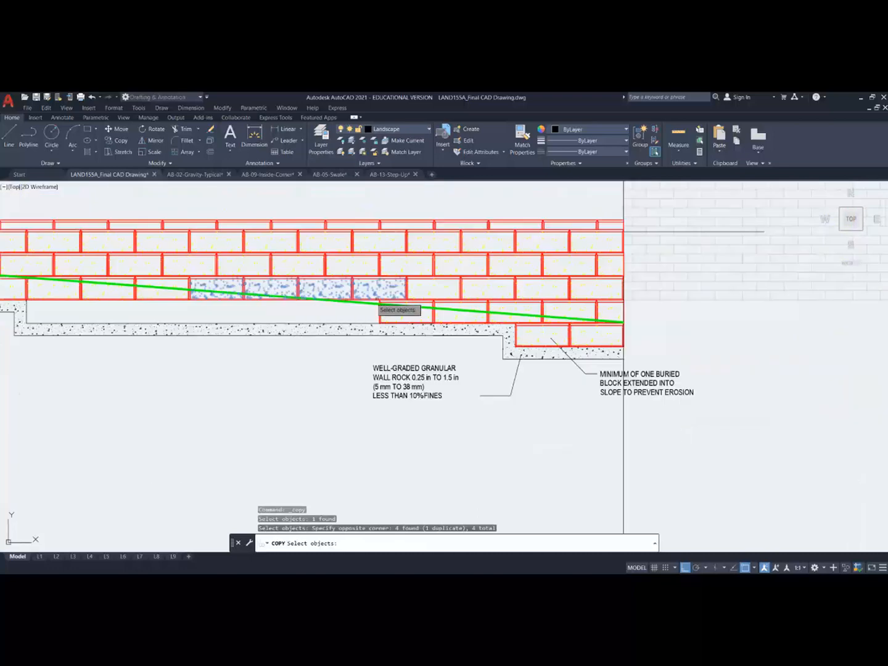
scroll(402, 290, up, 5)
key(Return)
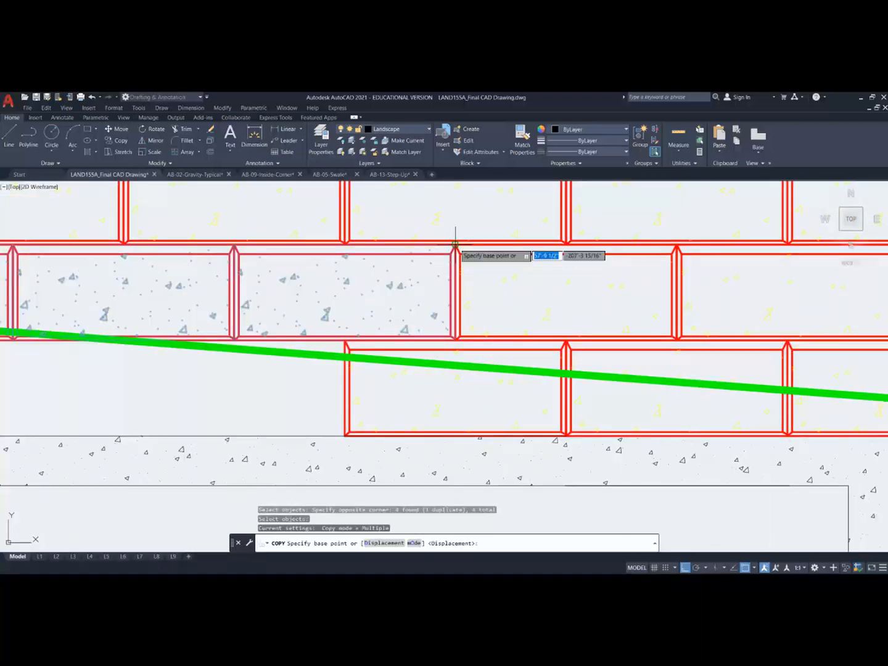
click(455, 245)
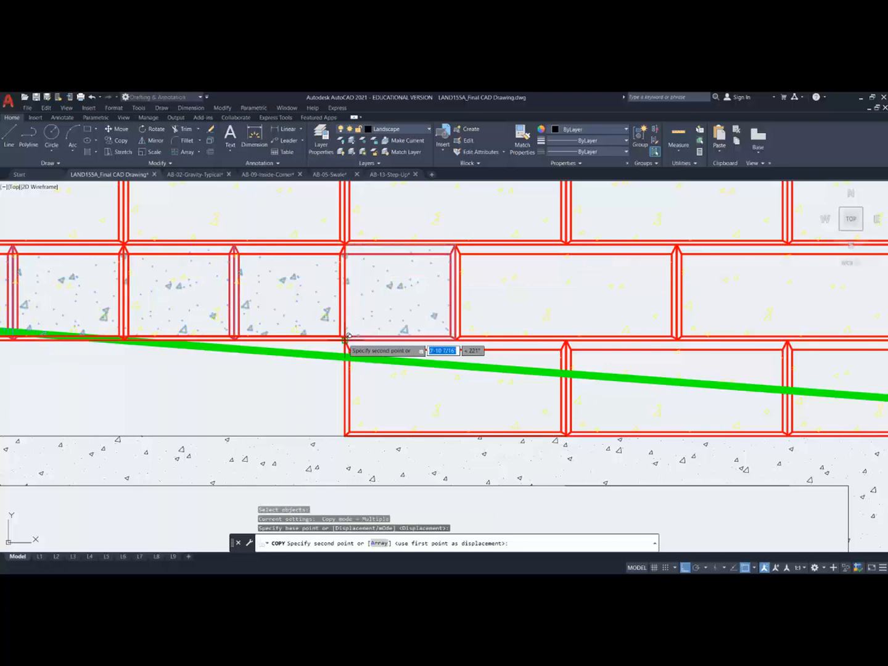
scroll(354, 334, down, 5)
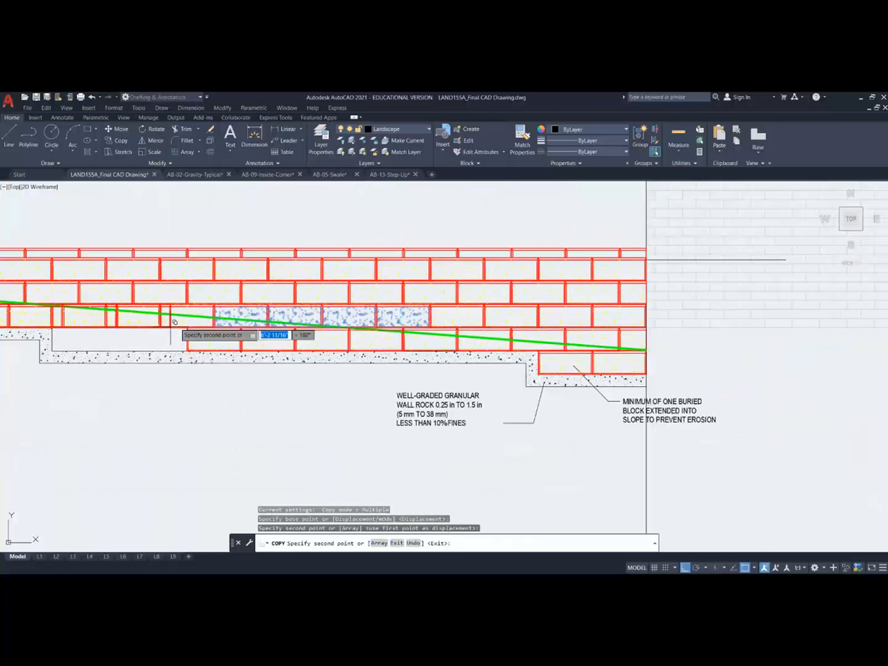
click(185, 325)
key(Escape)
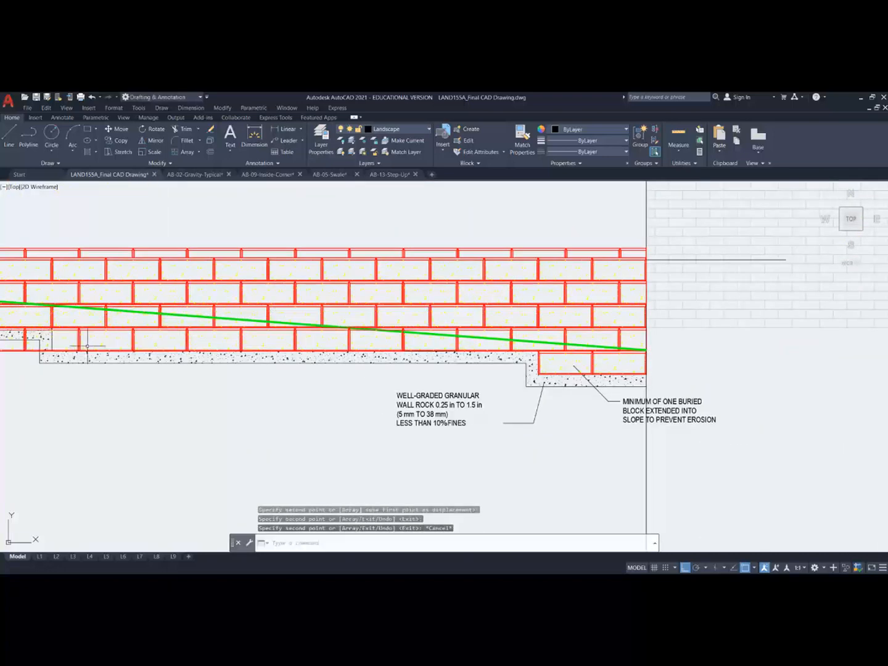
Step: Delete the two surplus blocks at the inner end of the lower course that overlap the higher footing step
middle_drag(151, 347, 256, 367)
key(Escape)
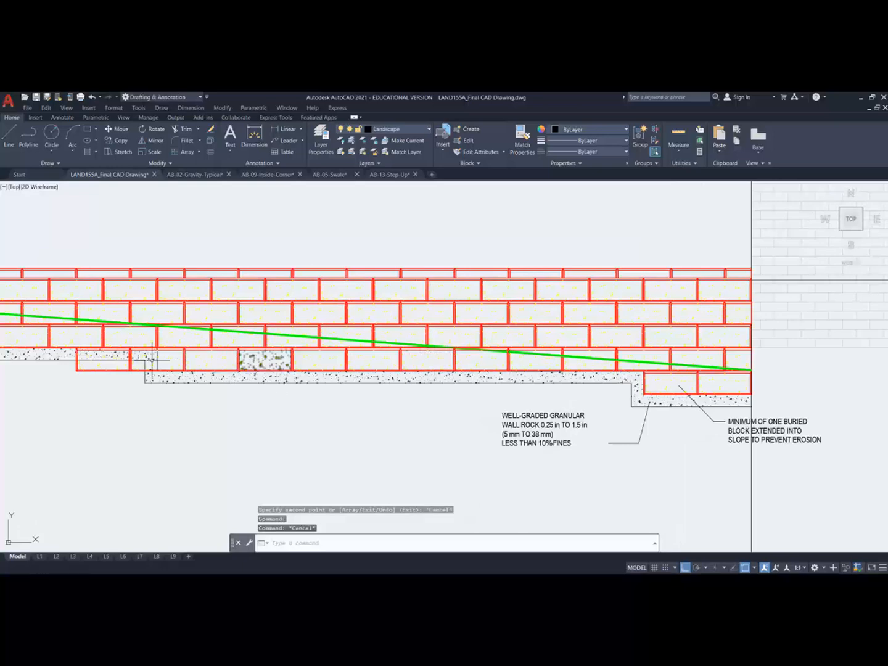
middle_drag(158, 359, 271, 373)
scroll(272, 371, up, 5)
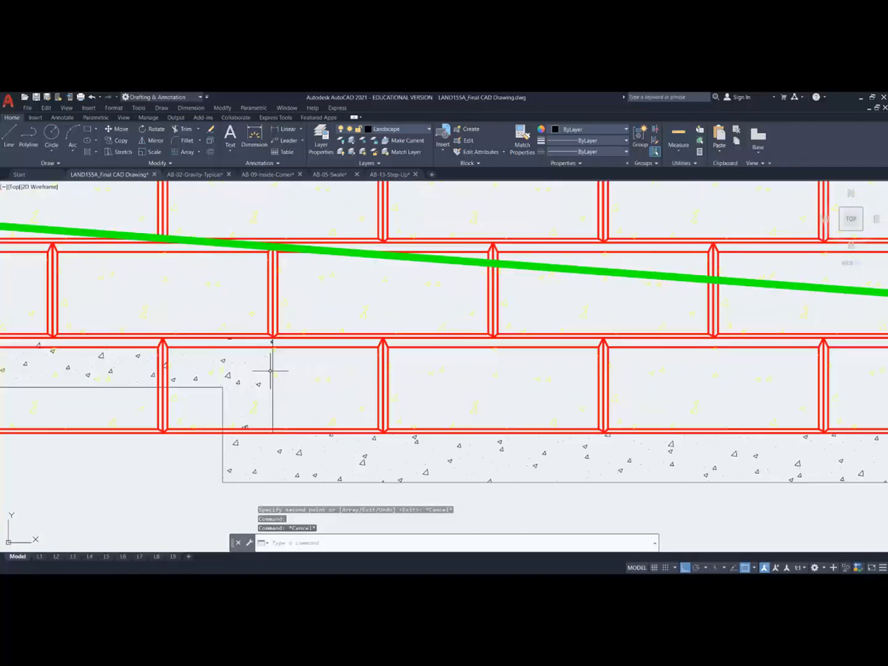
scroll(275, 349, down, 4)
key(Escape)
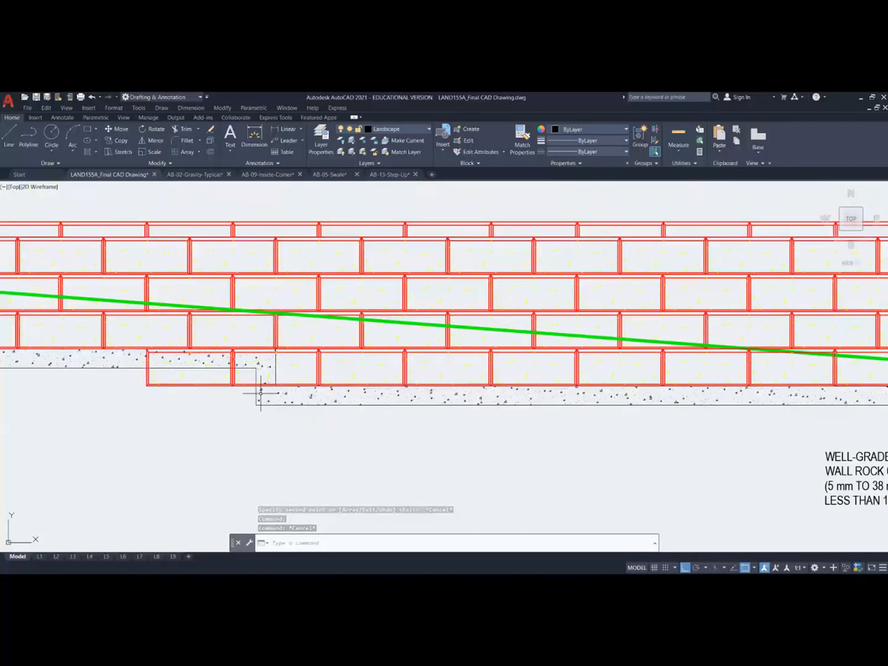
click(259, 387)
click(137, 380)
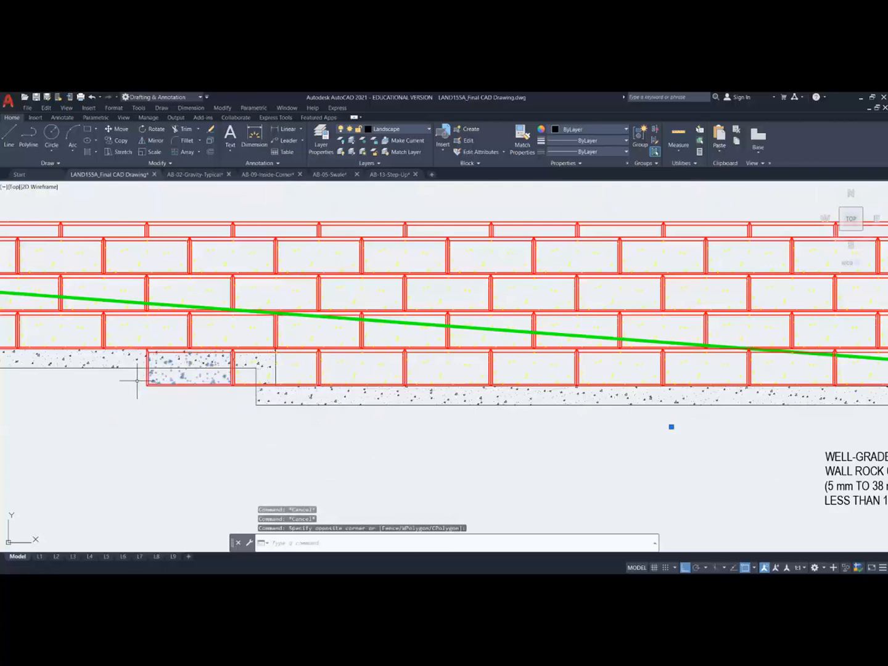
key(Delete)
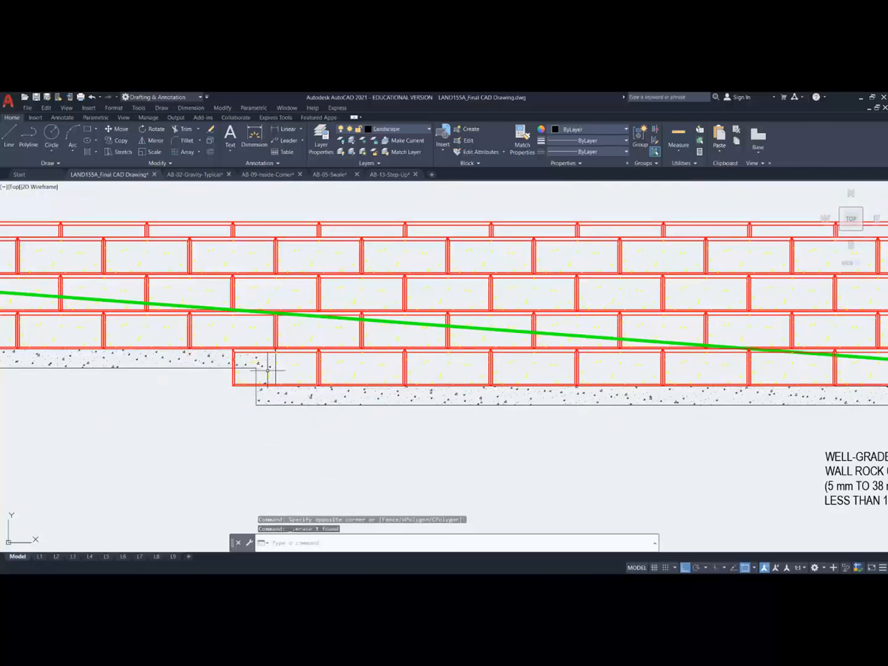
scroll(287, 365, up, 4)
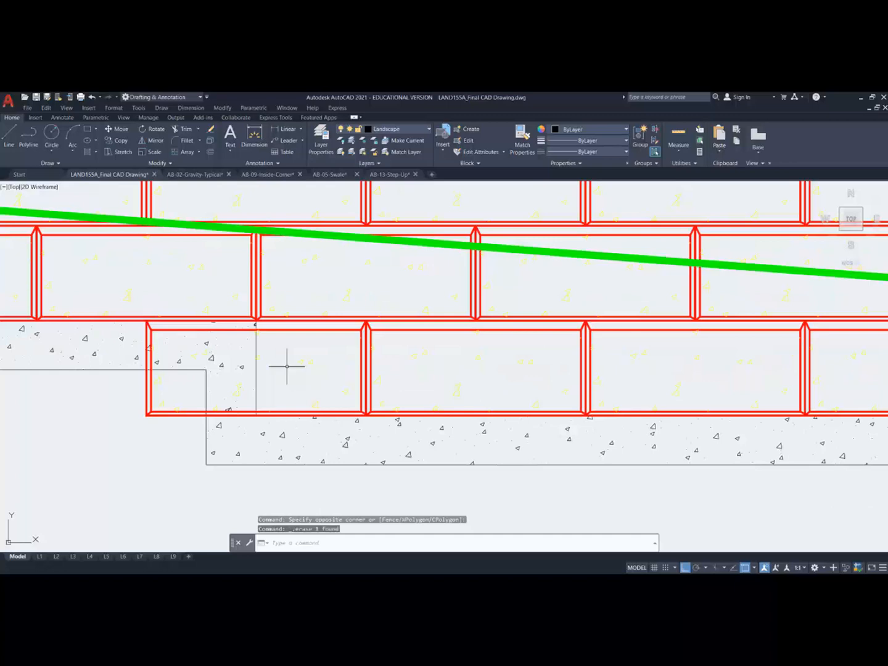
key(ctrl+z)
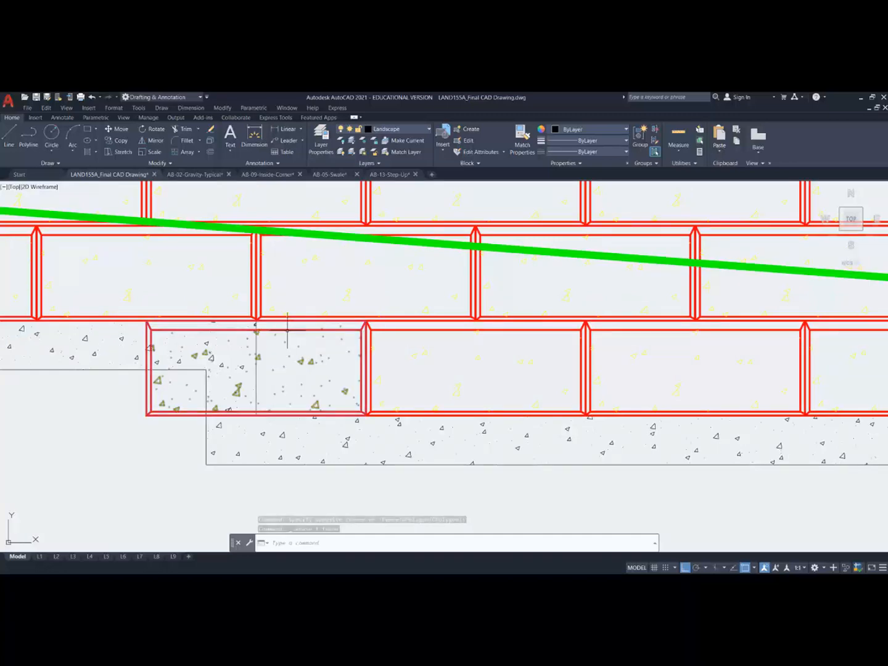
key(Delete)
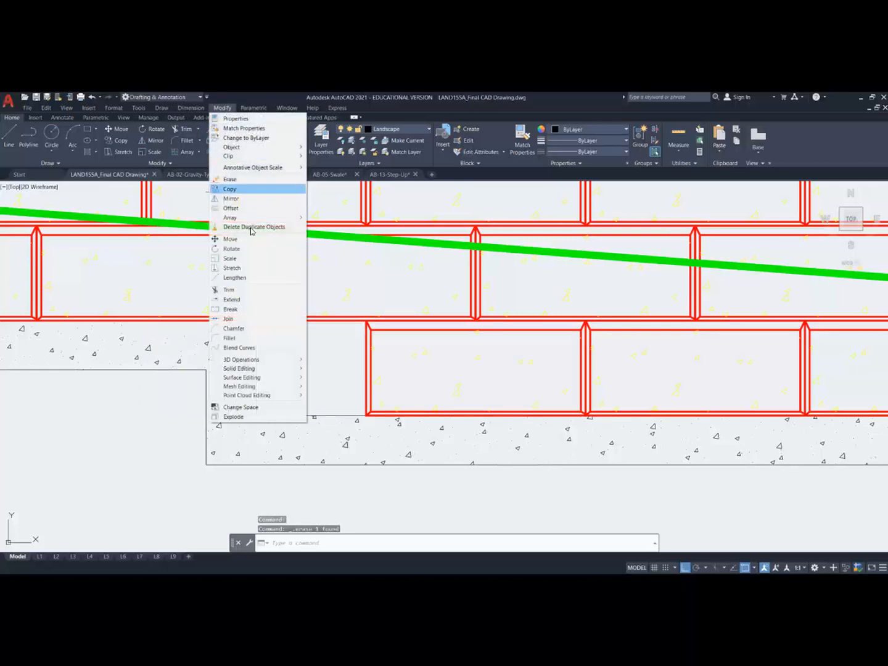
Step: Stretch the higher footing step's outline to the upper corner of the lower course's end block, excluding the two wall blocks from the selection
click(232, 268)
click(276, 492)
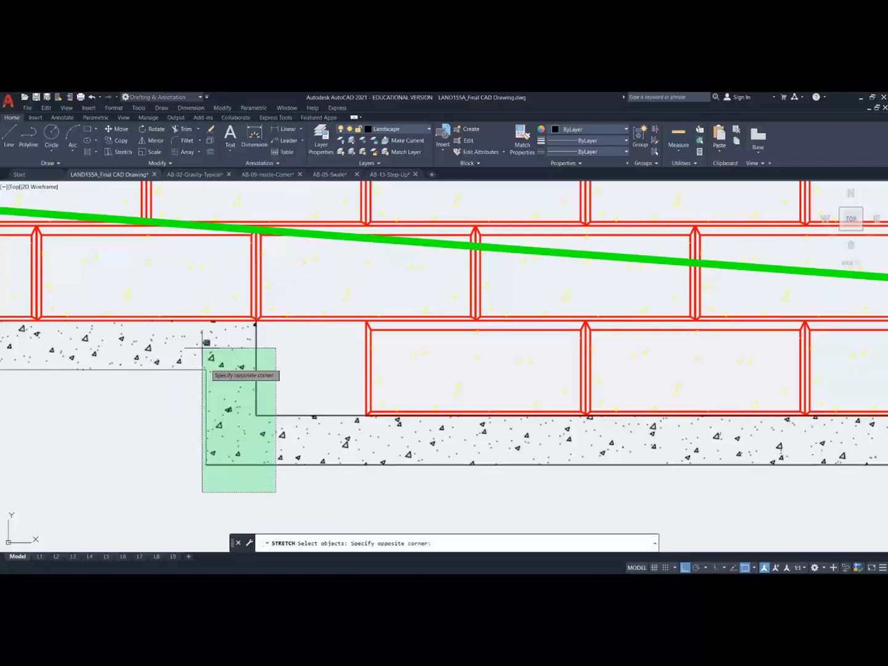
click(188, 301)
text(r)
key(Return)
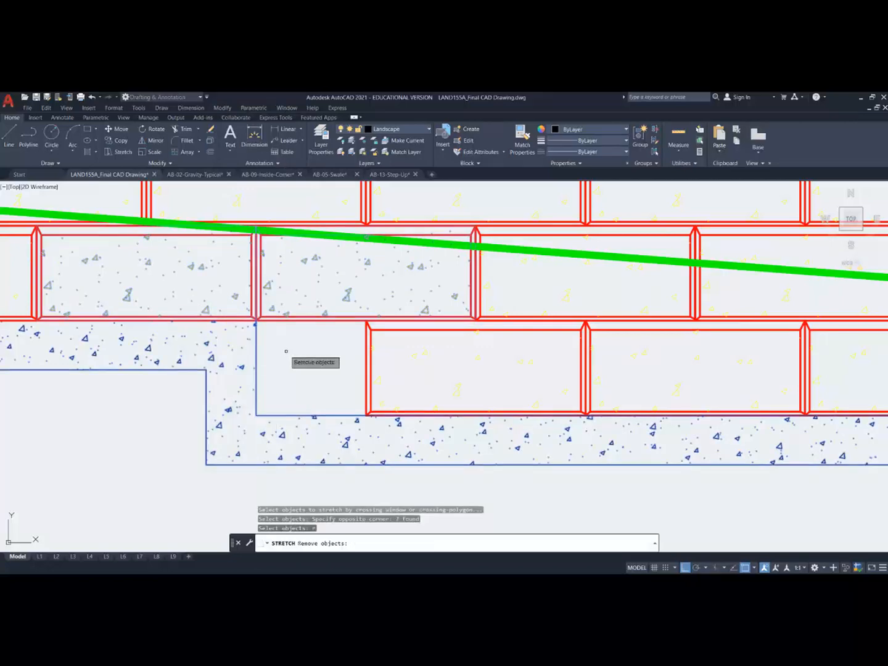
click(294, 342)
click(264, 258)
click(257, 295)
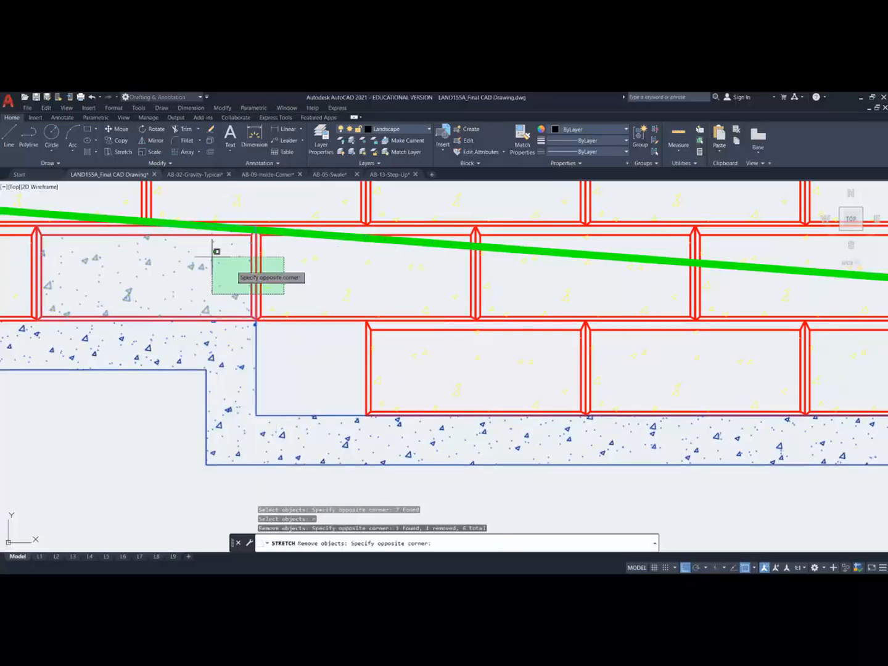
click(160, 230)
key(Return)
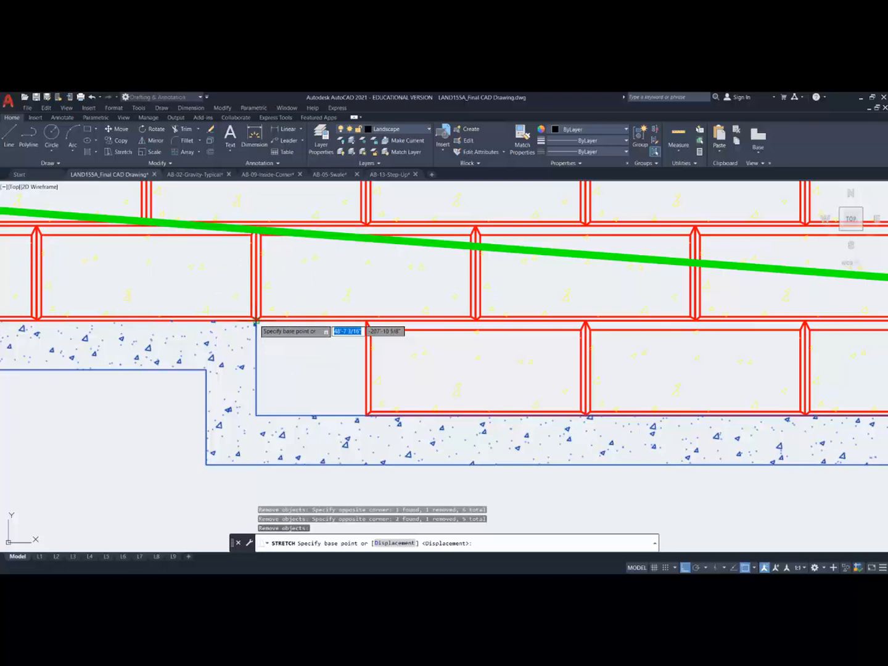
click(256, 322)
click(367, 320)
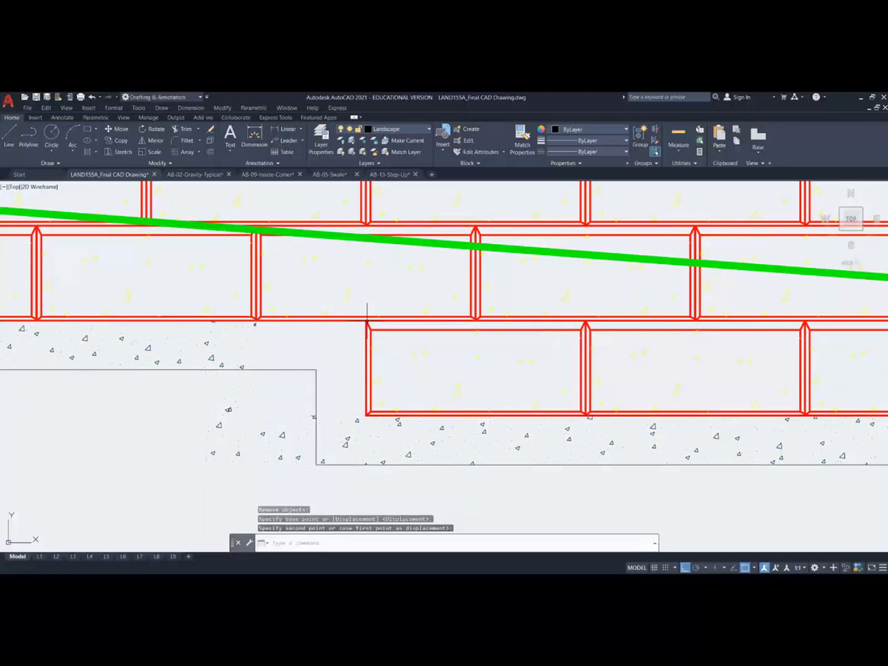
Step: Stretch the footing hatch's upper vertical boundary edge perpendicular to the end face of the lower block course
click(280, 476)
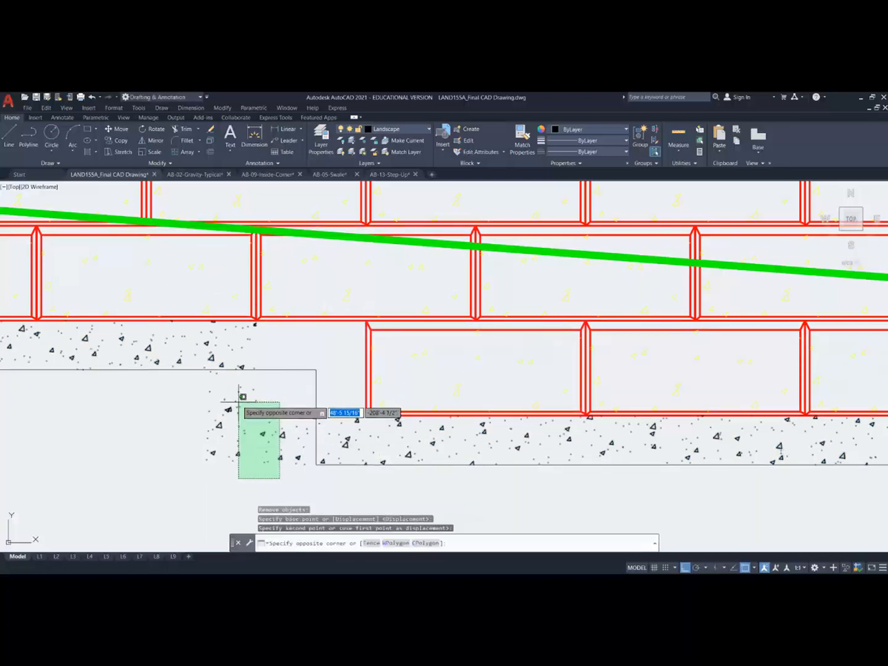
click(239, 393)
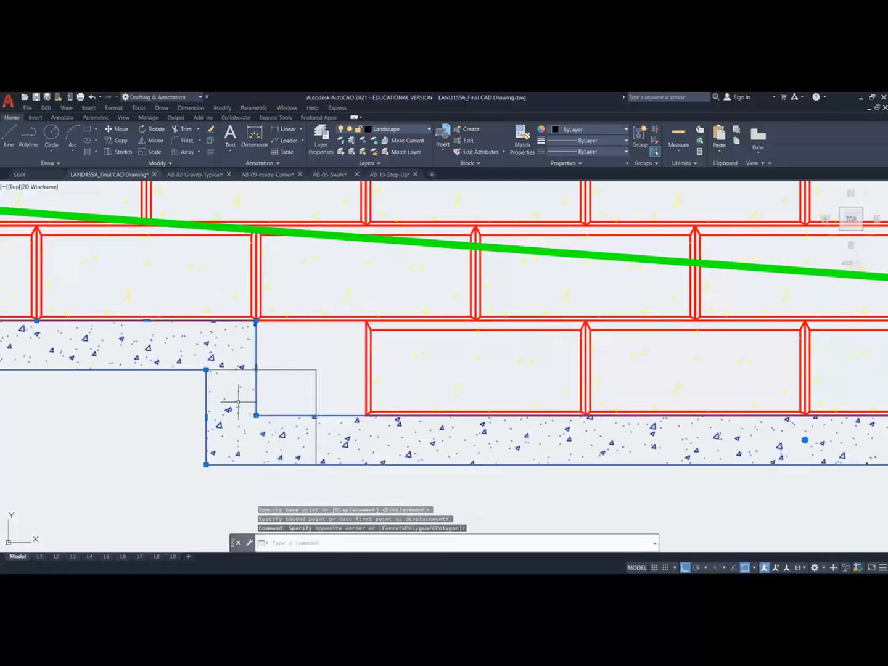
click(256, 369)
shift+right_click(331, 365)
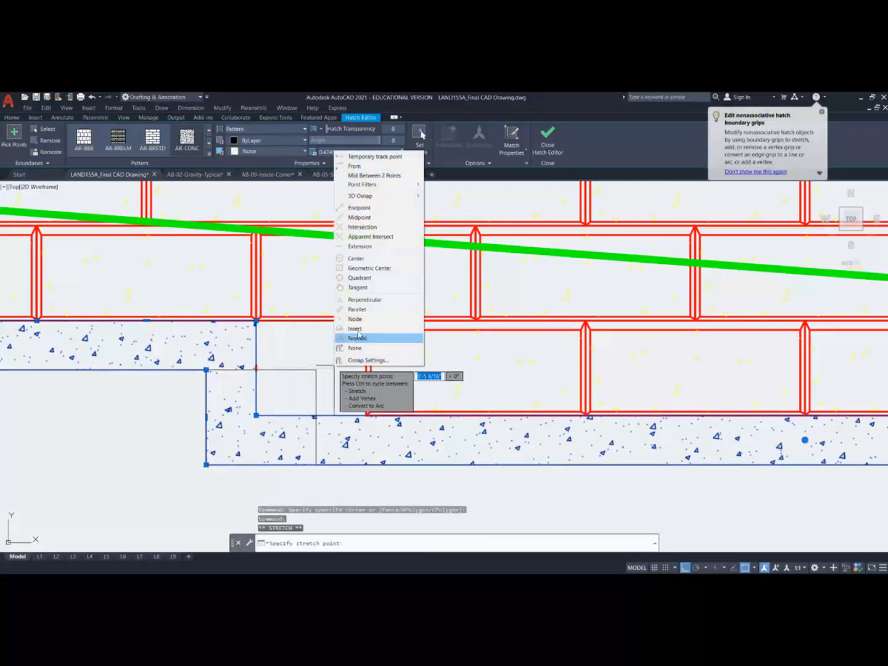
click(364, 301)
click(367, 368)
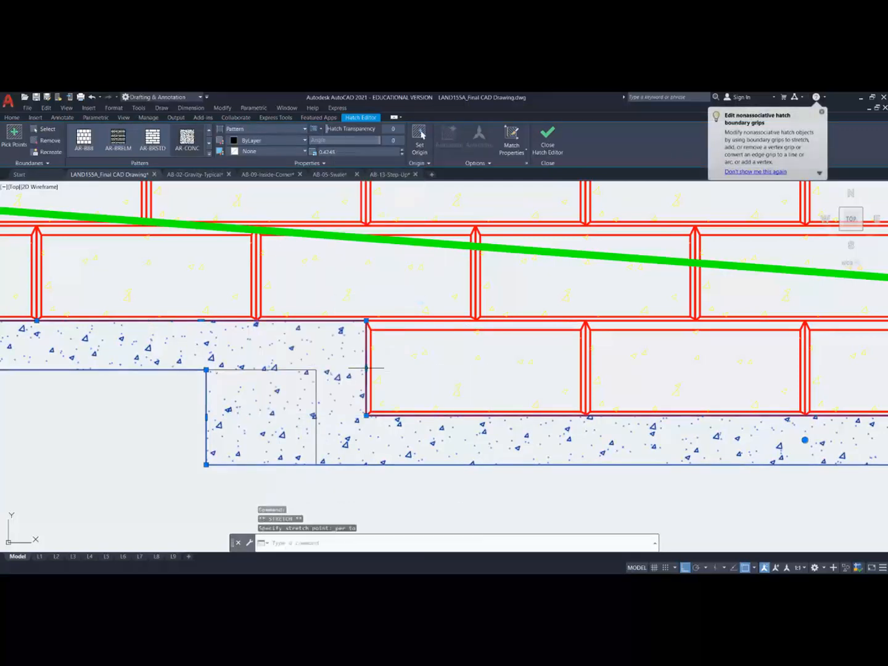
Step: Stretch the footing hatch's lower vertical boundary edge perpendicular to the relocated footing step line
click(206, 417)
shift+right_click(206, 418)
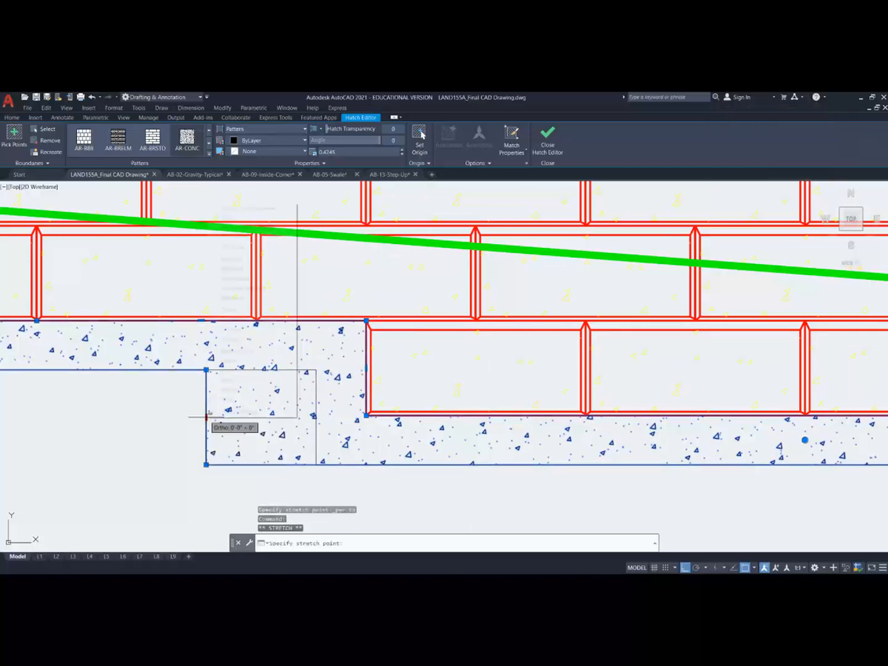
click(237, 351)
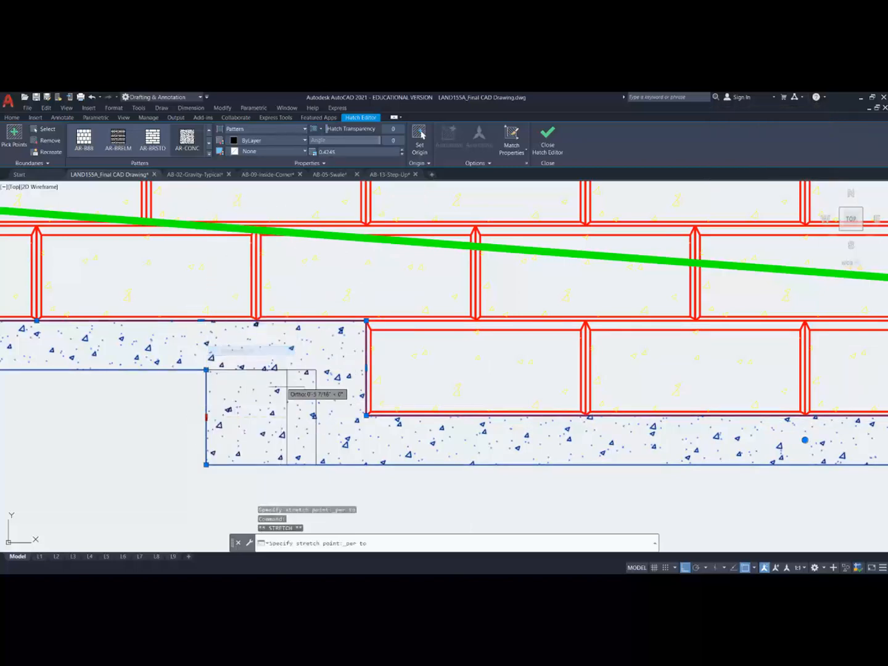
click(316, 408)
key(Escape)
Step: Delete the leftover horizontal line running from the top of the retaining wall across the faded brick elevation
scroll(294, 426, down, 10)
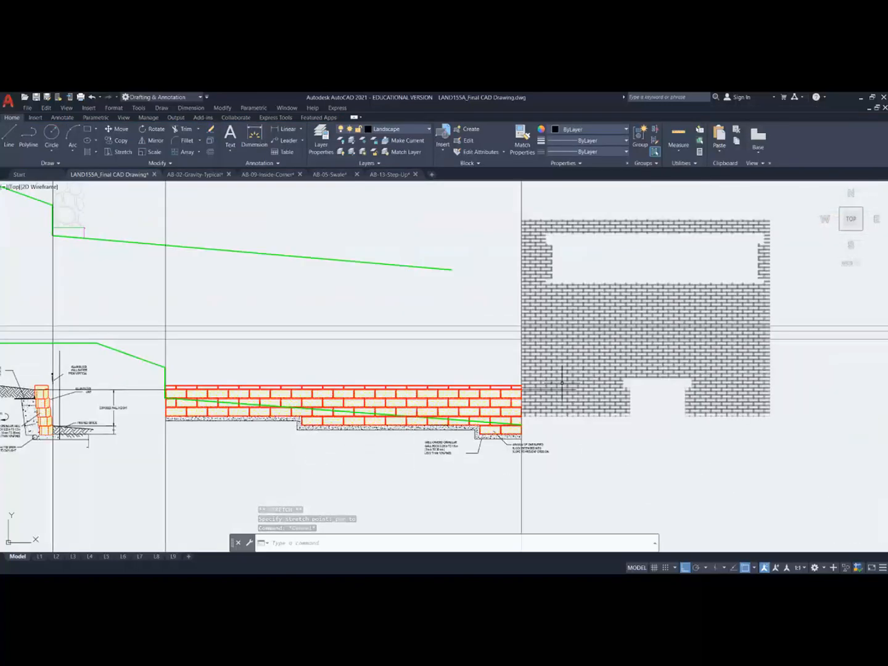
scroll(556, 385, up, 3)
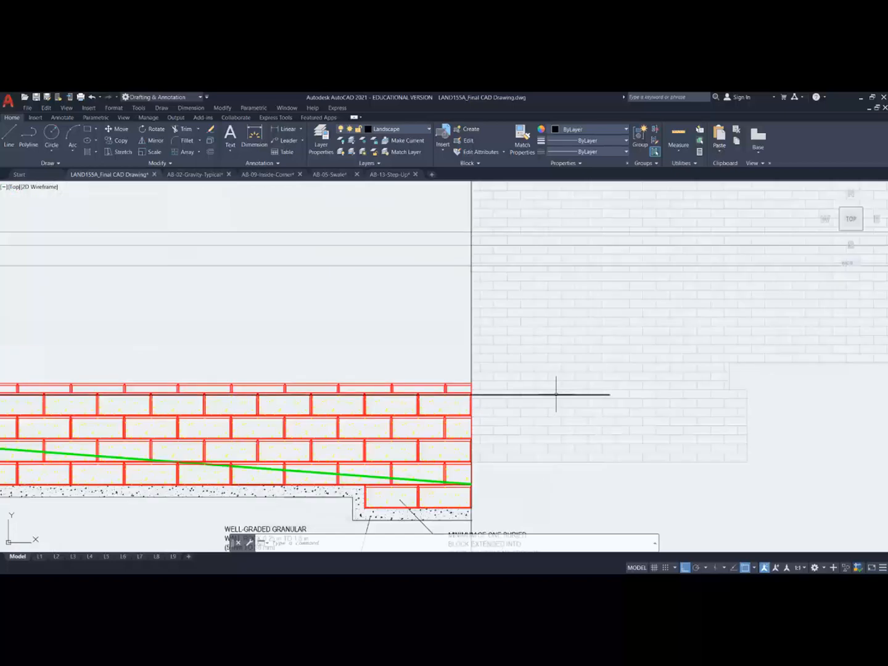
click(558, 395)
key(Delete)
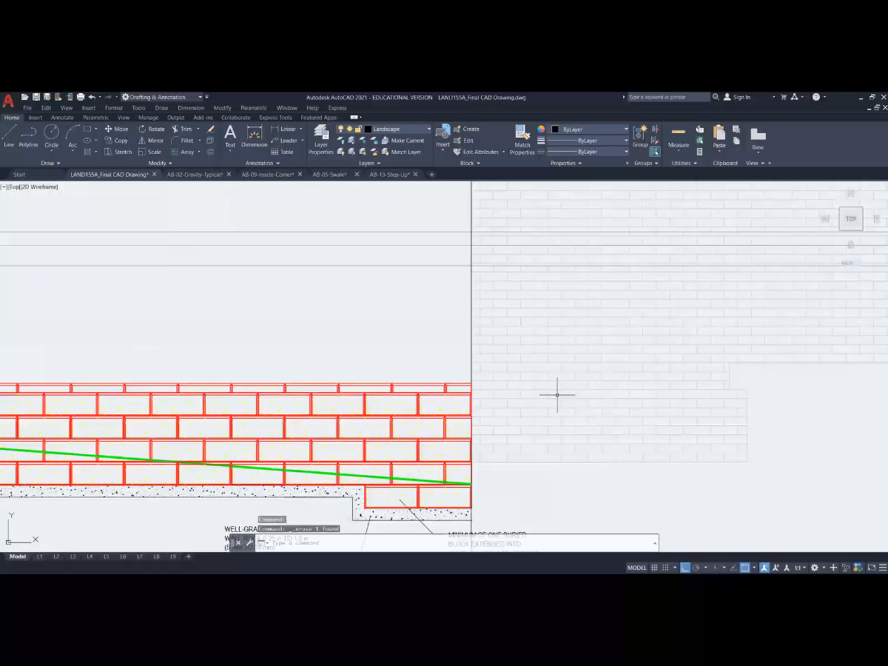
Step: Examine the house's side elevation beyond the site plan, around its lower stone wall and the green grade line
scroll(555, 398, down, 6)
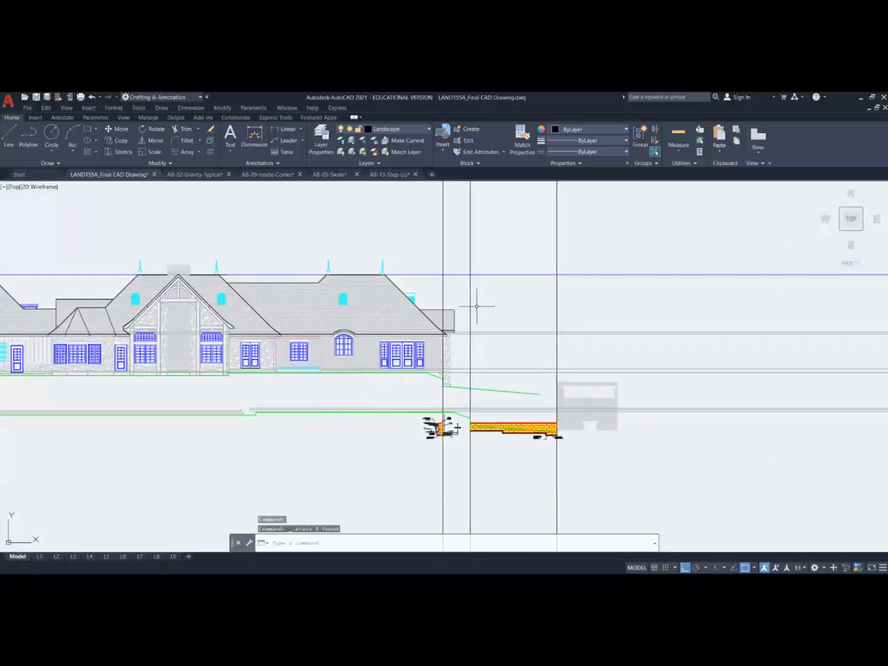
middle_drag(475, 303, 459, 511)
middle_drag(459, 370, 460, 509)
middle_drag(470, 345, 537, 573)
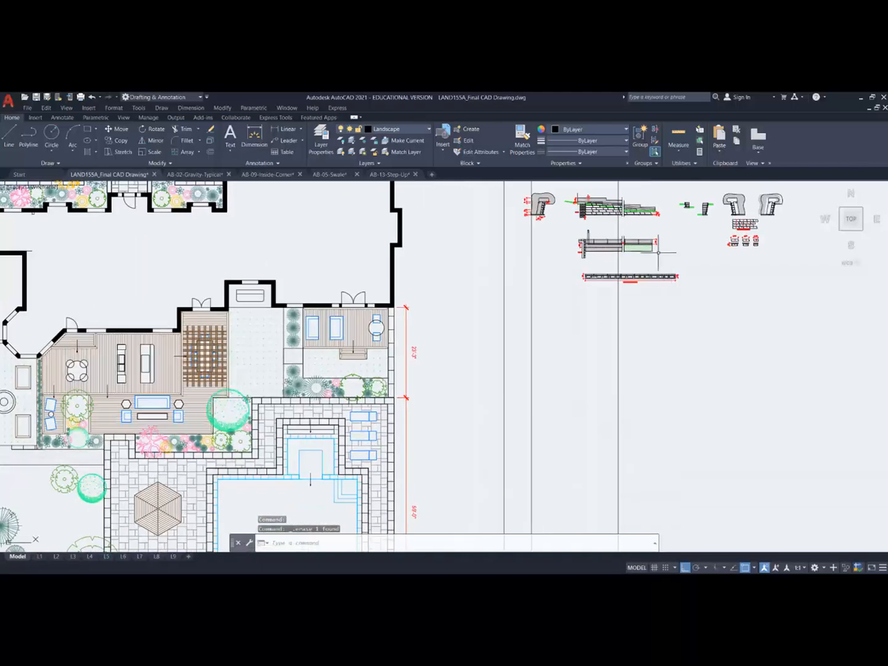
middle_drag(511, 284, 480, 521)
scroll(443, 429, down, 4)
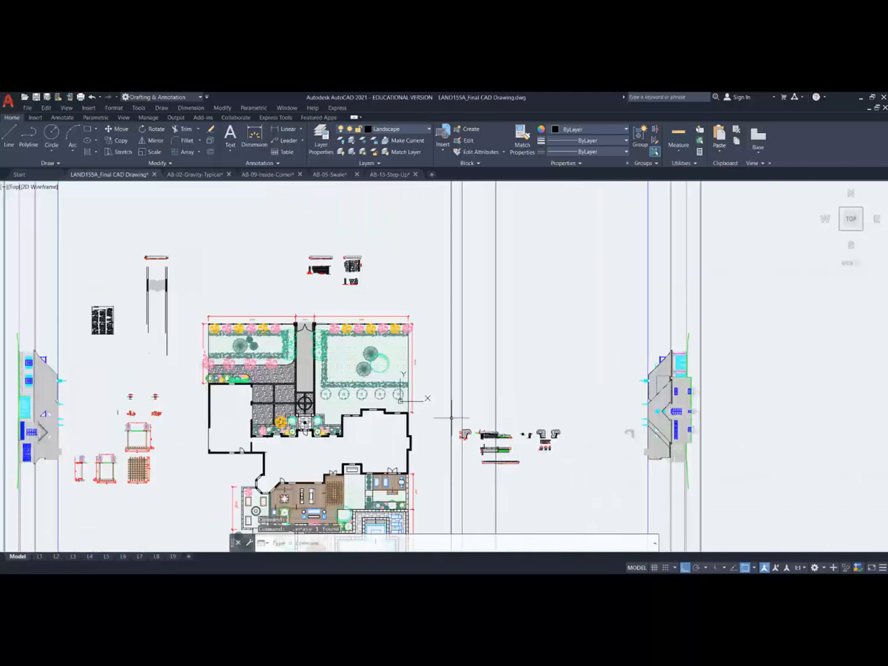
scroll(713, 459, up, 6)
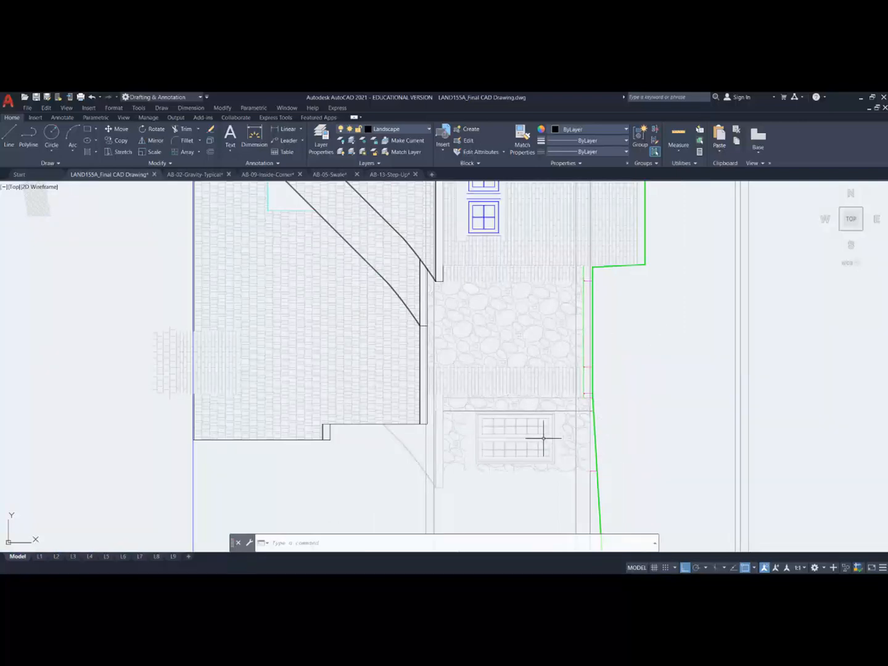
Step: Examine the house elevations, the retaining wall section detail and the block wall elevation in relation to the green grade lines
scroll(618, 343, down, 5)
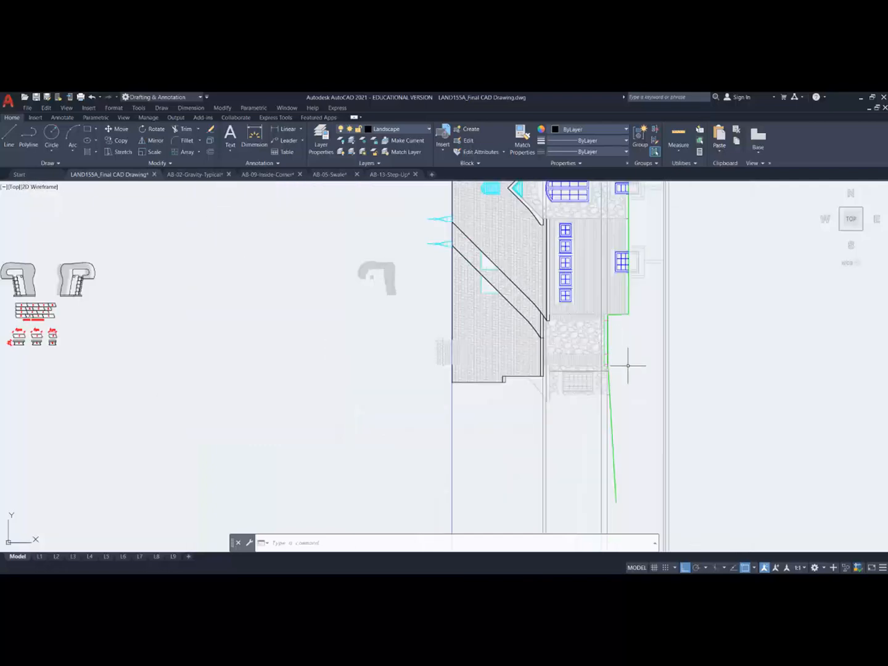
scroll(626, 363, up, 3)
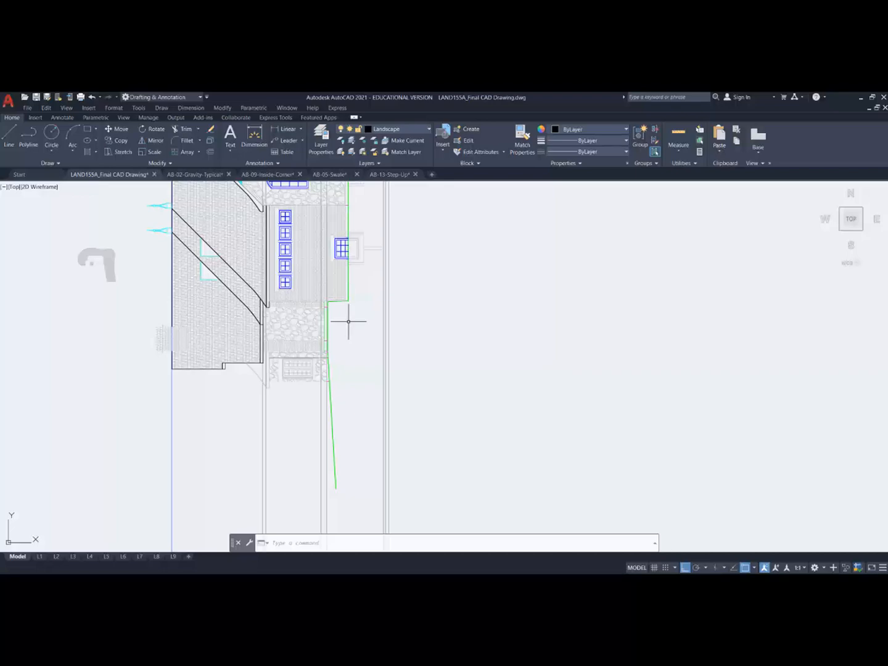
scroll(349, 322, down, 6)
scroll(254, 422, up, 8)
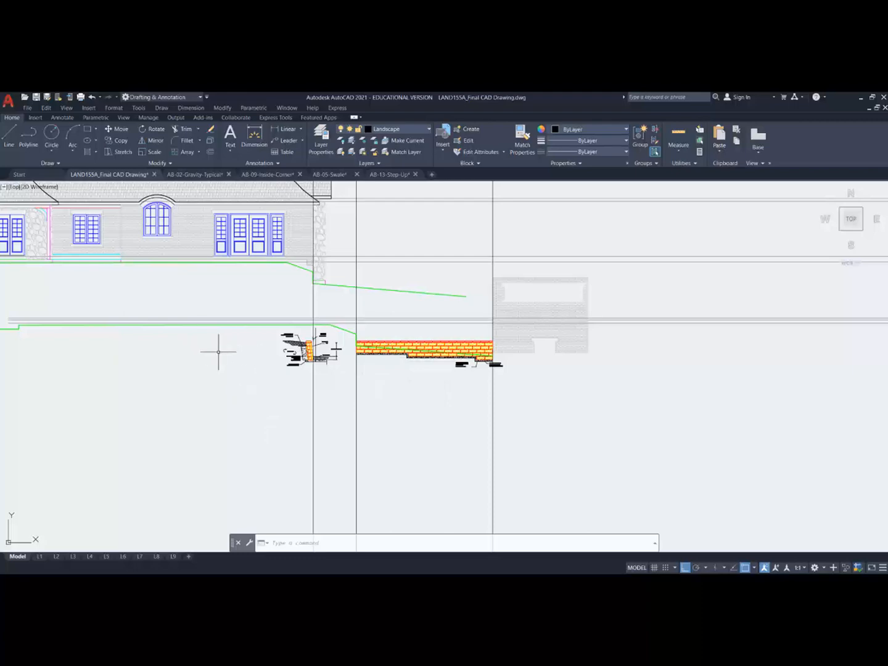
scroll(304, 374, up, 5)
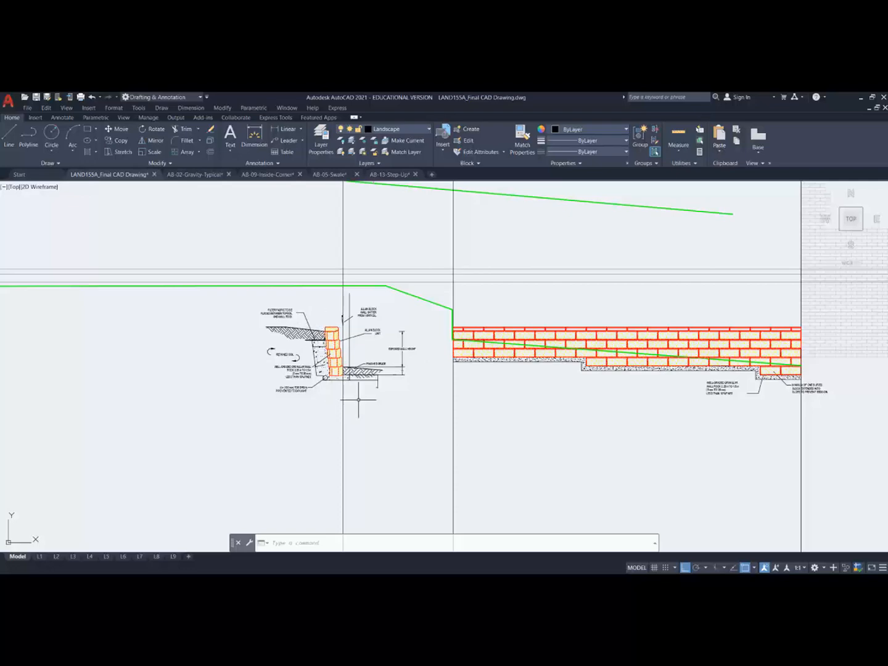
scroll(359, 400, down, 5)
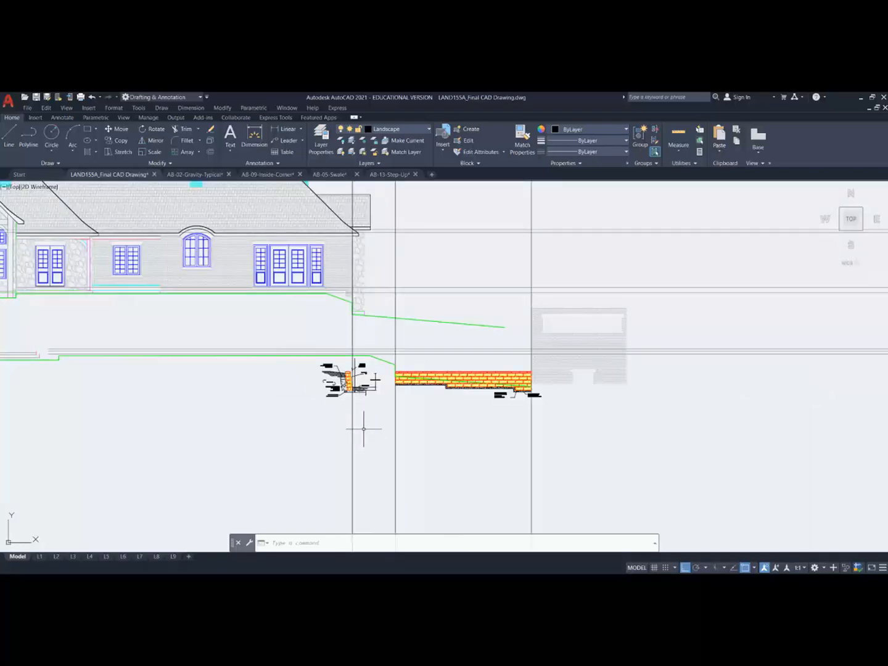
scroll(381, 386, up, 6)
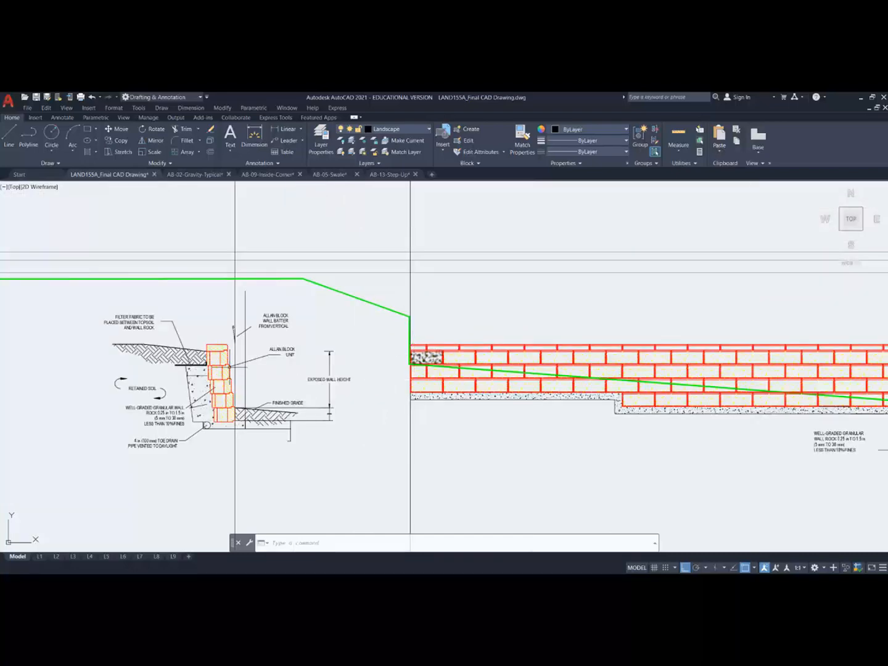
scroll(225, 410, down, 4)
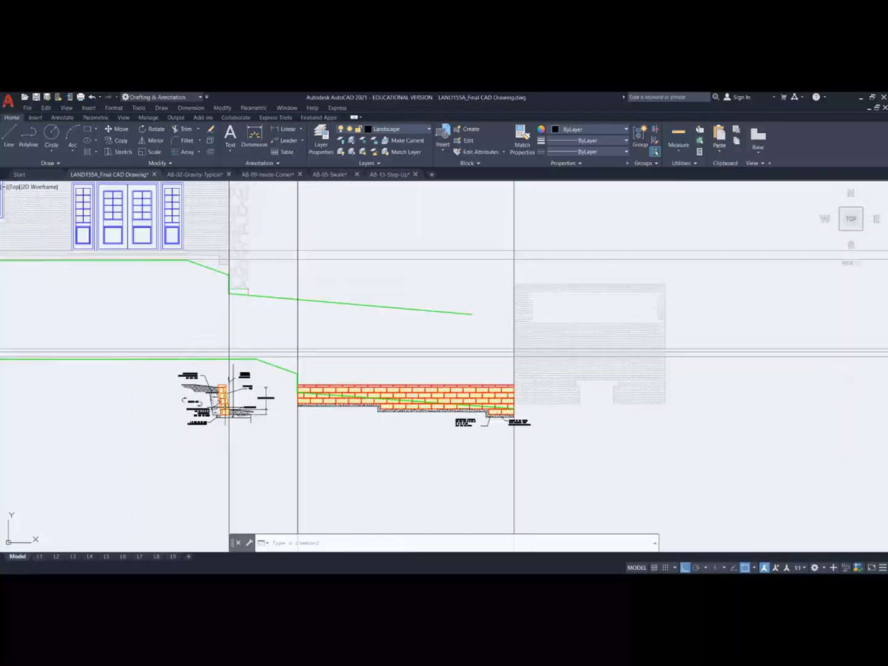
click(230, 439)
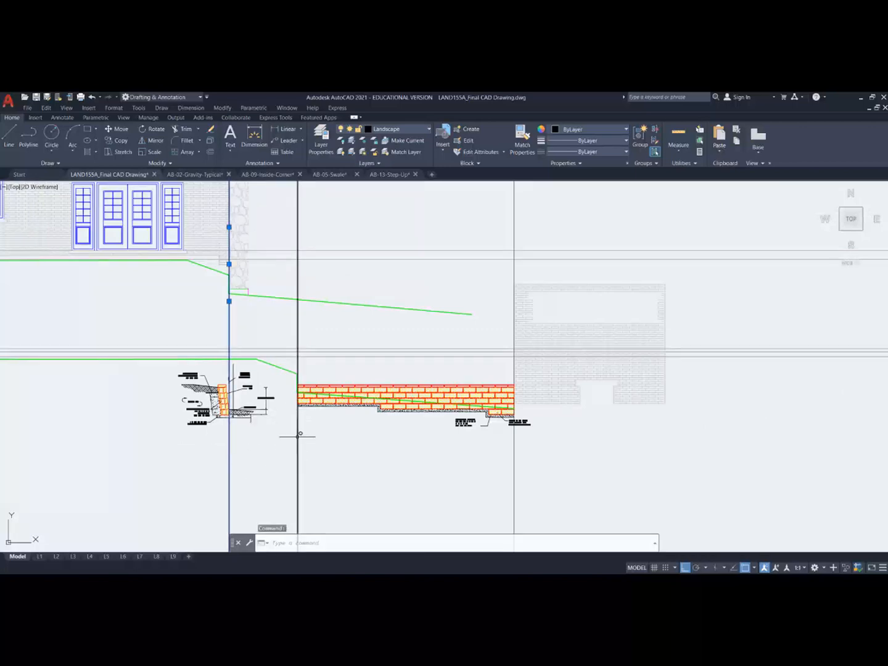
key(Delete)
key(Escape)
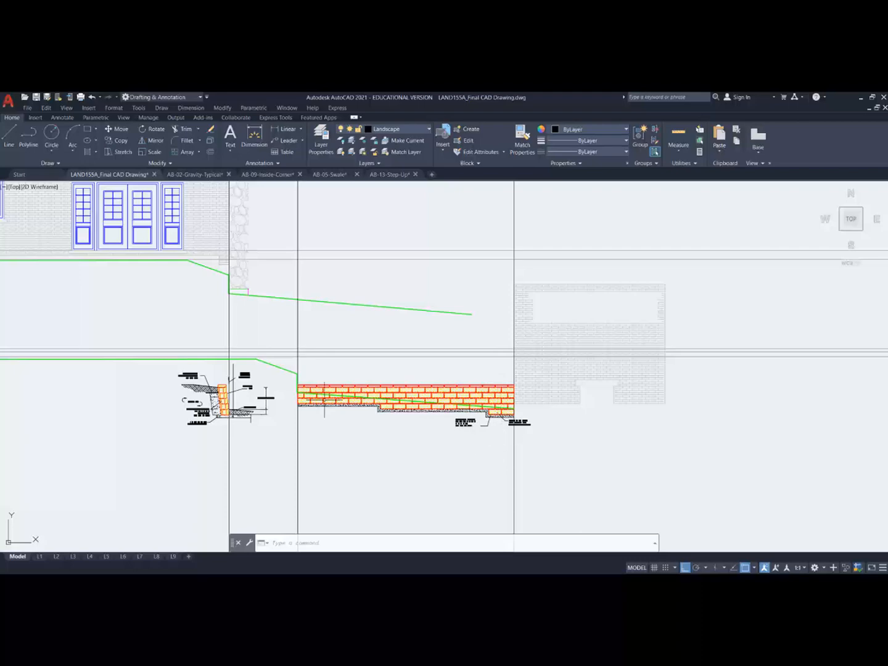
Step: Inspect the retaining wall section against the vertical projection lines and the dimensioned plan below it
scroll(291, 402, up, 4)
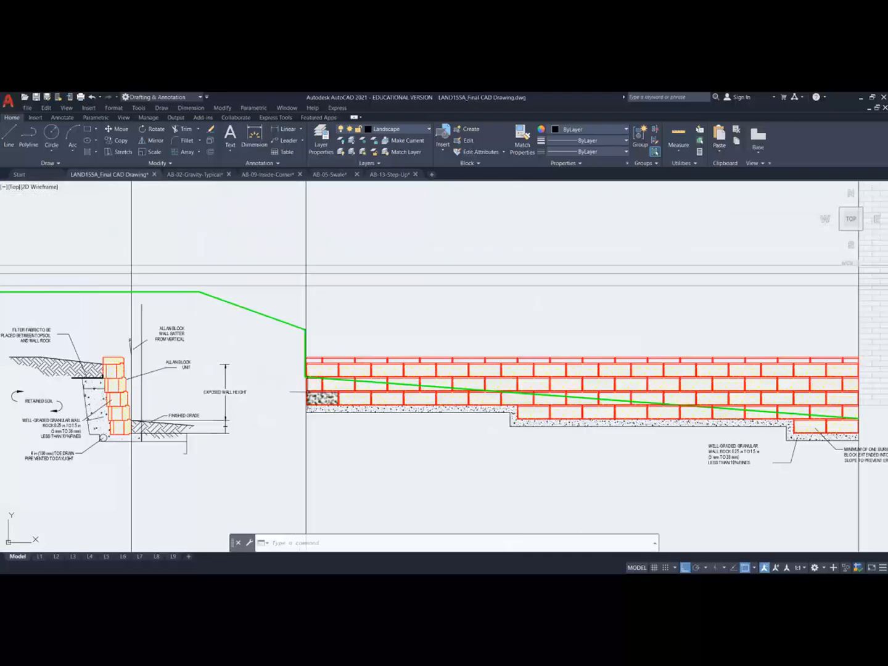
scroll(432, 364, down, 6)
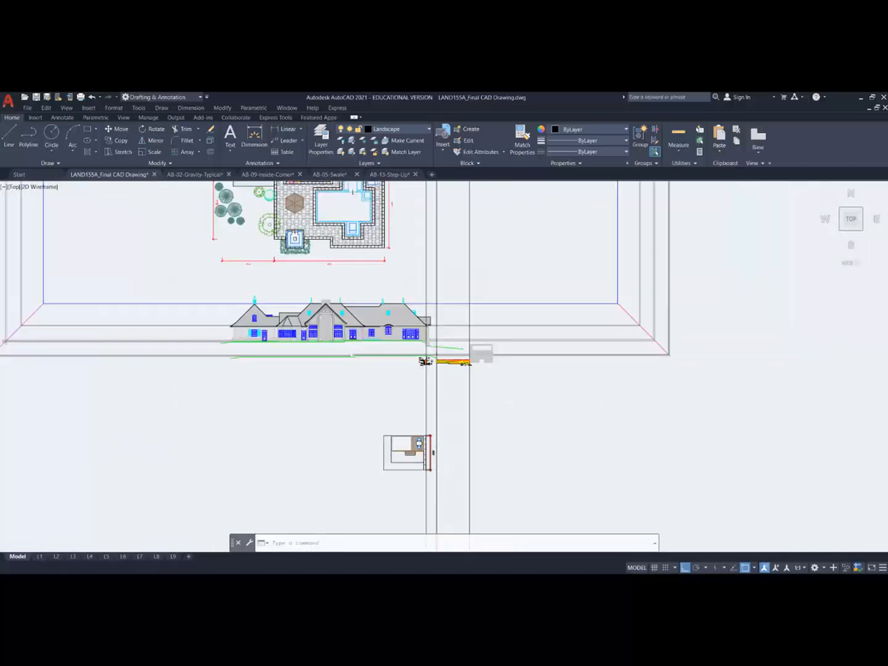
scroll(438, 467, up, 6)
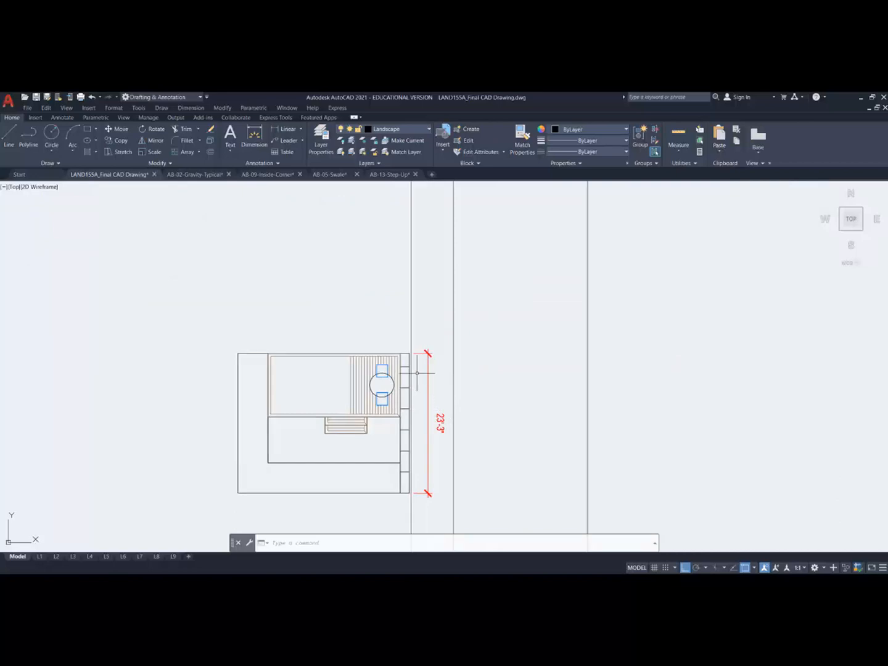
scroll(422, 388, down, 4)
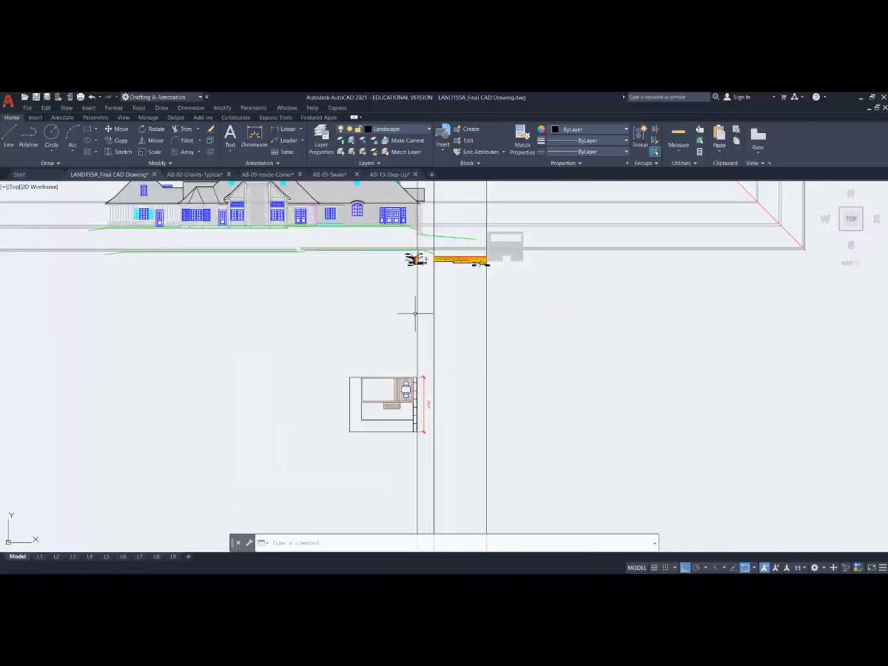
scroll(418, 258, up, 6)
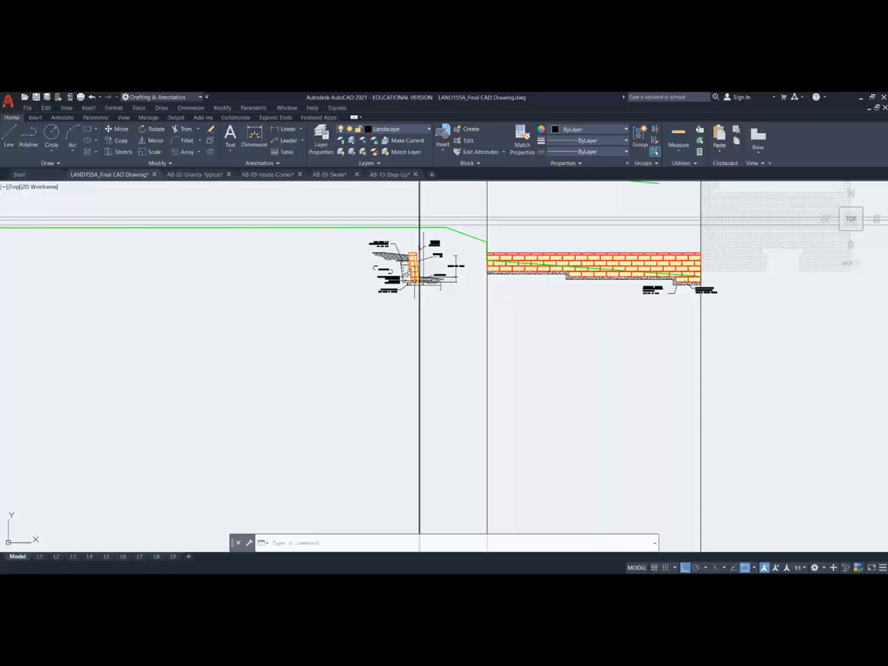
scroll(411, 260, up, 5)
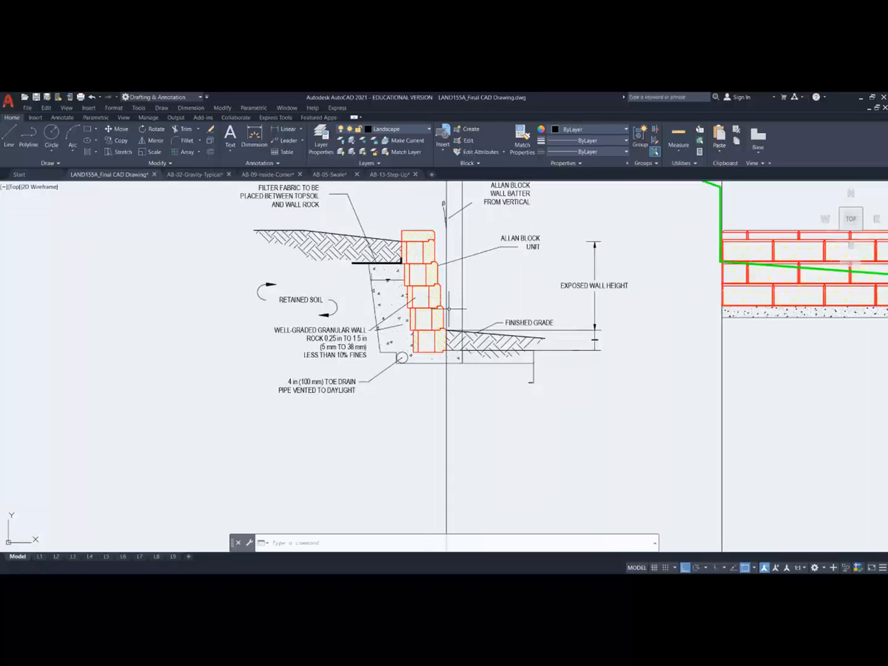
scroll(675, 292, down, 5)
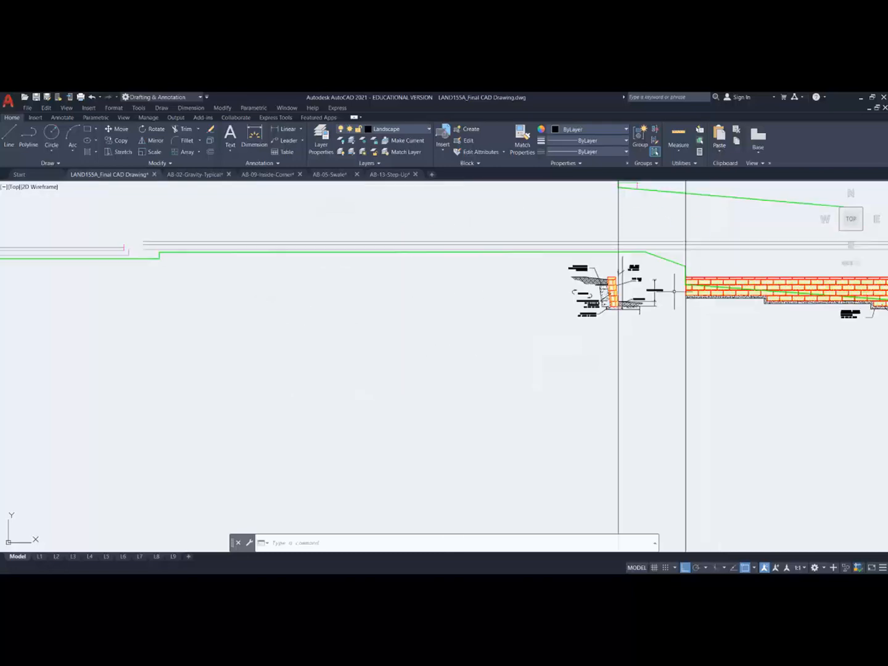
Step: Stretch the lower grade line's upper corner at the block wall down between the section detail and wall, nearly level with the vertex below
scroll(697, 264, up, 6)
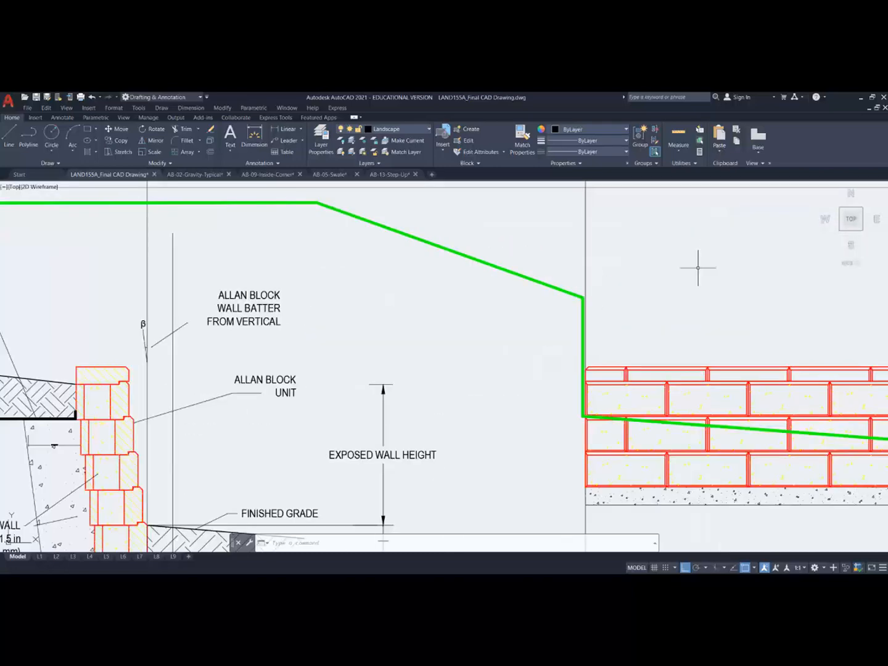
click(583, 298)
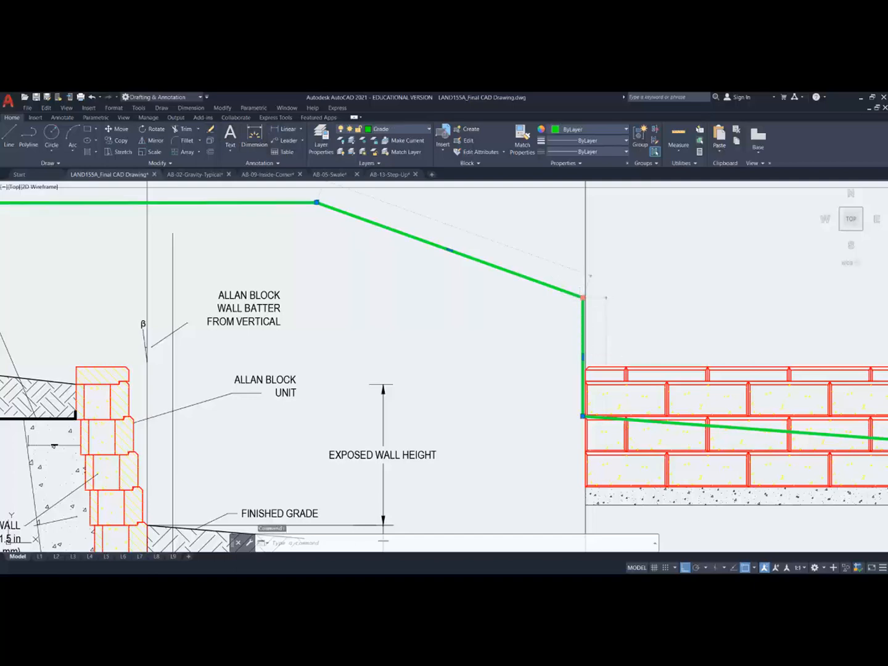
click(583, 298)
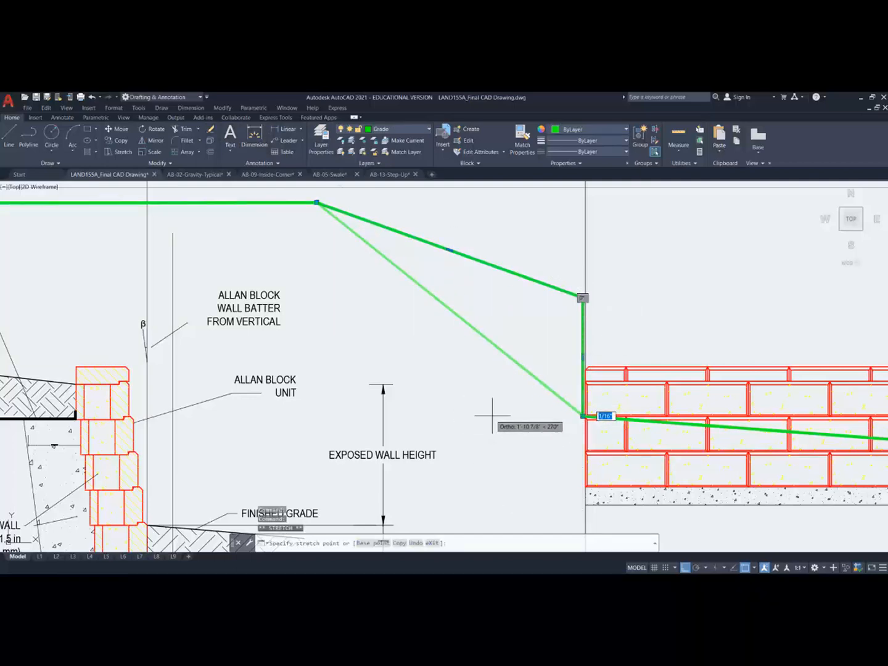
key(F8)
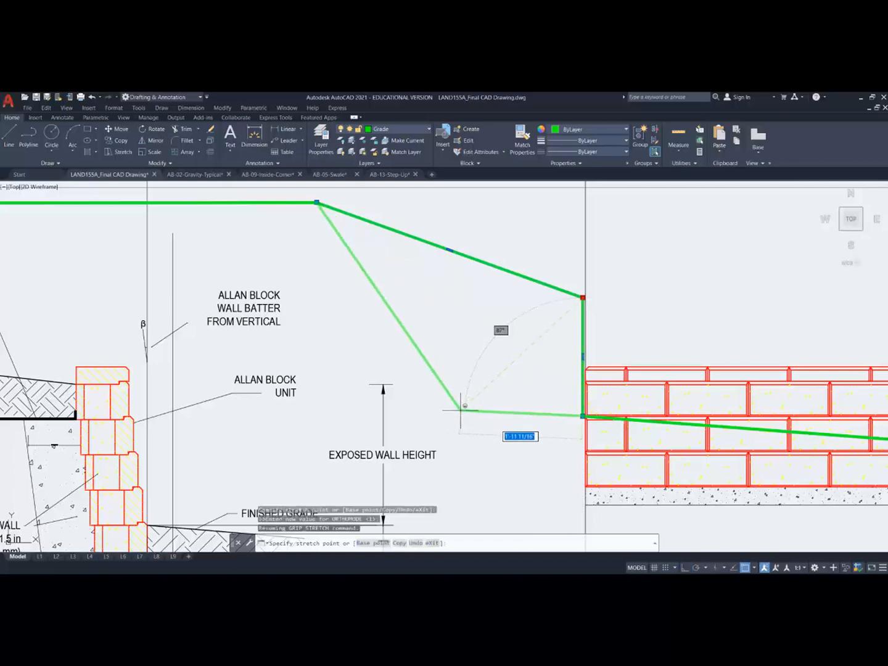
click(458, 412)
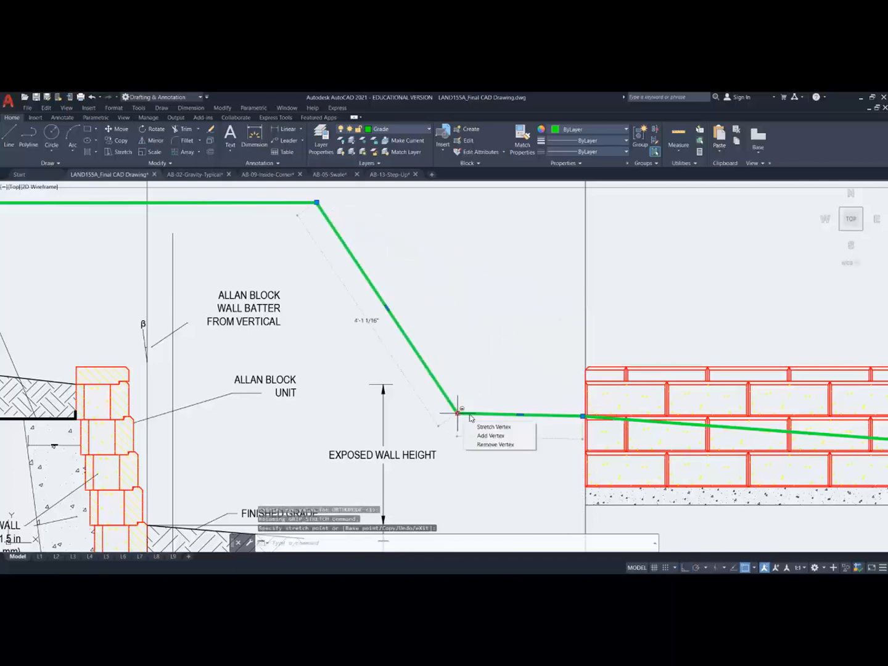
scroll(493, 354, down, 6)
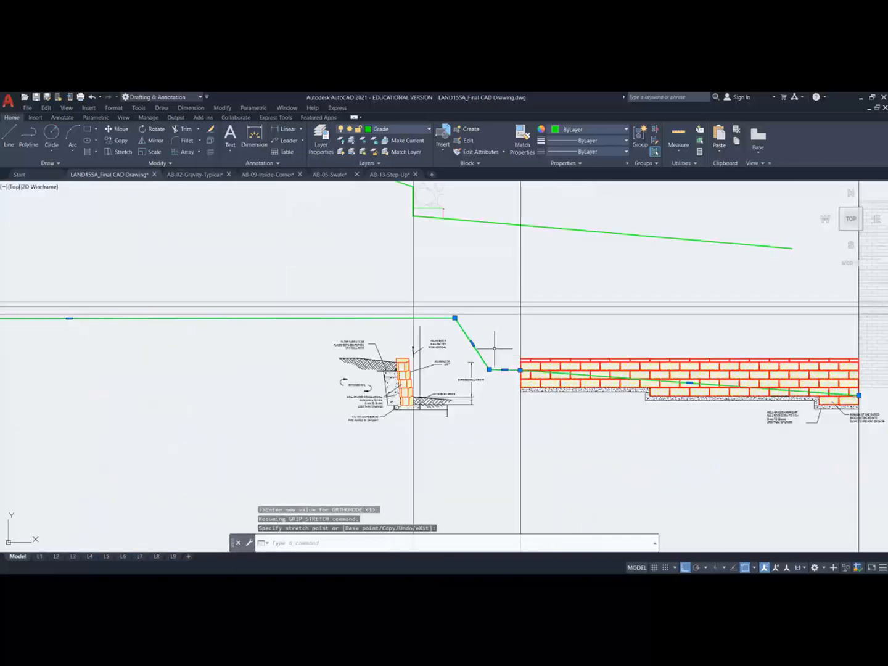
scroll(211, 328, down, 5)
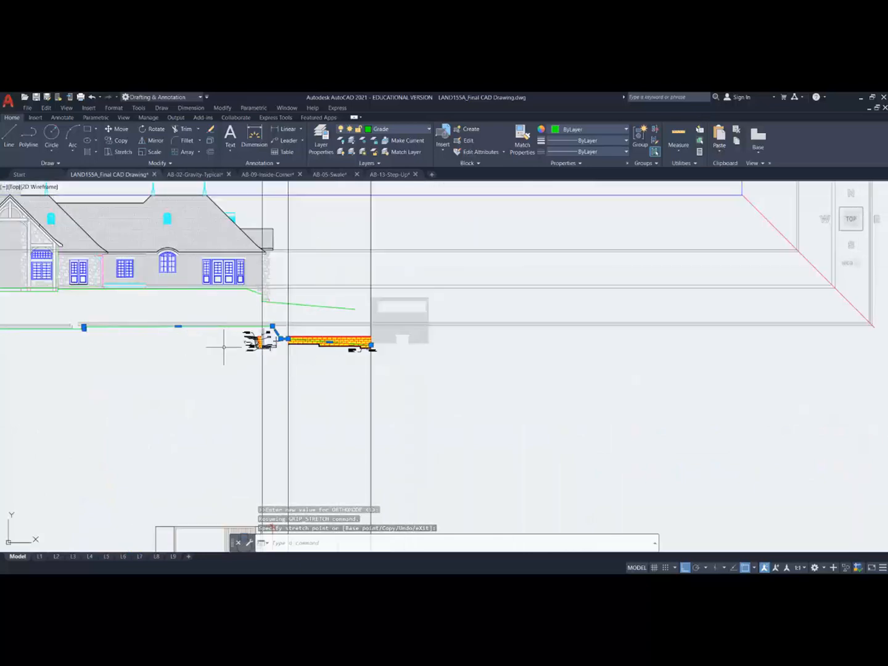
Step: Trim away the lower grade line left of the vertical projection line beside the wall section, using that line as the cutting edge
scroll(222, 347, up, 5)
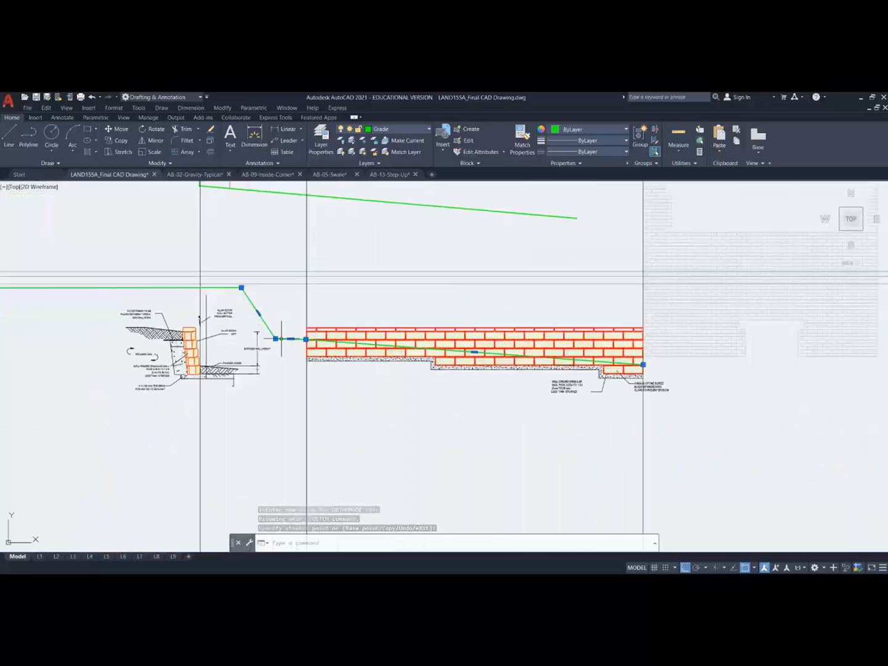
click(185, 129)
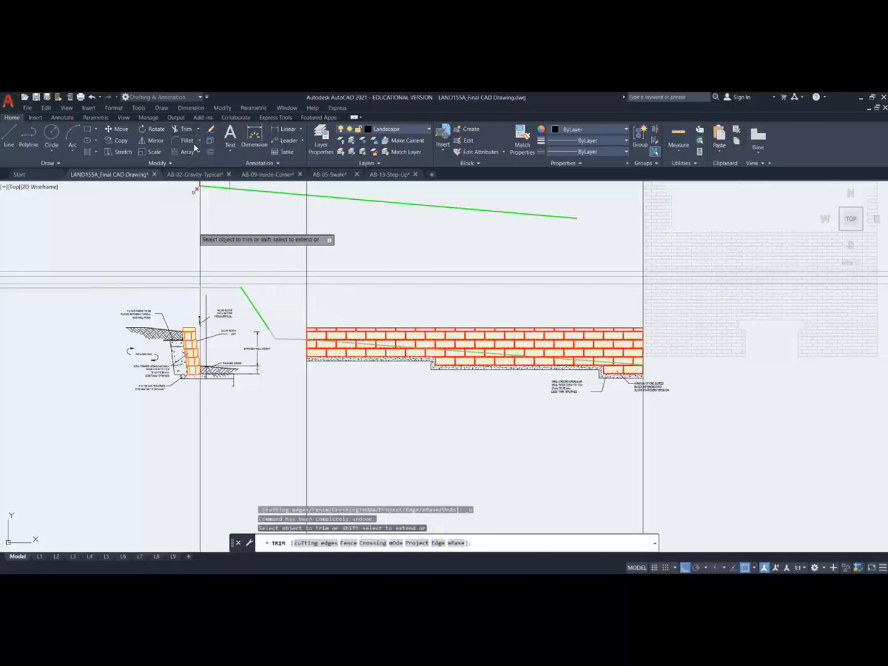
text(t)
key(Return)
click(200, 286)
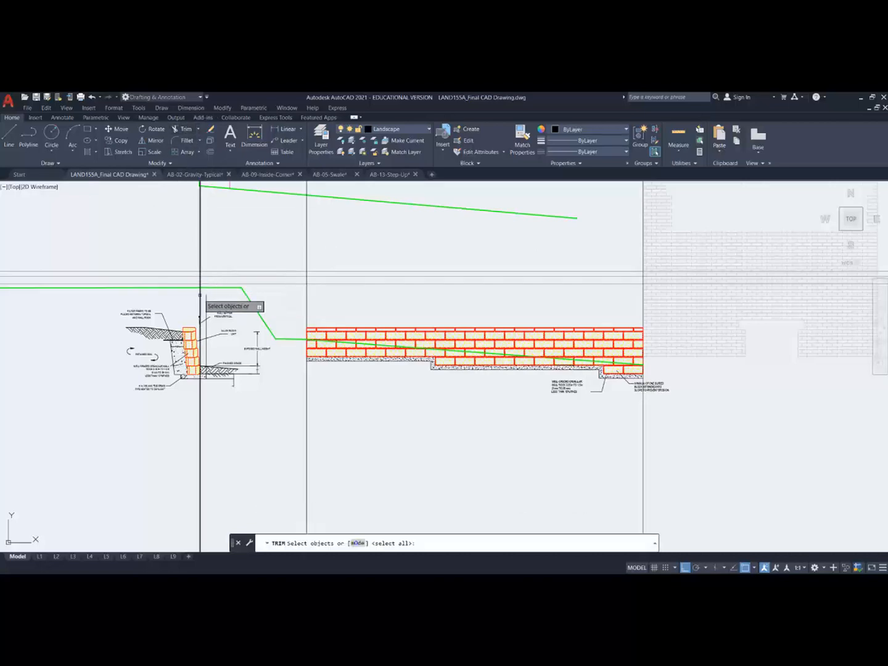
key(Return)
click(204, 288)
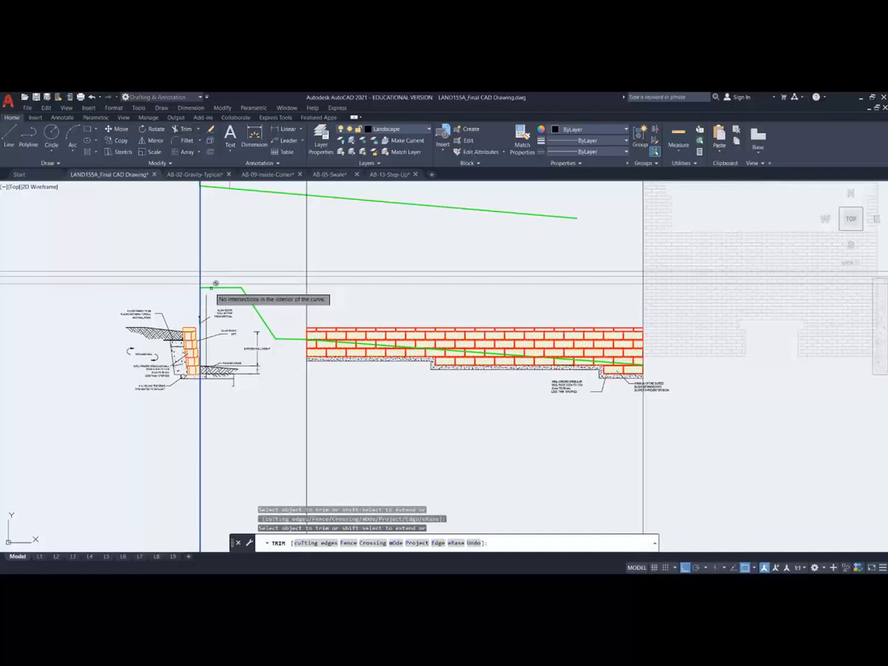
scroll(229, 285, up, 6)
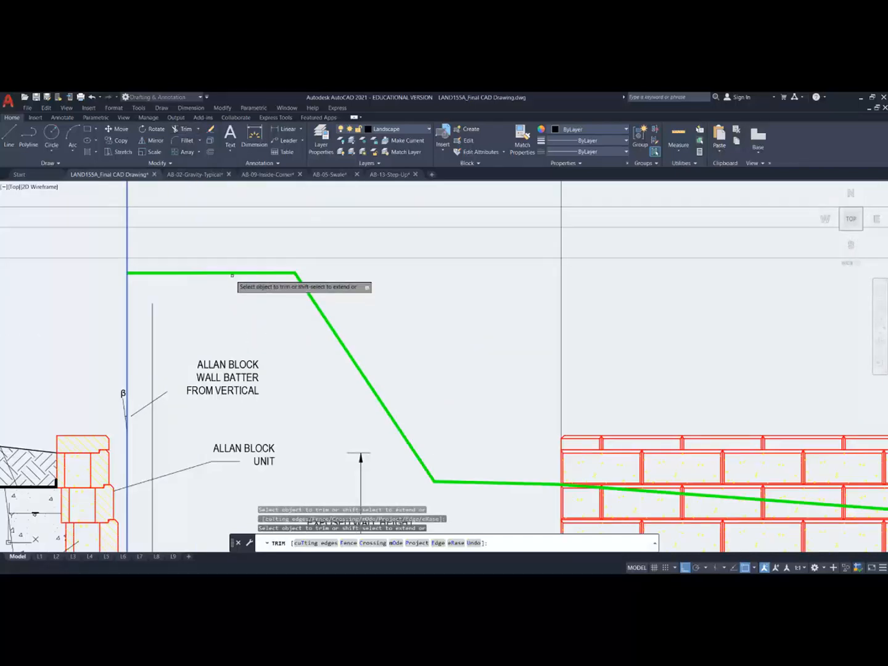
key(Escape)
Step: Remove the two upper vertices of the trimmed grade line, leaving only its short lead-in segment and the slope across the block wall
click(234, 272)
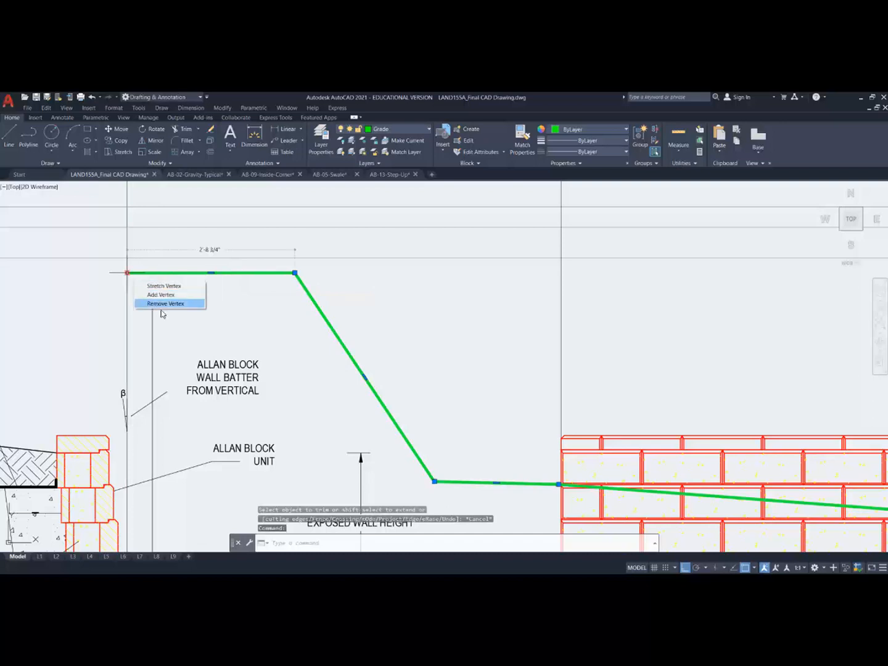
click(165, 302)
mouse_move(127, 273)
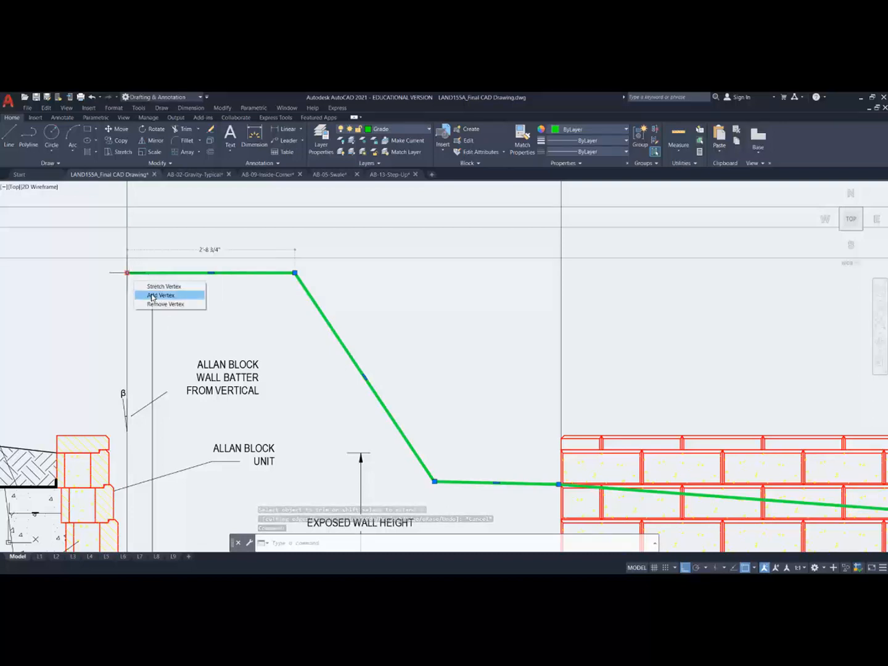
click(161, 304)
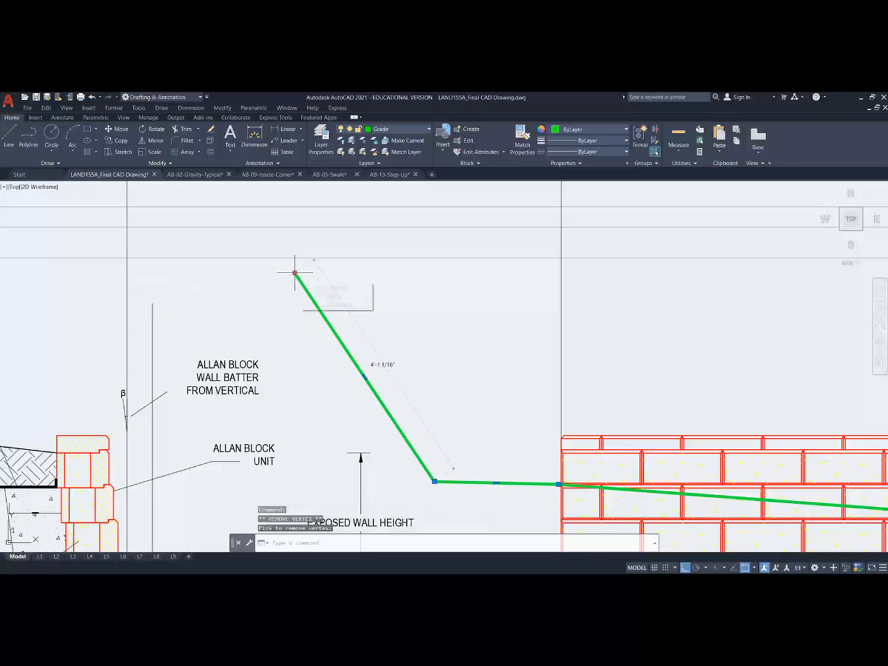
mouse_move(295, 273)
click(319, 305)
scroll(400, 339, down, 6)
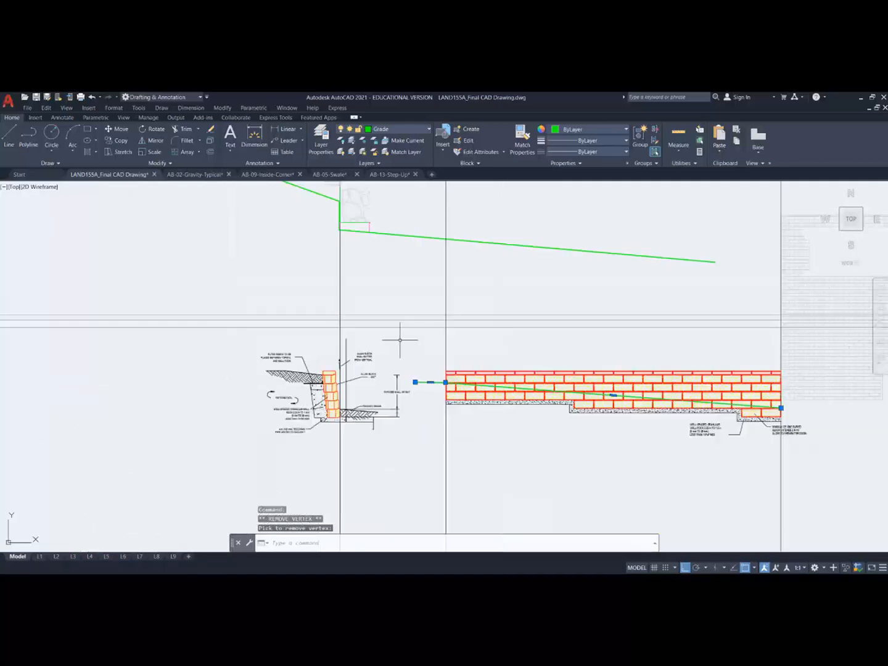
scroll(455, 407, up, 6)
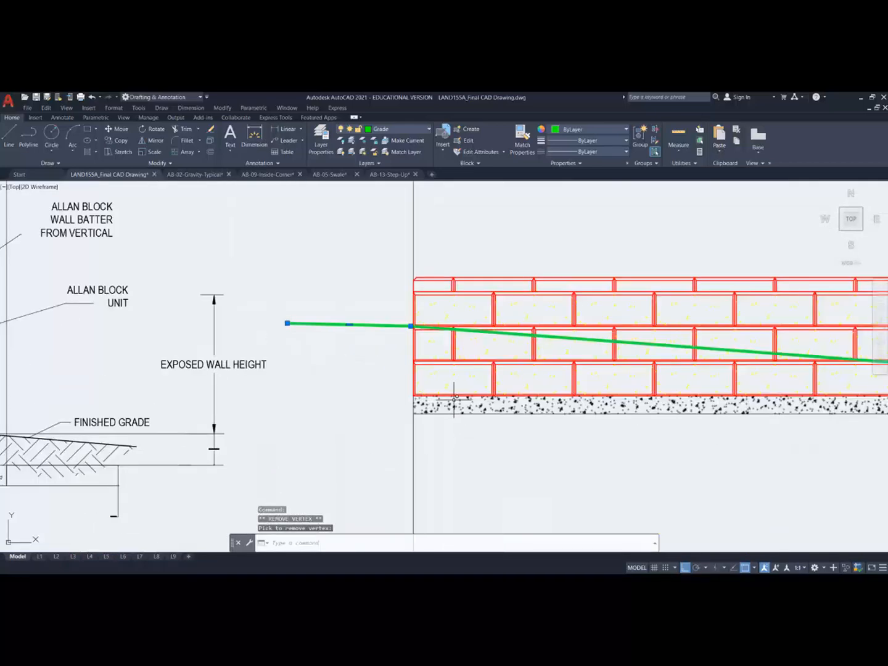
text(o)
key(Return)
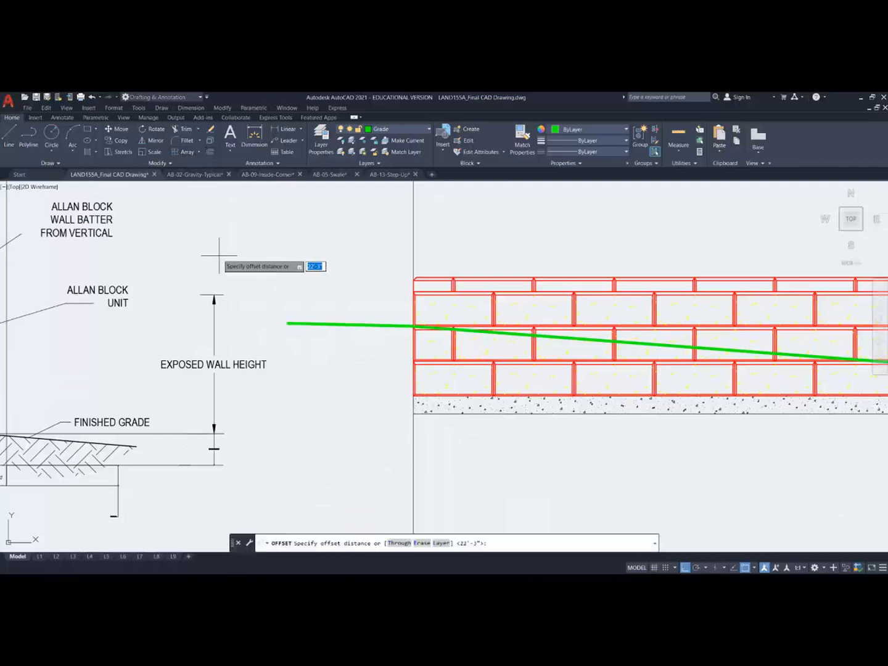
key(Return)
click(295, 323)
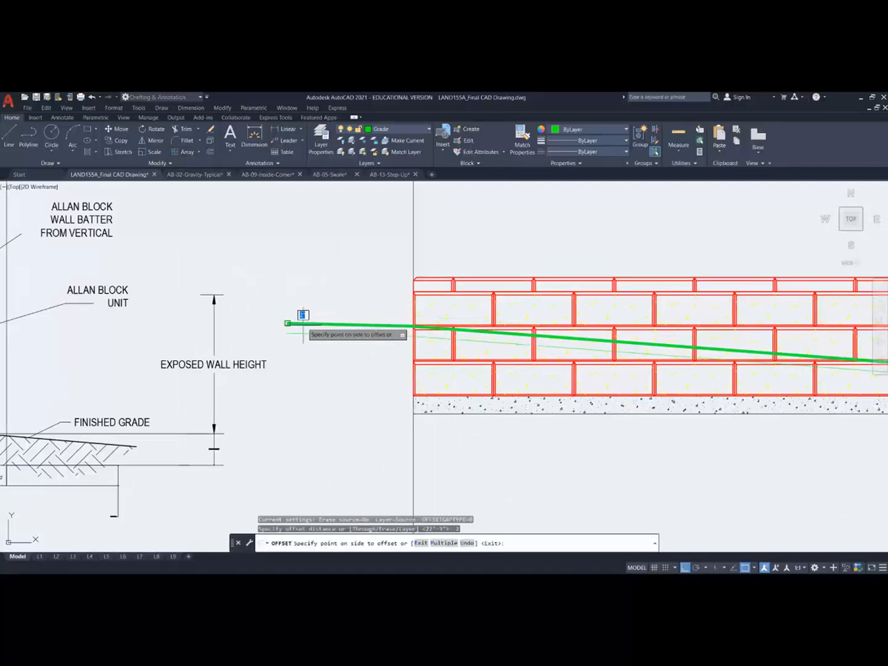
key(Escape)
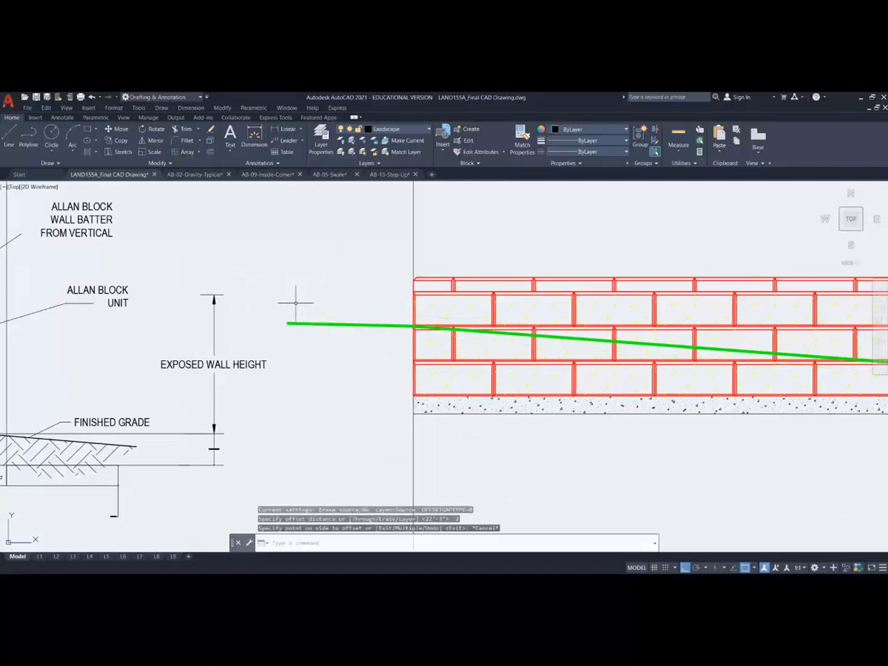
Step: Offset the lower grade line crossing the block wall elevation 2 inches downward
click(211, 151)
key(Return)
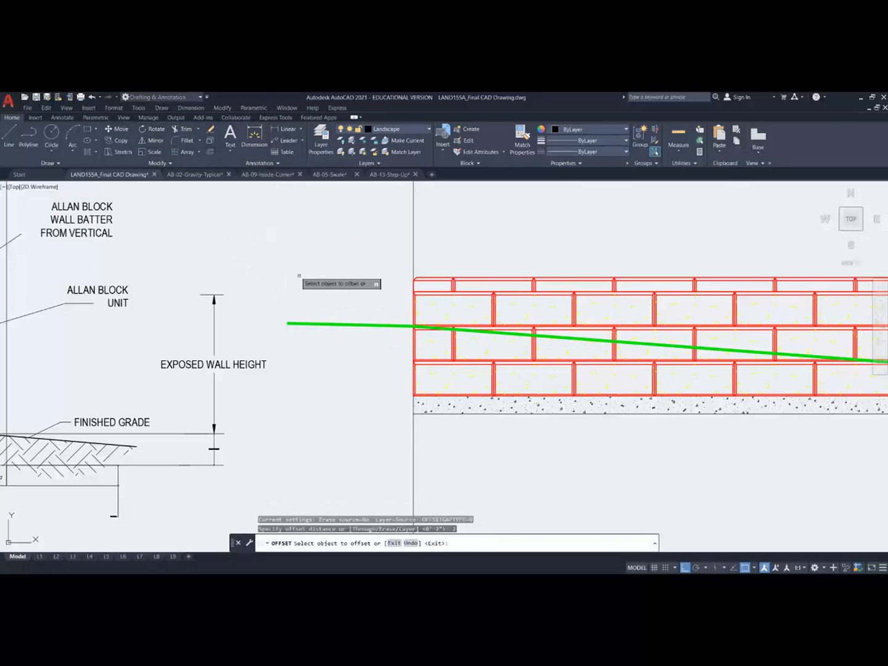
click(332, 329)
click(334, 347)
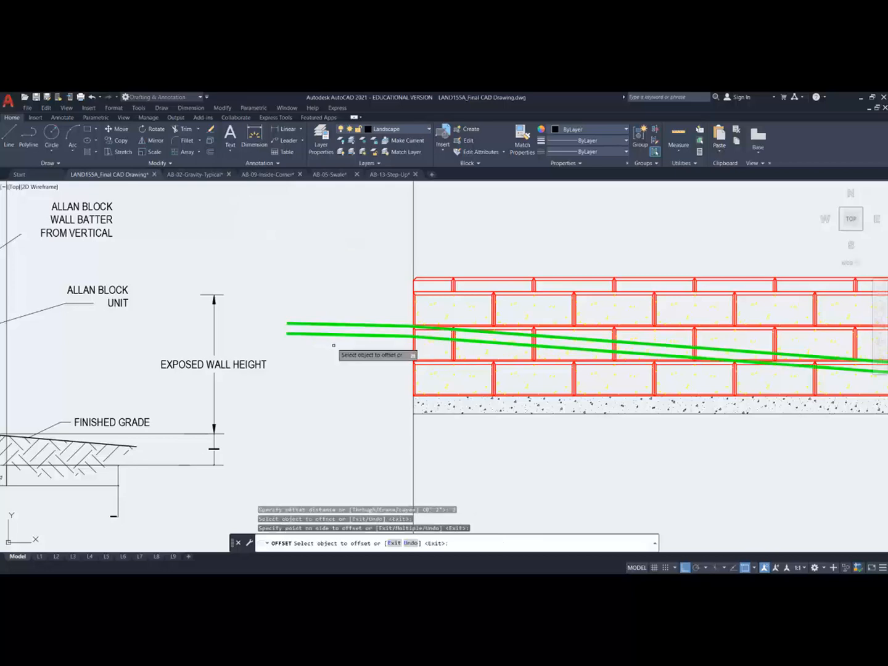
key(Escape)
Step: Draw a horizontal line from the section at the upper exposed-wall-height mark across to the start of the block wall elevation
scroll(407, 413, down, 3)
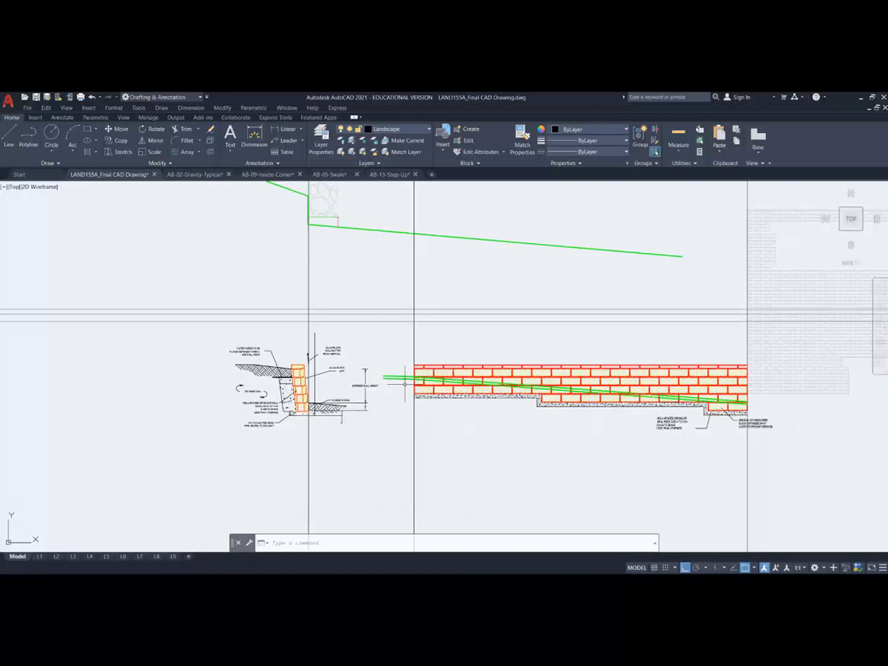
scroll(405, 384, up, 4)
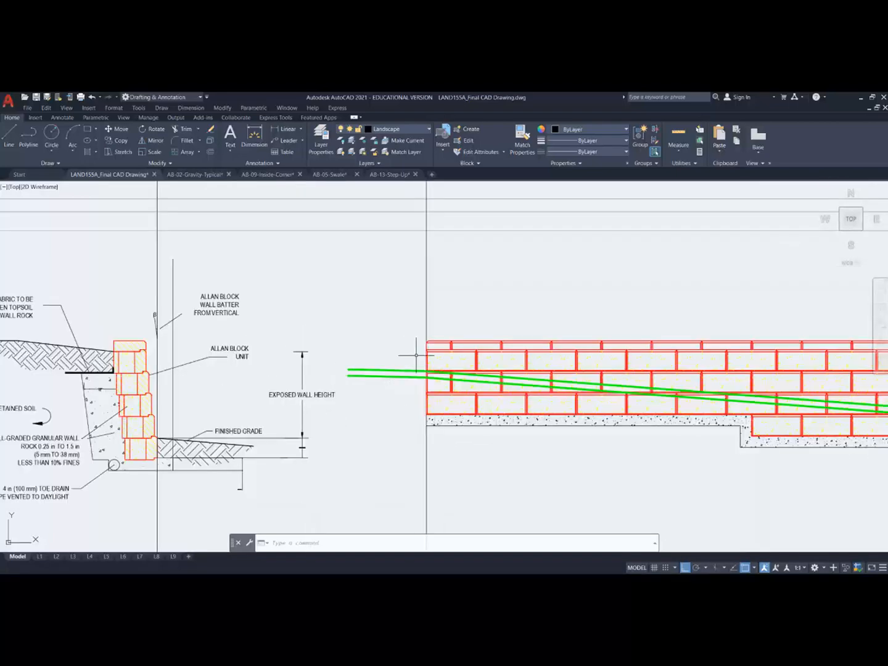
scroll(416, 350, down, 2)
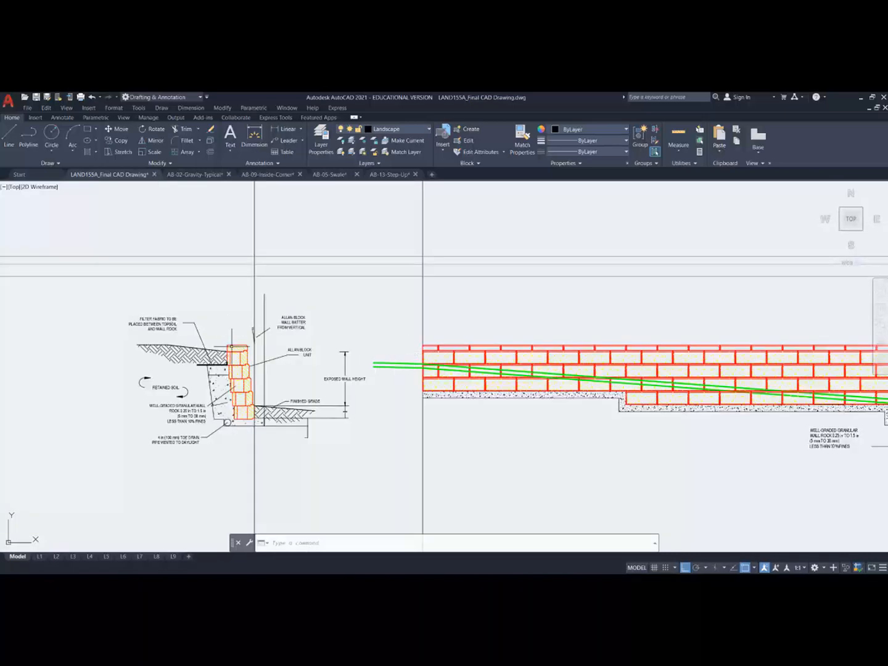
click(8, 134)
click(247, 365)
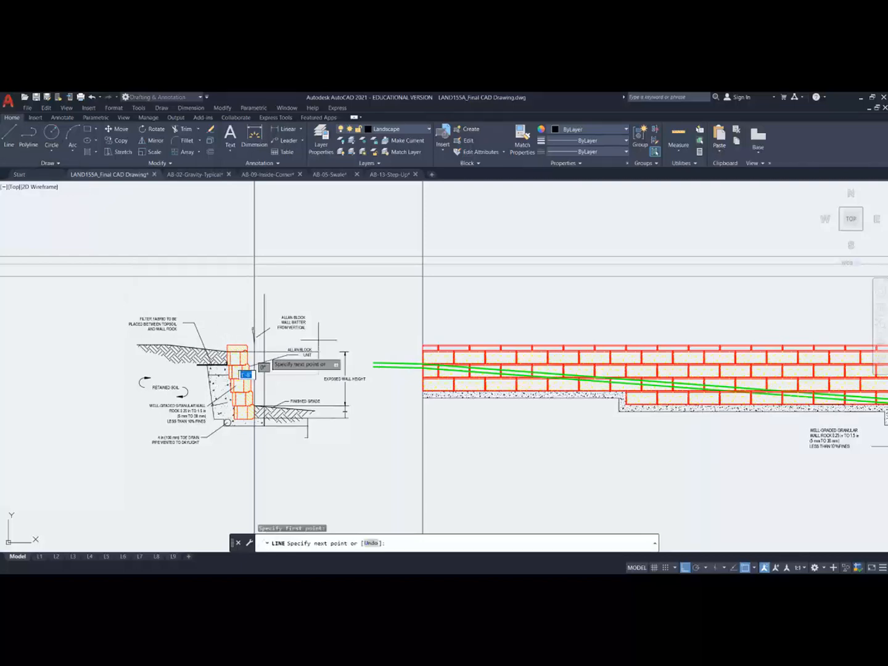
click(435, 314)
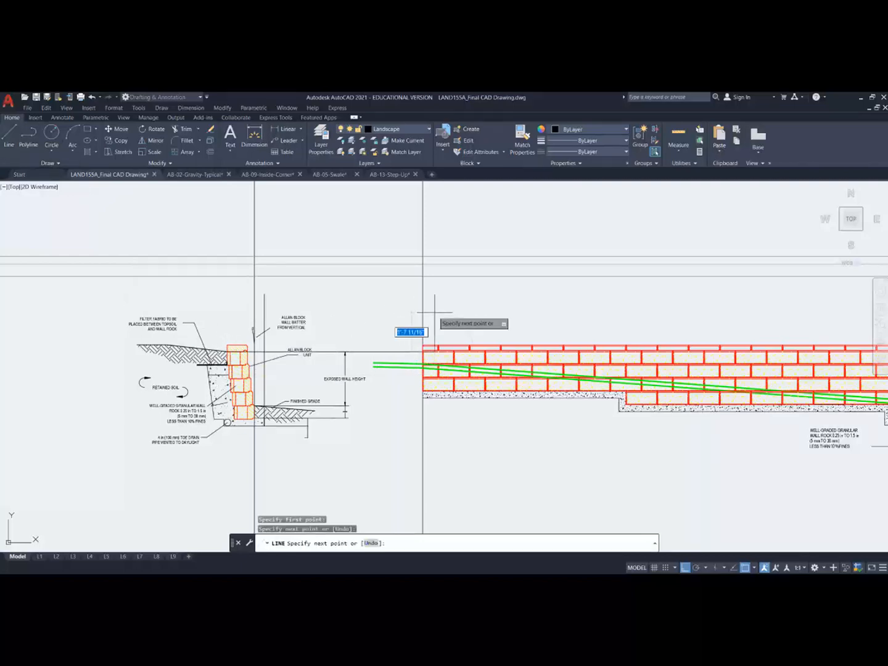
key(Escape)
scroll(426, 357, up, 5)
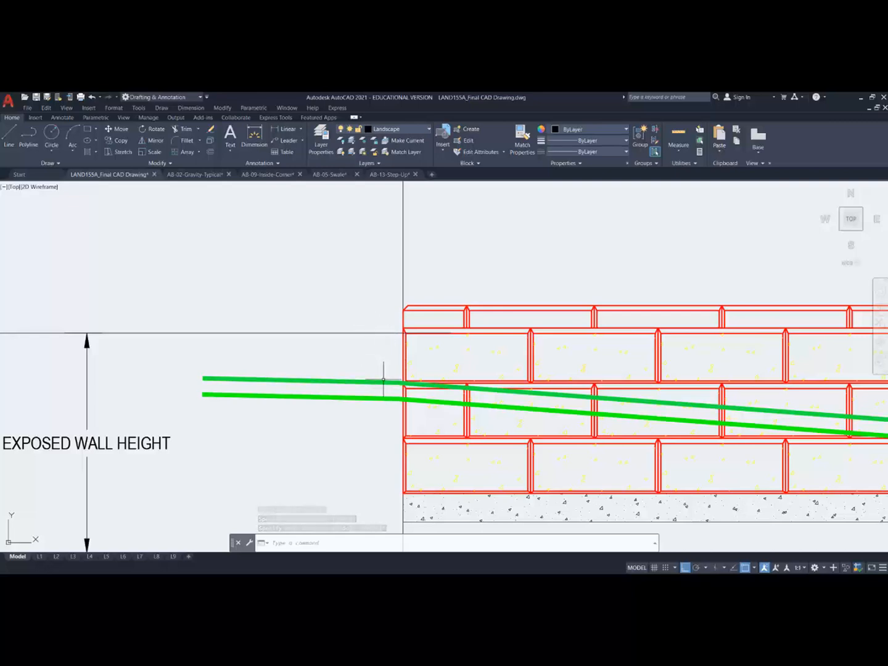
scroll(374, 339, down, 5)
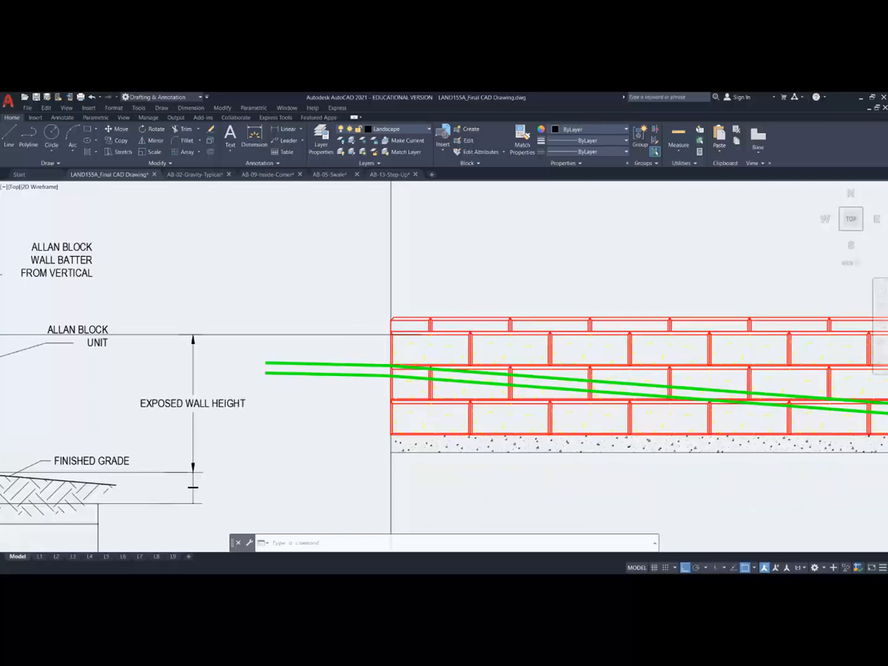
key(Escape)
key(Escape)
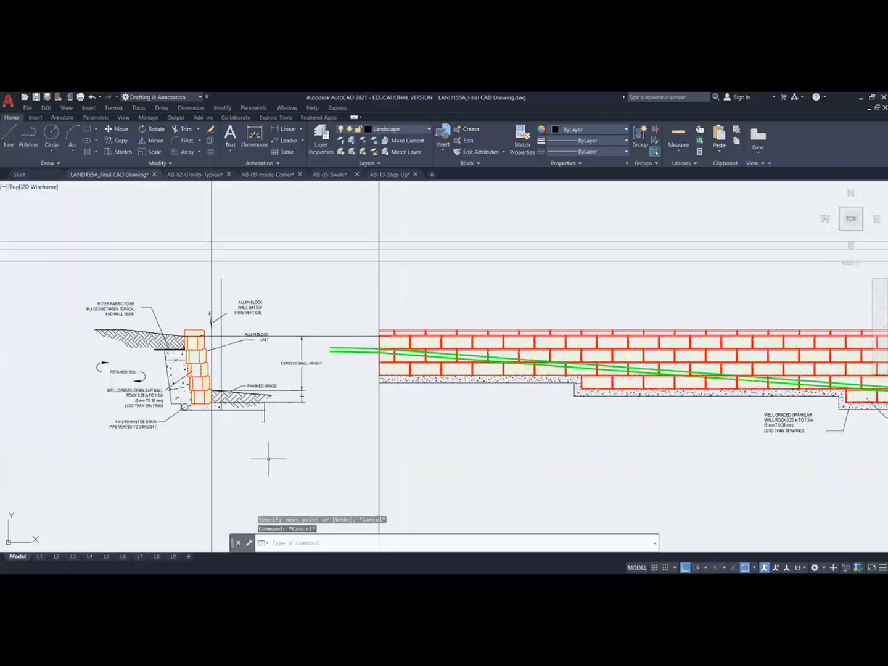
Step: Copy the whole annotated retaining wall section straight down about 6 feet
middle_drag(242, 447, 318, 423)
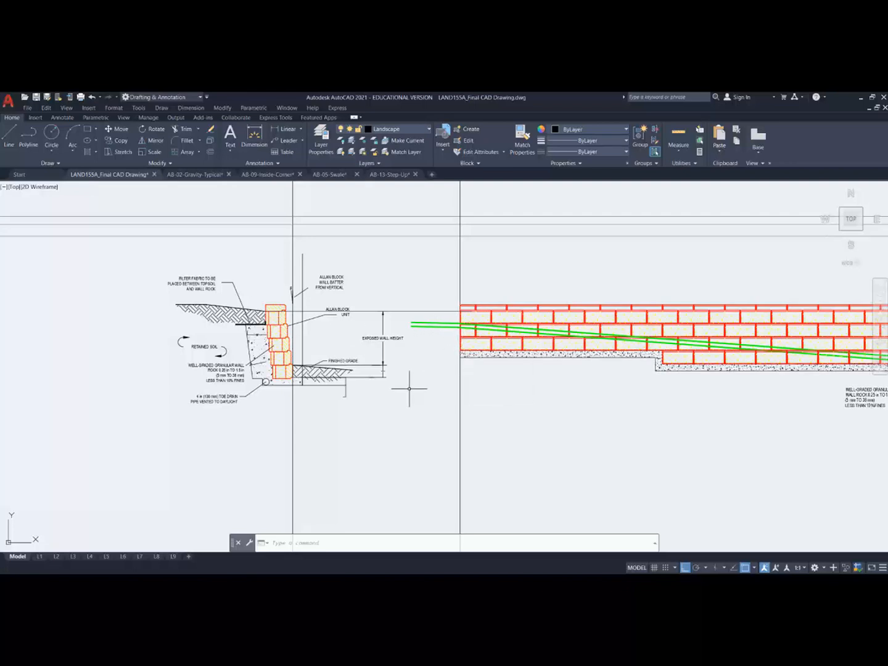
scroll(167, 192, down, 2)
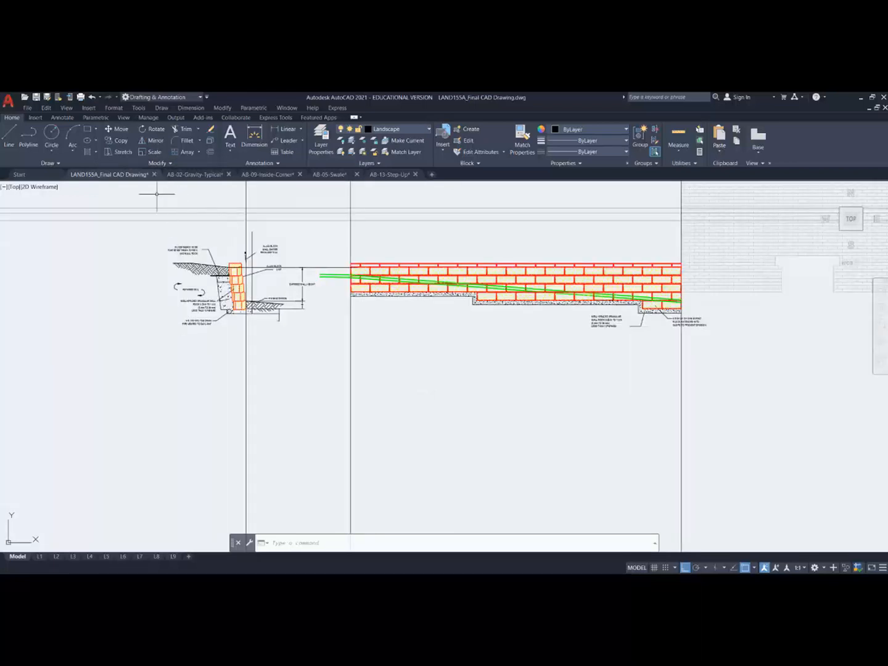
click(121, 141)
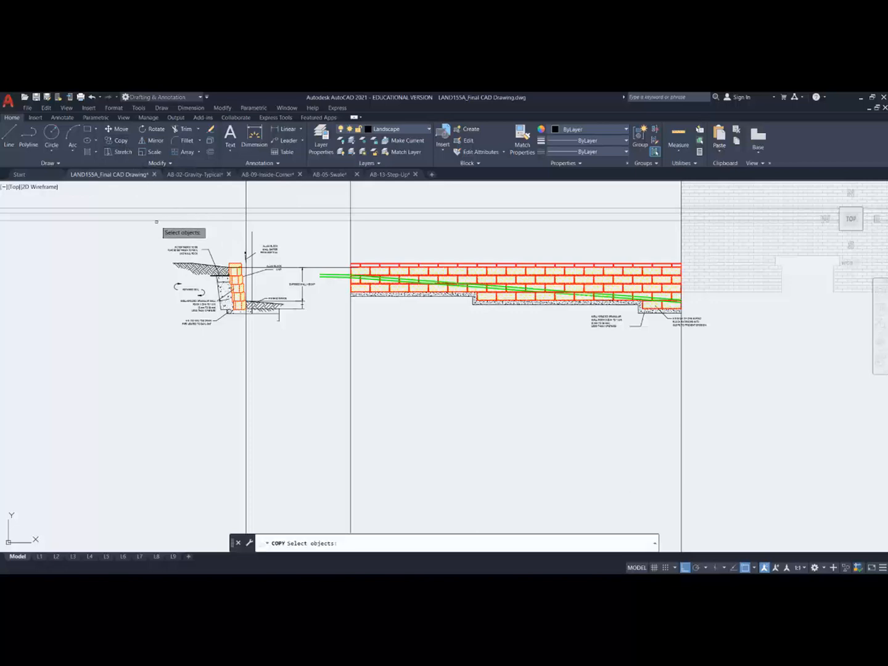
click(155, 226)
click(336, 346)
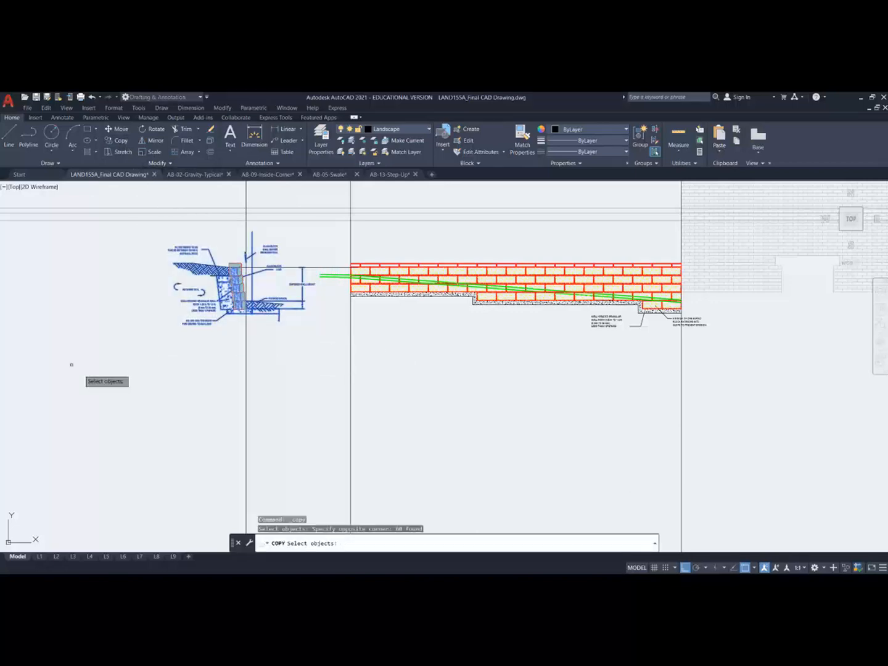
key(Return)
click(93, 293)
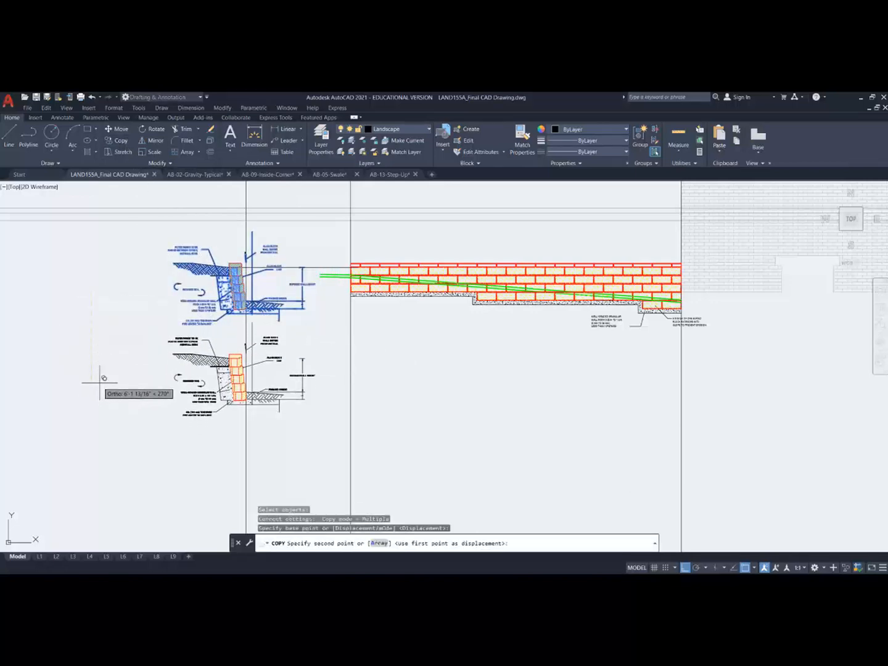
click(98, 374)
key(Escape)
Step: Erase the wall batter note, block unit note and exposed wall height dimension from the copied section
scroll(209, 336, up, 4)
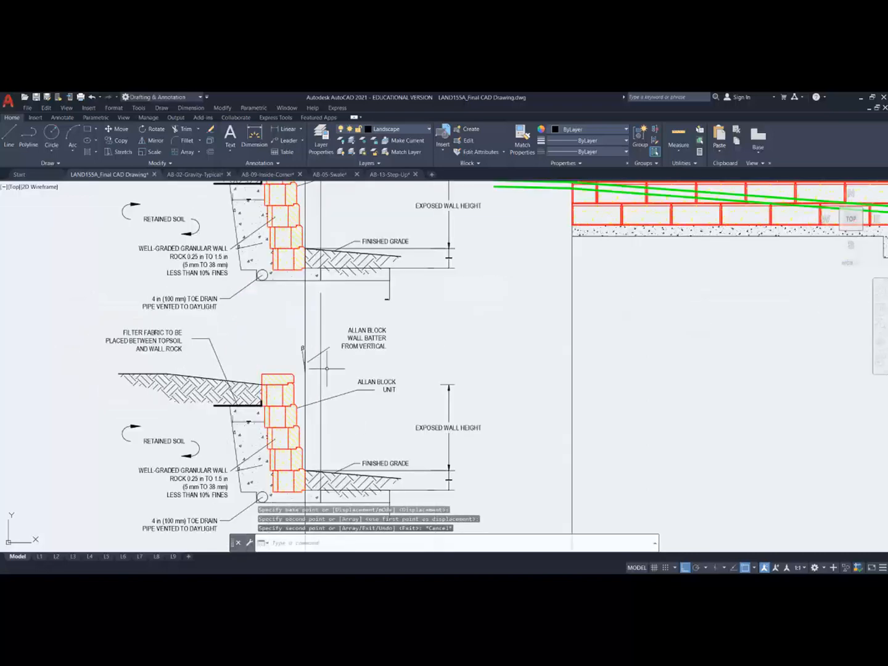
click(285, 304)
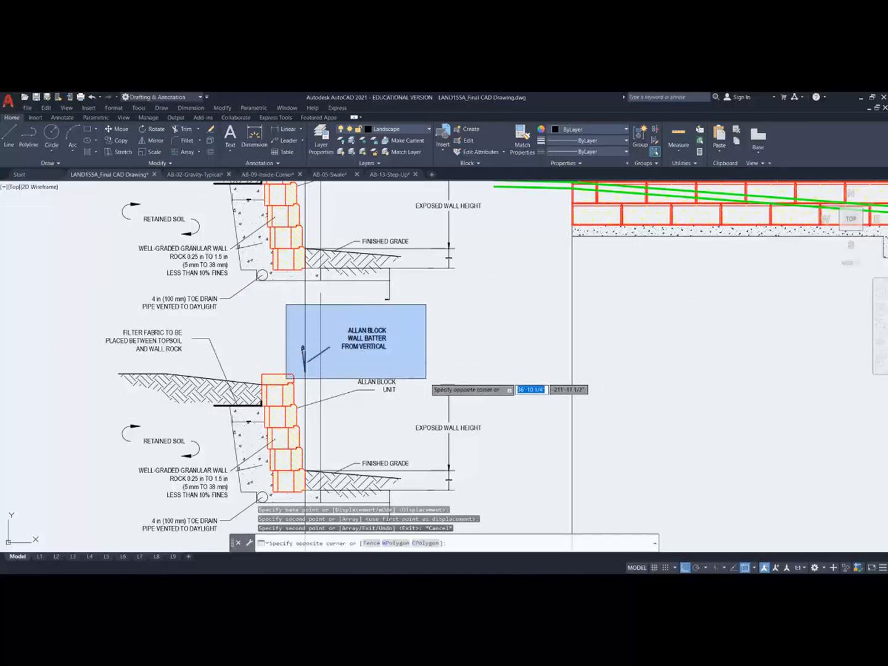
click(444, 399)
key(Delete)
click(500, 467)
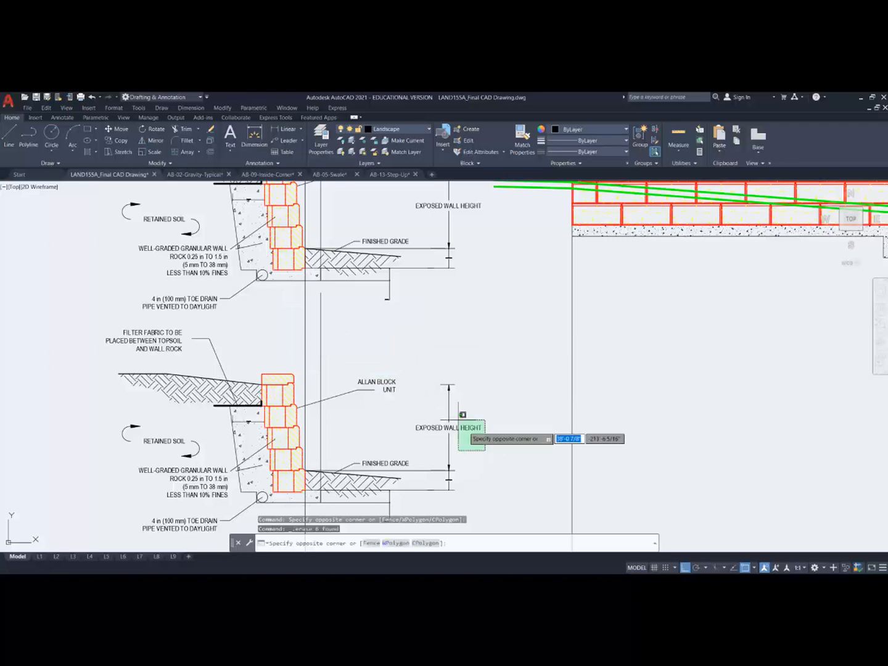
click(339, 346)
key(Delete)
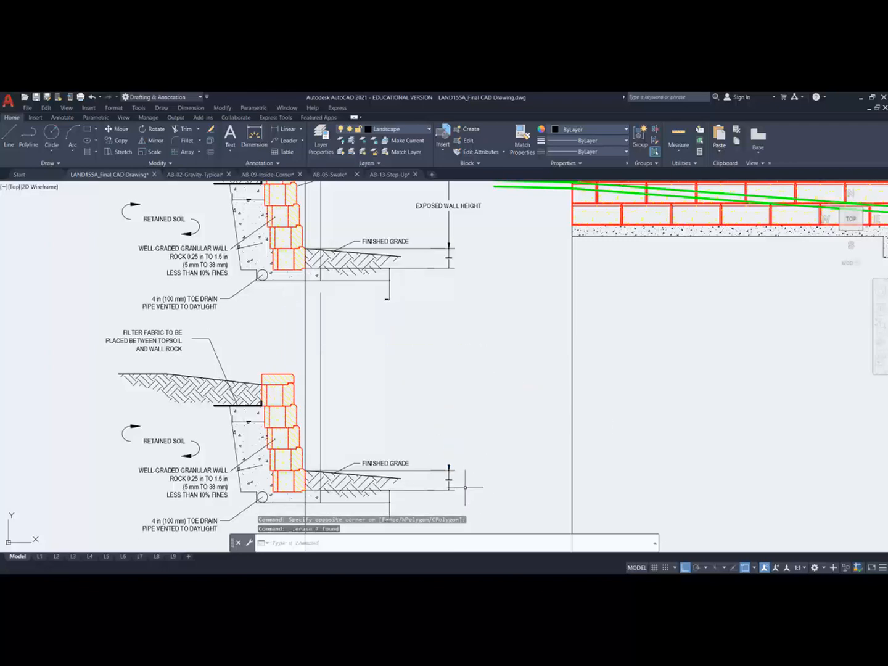
Step: Erase the small buried-depth dimension, the finished grade label and the filter fabric note from the copied section
click(472, 494)
click(430, 446)
key(Delete)
click(388, 464)
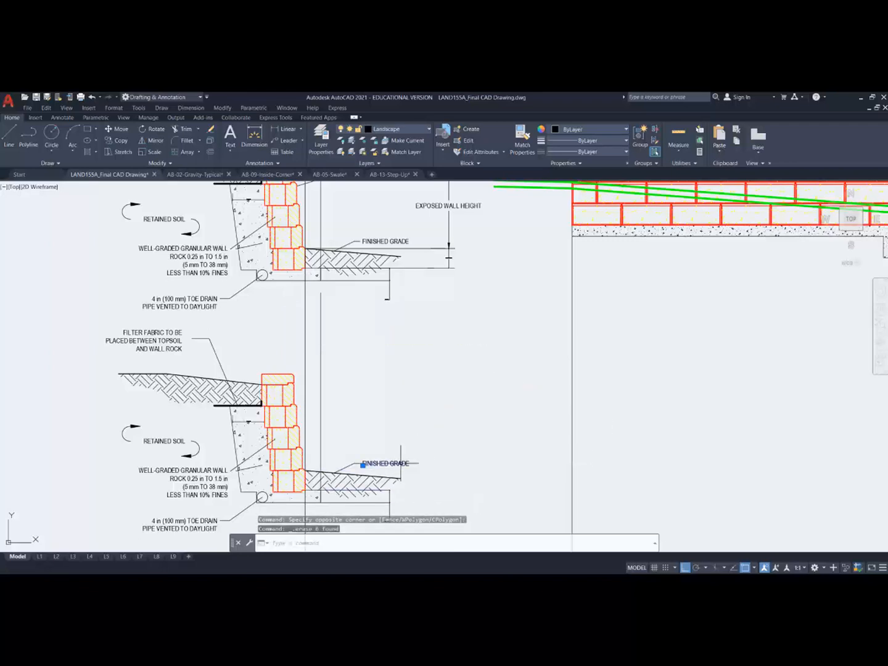
key(Delete)
click(264, 365)
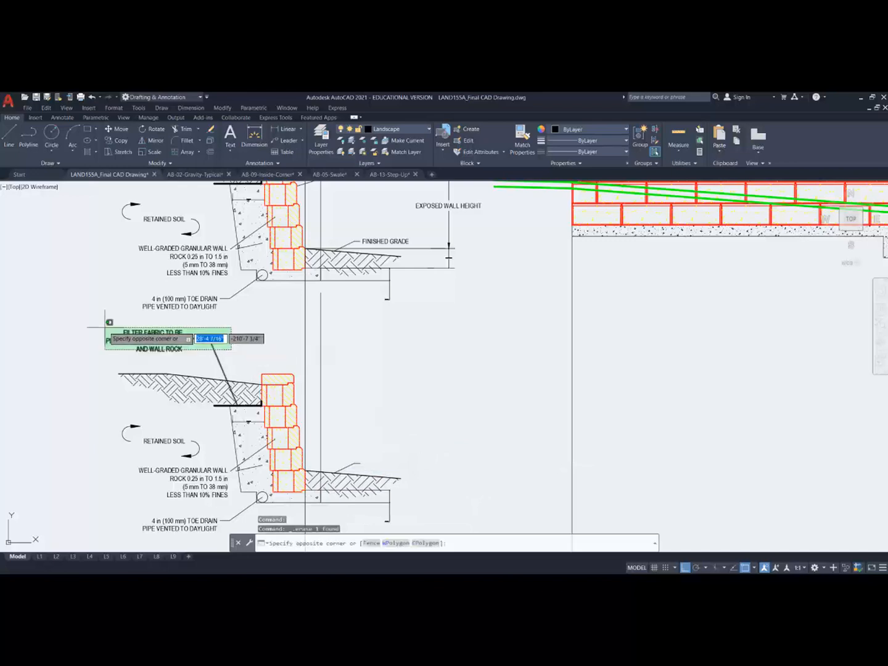
click(87, 312)
key(Delete)
Step: Erase the retained soil, granular wall rock and toe drain notes from the copied section
middle_drag(209, 449, 225, 365)
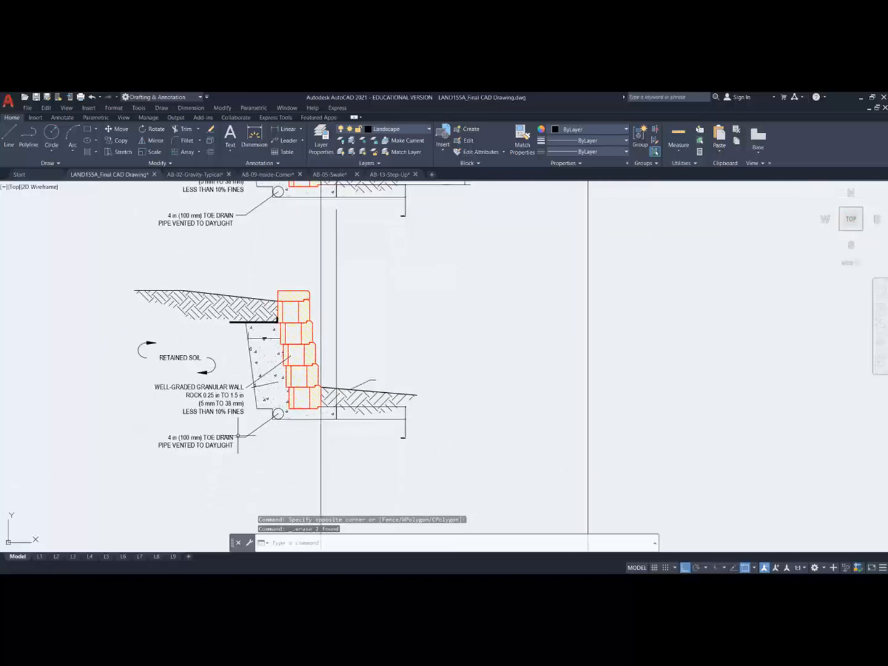
click(297, 461)
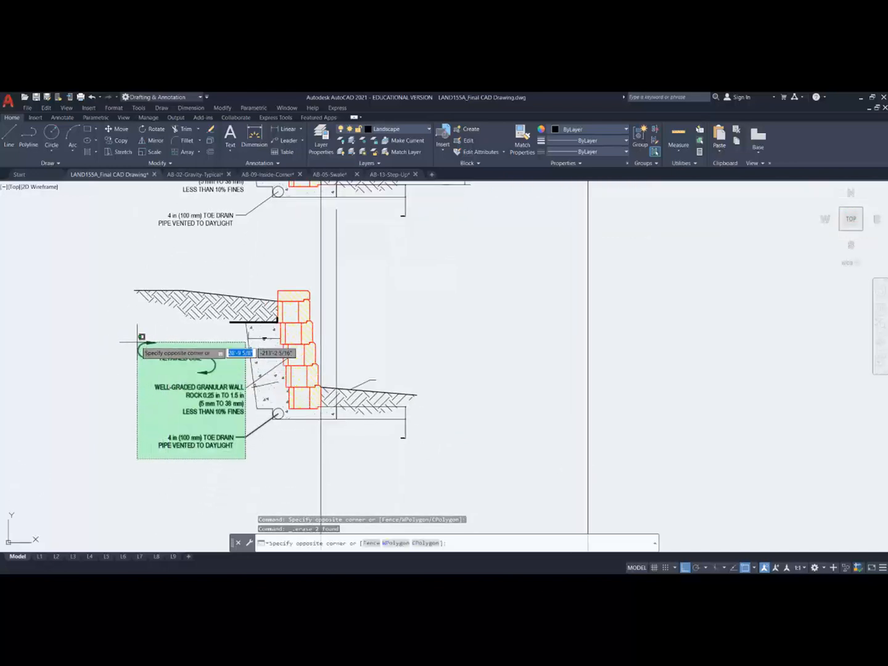
click(137, 341)
key(Delete)
Step: Erase the leftover leader lines and the small width dimension behind the blocks of the copied section
scroll(242, 374, up, 4)
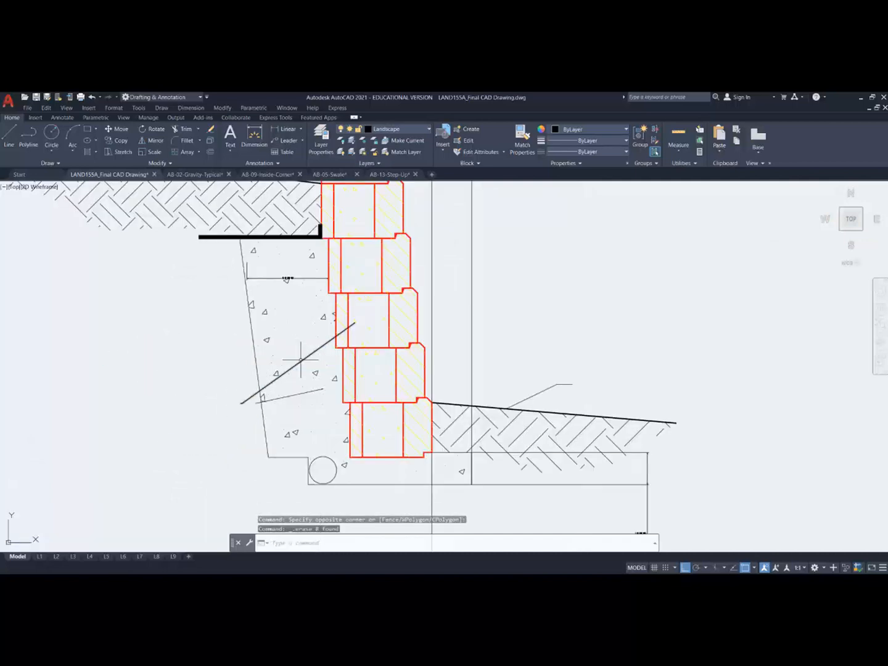
click(302, 361)
key(Delete)
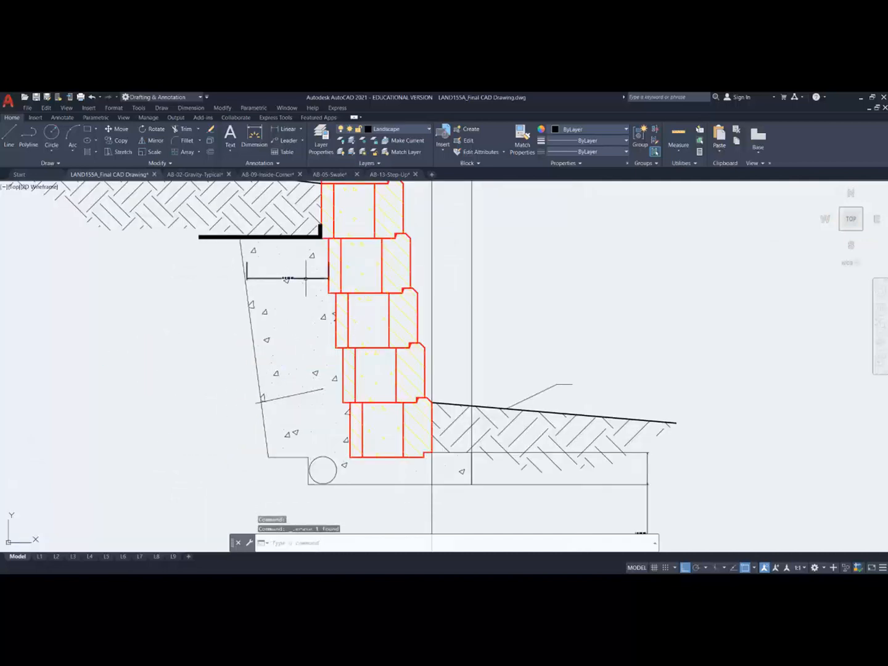
click(306, 392)
key(Delete)
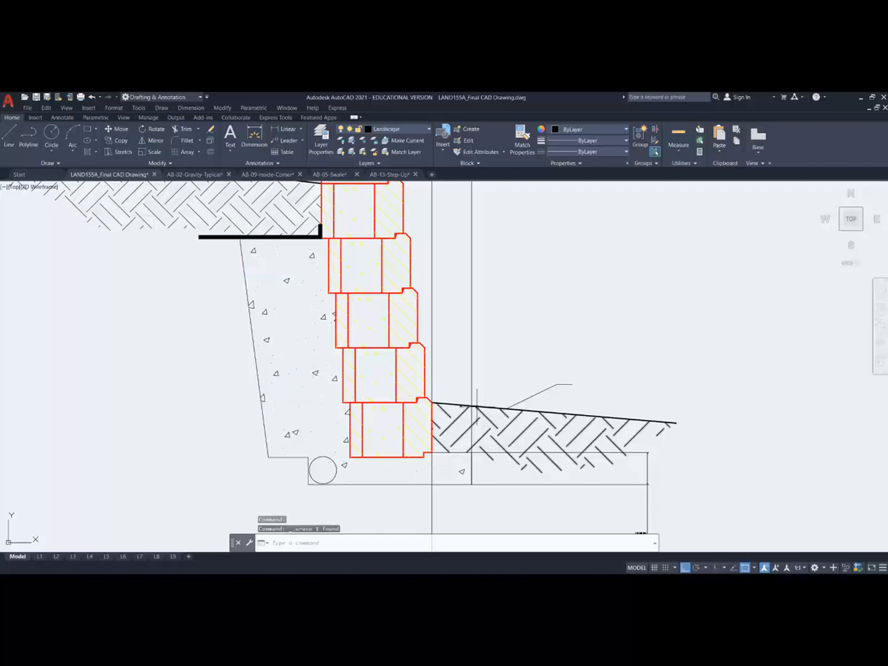
key(Delete)
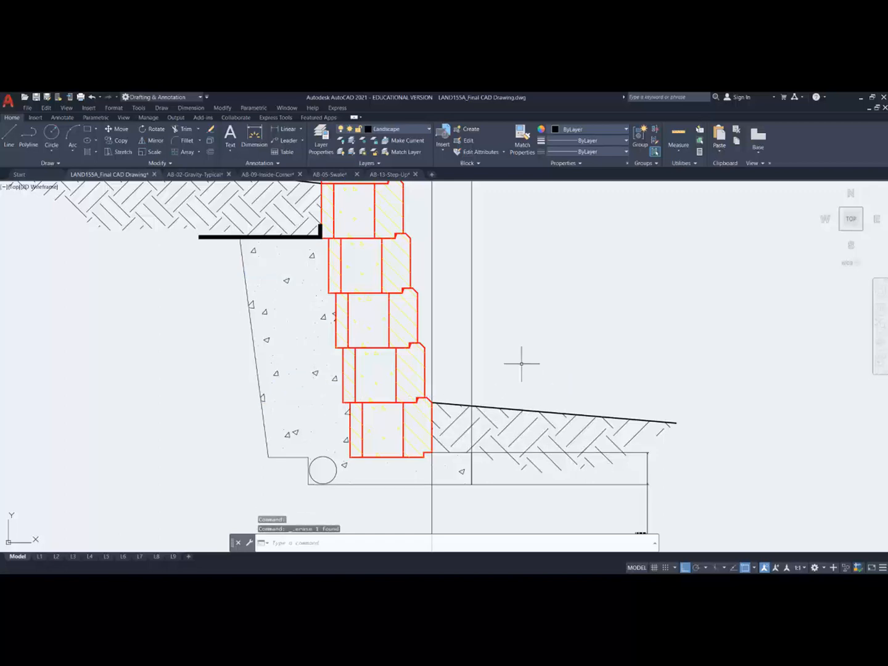
Step: Erase the granular fill hatch of the copied section together with the buried-block note below the elevation's lowest step
scroll(521, 363, down, 6)
middle_drag(560, 336, 508, 365)
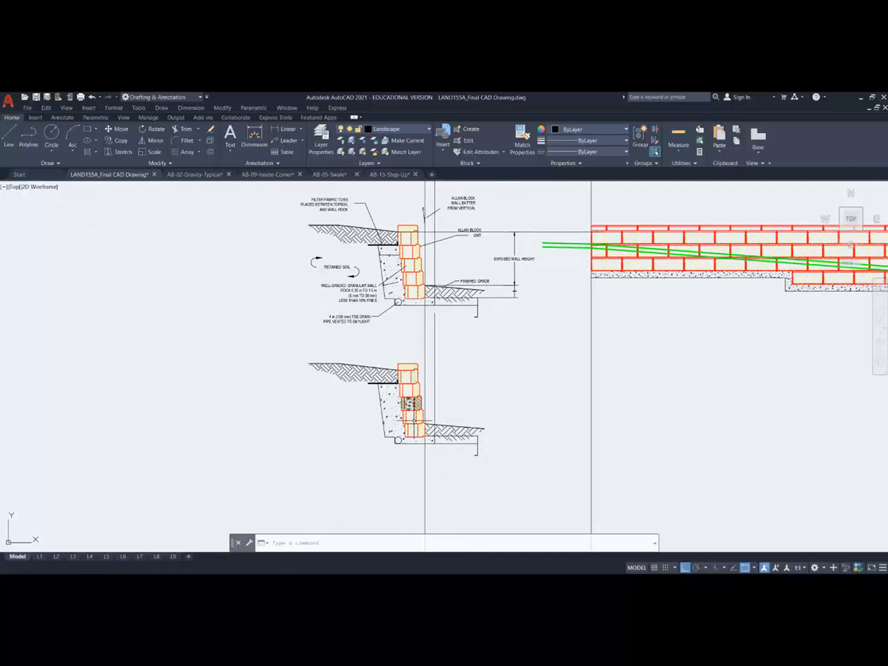
scroll(418, 467, up, 5)
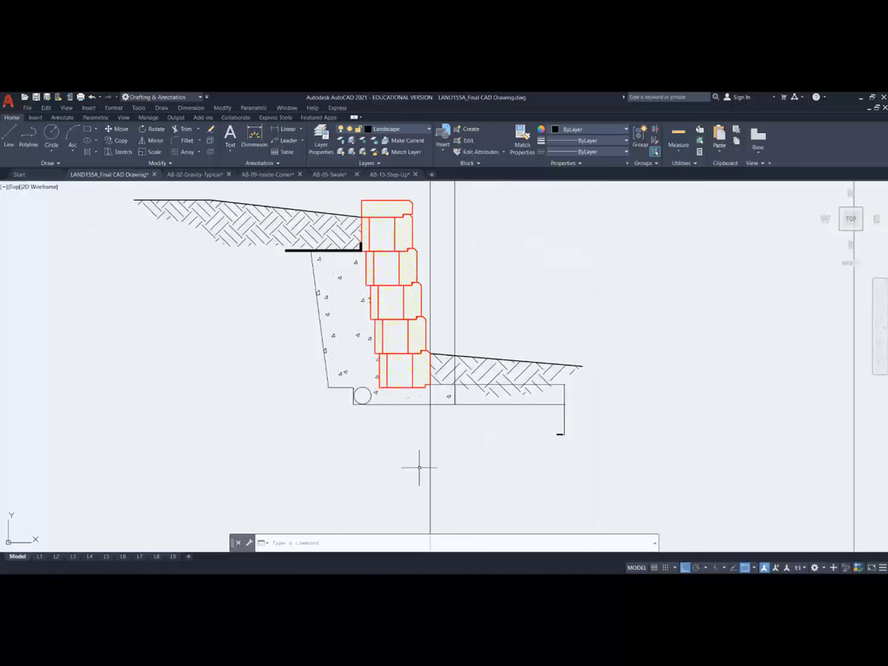
click(447, 395)
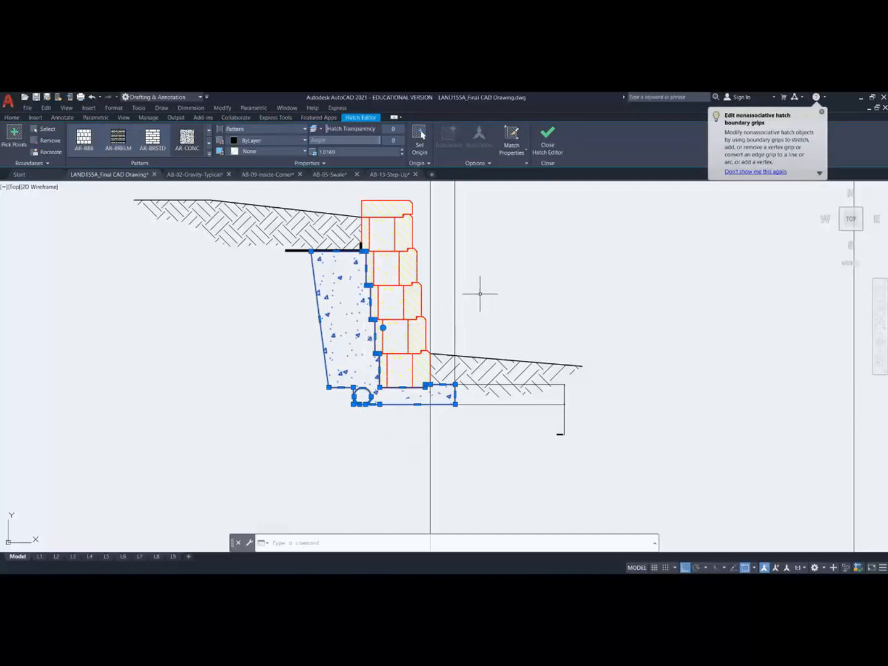
scroll(391, 373, up, 4)
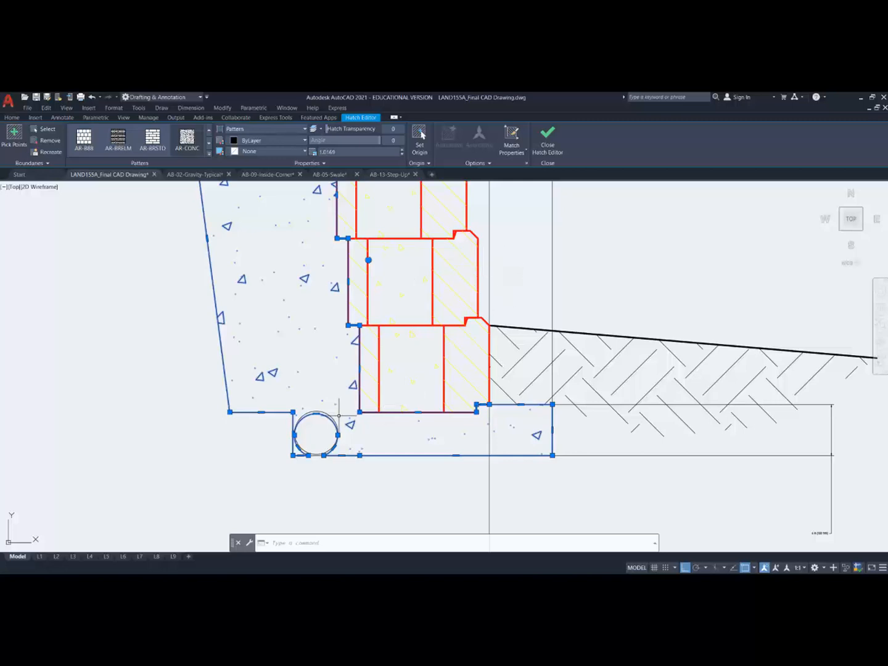
scroll(338, 415, down, 6)
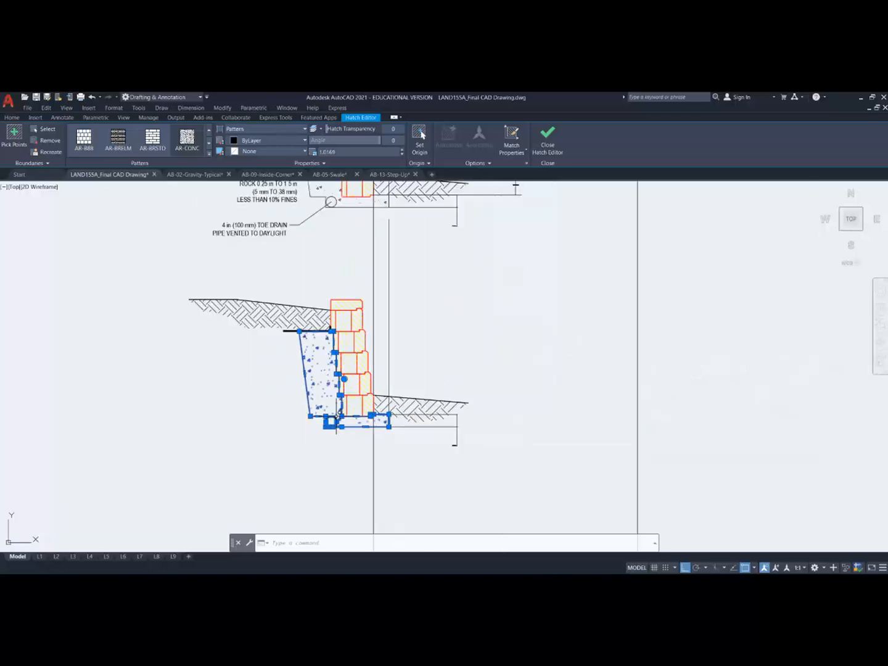
scroll(448, 347, down, 4)
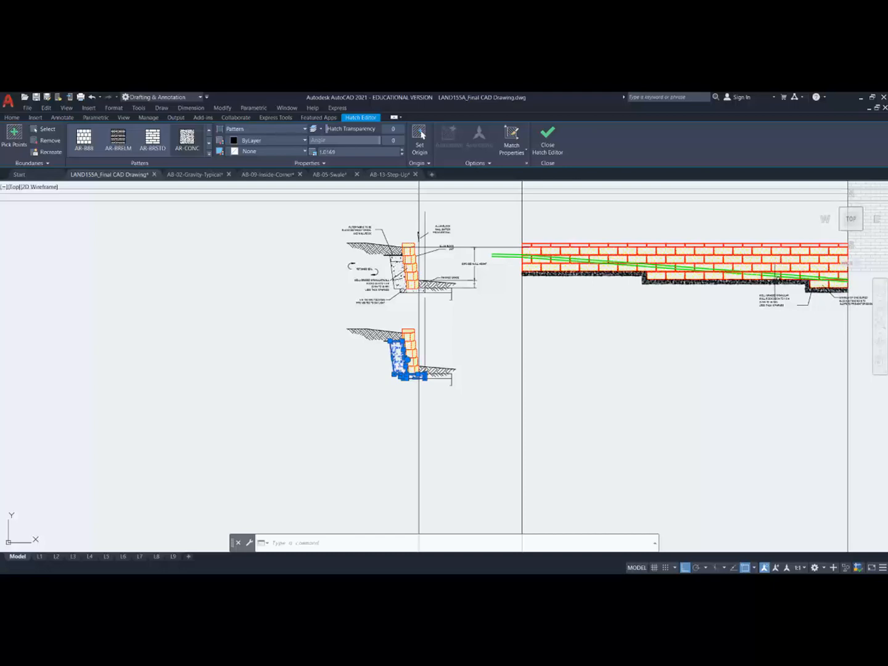
scroll(742, 305, up, 2)
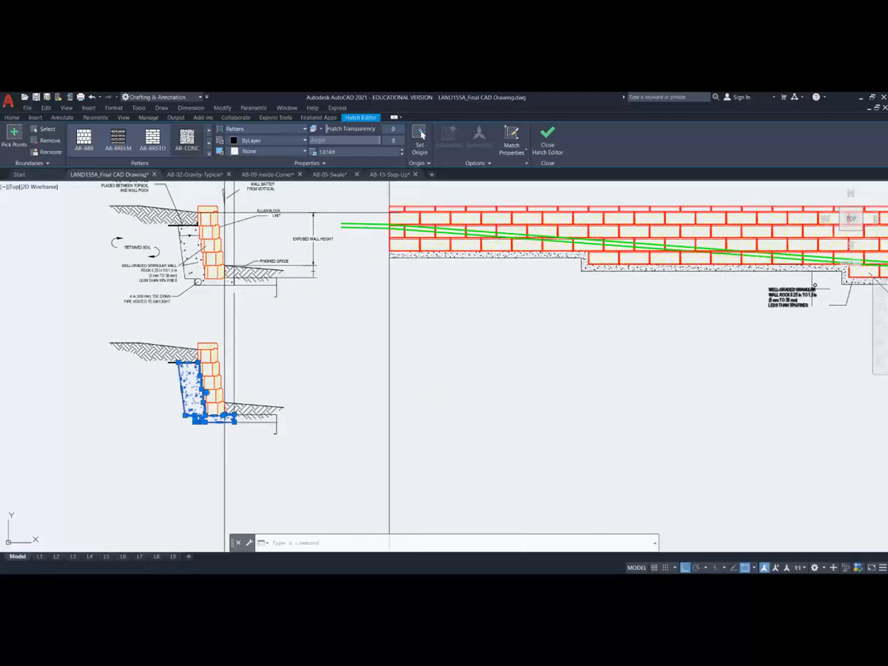
middle_drag(795, 291, 552, 350)
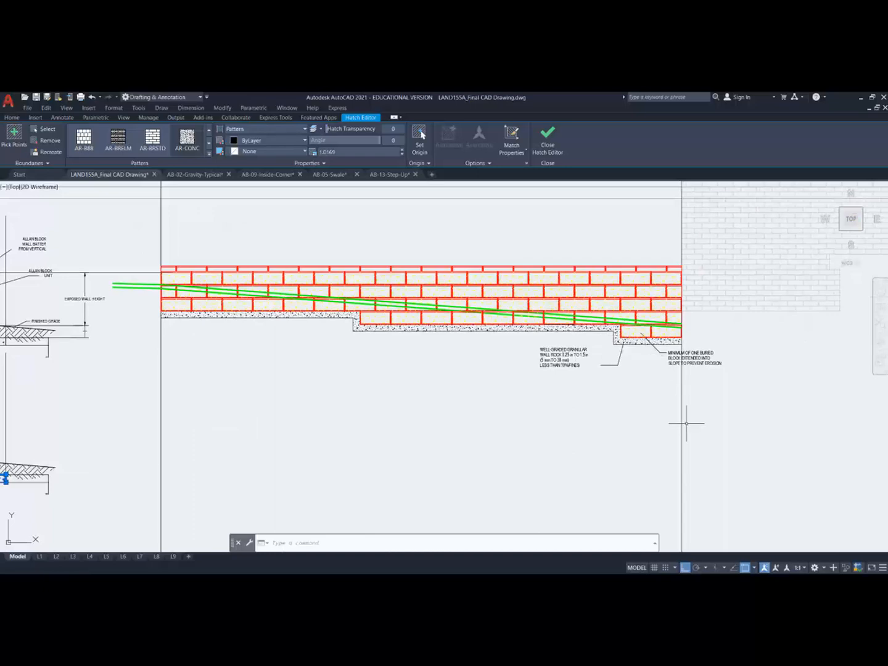
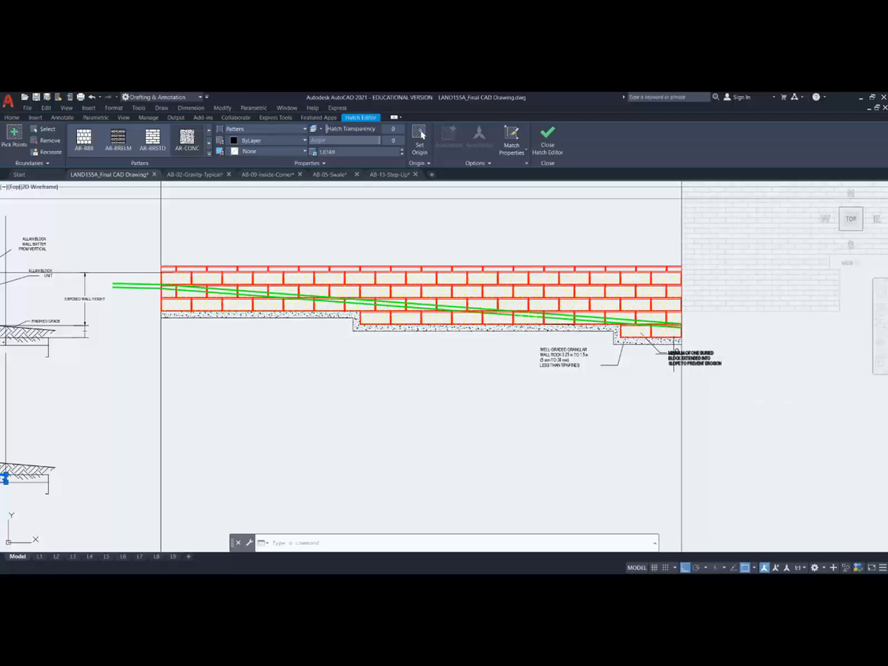
click(673, 354)
key(Delete)
Step: Erase the buried-block leader and the granular wall rock note with its leader below the elevation
click(666, 359)
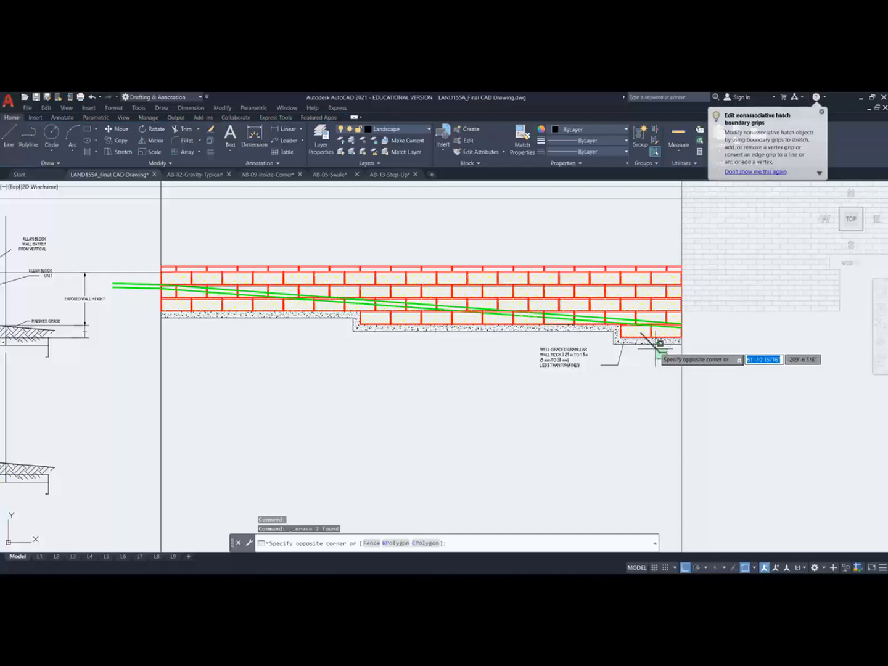
click(656, 353)
key(Delete)
click(618, 372)
click(543, 353)
key(Delete)
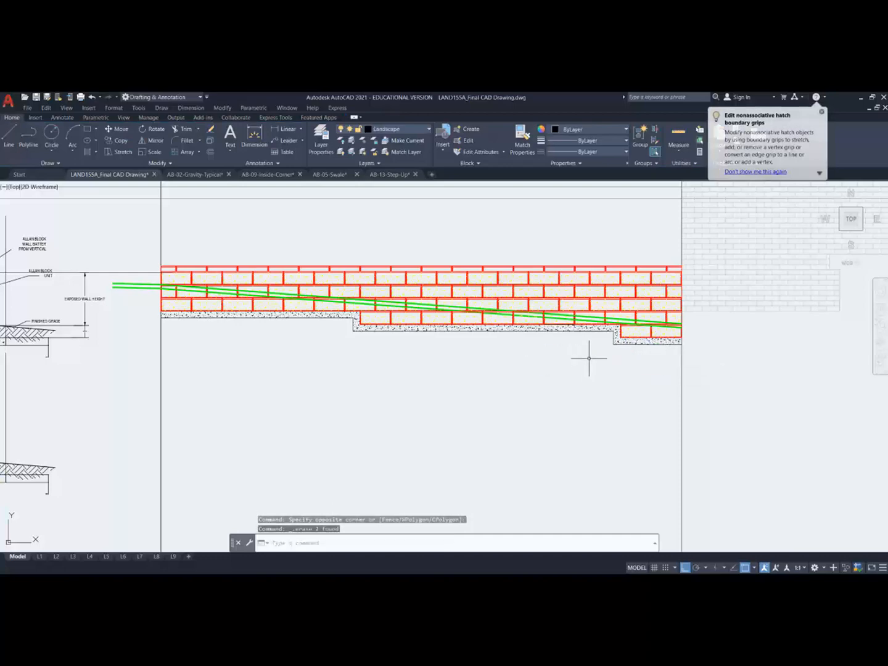
Step: Copy the toe drain circle from the copied section and position it over the block joint above the elevation's lowest step
scroll(592, 356, down, 6)
scroll(455, 390, up, 5)
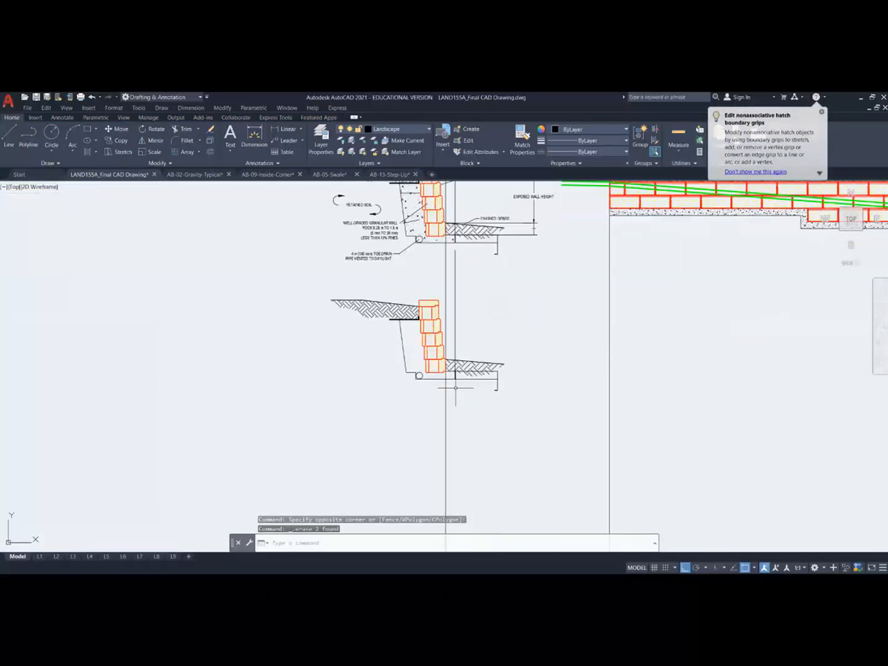
scroll(686, 201, down, 2)
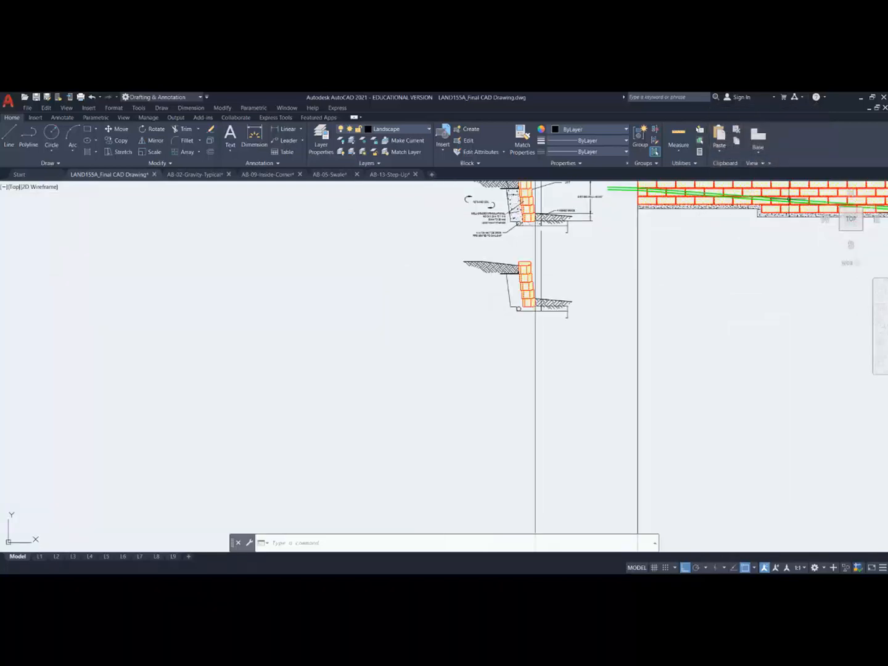
middle_drag(600, 286, 445, 325)
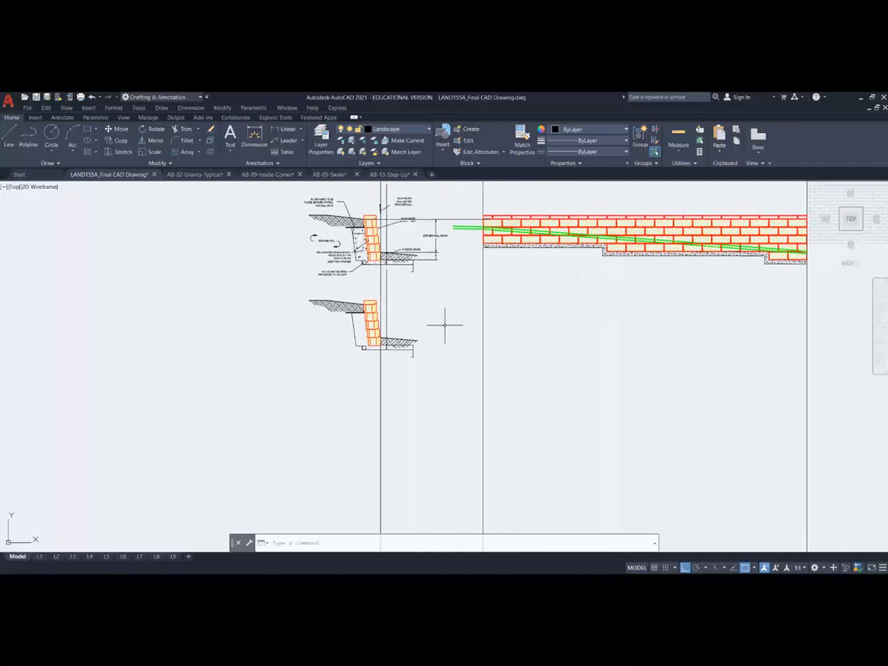
scroll(368, 355, up, 3)
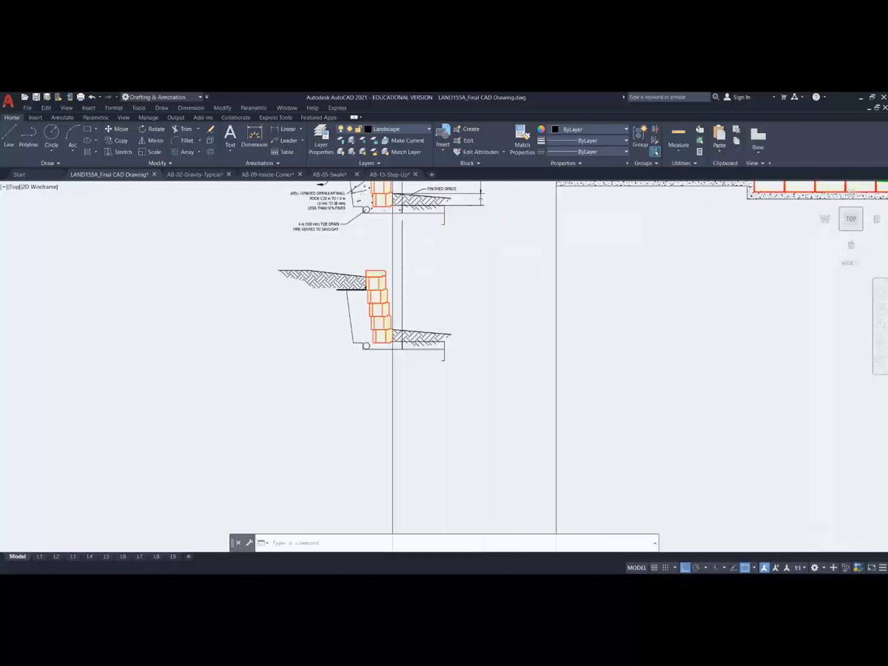
click(376, 345)
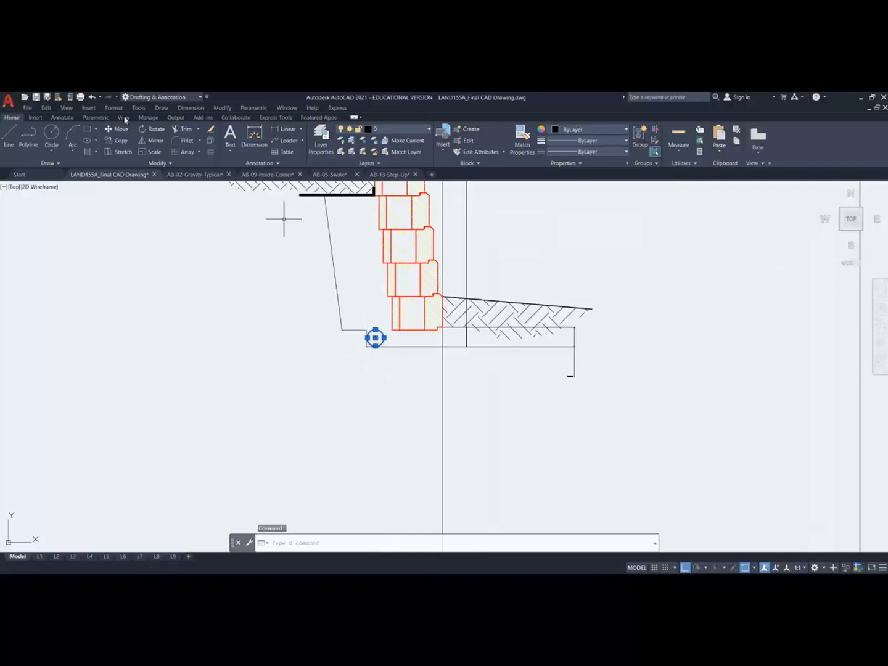
click(121, 143)
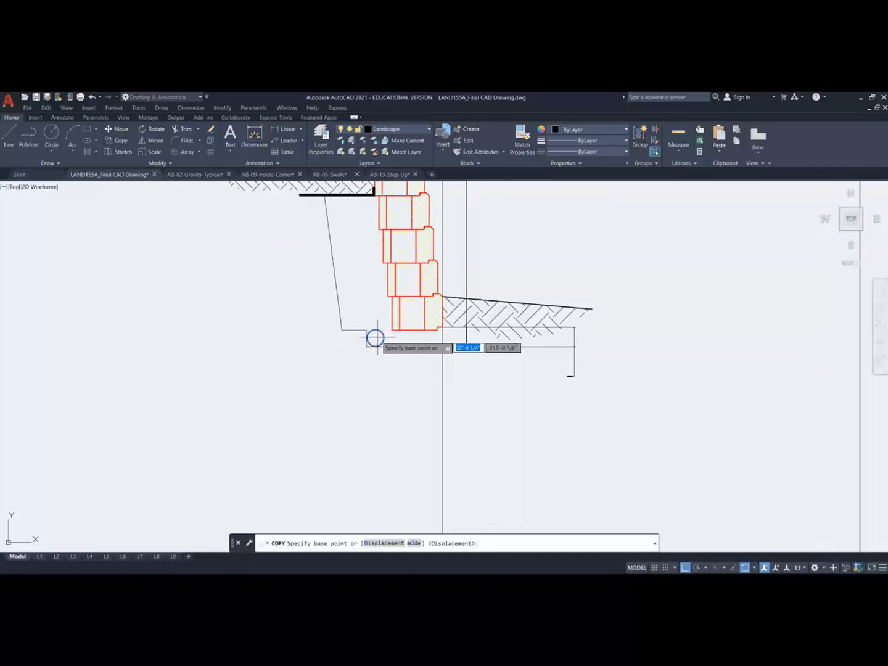
click(373, 338)
scroll(373, 339, down, 5)
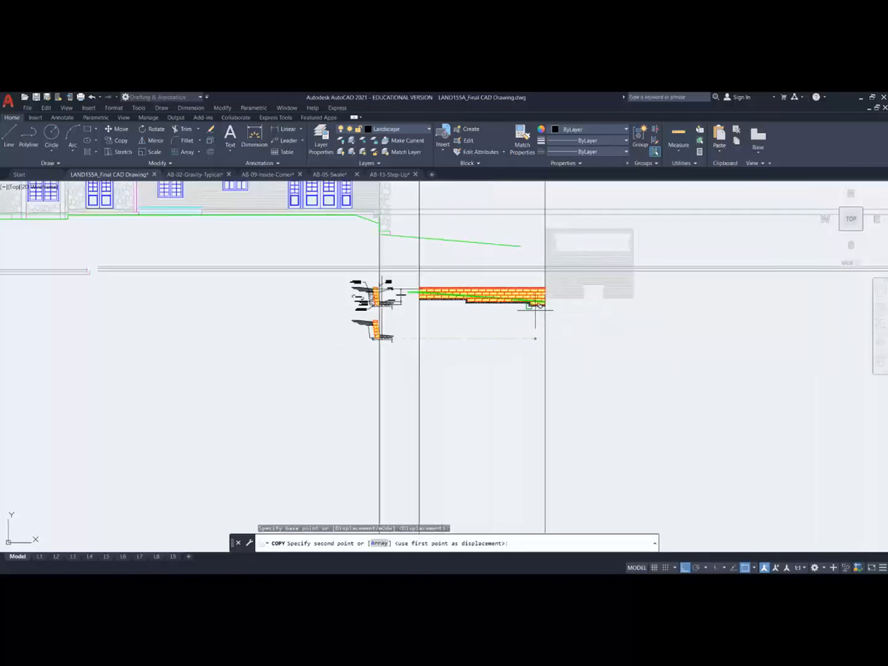
key(F8)
scroll(549, 371, up, 6)
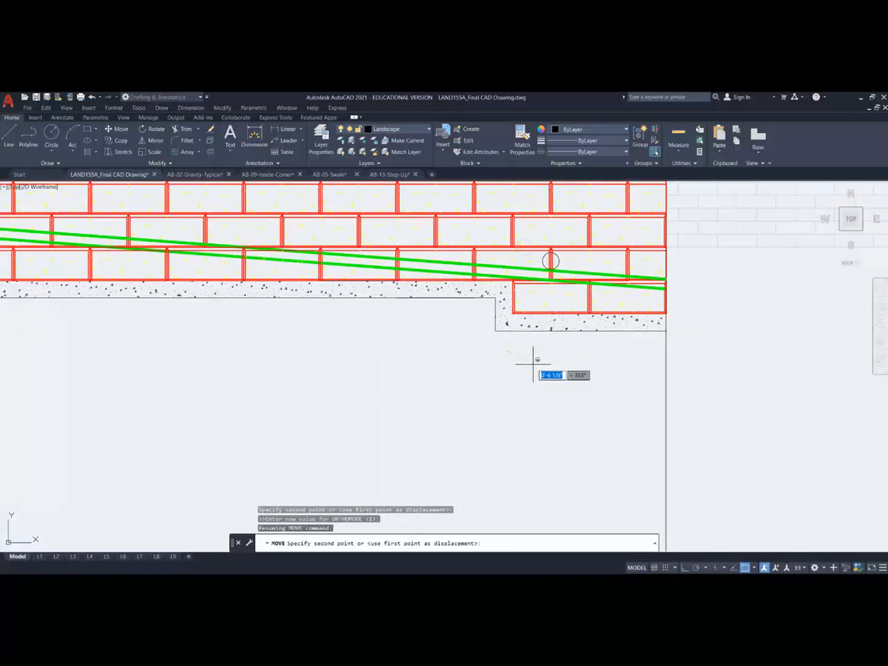
click(533, 364)
scroll(533, 364, down, 1)
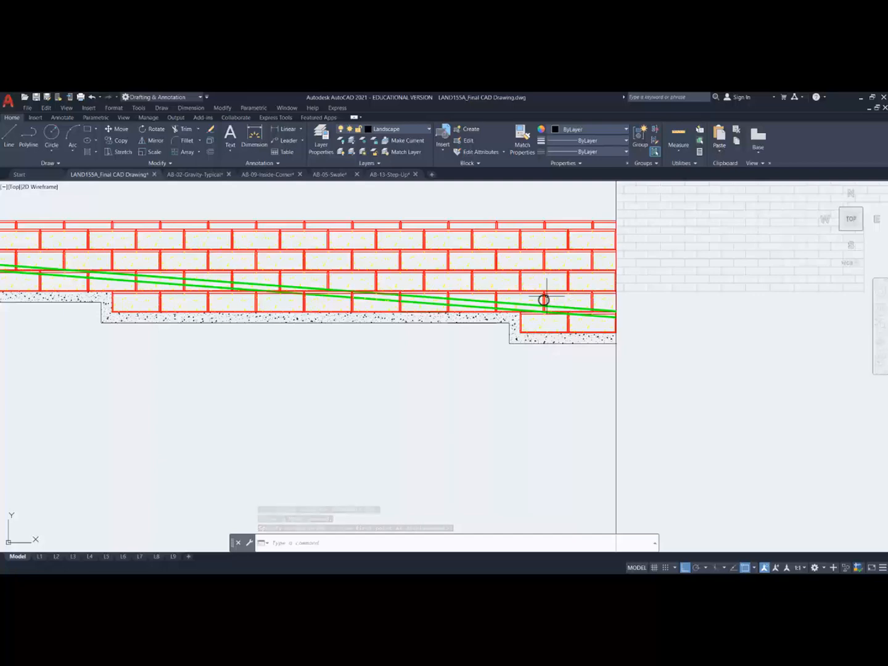
Step: Erase the two lowest blocks from the copied wall section
scroll(445, 462, down, 2)
scroll(441, 451, down, 2)
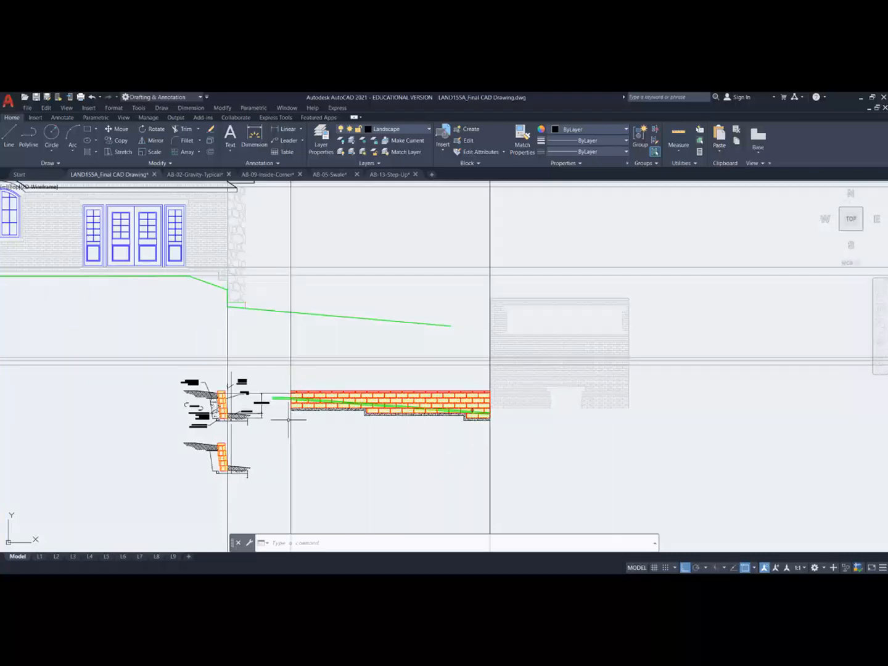
scroll(270, 450, up, 2)
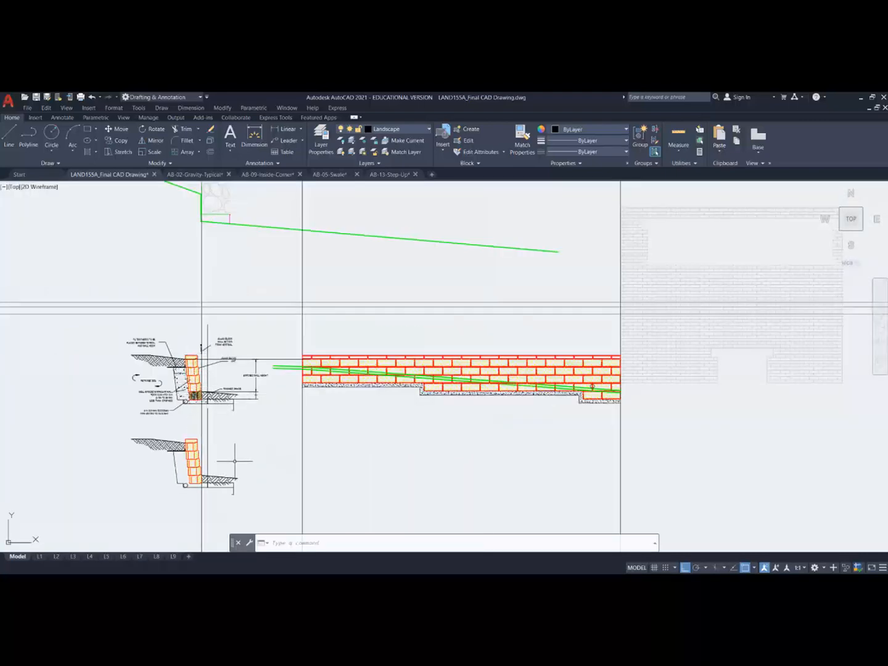
mouse_move(236, 449)
middle_down()
mouse_move(257, 422)
mouse_move(354, 367)
middle_up()
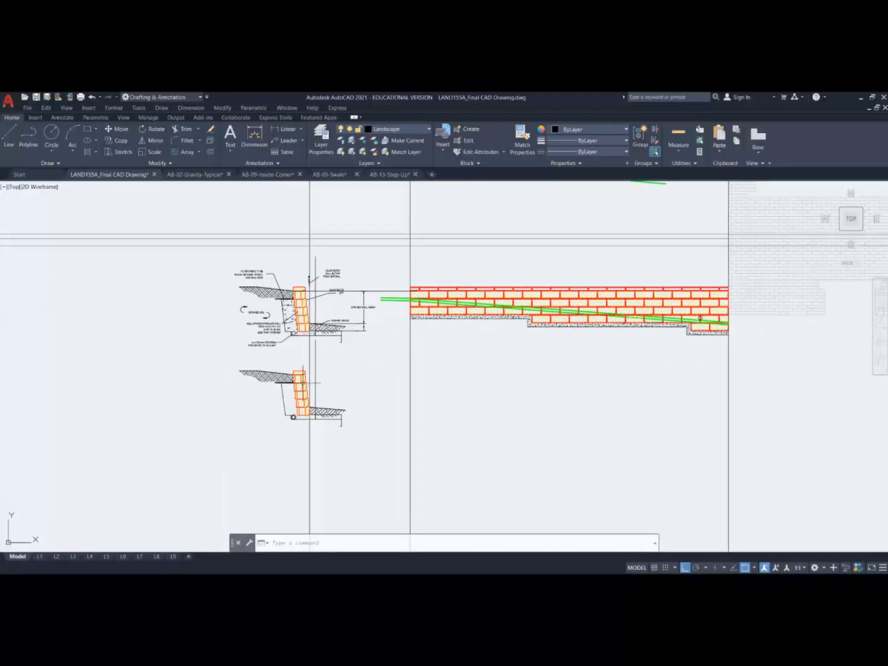
scroll(302, 414, up, 4)
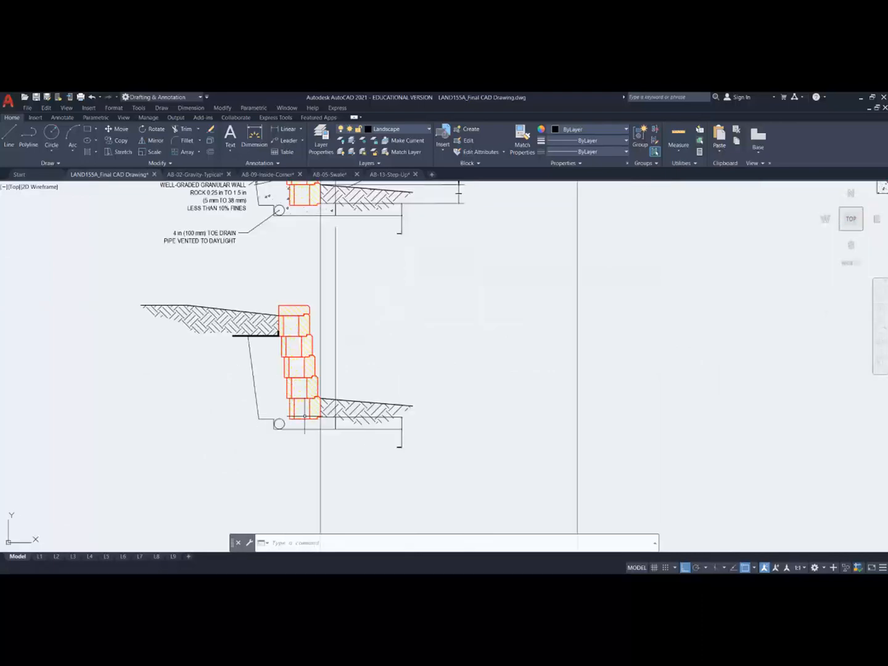
click(303, 408)
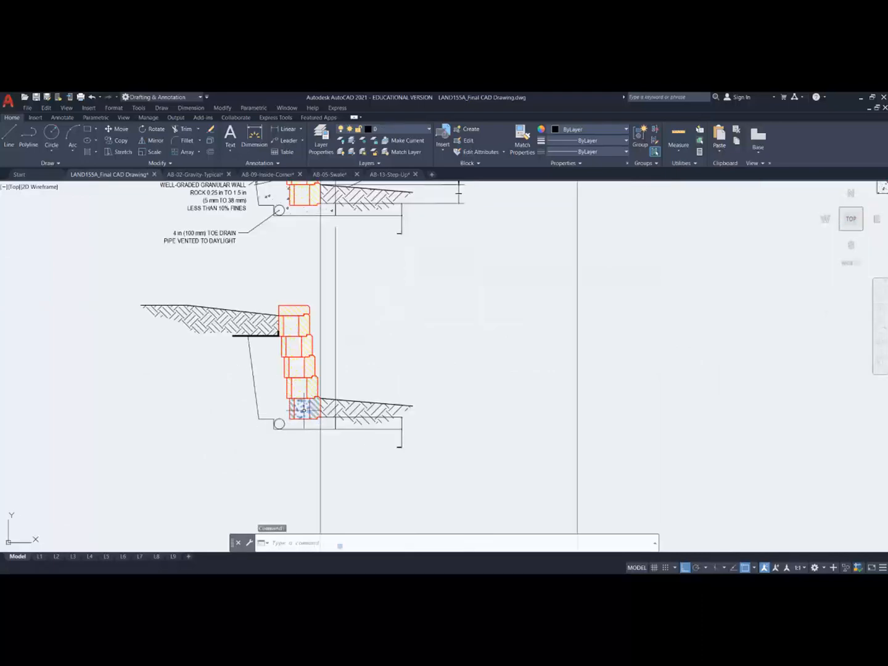
key(Delete)
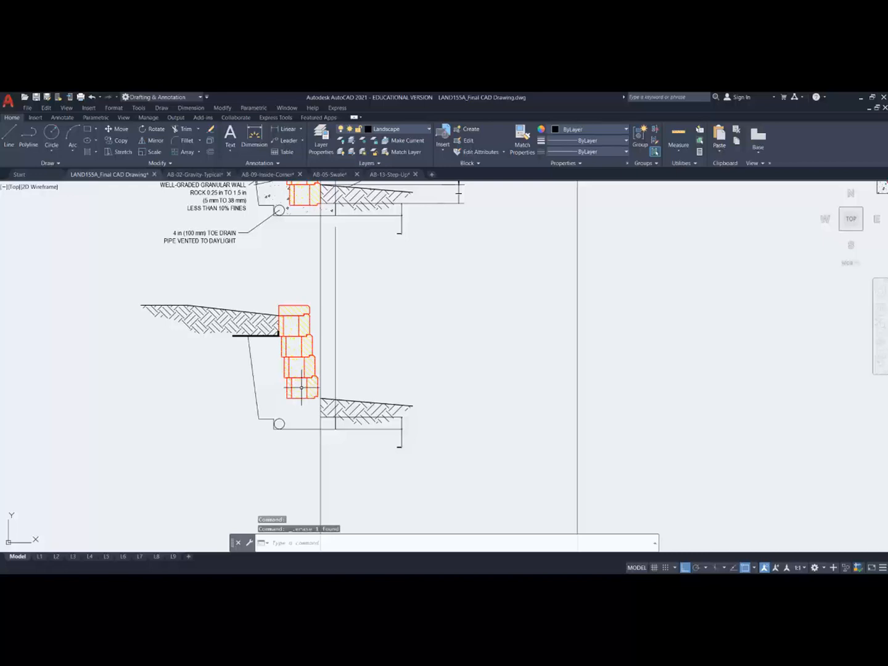
click(302, 389)
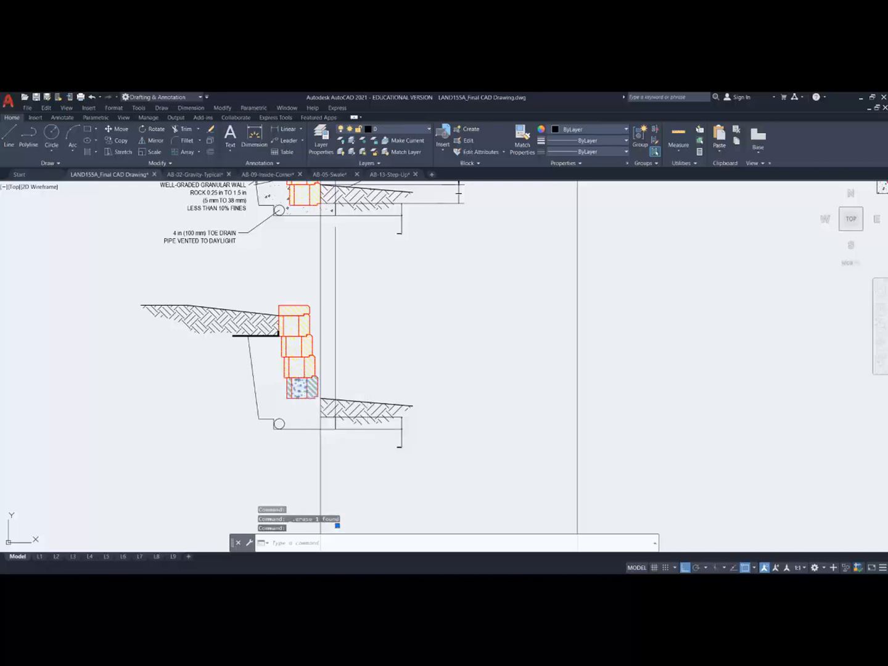
key(Delete)
scroll(336, 419, up, 3)
scroll(336, 419, down, 6)
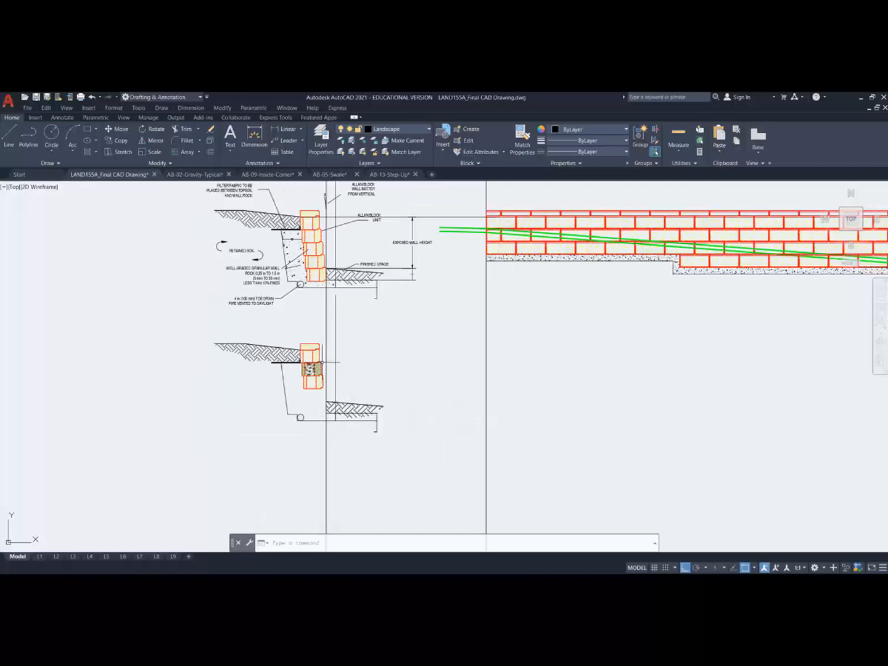
scroll(330, 424, up, 4)
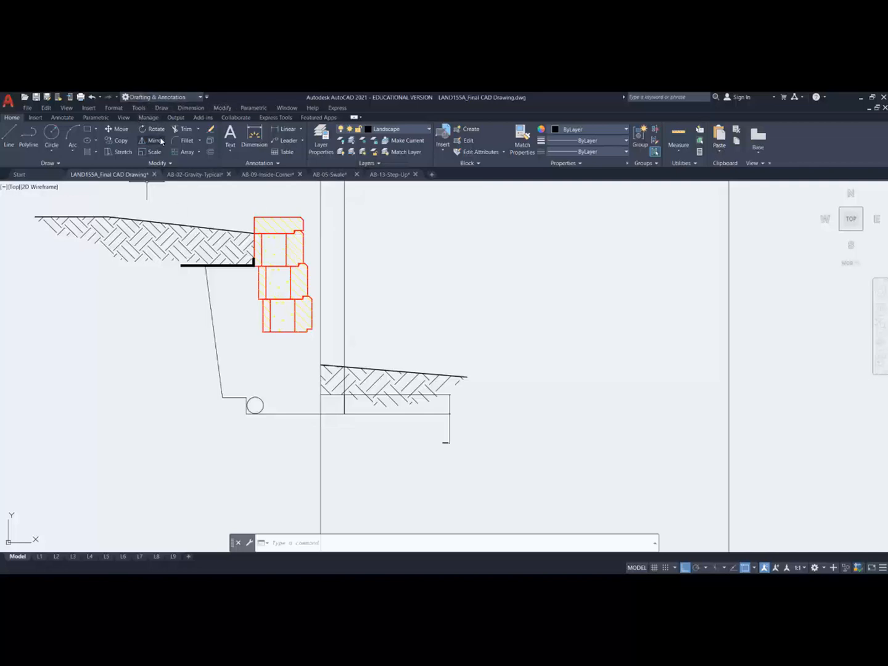
click(126, 152)
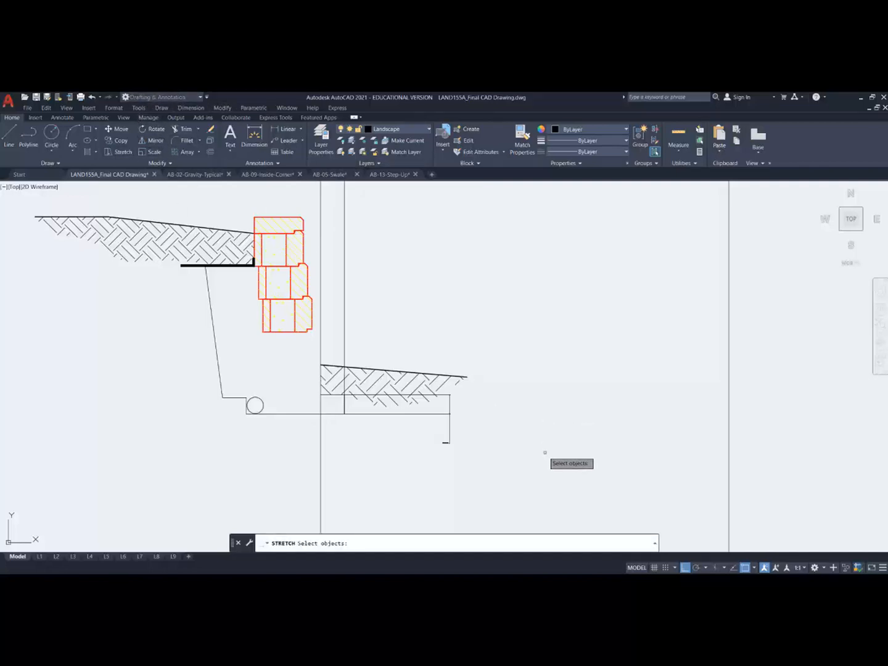
click(510, 469)
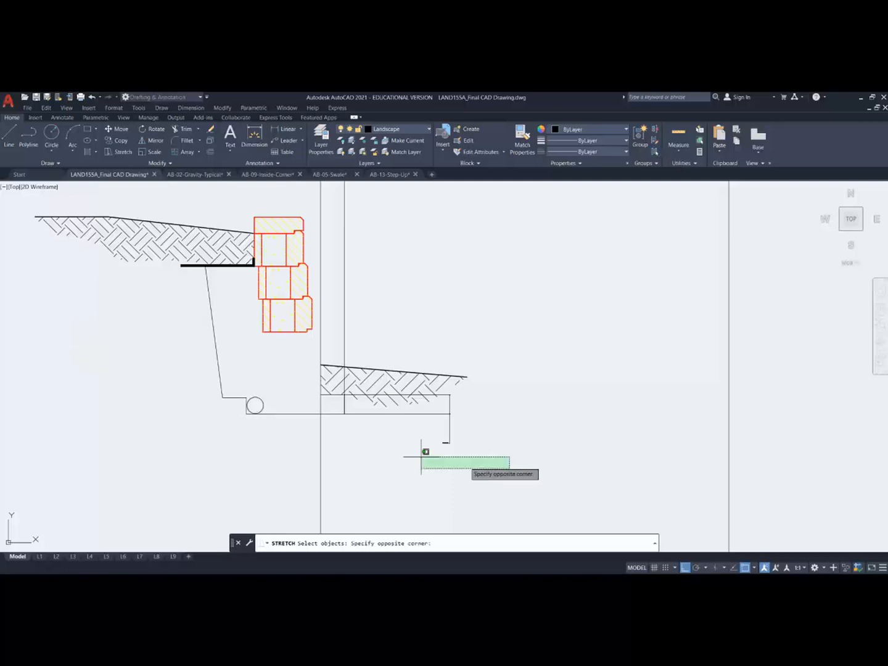
click(149, 346)
scroll(345, 341, down, 4)
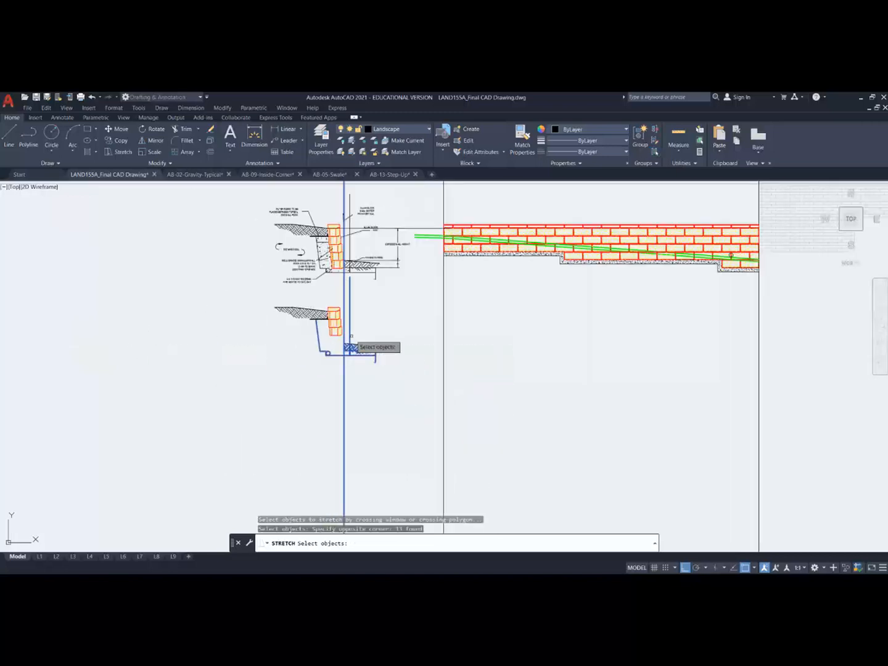
scroll(348, 330, up, 4)
scroll(350, 322, up, 2)
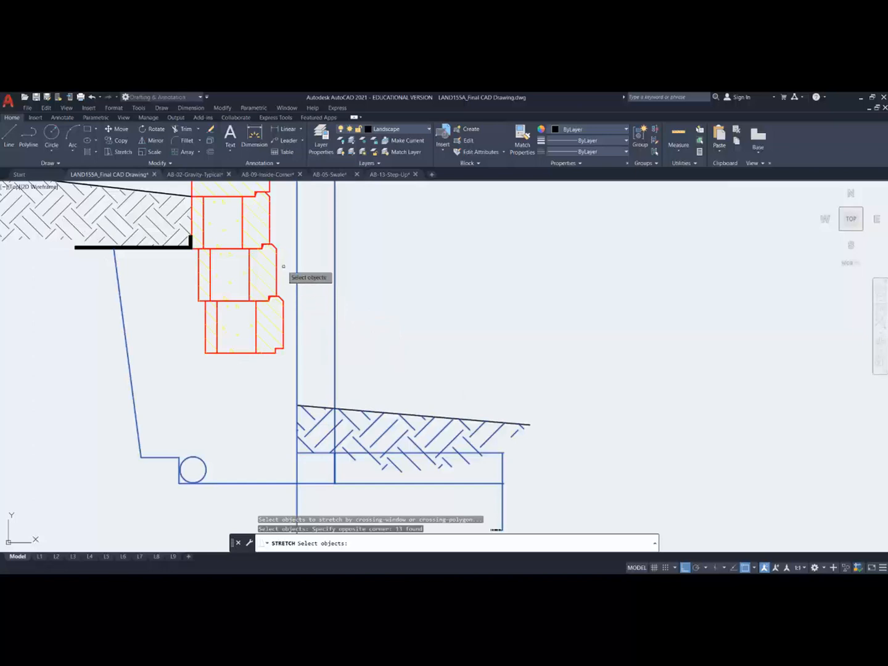
middle_drag(284, 267, 301, 340)
key(Return)
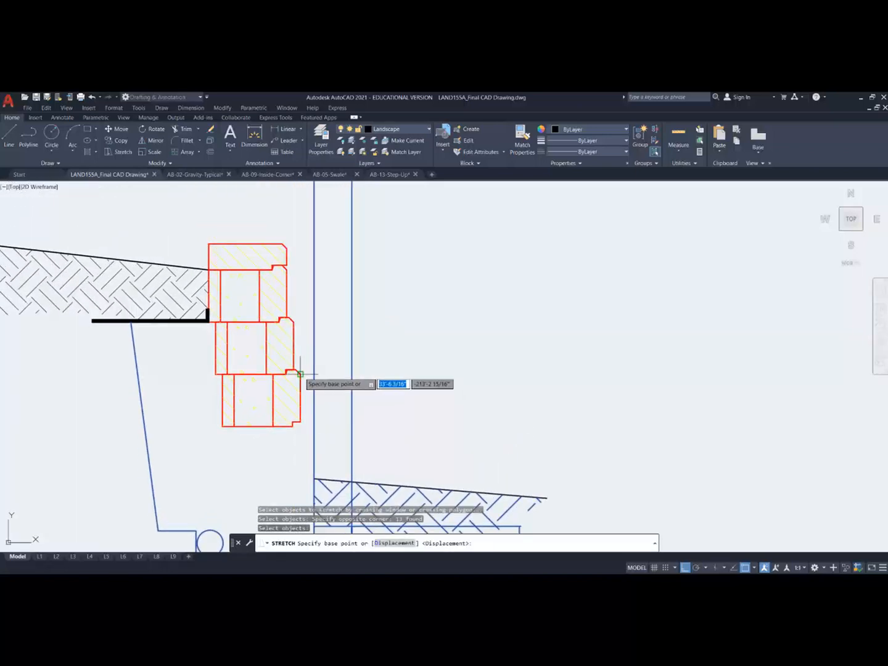
click(300, 370)
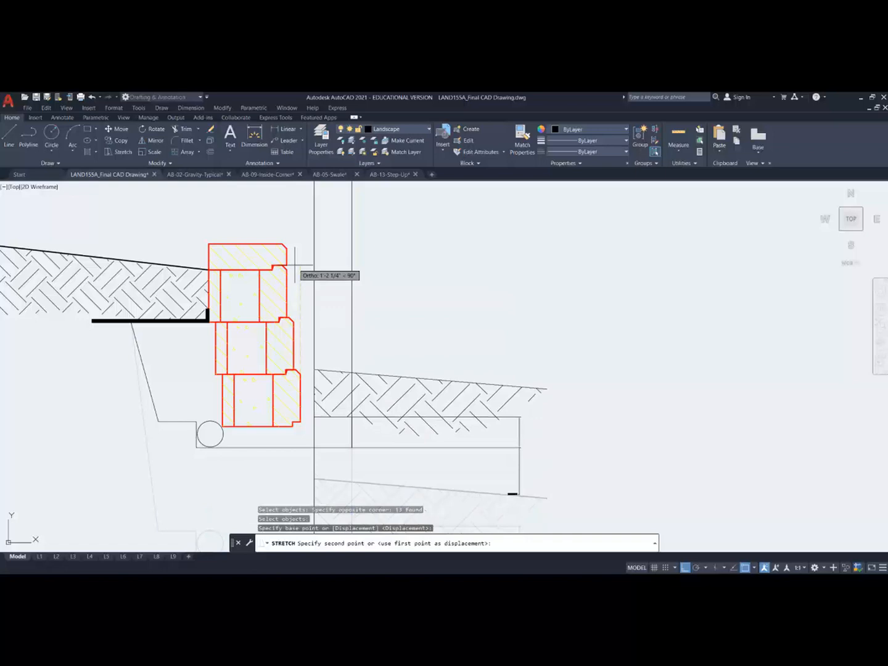
scroll(296, 271, down, 5)
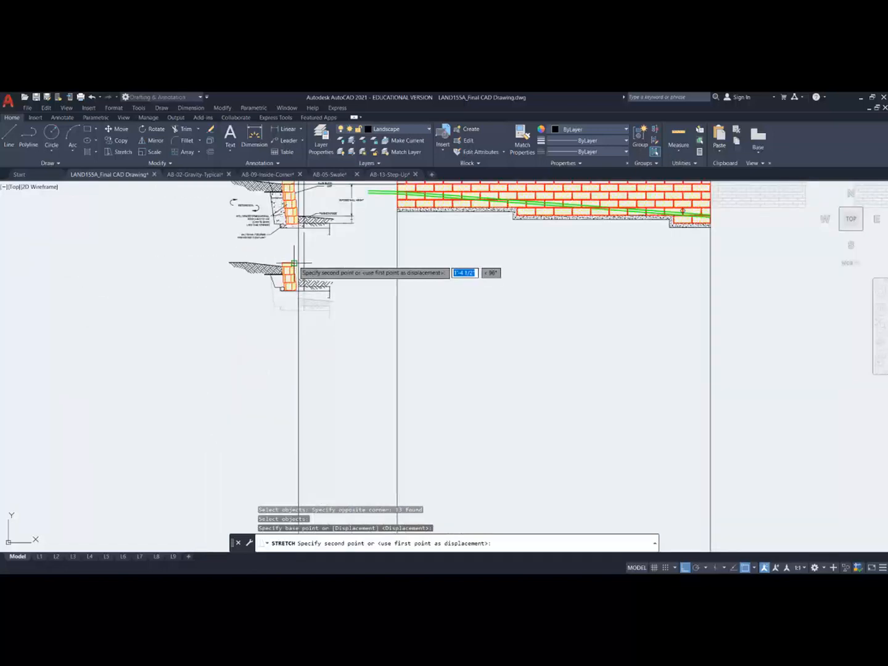
scroll(294, 265, up, 4)
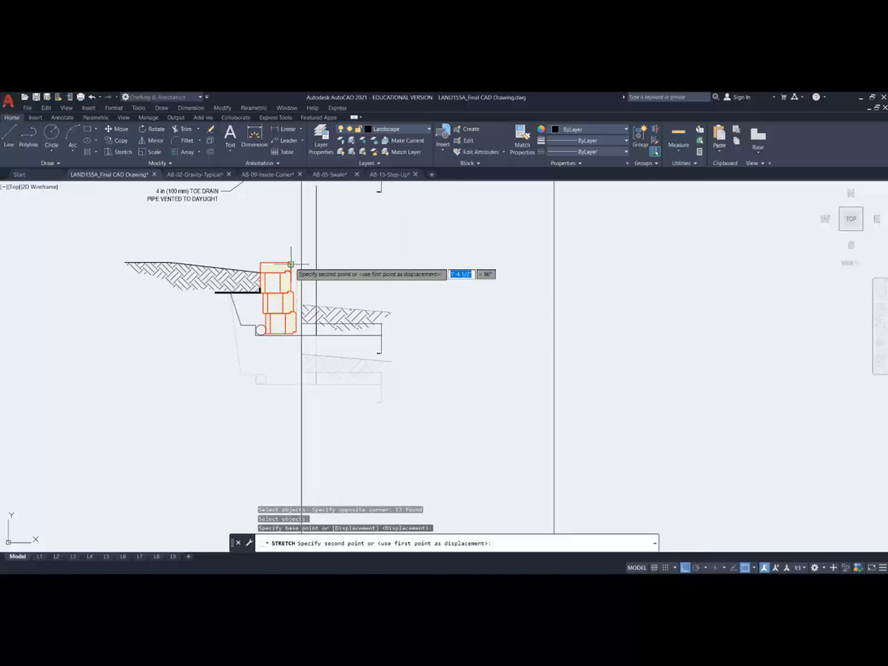
scroll(290, 265, up, 2)
shift+right_click(289, 265)
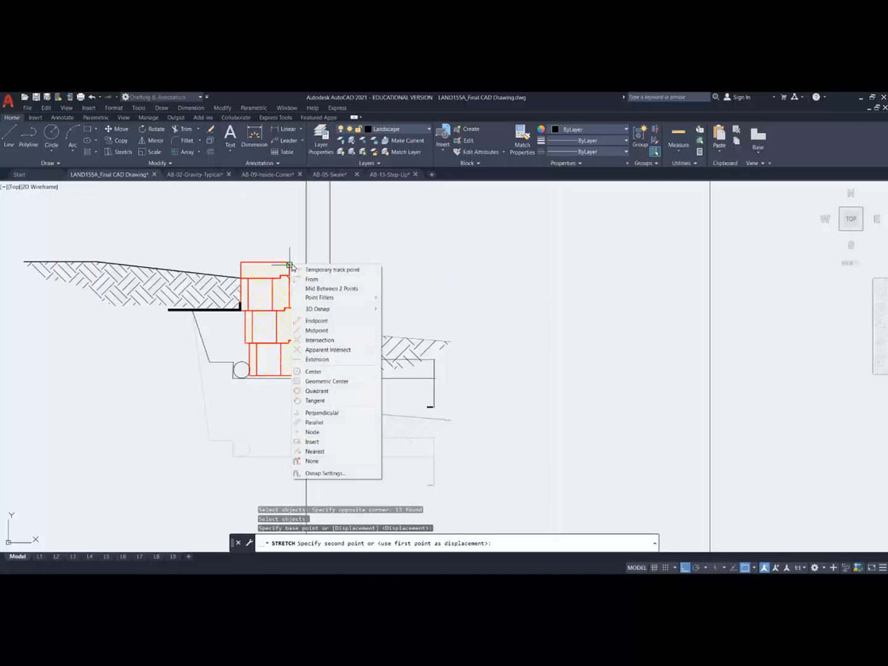
key(Escape)
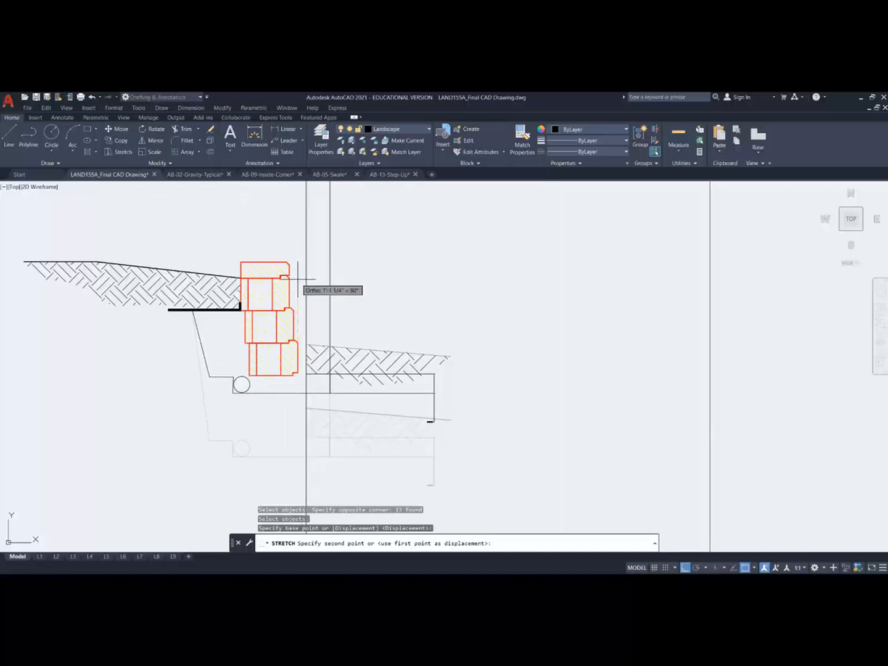
key(Escape)
scroll(441, 255, down, 5)
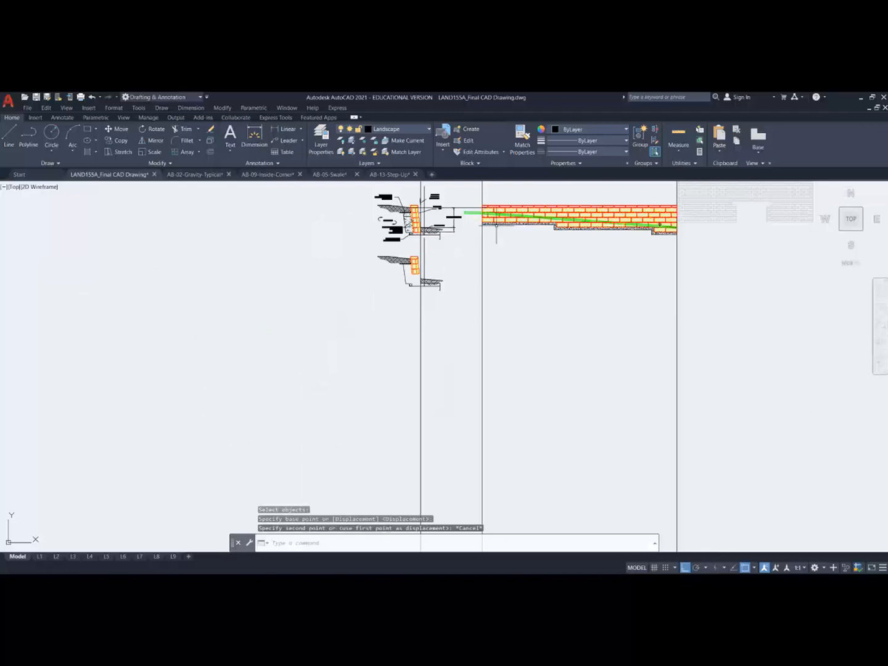
scroll(431, 235, up, 4)
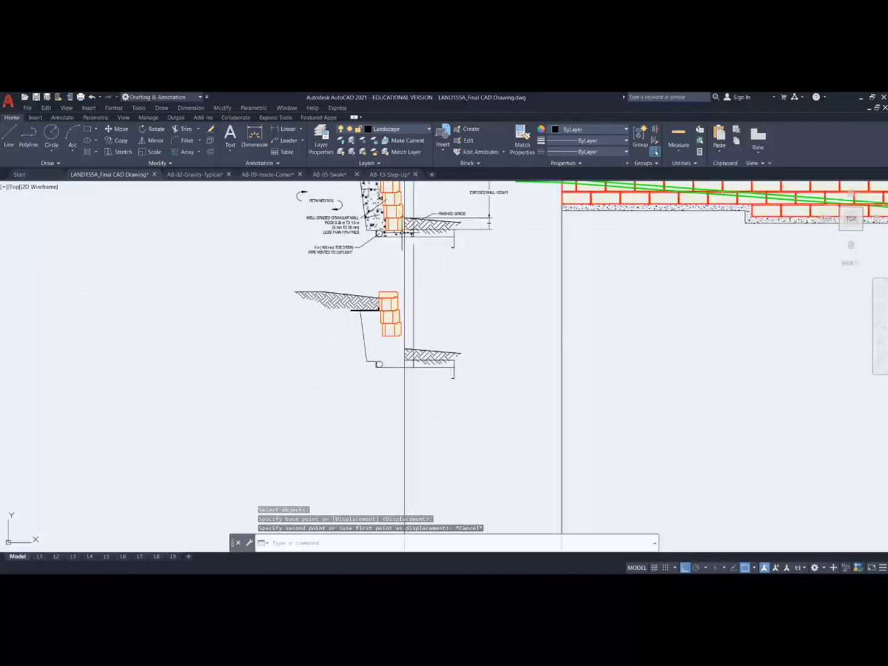
key(Escape)
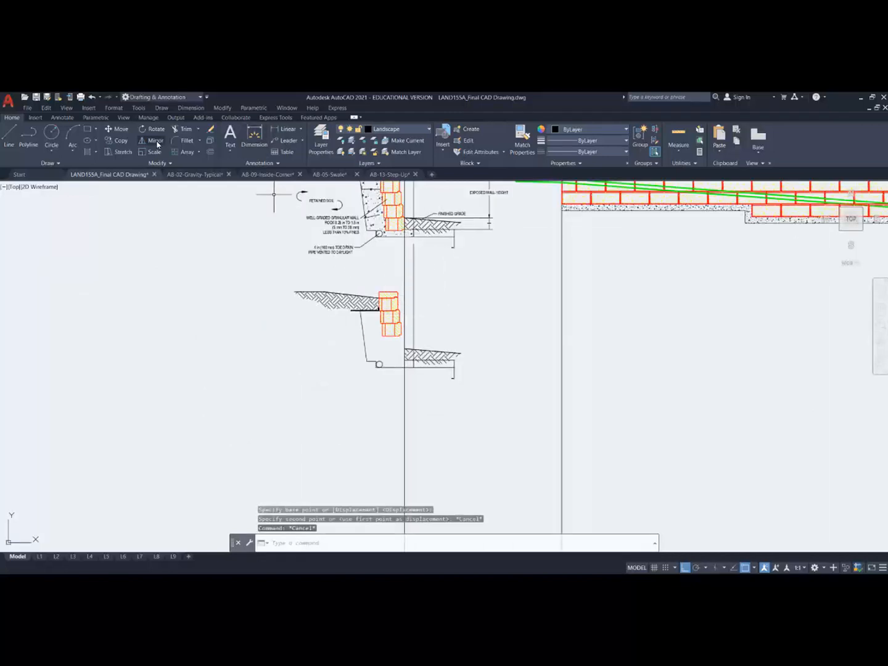
Step: Stretch the toe drain, base outline and lower grade of the copied section up two block courses to the shortened wall's bottom
click(125, 152)
click(371, 361)
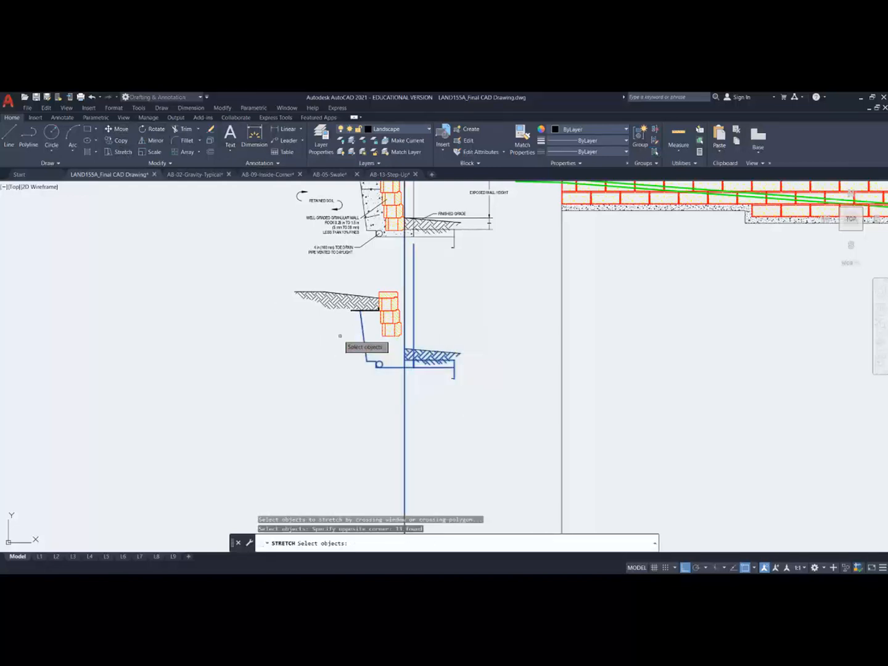
scroll(389, 352, up, 4)
key(Return)
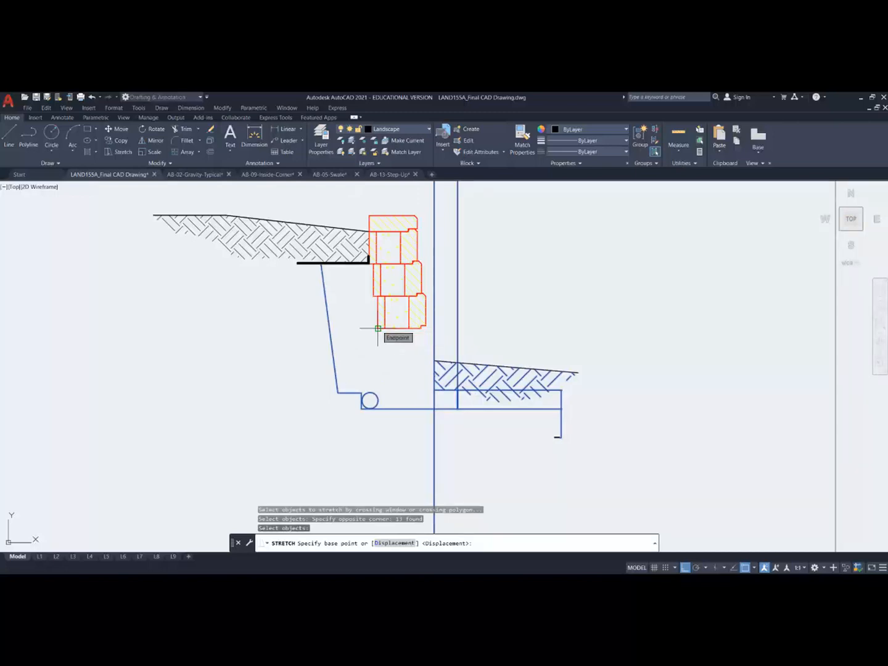
click(379, 328)
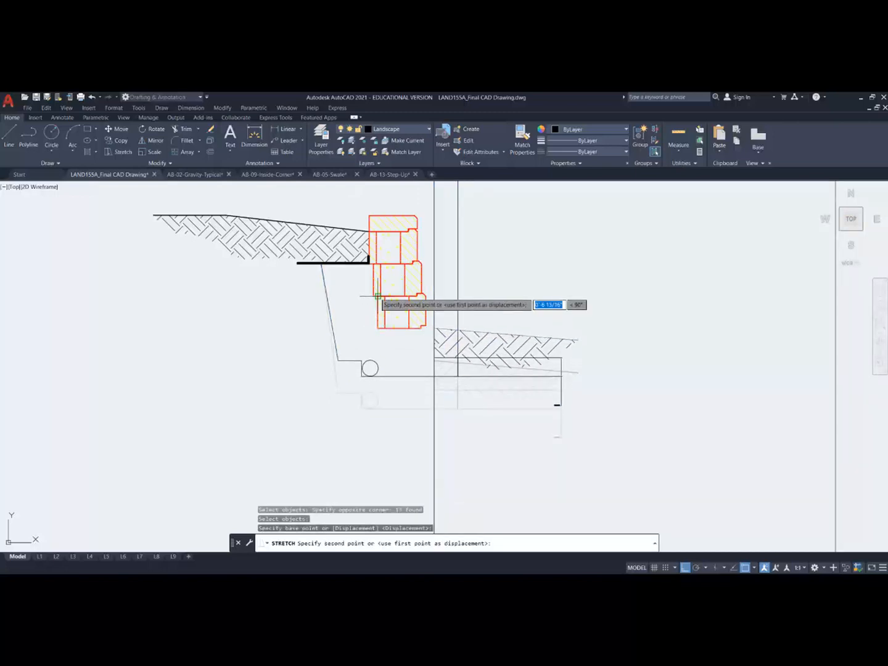
shift+right_click(380, 264)
click(428, 413)
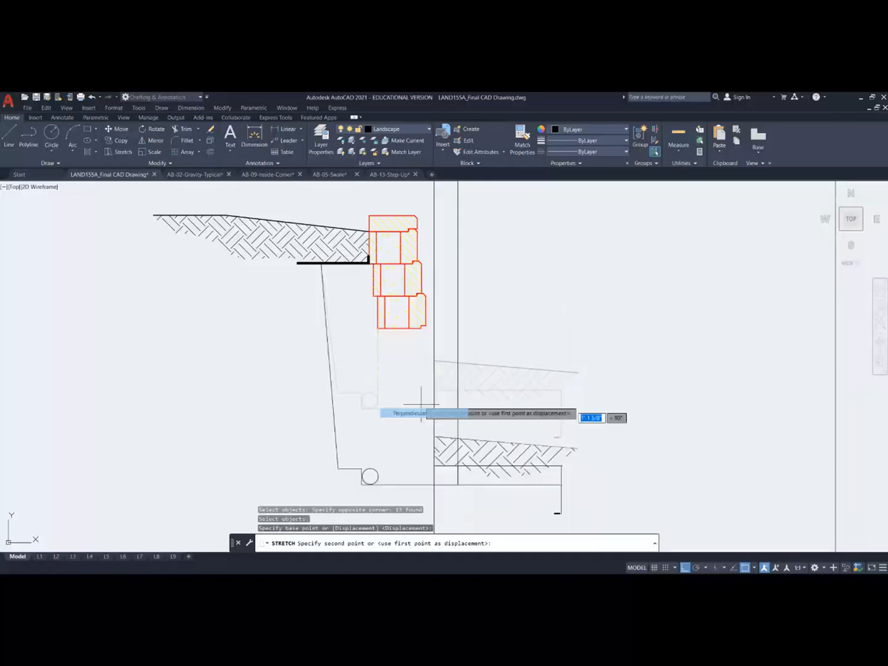
click(378, 264)
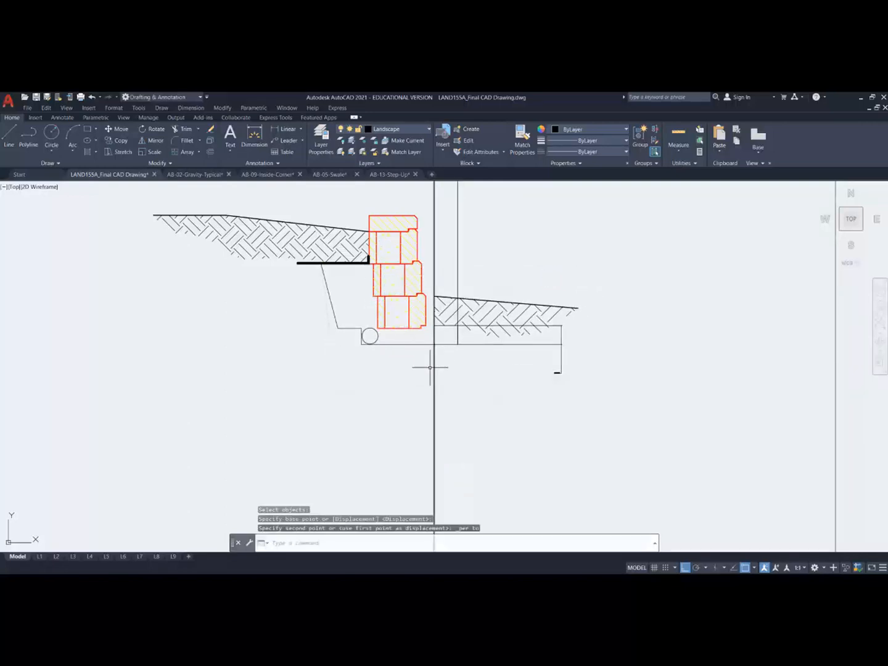
Step: Move the finished grade line in front of the copied wall up to meet the wall face at the second full block's top
click(476, 298)
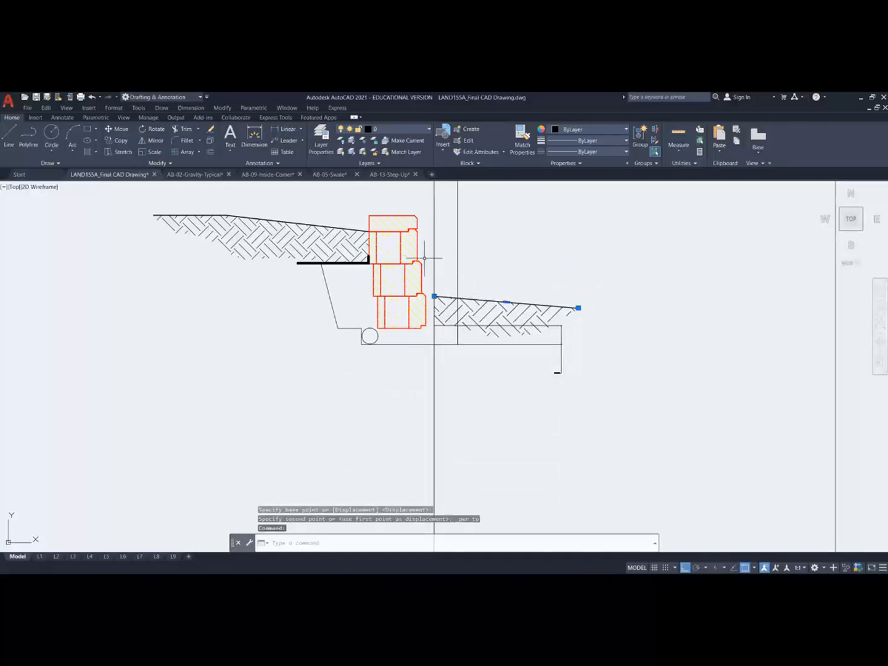
key(Escape)
click(117, 130)
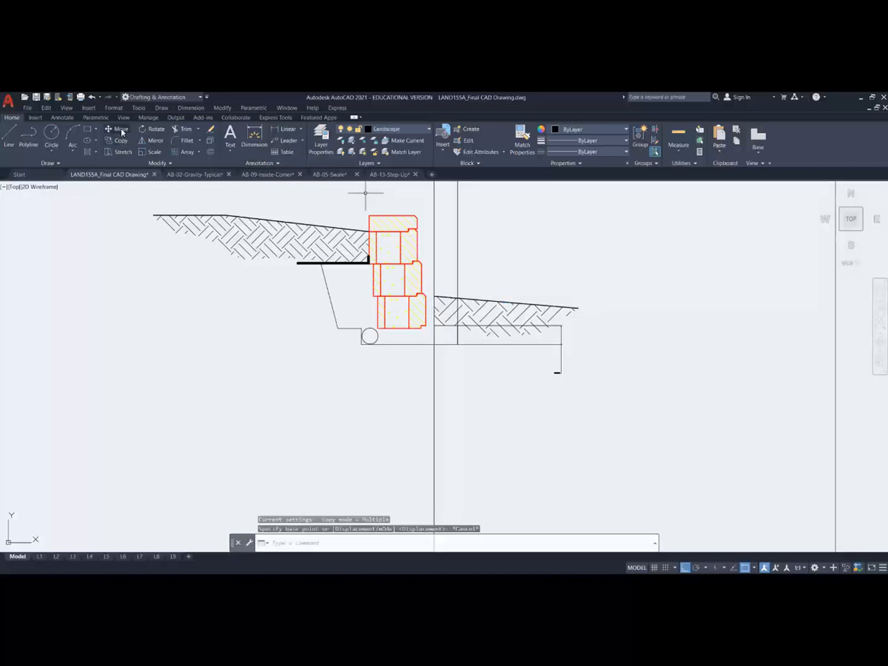
click(482, 301)
click(482, 300)
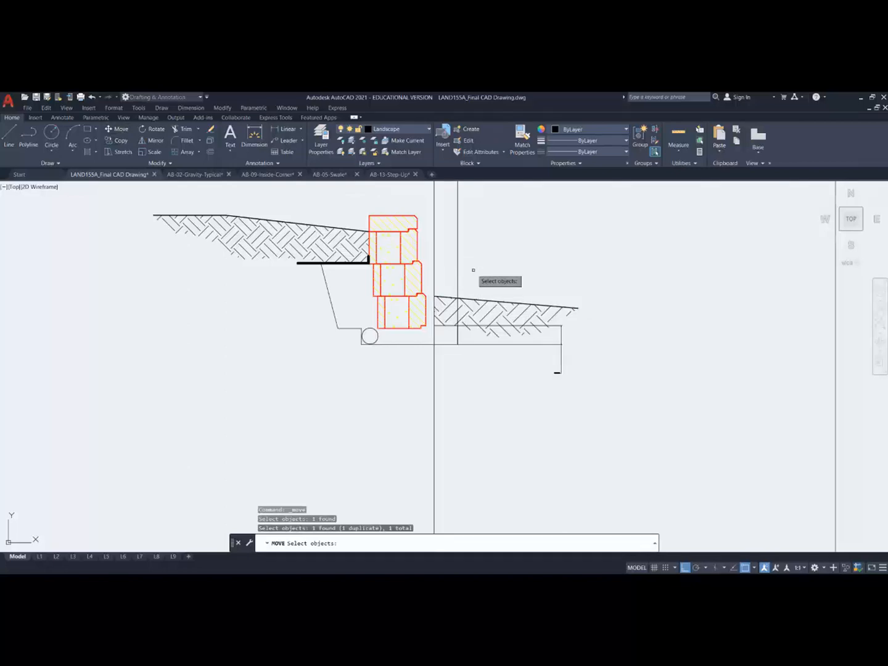
key(Return)
click(438, 300)
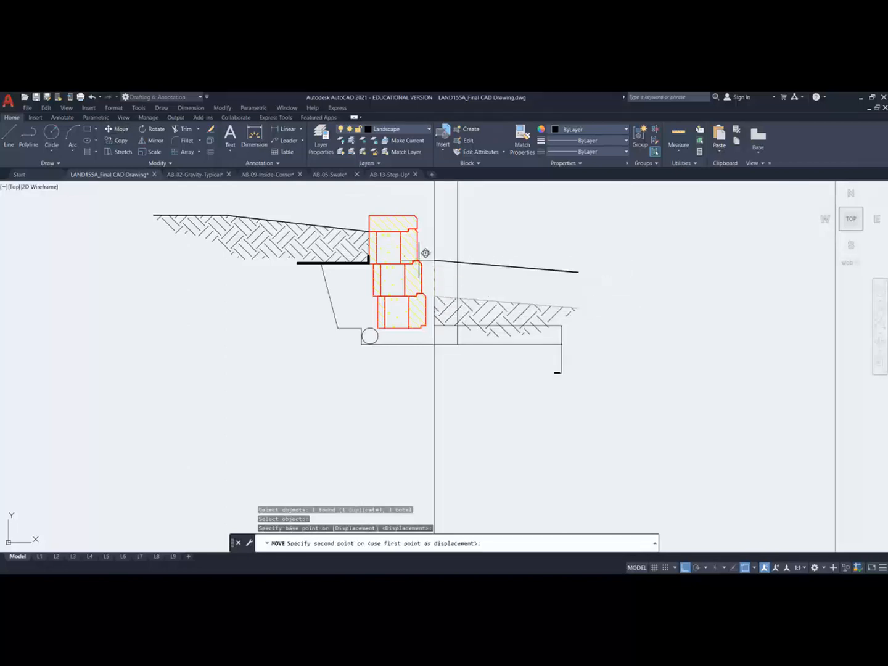
key(Escape)
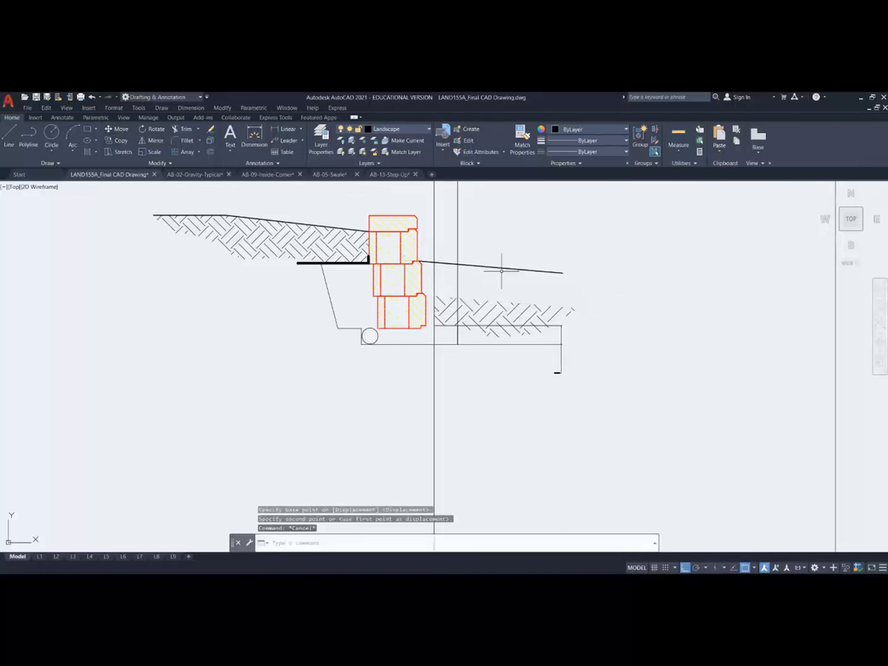
Step: Move the earth hatch from in front of the copied wall horizontally into the empty space behind the section
click(464, 312)
scroll(446, 284, up, 4)
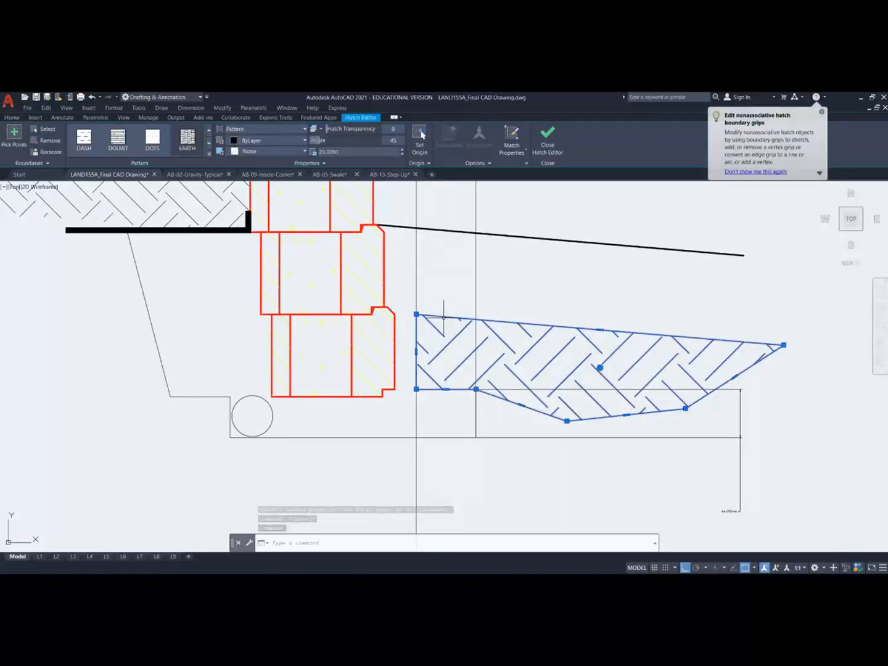
scroll(583, 341, down, 5)
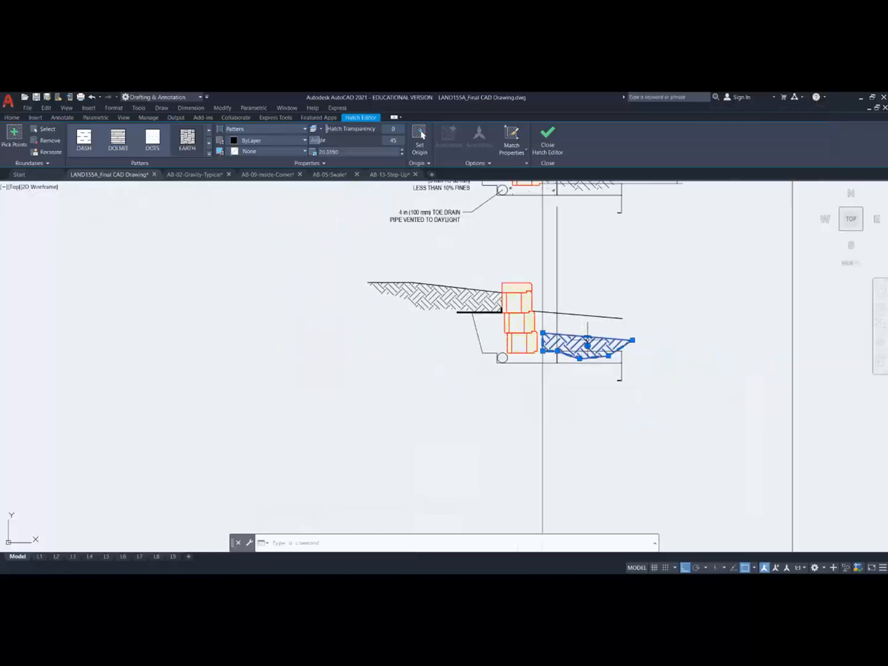
click(586, 346)
click(314, 432)
key(Escape)
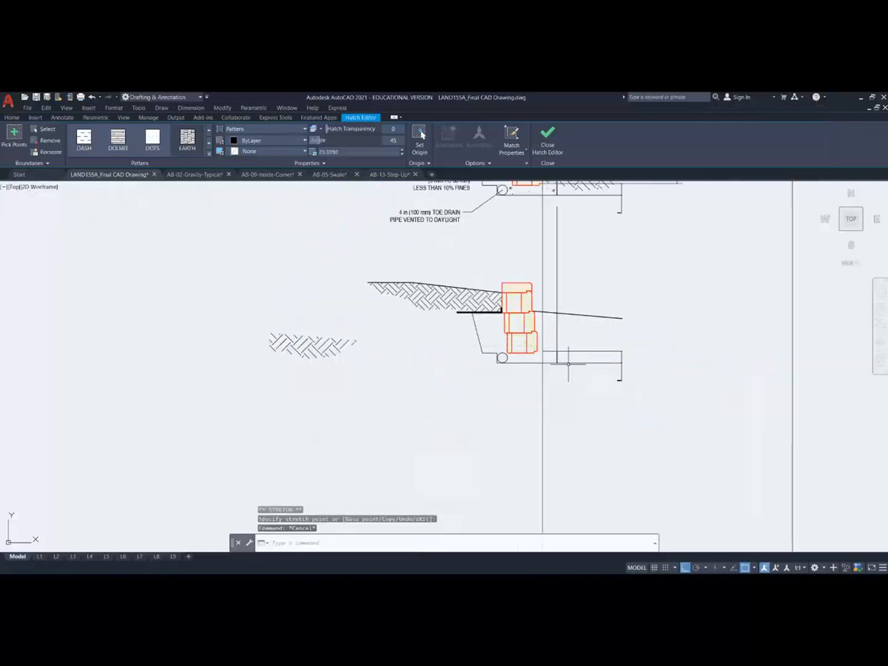
Step: Stretch the end of the short horizontal line in front of the wall to the lower front corner of the lowest block
scroll(559, 373, up, 4)
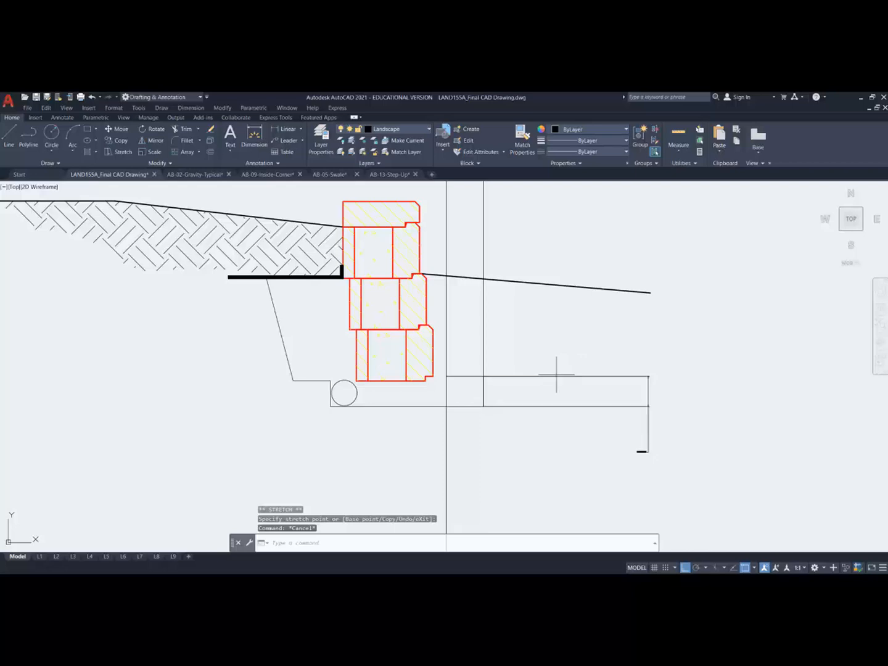
click(558, 377)
key(Escape)
click(474, 377)
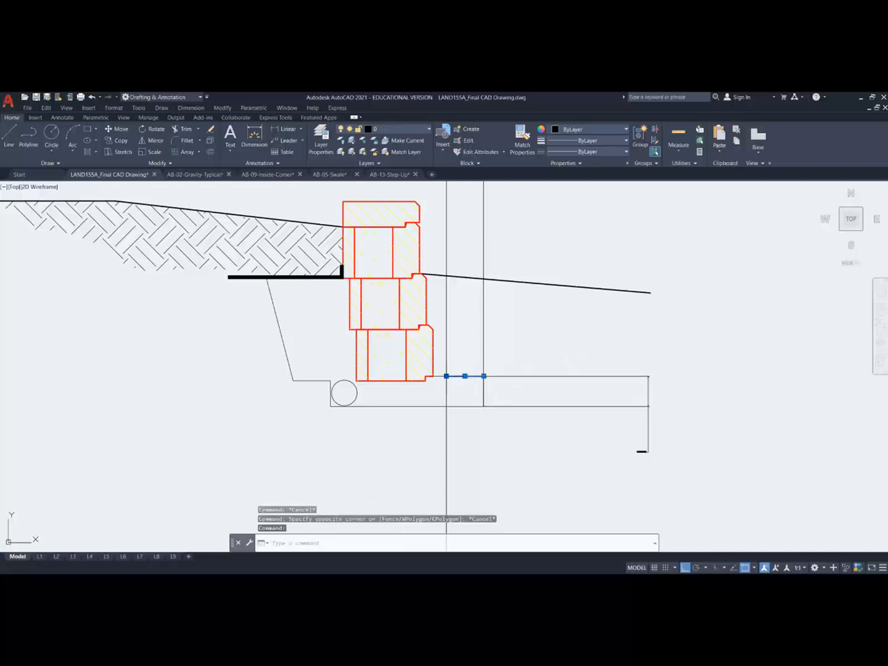
click(447, 375)
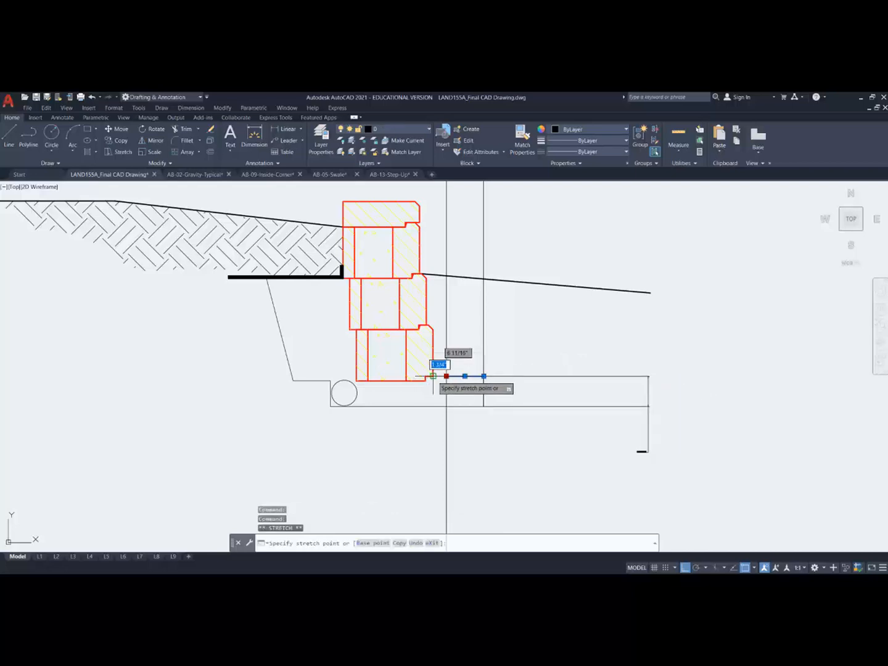
key(Escape)
key(Escape)
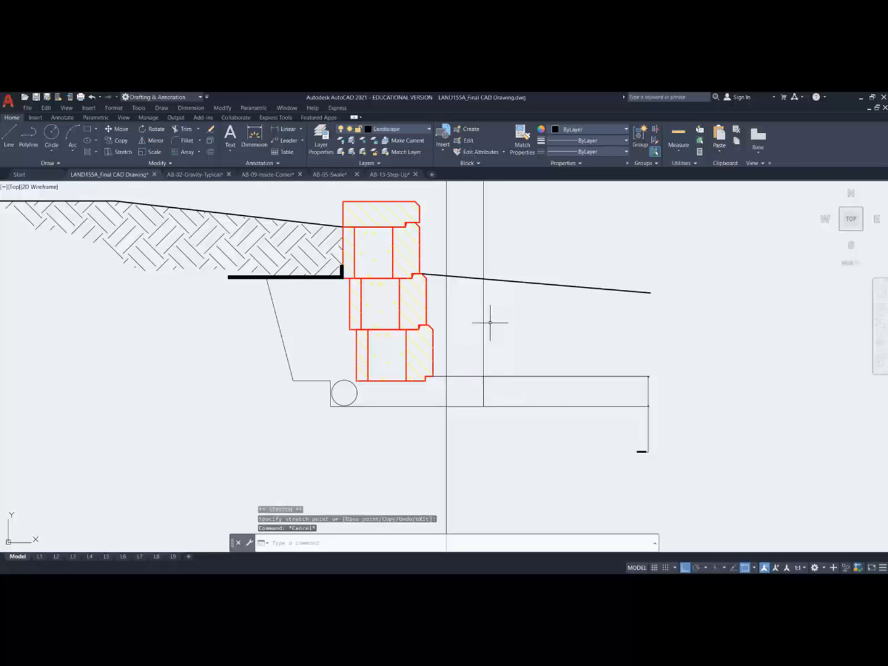
scroll(491, 322, down, 4)
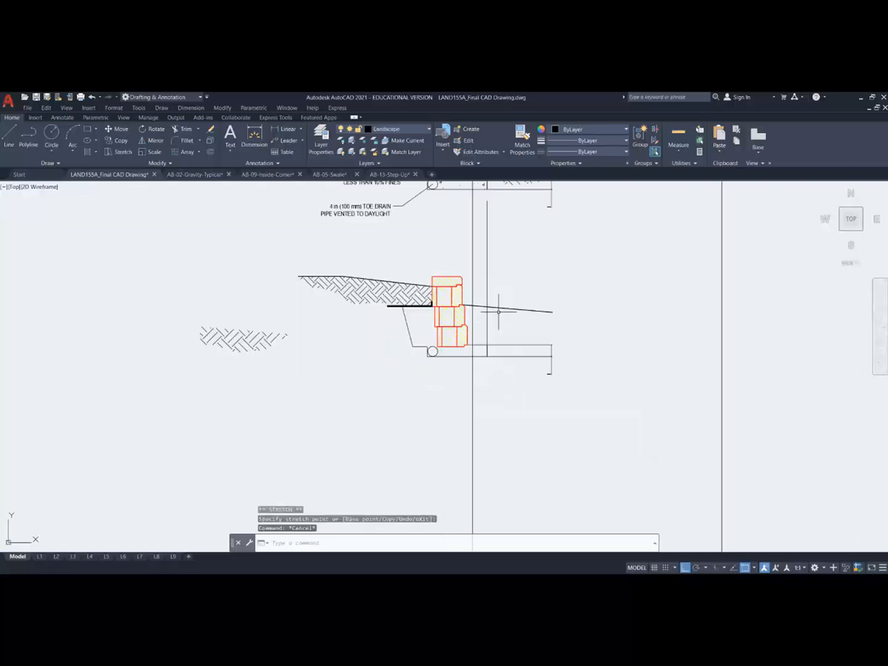
scroll(445, 297, up, 4)
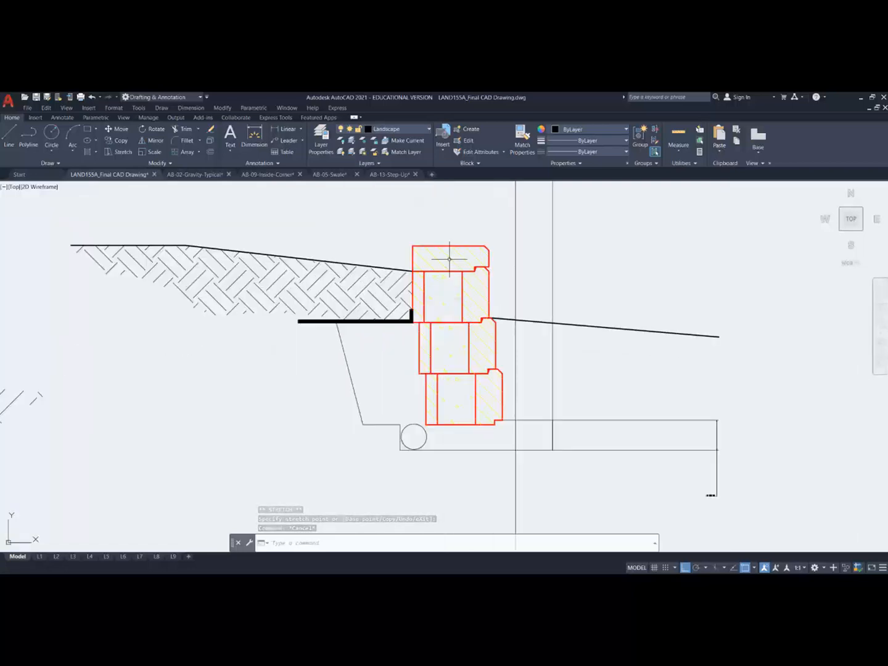
click(450, 259)
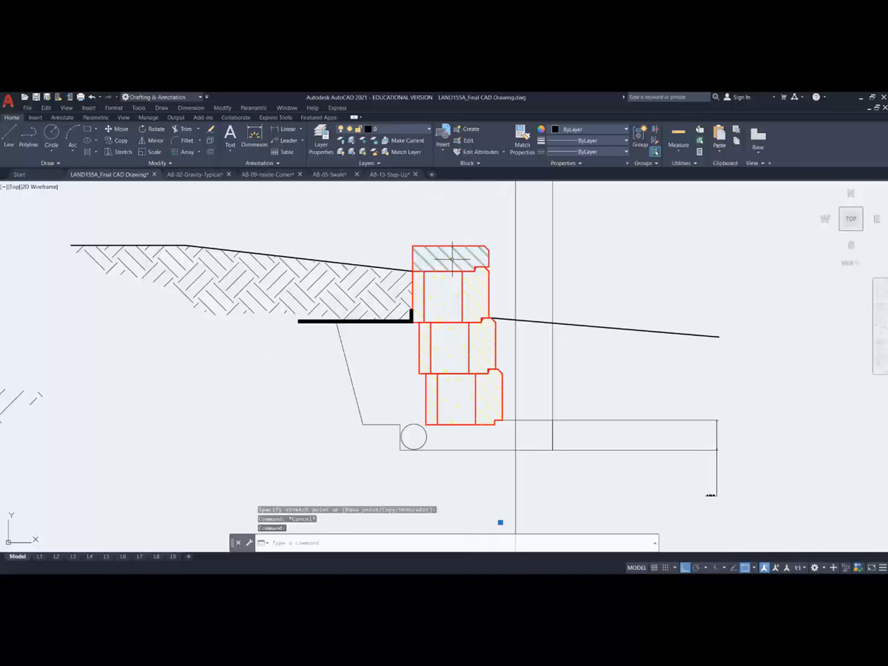
key(Delete)
click(472, 290)
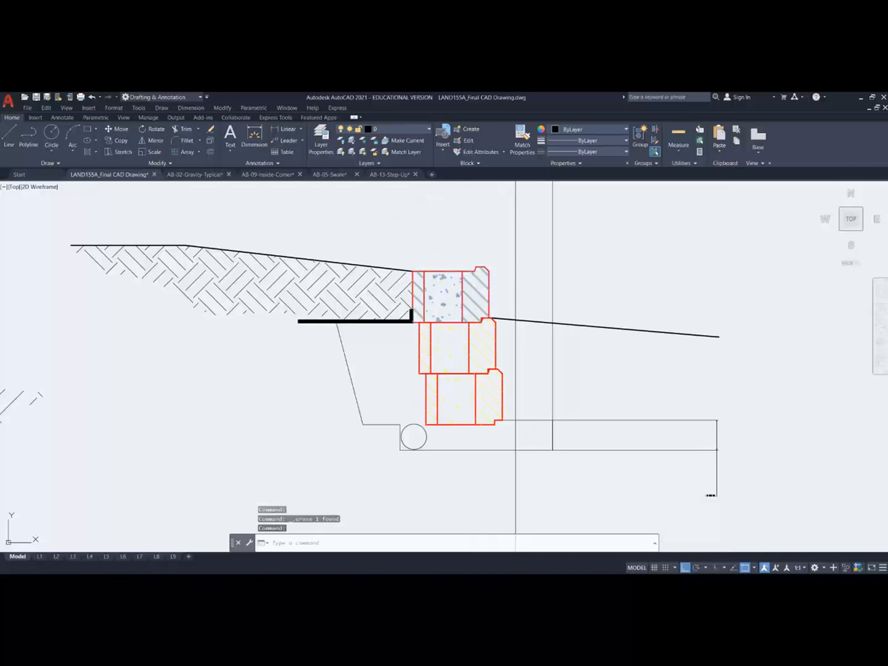
key(Delete)
key(ctrl+z)
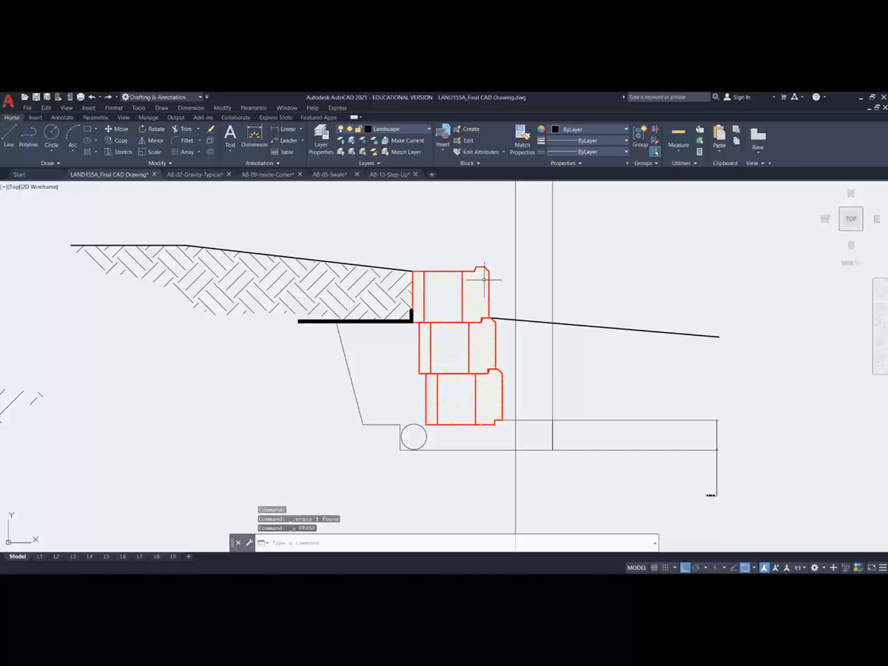
key(ctrl+z)
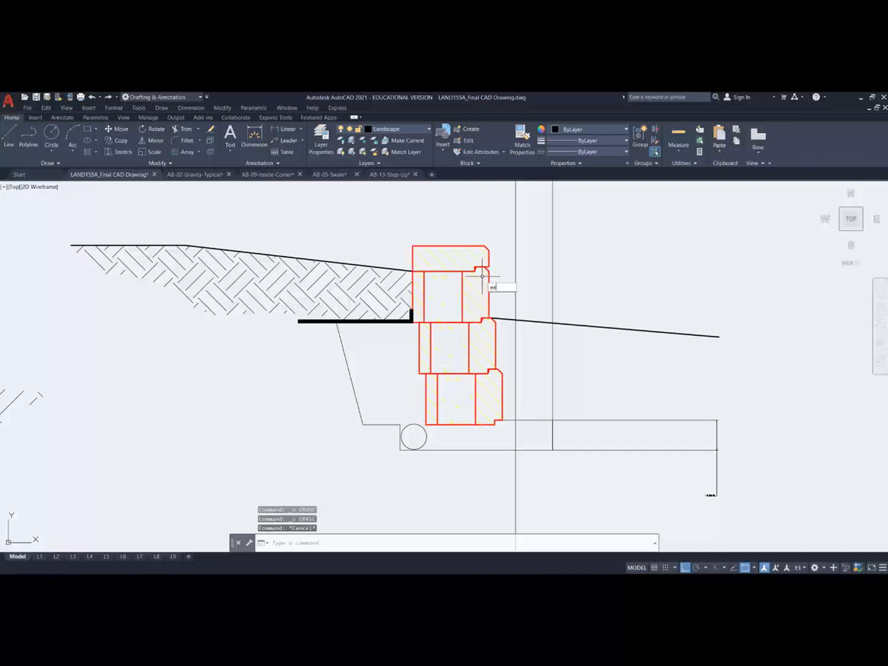
text(e)
key(Return)
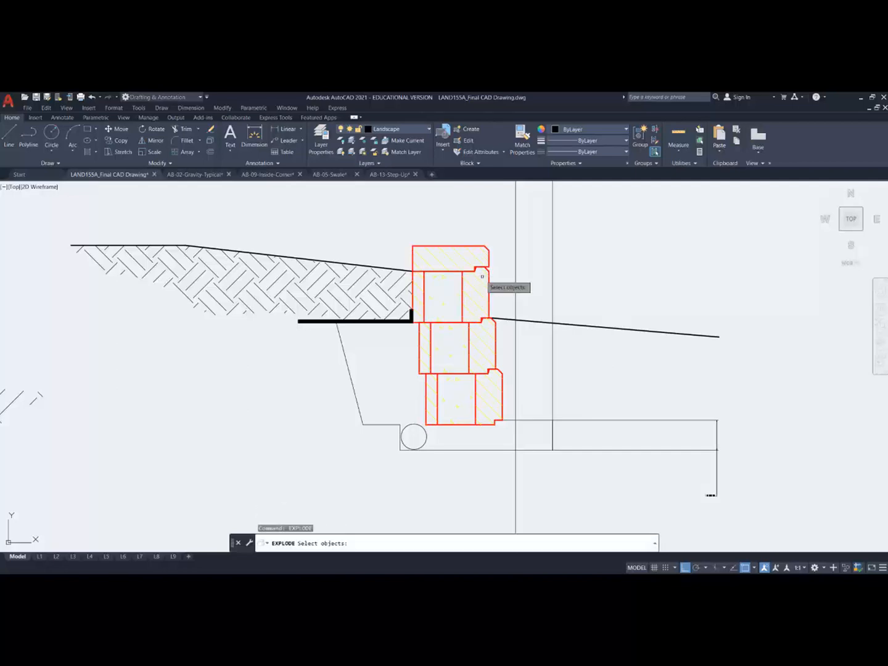
click(462, 390)
click(444, 275)
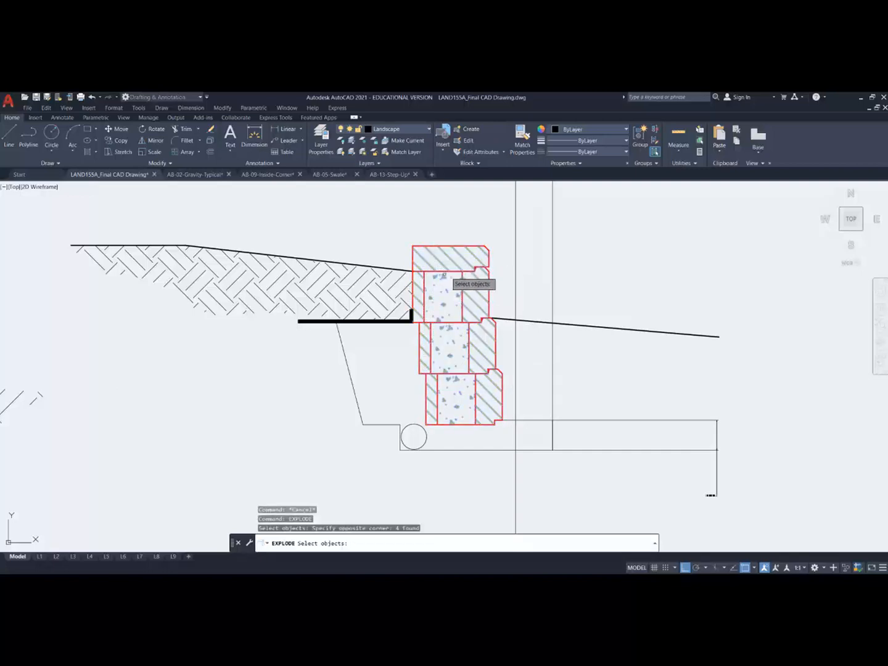
key(Escape)
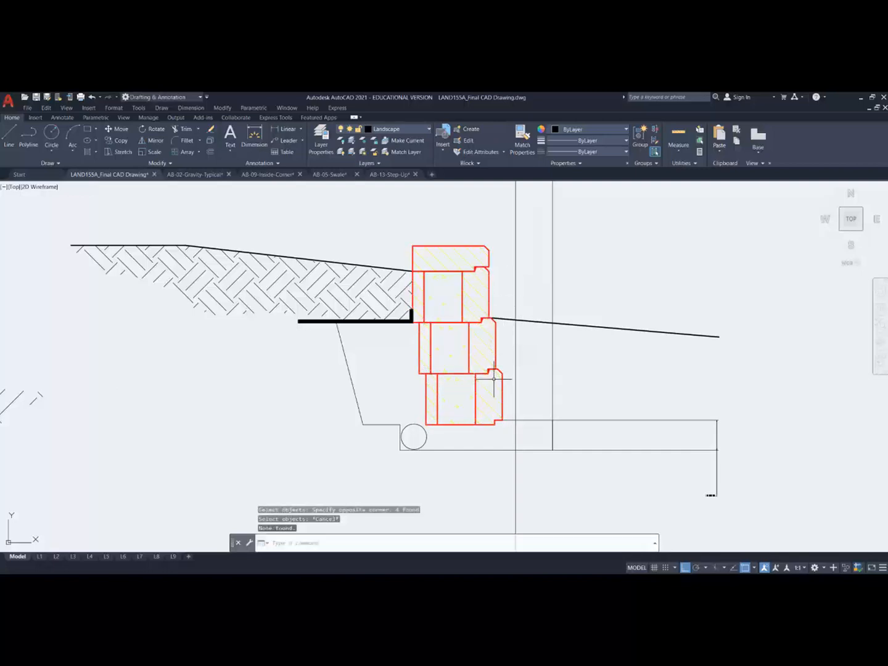
click(492, 380)
key(Delete)
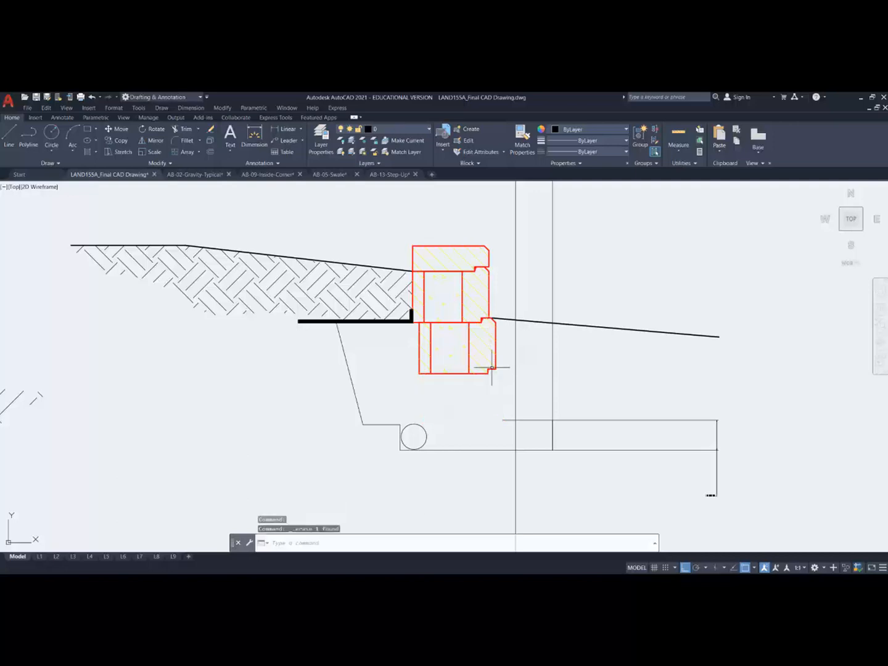
key(ctrl+z)
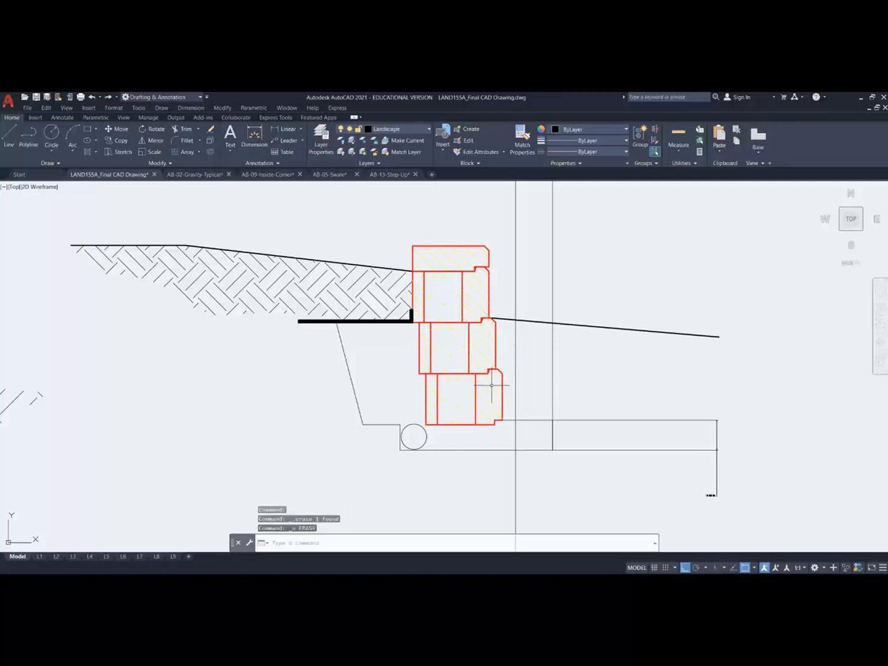
key(Escape)
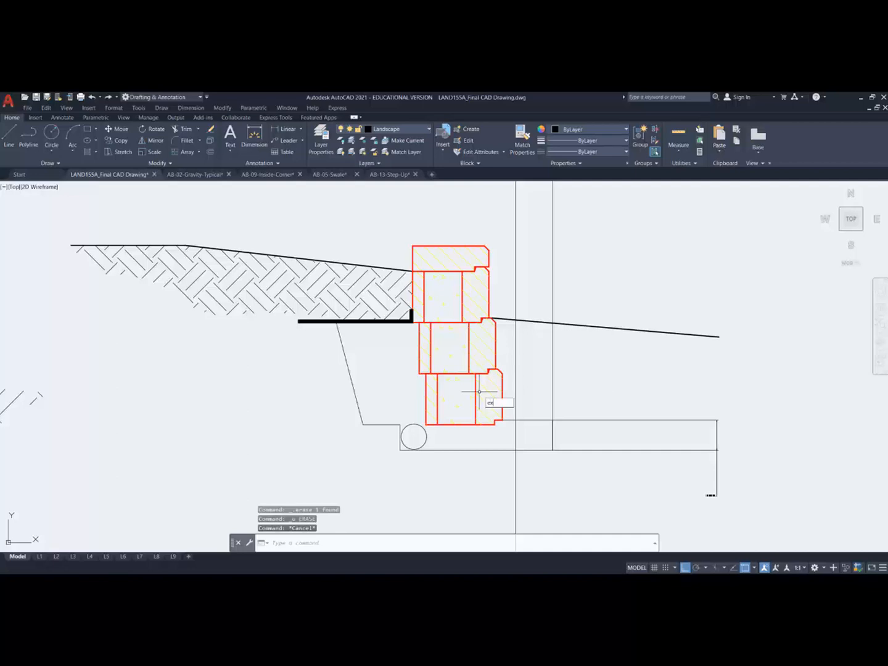
Step: Explode the cap and the three full blocks of the copied wall section into separate lines and hatches
text(explode)
key(Return)
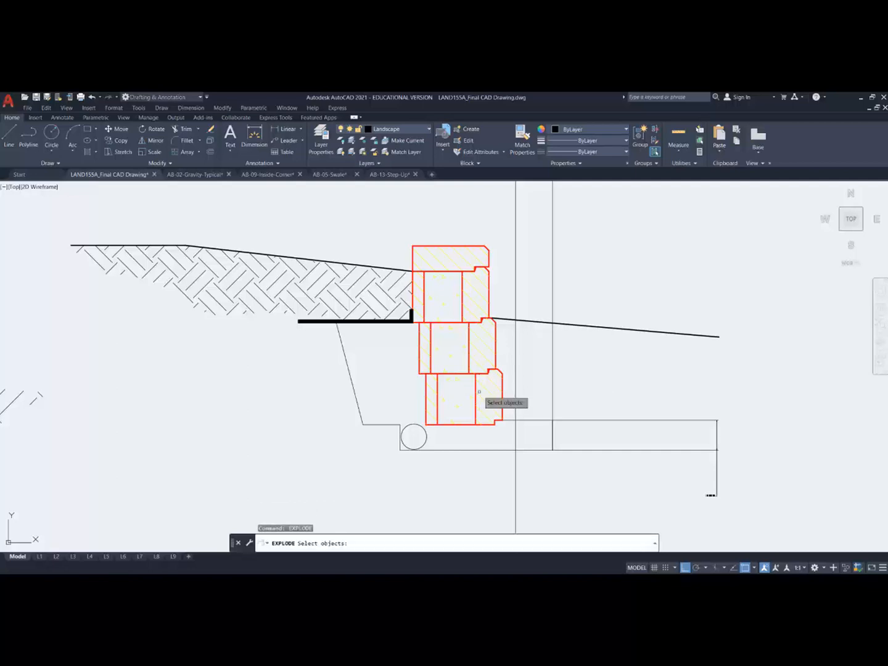
click(469, 430)
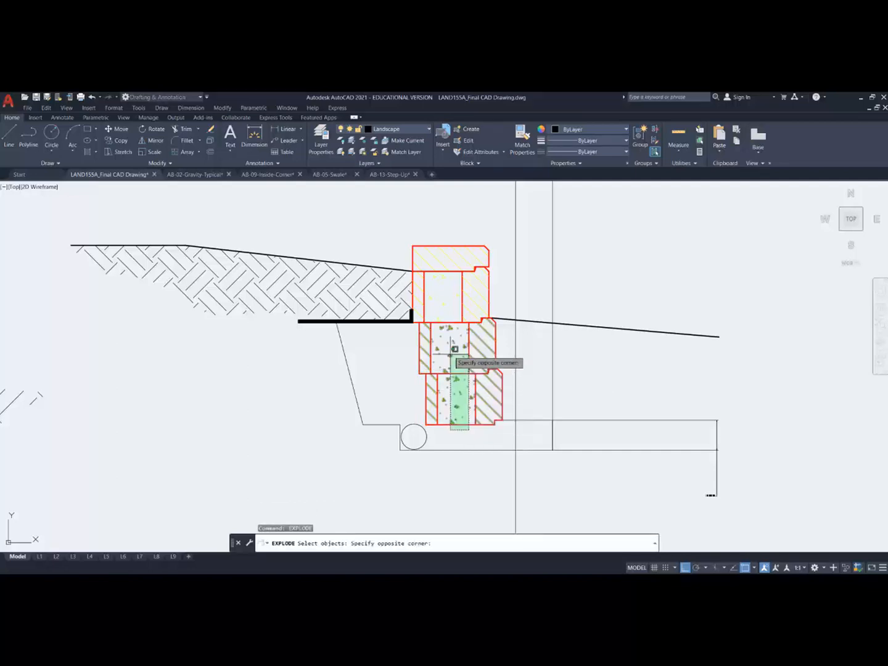
click(449, 242)
key(Return)
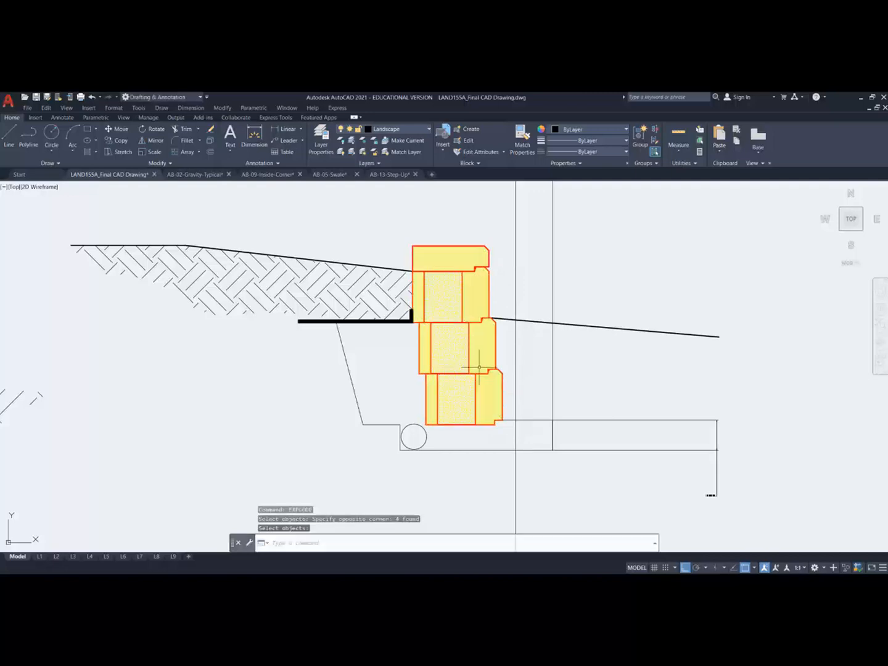
Step: Erase the diagonal and core fill hatches from the two lower blocks of the copied wall
click(488, 397)
key(Delete)
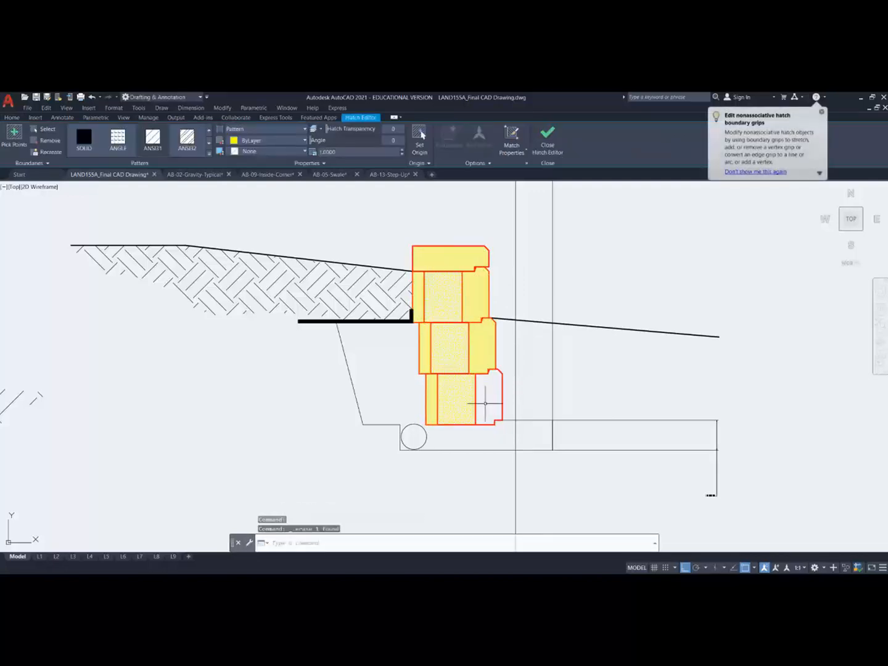
click(434, 398)
key(Delete)
click(440, 354)
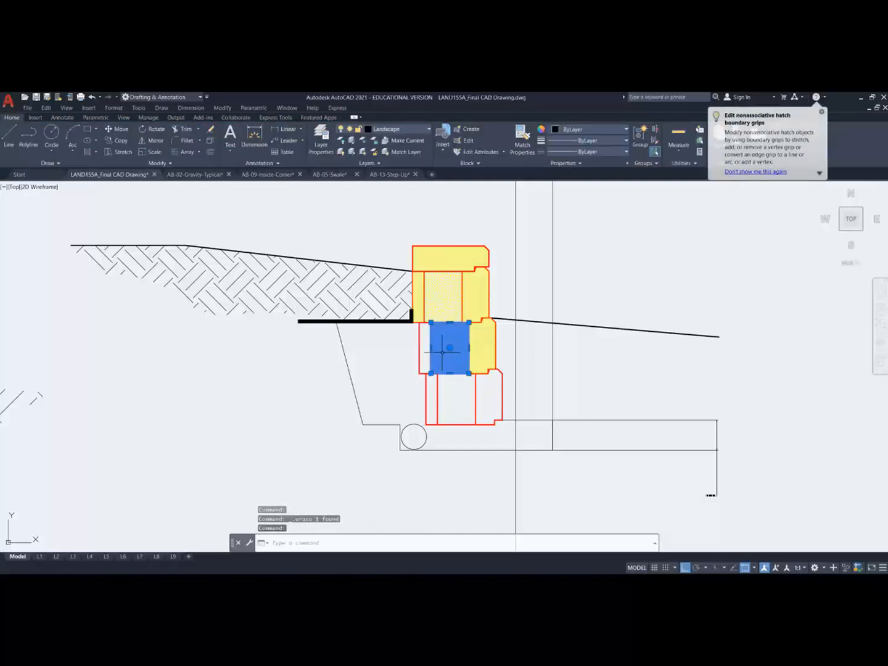
key(Delete)
click(485, 340)
key(Delete)
Step: Erase the remaining hatches from the uppermost full block and the cap of the copied wall
click(473, 309)
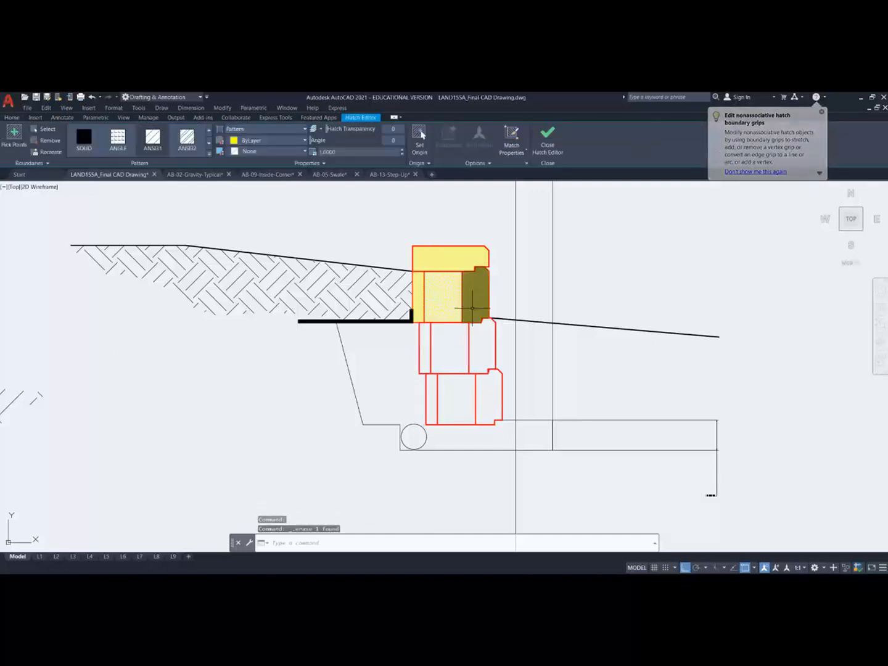
key(Delete)
click(448, 291)
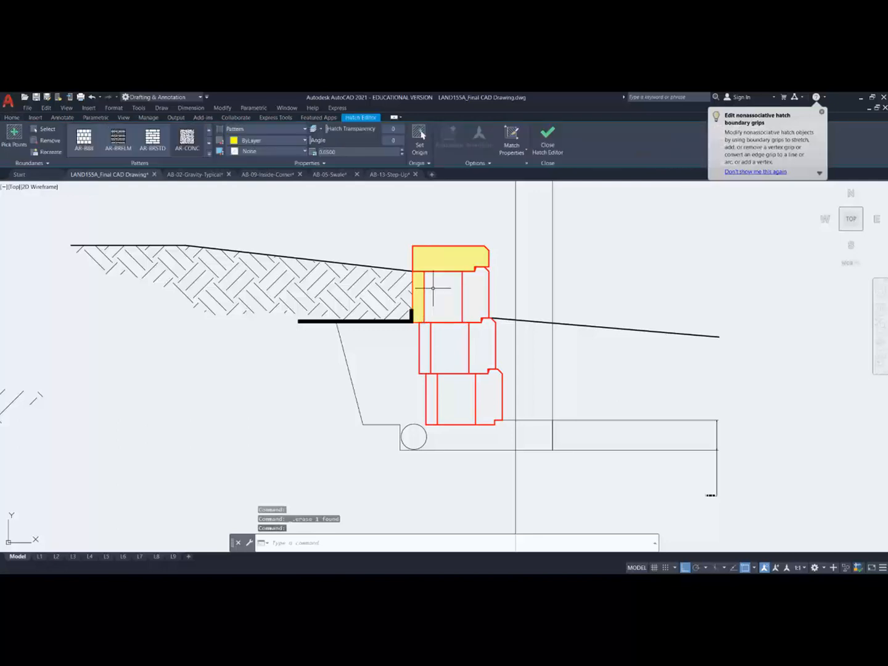
key(Delete)
click(416, 295)
key(Delete)
click(445, 258)
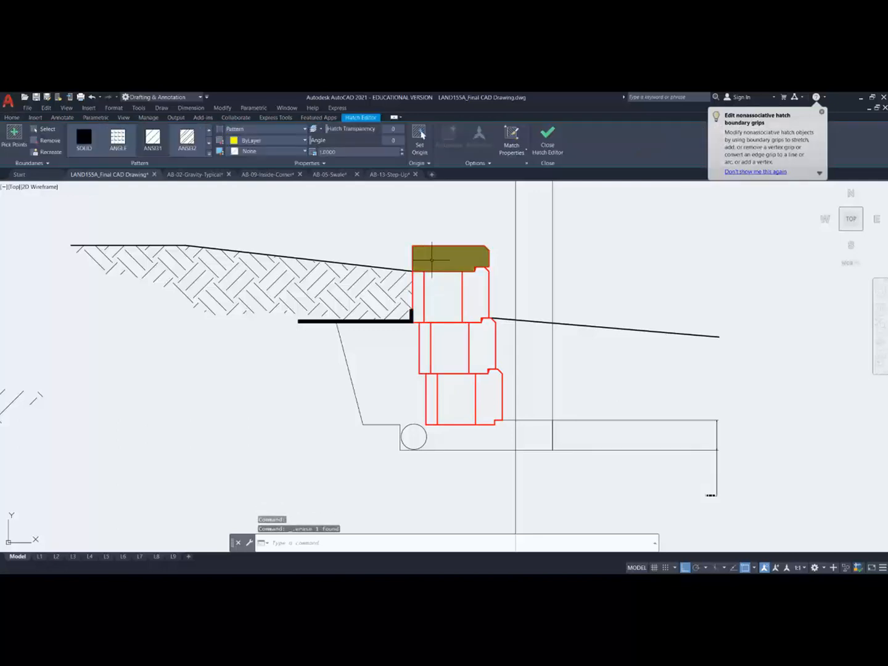
key(Delete)
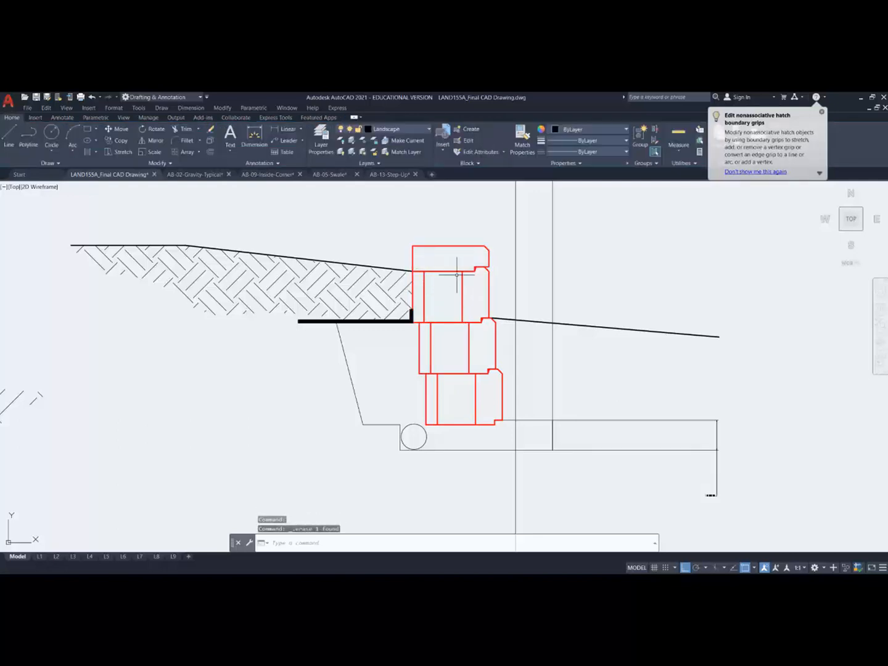
click(470, 294)
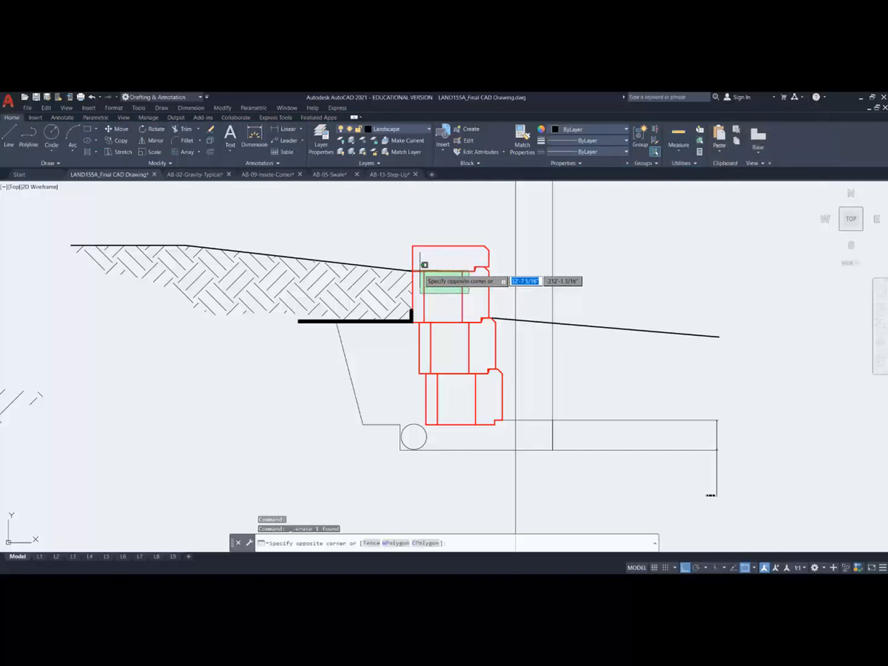
click(423, 265)
key(Escape)
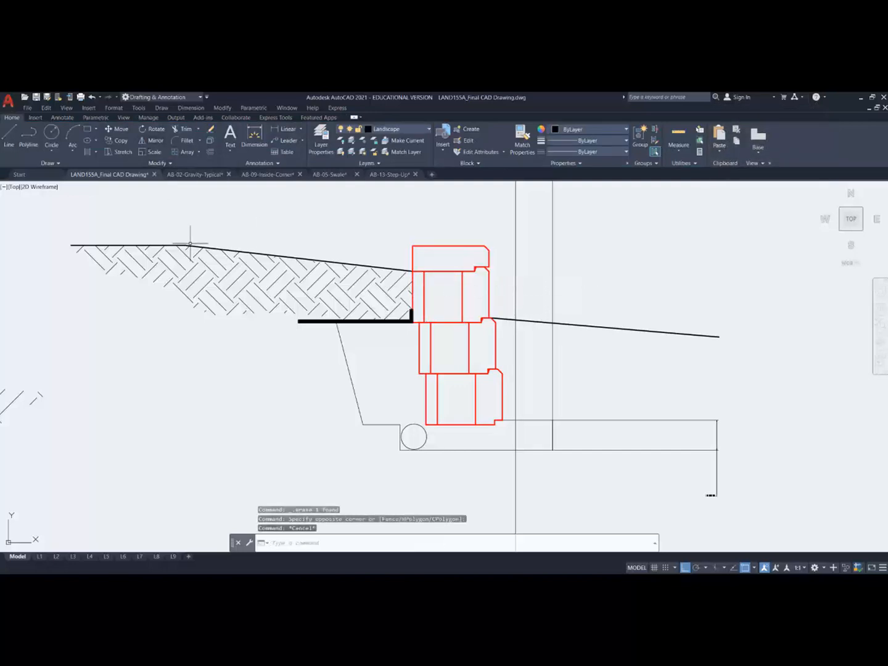
key(Return)
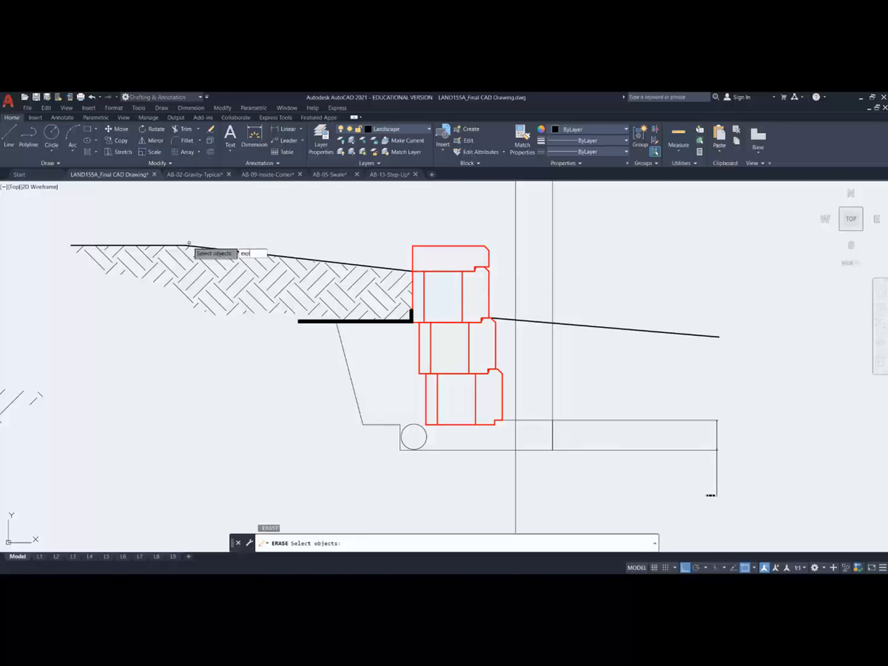
text(explode)
key(Return)
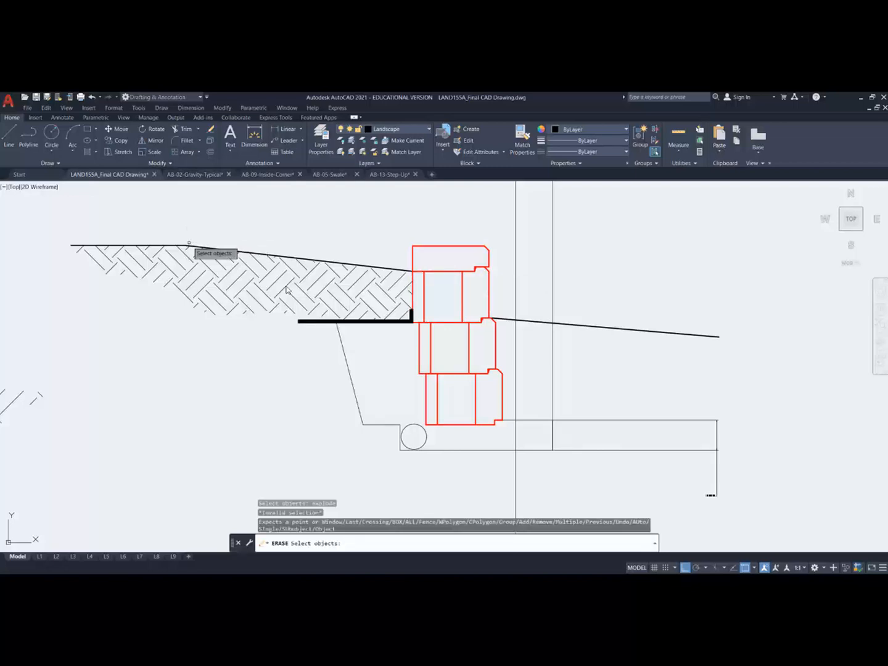
click(457, 430)
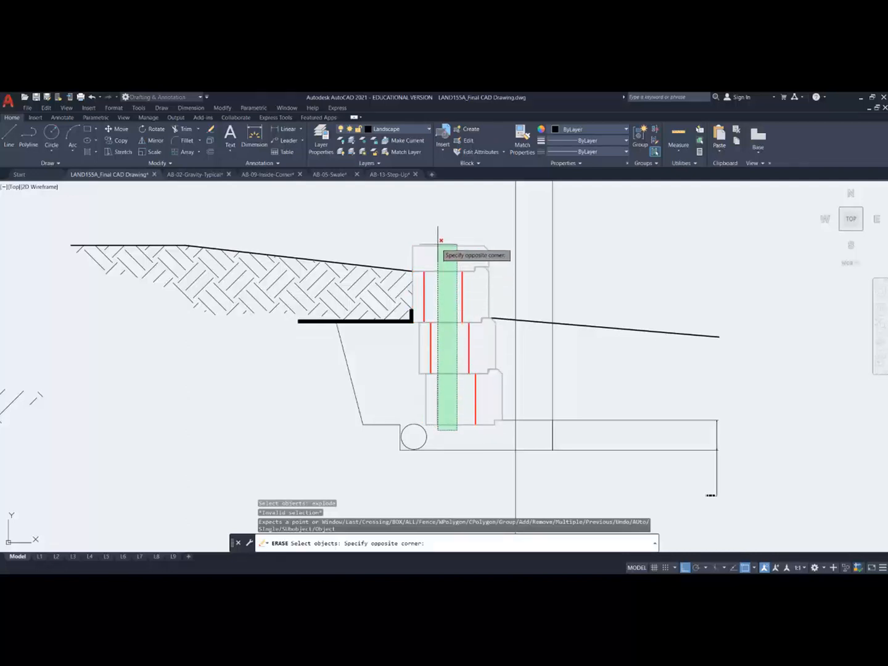
key(Escape)
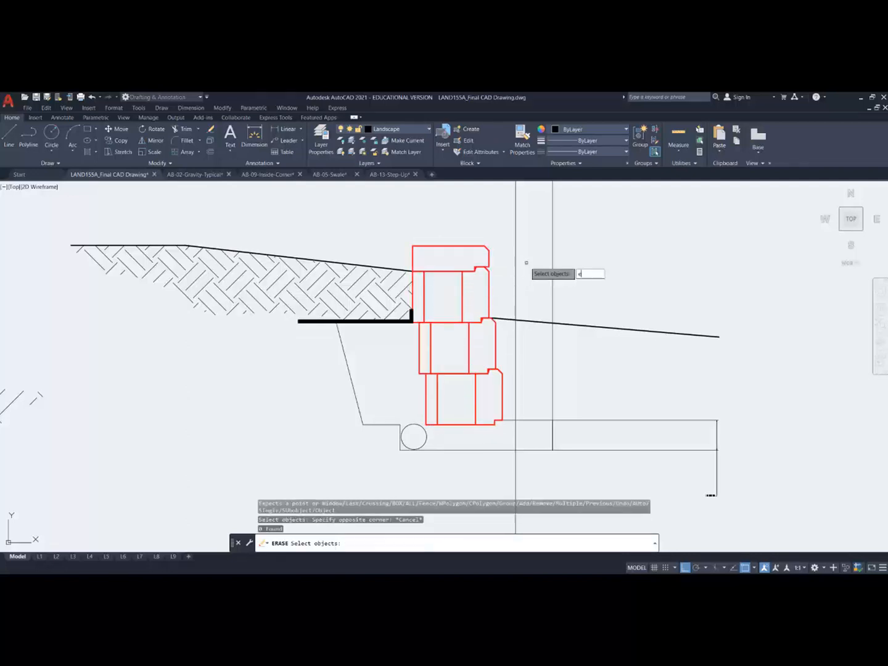
key(Escape)
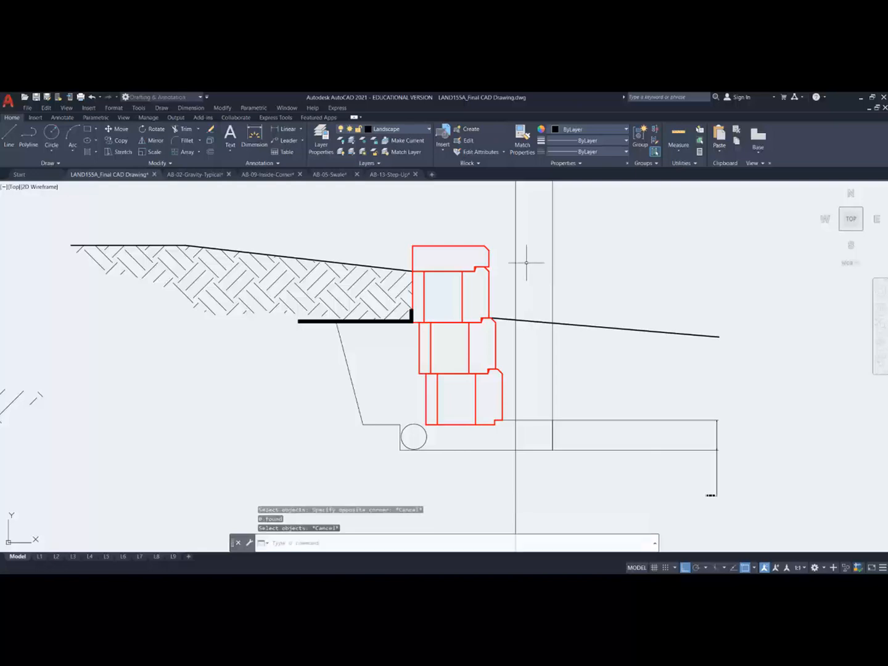
click(447, 270)
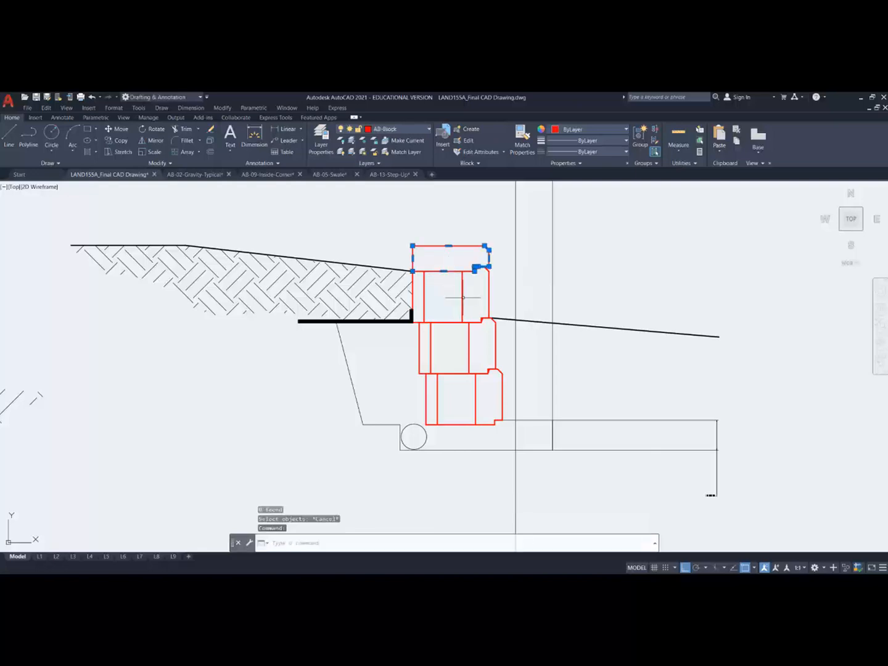
scroll(457, 286, up, 4)
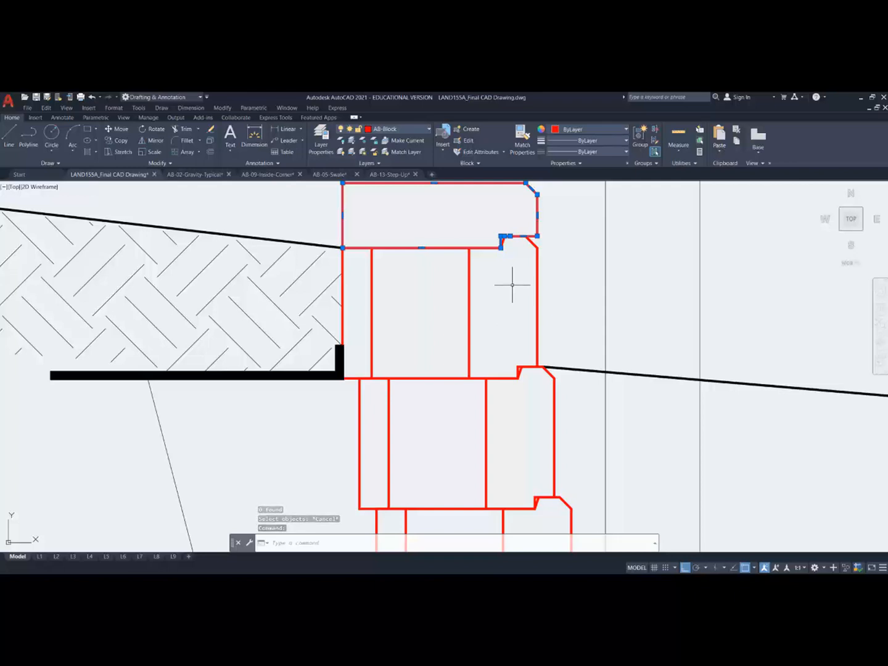
key(Escape)
scroll(513, 284, down, 2)
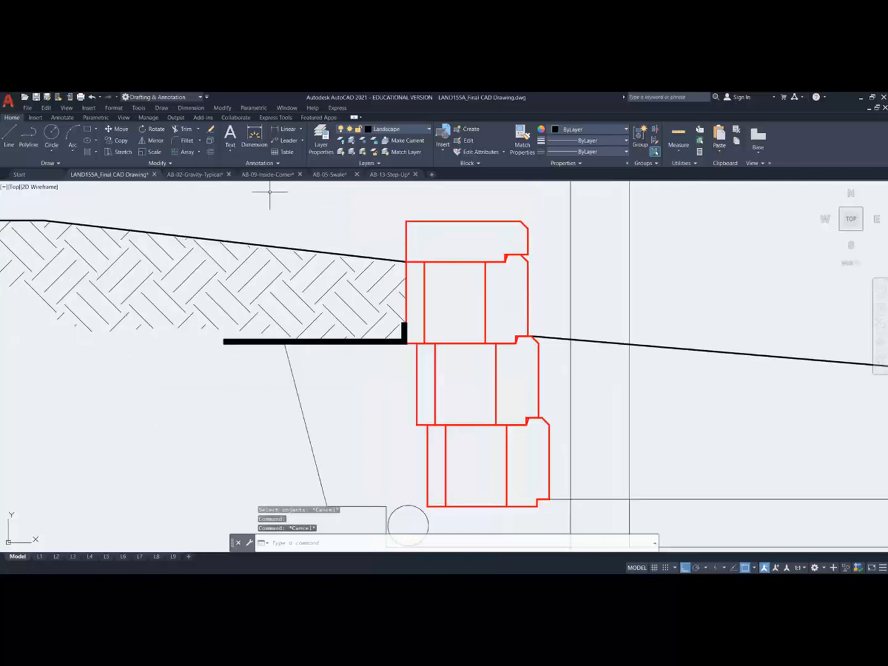
Step: Try to trim the internal lines of the copied wall, using the four block outlines as cutting edges
click(182, 130)
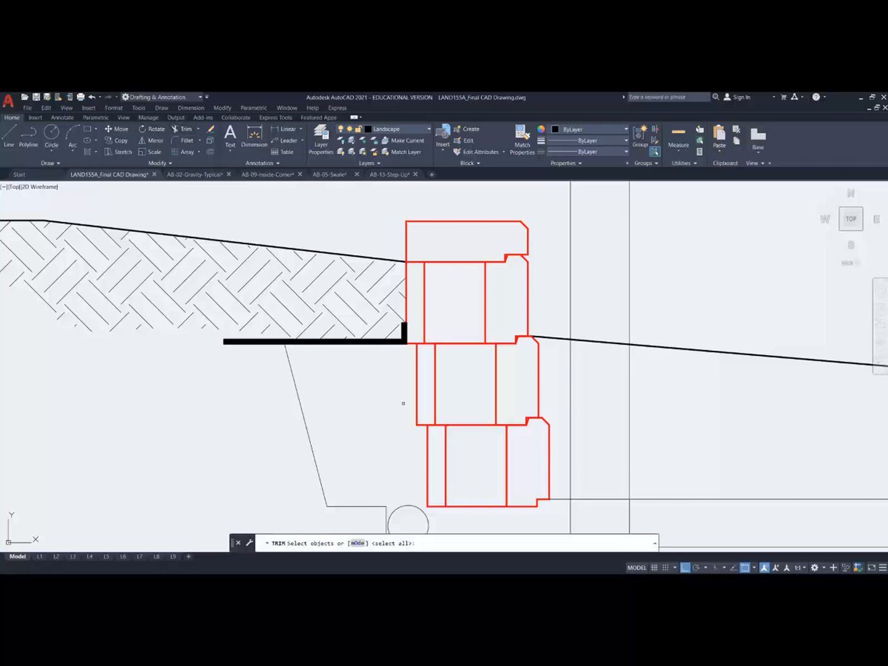
click(484, 511)
click(451, 210)
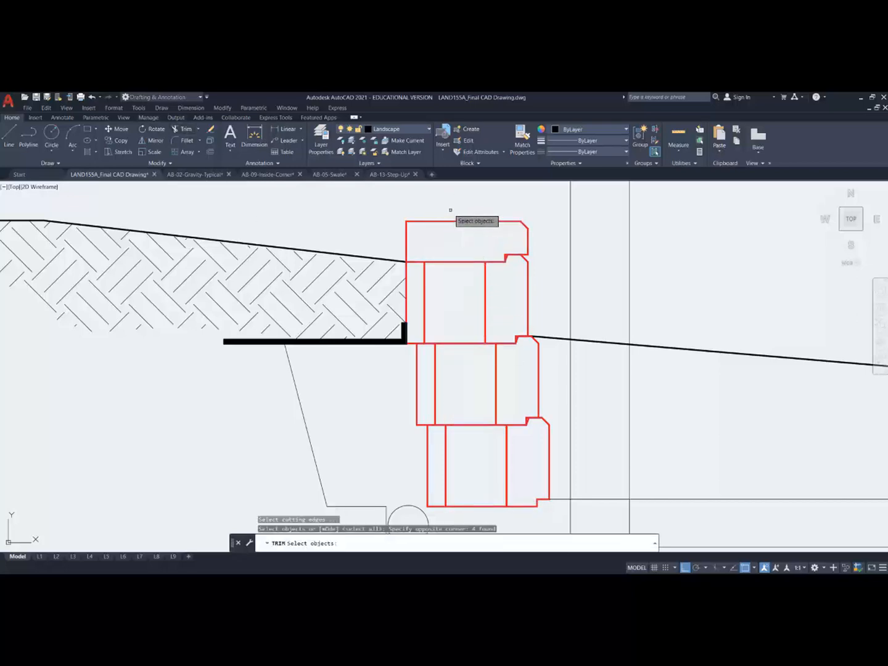
key(Return)
key(Escape)
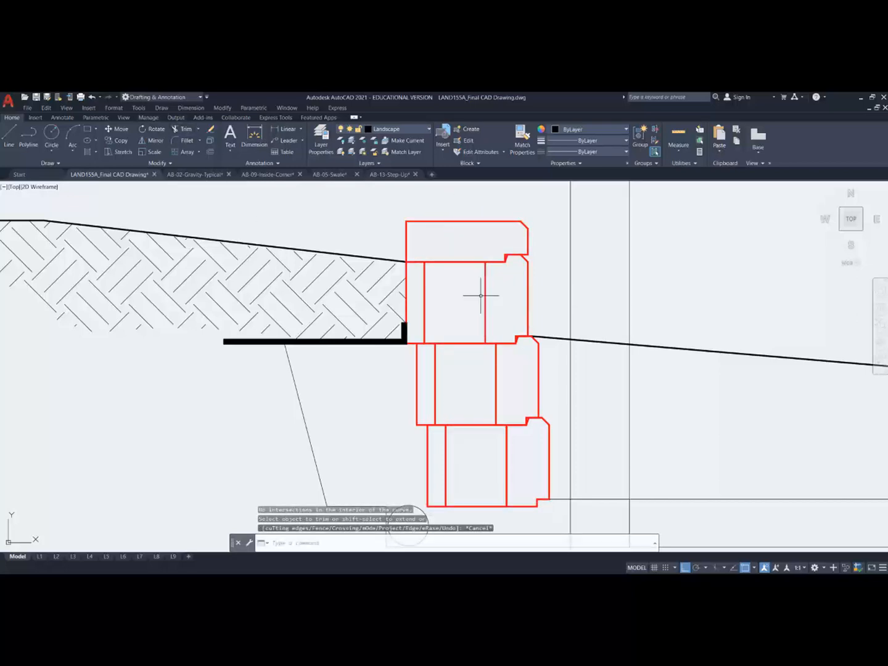
Step: Erase the vertical core line nearest the front face inside the uppermost full block
click(485, 295)
key(Delete)
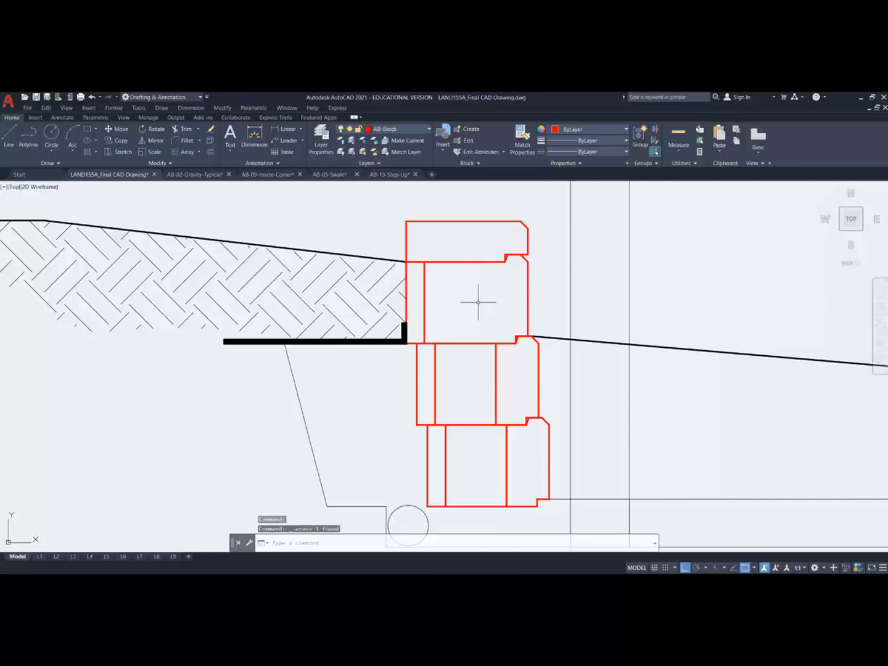
Step: Erase the remaining vertical core lines from the three full blocks of the copied wall
click(425, 298)
key(Delete)
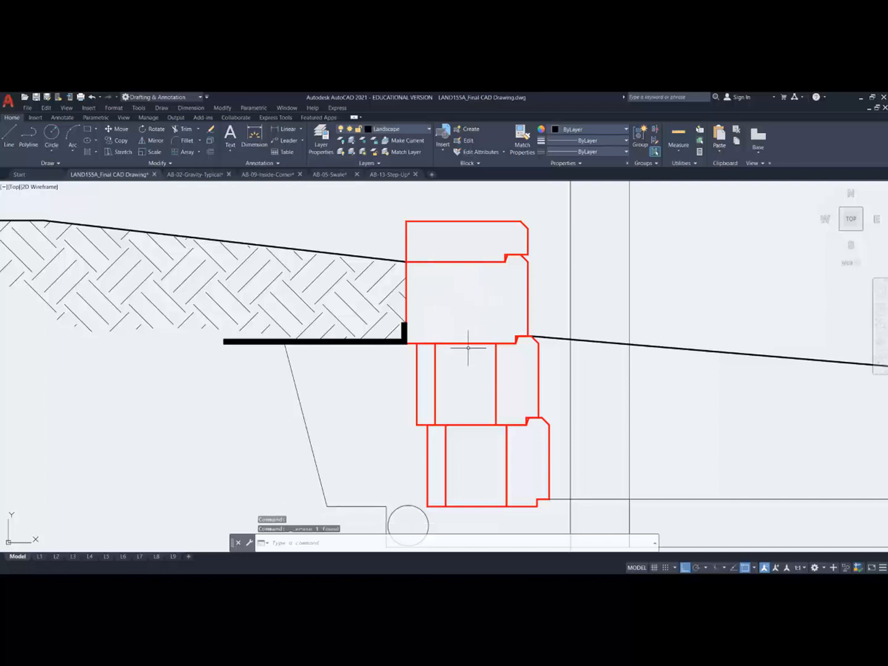
click(498, 356)
key(Delete)
click(435, 368)
key(Delete)
click(505, 444)
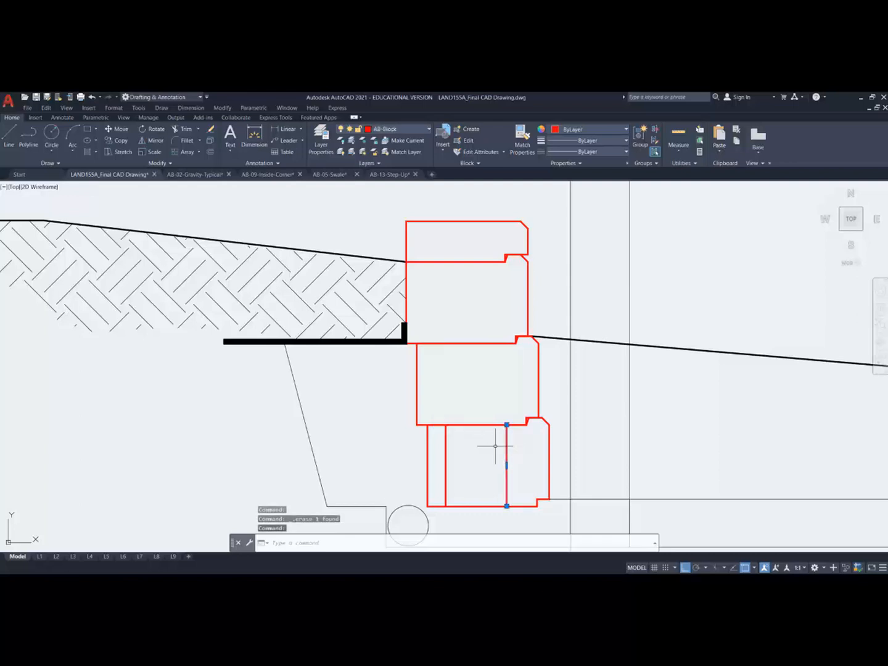
key(Delete)
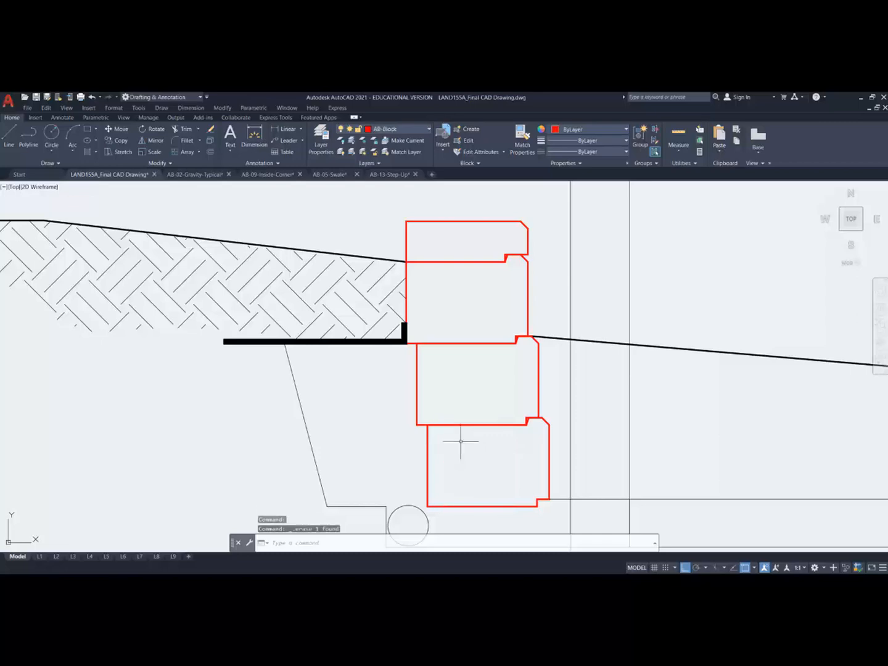
Step: Copy the two green grade lines from the wall elevation to the shorter section, placing them at the cap joint on the wall's back face
scroll(460, 444, down, 10)
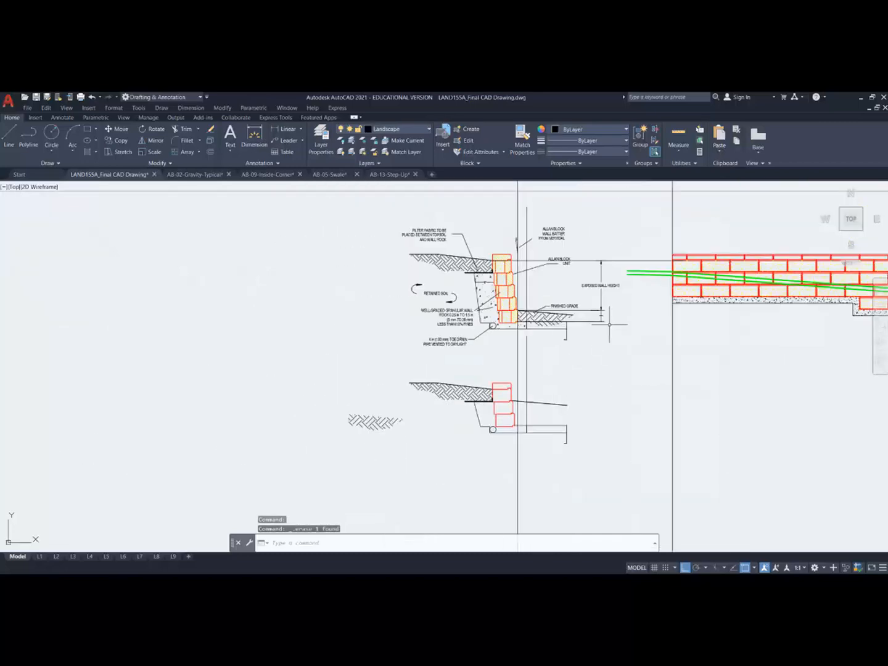
click(119, 141)
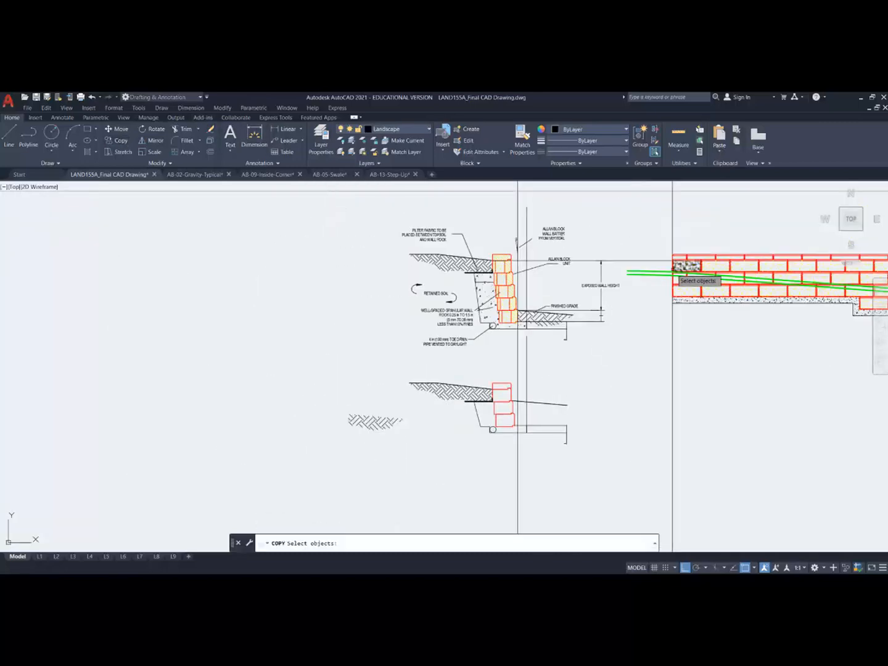
click(660, 282)
click(646, 257)
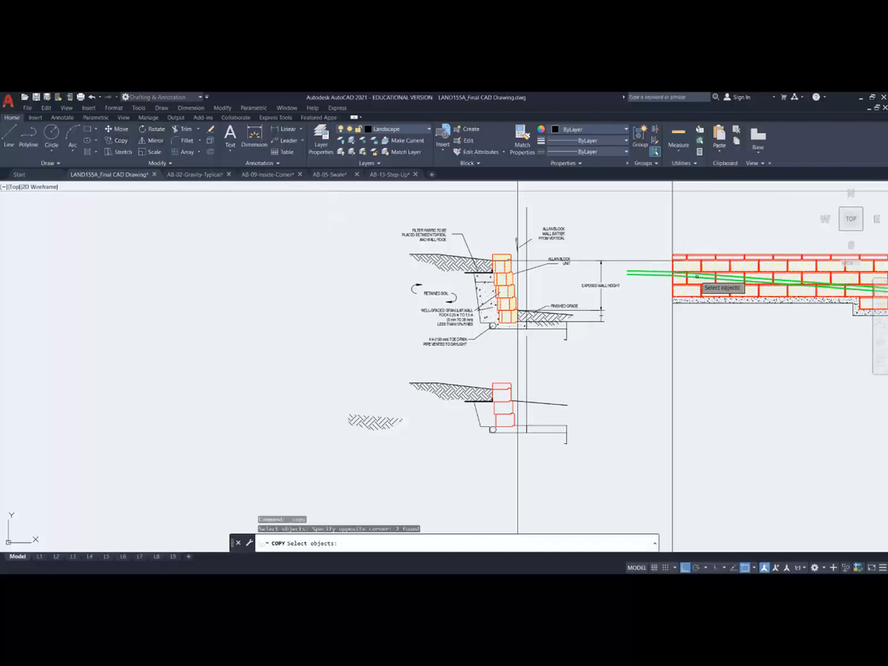
scroll(636, 259, up, 4)
key(Return)
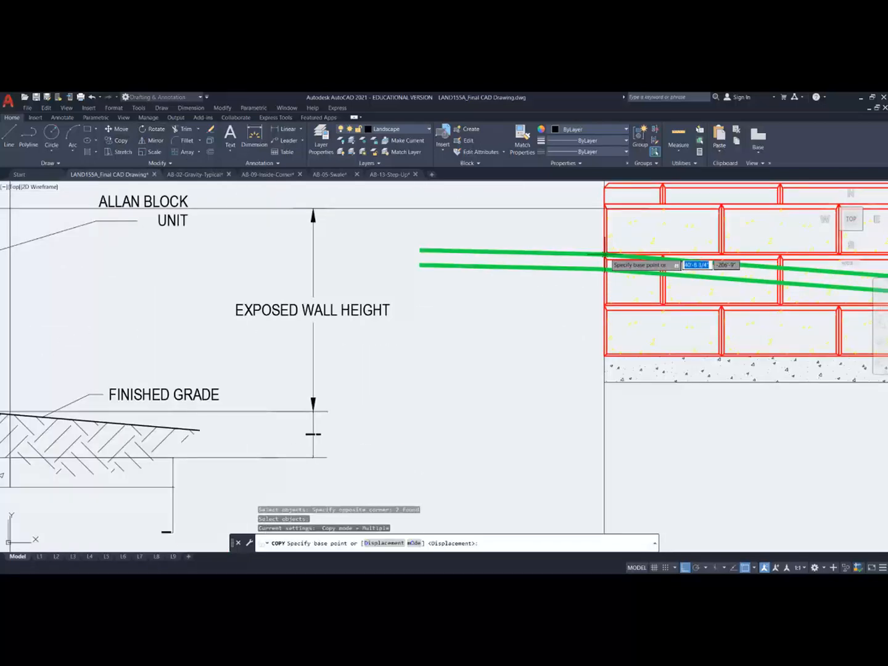
click(616, 258)
scroll(624, 291, down, 5)
scroll(500, 386, up, 5)
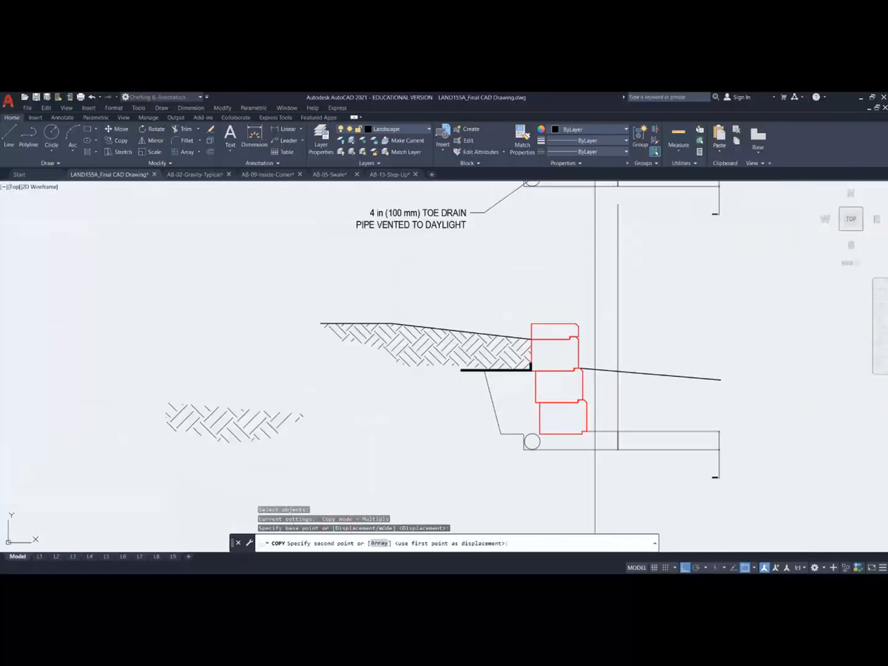
click(553, 311)
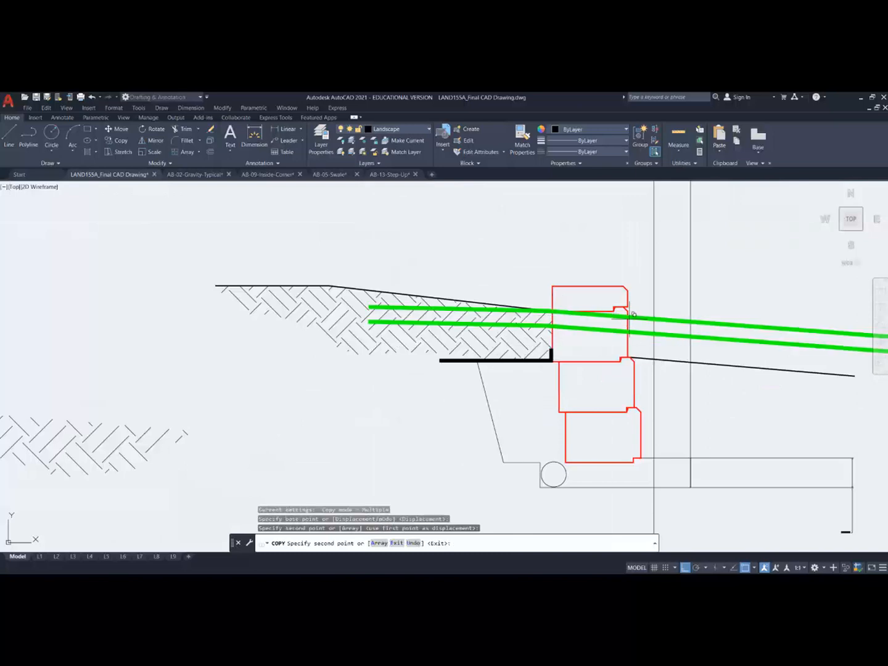
key(Escape)
Step: Erase the soil hatch with its black surface line and the thick filter fabric line behind the copied wall
click(352, 364)
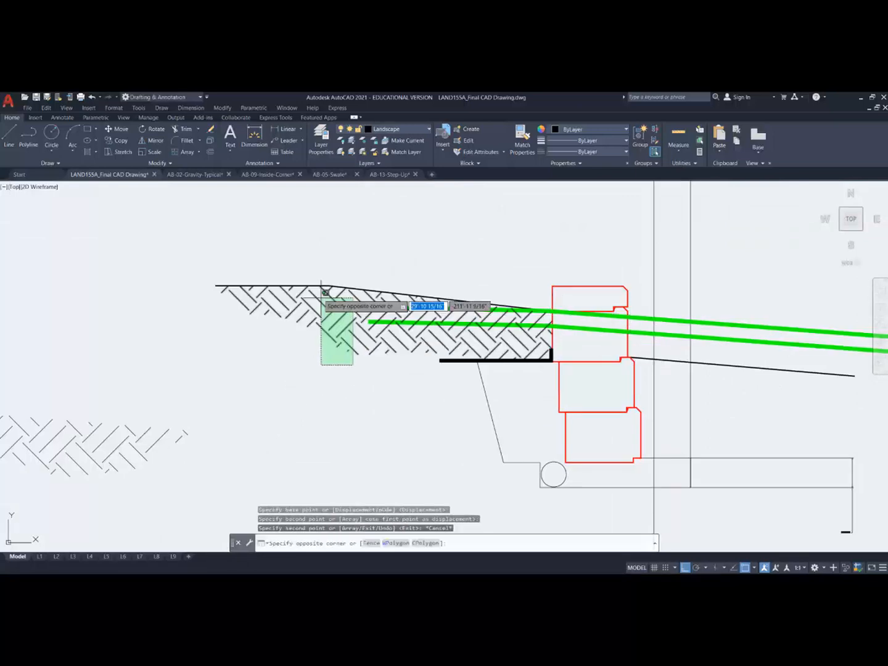
click(310, 261)
key(Delete)
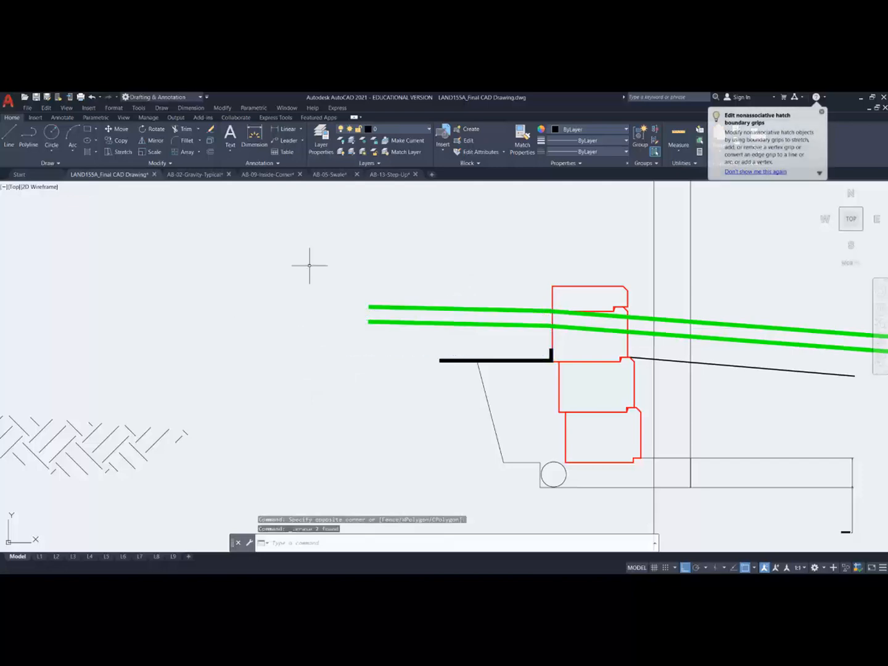
click(531, 365)
click(515, 353)
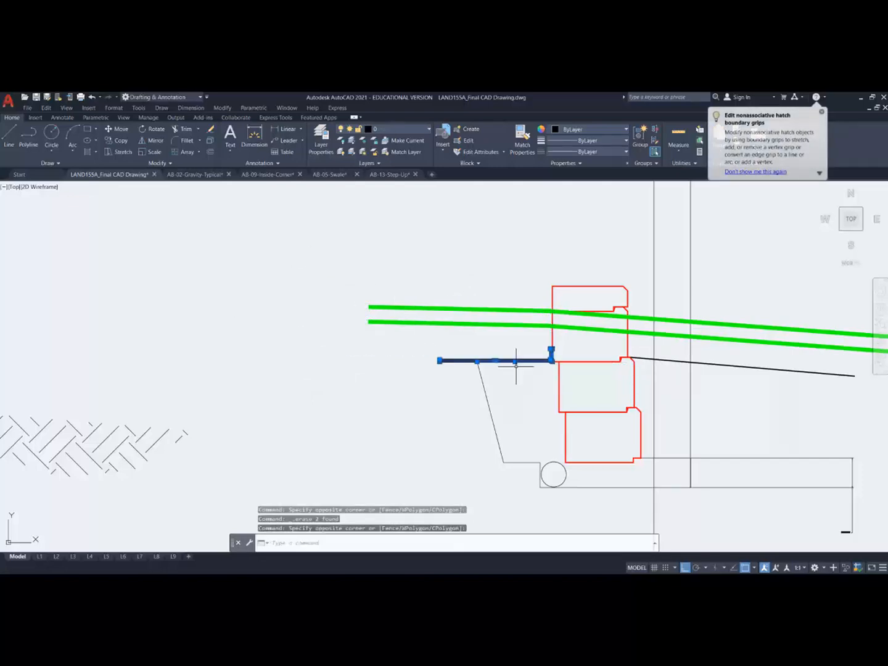
key(Delete)
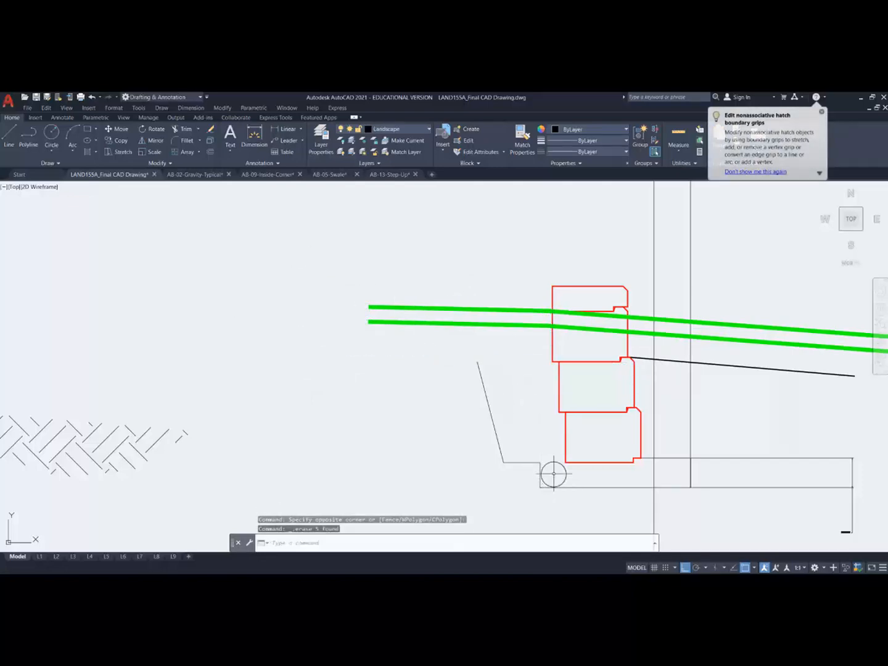
Step: Extend the sloped excavation line behind the copied wall up to the lower green grade line
click(482, 372)
mouse_move(476, 363)
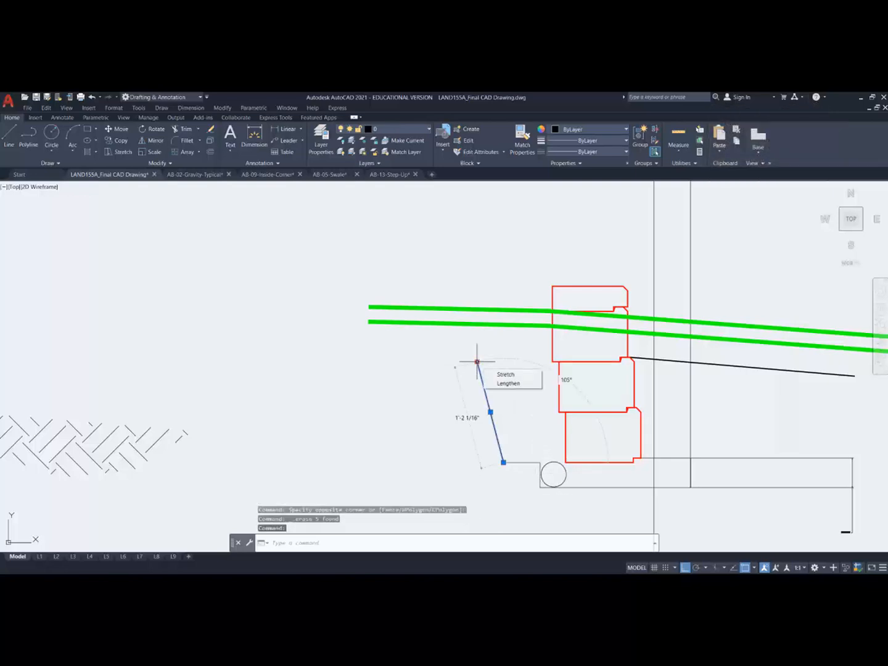
key(Escape)
click(182, 130)
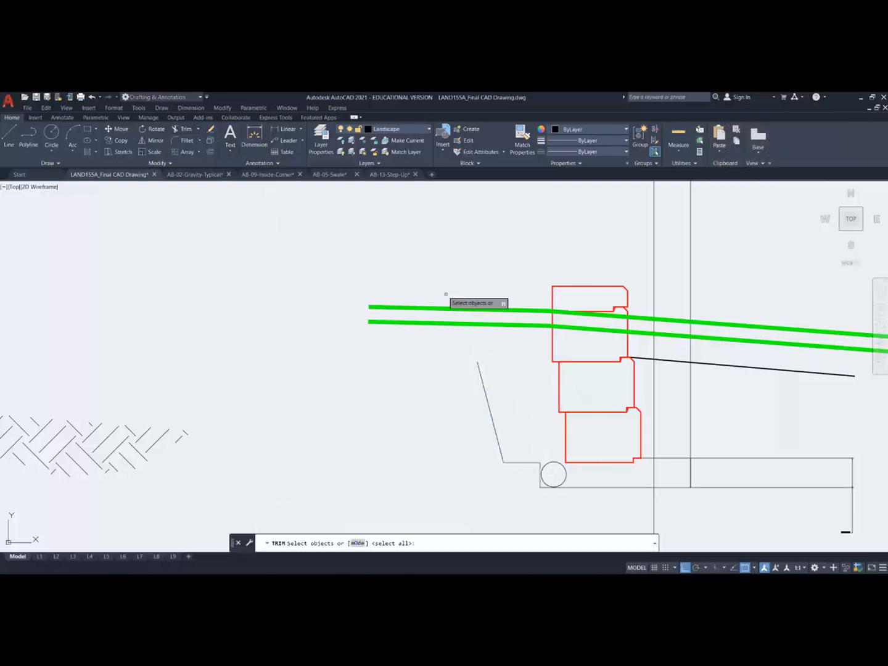
key(Escape)
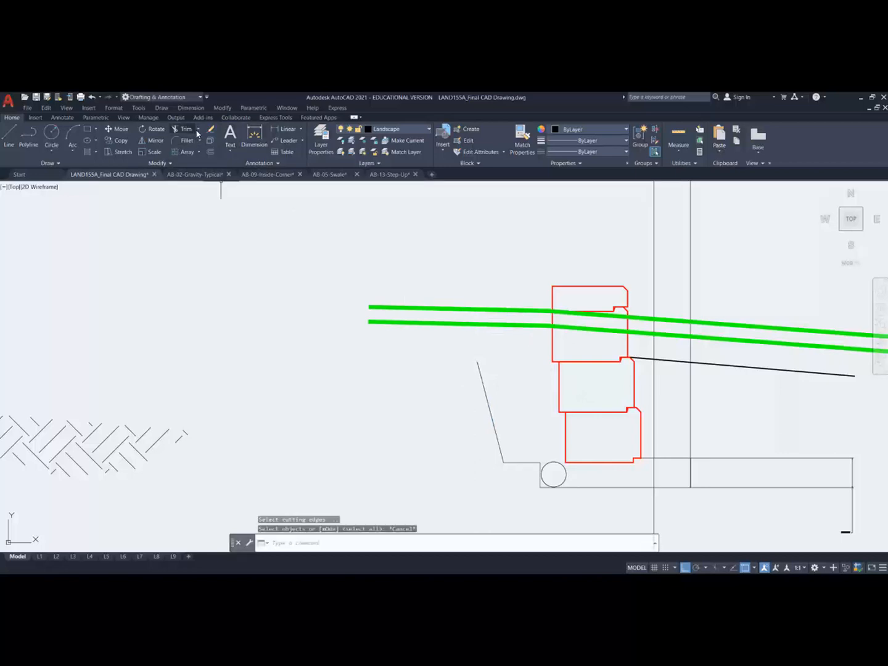
click(198, 129)
click(200, 162)
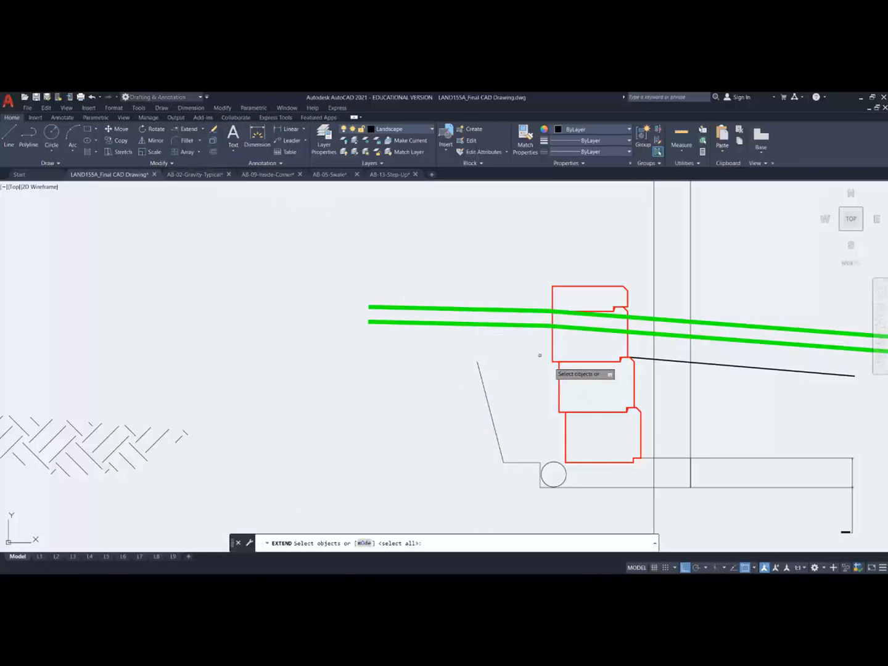
click(479, 320)
key(Return)
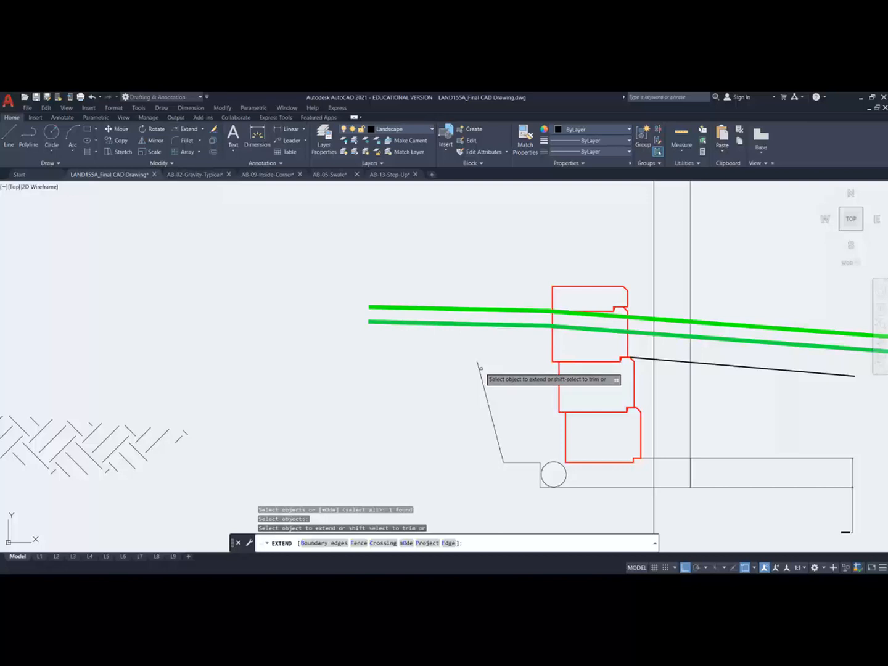
click(480, 369)
key(Escape)
Step: Examine how the two copied grade lines run across the shorter wall section and past its front face
scroll(494, 365, down, 3)
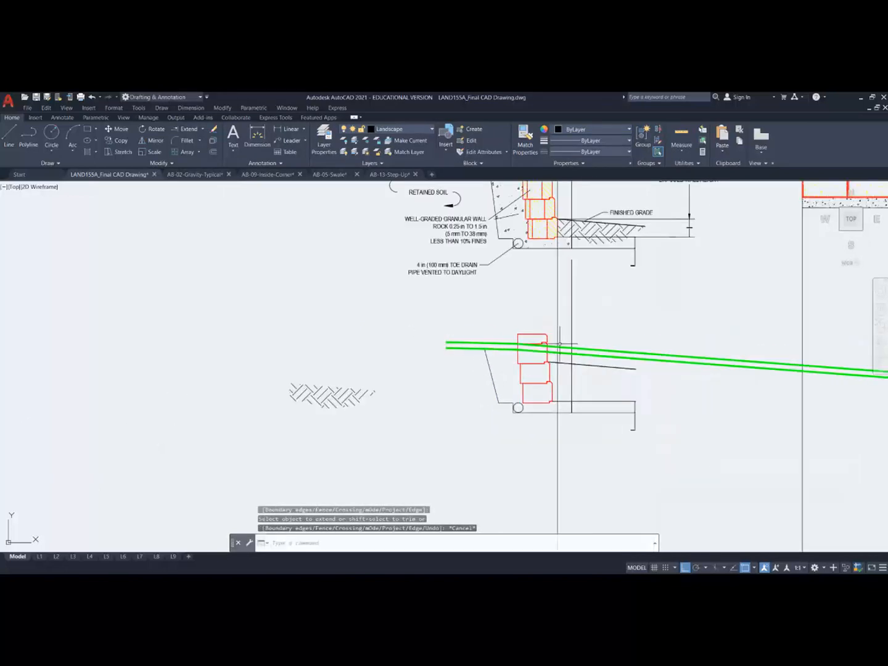
middle_drag(531, 395, 457, 414)
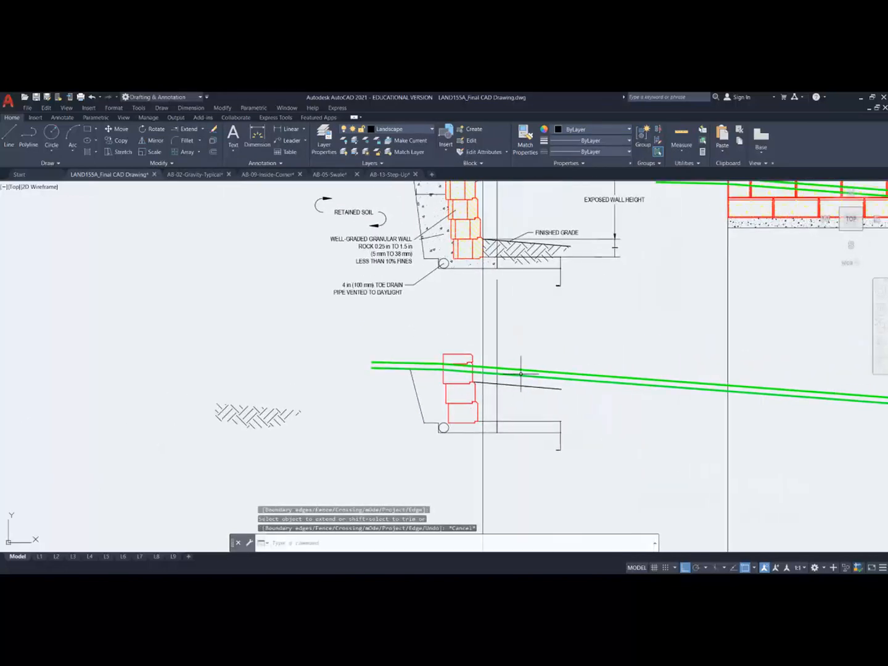
scroll(522, 358, down, 2)
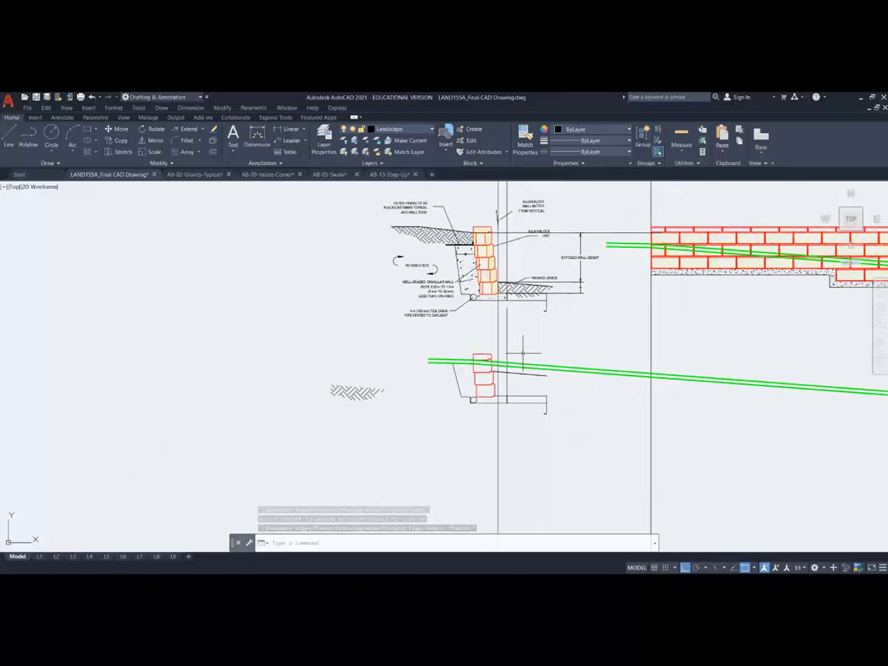
scroll(524, 354, up, 5)
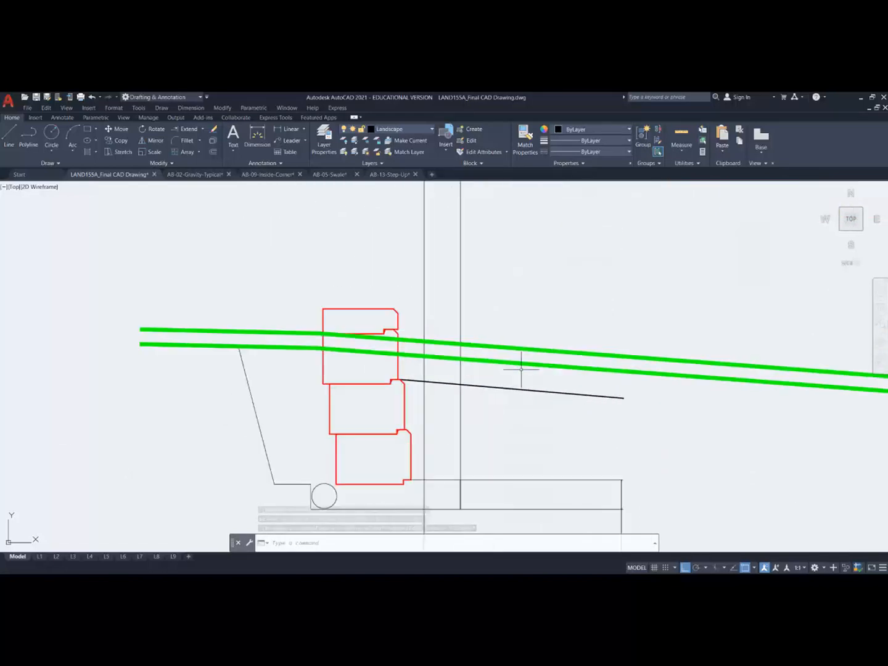
click(414, 366)
click(322, 339)
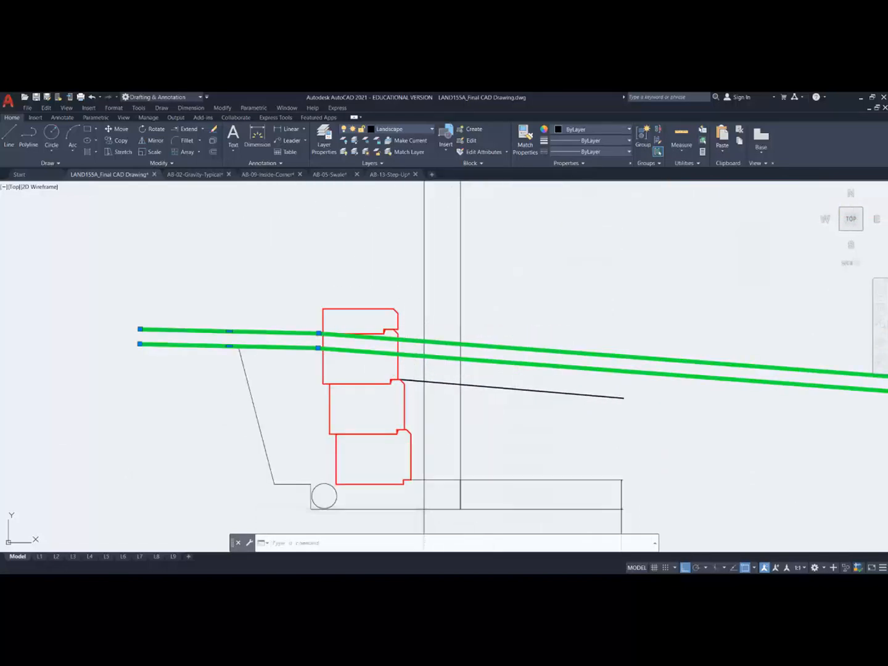
scroll(460, 376, down, 5)
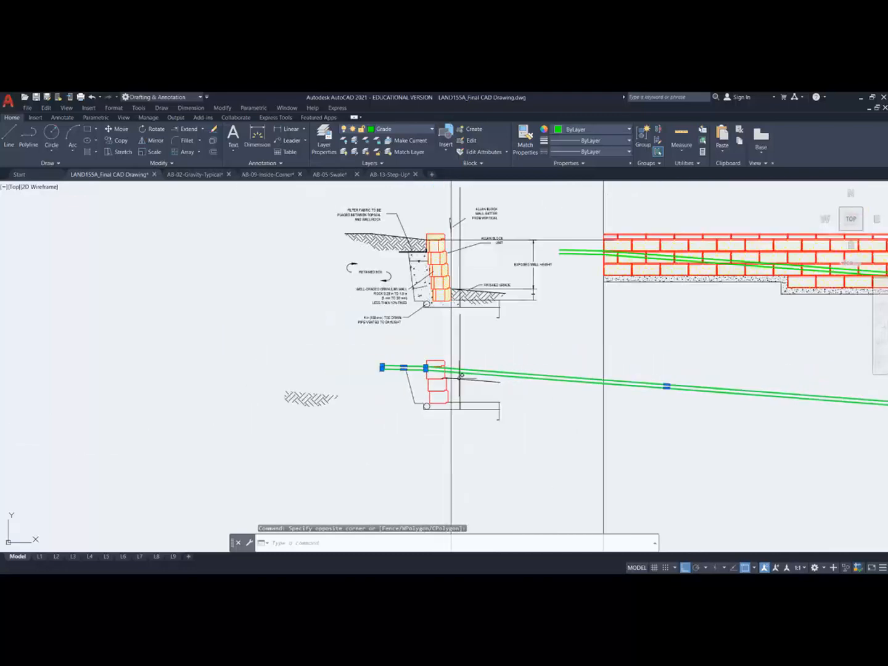
scroll(717, 406, down, 3)
middle_drag(721, 407, 569, 426)
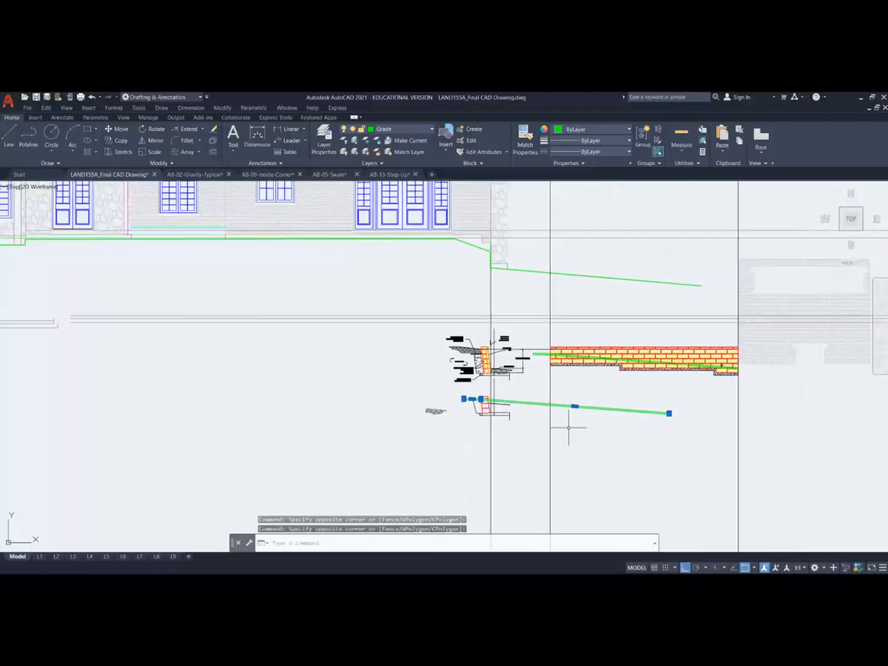
scroll(520, 408, up, 10)
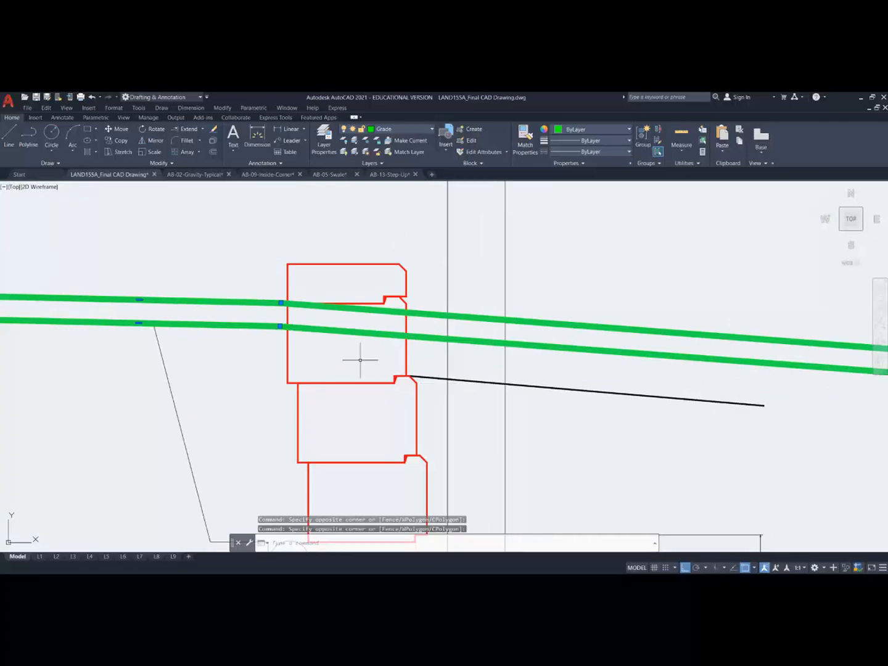
scroll(298, 322, down, 2)
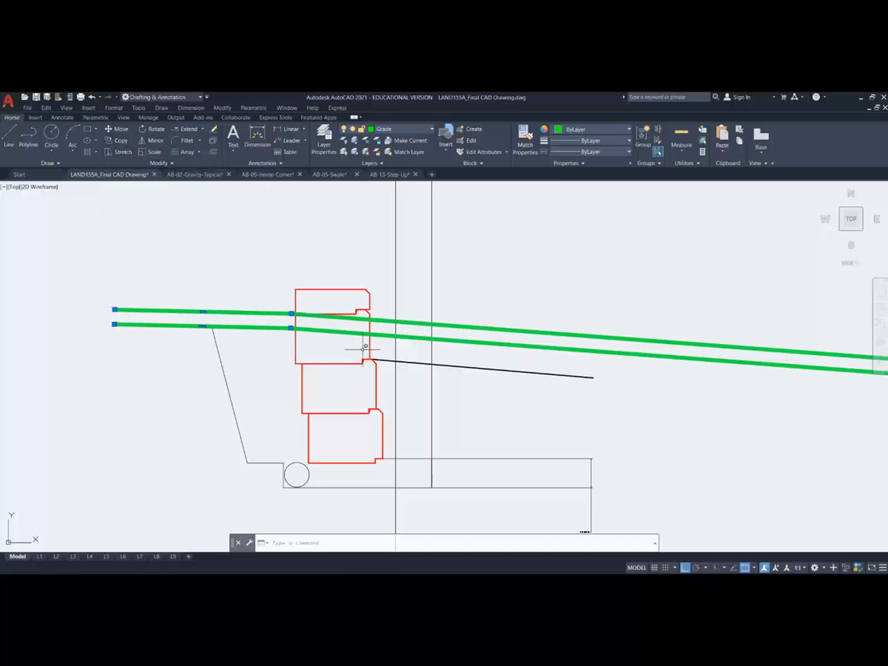
Step: Stretch the far ends of both grade lines back to the front base of the uppermost full block, and erase the black grade line there
scroll(560, 343, down, 3)
mouse_move(624, 373)
middle_down()
mouse_move(399, 376)
mouse_move(374, 386)
mouse_move(164, 362)
middle_up()
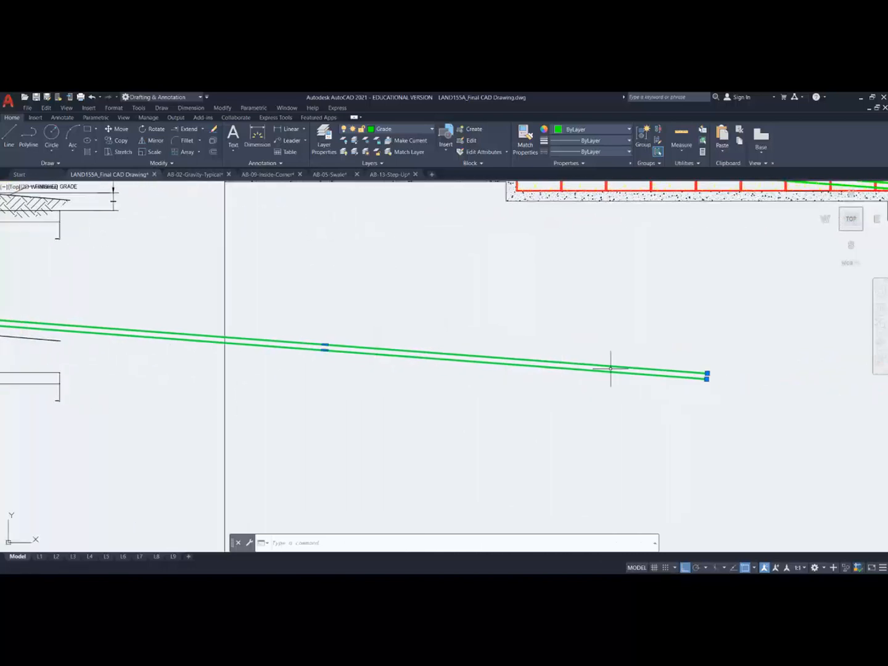
key(Escape)
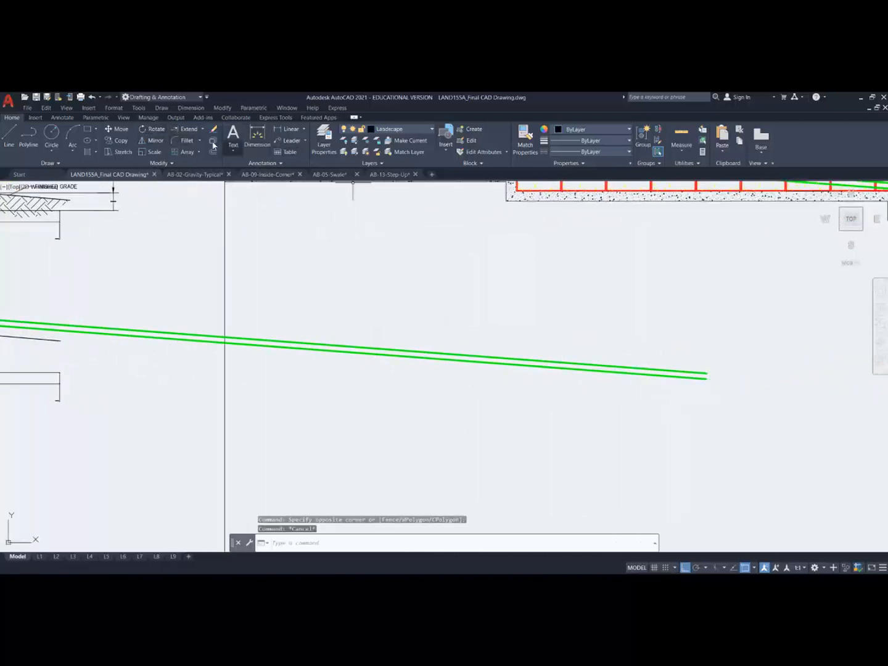
click(730, 393)
click(692, 352)
click(708, 373)
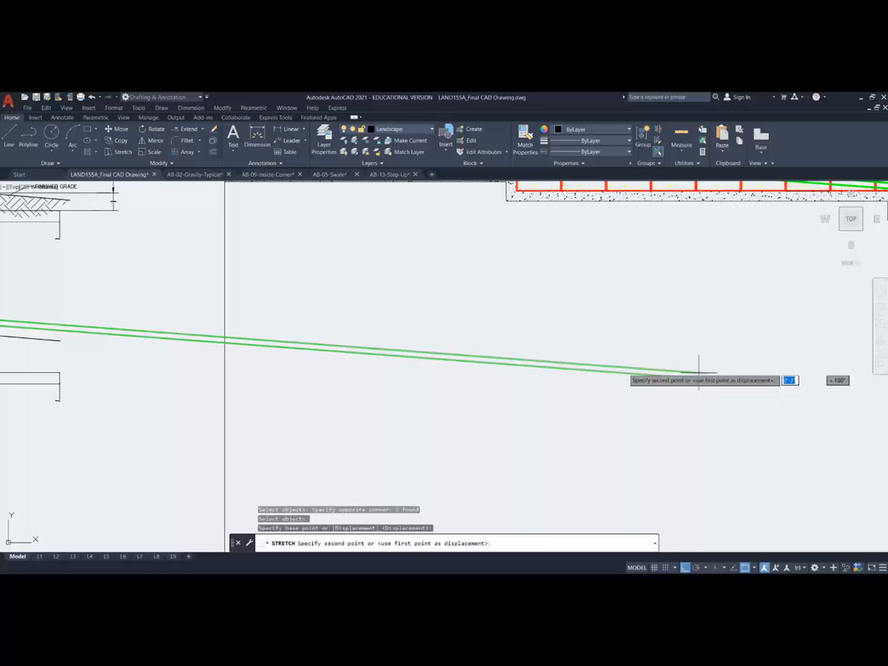
middle_drag(212, 351, 608, 360)
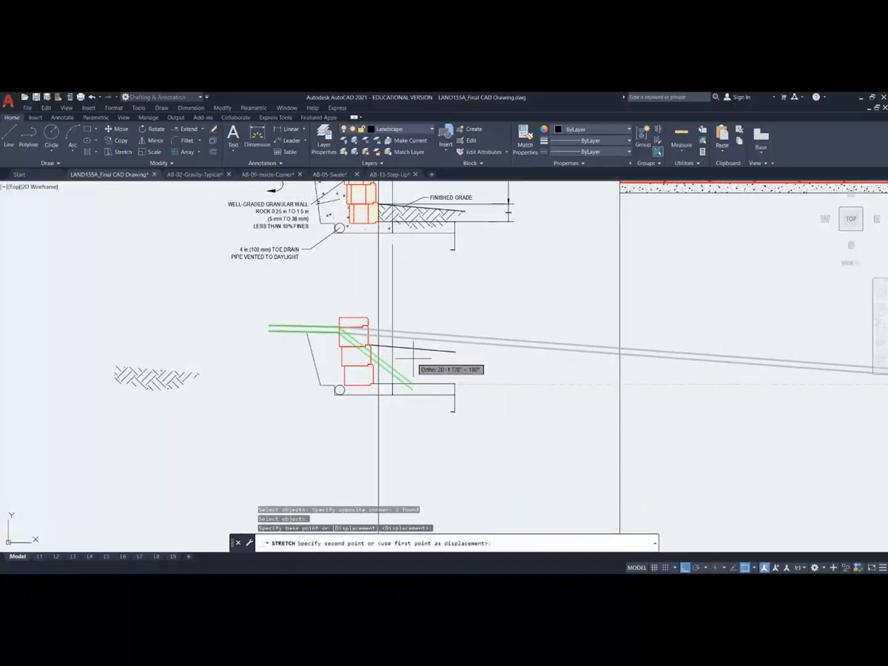
key(F8)
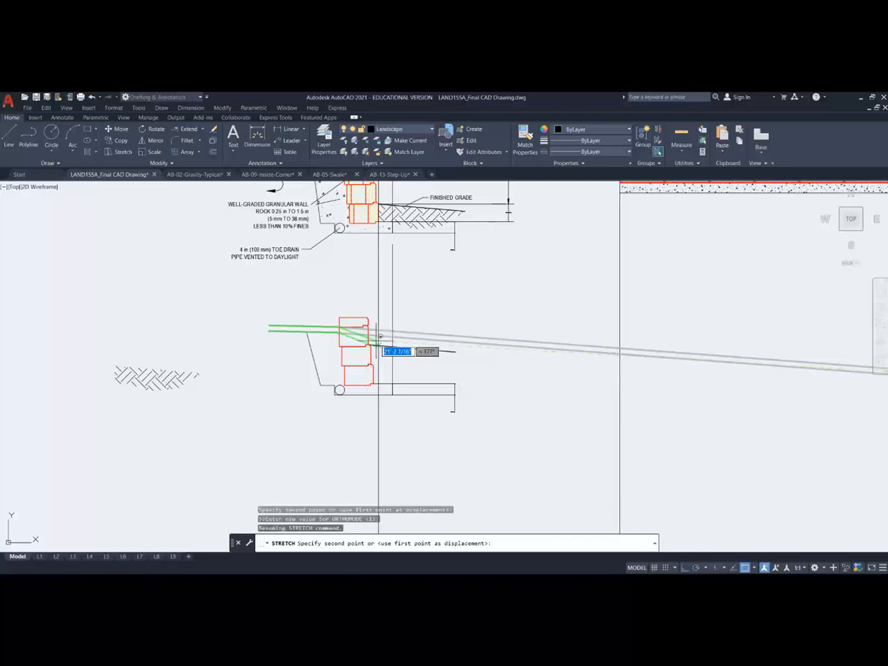
scroll(374, 337, up, 3)
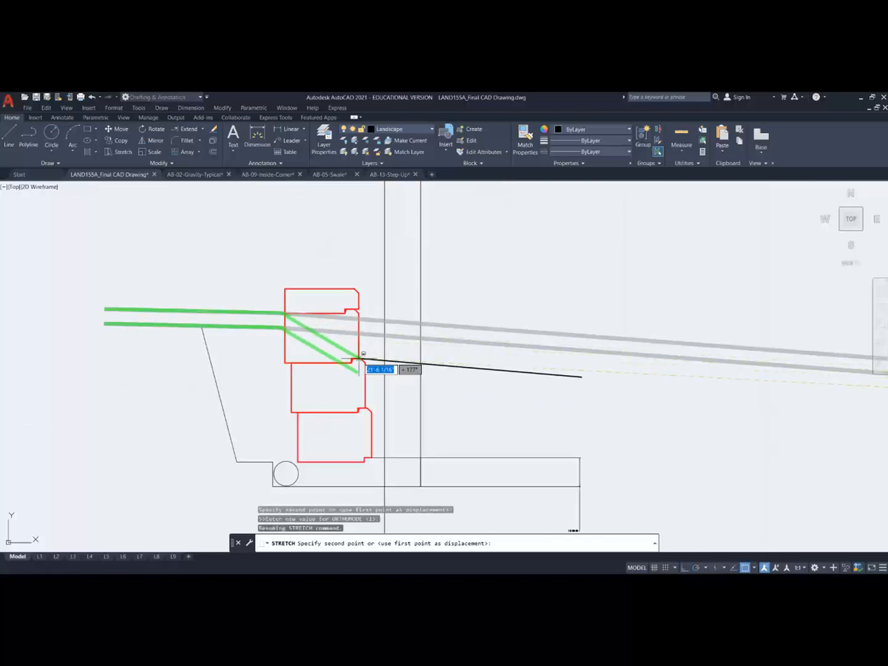
click(361, 357)
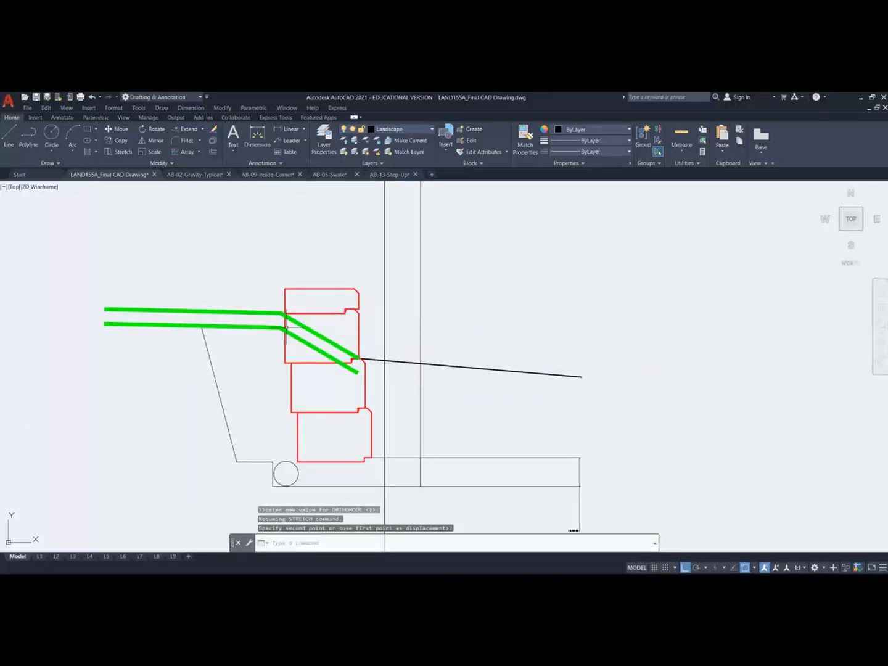
click(446, 364)
key(Delete)
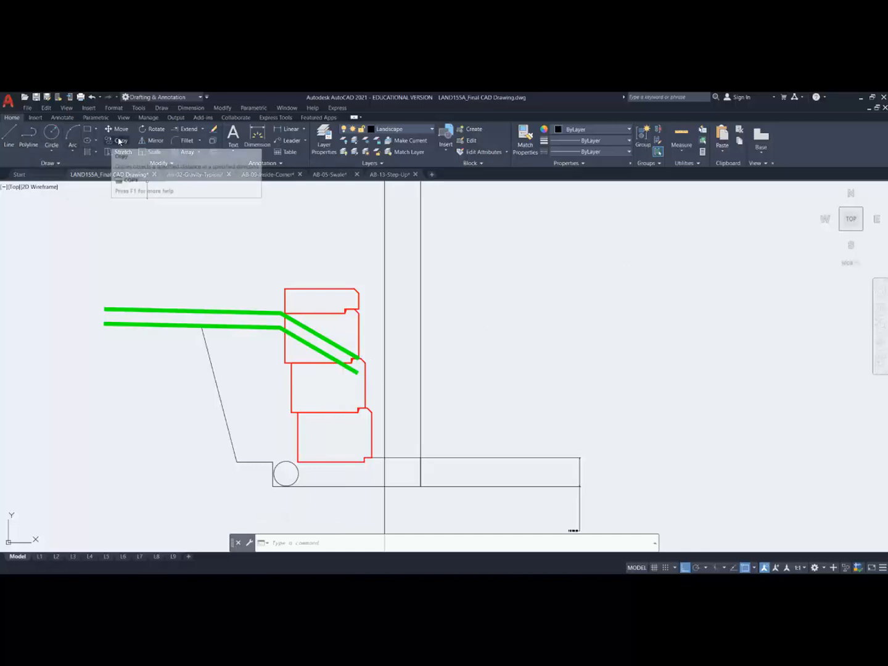
click(337, 345)
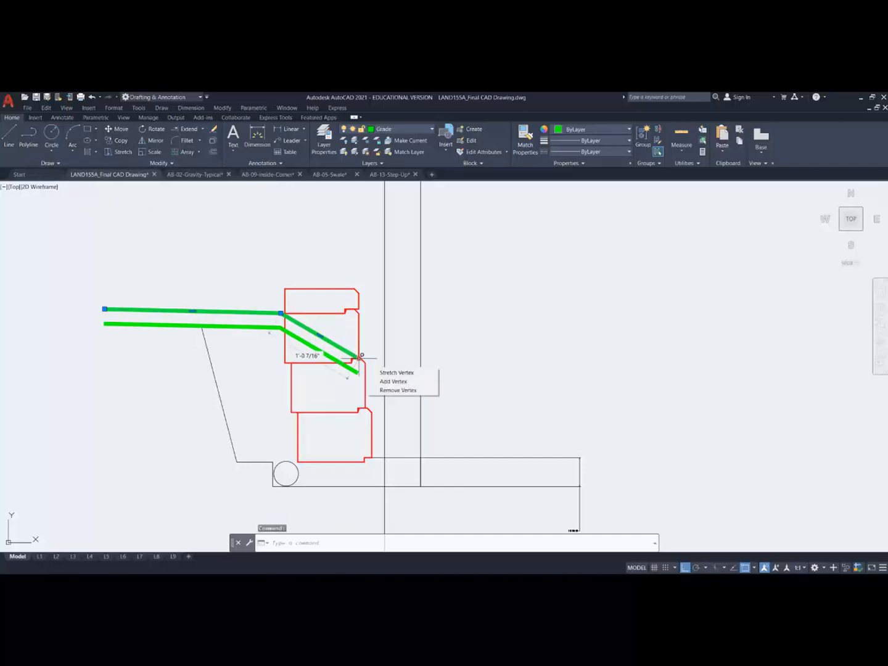
right_click(361, 357)
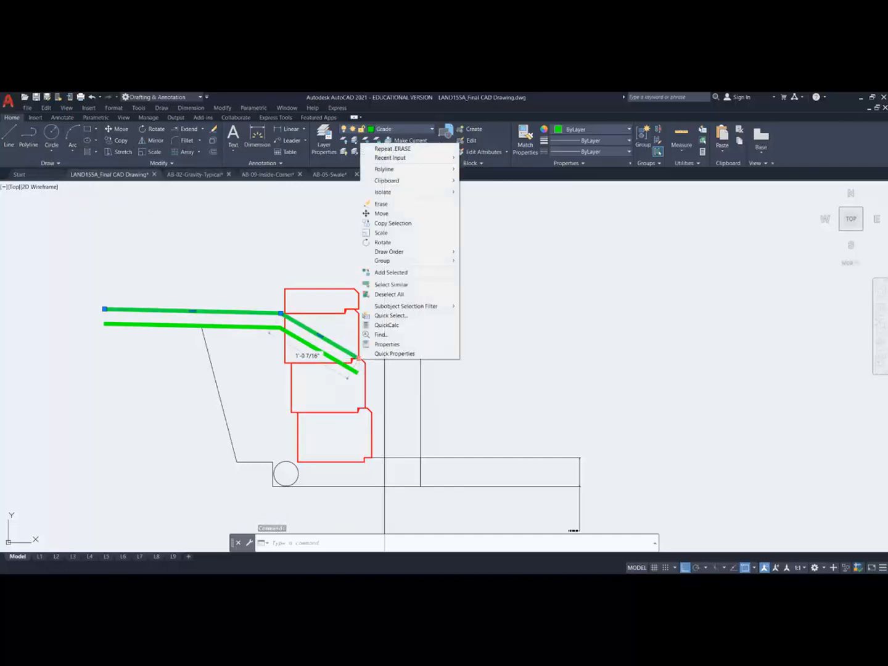
click(491, 365)
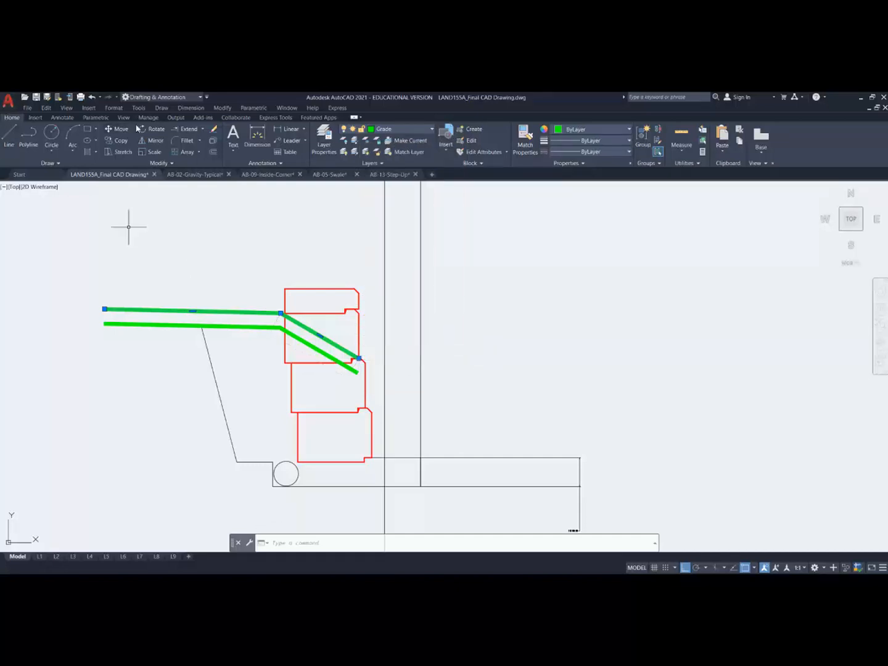
click(123, 141)
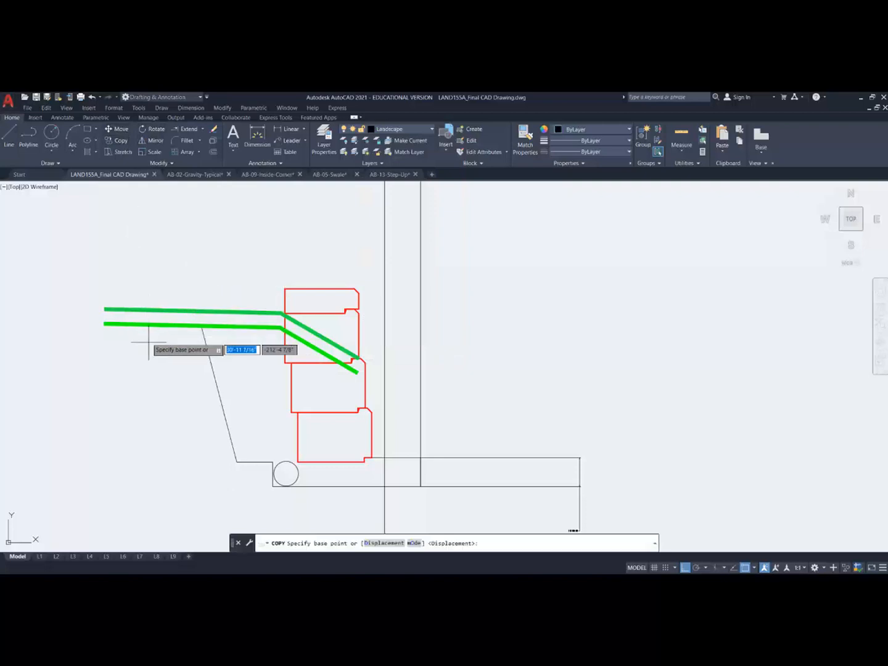
Step: Copy both green grade lines horizontally from their back end to the front face of the shorter wall section
click(124, 141)
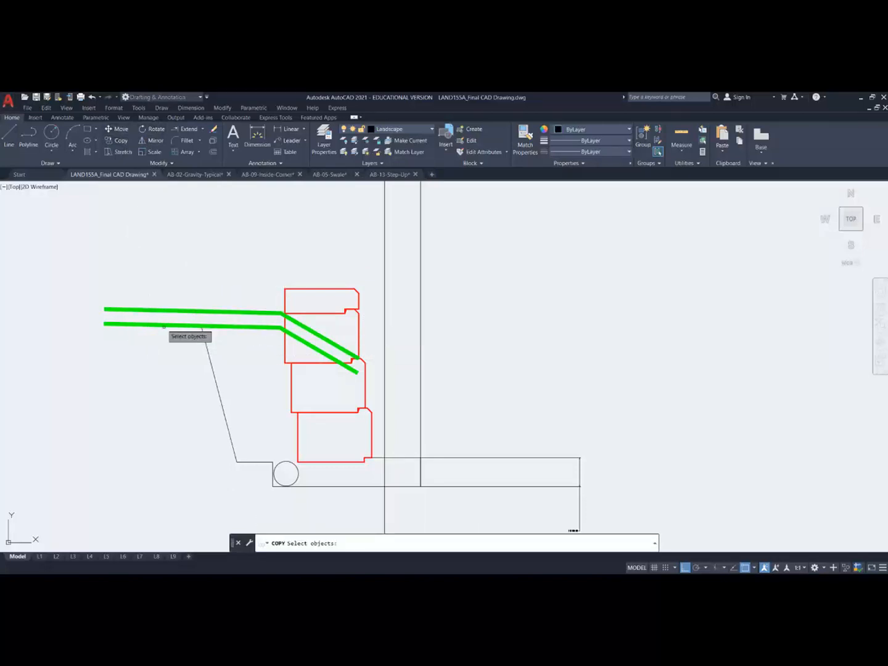
click(182, 338)
click(92, 265)
key(Return)
click(106, 307)
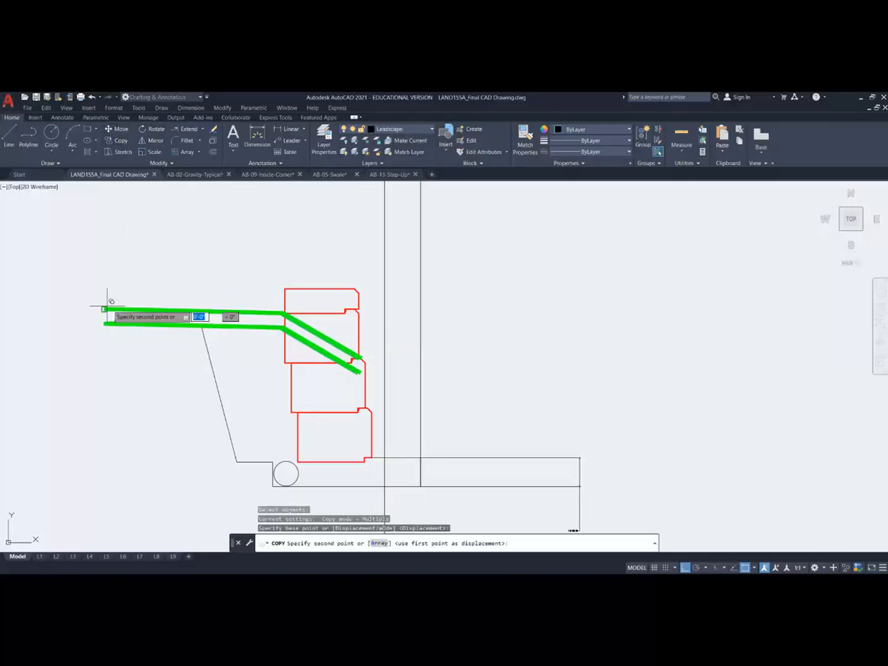
scroll(358, 358, up, 5)
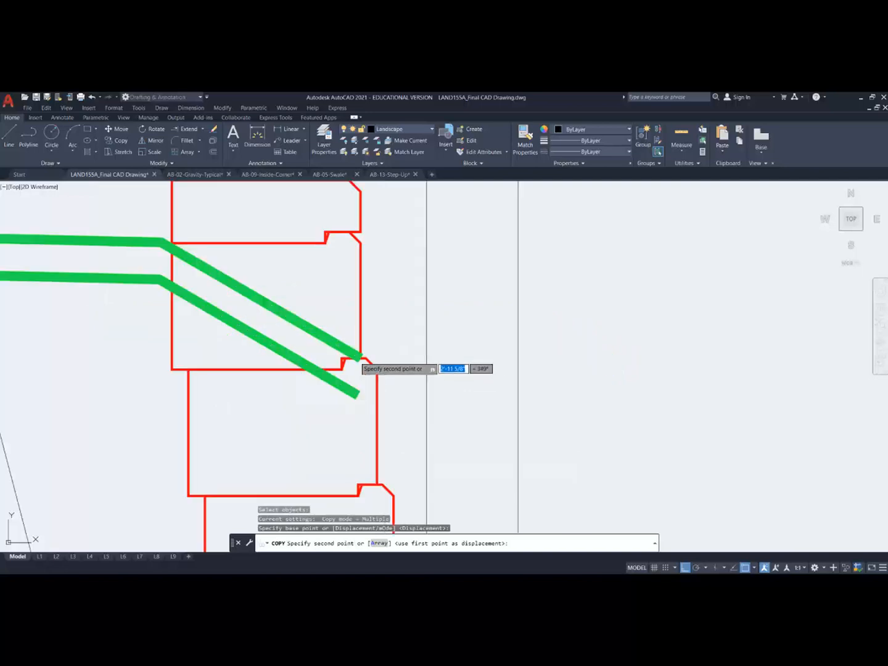
click(347, 351)
key(Escape)
scroll(424, 296, down, 4)
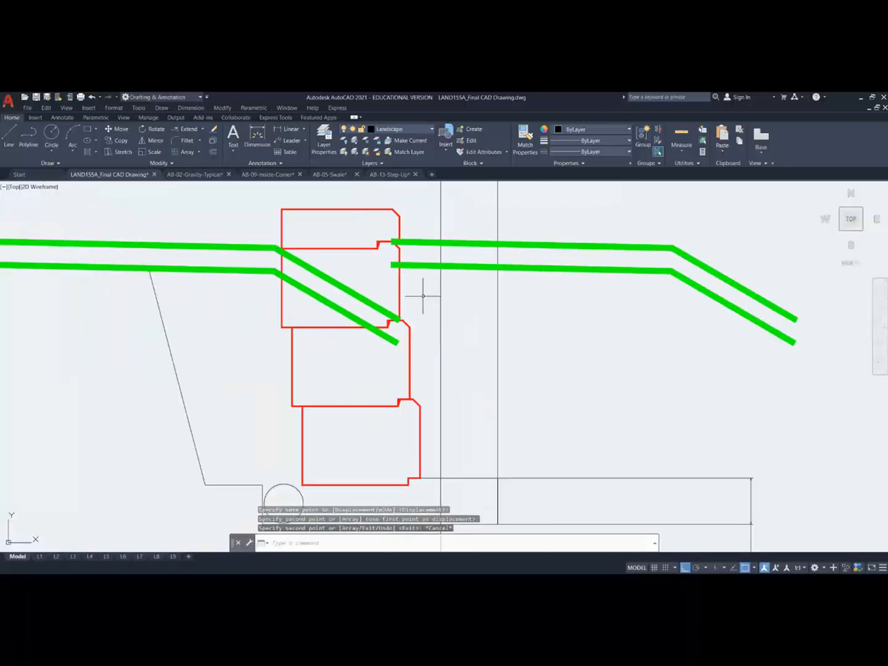
Step: Move the copied pair of grade lines down to meet the lower ends of the originals at the uppermost full block's front base
click(121, 129)
click(433, 279)
click(395, 235)
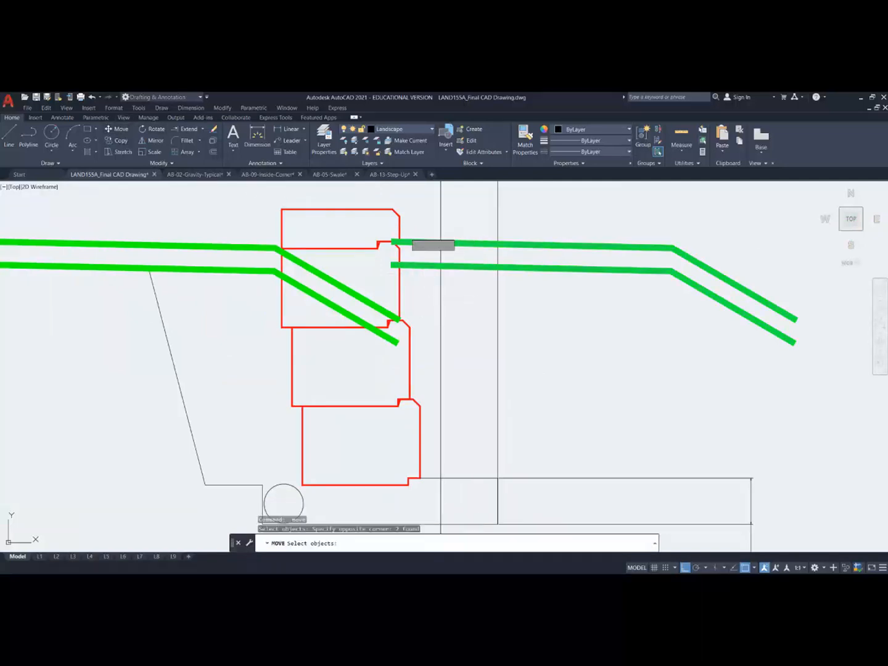
key(Return)
click(395, 241)
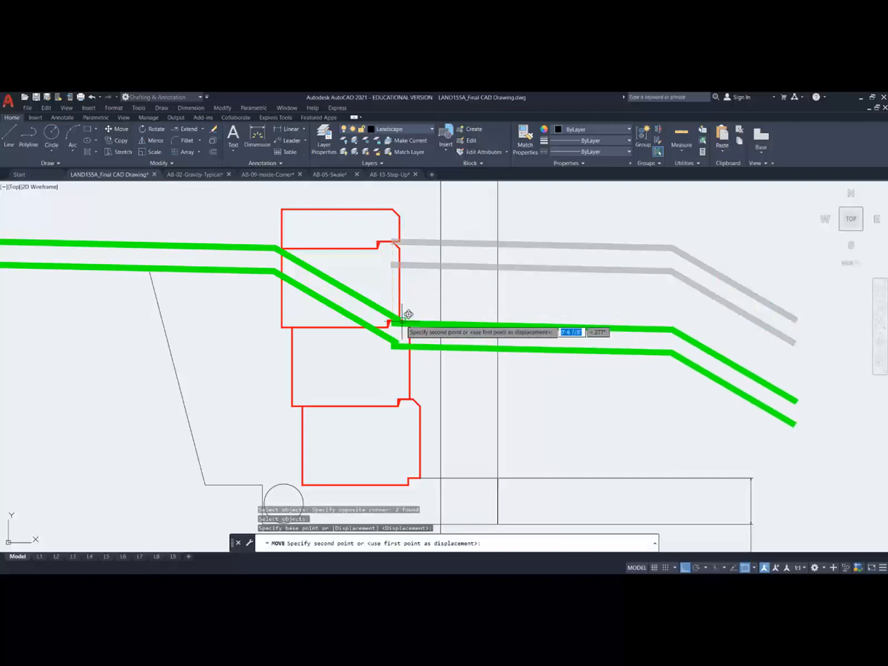
key(F8)
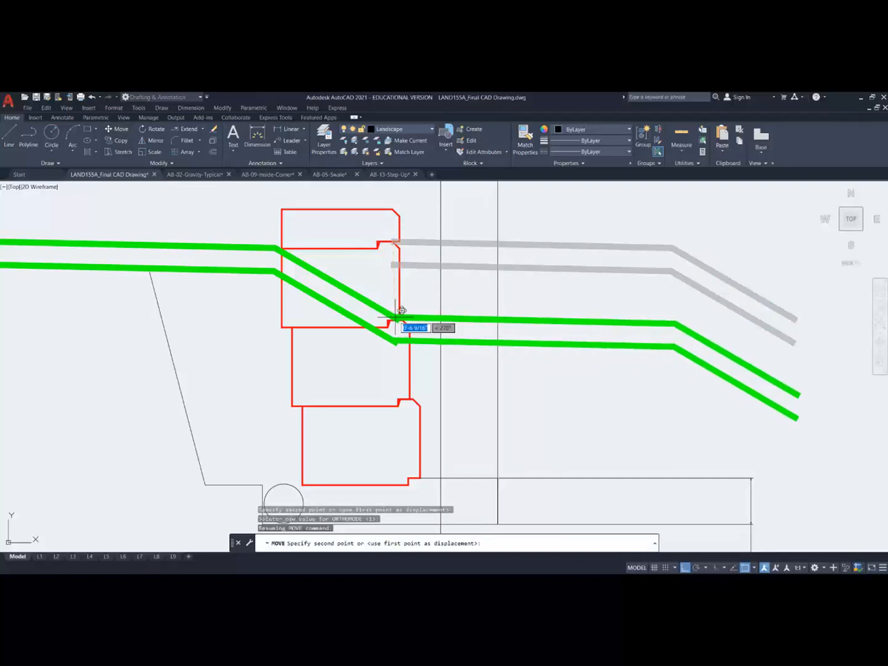
scroll(402, 310, up, 5)
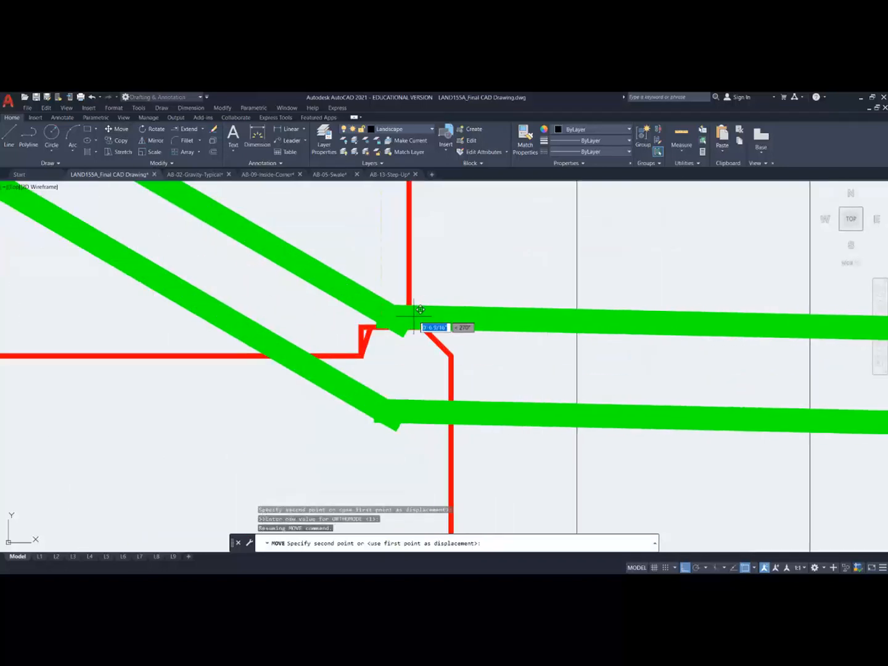
click(412, 322)
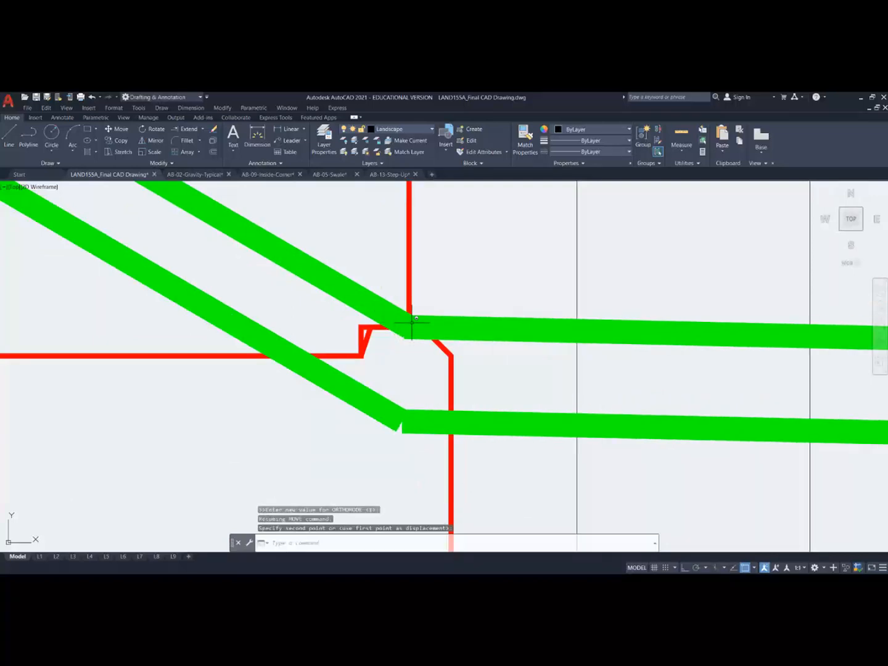
key(Escape)
Step: Fillet the upper and lower grade lines to their copies, closing both joints with sharp corners at the wall face
click(191, 145)
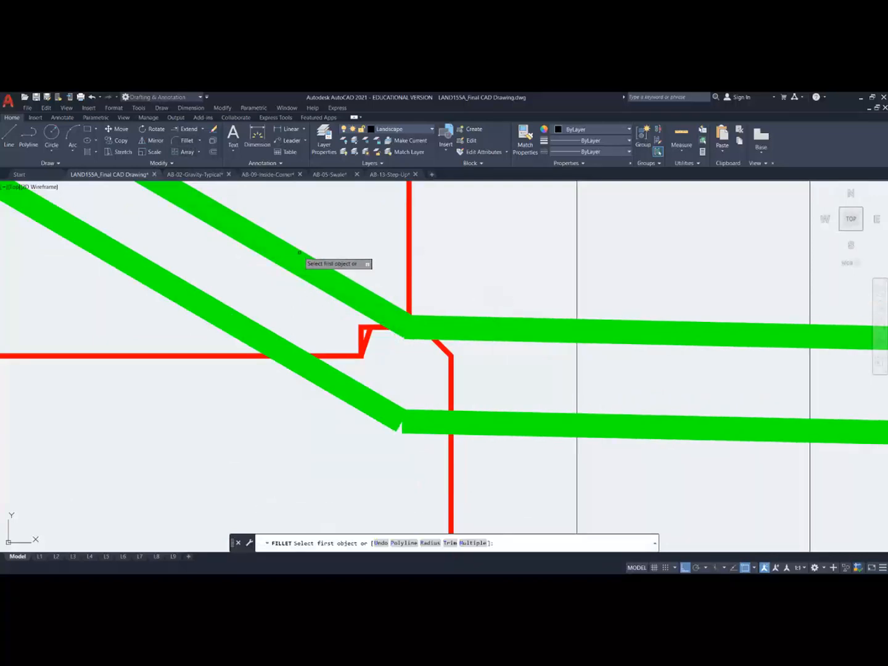
click(288, 270)
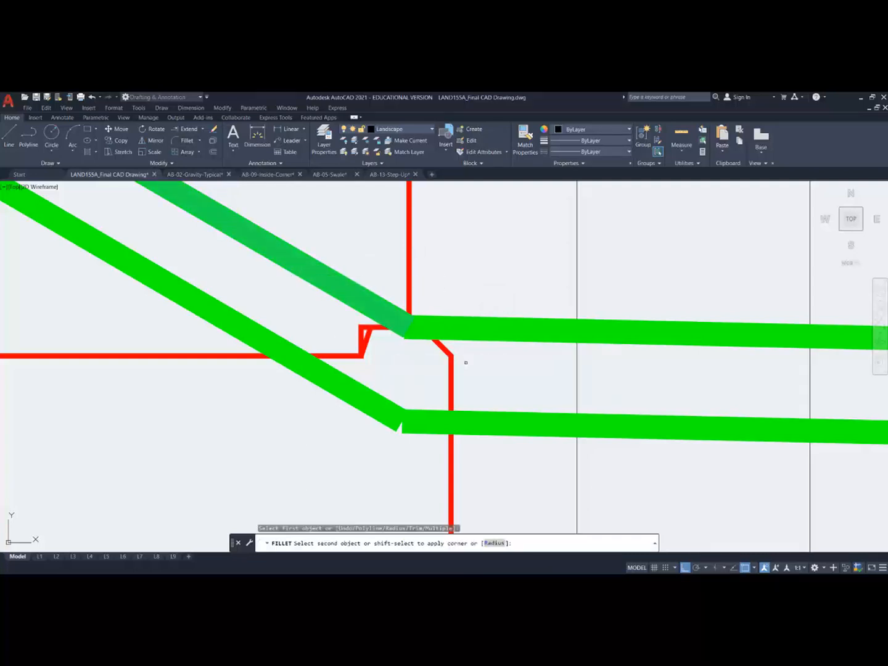
click(475, 339)
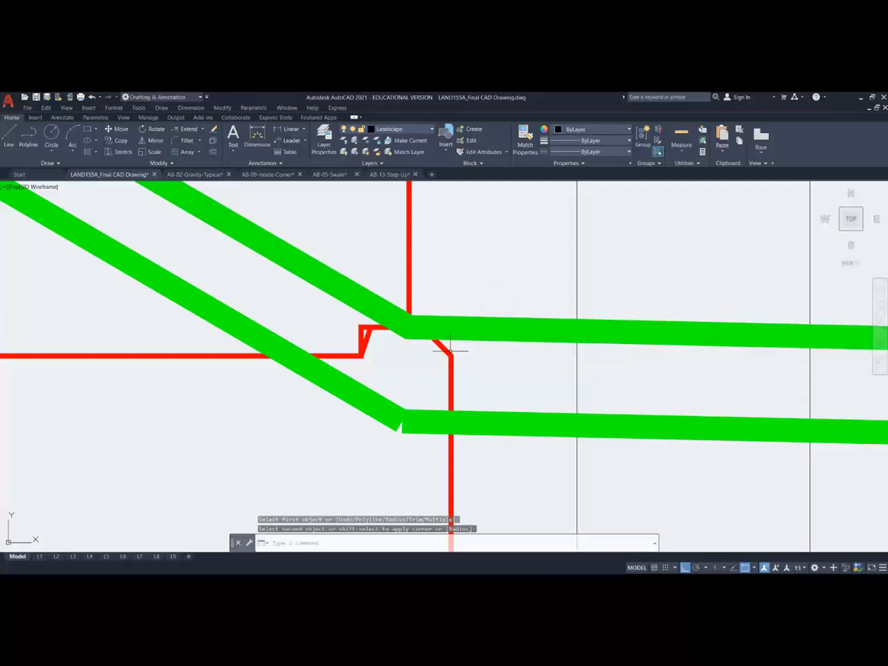
key(Return)
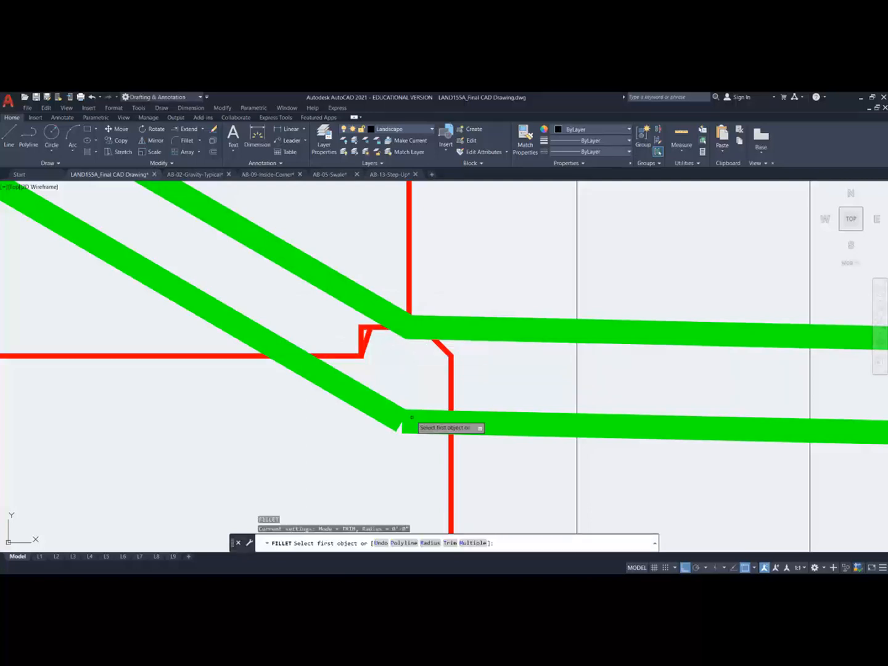
click(398, 422)
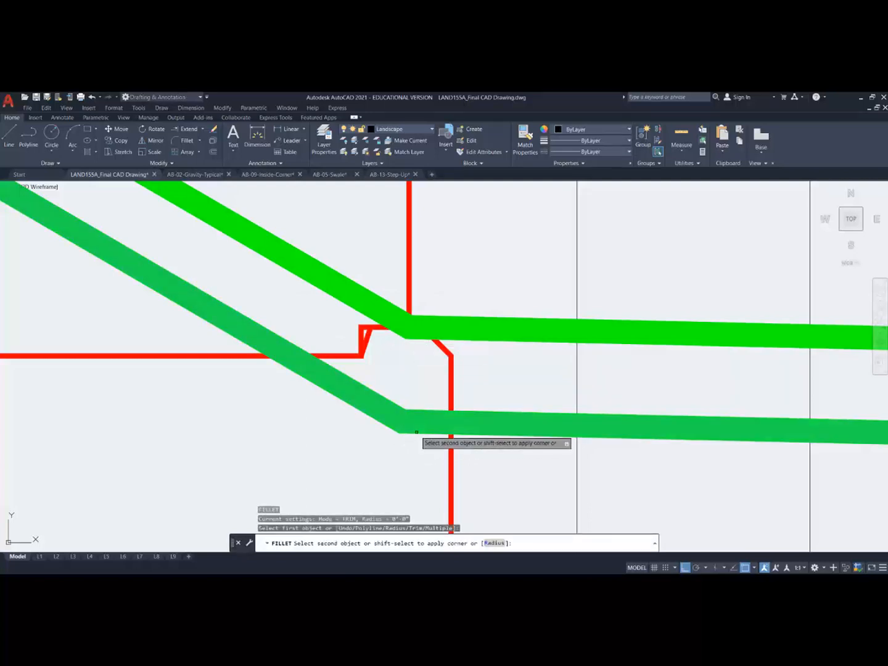
click(404, 420)
Step: Stretch the shared edge between the cap and the uppermost full block up perpendicular to the notch's top, making the joint flat
scroll(405, 431, down, 5)
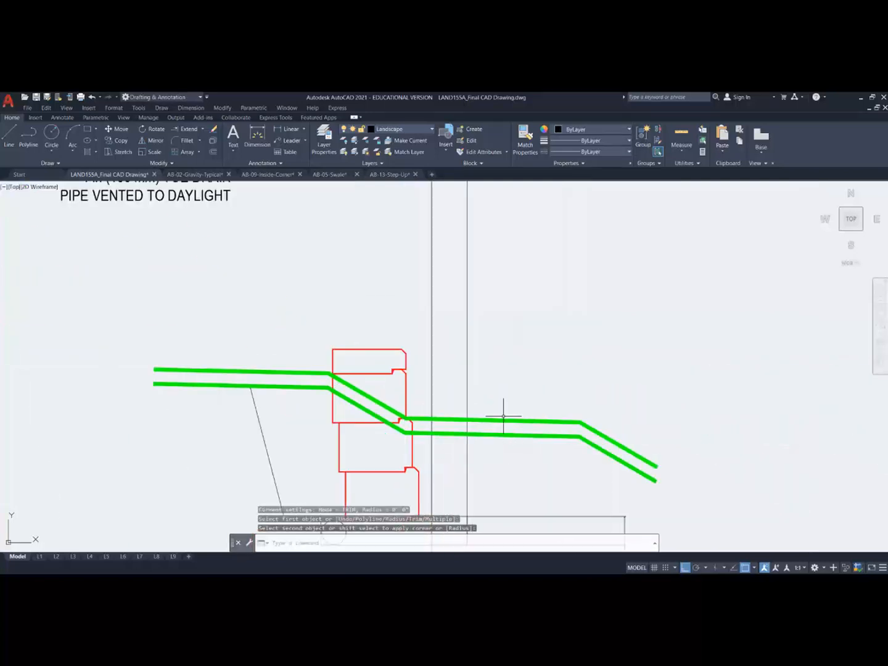
middle_drag(485, 361, 411, 273)
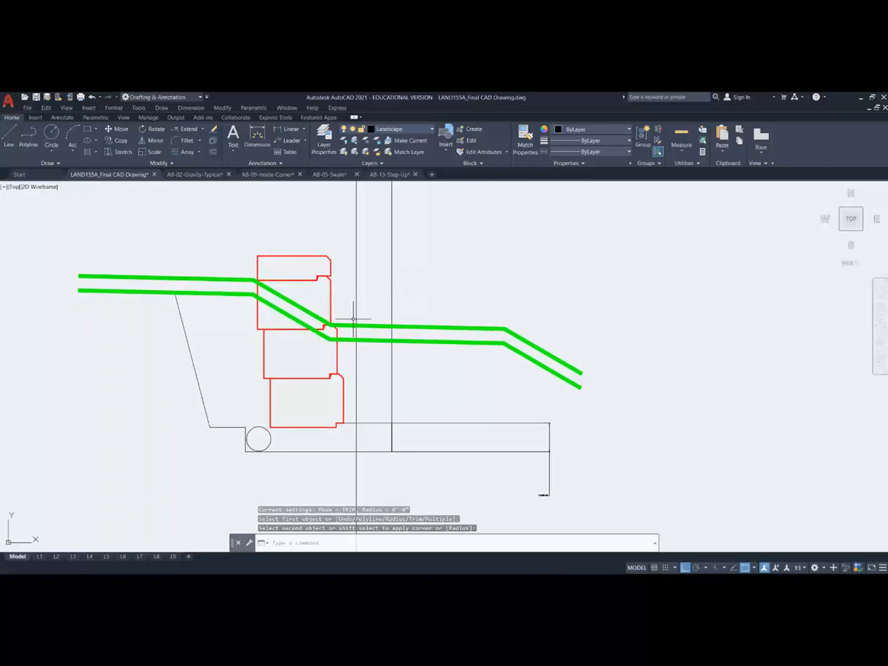
scroll(457, 297, down, 6)
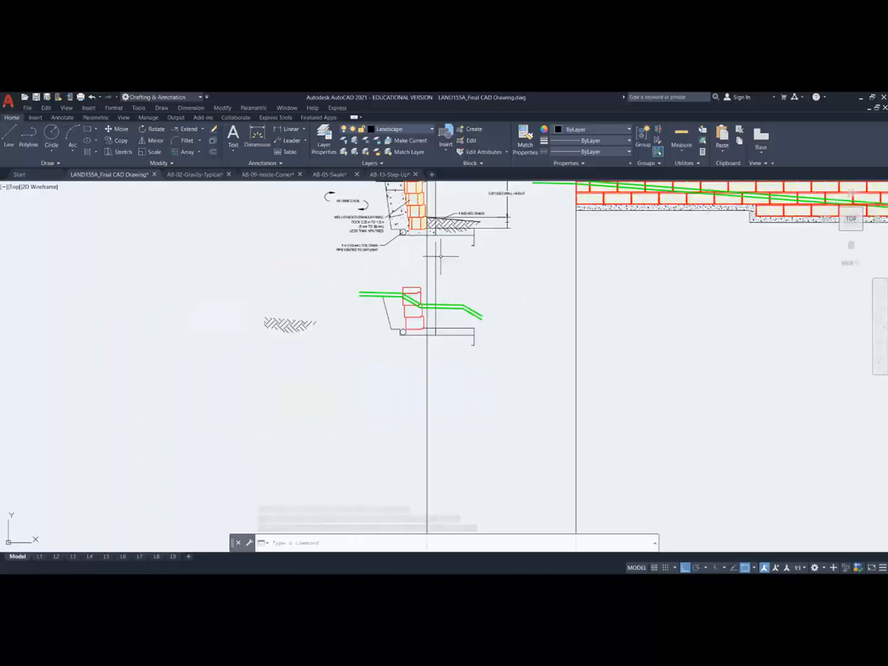
scroll(484, 295, down, 3)
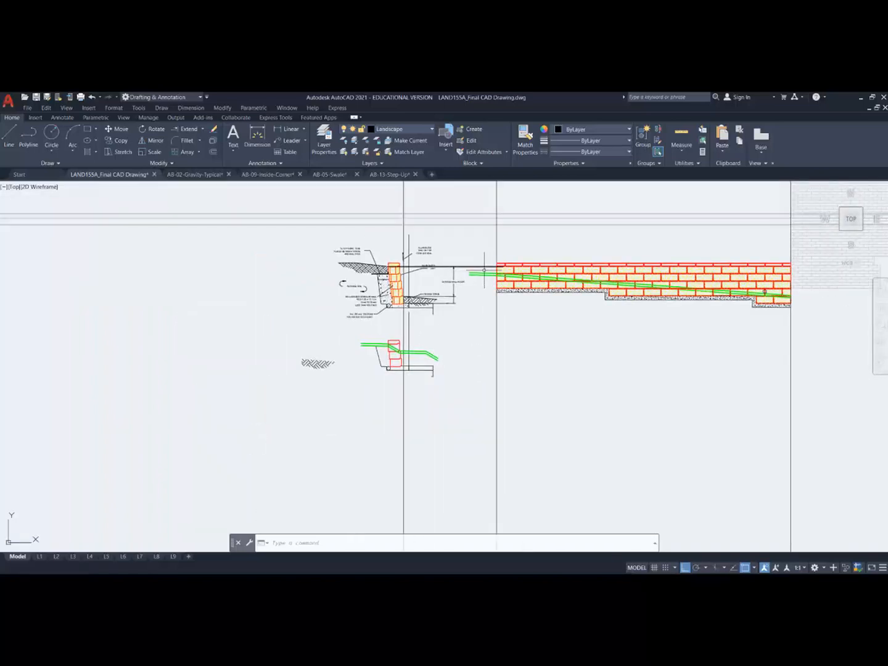
scroll(396, 352, up, 6)
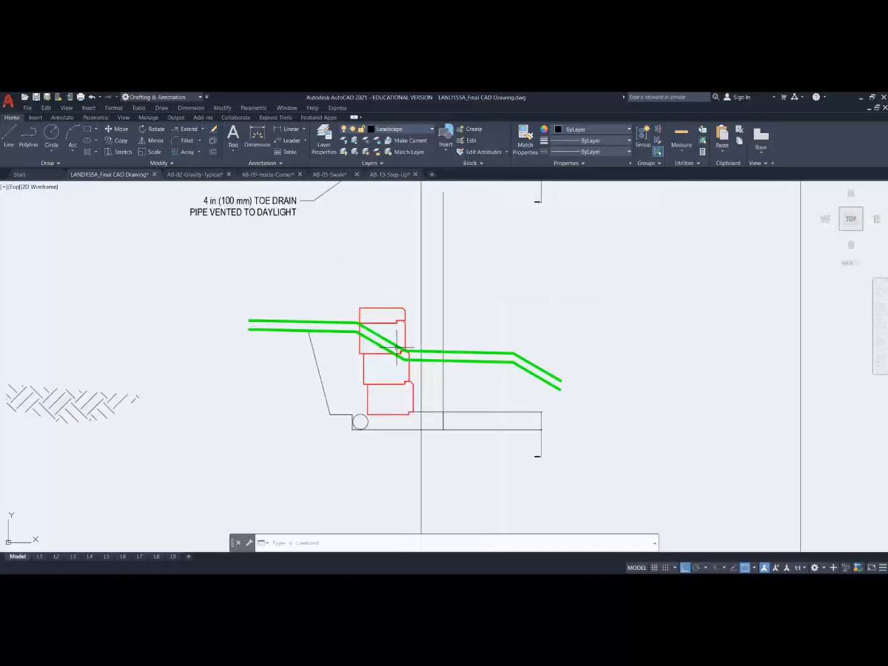
scroll(390, 322, up, 6)
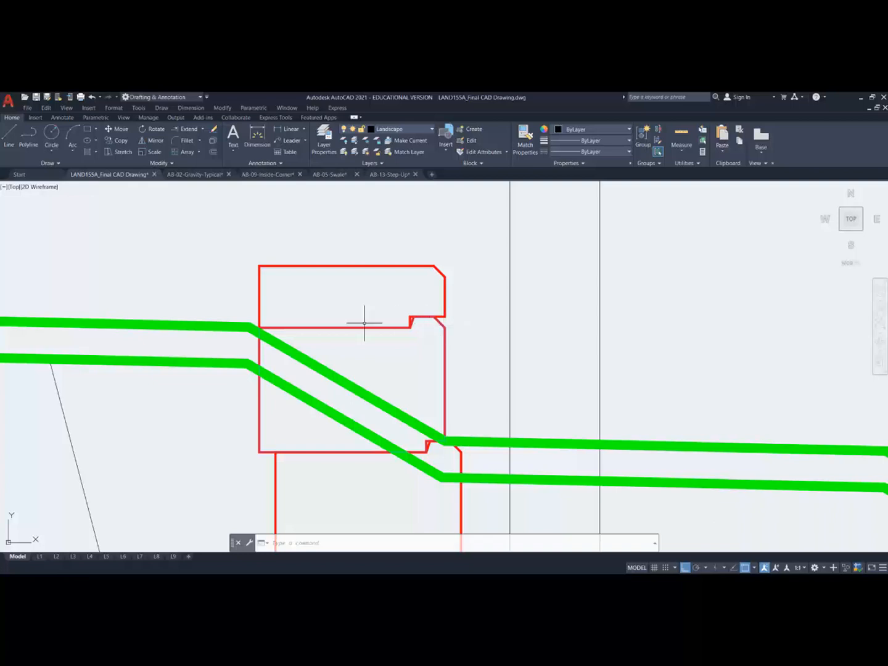
scroll(412, 337, up, 2)
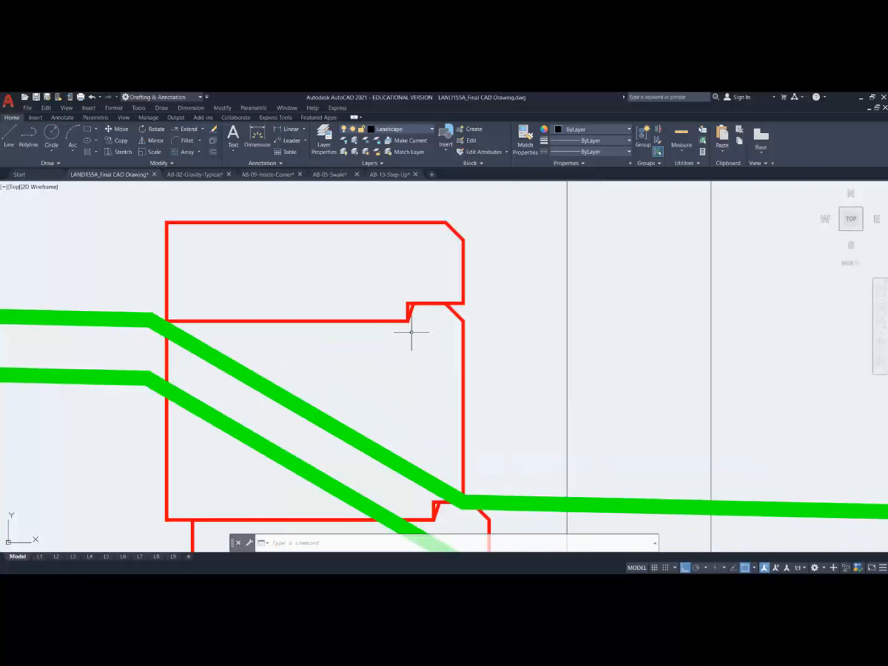
click(395, 307)
click(395, 326)
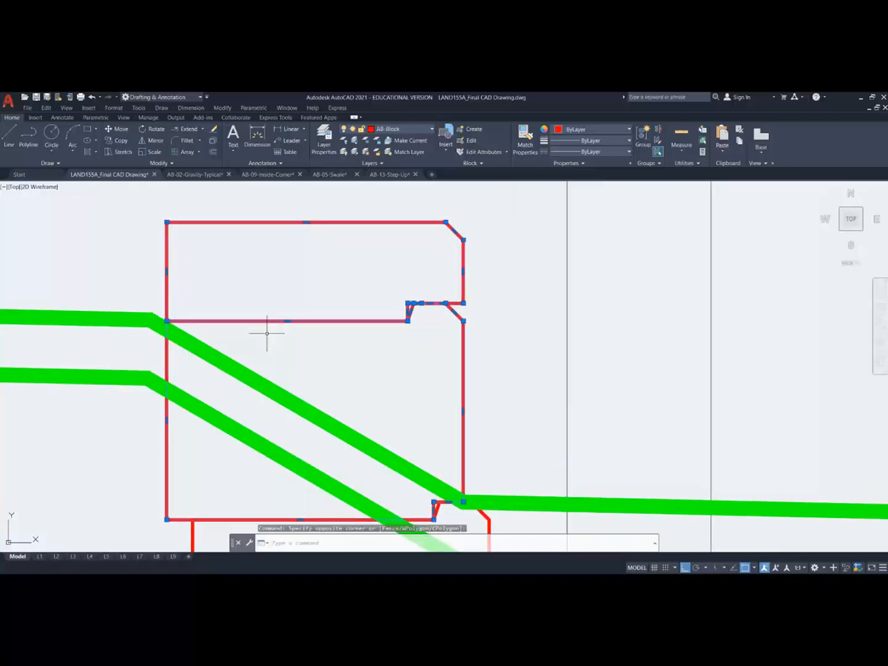
click(286, 320)
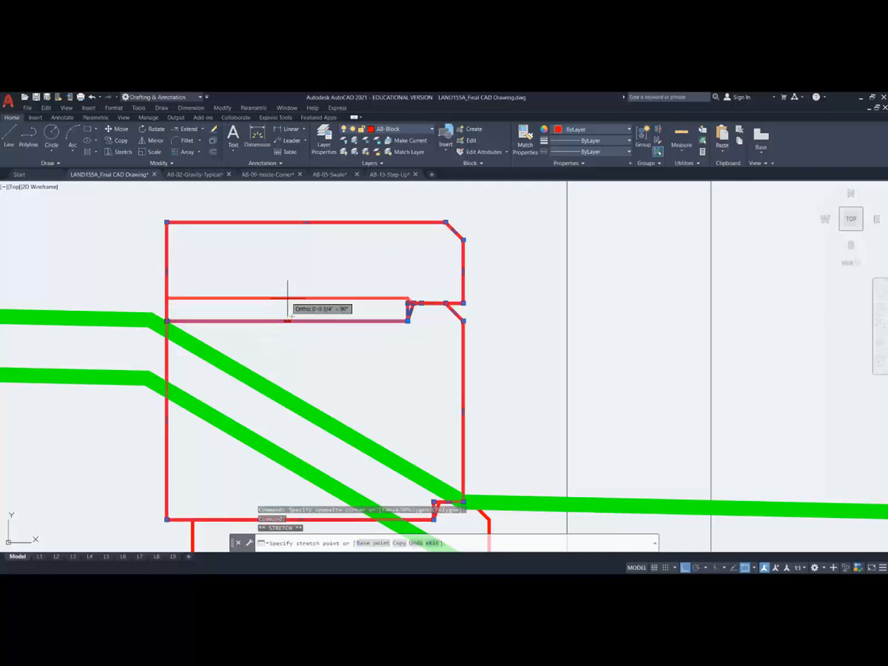
shift+right_click(286, 298)
click(318, 447)
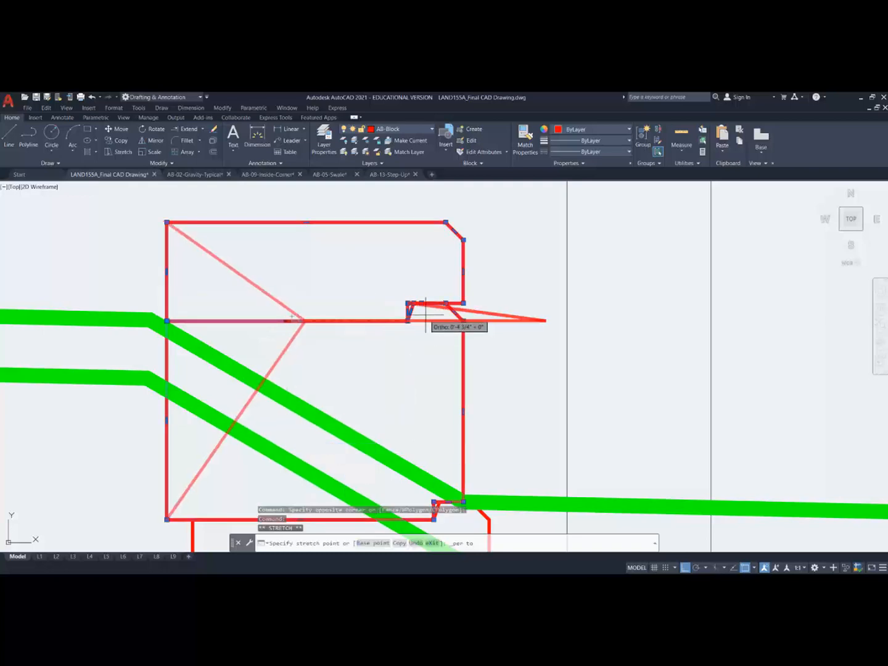
click(427, 314)
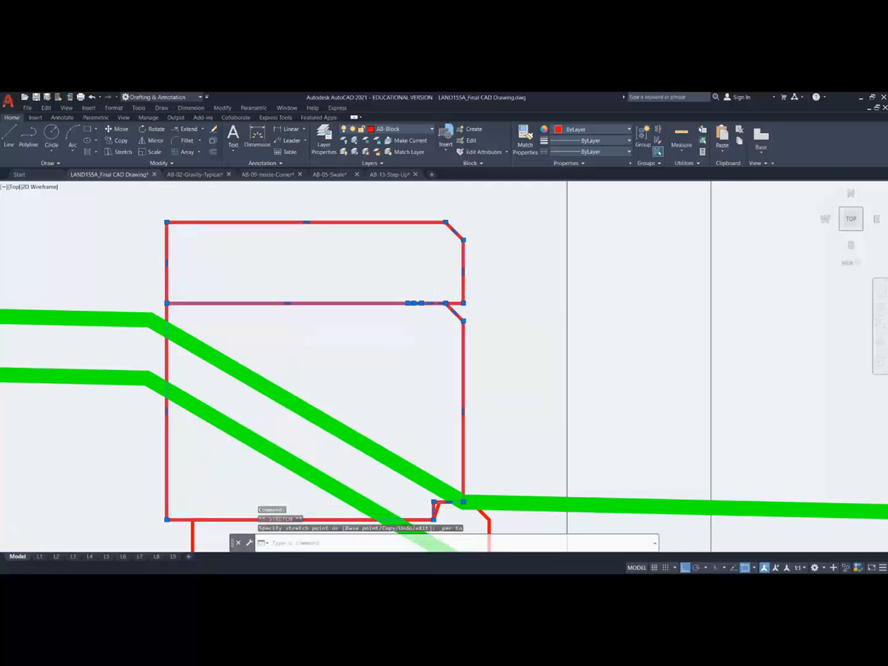
scroll(417, 363, down, 4)
scroll(393, 447, up, 2)
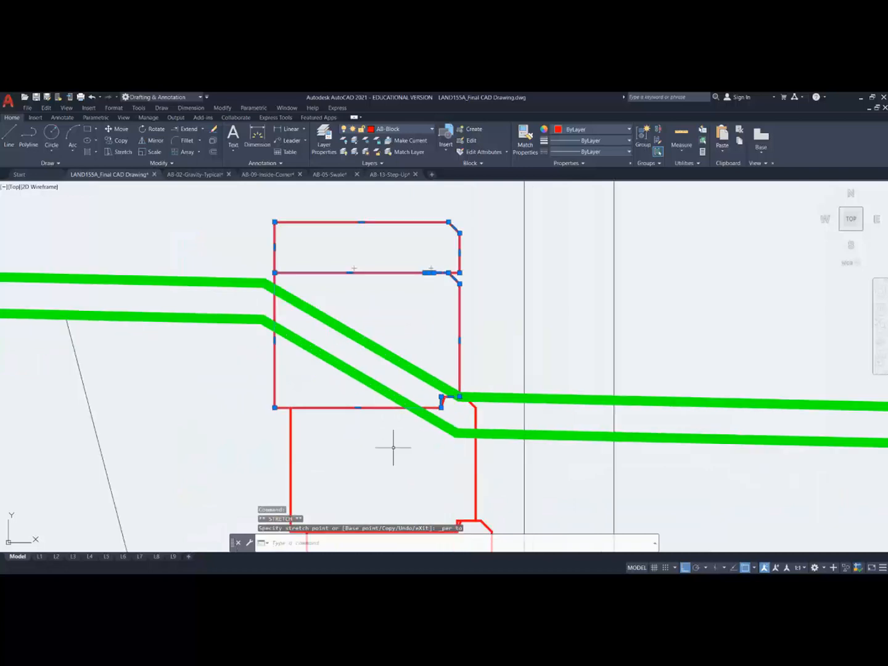
middle_drag(392, 443, 373, 397)
key(Escape)
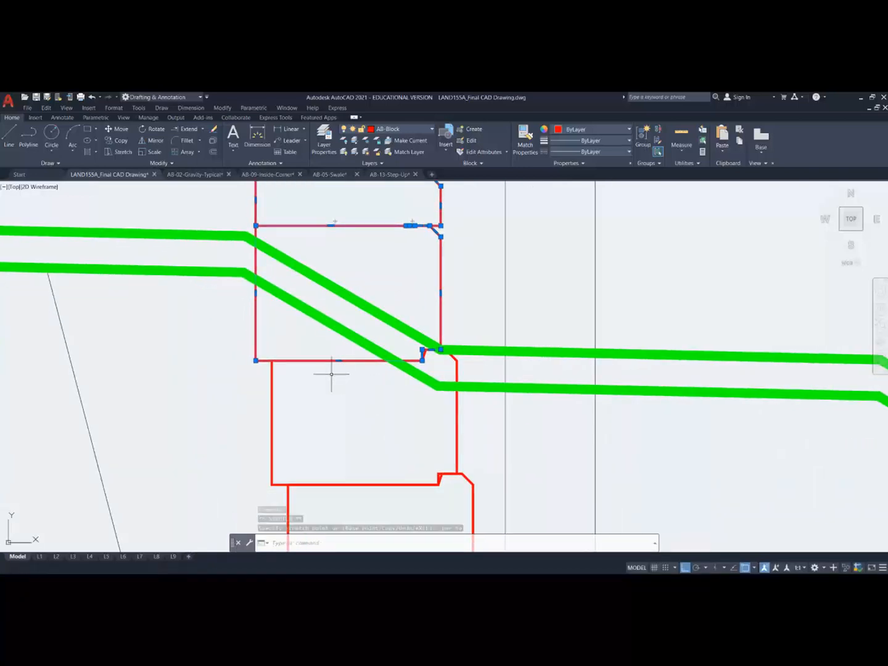
Step: Stretch the notched joint below the uppermost full block up to the notch's top so the two blocks meet on a flat line
scroll(334, 374, up, 4)
scroll(480, 384, down, 2)
click(222, 108)
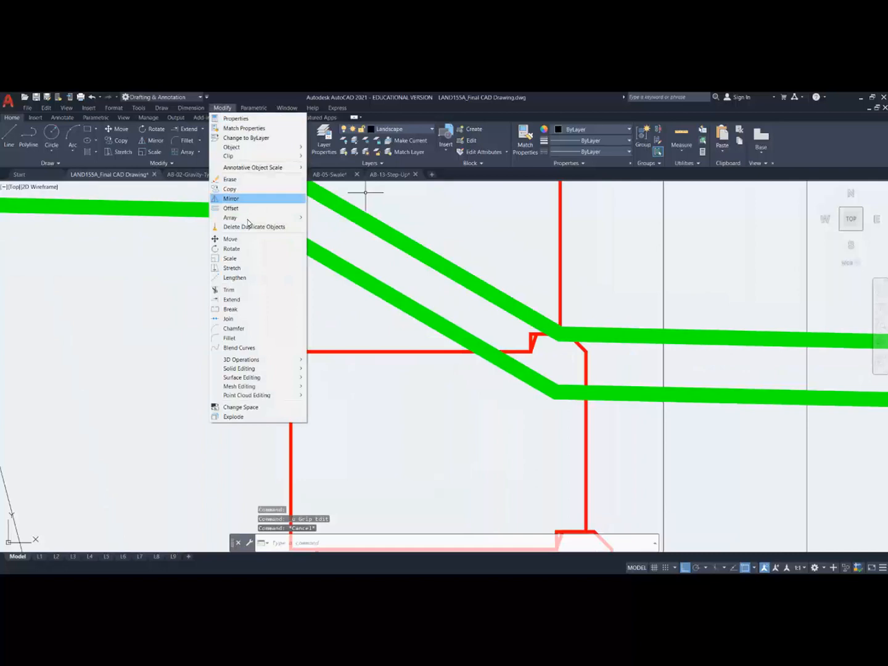
click(244, 268)
click(546, 358)
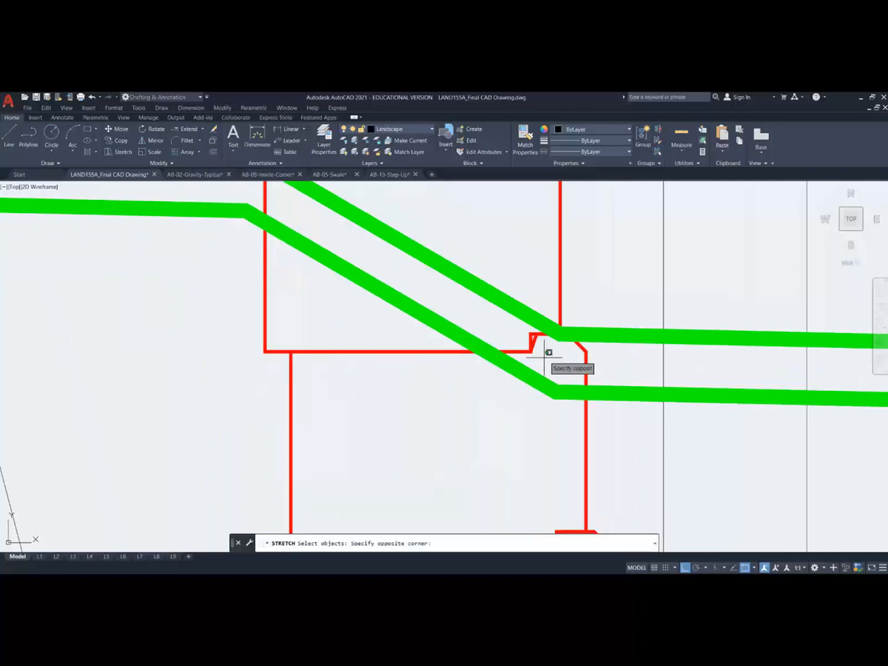
click(232, 335)
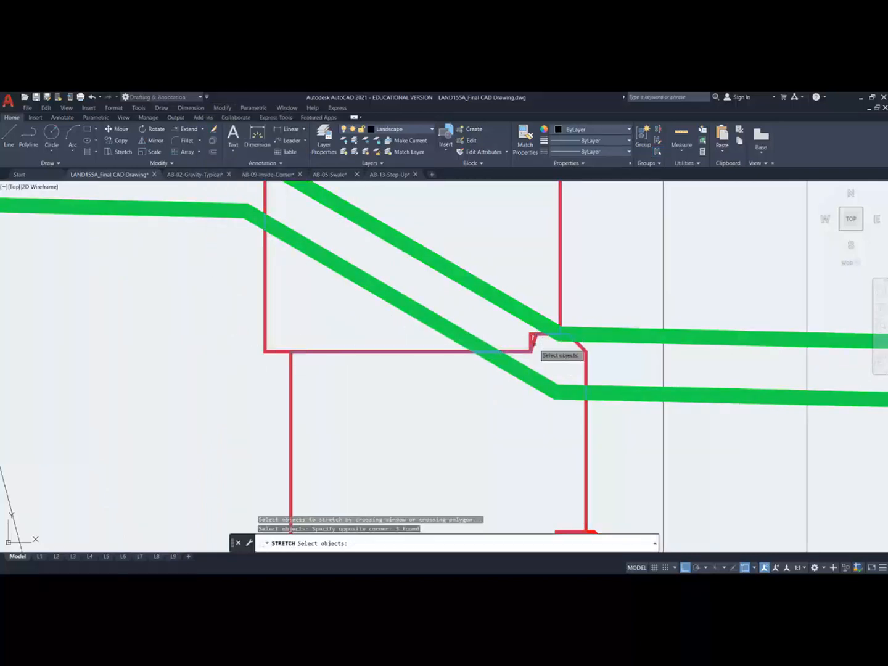
key(Return)
click(530, 352)
click(532, 336)
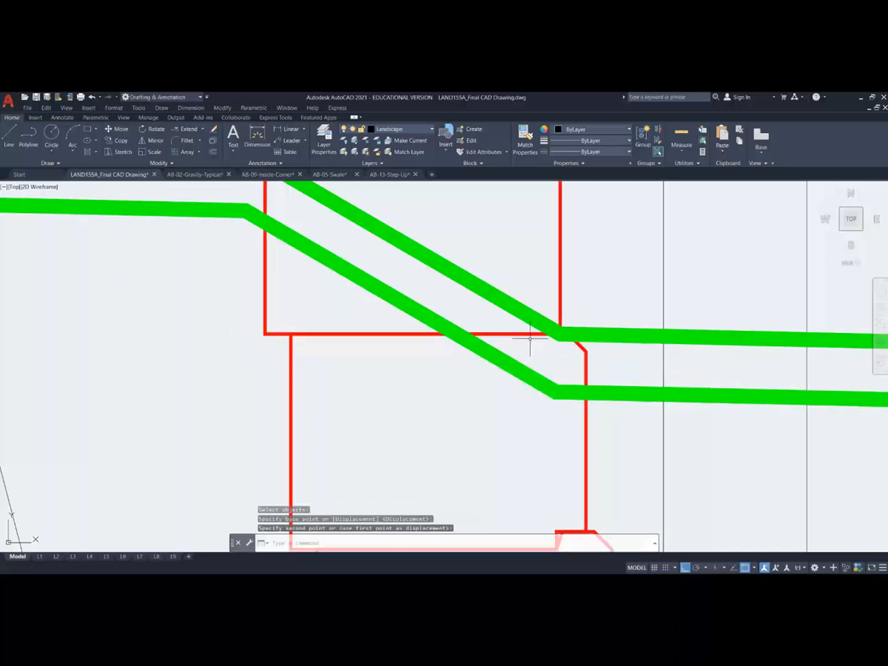
Step: Stretch the notched joint between the two lowest blocks up to the notch's top so they meet on a flat line
scroll(527, 338, down, 3)
scroll(541, 431, up, 4)
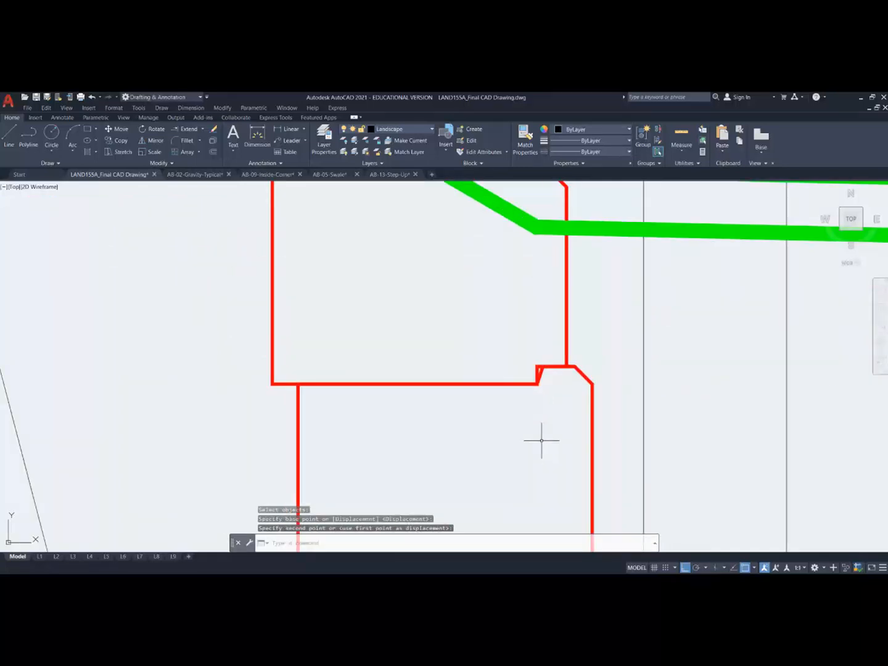
key(Return)
click(548, 391)
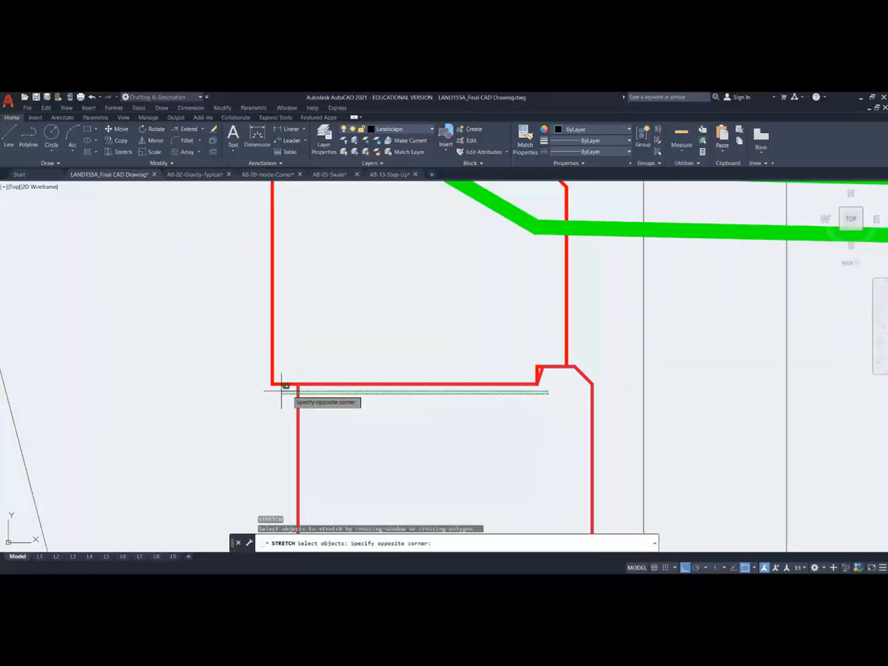
click(258, 367)
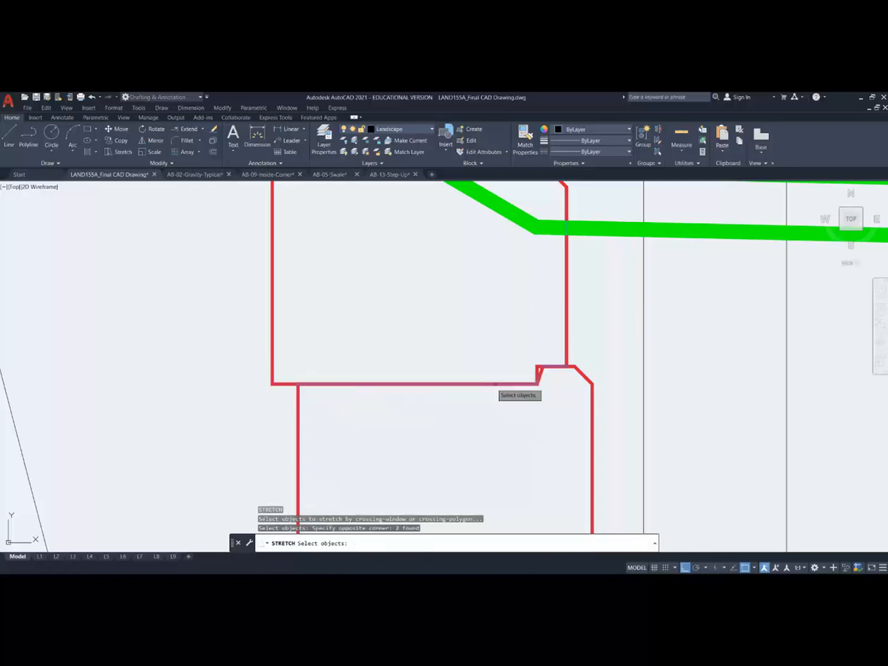
click(532, 385)
click(535, 364)
Step: Copy the cap block of the lower section straight up into the clear space above the wall
scroll(519, 401, down, 3)
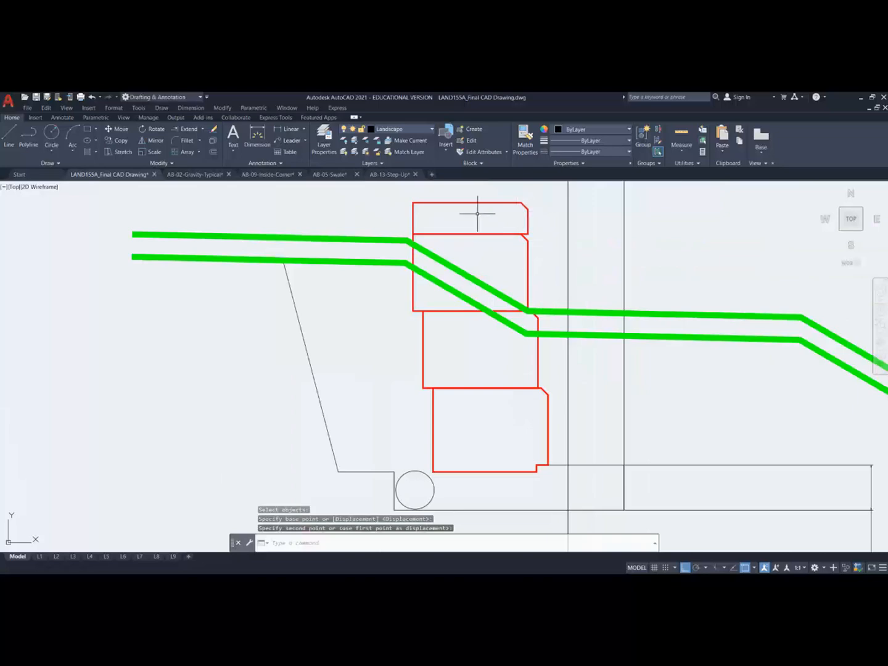
middle_drag(456, 223, 409, 294)
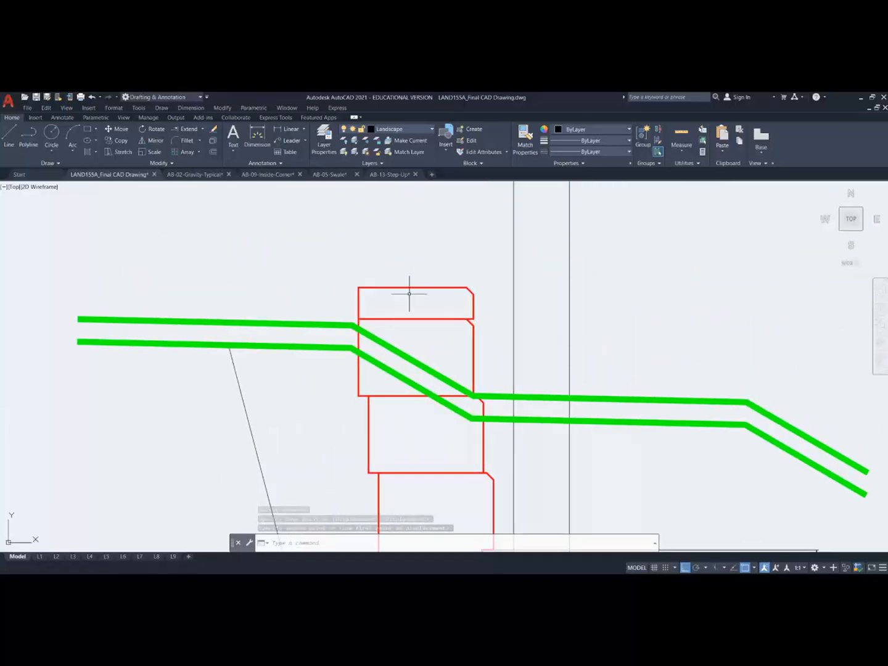
scroll(412, 293, down, 6)
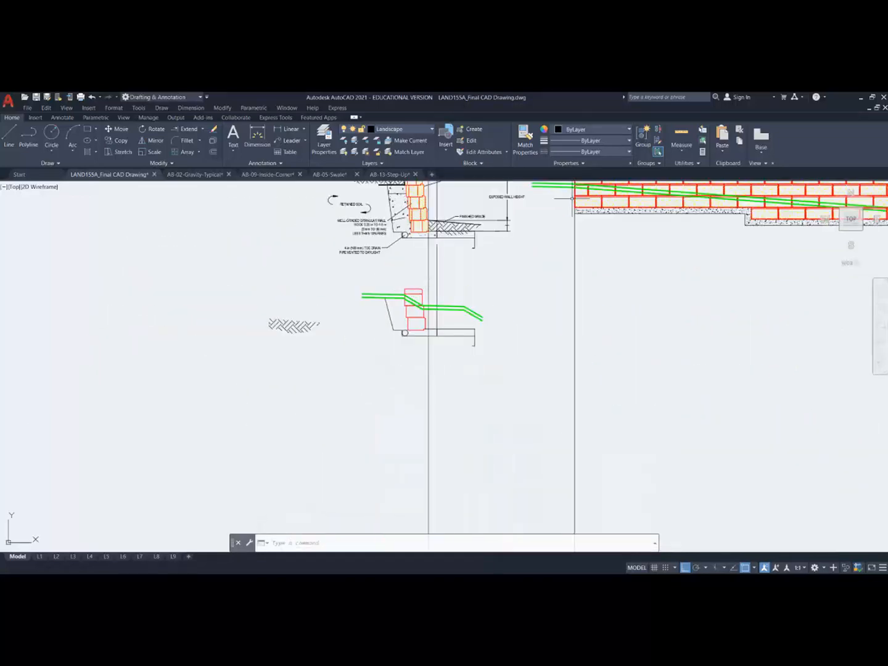
mouse_move(573, 197)
middle_down()
mouse_move(519, 280)
mouse_move(525, 262)
middle_up()
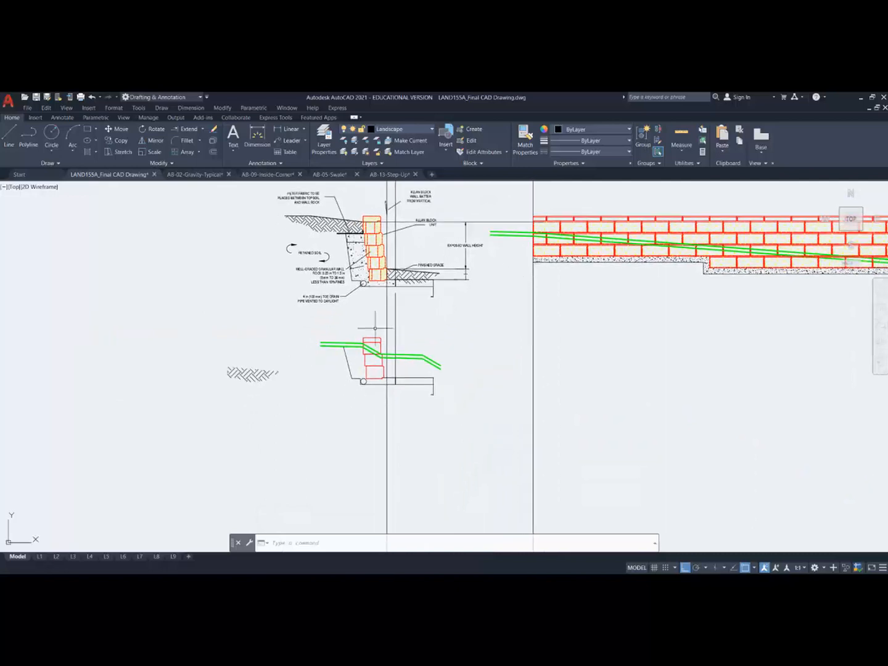
scroll(375, 328, up, 10)
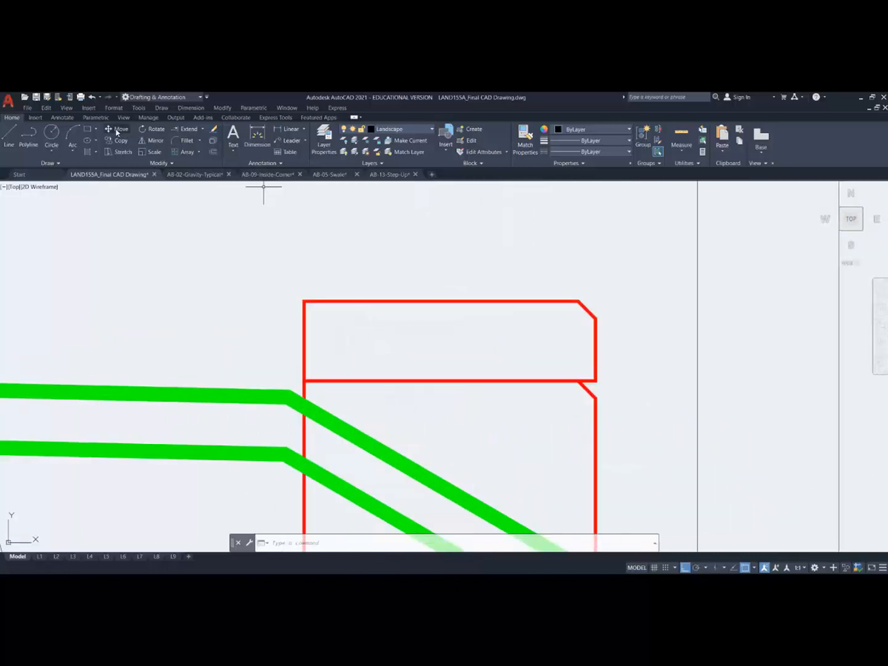
click(125, 145)
click(487, 302)
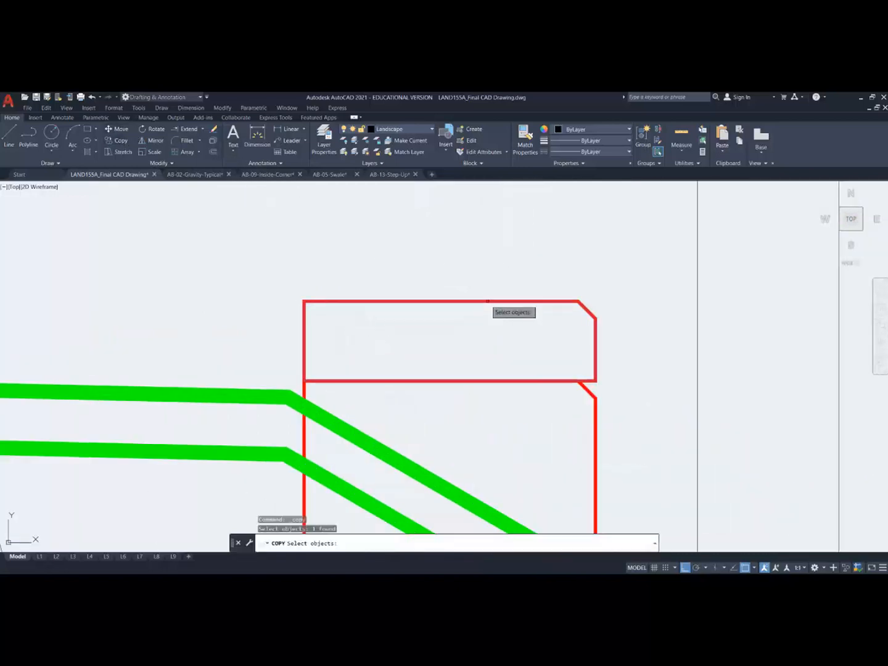
key(Return)
click(595, 317)
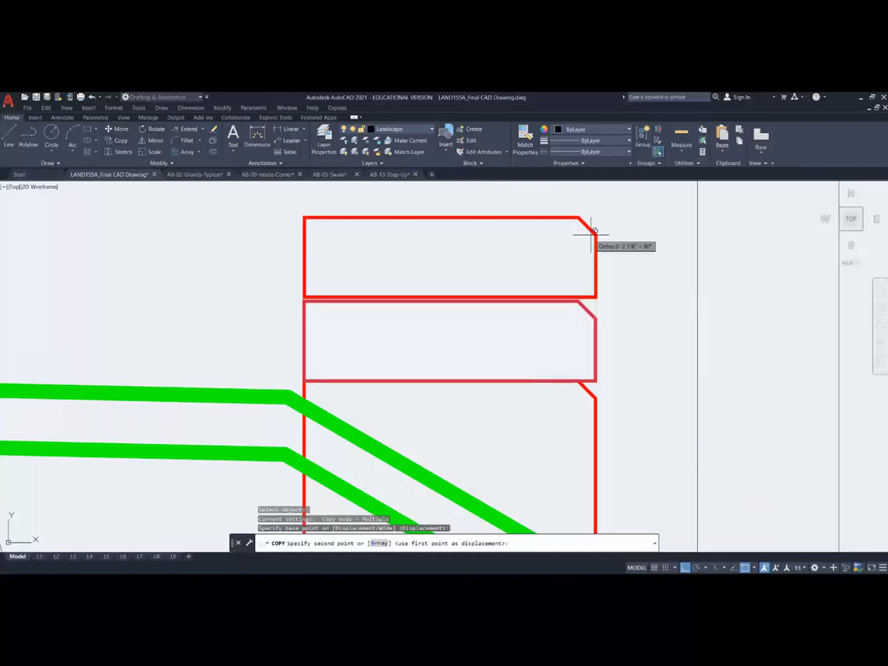
click(595, 216)
key(Escape)
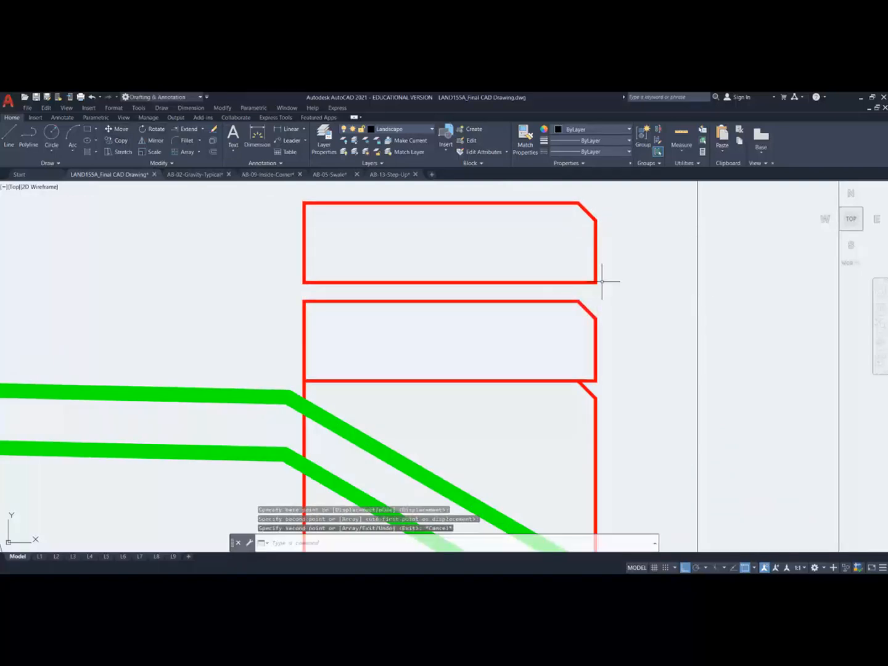
Step: Remove the copied cap's back top vertex and both chamfer vertices, reducing the outline to its flat bottom line
click(329, 283)
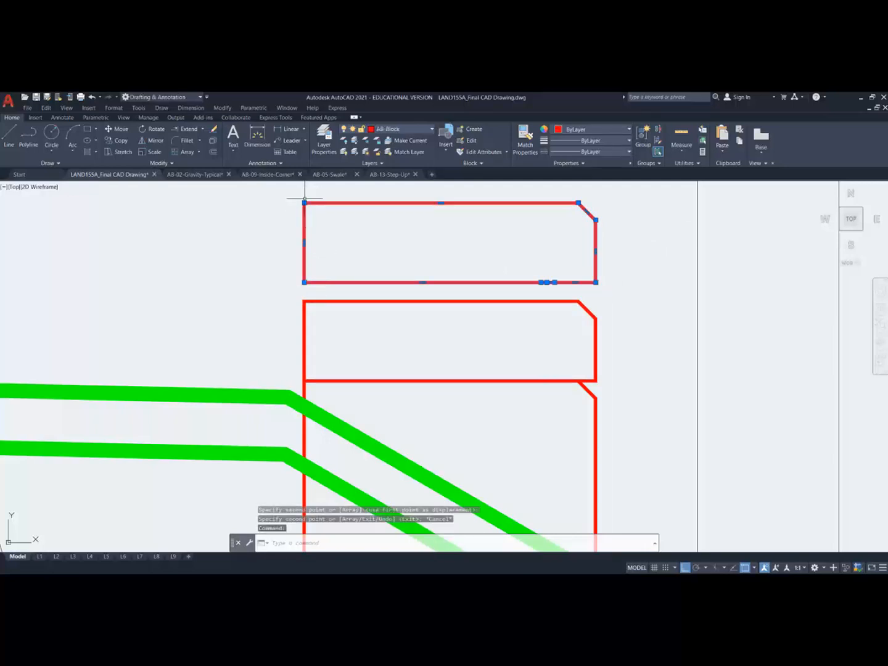
mouse_move(304, 203)
click(351, 234)
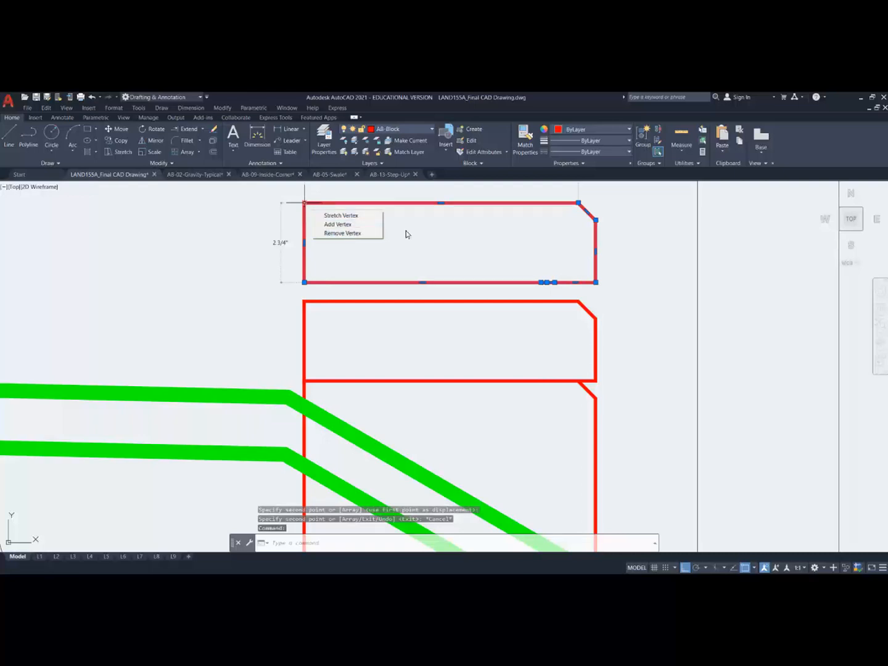
mouse_move(579, 203)
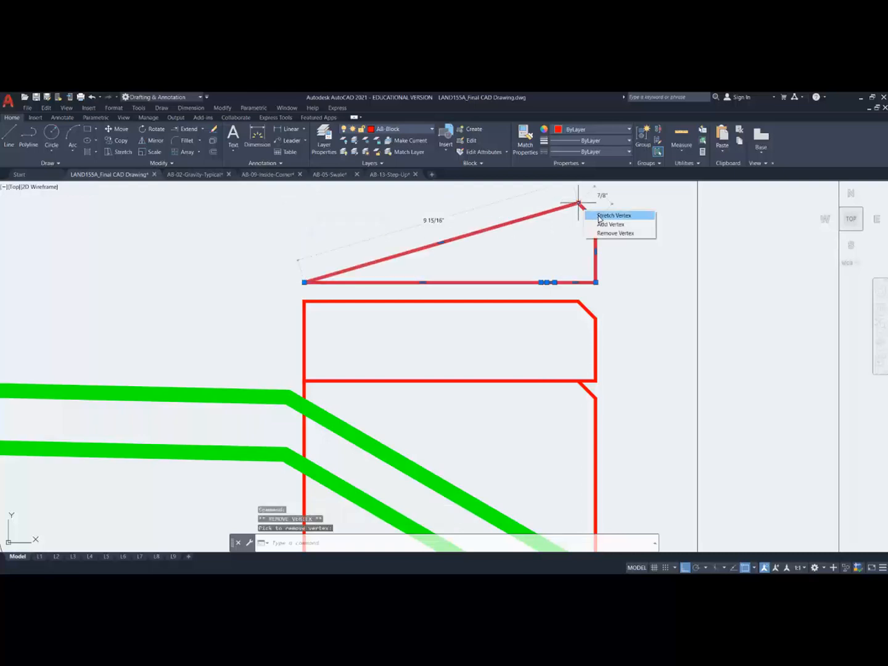
click(604, 235)
mouse_move(597, 219)
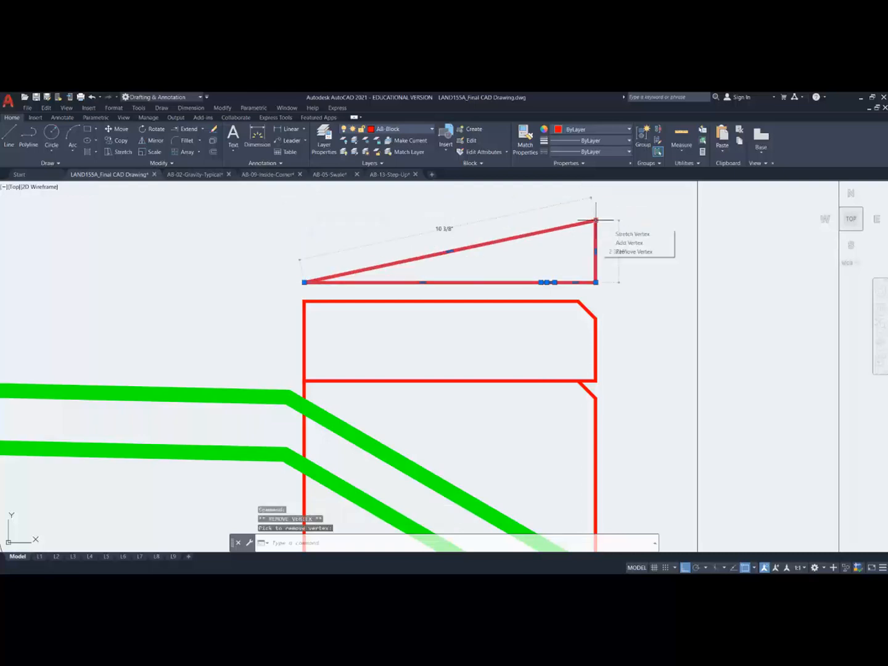
click(620, 253)
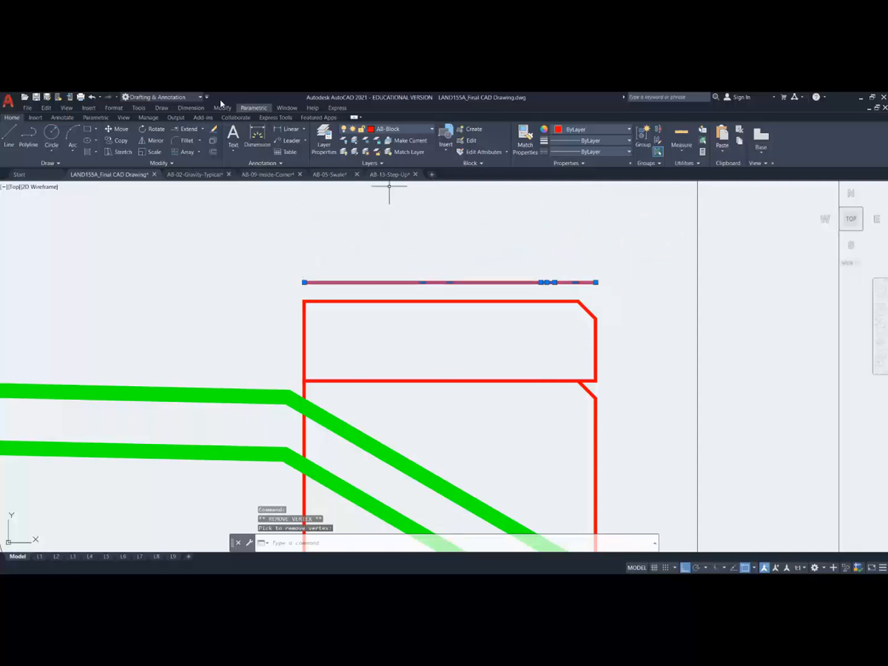
Step: Move the flat line down from its front end to the base of the cap's chamfer
text(m)
key(Return)
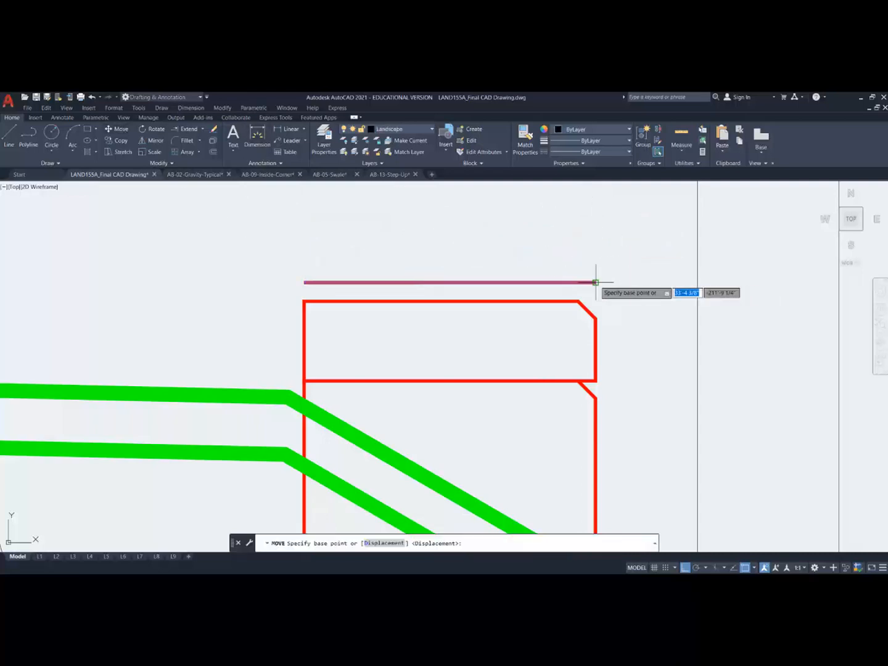
click(596, 283)
click(597, 317)
Step: Copy the cap's chamfer line down to the base of the uppermost full block's chamfer
scroll(605, 317, down, 5)
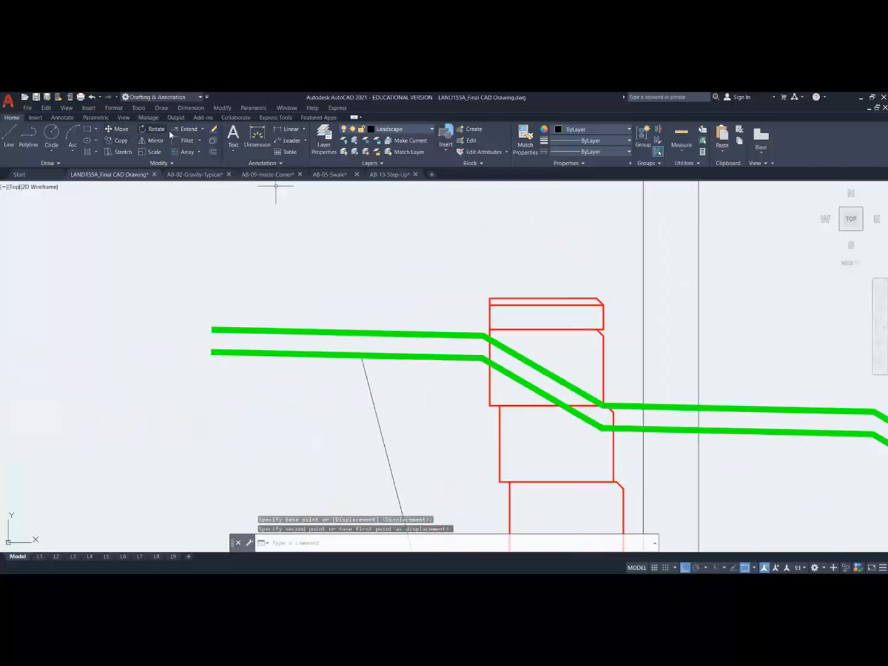
click(118, 141)
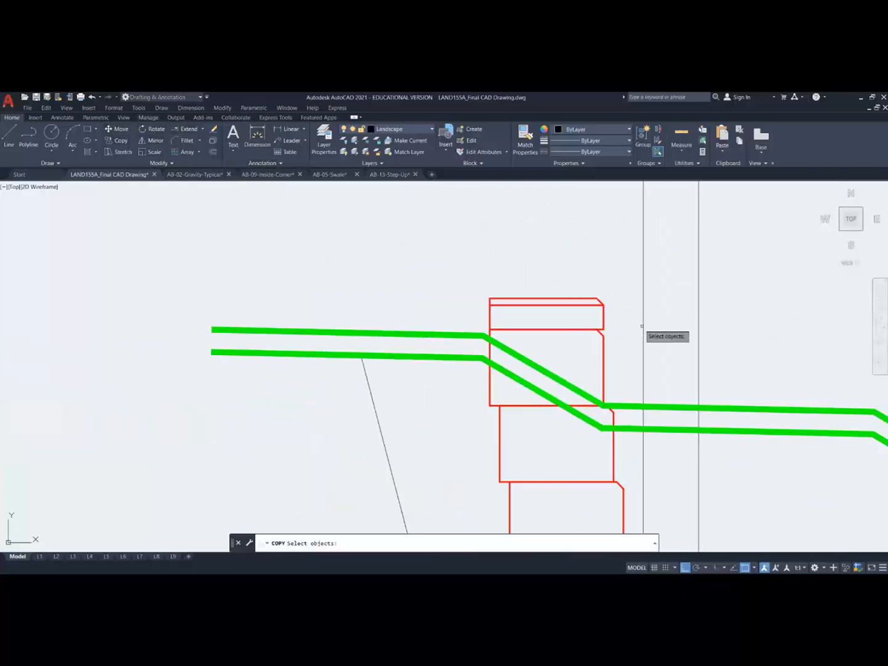
click(596, 302)
key(Return)
click(608, 305)
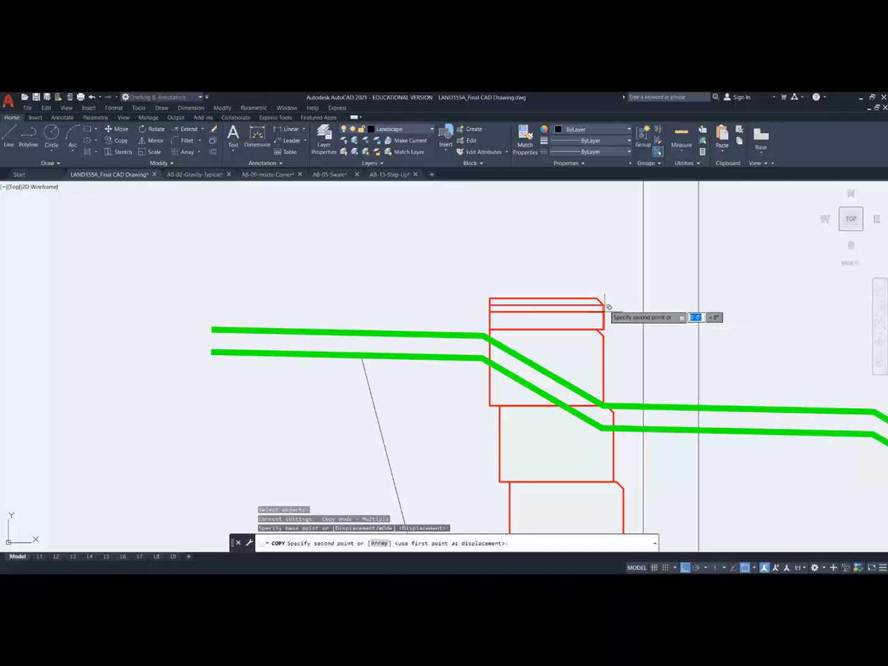
click(605, 337)
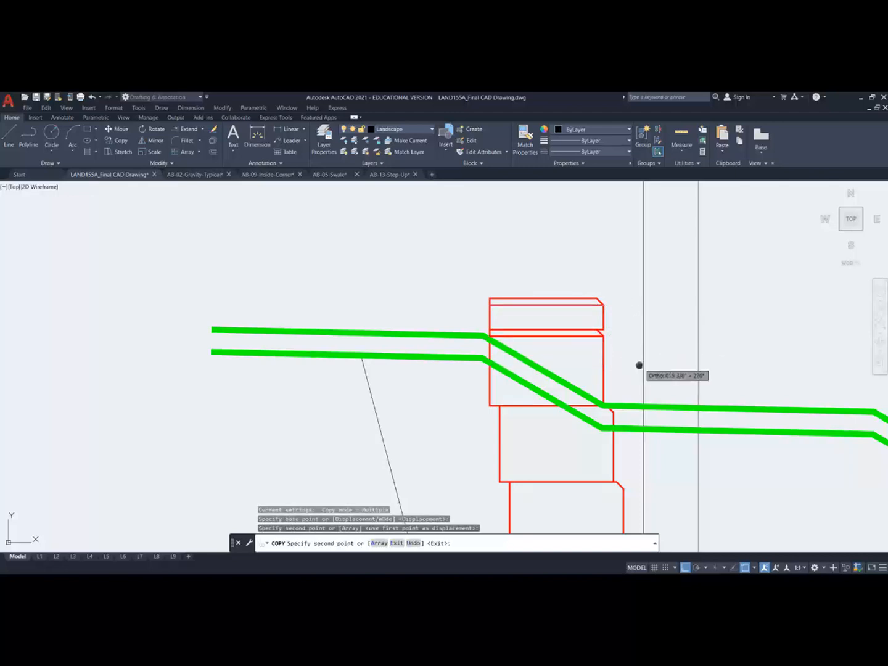
middle_drag(640, 365, 464, 300)
key(Escape)
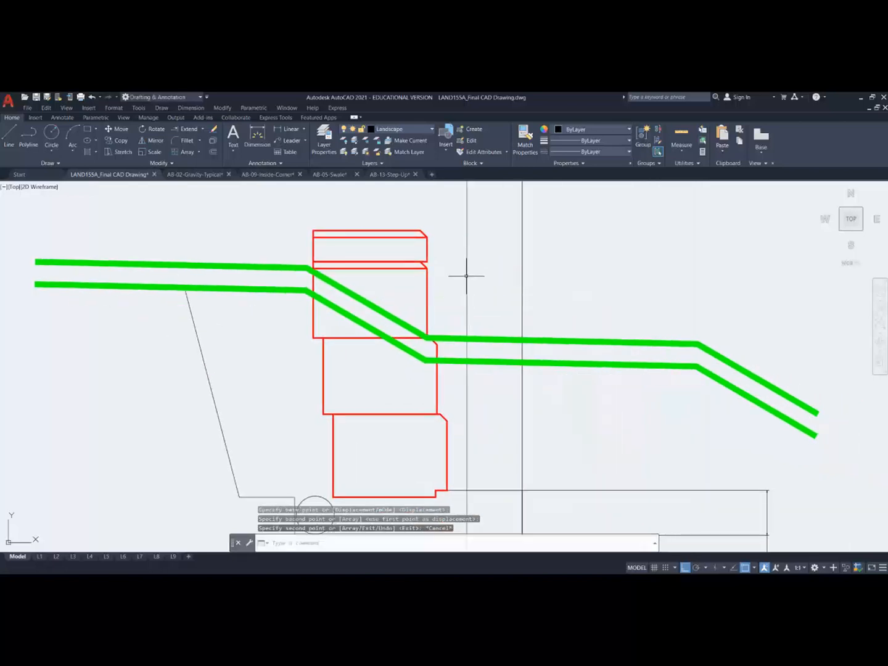
Step: Delete the 4 in (100 mm) dimension in front of the lower section's base pad
scroll(463, 361, down, 4)
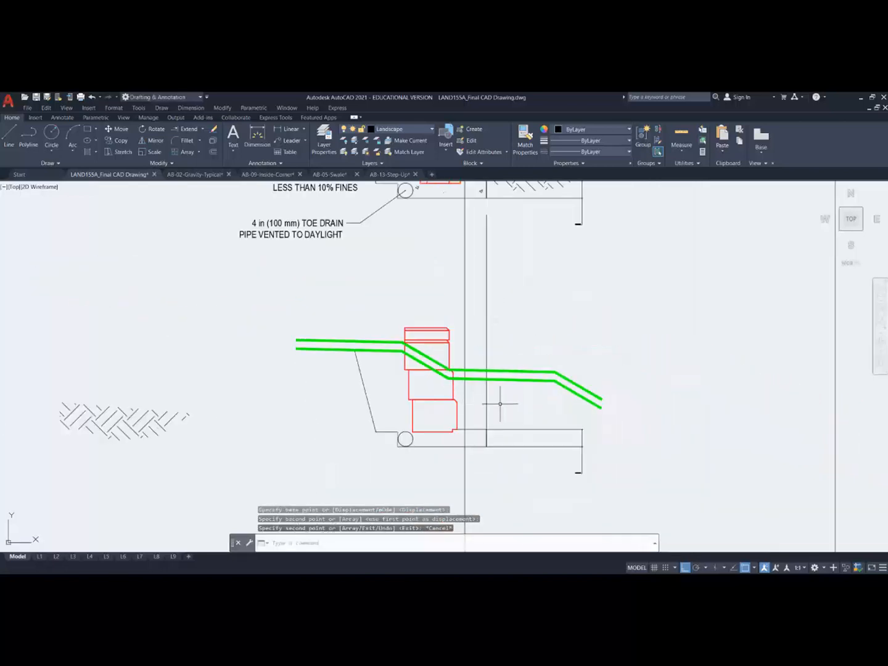
scroll(500, 404, down, 2)
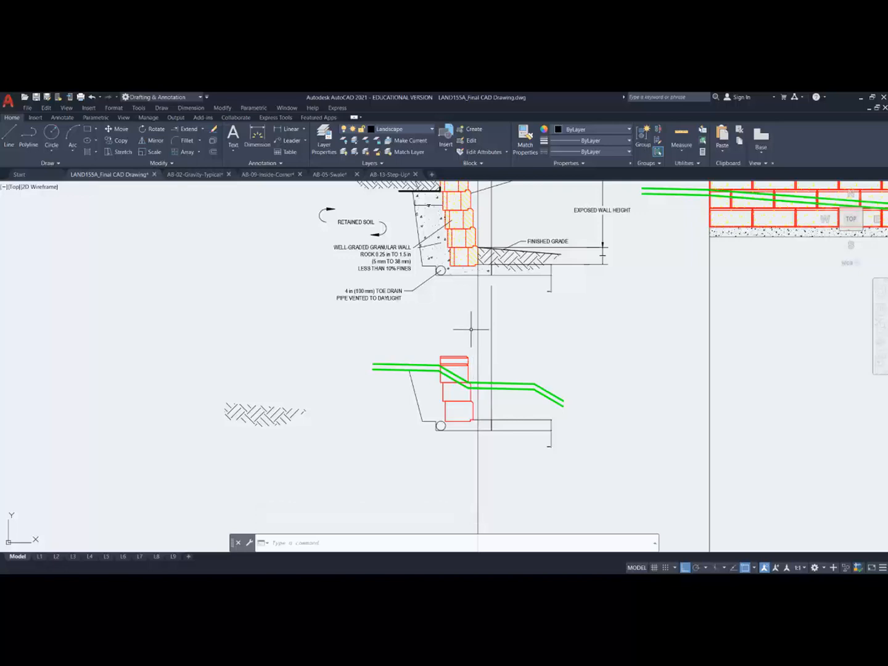
scroll(469, 350, up, 4)
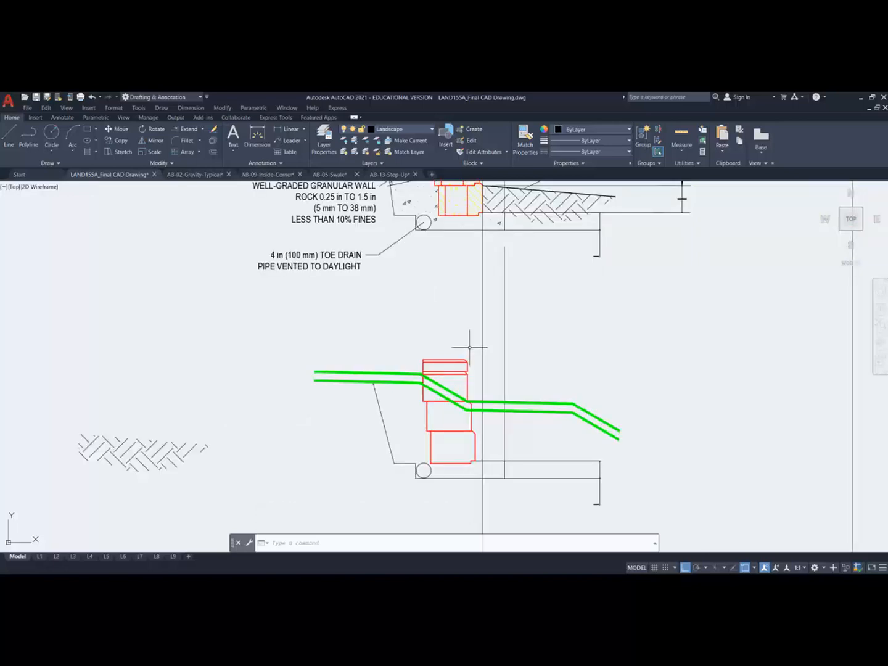
scroll(469, 346, down, 4)
click(583, 477)
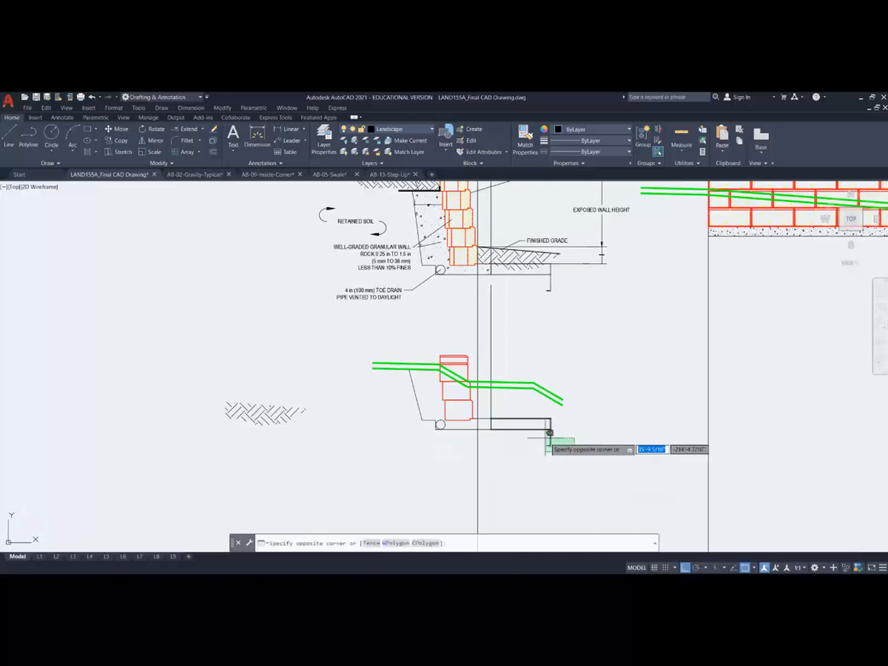
scroll(545, 438, up, 5)
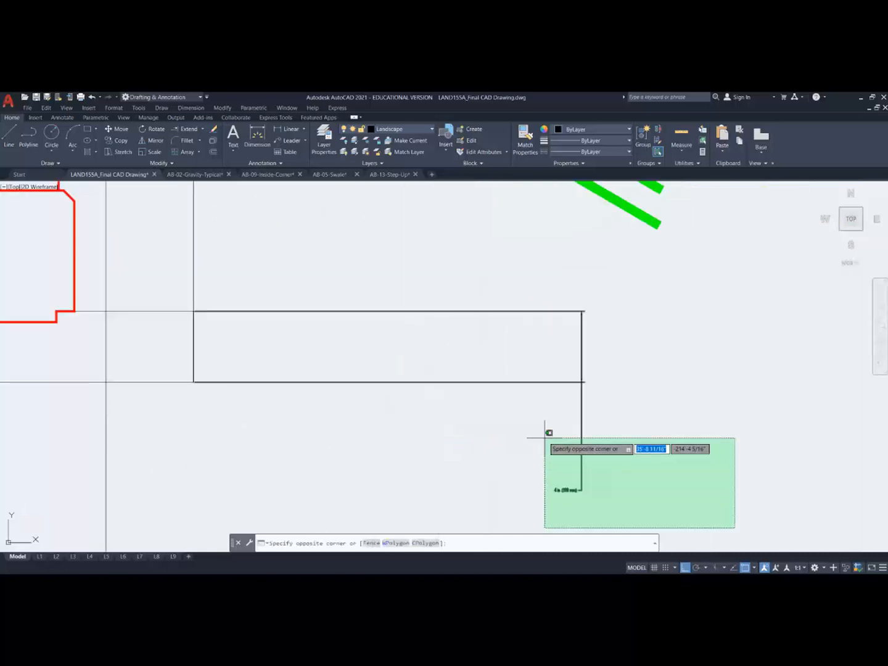
key(Escape)
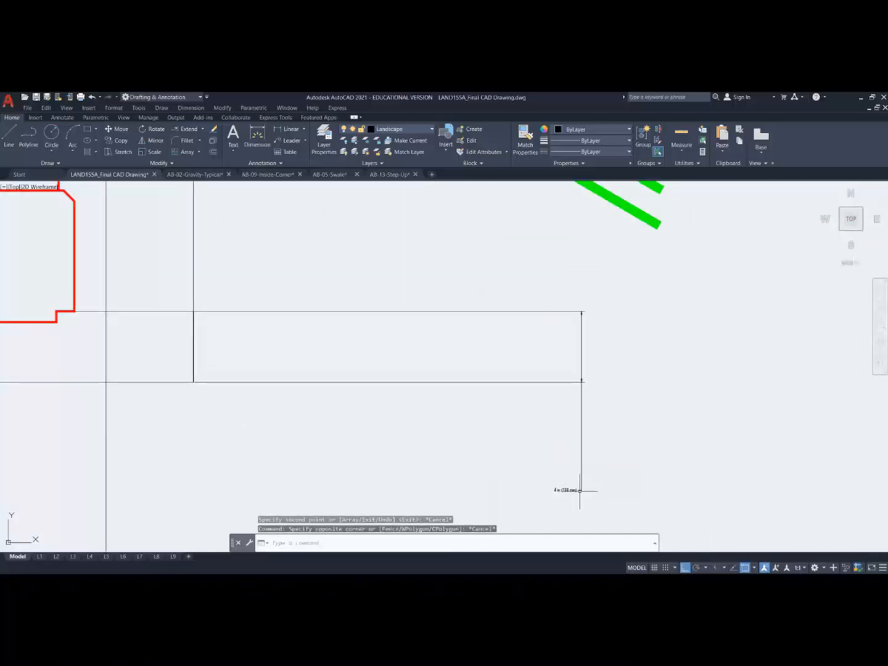
click(581, 491)
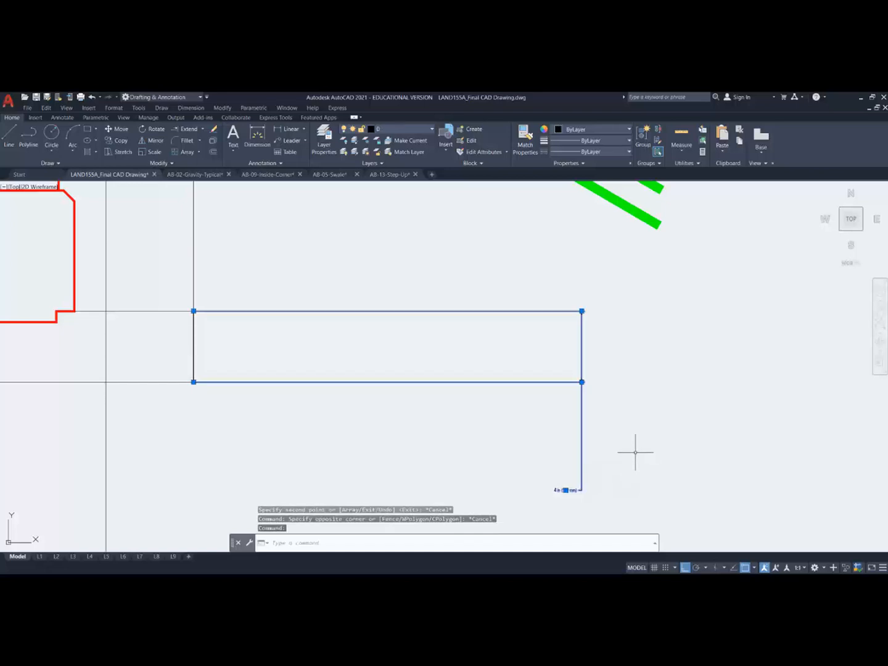
key(Delete)
Step: Set the linetype of the two lowest full blocks in the lower wall section to HIDDEN
scroll(641, 448, down, 4)
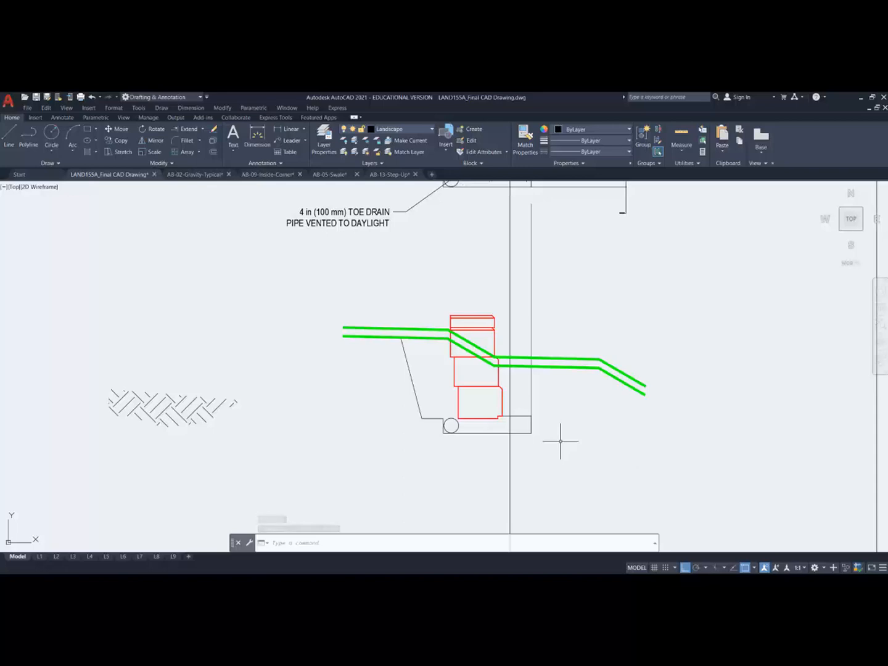
scroll(578, 434, down, 5)
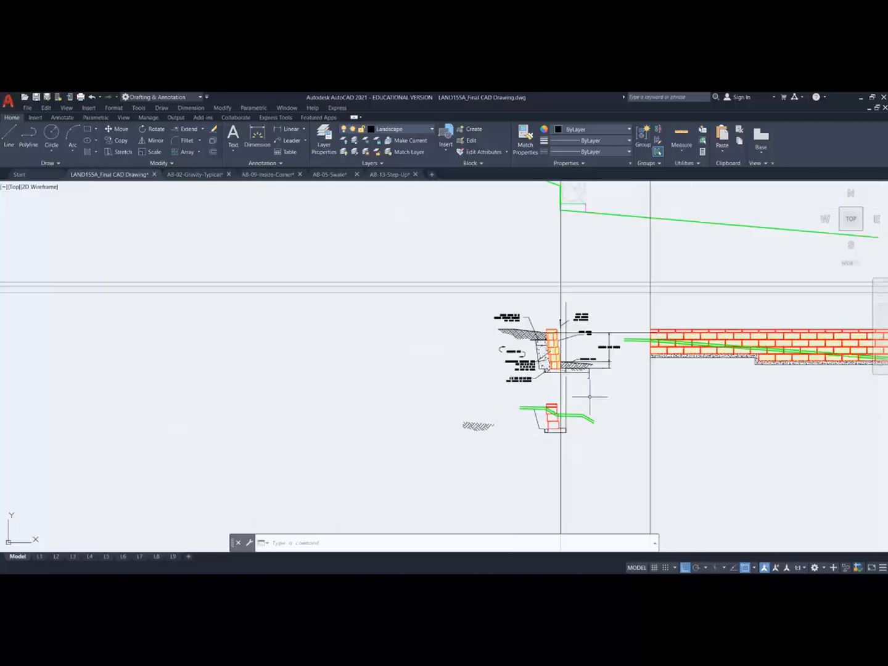
middle_drag(444, 358, 340, 380)
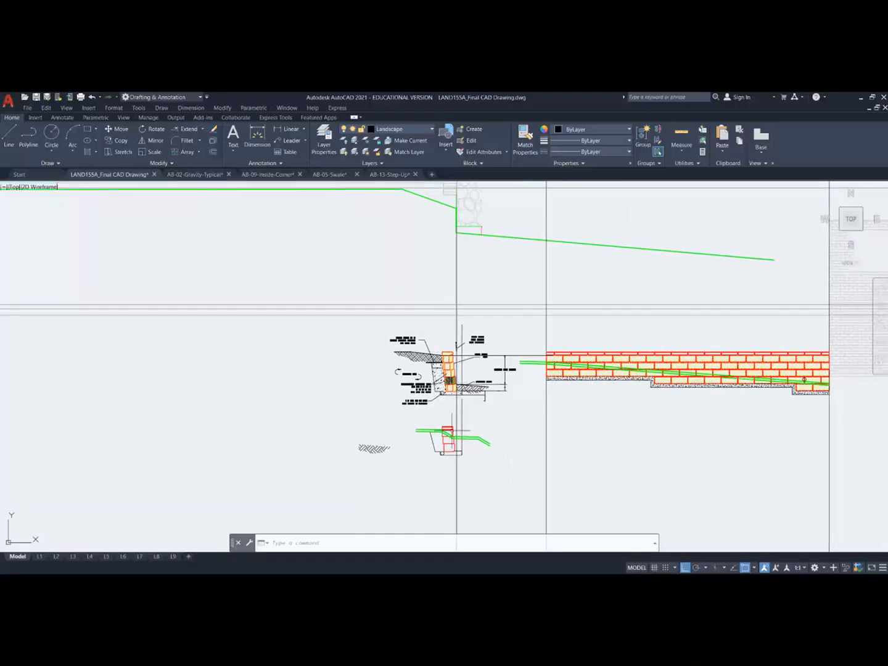
scroll(451, 445, up, 4)
scroll(455, 452, up, 3)
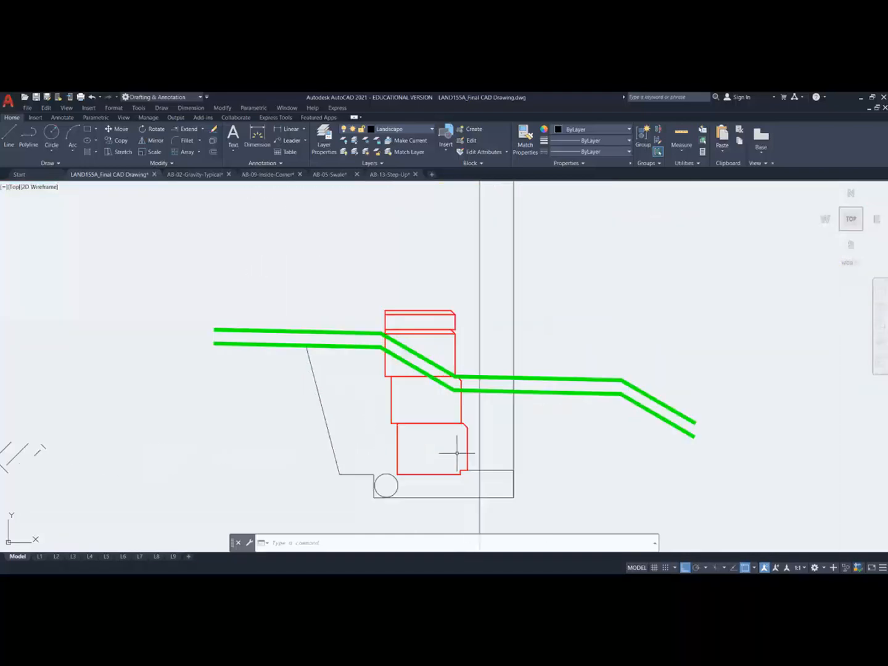
scroll(458, 414, up, 2)
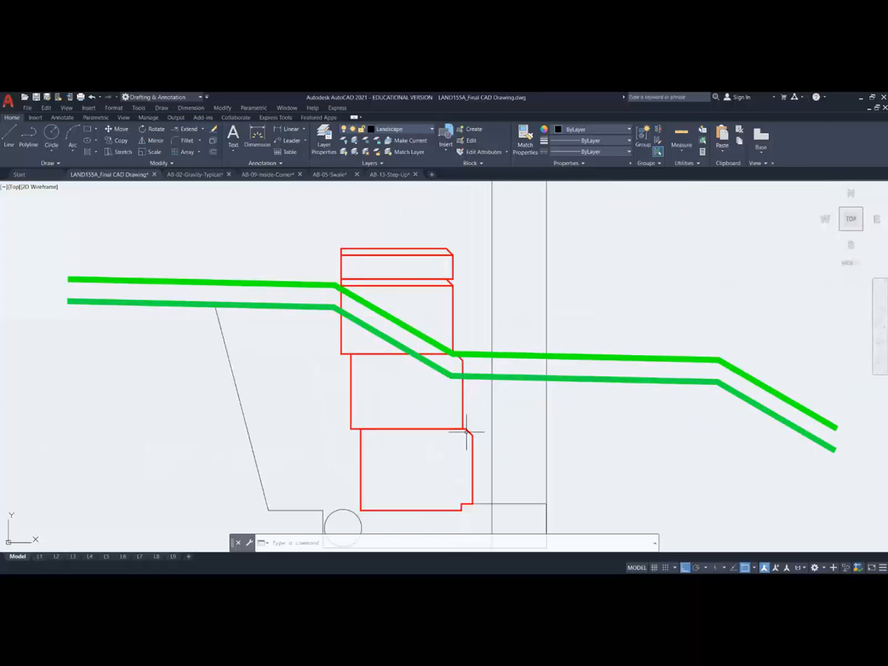
click(463, 401)
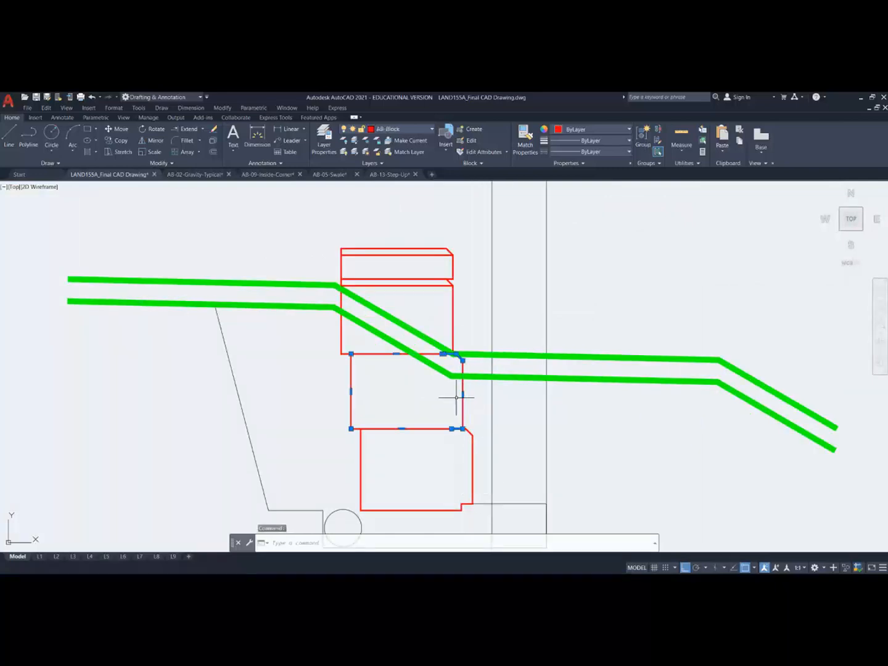
click(479, 464)
click(427, 448)
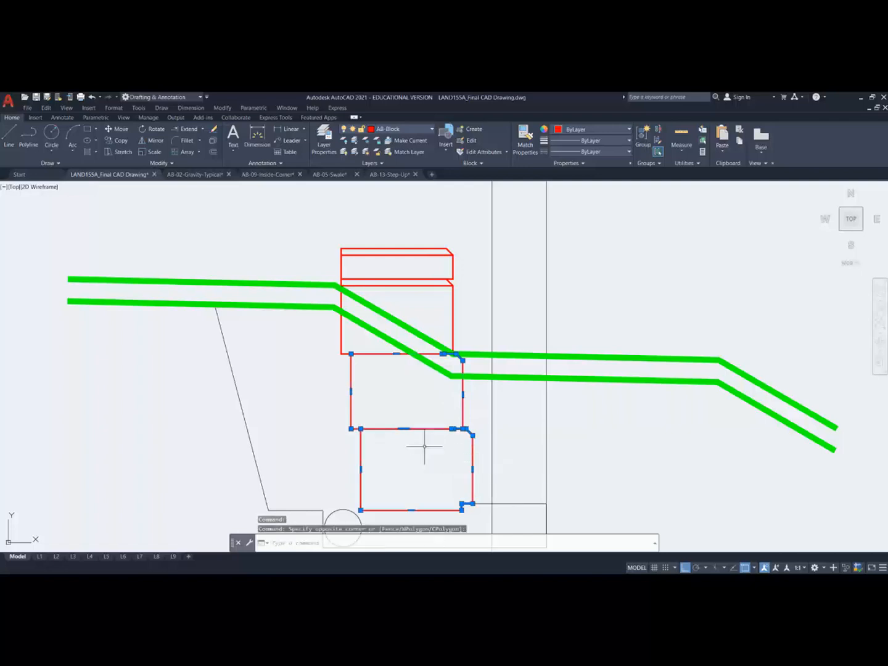
click(606, 141)
click(665, 201)
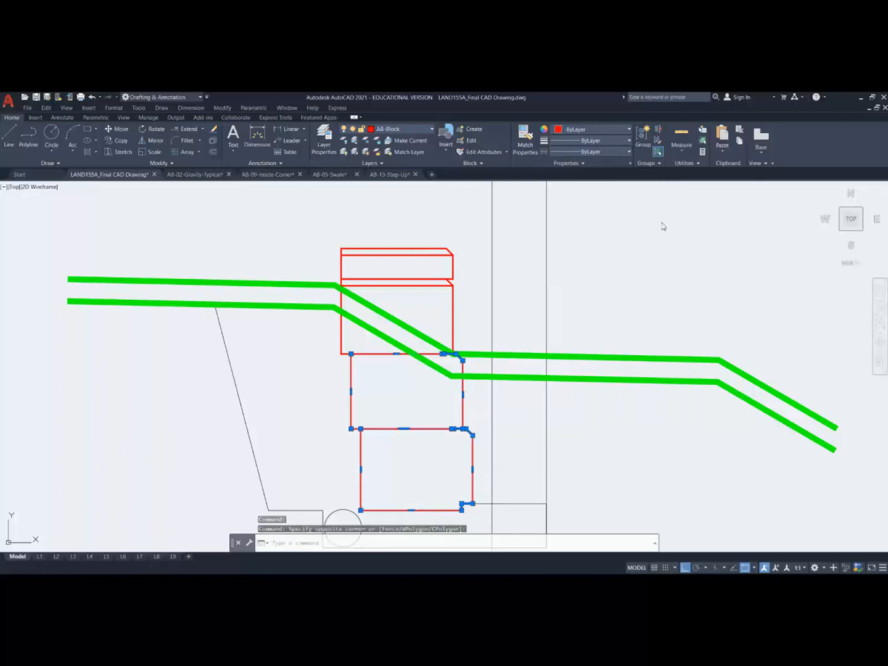
click(614, 152)
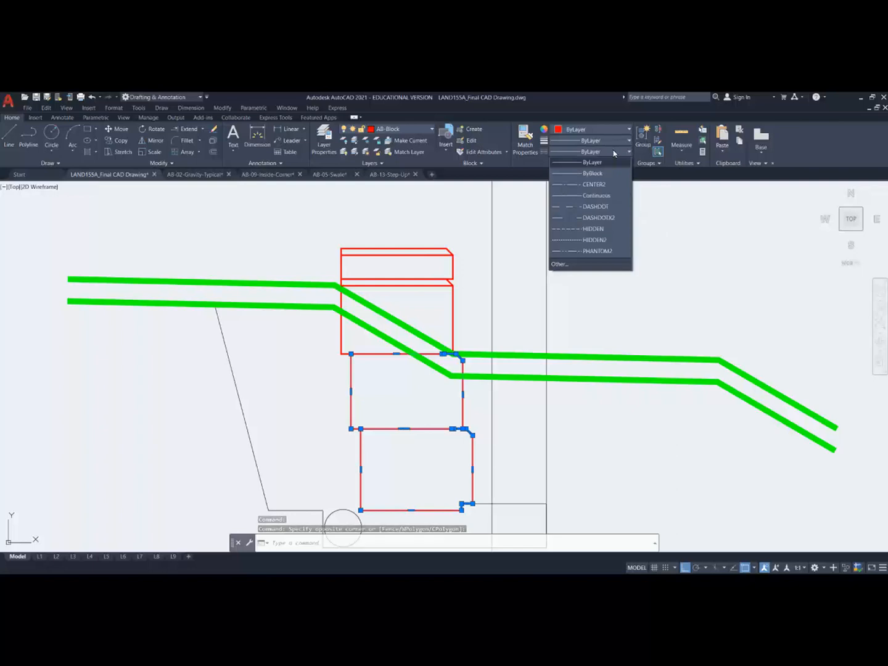
click(593, 229)
key(Escape)
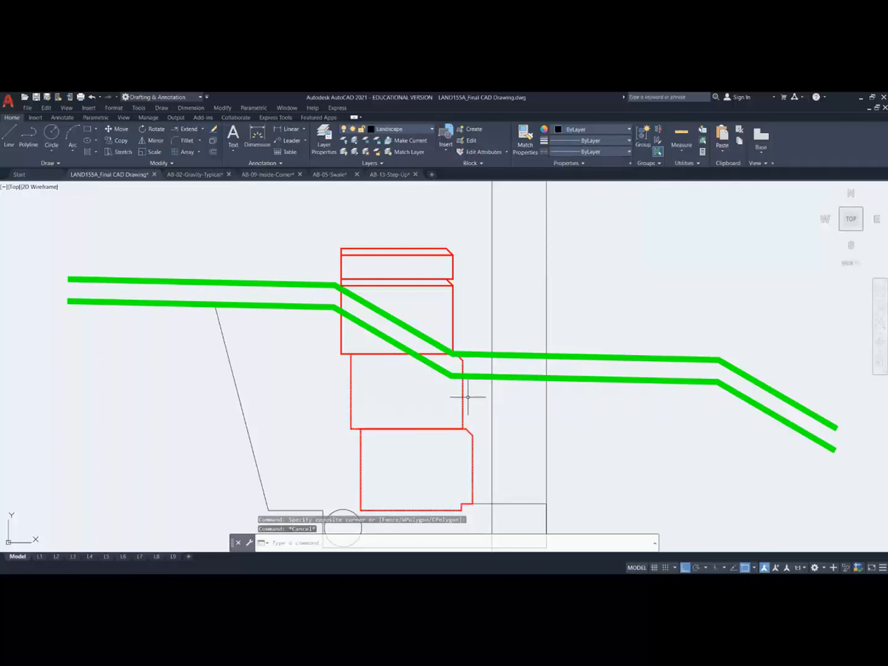
scroll(469, 397, up, 5)
scroll(469, 397, down, 10)
scroll(487, 412, down, 4)
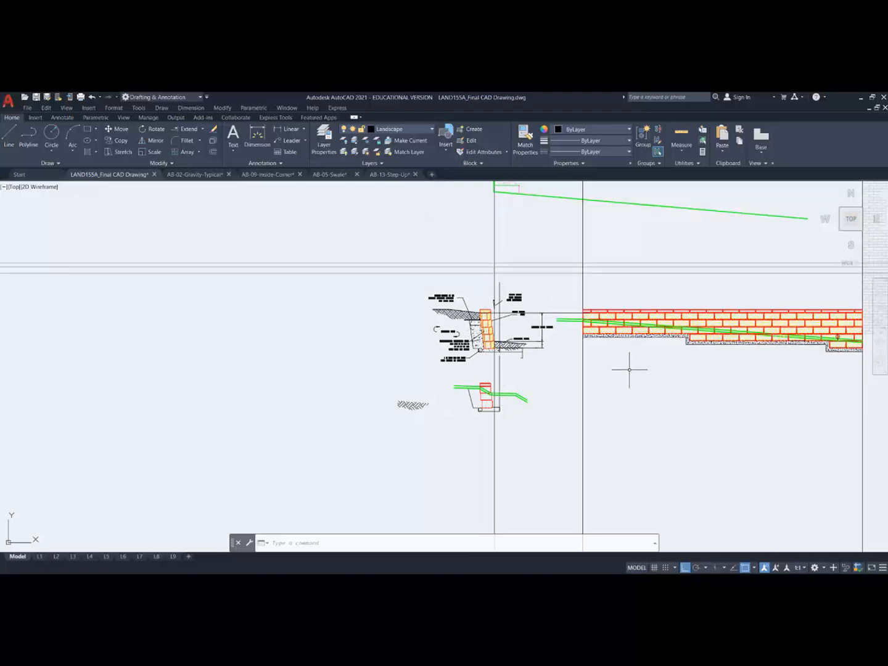
scroll(629, 367, down, 3)
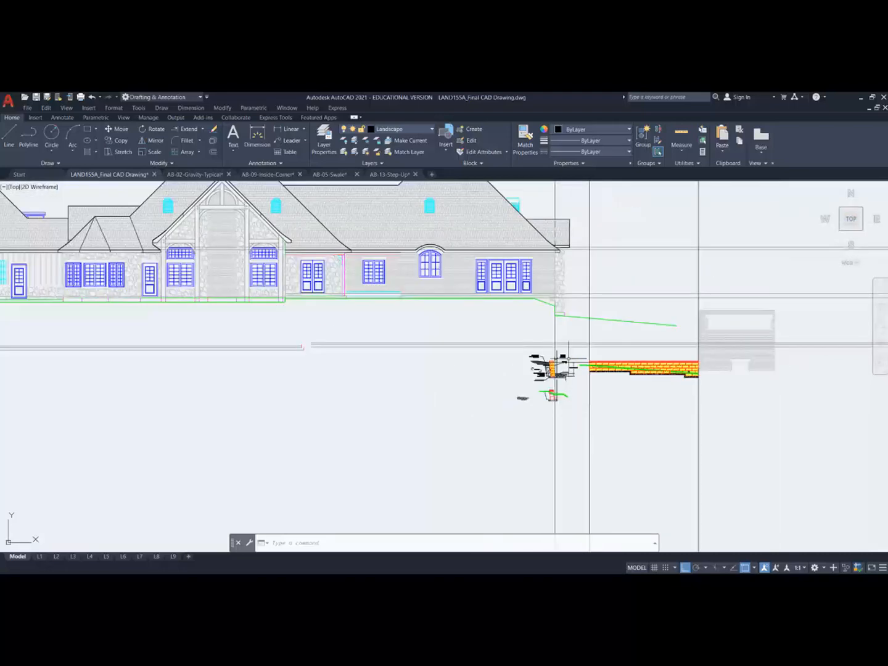
scroll(563, 341, up, 3)
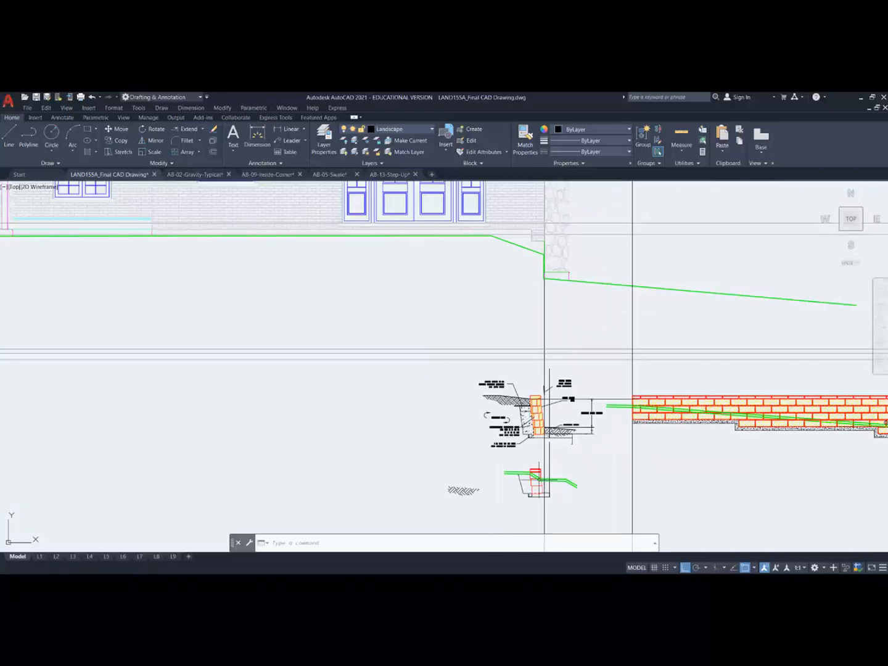
click(118, 140)
click(505, 461)
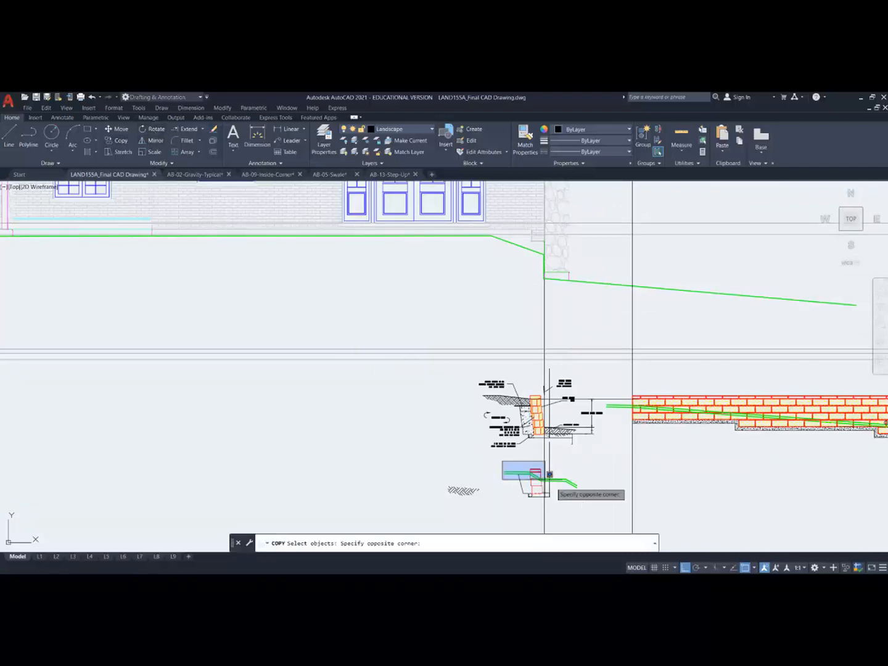
click(590, 508)
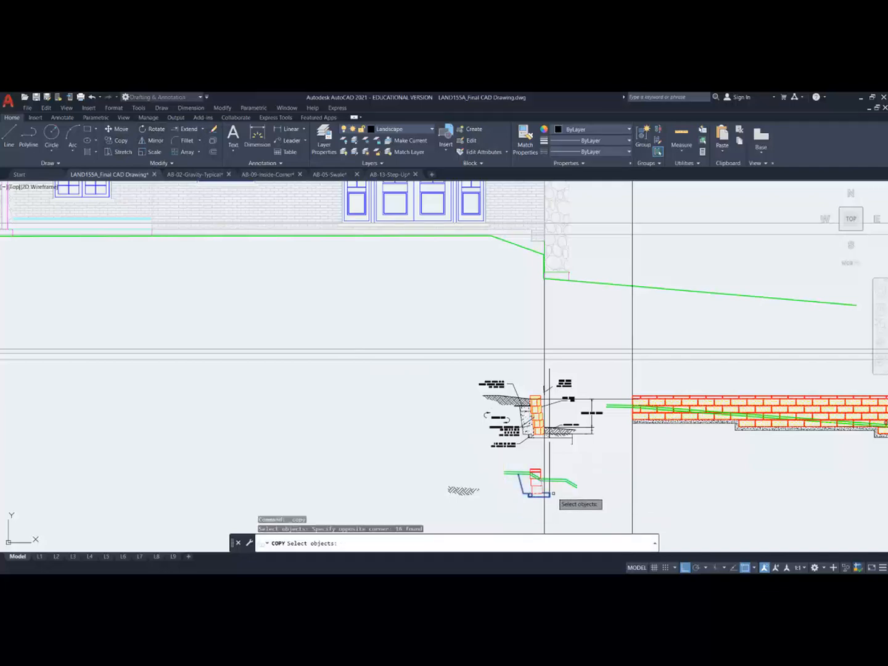
scroll(554, 492, up, 5)
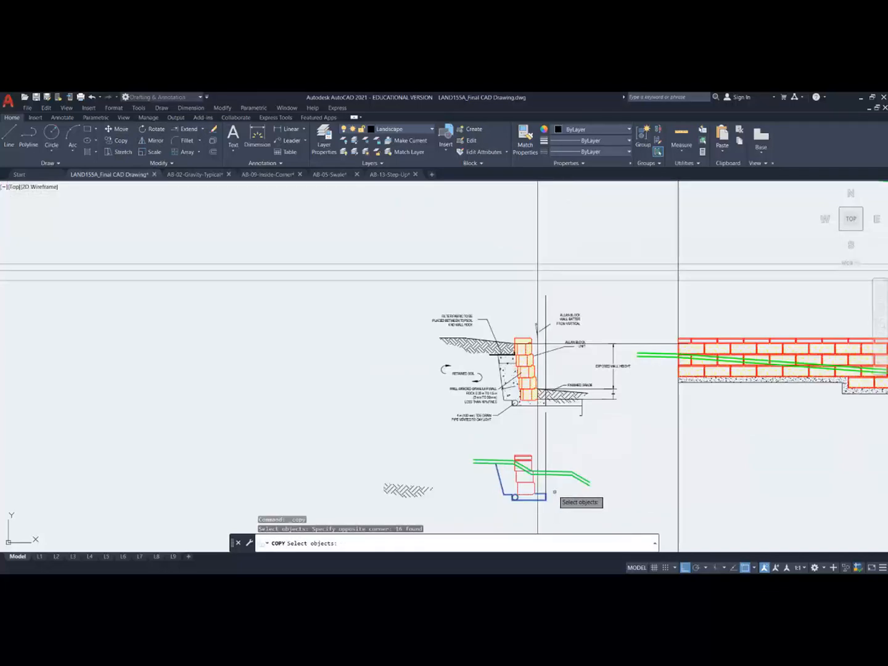
key(Return)
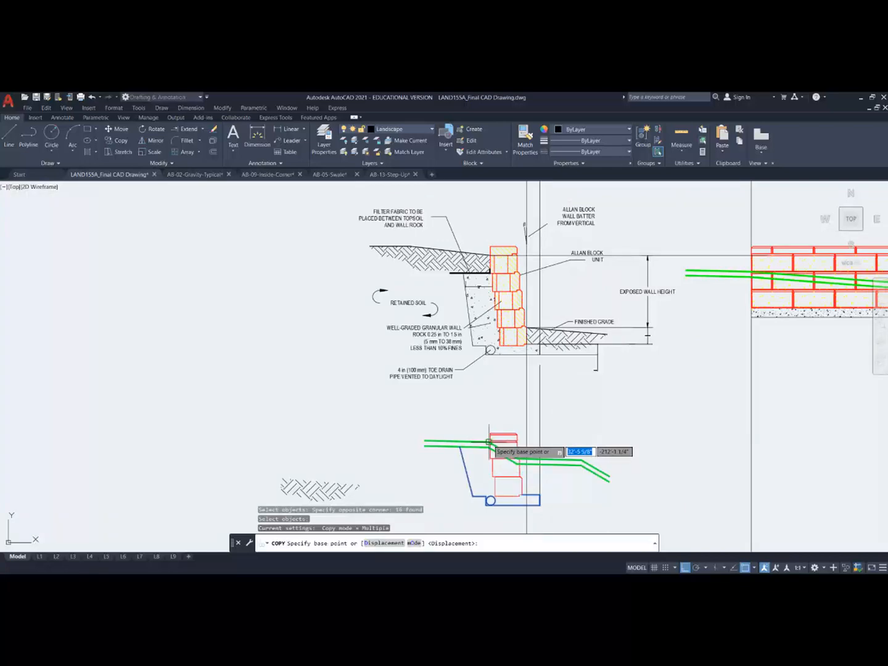
click(491, 436)
scroll(494, 435, down, 4)
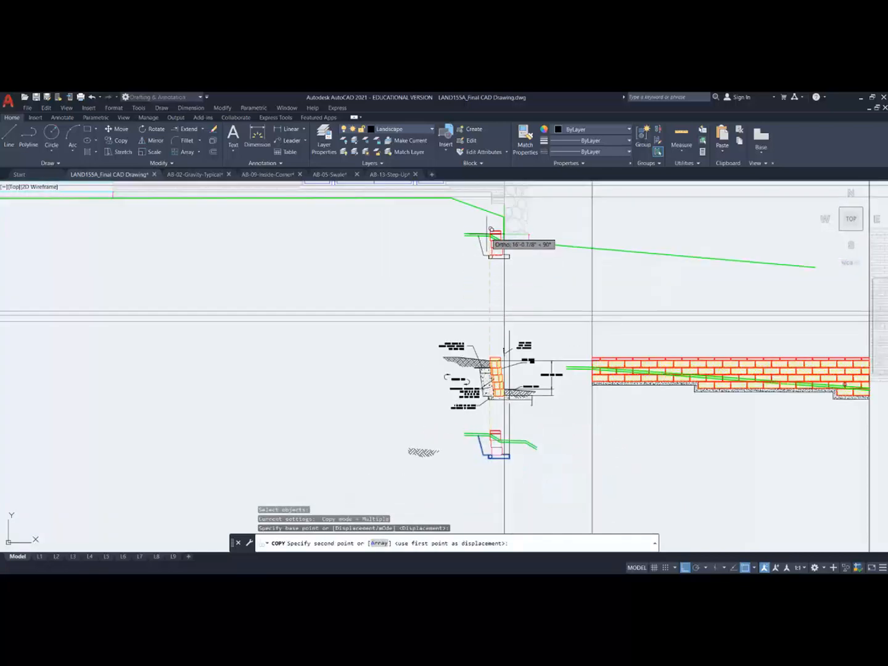
scroll(500, 236, up, 3)
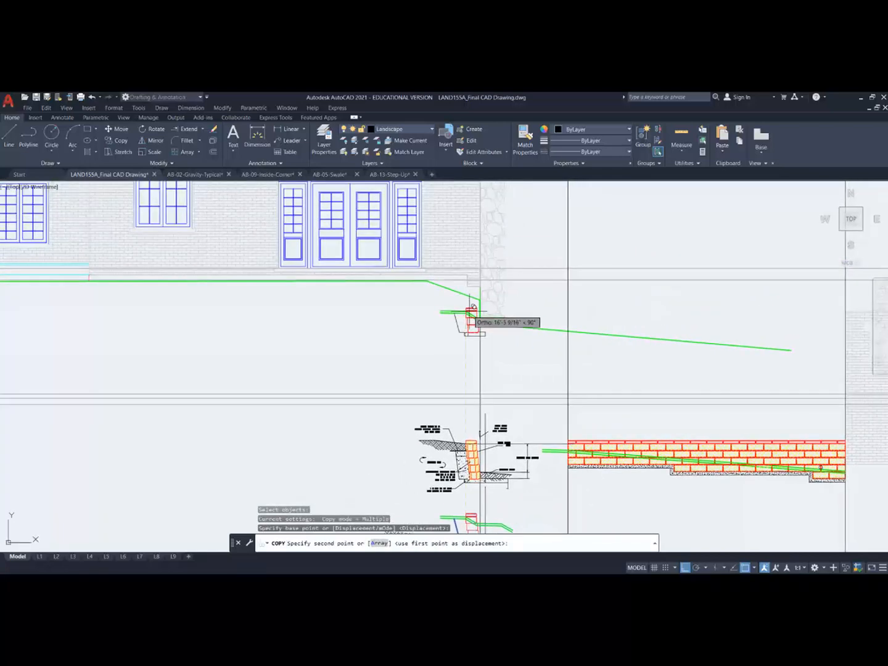
scroll(491, 308, up, 3)
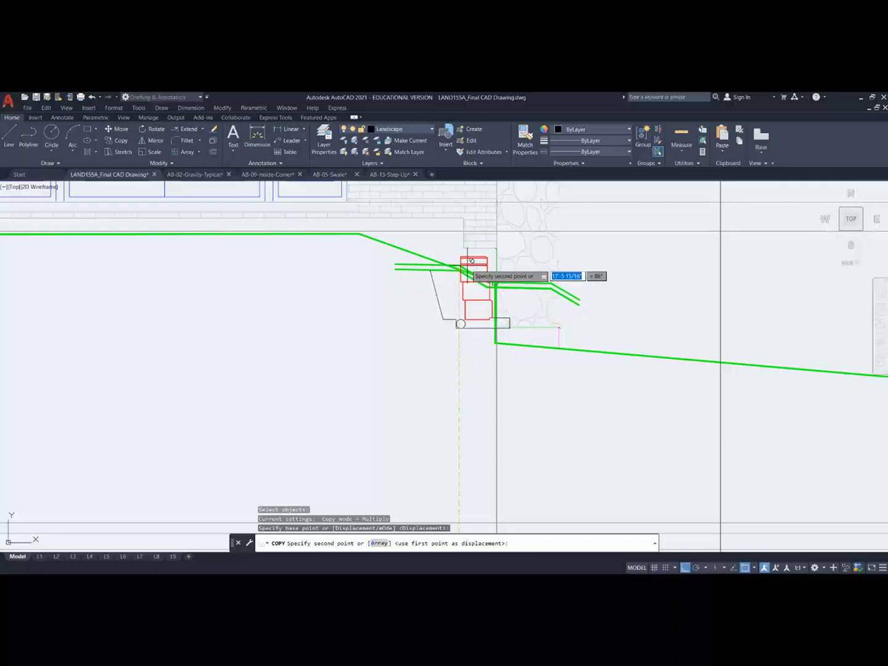
scroll(477, 263, down, 3)
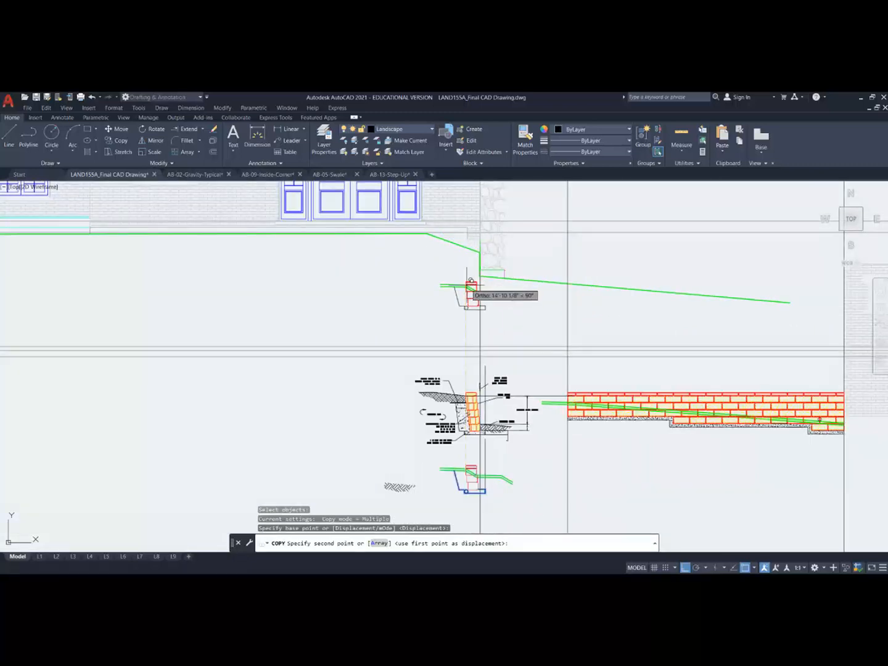
key(Escape)
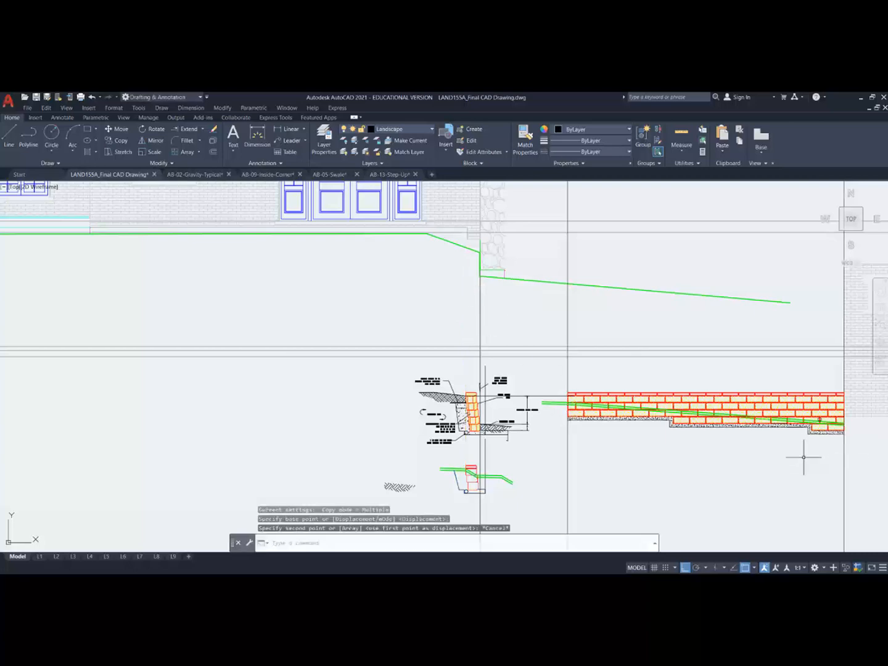
Step: Review the retaining wall details on layout sheets L4, L5 and L6, and return to the wall elevation in model space
scroll(622, 474, down, 2)
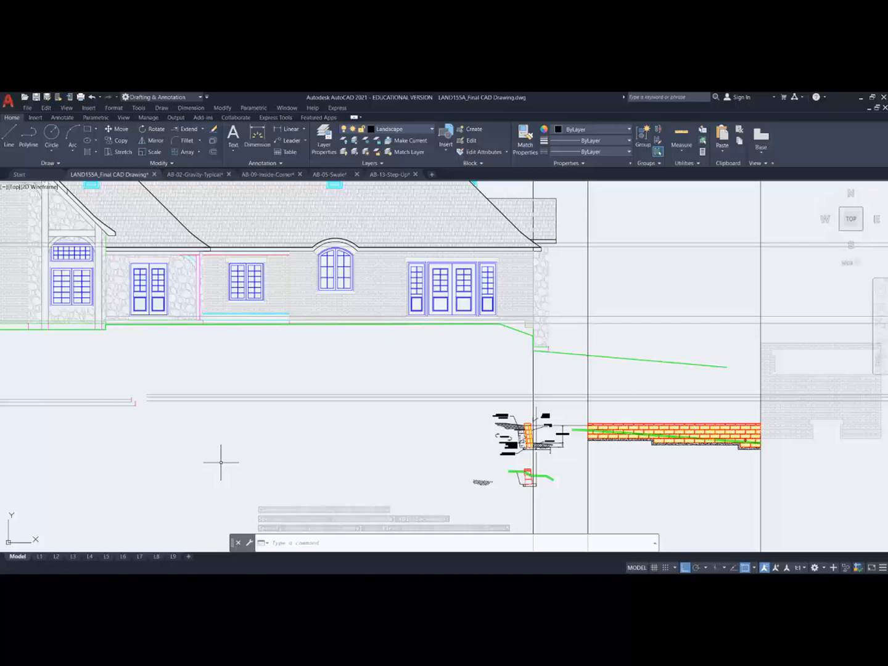
click(89, 557)
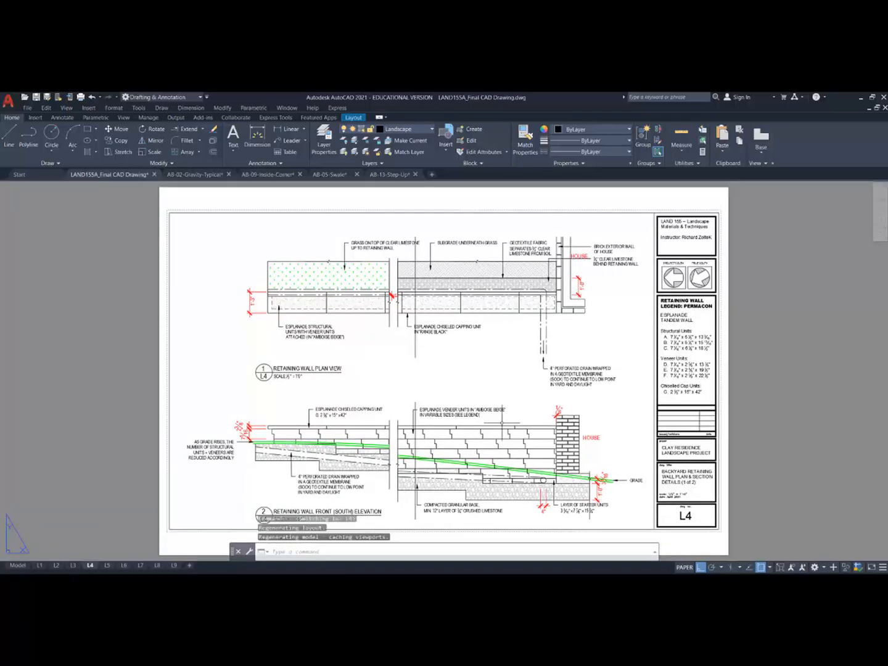
scroll(475, 332, down, 2)
scroll(489, 421, up, 2)
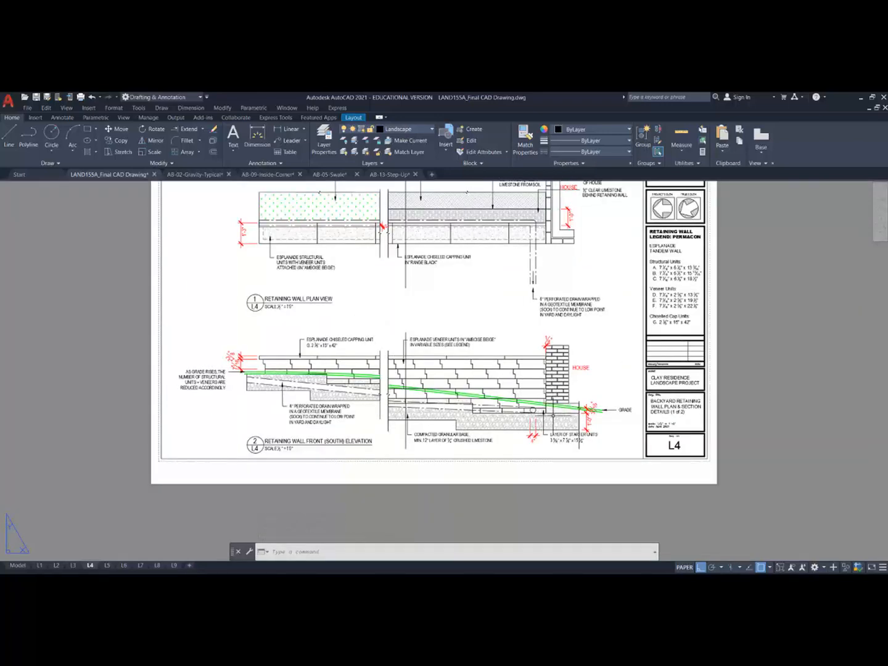
middle_drag(452, 321, 416, 389)
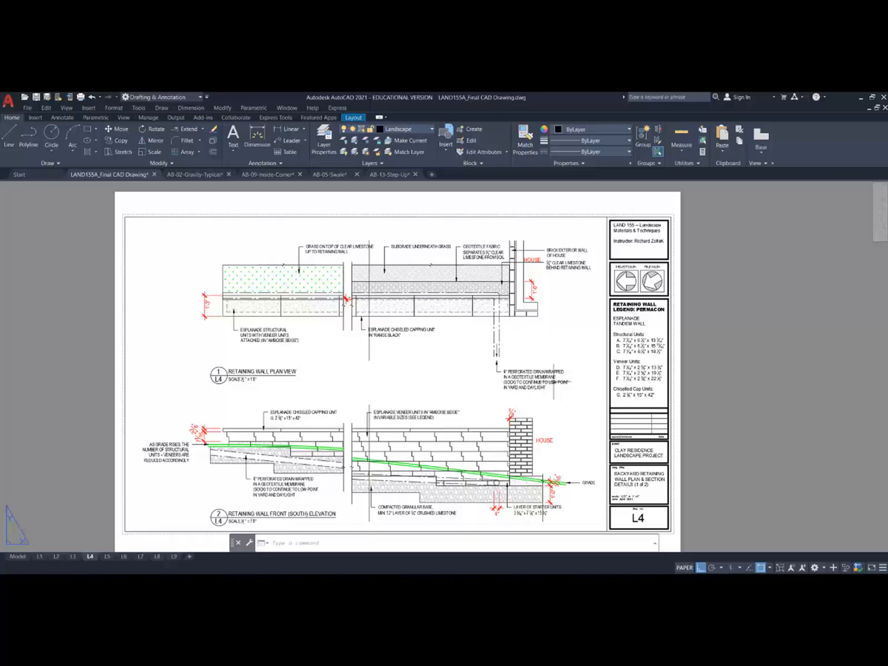
scroll(454, 375, down, 2)
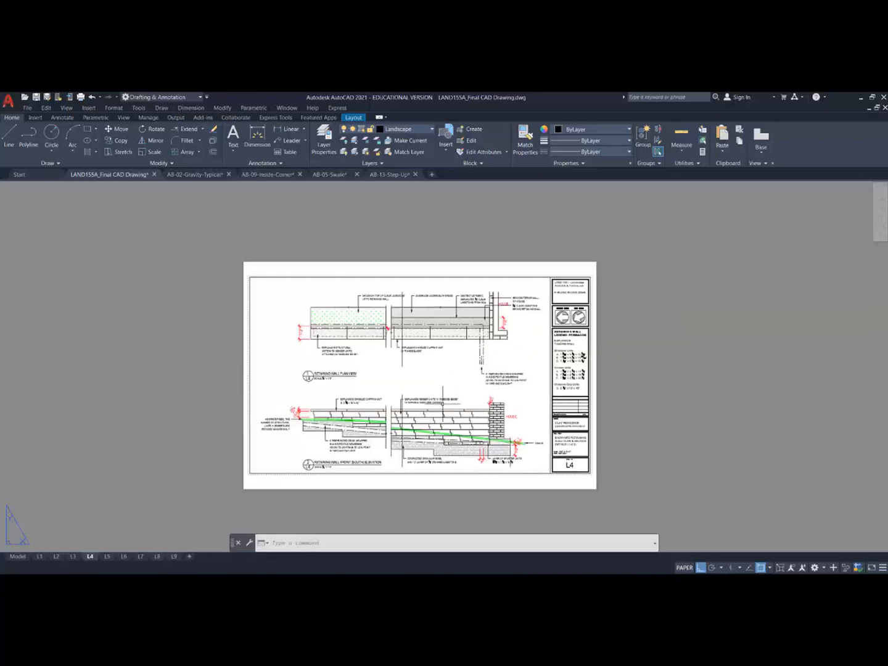
click(107, 556)
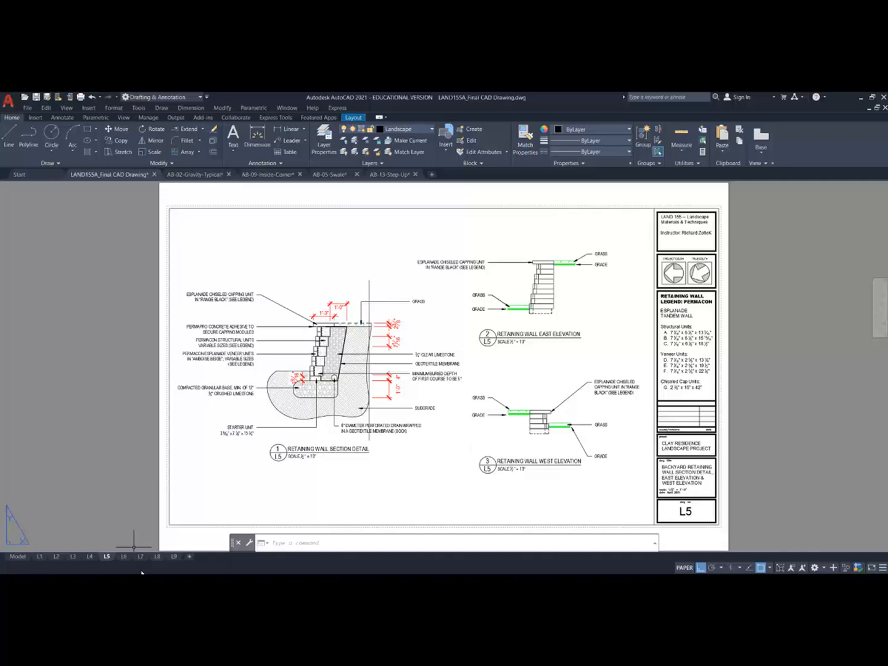
click(125, 559)
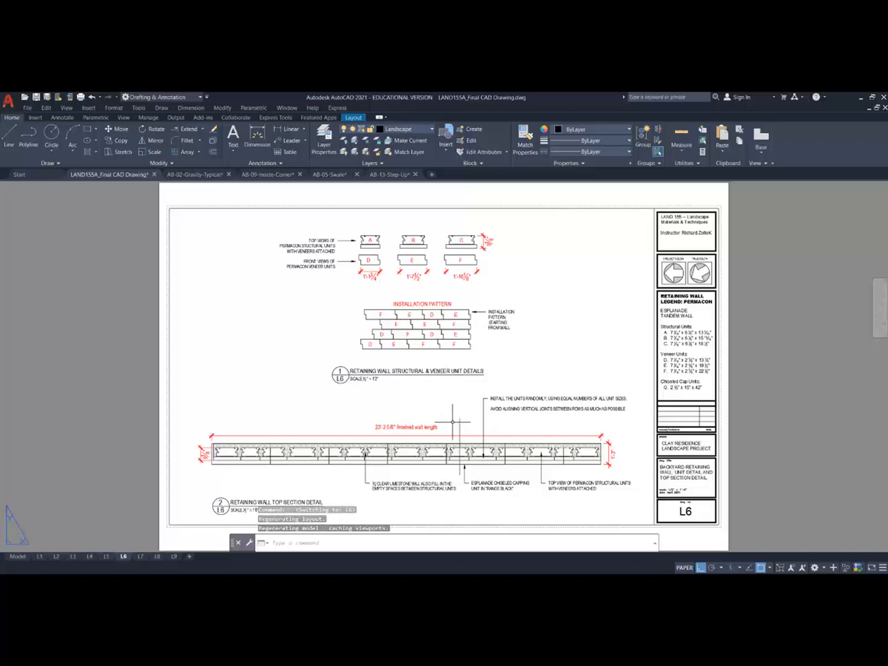
click(18, 557)
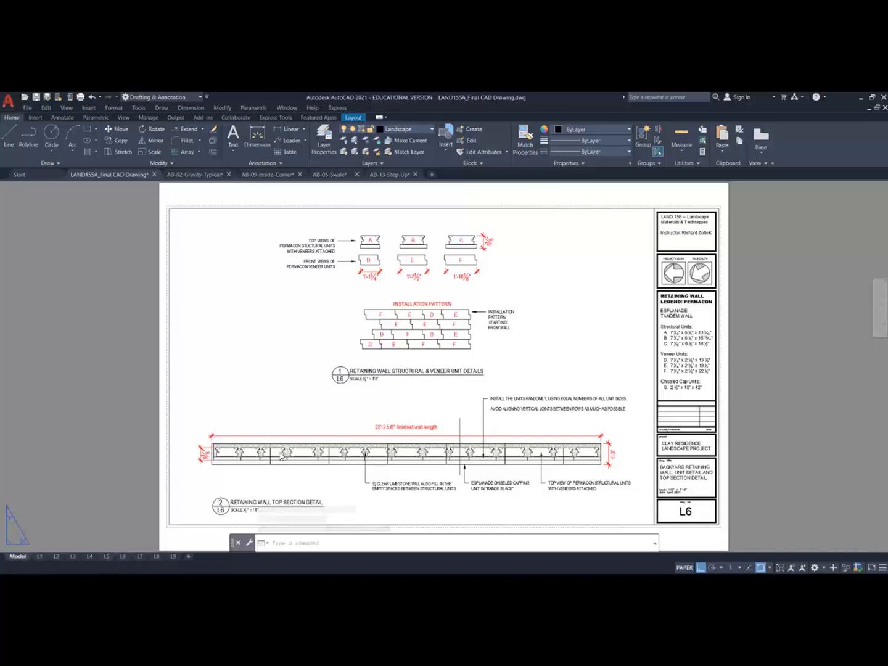
scroll(568, 470, up, 5)
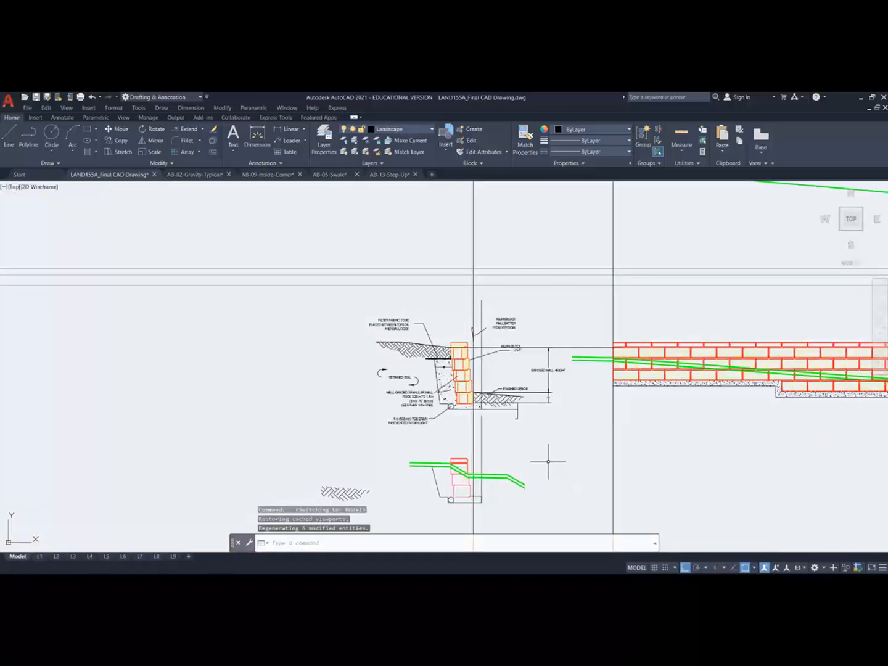
mouse_move(306, 426)
middle_down()
mouse_move(197, 357)
mouse_move(245, 387)
middle_up()
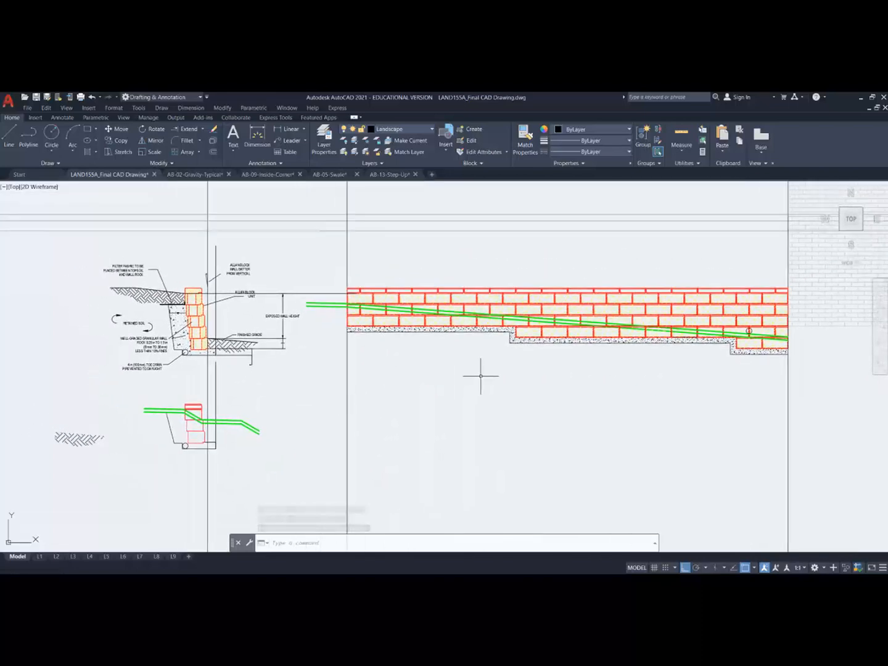